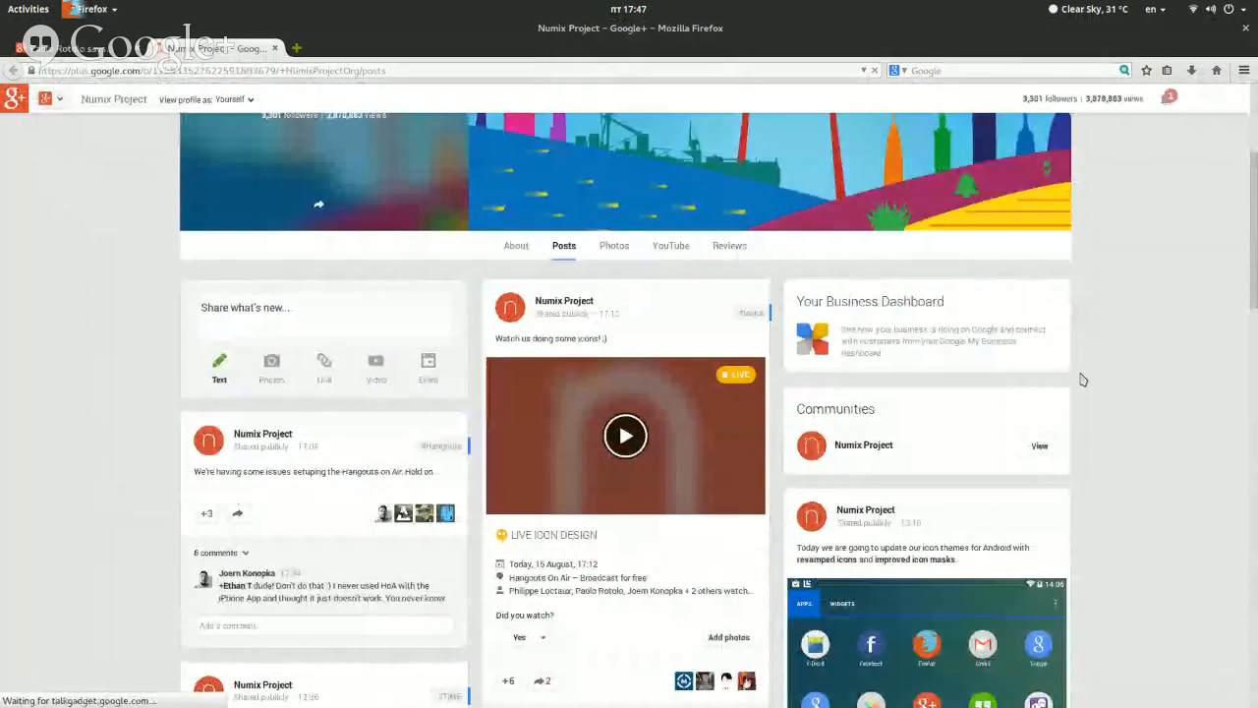
Switch to the file manager and open the numix-folders/files/3/48x48/places folder
{"action": "scroll", "coordinate": [1082, 379], "scroll_direction": "down", "scroll_amount": 3}
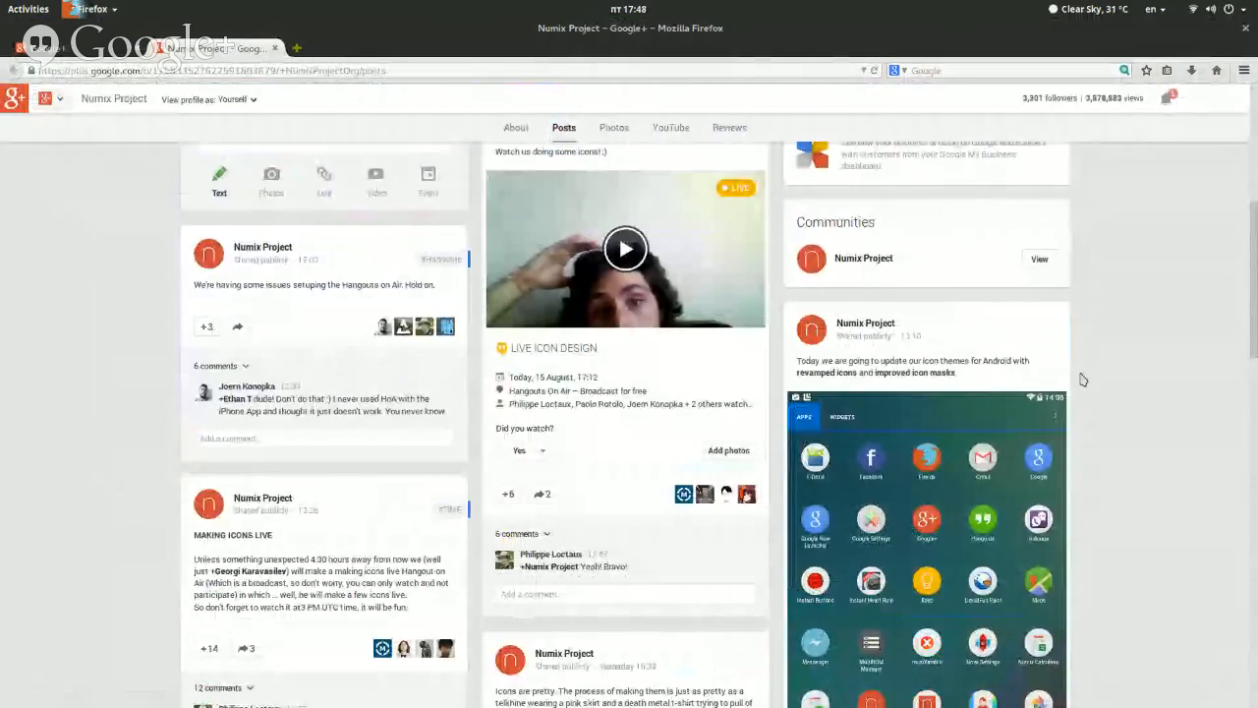
{"action": "key", "text": "ctrl+alt+Down"}
{"action": "key", "text": "ctrl+alt+Down"}
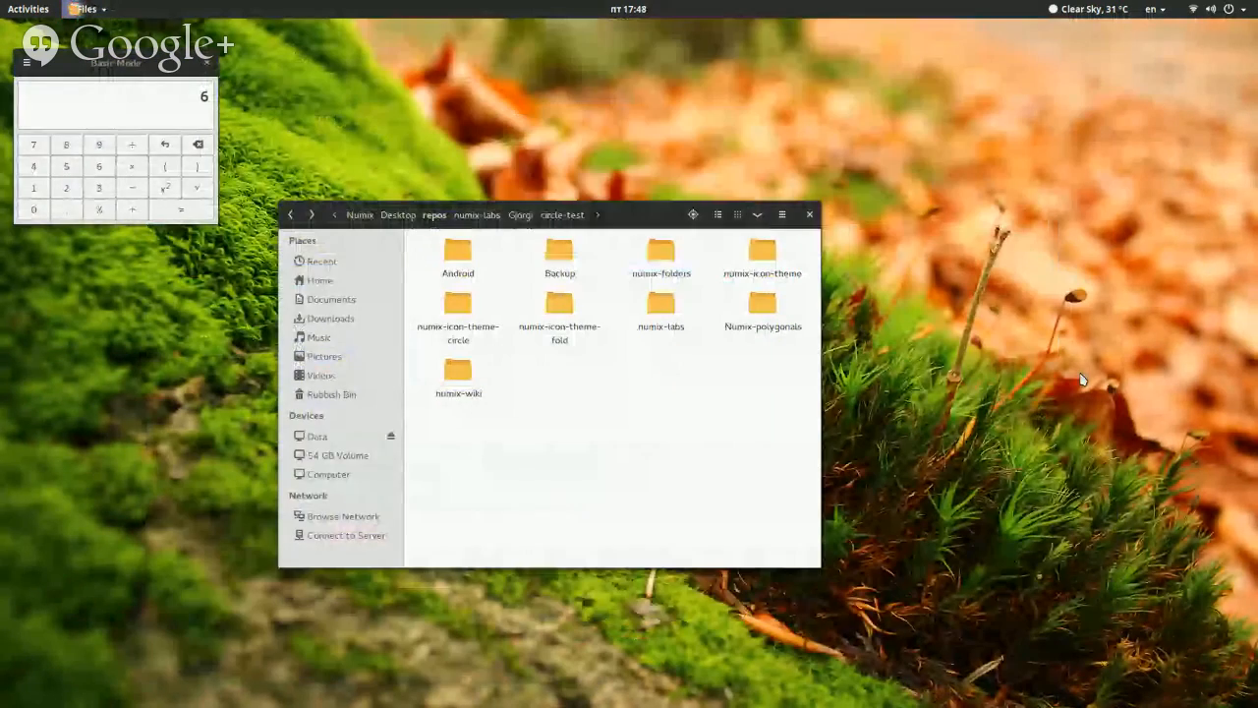
{"action": "double_click", "coordinate": [671, 275]}
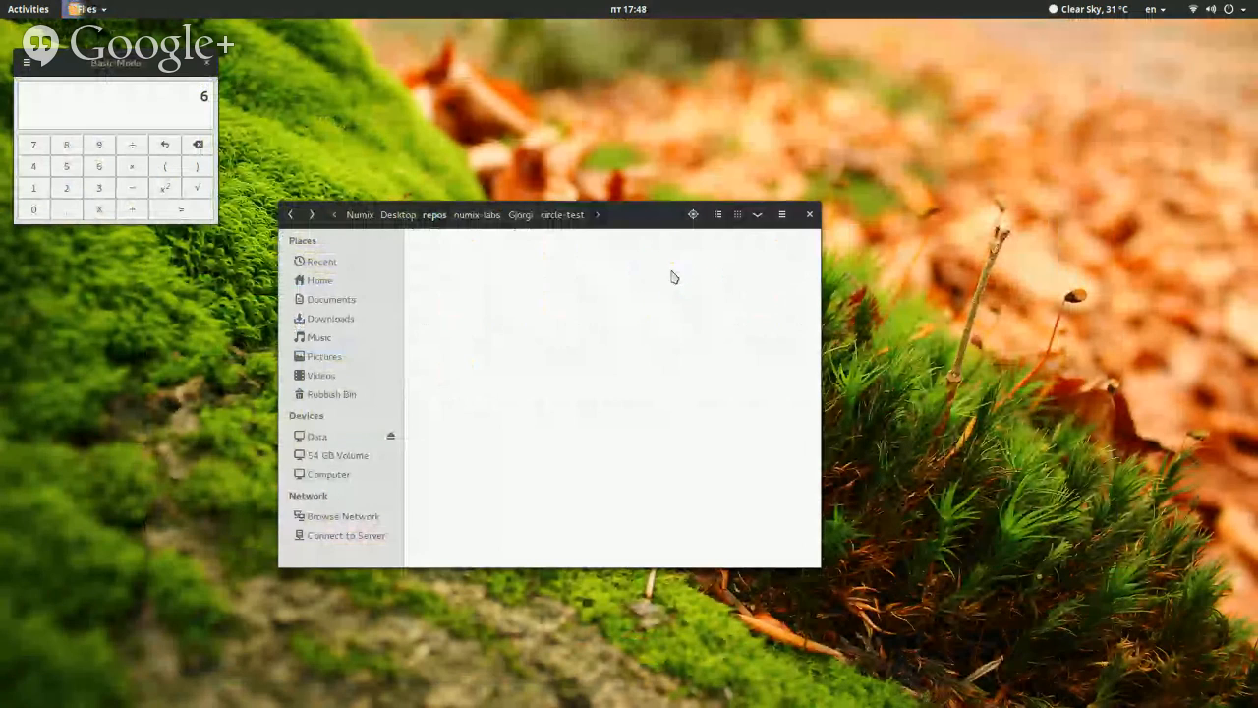
{"action": "double_click", "coordinate": [480, 276]}
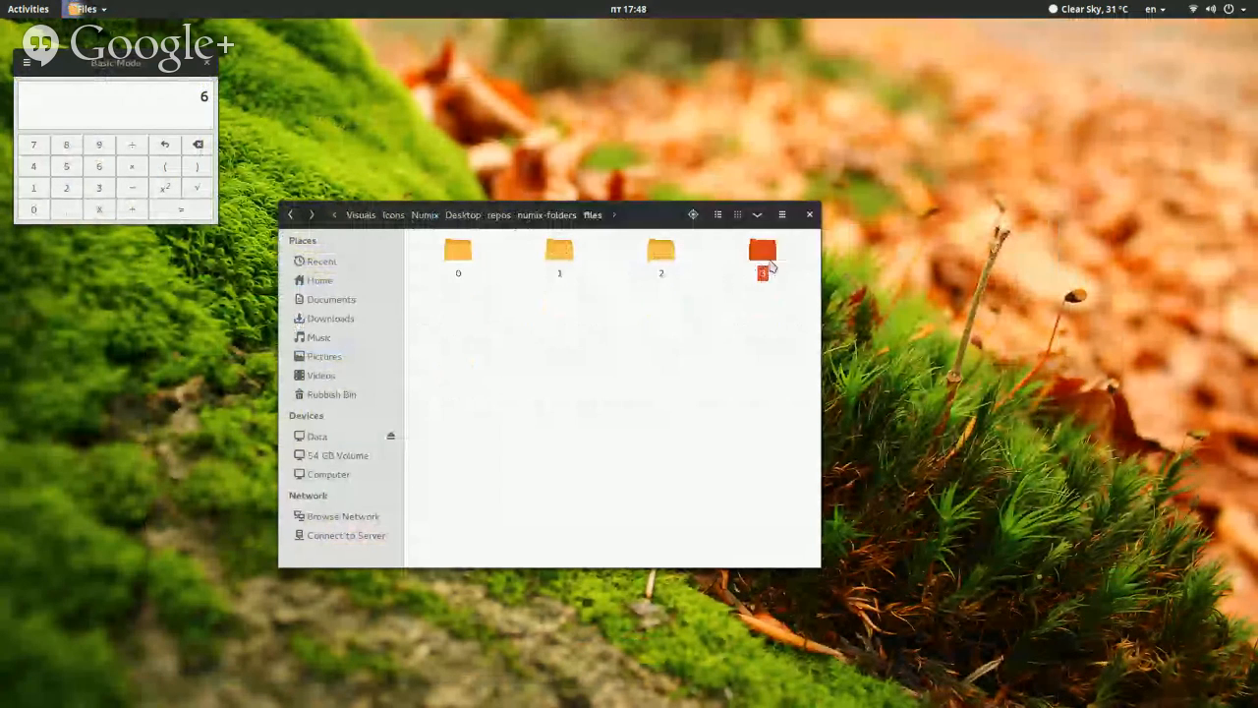
{"action": "double_click", "coordinate": [771, 264]}
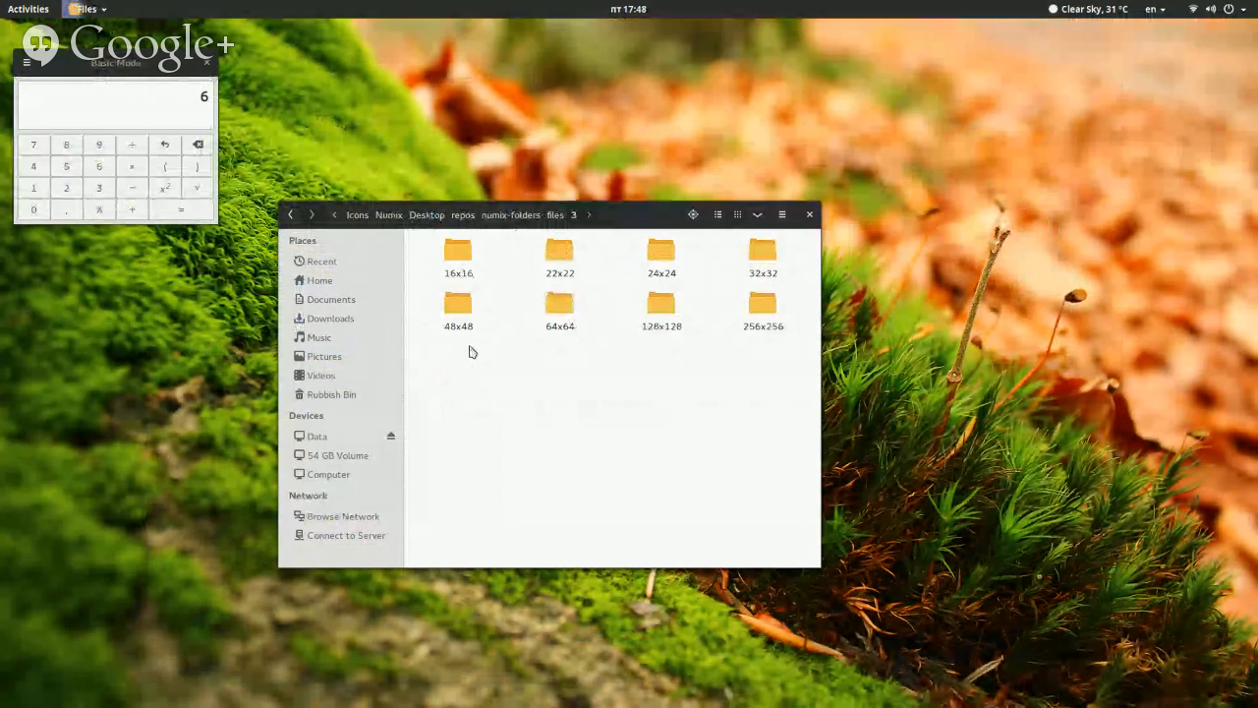
{"action": "double_click", "coordinate": [464, 330]}
{"action": "double_click", "coordinate": [452, 257]}
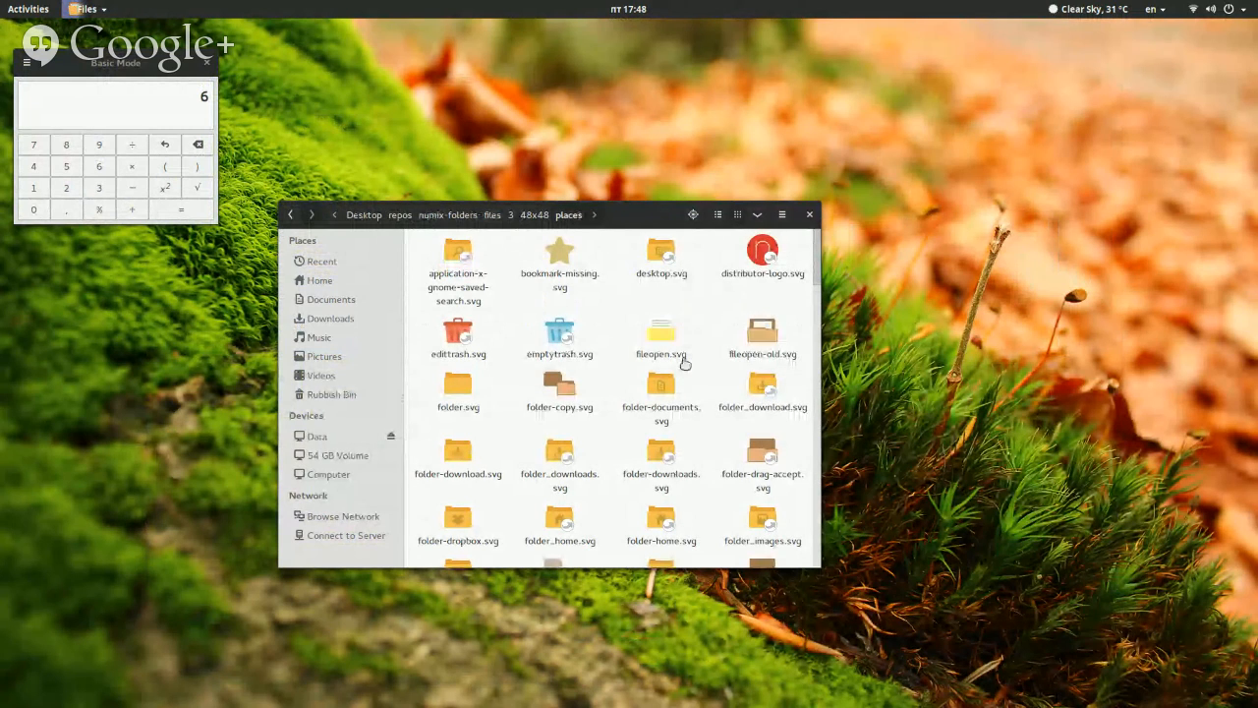
Open fileopen-old.svg from the places folder in Inkscape
{"action": "right_click", "coordinate": [685, 360]}
{"action": "left_click", "coordinate": [695, 343]}
{"action": "right_click", "coordinate": [767, 343]}
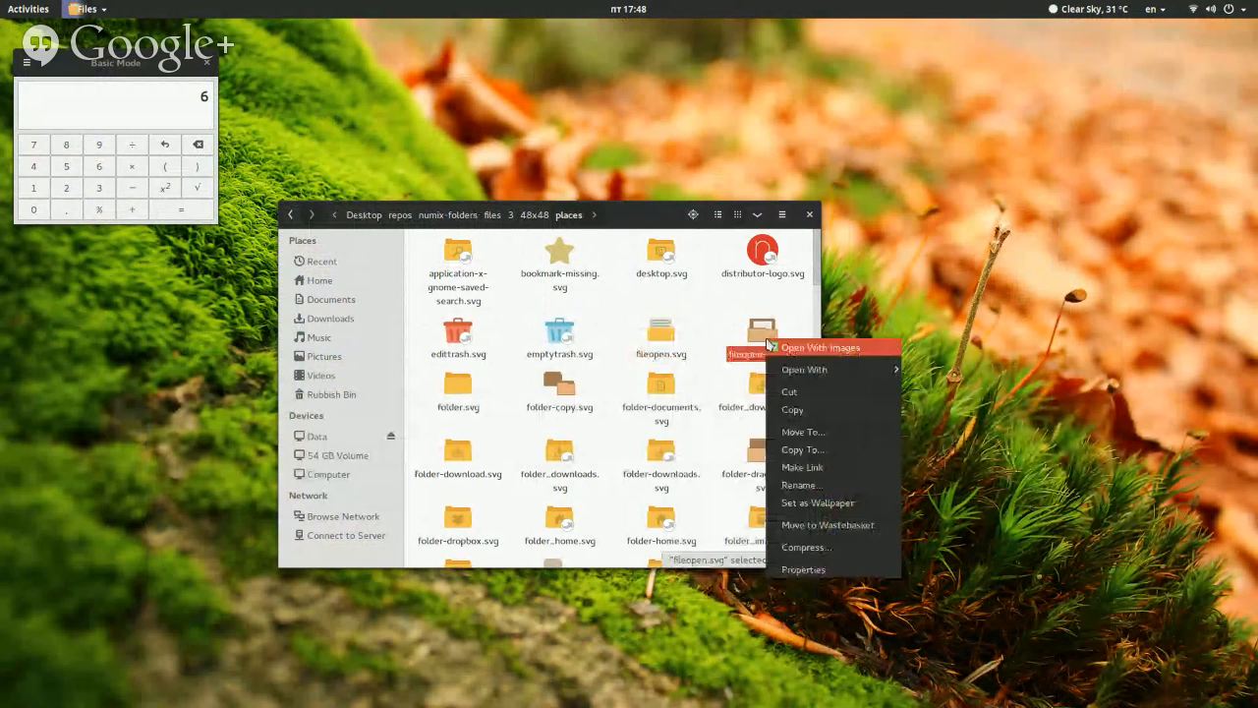
{"action": "mouse_move", "coordinate": [835, 370]}
{"action": "left_click", "coordinate": [933, 429]}
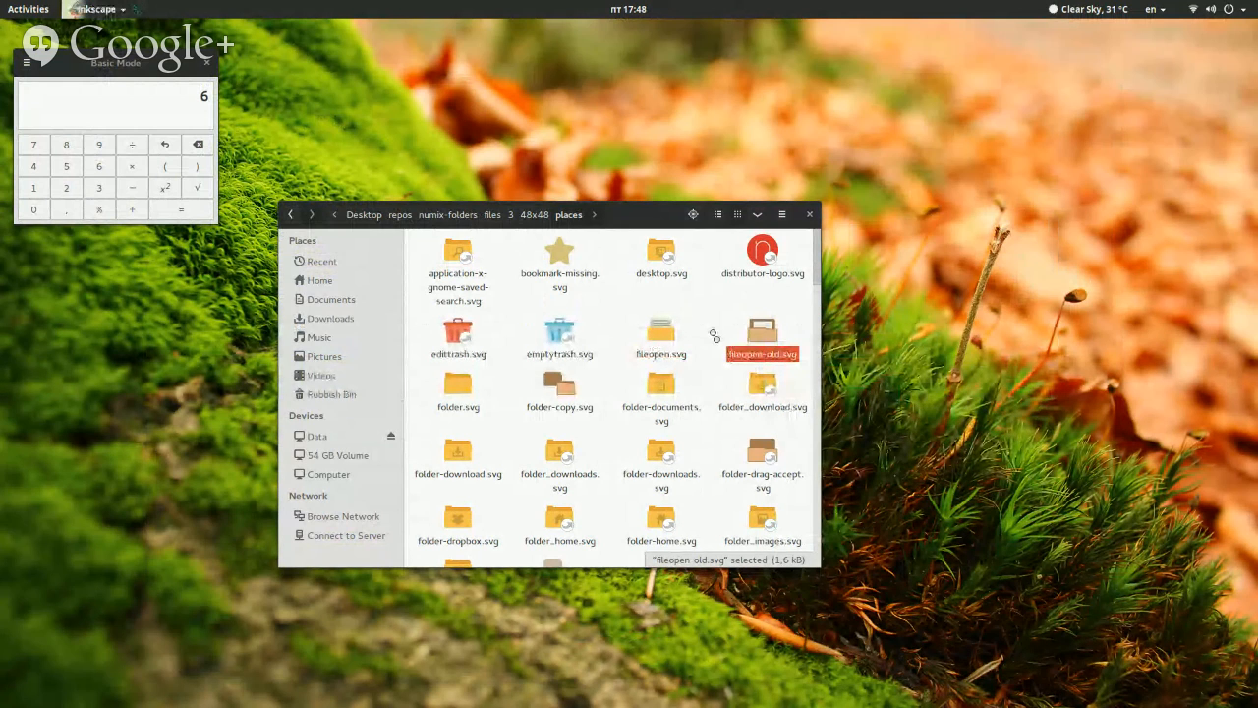
Open fileopen.svg from the places folder in Inkscape
{"action": "left_click", "coordinate": [699, 343]}
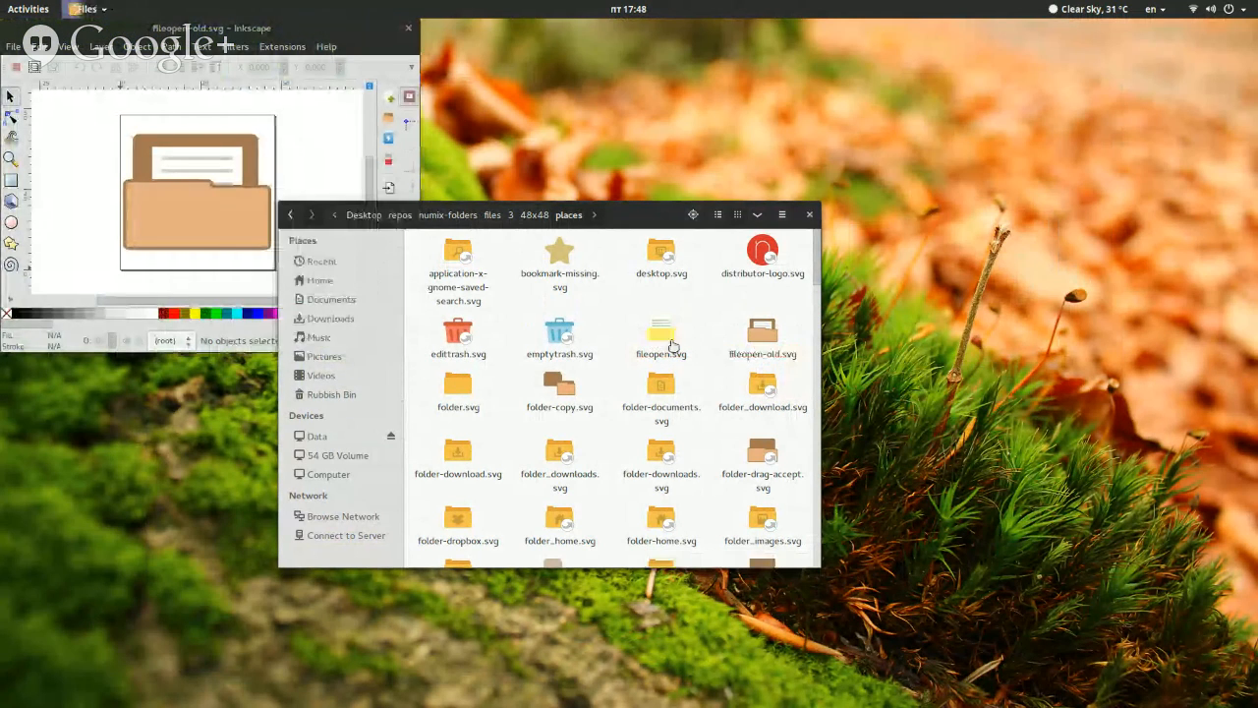
{"action": "right_click", "coordinate": [672, 346]}
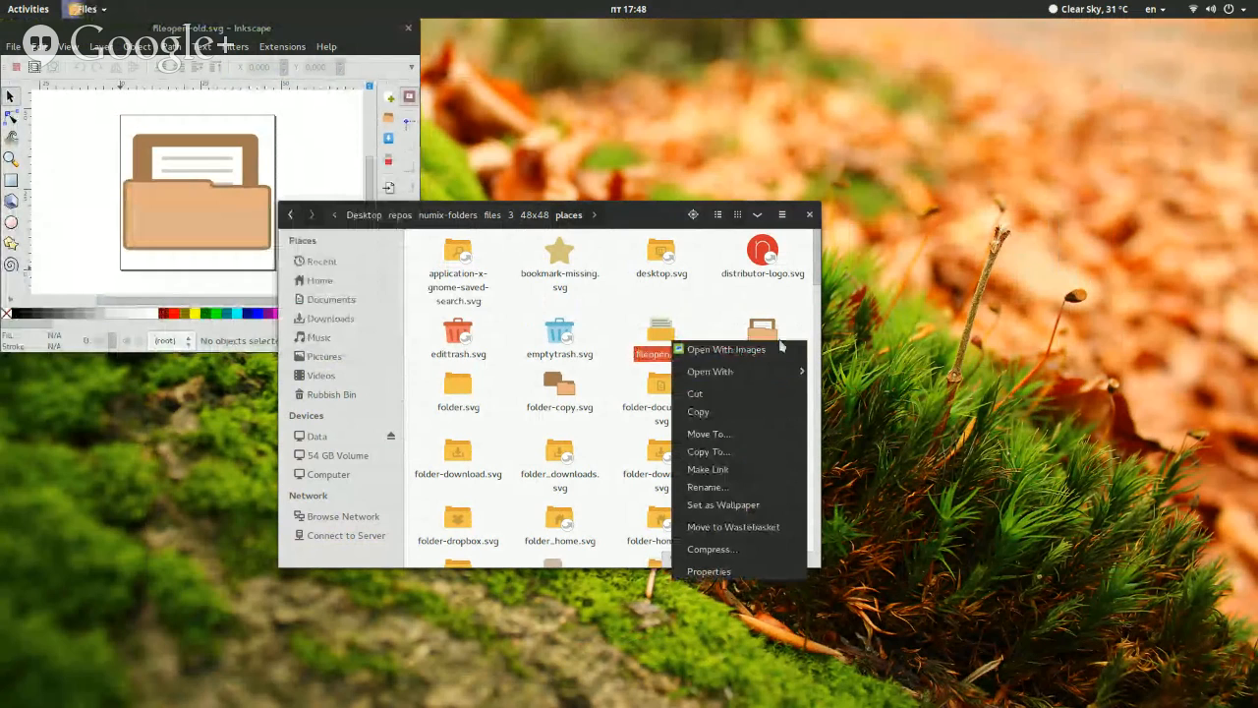
{"action": "mouse_move", "coordinate": [782, 372]}
{"action": "left_click", "coordinate": [906, 421]}
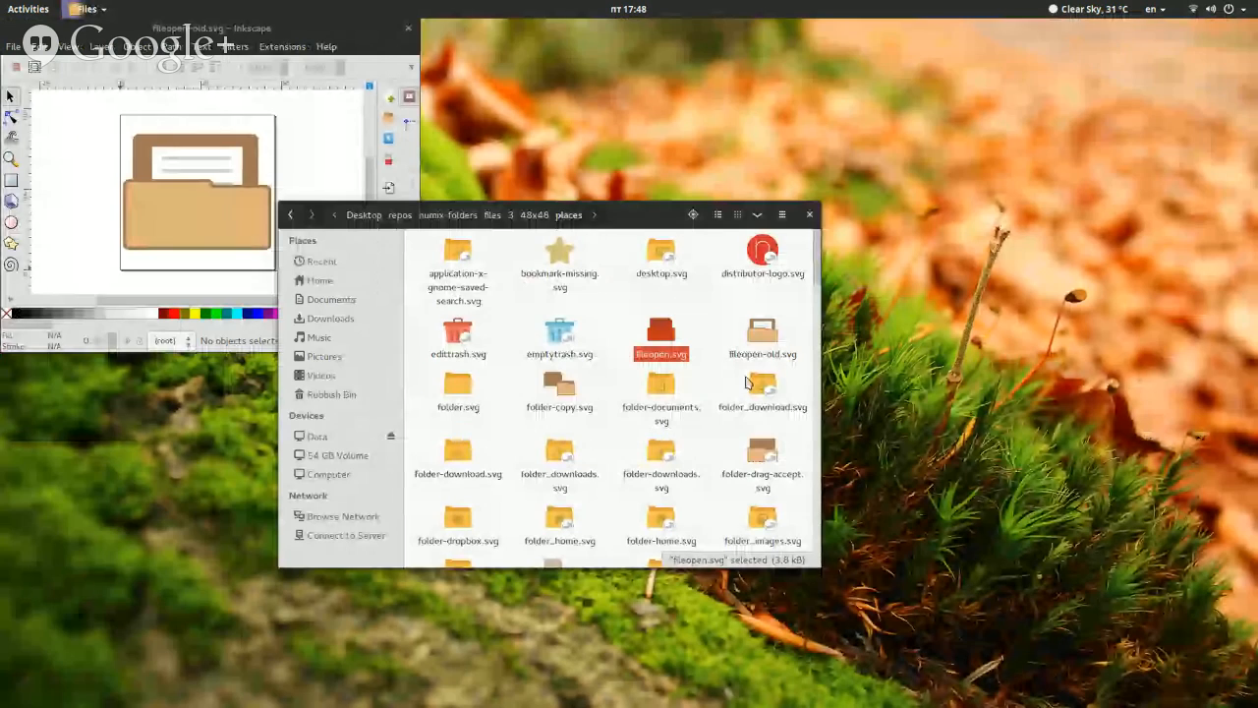
{"action": "right_click", "coordinate": [664, 337]}
{"action": "mouse_move", "coordinate": [751, 375]}
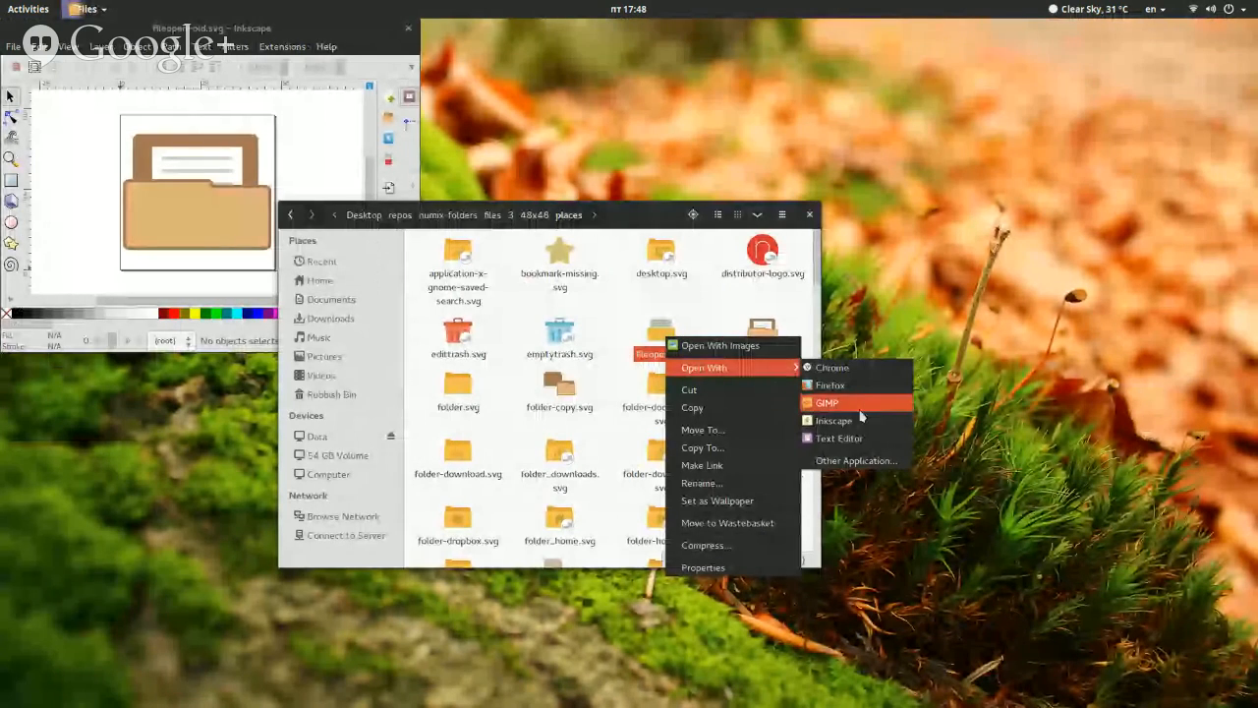
{"action": "left_click", "coordinate": [857, 420]}
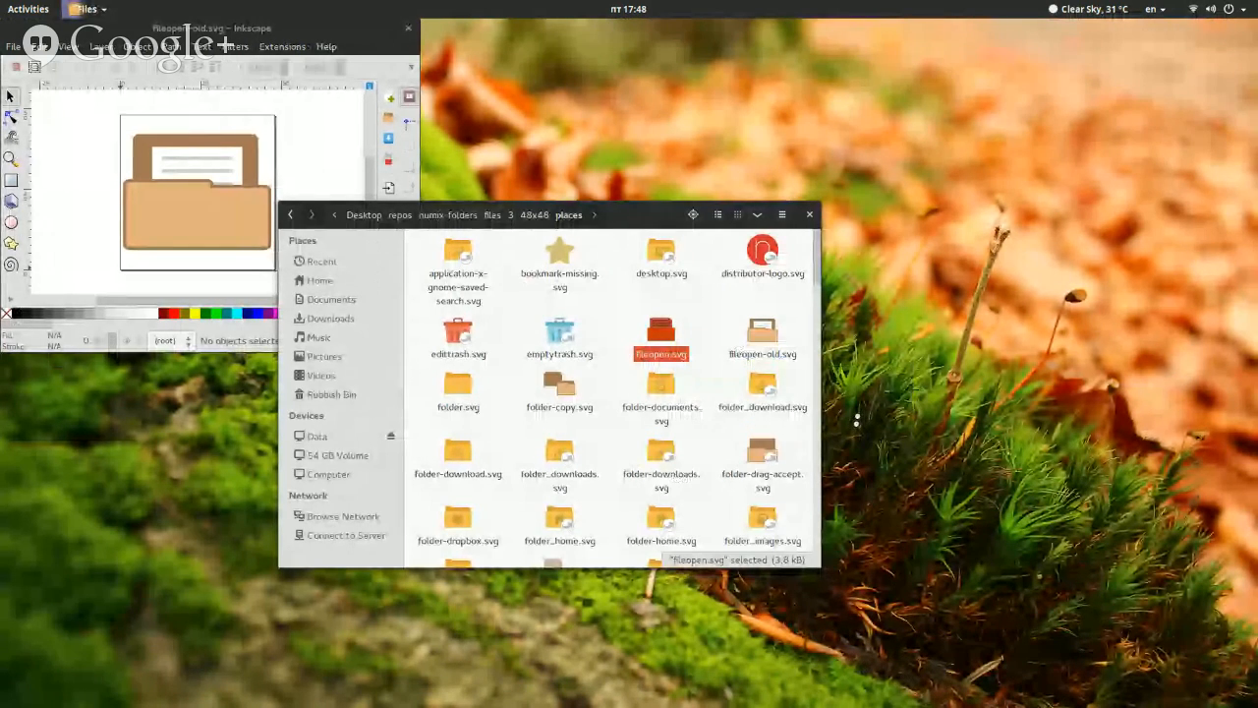
{"action": "key", "text": "super"}
{"action": "key", "text": "super"}
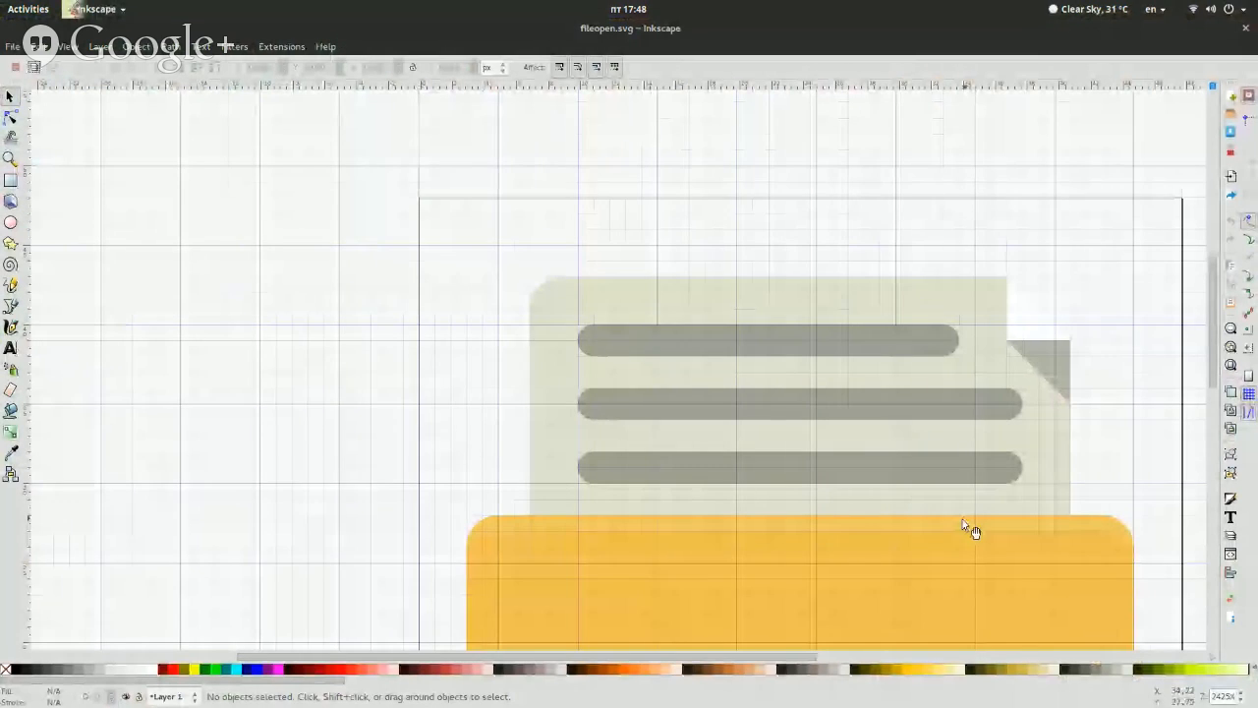
Examine the document sheet and the yellow folder front in the fileopen.svg drawing
{"action": "scroll", "coordinate": [963, 521], "scroll_direction": "down", "scroll_amount": 5}
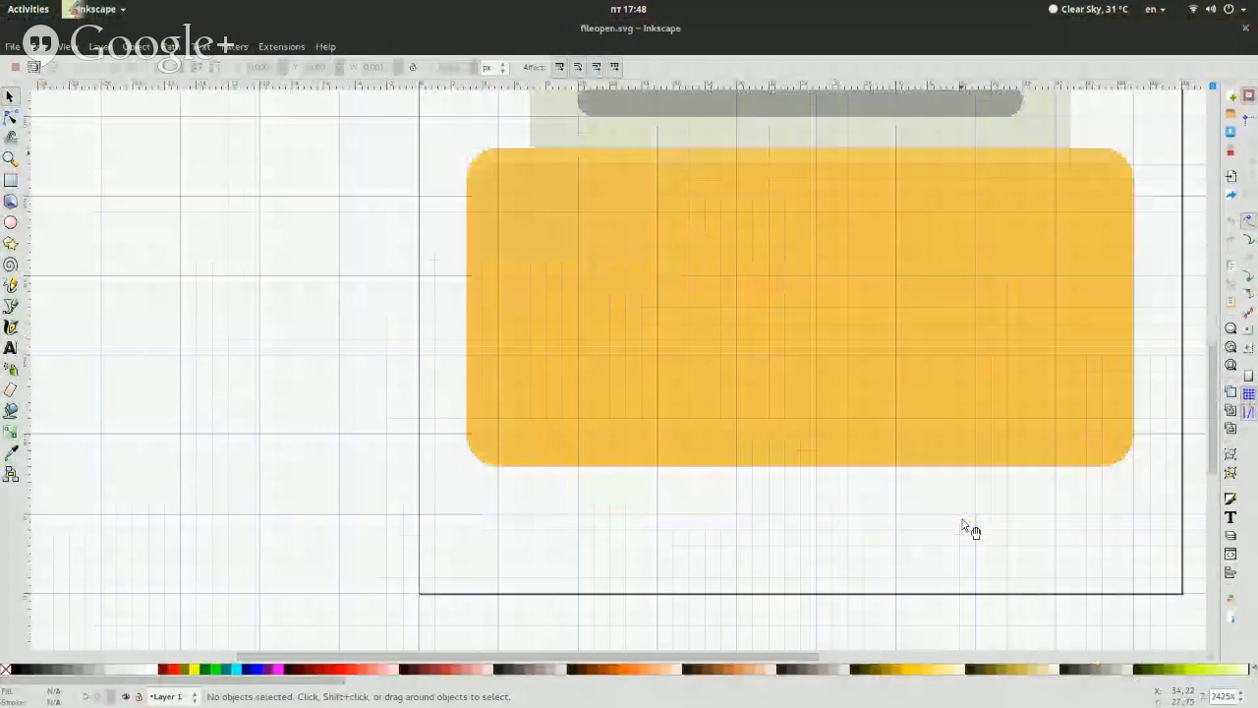
{"action": "scroll", "coordinate": [963, 521], "scroll_direction": "up", "scroll_amount": 2}
{"action": "scroll", "coordinate": [963, 521], "scroll_direction": "up", "scroll_amount": 5}
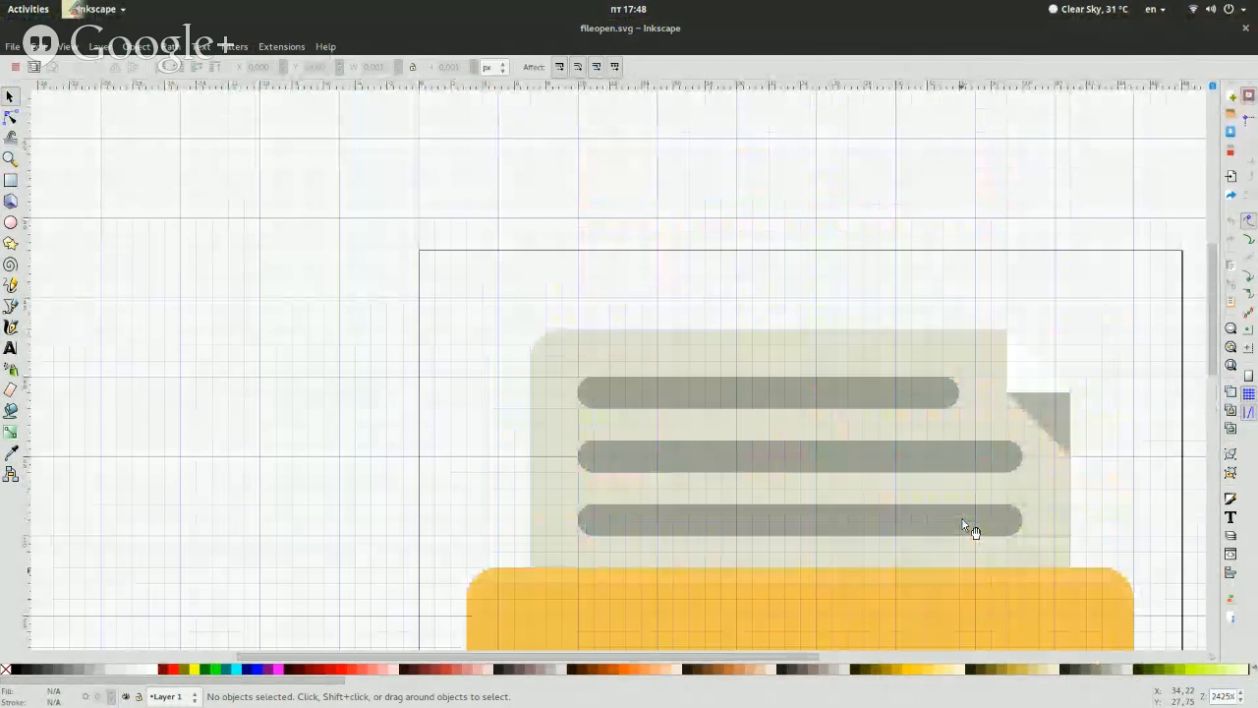
{"action": "left_click", "coordinate": [845, 365]}
{"action": "left_click", "coordinate": [233, 410]}
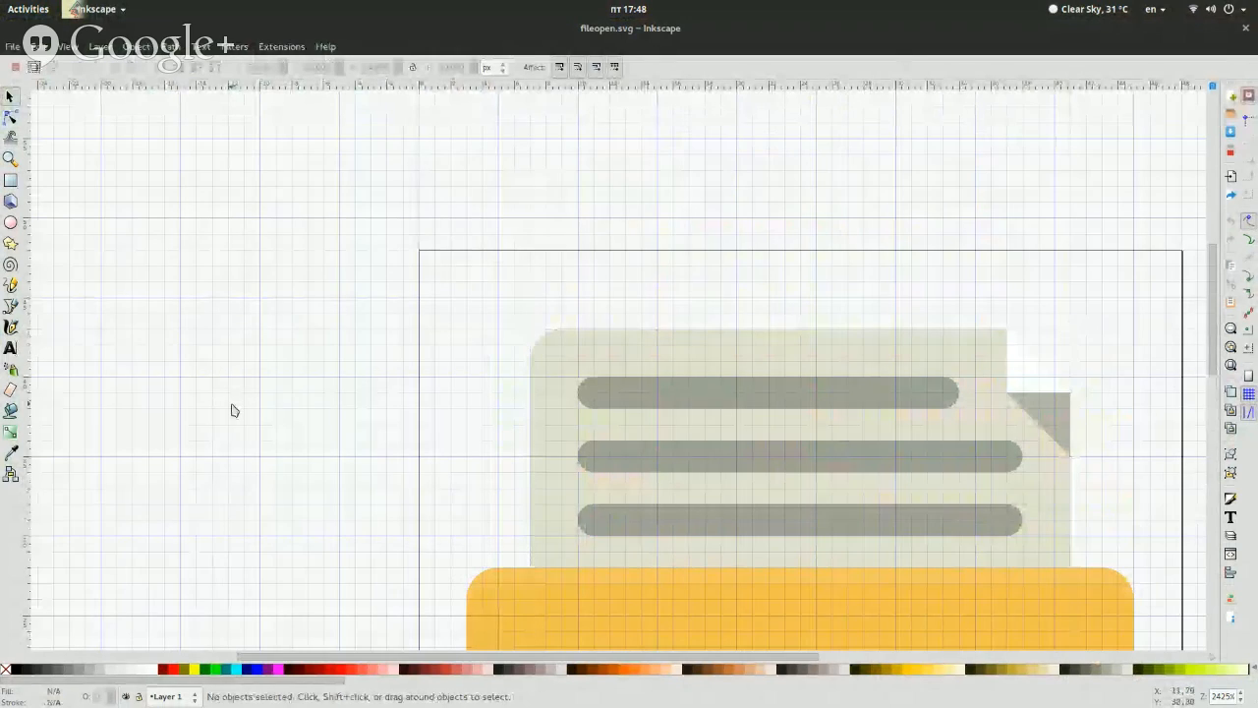
{"action": "scroll", "coordinate": [234, 410], "scroll_direction": "down", "scroll_amount": 4}
Open folder.svg from the places folder in Inkscape and select the front rectangle of the folder
{"action": "key", "text": "super"}
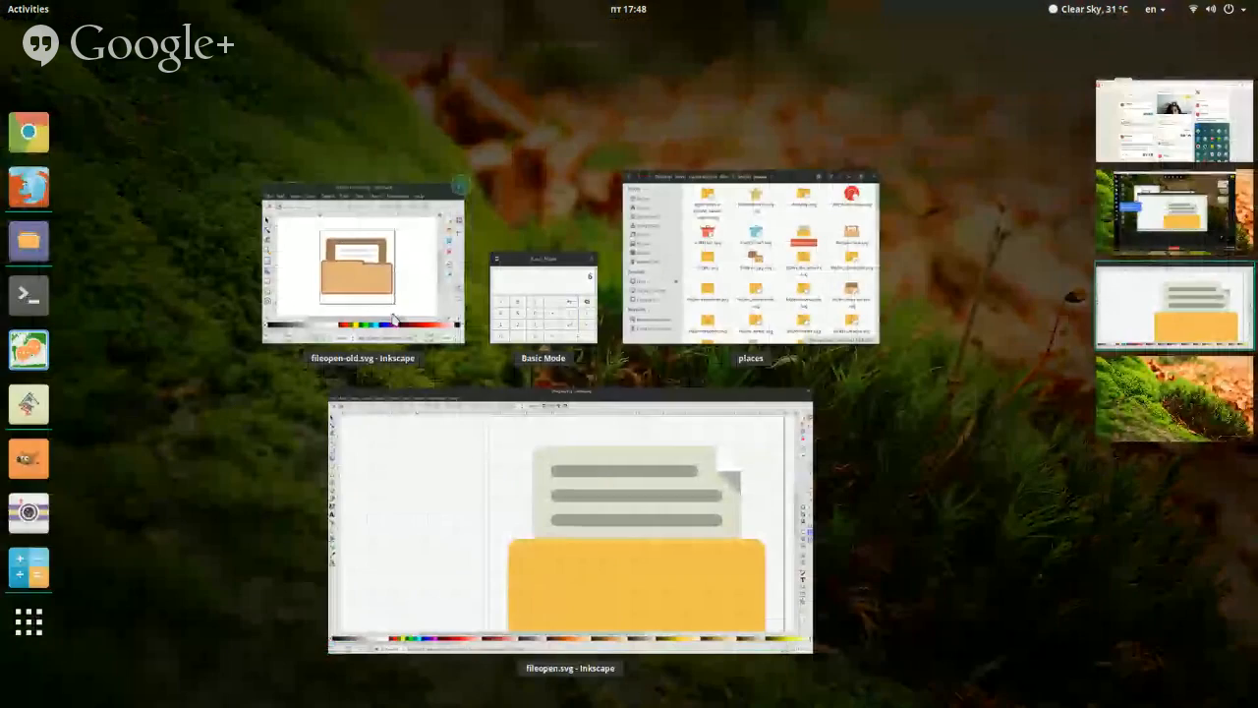
{"action": "left_click", "coordinate": [749, 264]}
{"action": "right_click", "coordinate": [442, 413]}
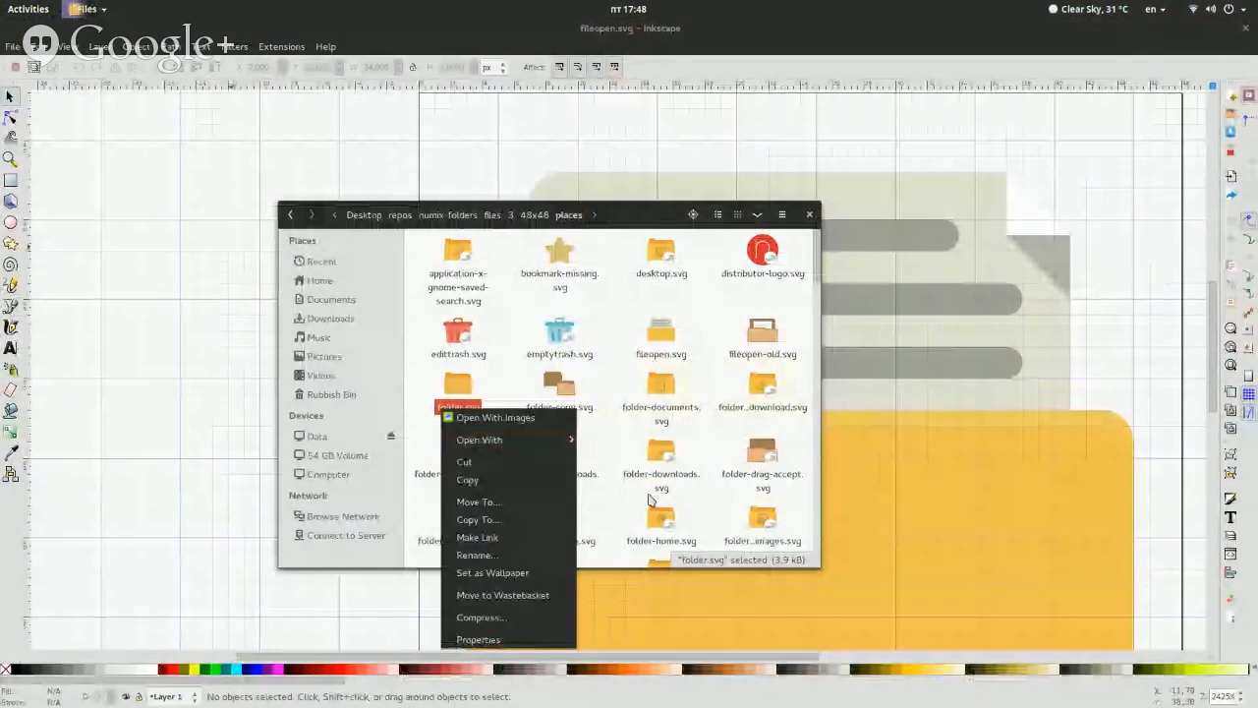
{"action": "mouse_move", "coordinate": [530, 439]}
{"action": "left_click", "coordinate": [607, 492]}
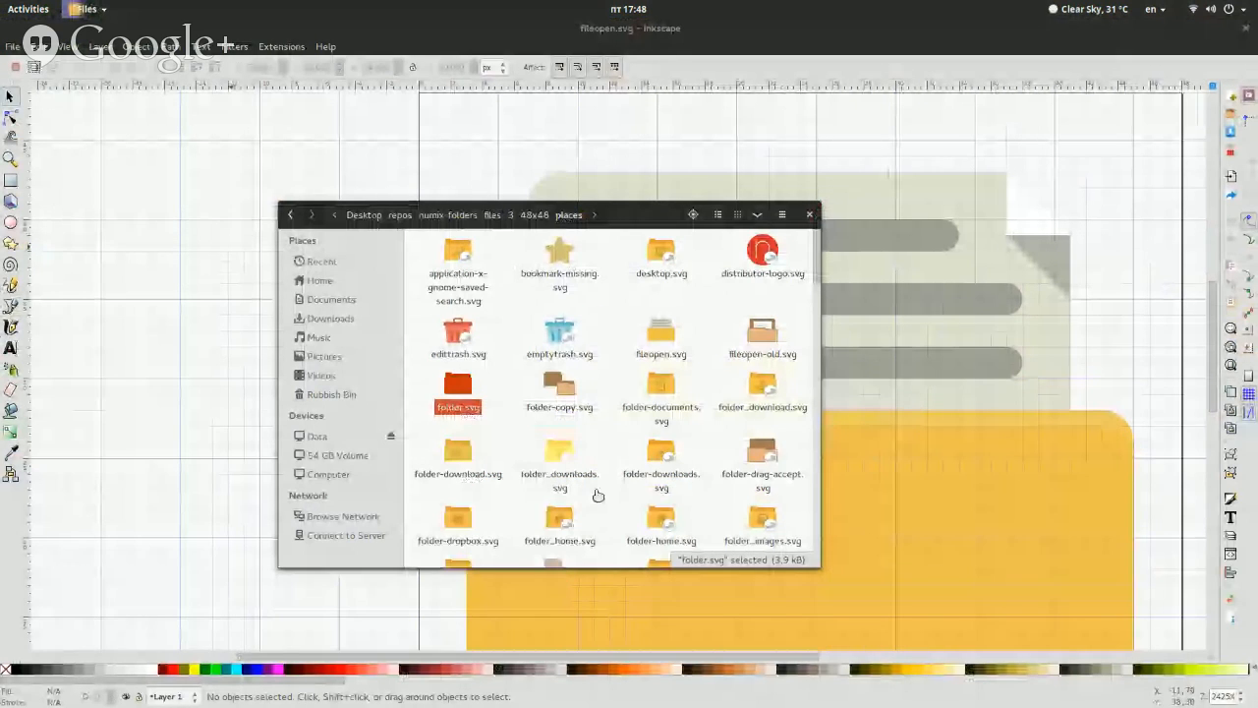
{"action": "left_click", "coordinate": [521, 457]}
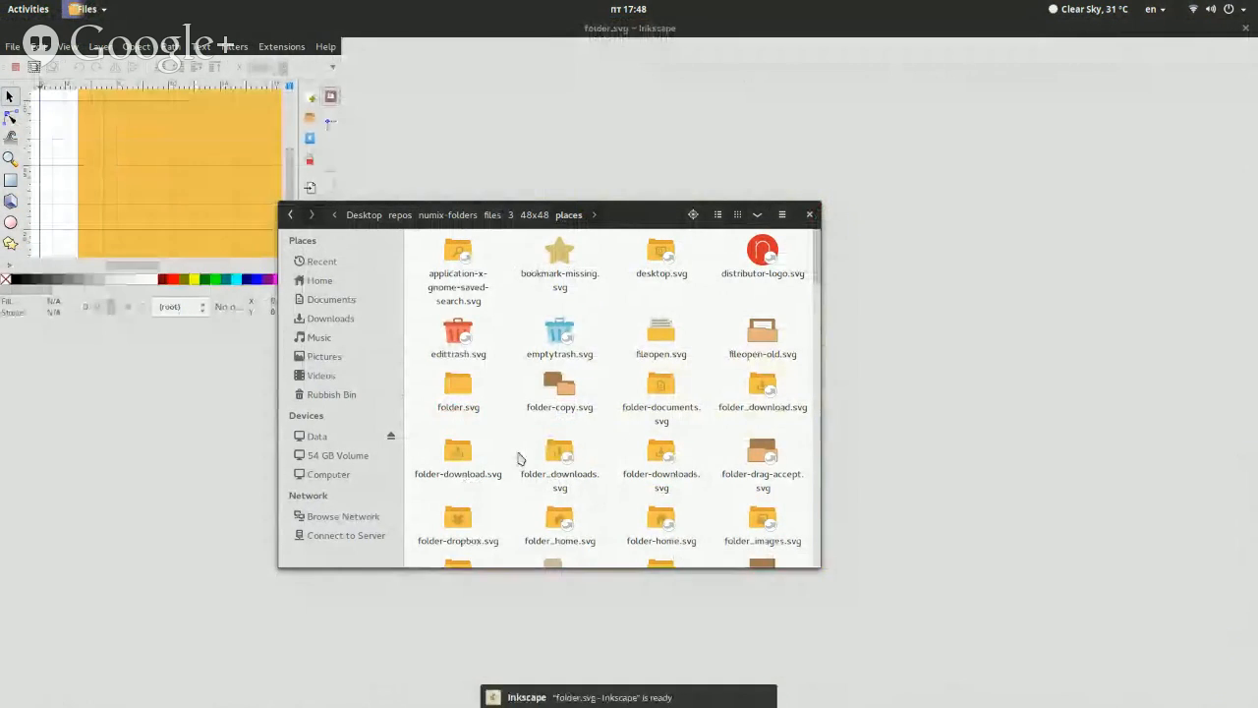
{"action": "left_click", "coordinate": [507, 700]}
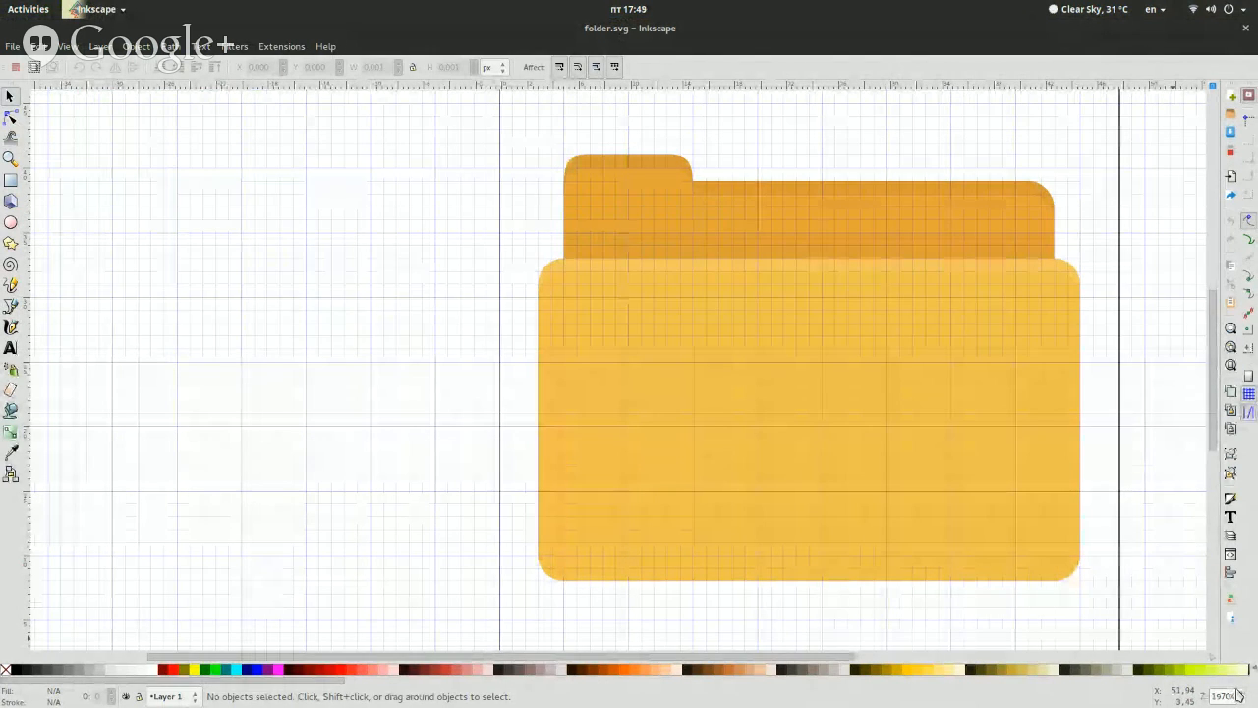
{"action": "scroll", "coordinate": [1237, 695], "scroll_direction": "up", "scroll_amount": 1}
{"action": "left_click", "coordinate": [1067, 554]}
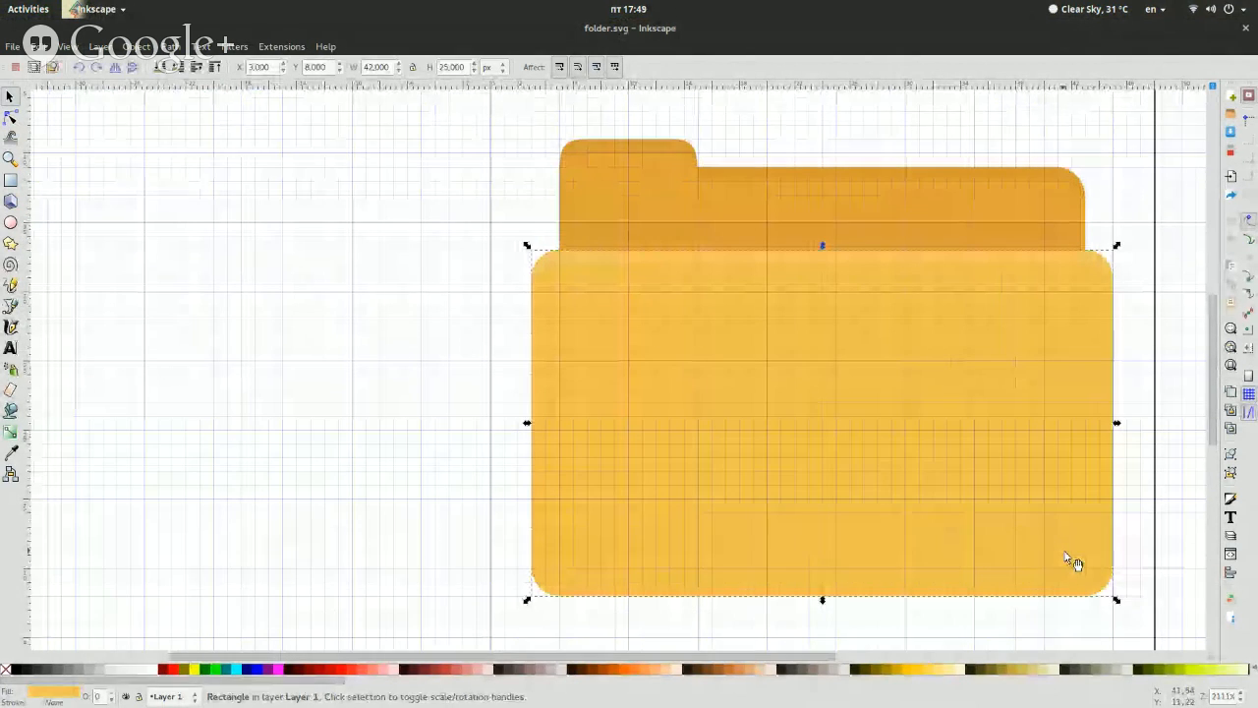
Compare the fileopen.svg and fileopen-old.svg drawings and look through the other folder icons in the places folder
{"action": "key", "text": "super"}
{"action": "left_click", "coordinate": [413, 411]}
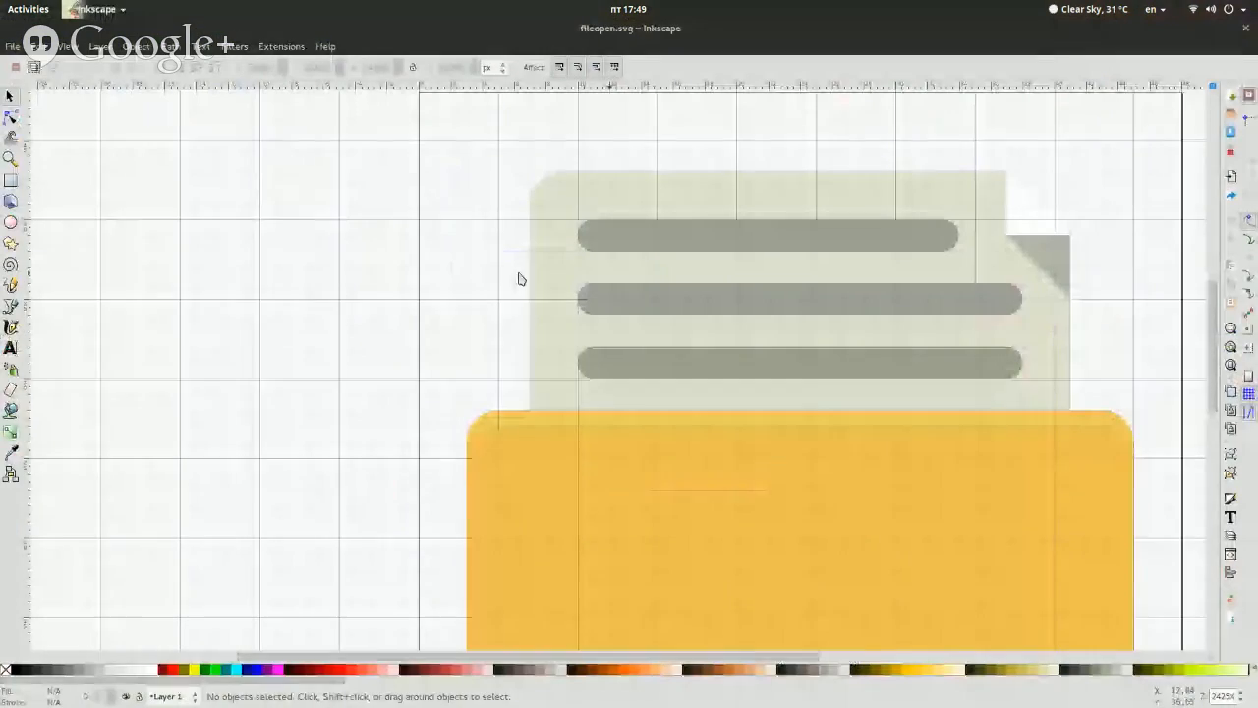
{"action": "key", "text": "super"}
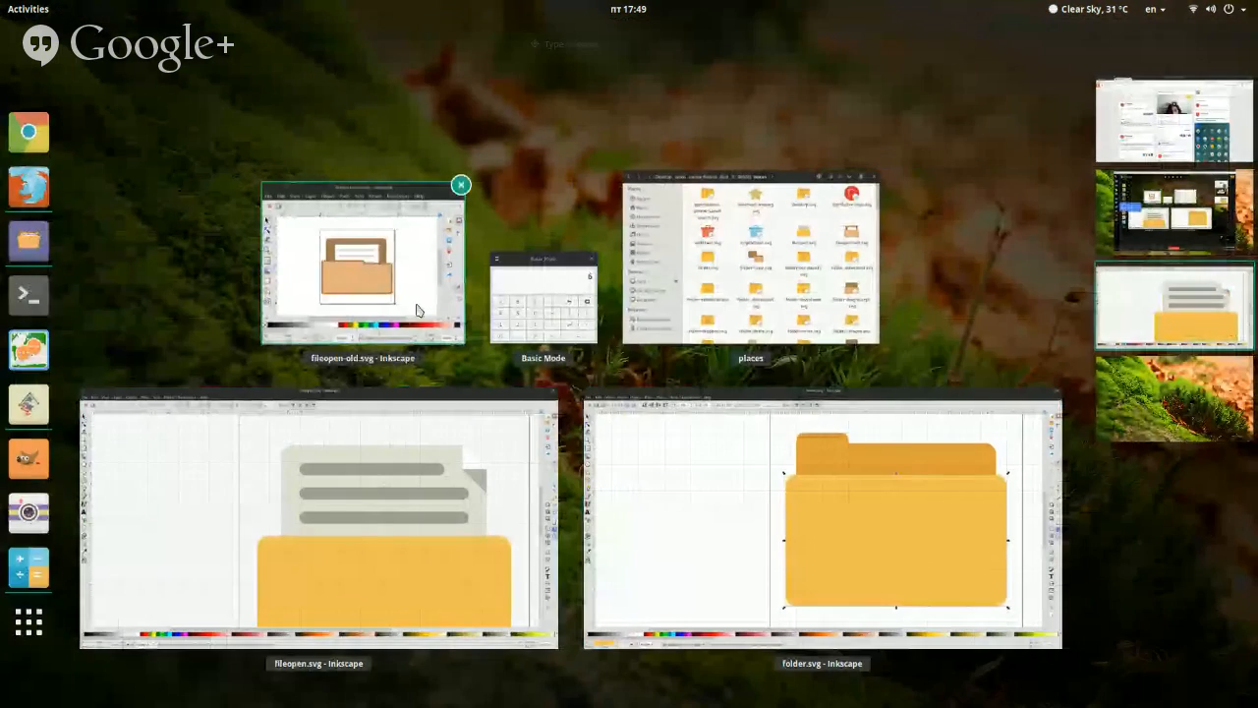
{"action": "left_click", "coordinate": [416, 309]}
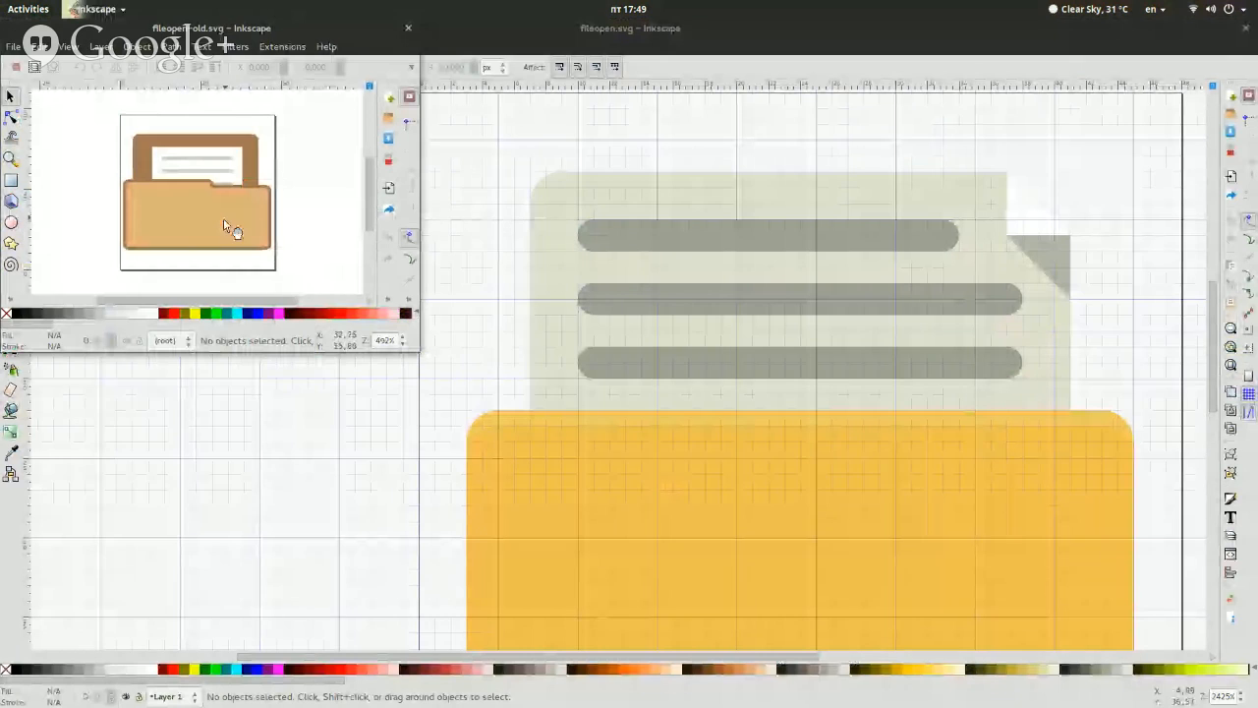
{"action": "left_click", "coordinate": [224, 222]}
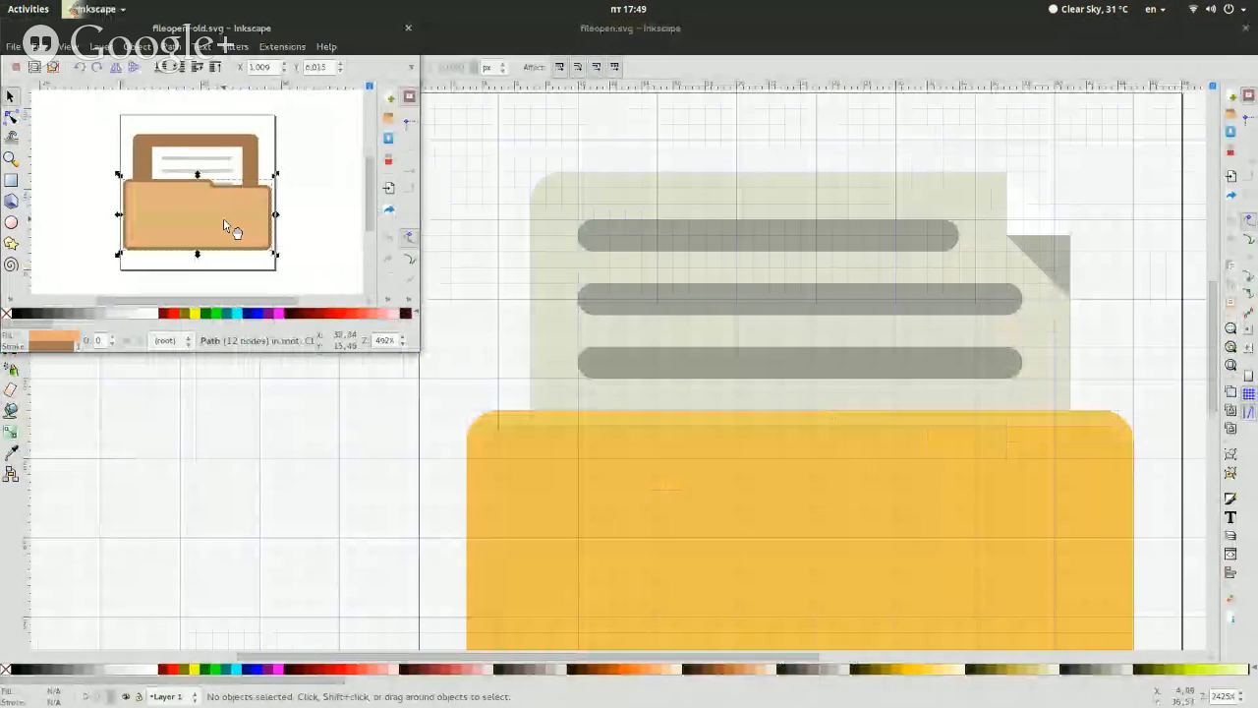
{"action": "left_click", "coordinate": [327, 230]}
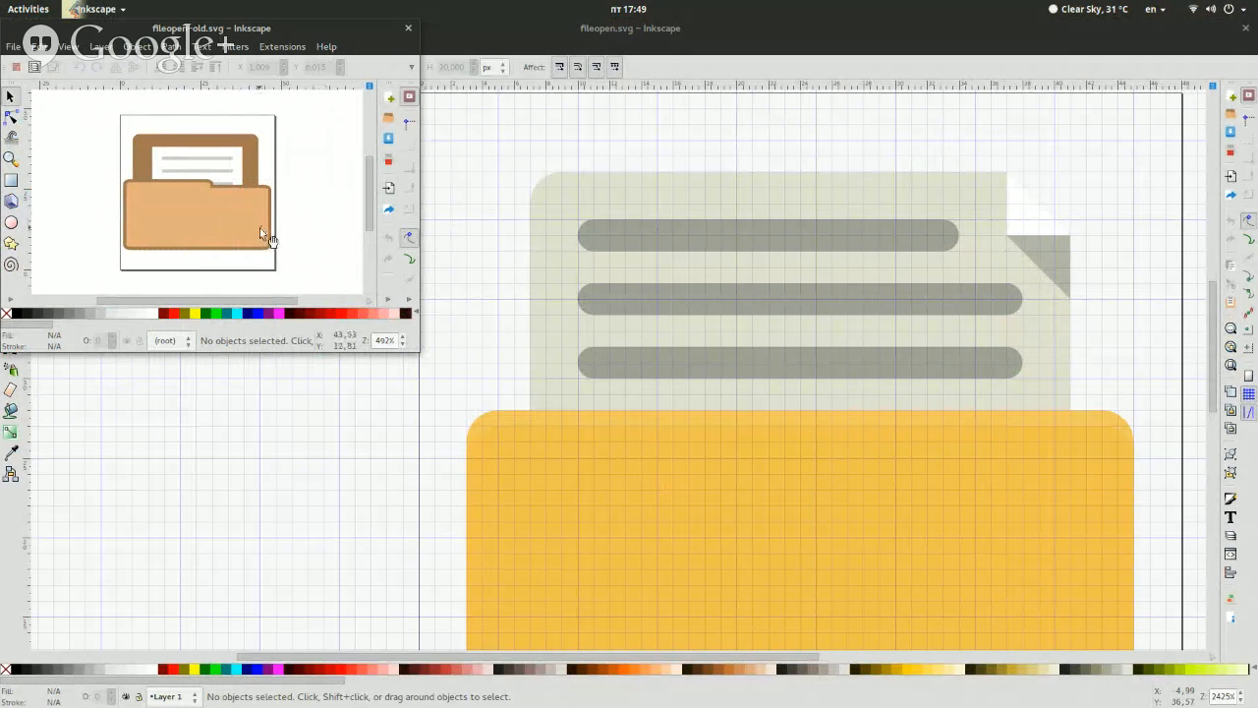
{"action": "left_click", "coordinate": [260, 228]}
{"action": "left_click", "coordinate": [331, 211]}
{"action": "key", "text": "super"}
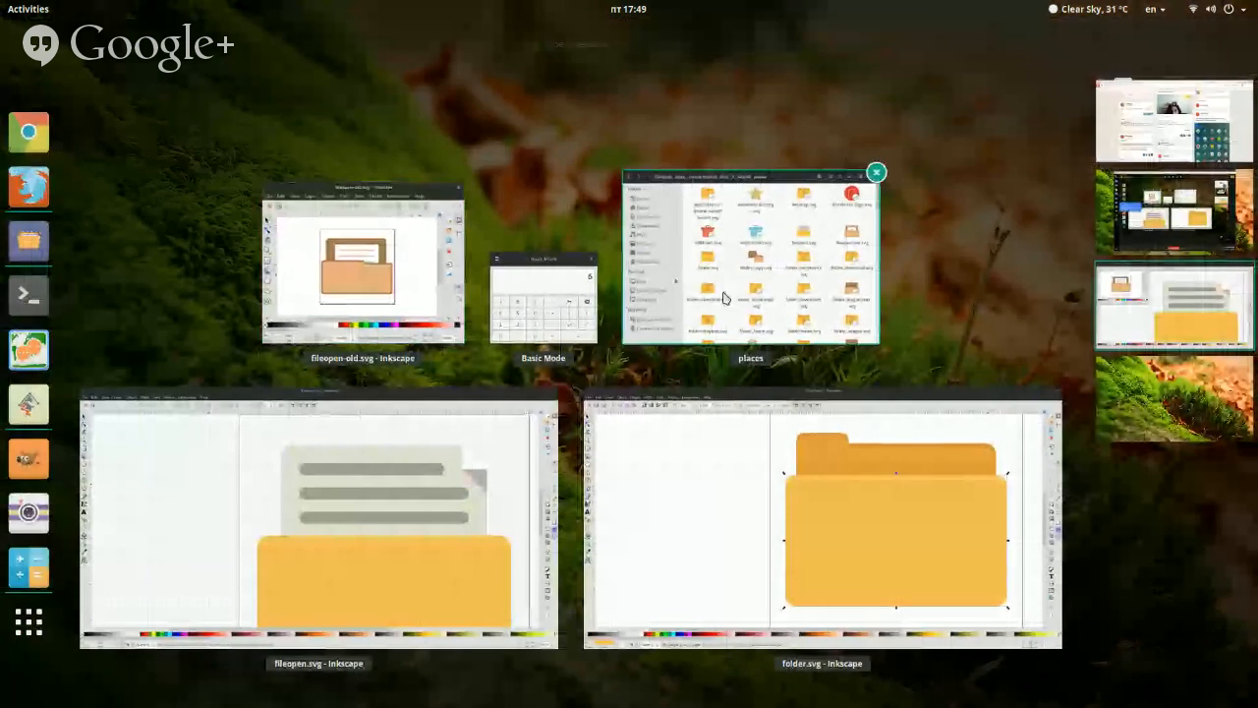
{"action": "left_click", "coordinate": [724, 295]}
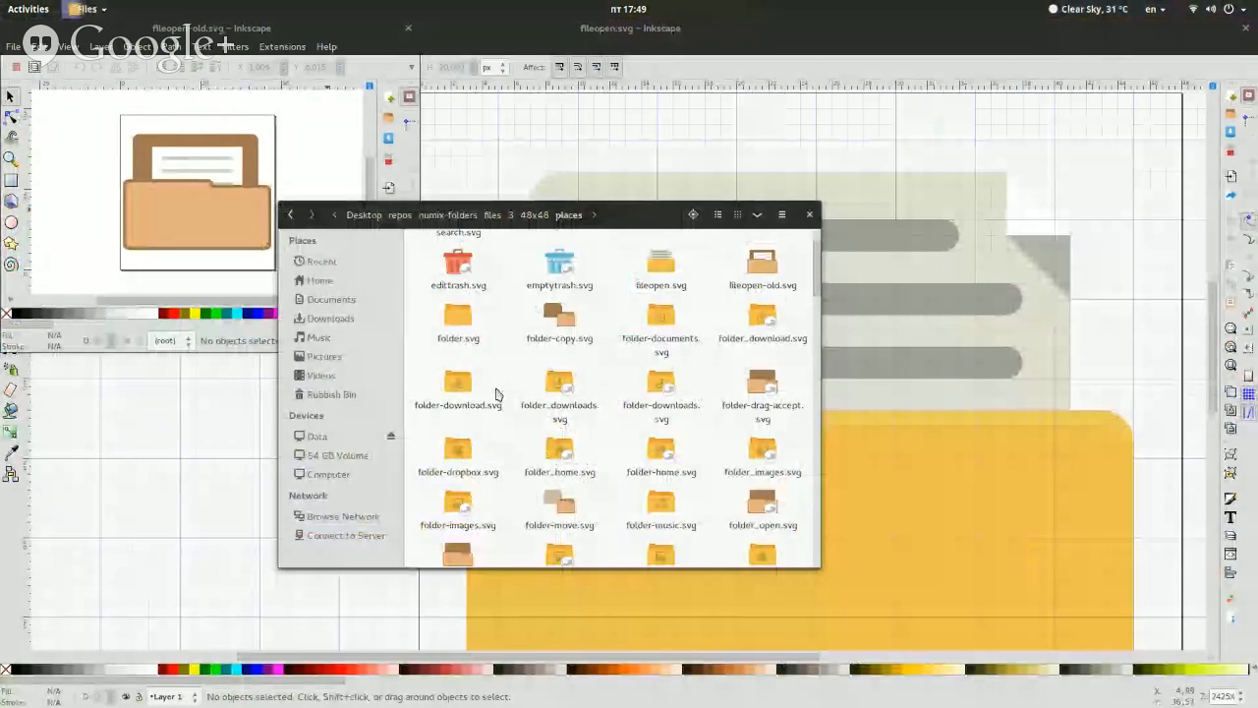
{"action": "scroll", "coordinate": [497, 390], "scroll_direction": "down", "scroll_amount": 3}
{"action": "left_click", "coordinate": [186, 623]}
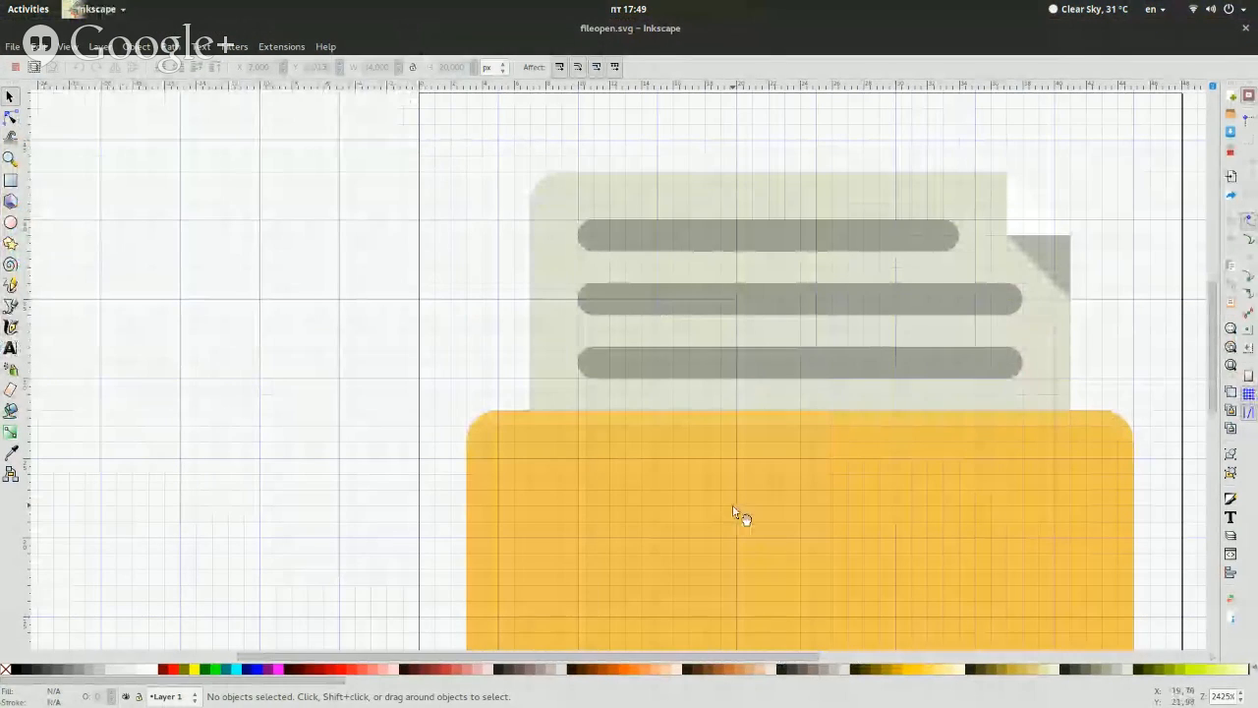
Return to the folder.svg drawing and set the front rectangle's height to 20 px
{"action": "key", "text": "super"}
{"action": "left_click", "coordinate": [801, 433]}
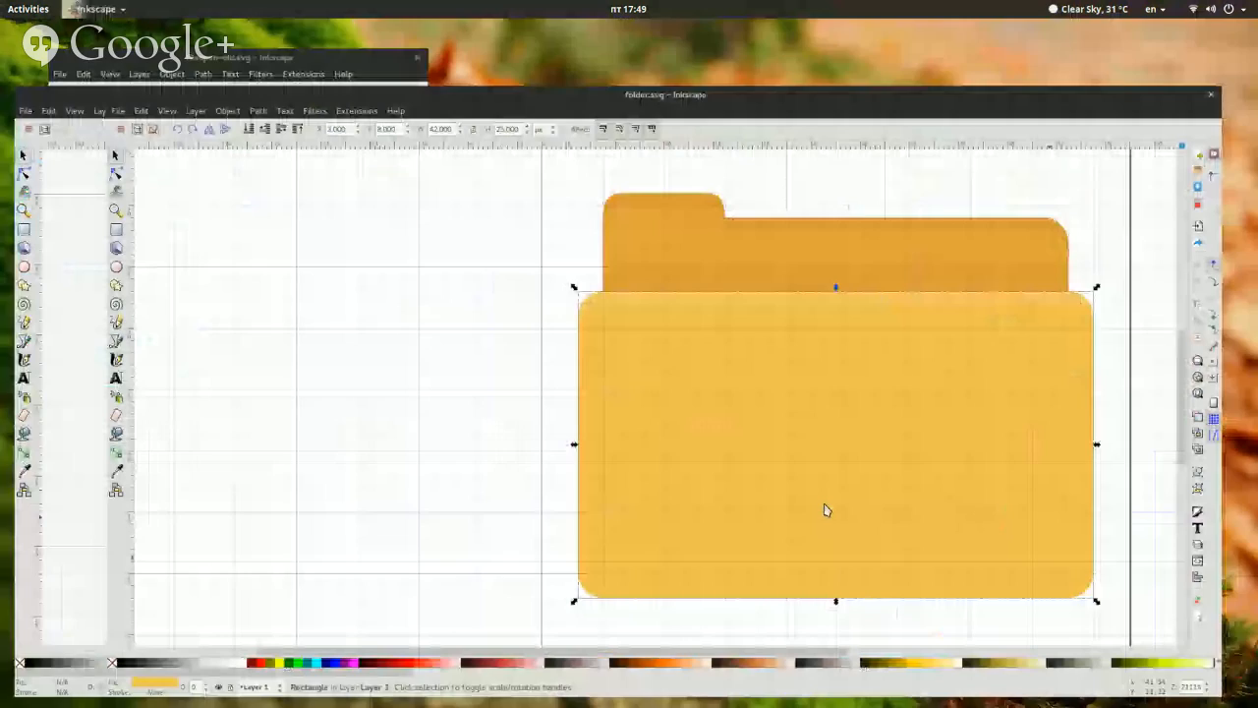
{"action": "triple_click", "coordinate": [451, 67]}
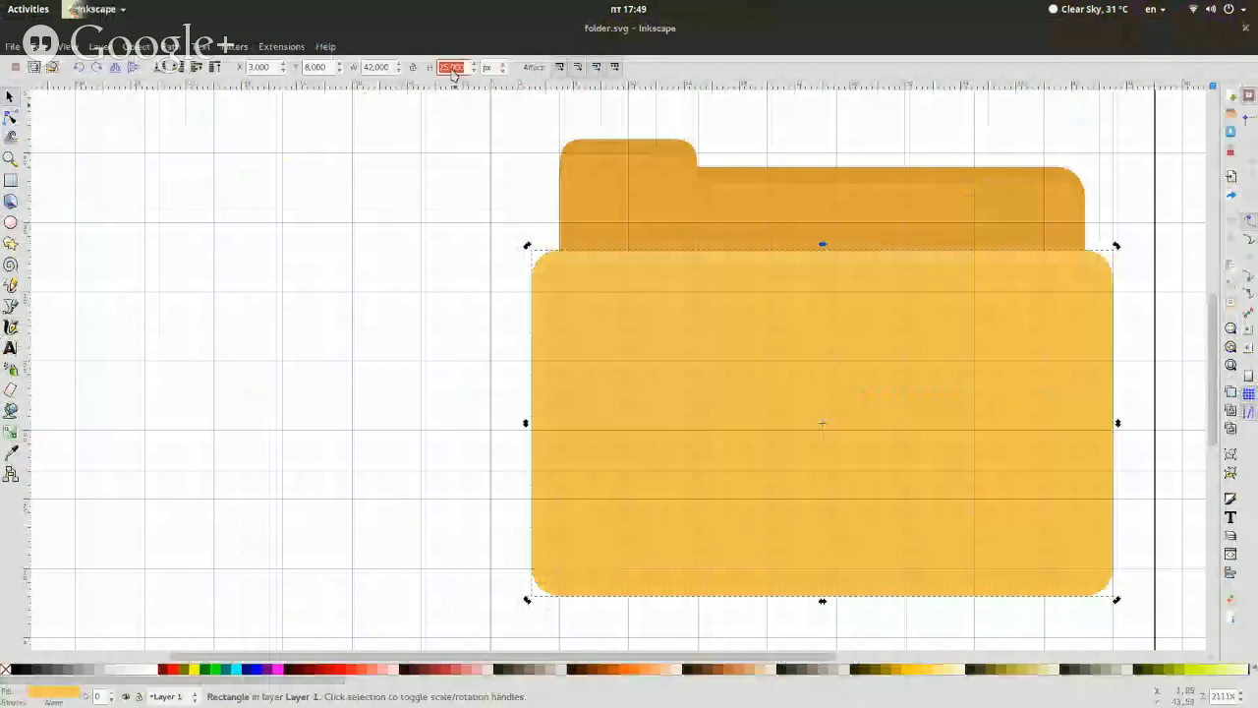
{"action": "type", "text": "19"}
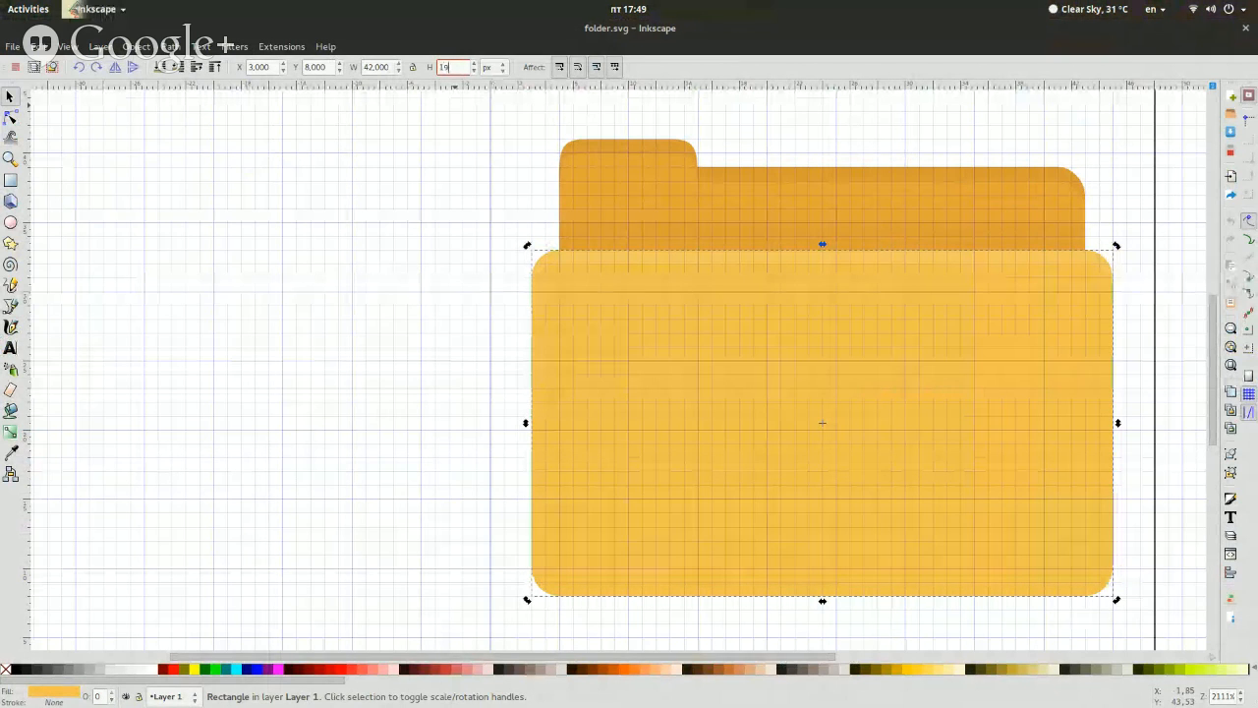
{"action": "key", "text": "Return"}
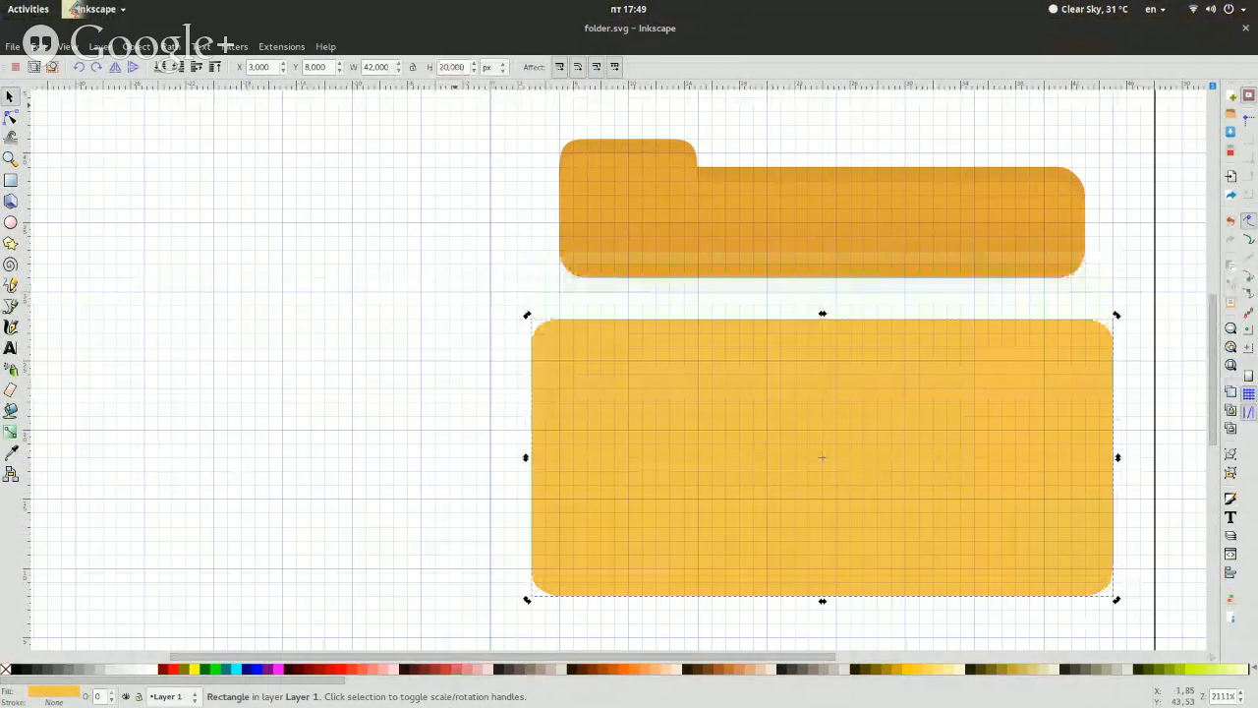
Move the 3 px highlight strip to the upper edge of the yellow folder front by setting its Y position to 25 px
{"action": "left_click", "coordinate": [569, 295]}
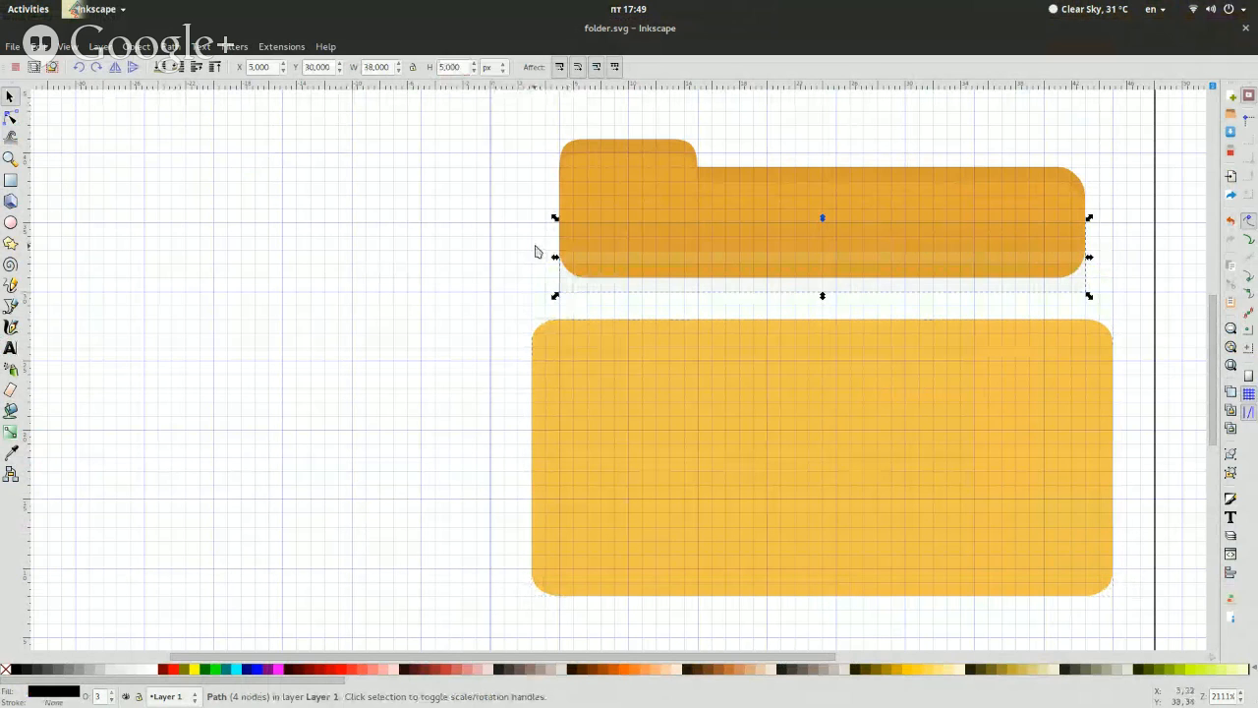
{"action": "left_click", "coordinate": [561, 267]}
{"action": "key", "text": "Down"}
{"action": "key", "text": "Down"}
{"action": "key", "text": "Down"}
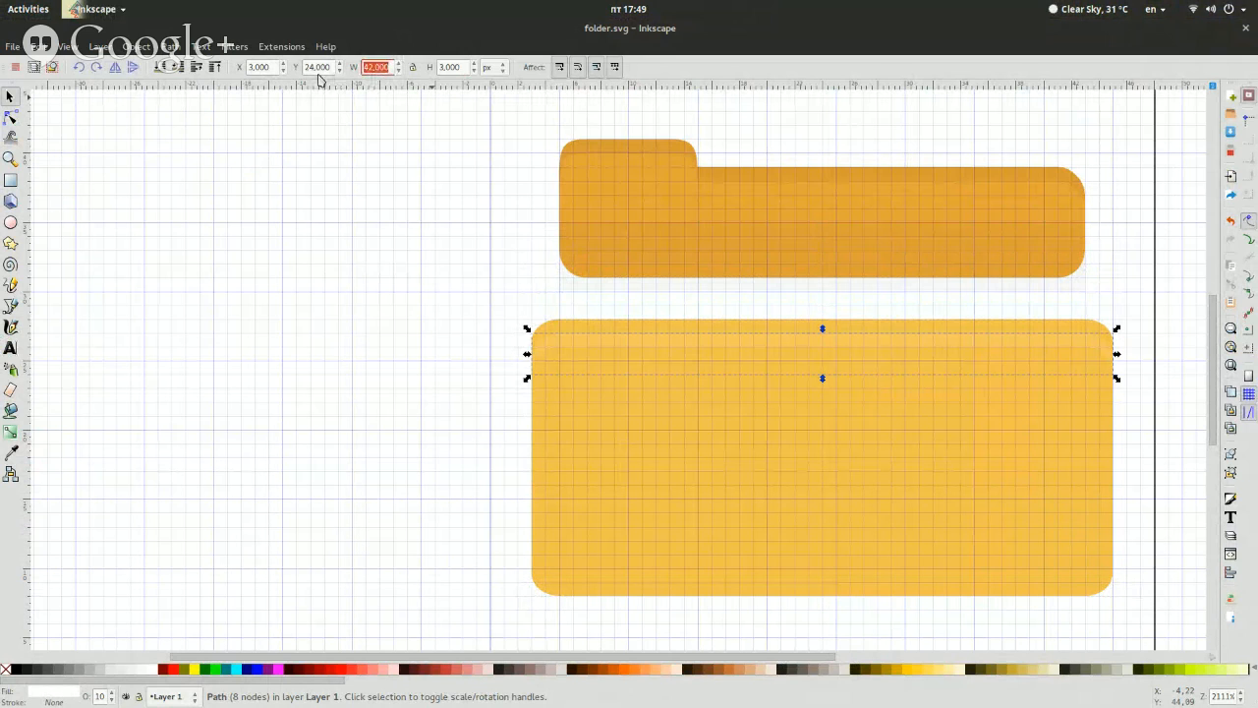
{"action": "type", "text": "25"}
{"action": "key", "text": "Return"}
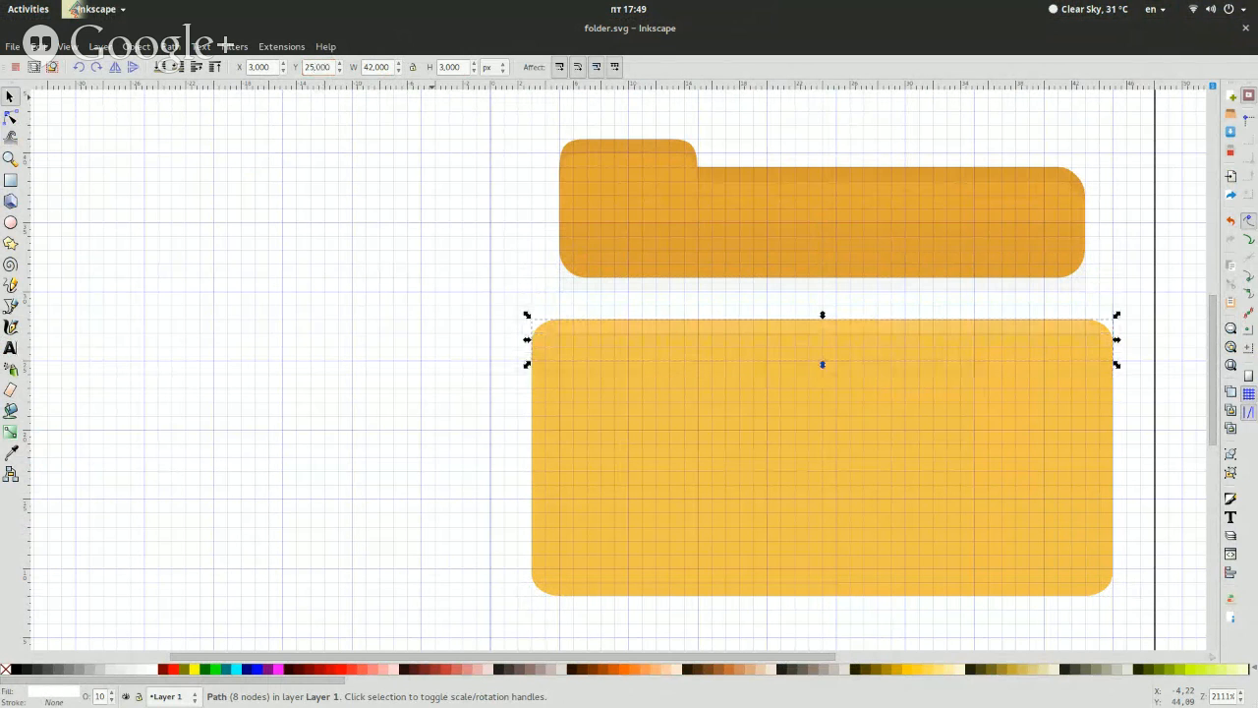
Set the corner radii of the yellow front rectangle to 2 px
{"action": "left_click", "coordinate": [669, 465]}
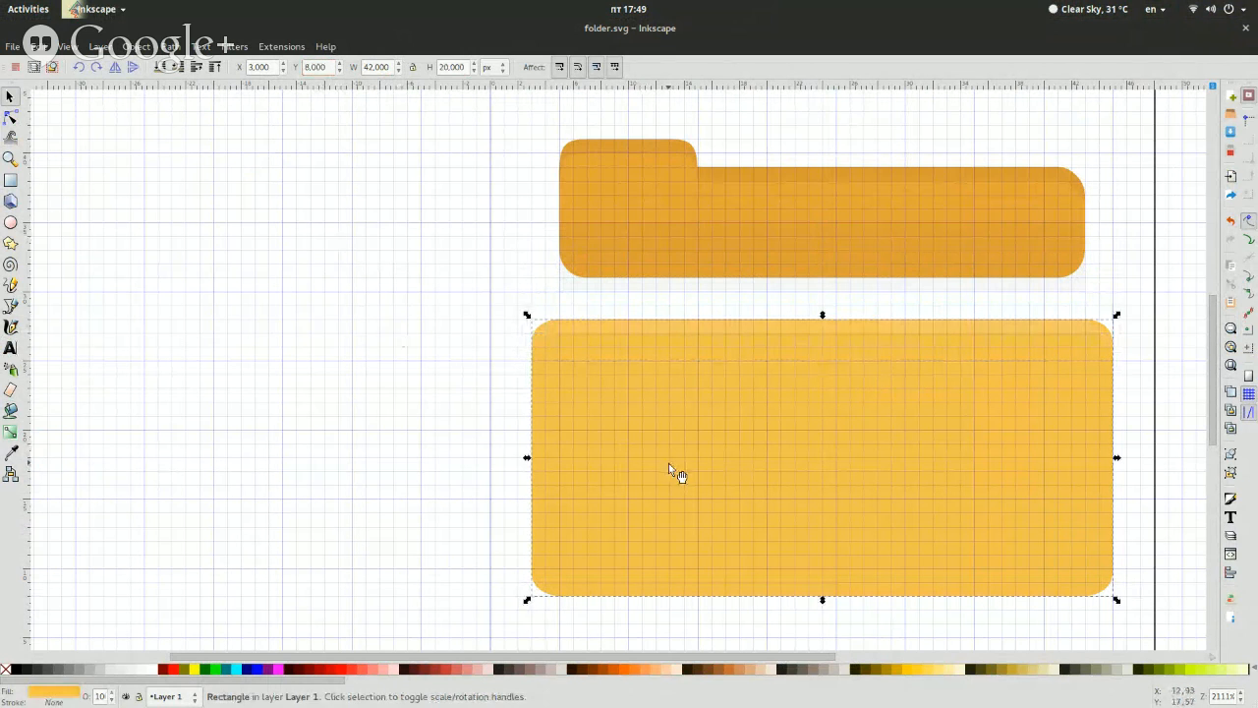
{"action": "left_click", "coordinate": [10, 180]}
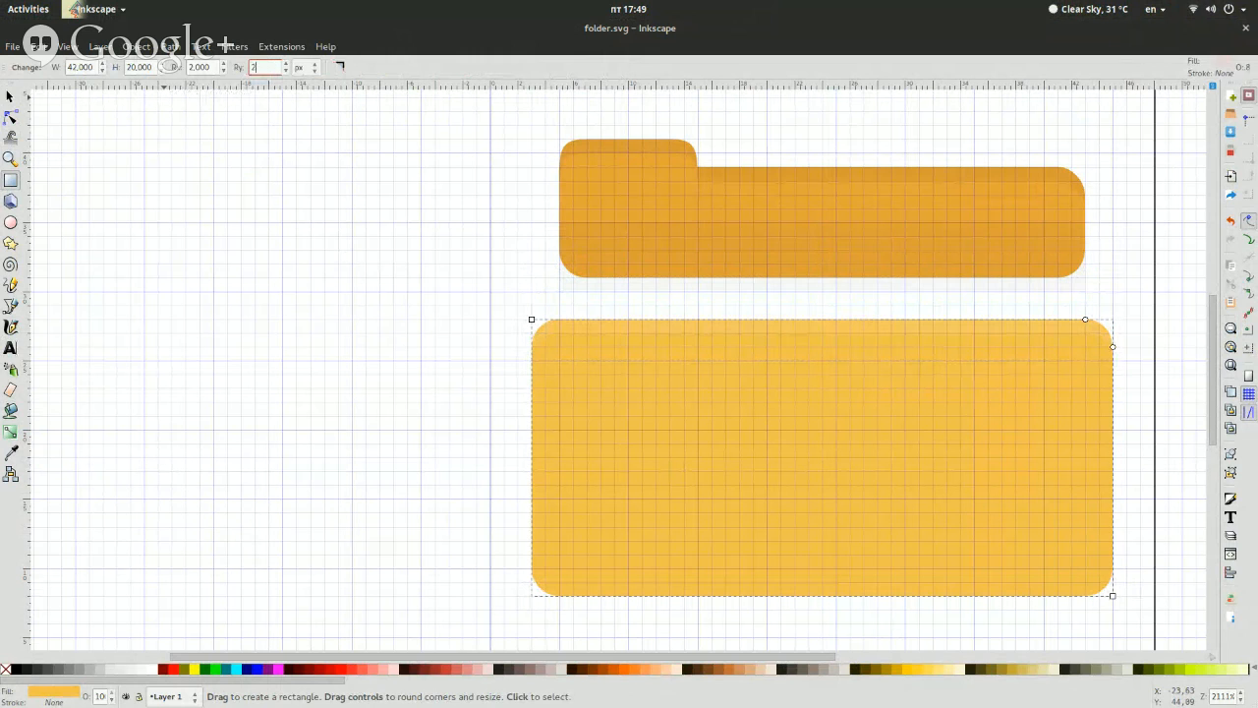
{"action": "key", "text": "s"}
Remove the faint shadow strip between the orange folder back and the yellow front
{"action": "left_click", "coordinate": [643, 311]}
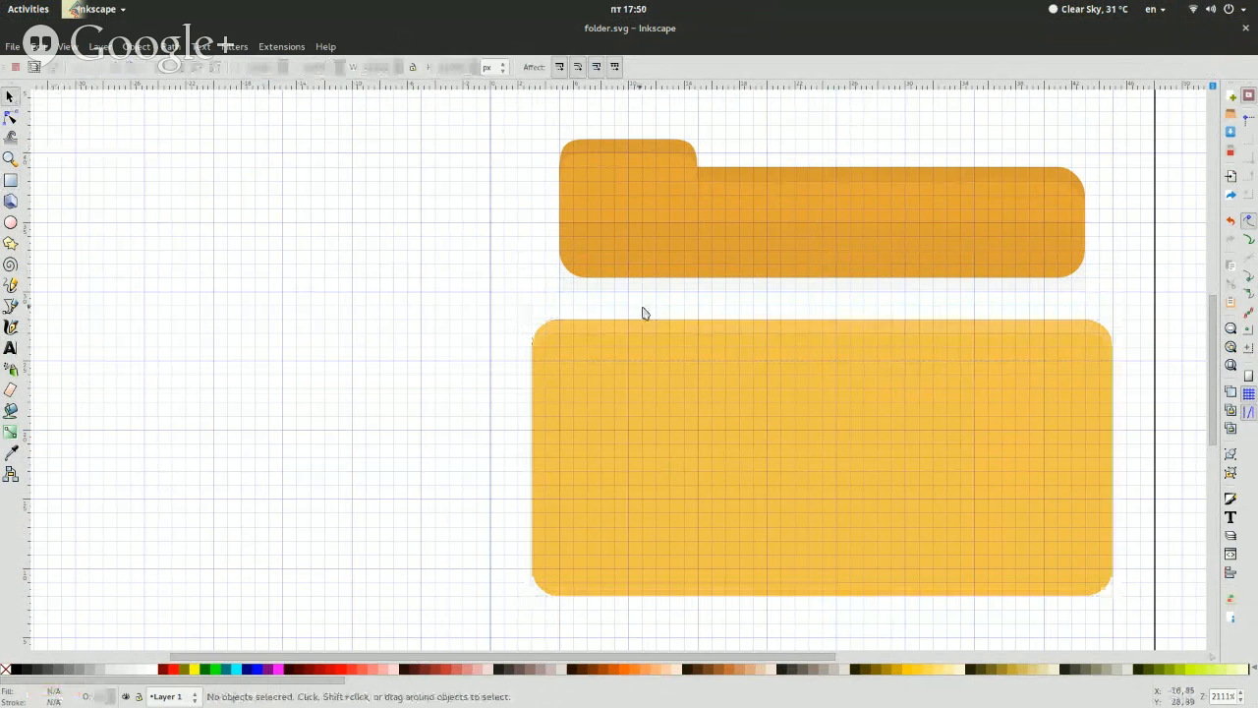
{"action": "left_click", "coordinate": [661, 295]}
{"action": "key", "text": "Escape"}
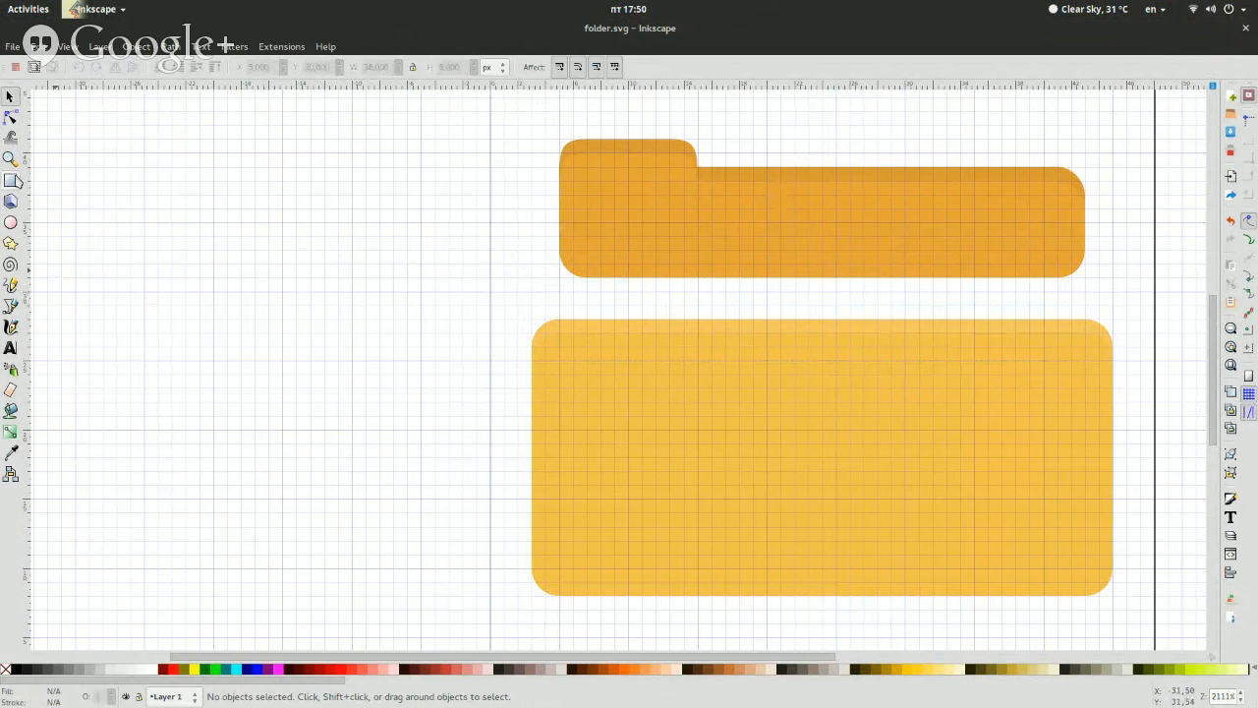
Examine the document sheet in the fileopen-old.svg and fileopen.svg drawings and return to folder.svg with the Rectangle tool active
{"action": "key", "text": "r"}
{"action": "key", "text": "super"}
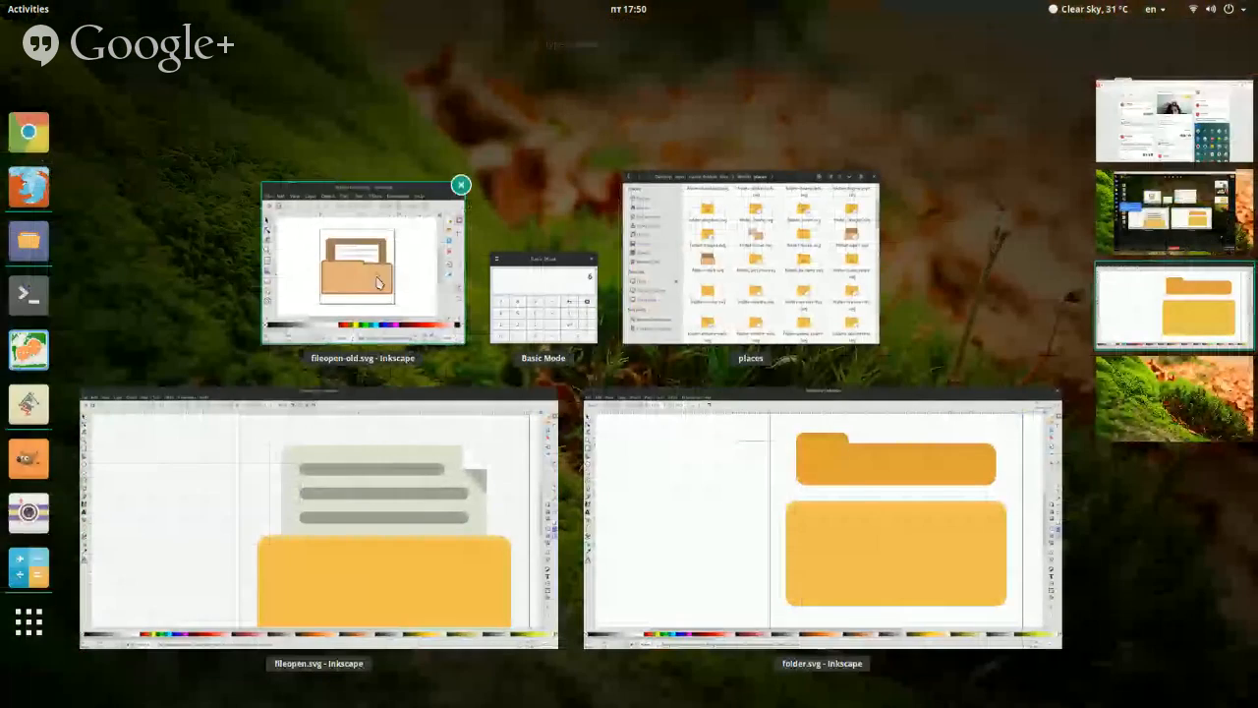
{"action": "left_click", "coordinate": [380, 273]}
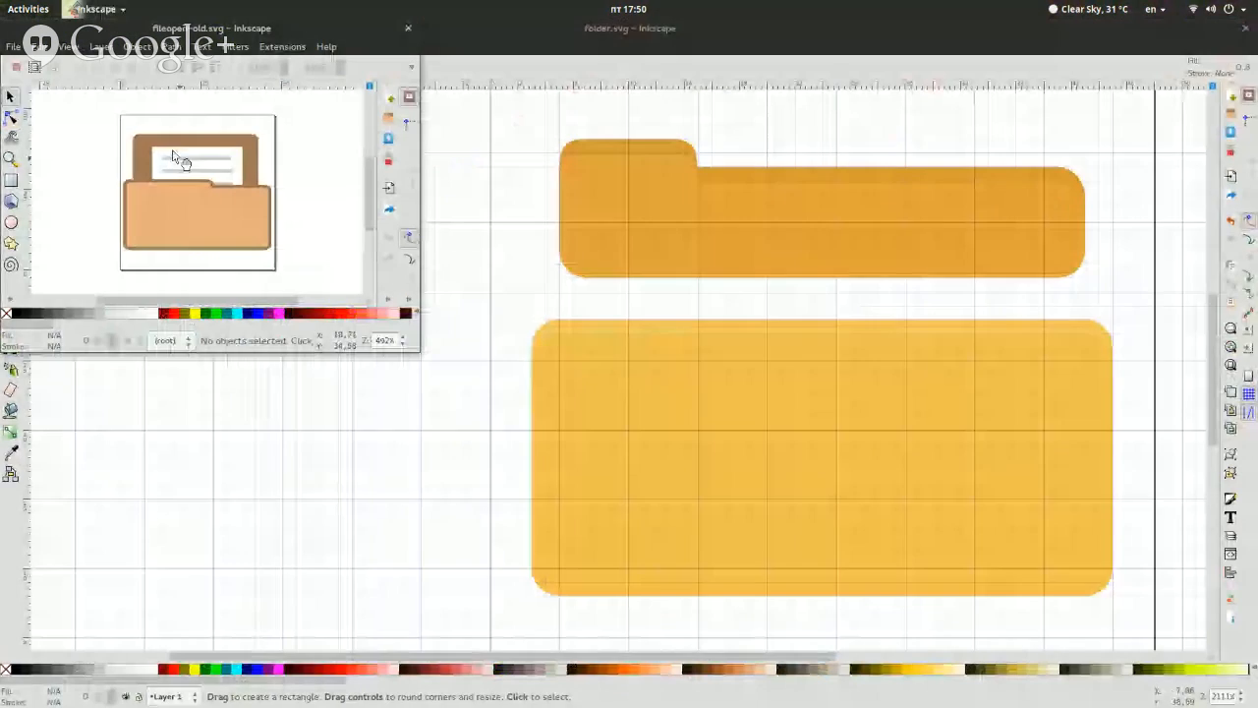
{"action": "left_click", "coordinate": [118, 544]}
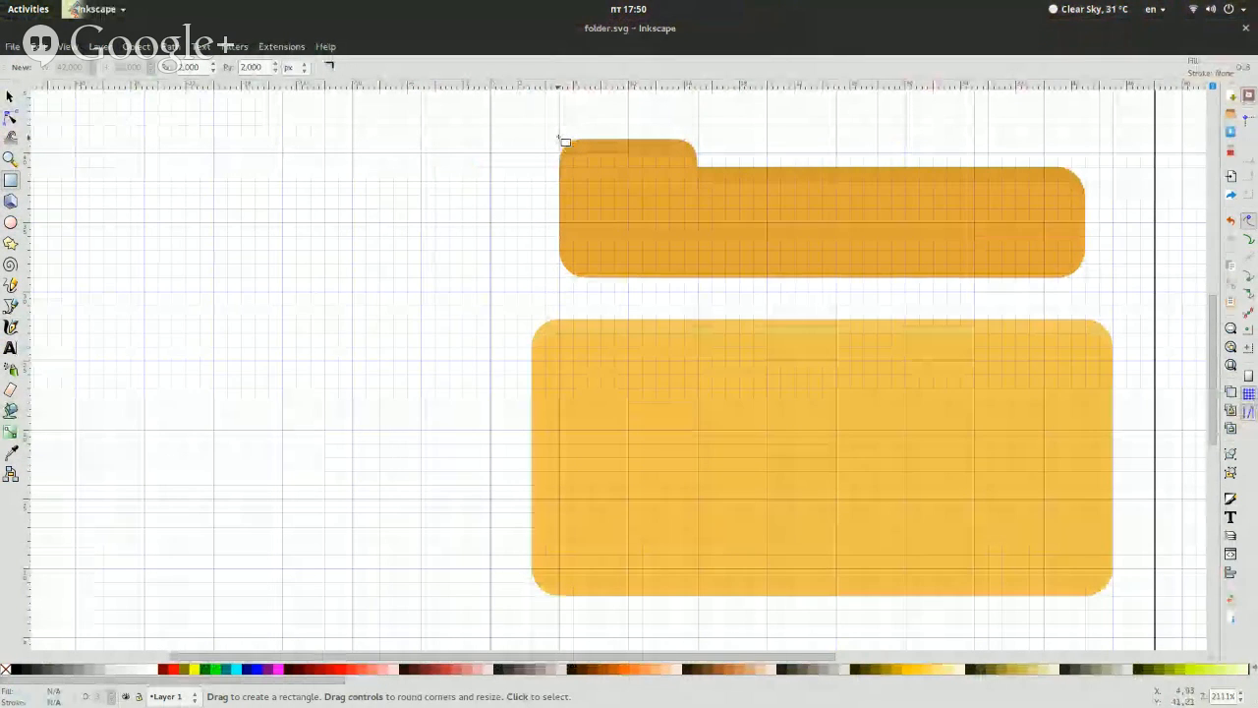
{"action": "key", "text": "super"}
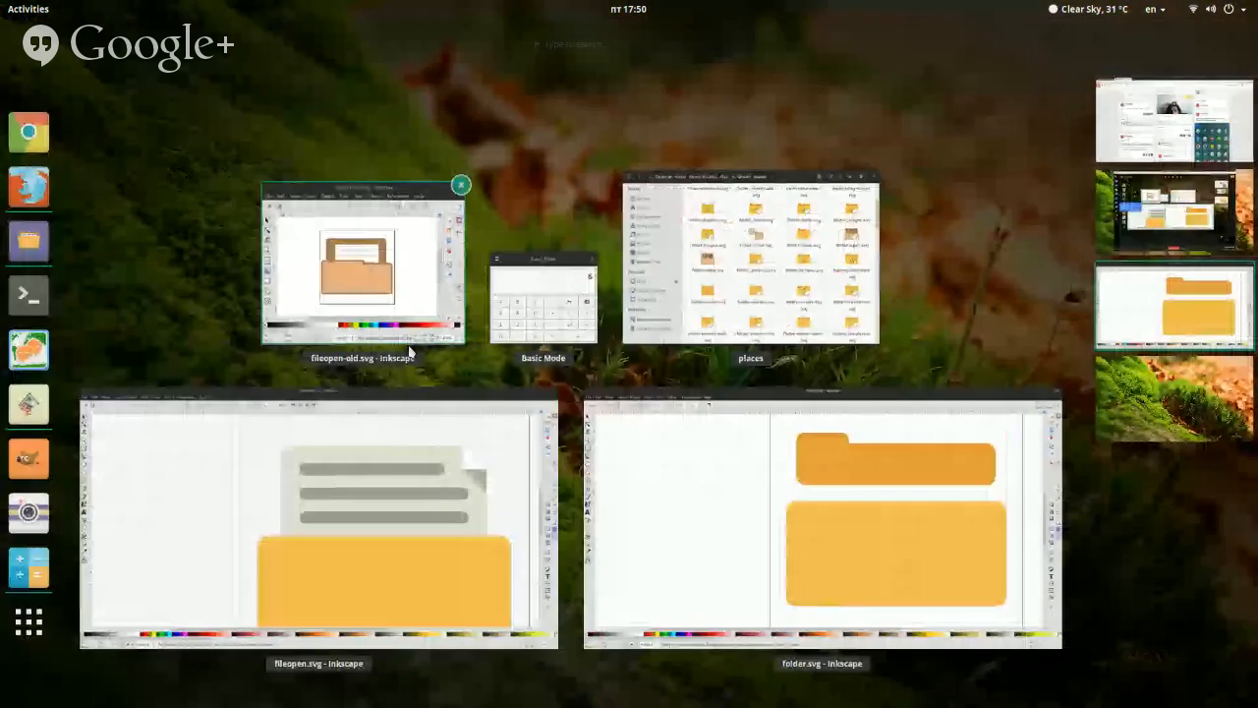
{"action": "left_click", "coordinate": [385, 339]}
{"action": "left_click", "coordinate": [589, 204]}
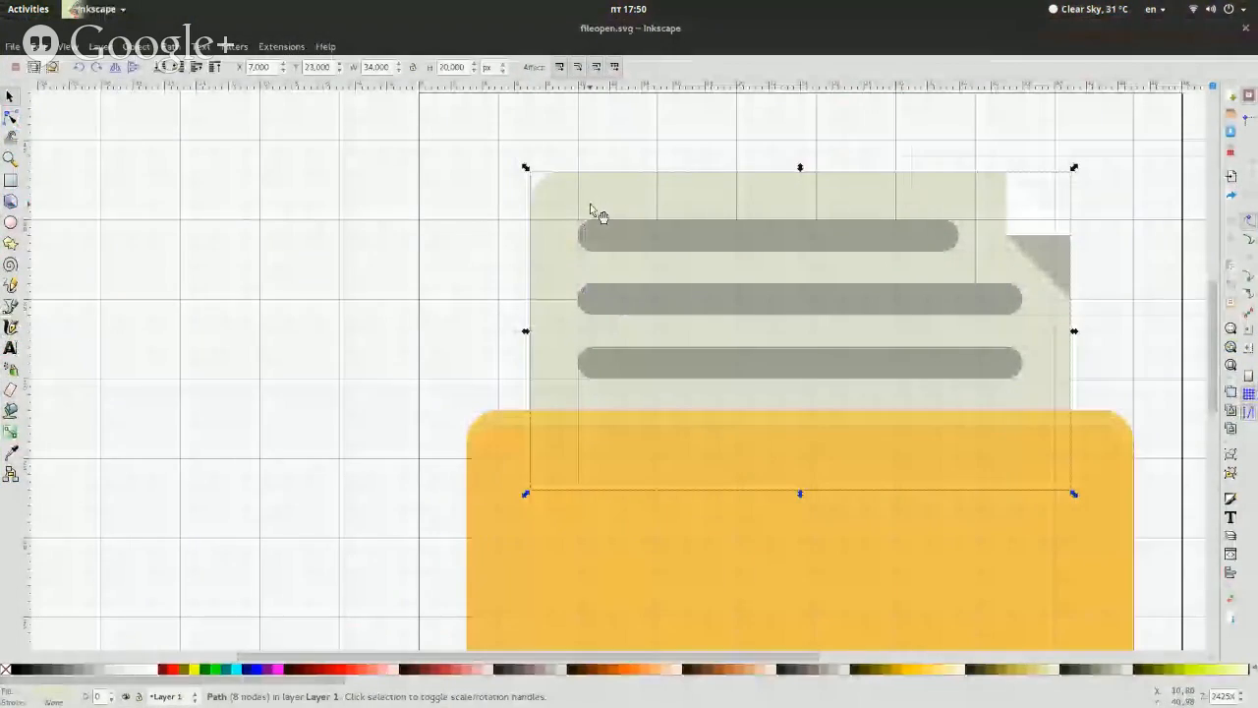
{"action": "left_click", "coordinate": [294, 275]}
{"action": "key", "text": "super"}
{"action": "left_click", "coordinate": [677, 424]}
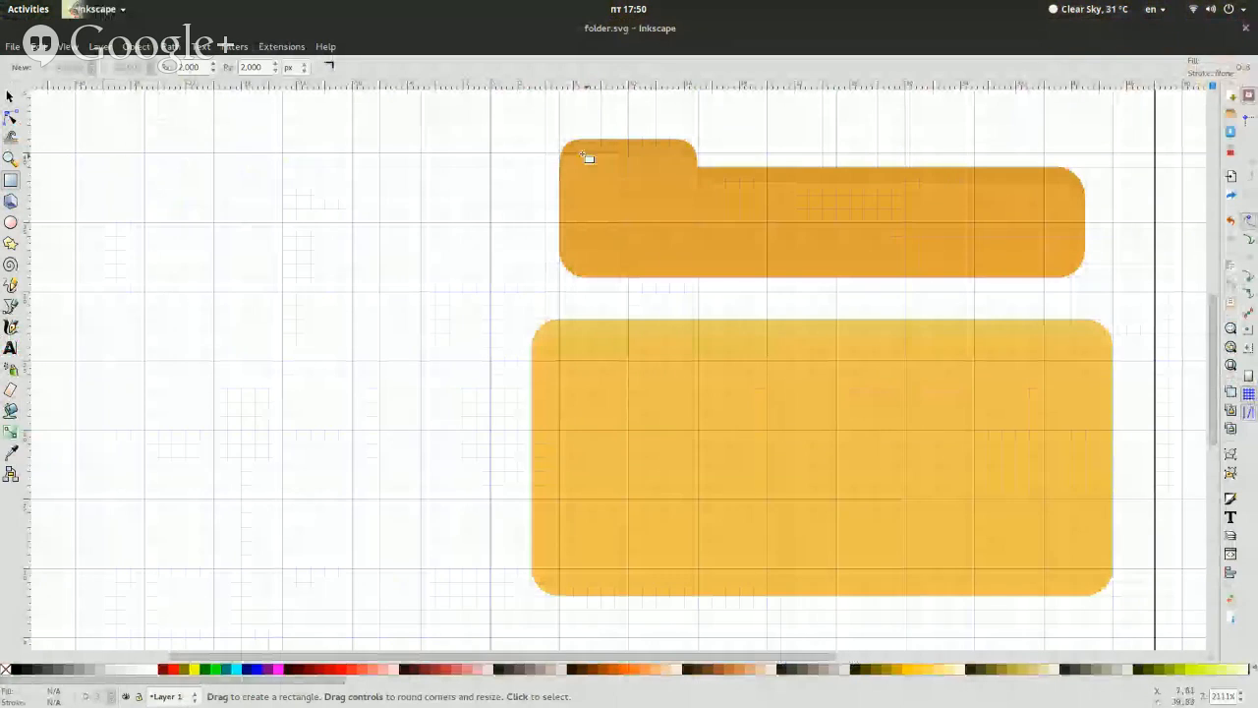
Draw a rounded rectangle about 25 px high over the folder as the document sheet and set its width to 34 px
{"action": "left_click_drag", "start_coordinate": [568, 145], "coordinate": [1089, 488]}
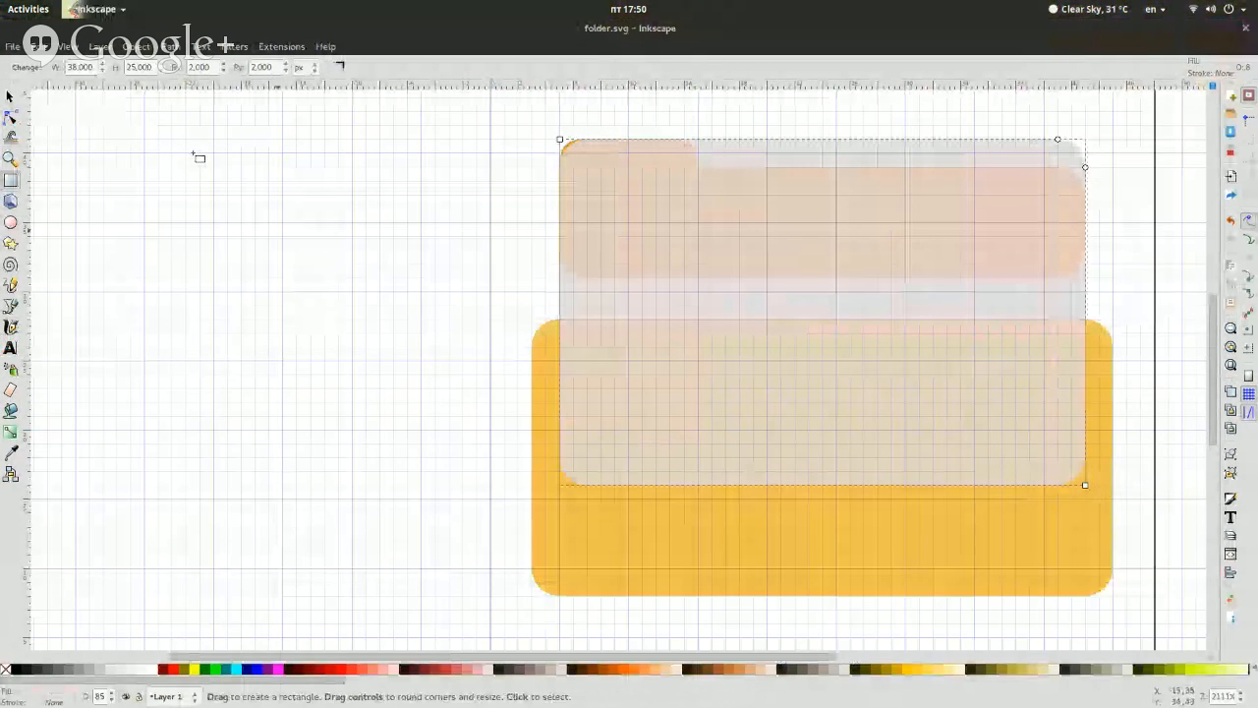
{"action": "double_click", "coordinate": [81, 67]}
{"action": "type", "text": "24"}
{"action": "key", "text": "Return"}
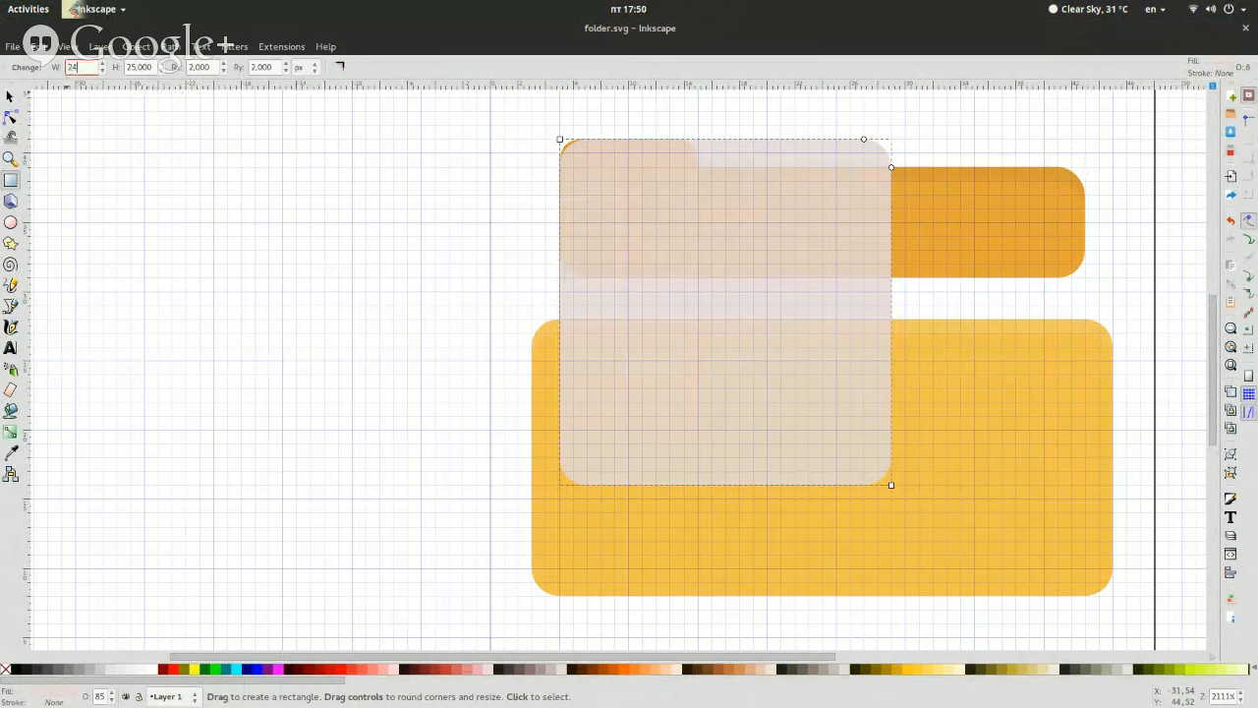
{"action": "type", "text": "34"}
{"action": "key", "text": "Return"}
Switch to Google+ in Firefox and send the message "broadcasting now" in the open private chat
{"action": "key", "text": "super"}
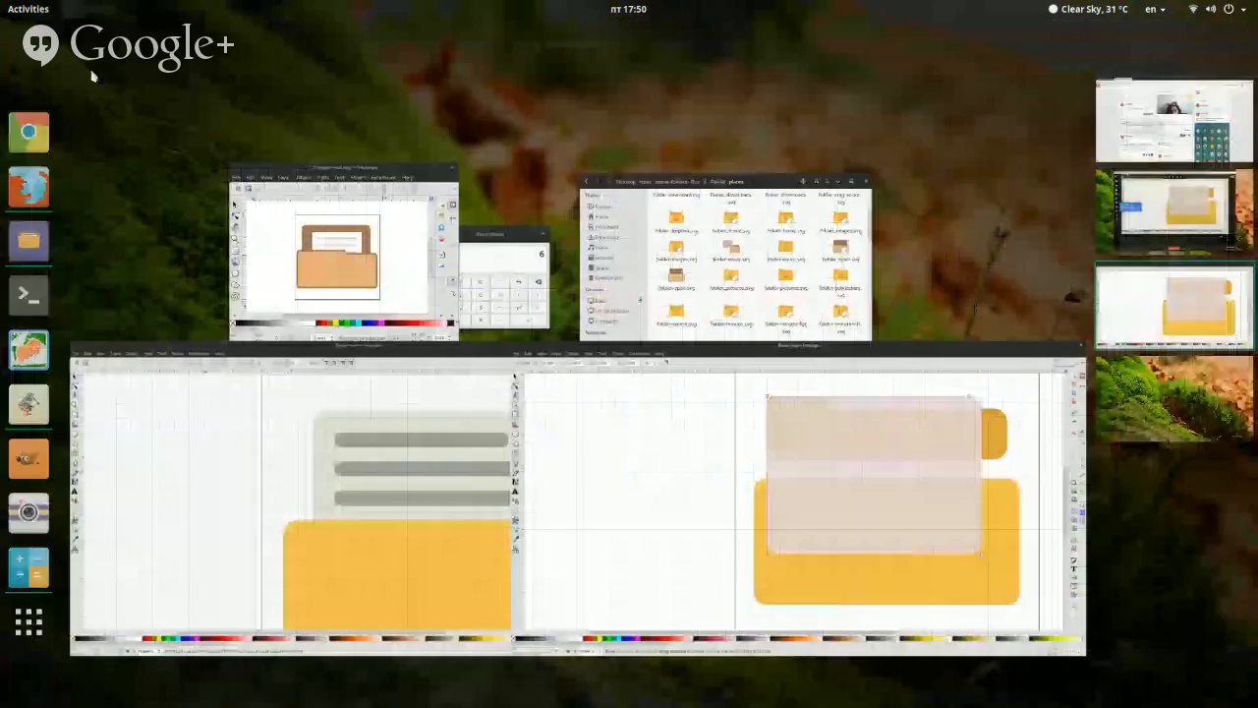
{"action": "left_click", "coordinate": [1241, 146]}
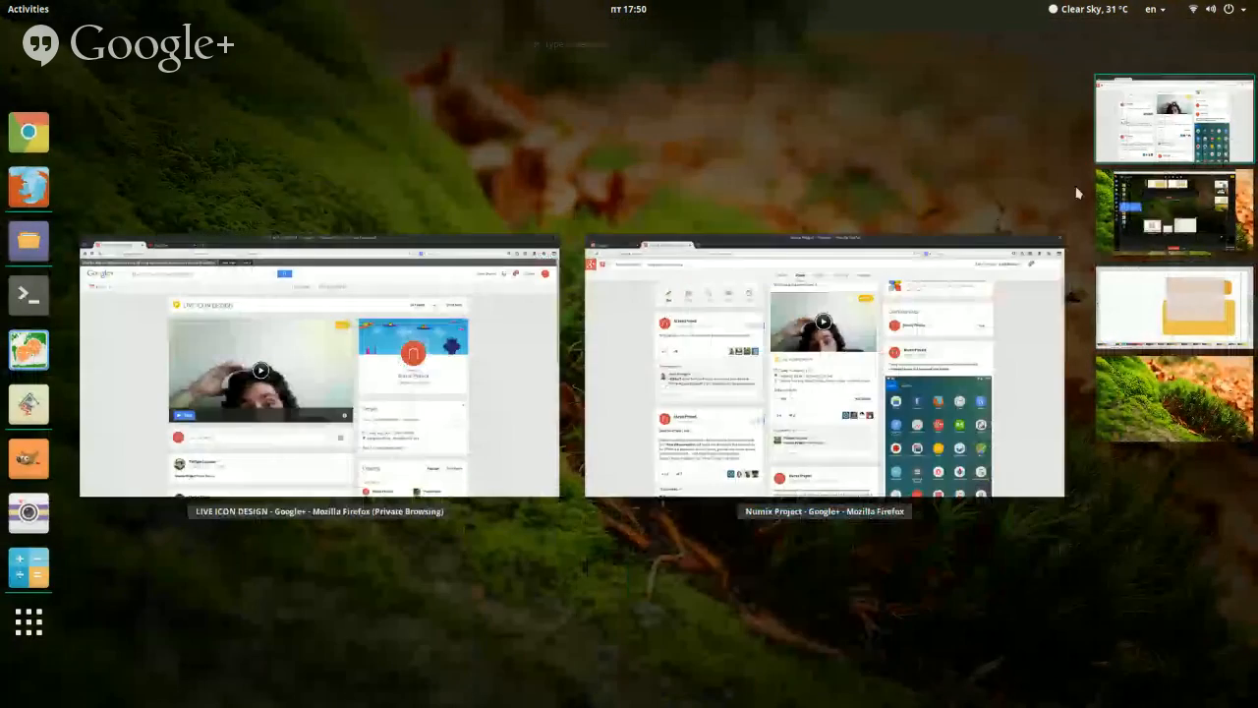
{"action": "left_click", "coordinate": [706, 331]}
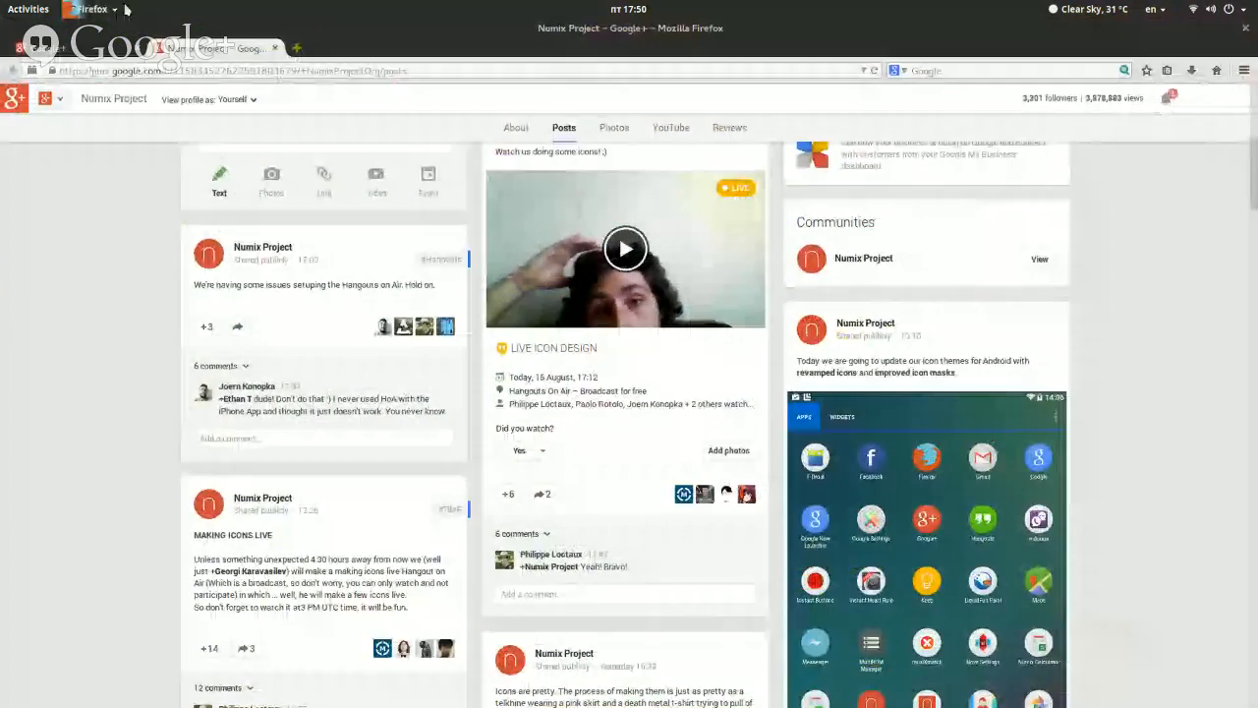
{"action": "left_click", "coordinate": [93, 51]}
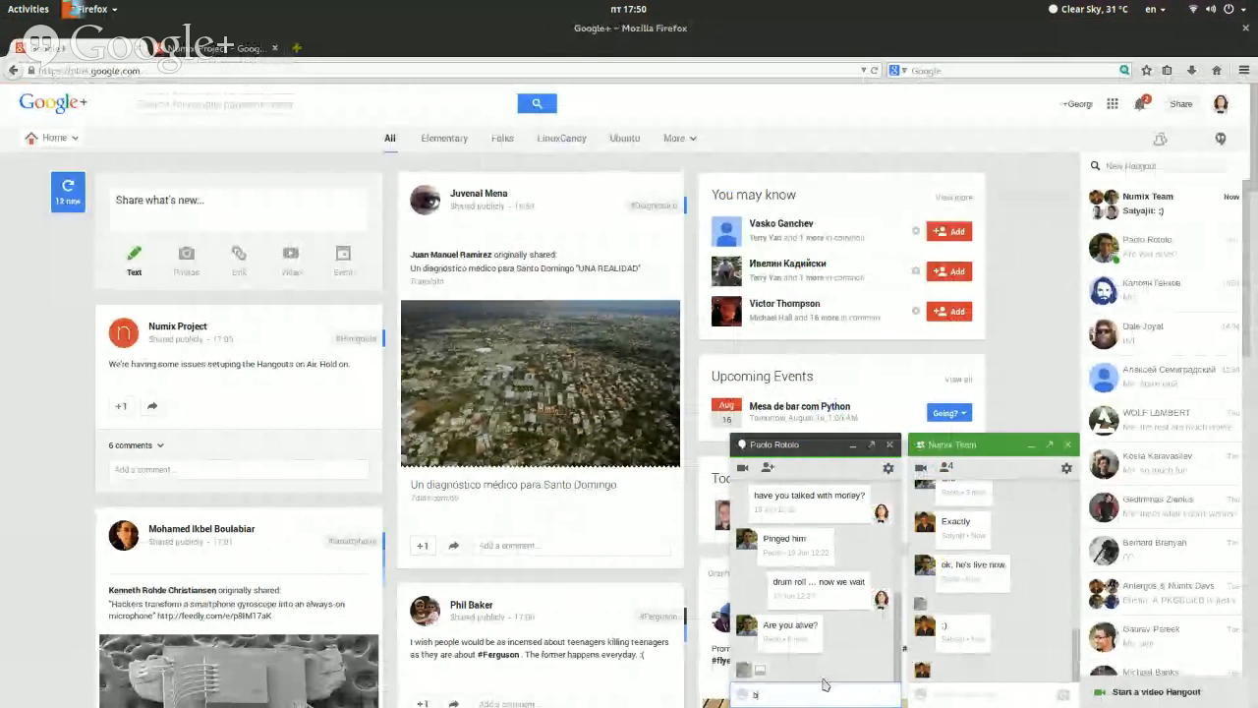
{"action": "type", "text": "dcasti"}
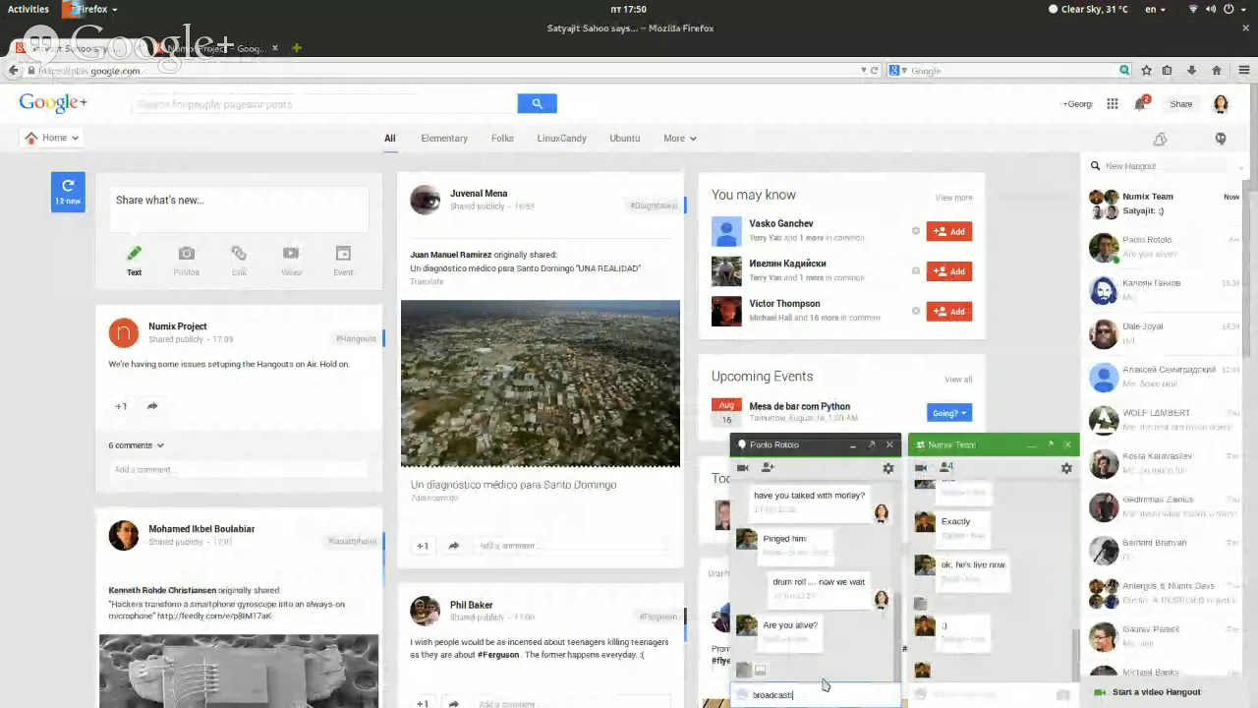
{"action": "type", "text": "ng now"}
{"action": "key", "text": "Return"}
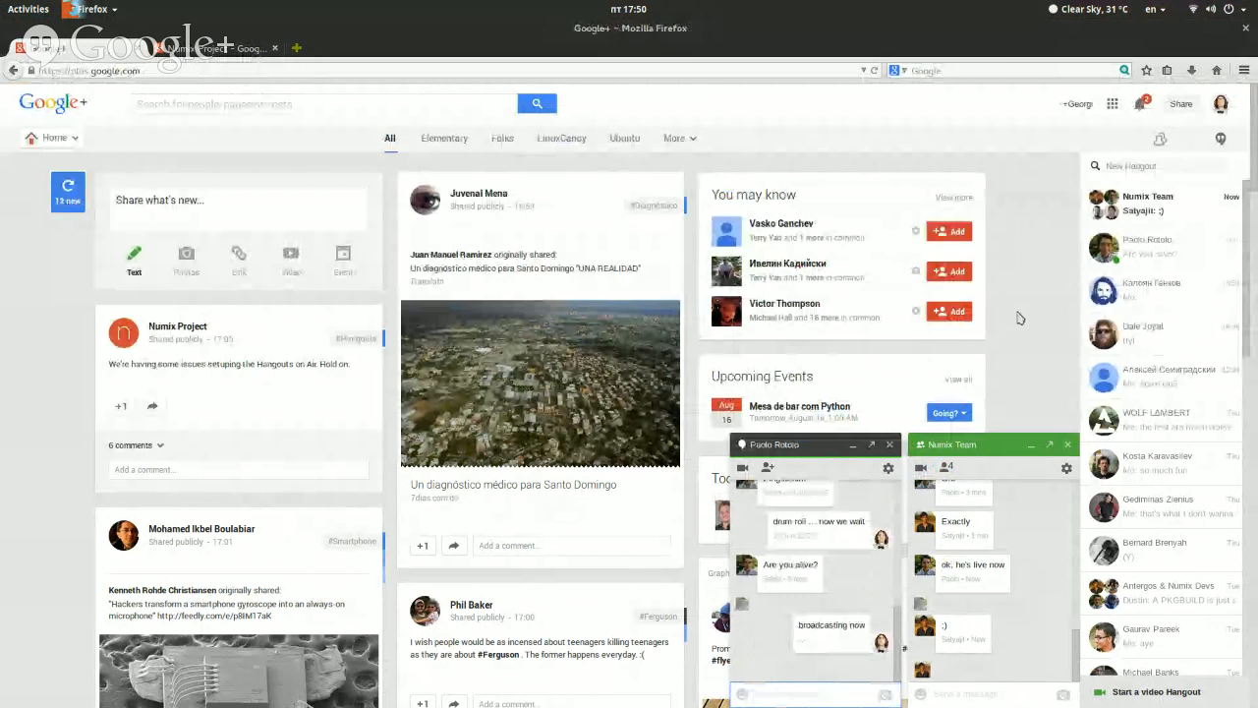
Send the message "issues like I said" in the Numix Team chat and start a follow-up message
{"action": "left_click", "coordinate": [1005, 691]}
{"action": "type", "text": "Issues"}
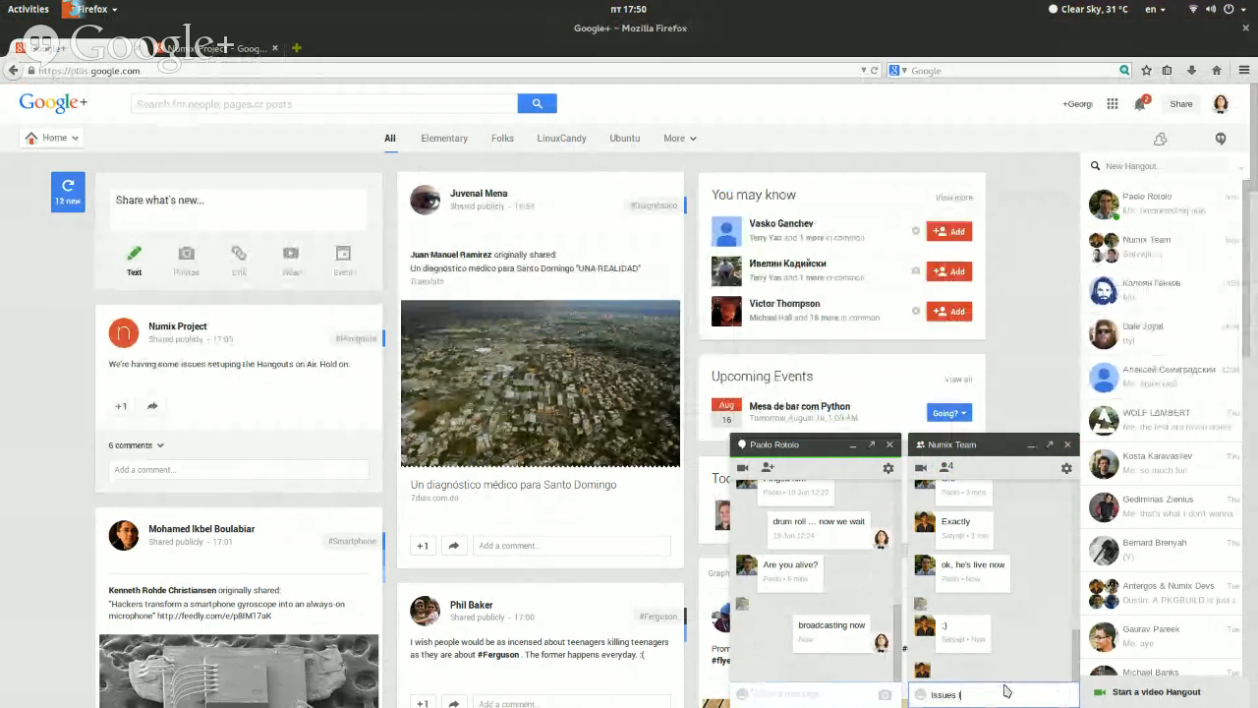
{"action": "type", "text": " like ("}
{"action": "type", "text": " said"}
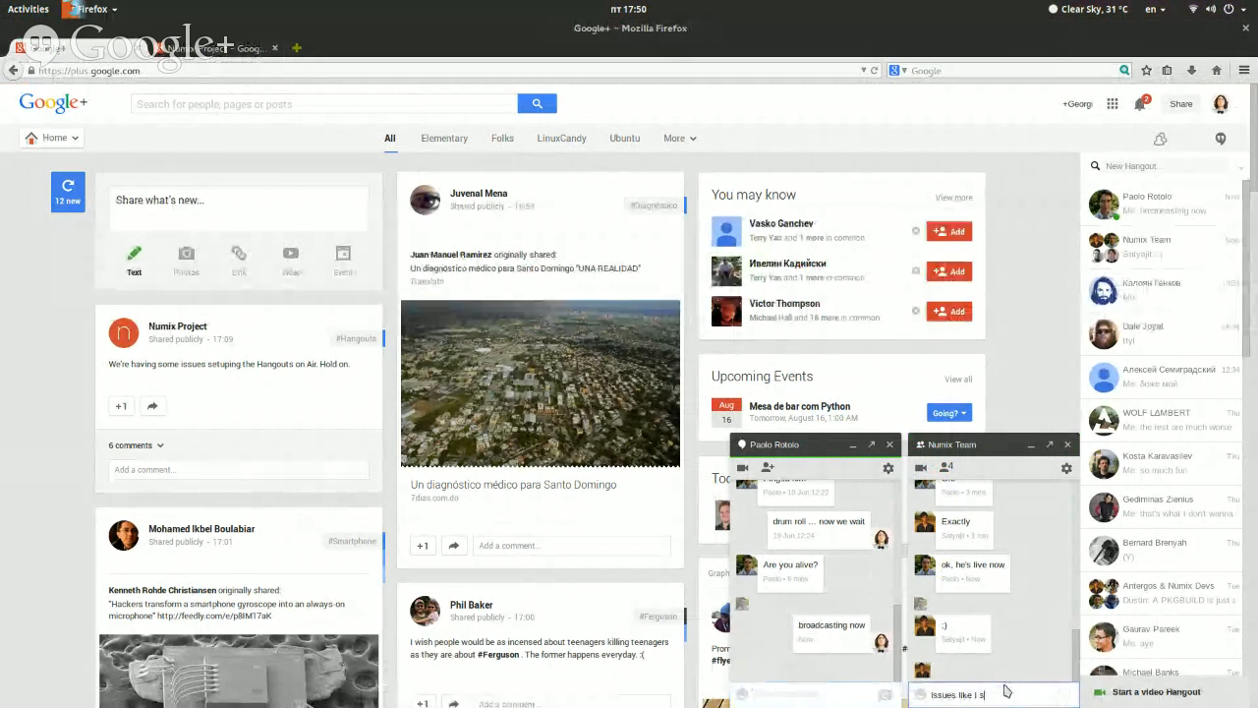
{"action": "key", "text": "Return"}
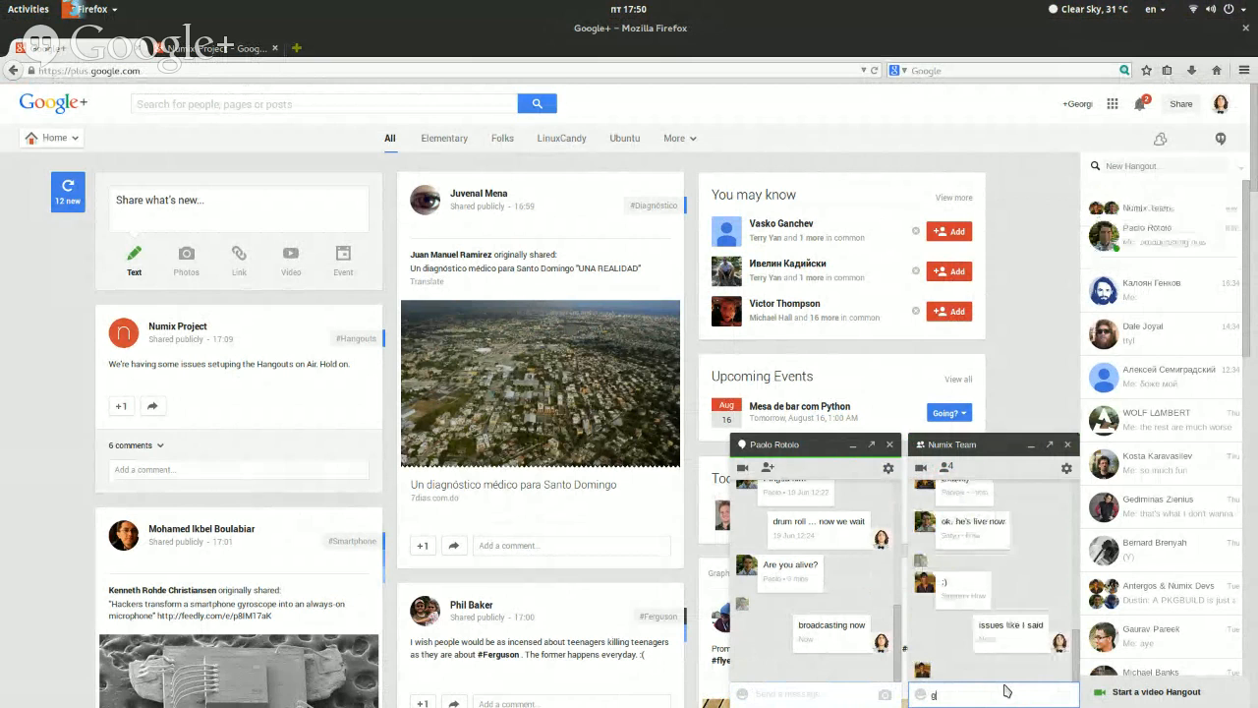
{"action": "type", "text": "goo"}
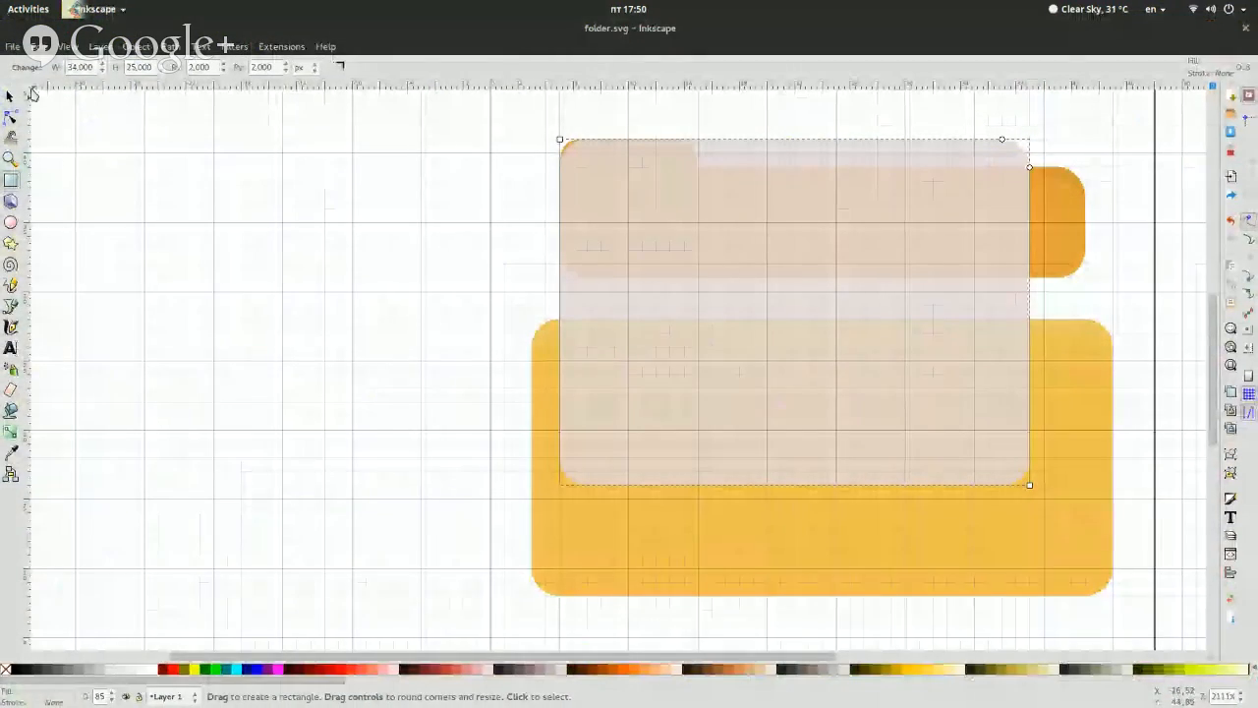
Using the sheet in fileopen.svg as reference, set the X position of the sheet rectangle in the folder.svg drawing to 7 px
{"action": "left_click", "coordinate": [11, 96]}
{"action": "key", "text": "super"}
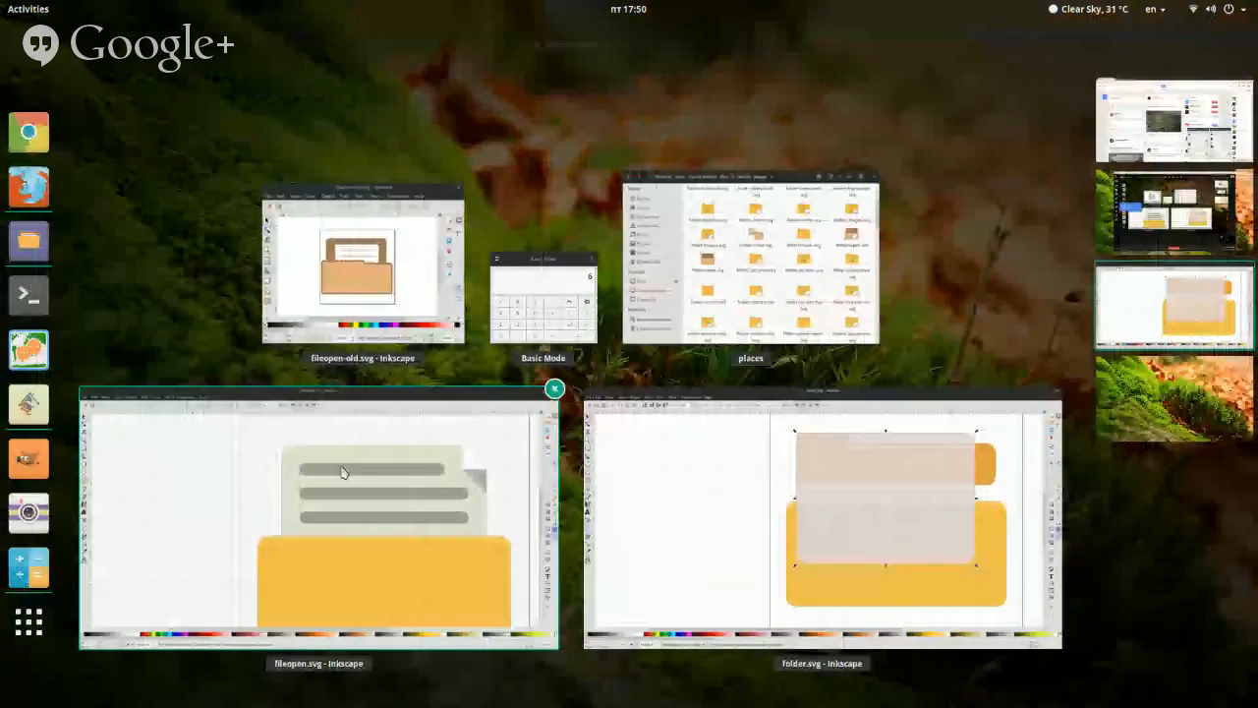
{"action": "left_click", "coordinate": [400, 301]}
{"action": "key", "text": "super"}
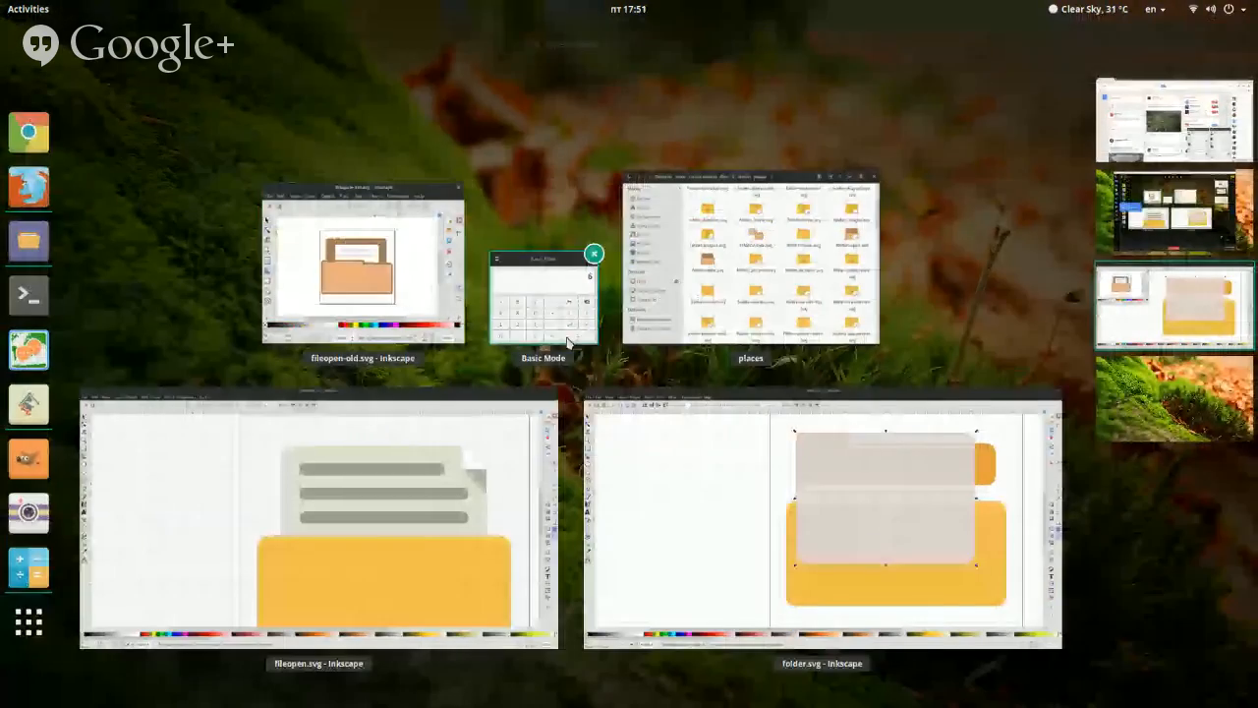
{"action": "left_click", "coordinate": [500, 472]}
{"action": "left_click", "coordinate": [554, 192]}
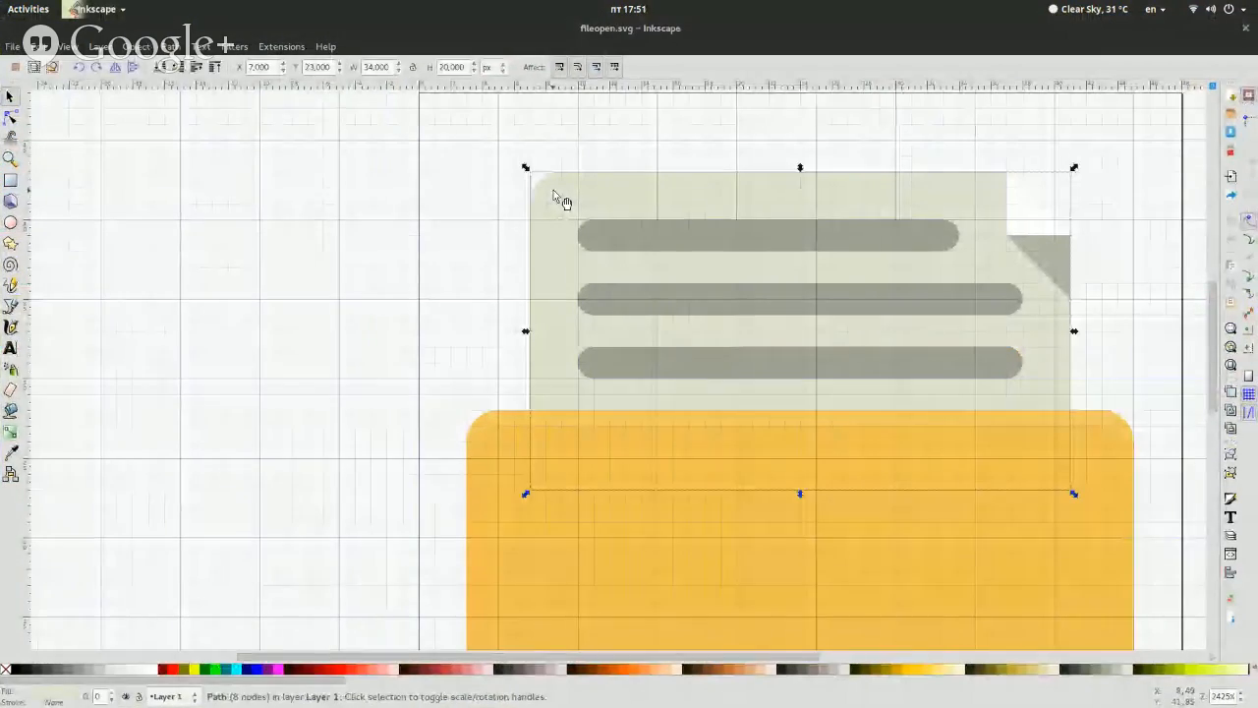
{"action": "key", "text": "super"}
{"action": "left_click", "coordinate": [730, 415]}
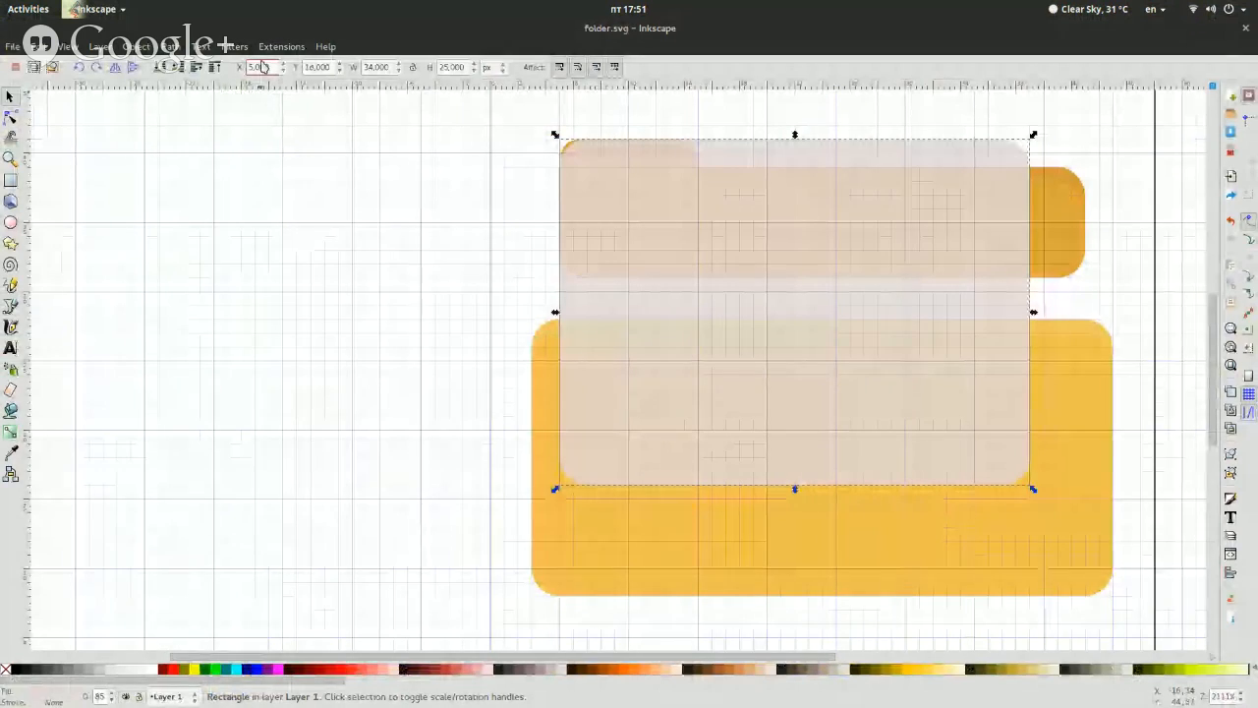
{"action": "type", "text": "7"}
{"action": "key", "text": "Return"}
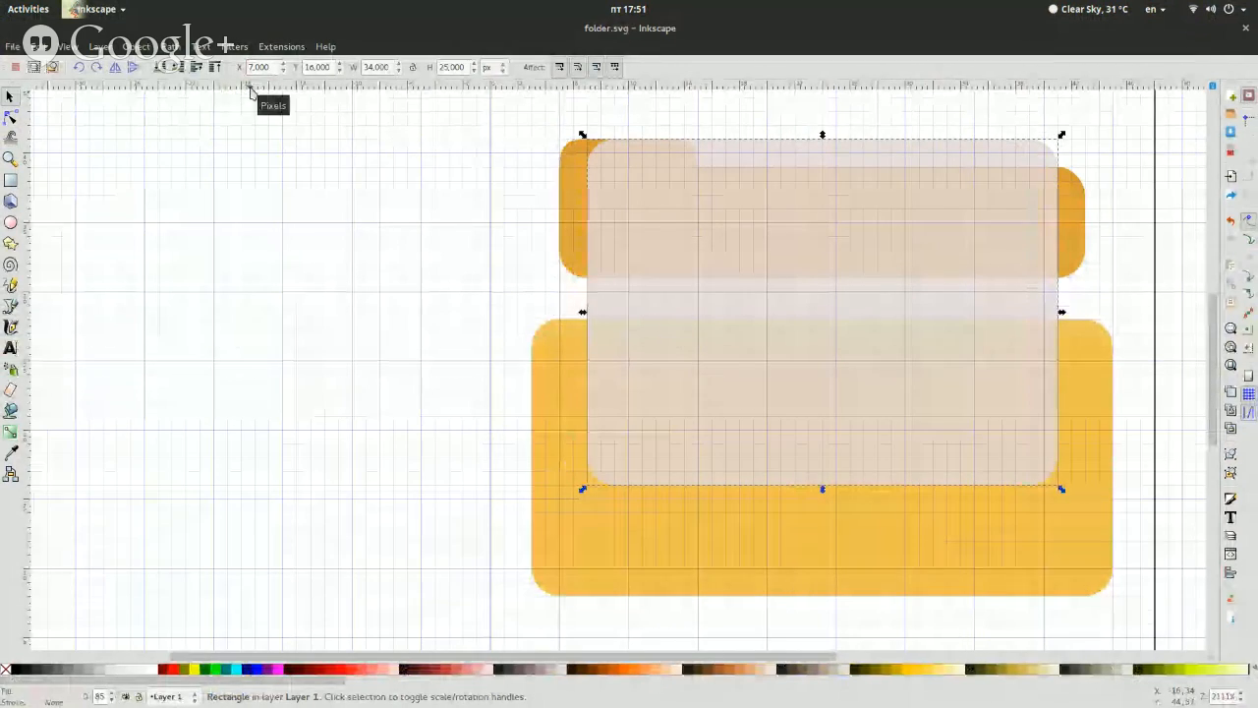
Select the document sheet rectangle in folder.svg and set its Y position to 20 px
{"action": "key", "text": "super"}
{"action": "left_click", "coordinate": [701, 488]}
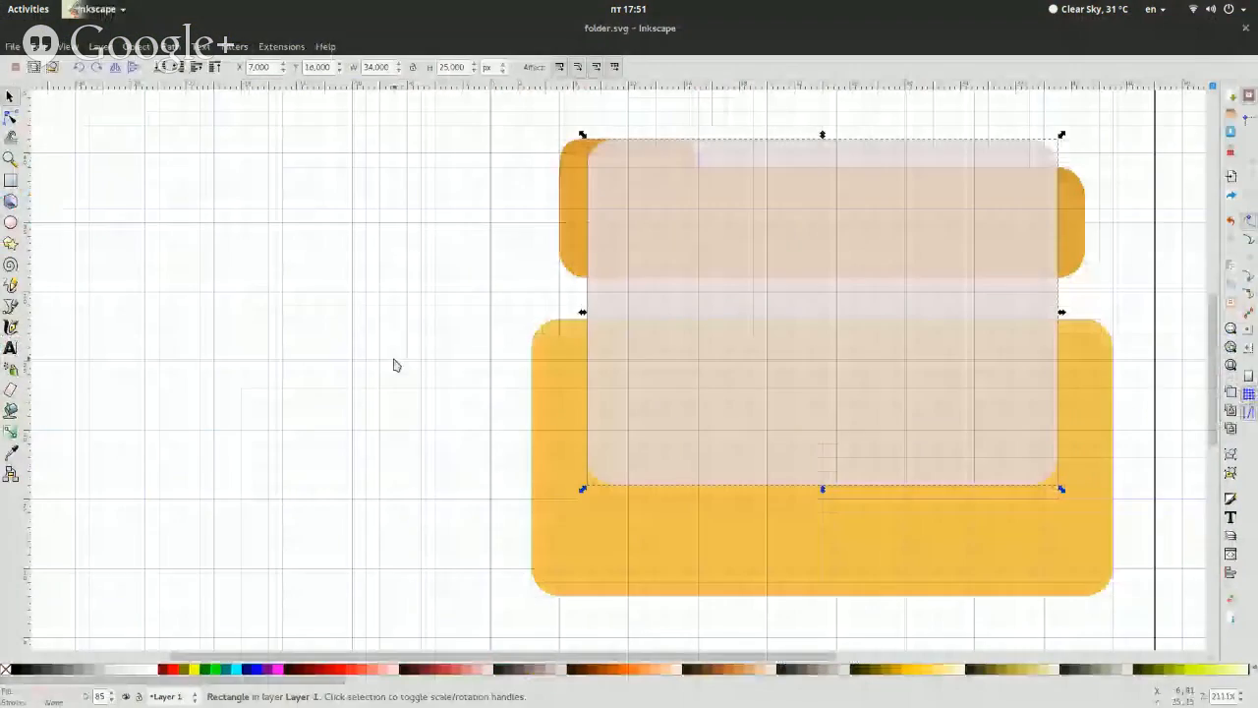
{"action": "left_click", "coordinate": [393, 366]}
{"action": "scroll", "coordinate": [706, 360], "scroll_direction": "up", "scroll_amount": 3}
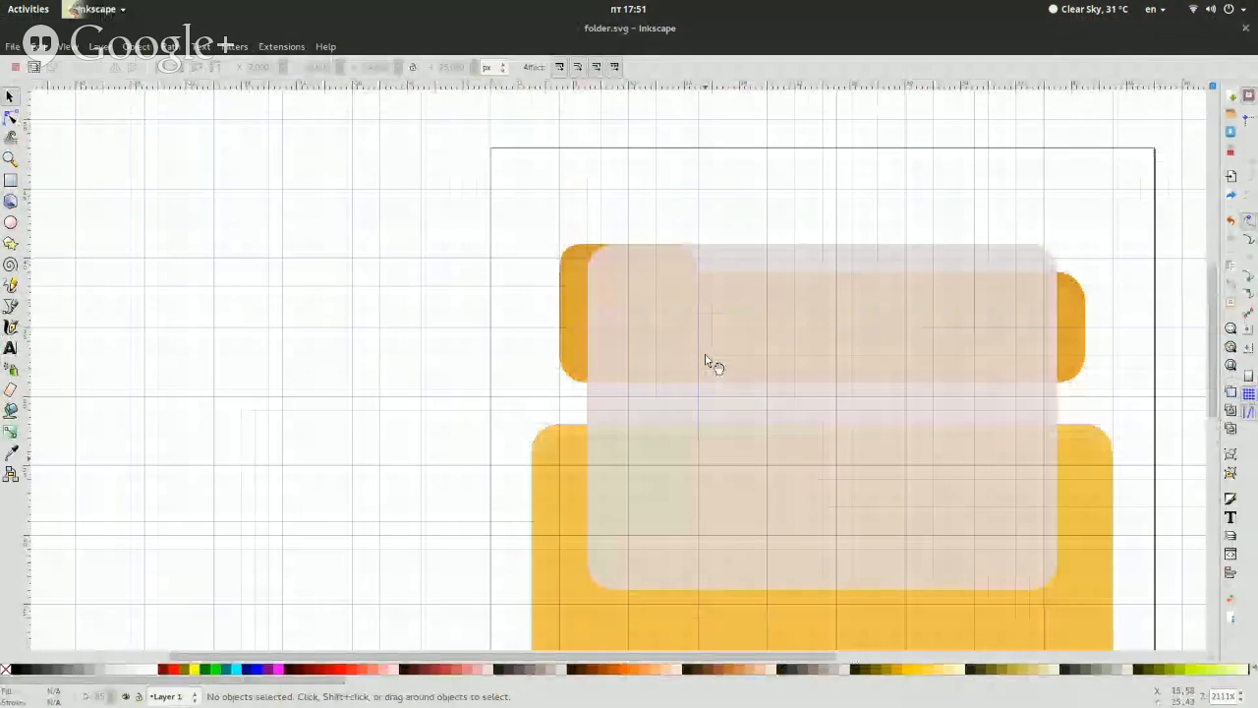
{"action": "left_click", "coordinate": [707, 362]}
{"action": "key", "text": "super"}
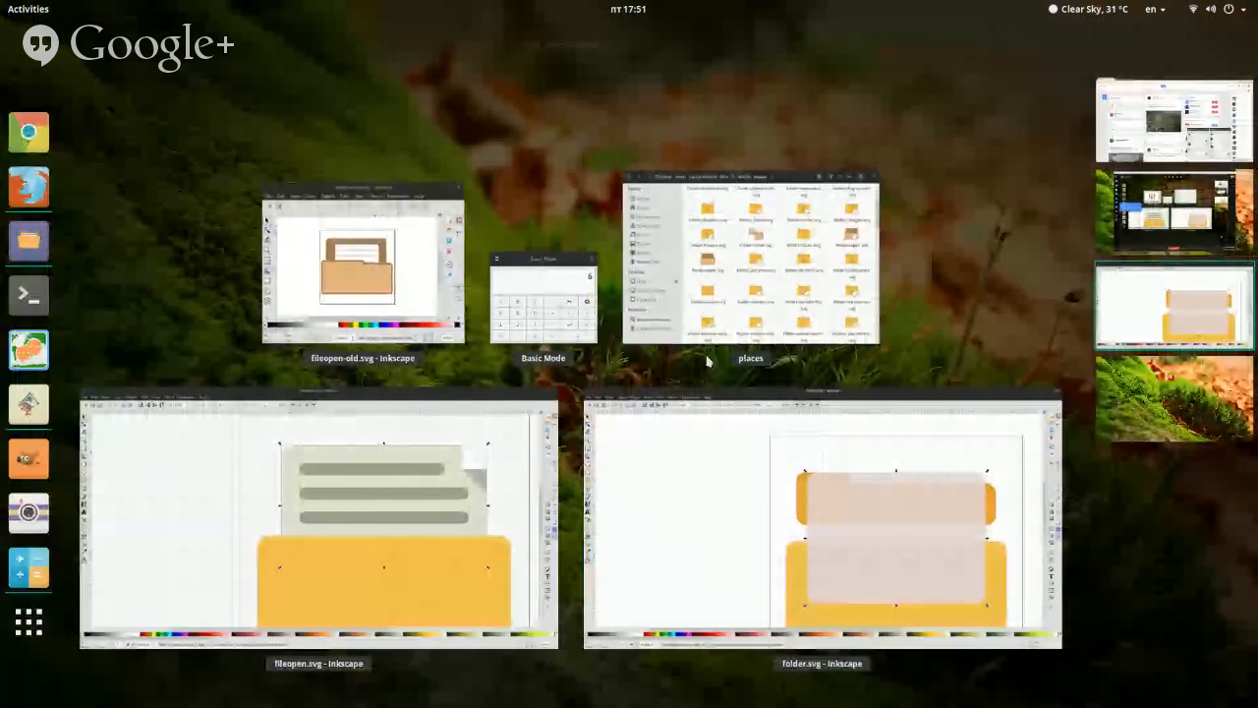
{"action": "key", "text": "super"}
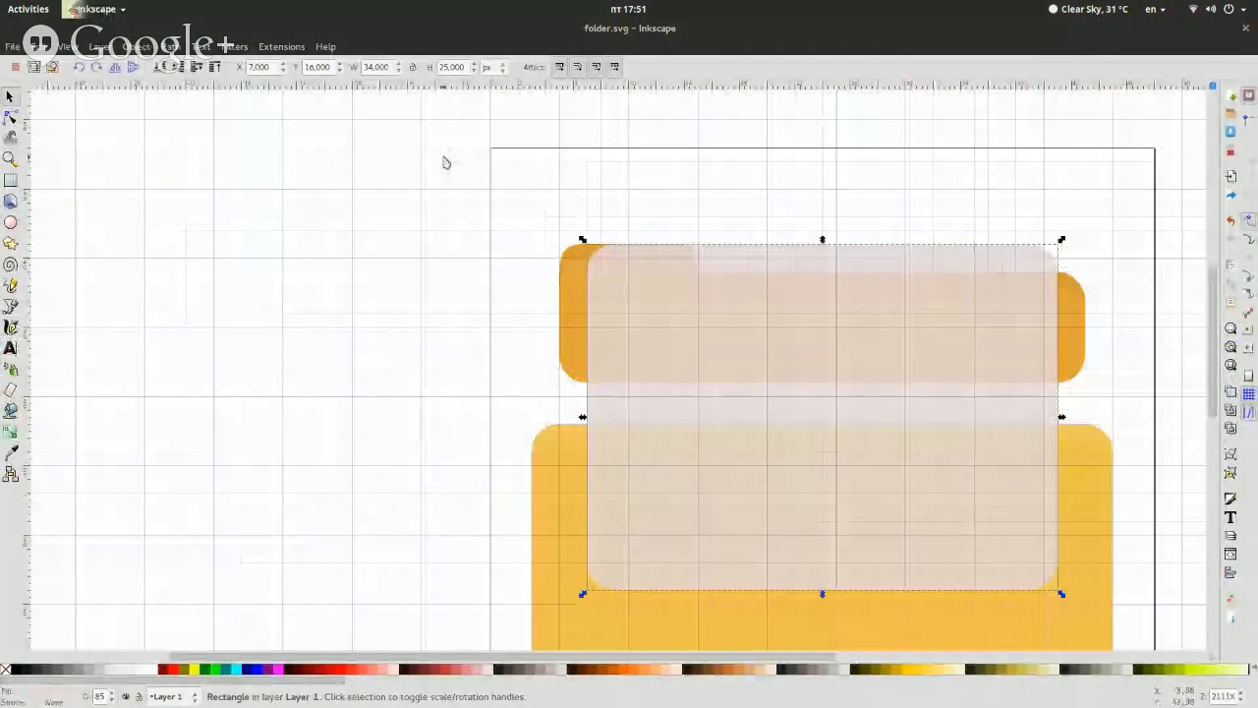
{"action": "triple_click", "coordinate": [317, 67]}
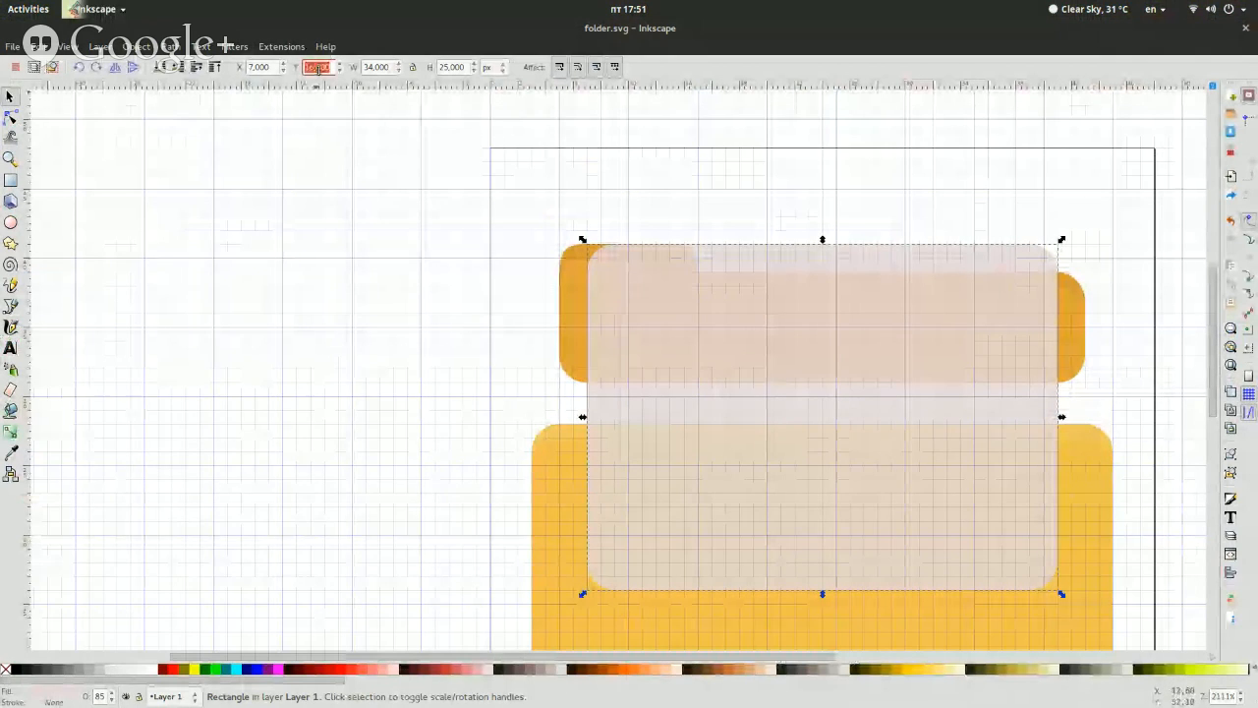
{"action": "type", "text": "20"}
{"action": "key", "text": "Return"}
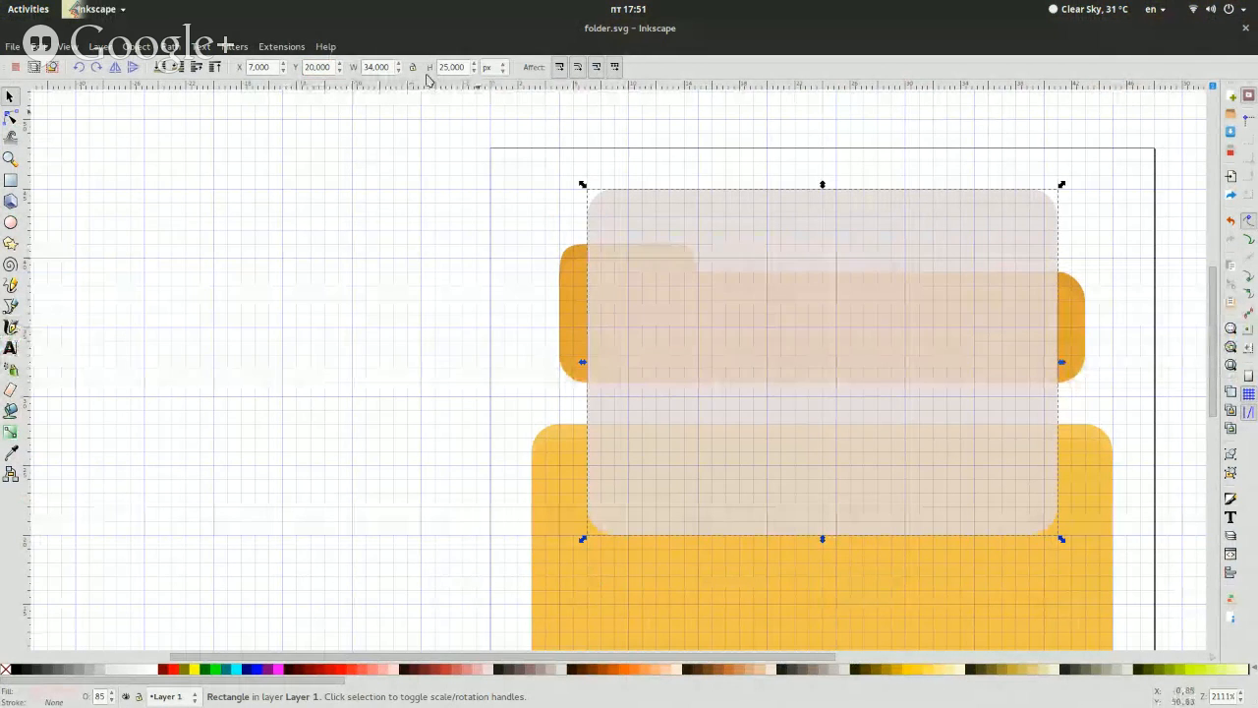
Set the Y position of the sheet rectangle to 18 px and deselect it
{"action": "left_click", "coordinate": [318, 67]}
{"action": "type", "text": "18"}
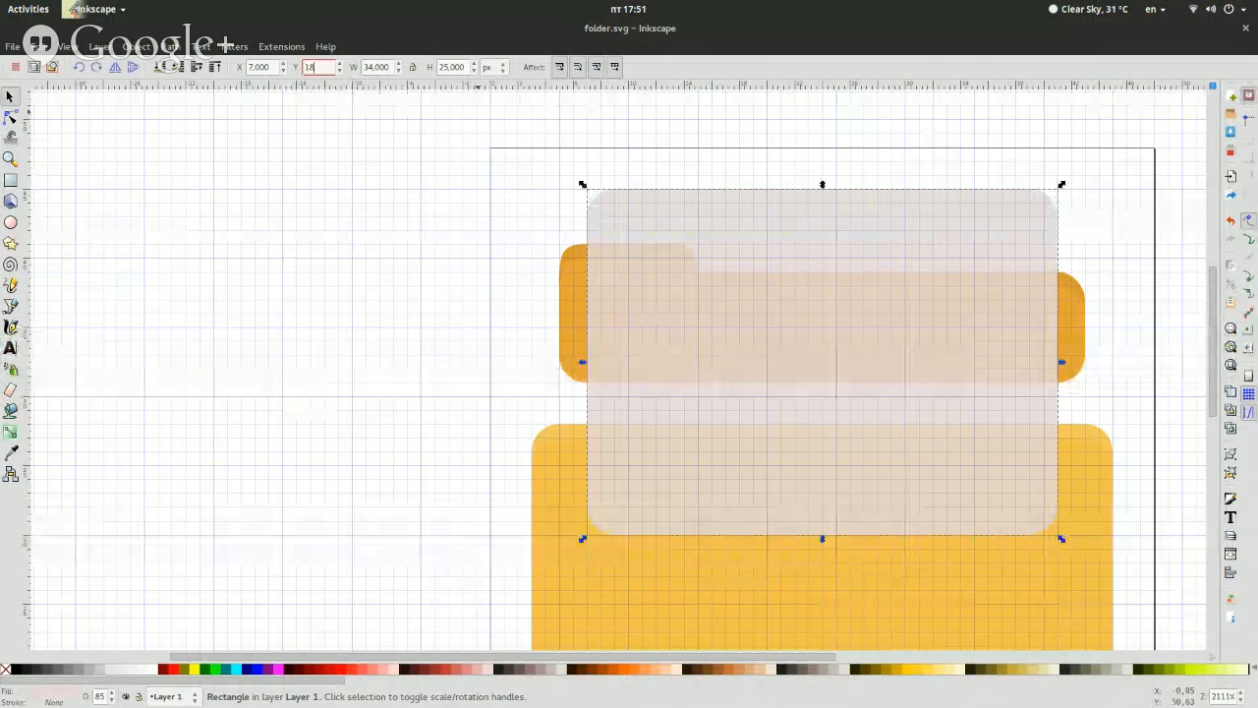
{"action": "key", "text": "Return"}
{"action": "left_click", "coordinate": [299, 369]}
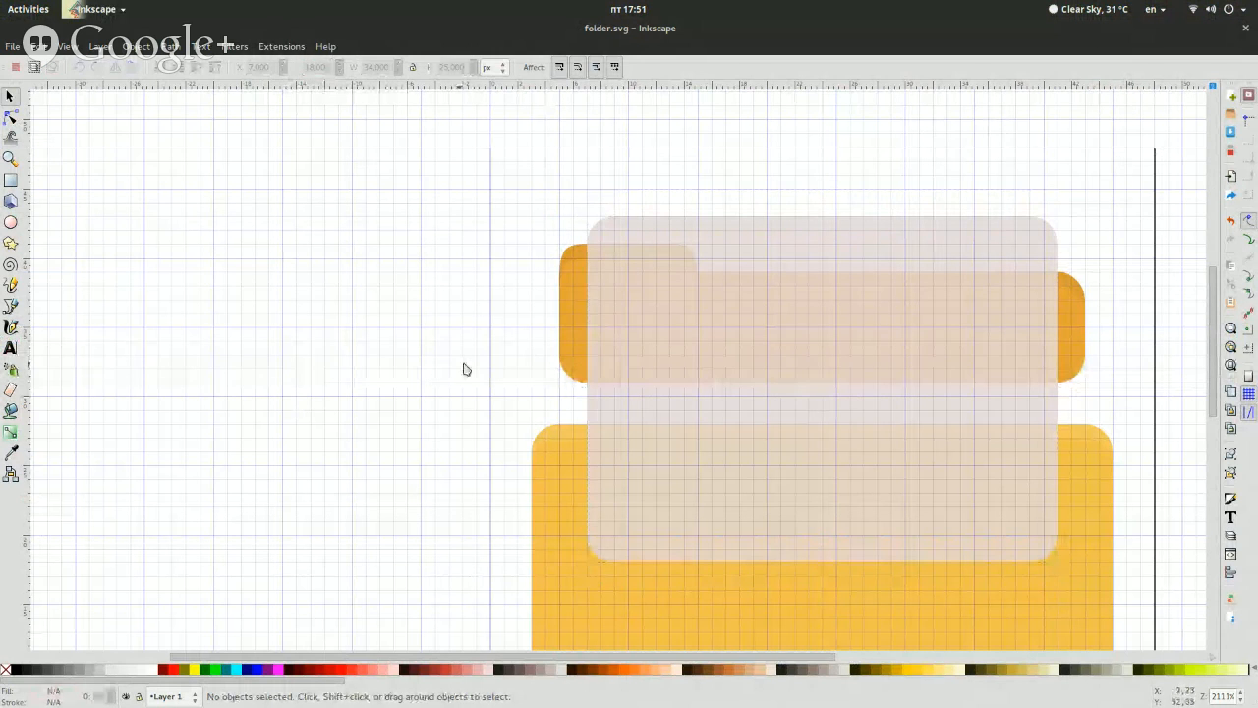
Delete the darker orange back panel of the folder, its tab and the leftover piece beside the sheet
{"action": "left_click", "coordinate": [578, 343]}
{"action": "key", "text": "Escape"}
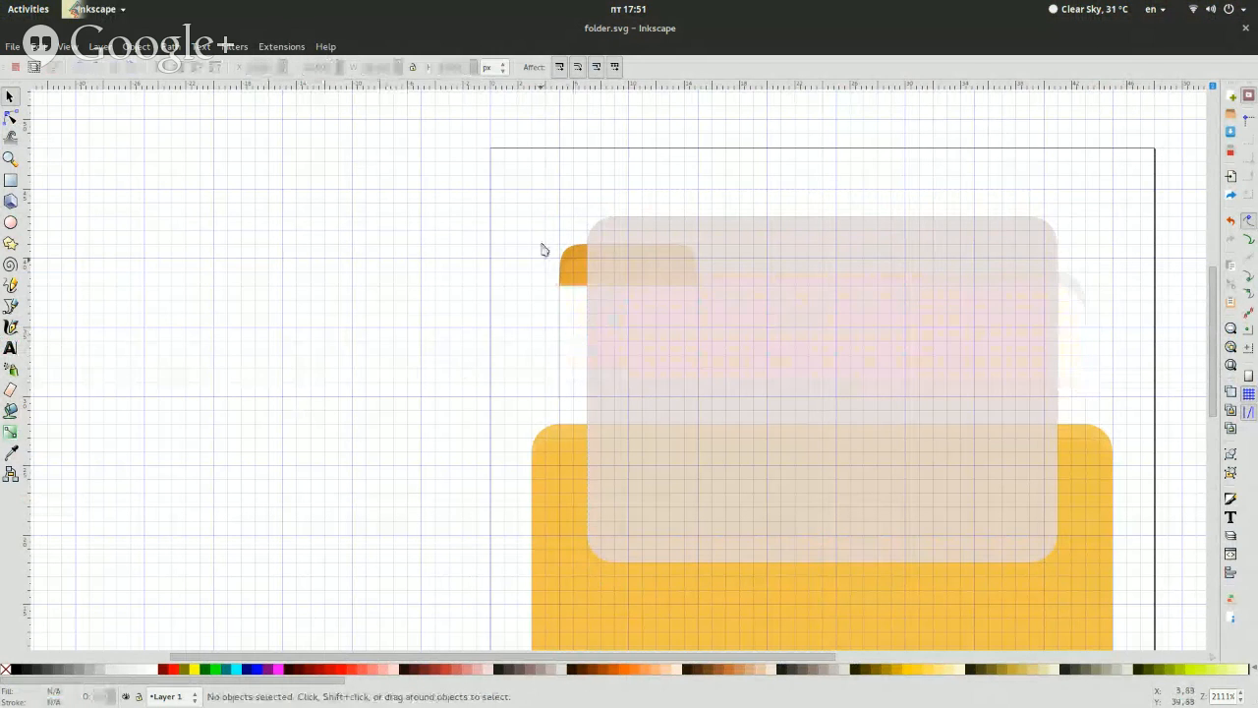
{"action": "left_click_drag", "start_coordinate": [533, 240], "coordinate": [809, 315]}
{"action": "key", "text": "Delete"}
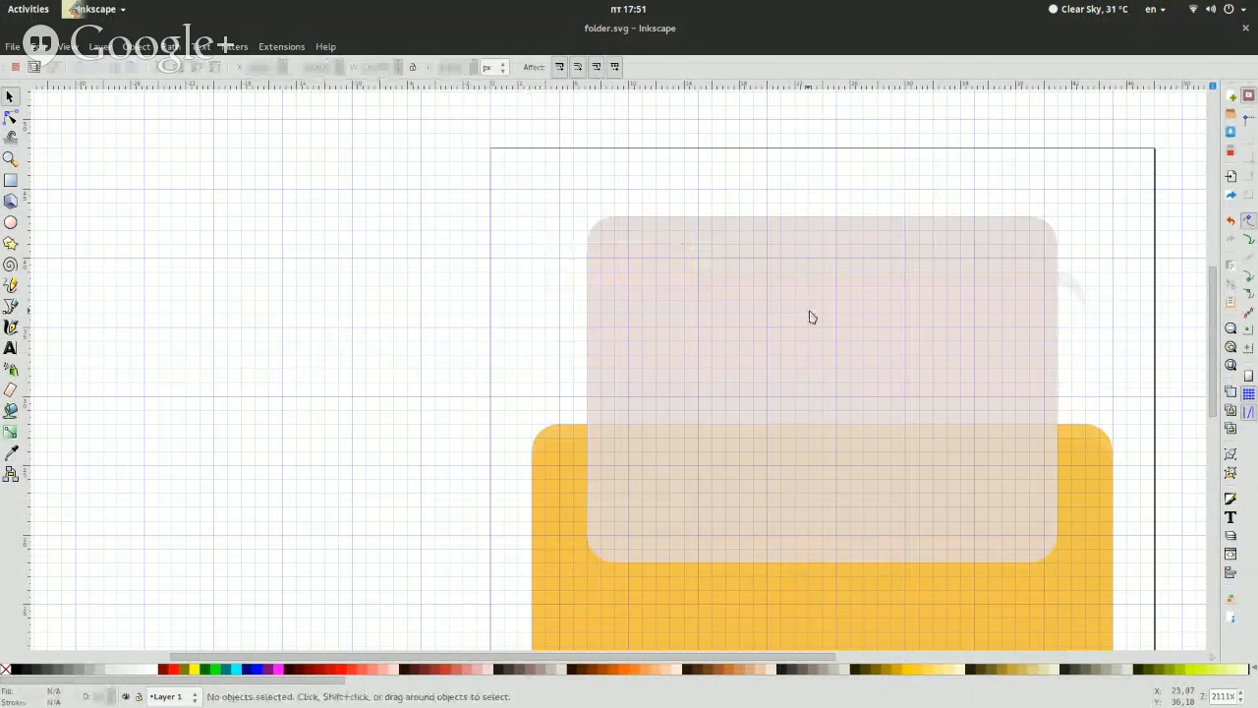
{"action": "left_click", "coordinate": [1068, 286]}
{"action": "key", "text": "Delete"}
Lower the document sheet rectangle behind the yellow folder front
{"action": "left_click", "coordinate": [959, 338]}
{"action": "left_click", "coordinate": [162, 66]}
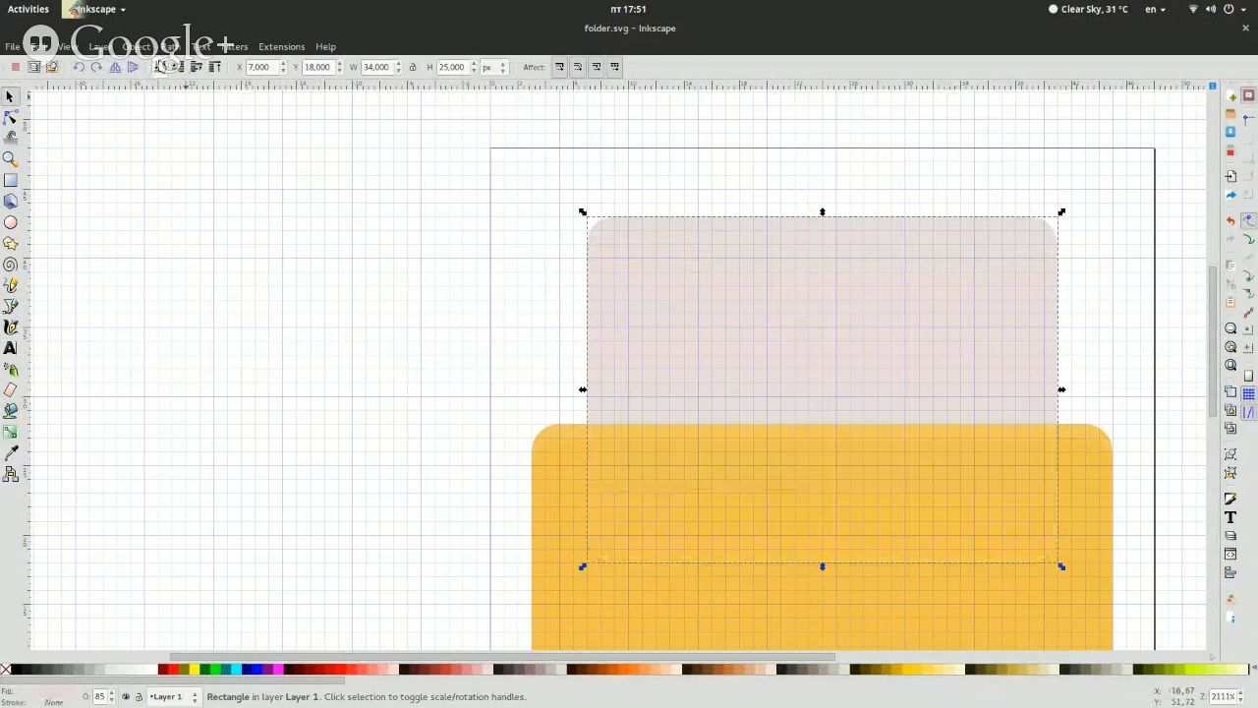
{"action": "left_click", "coordinate": [224, 373]}
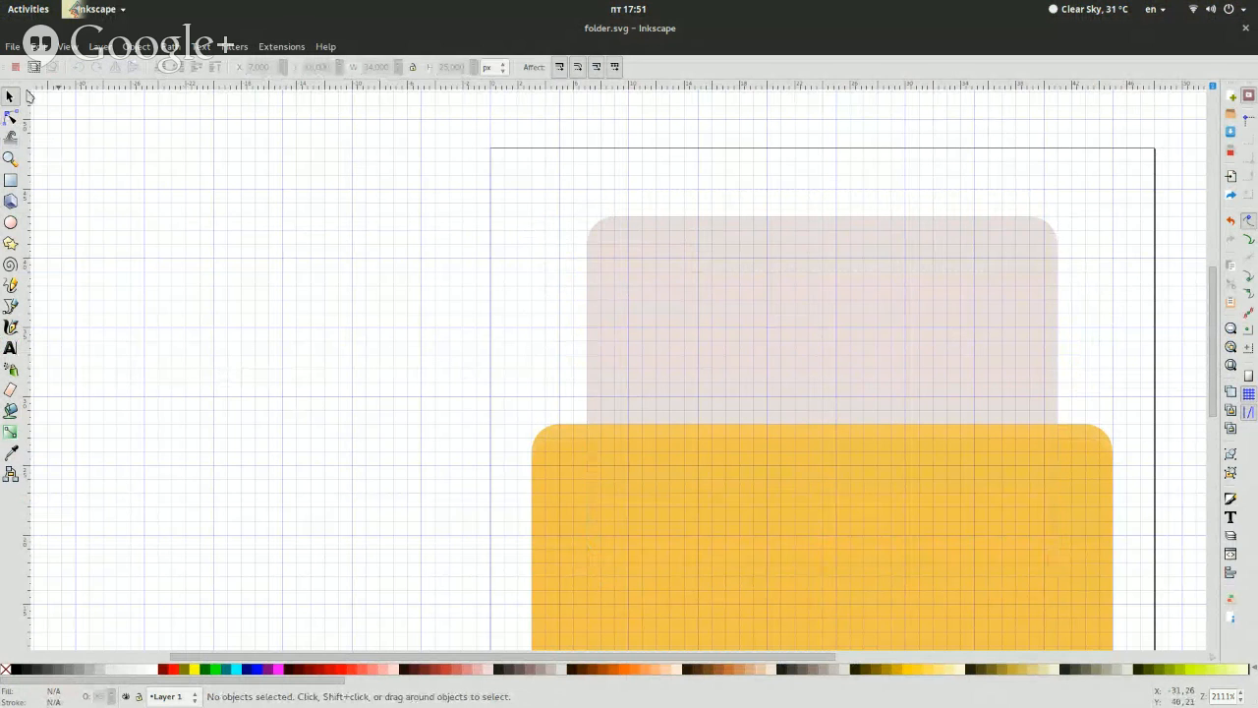
{"action": "left_click", "coordinate": [13, 47]}
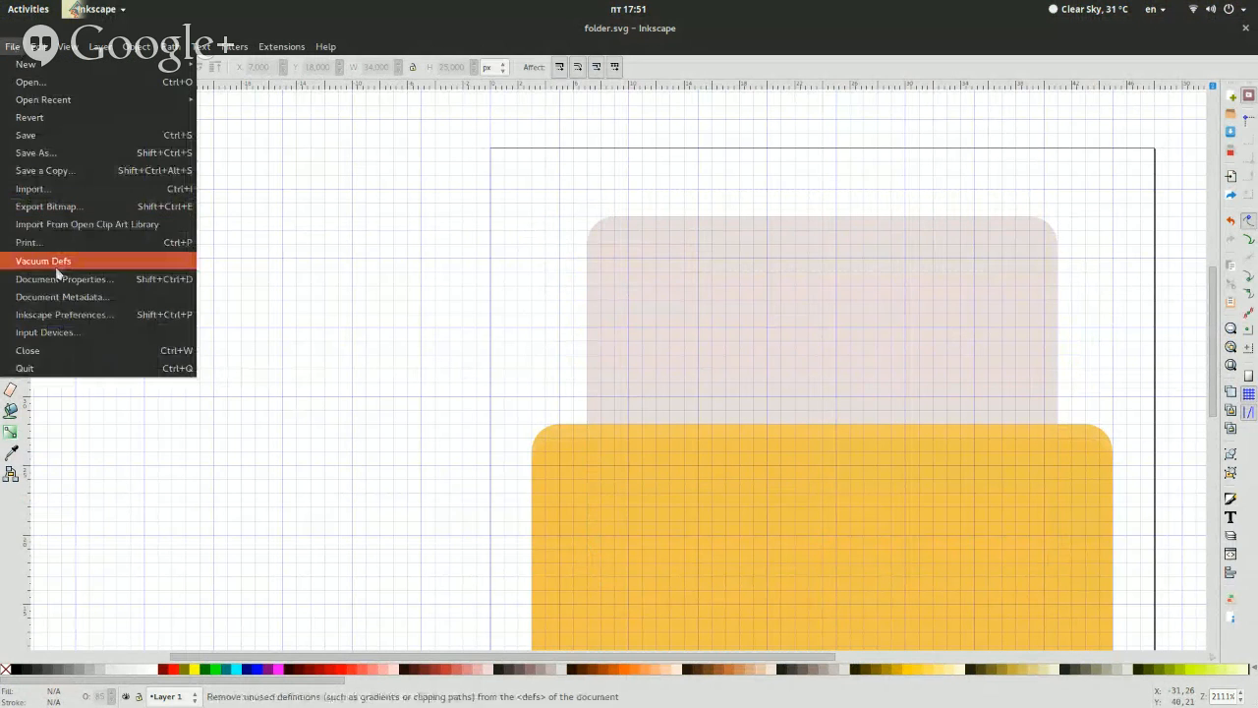
{"action": "left_click", "coordinate": [56, 281]}
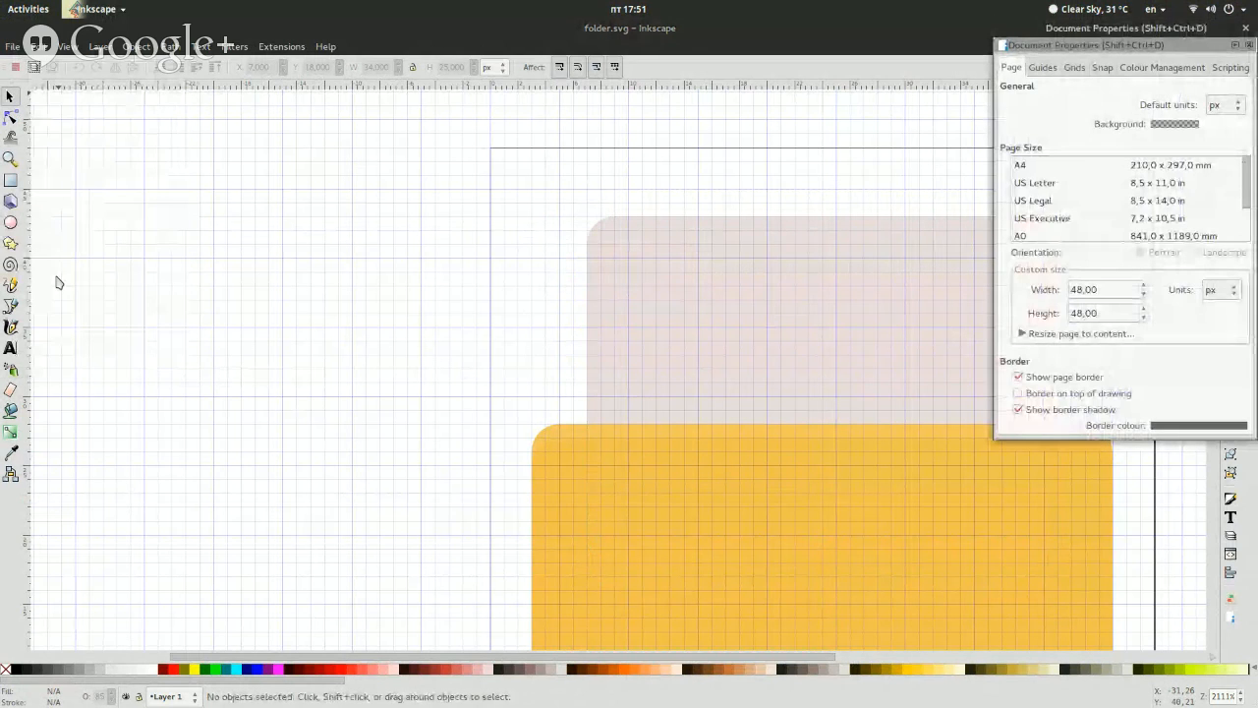
{"action": "left_click", "coordinate": [1174, 124]}
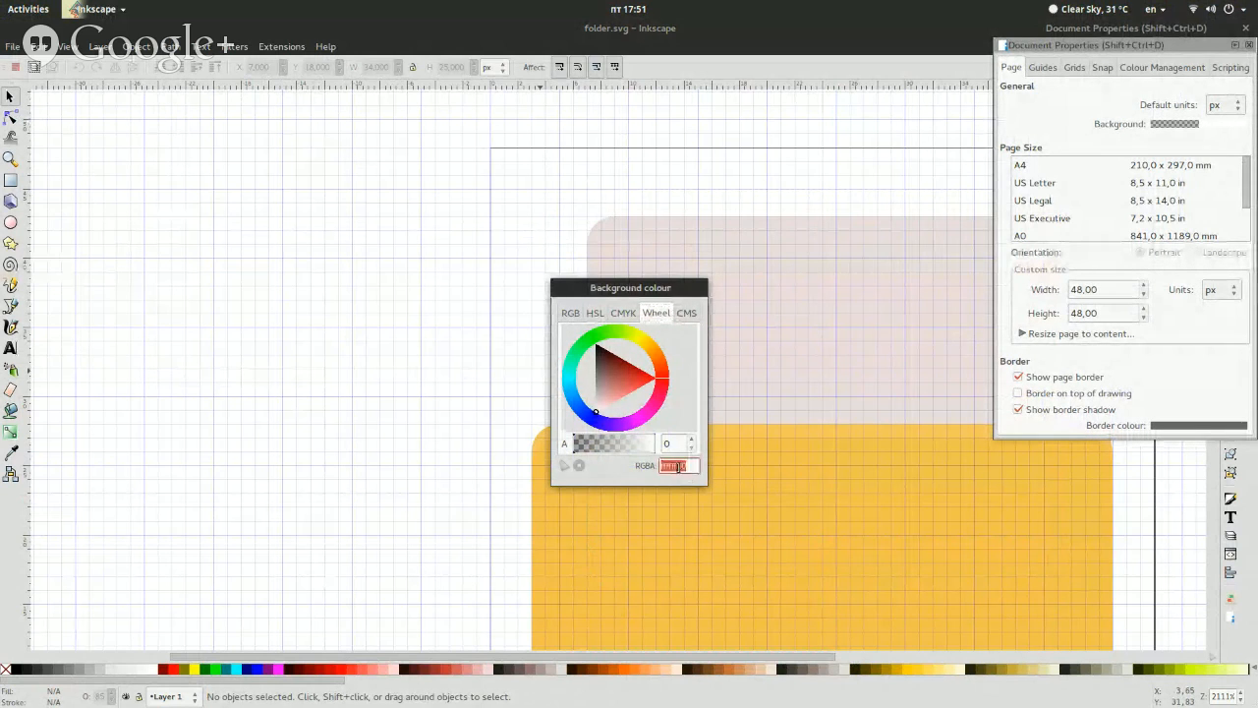
{"action": "key", "text": "Escape"}
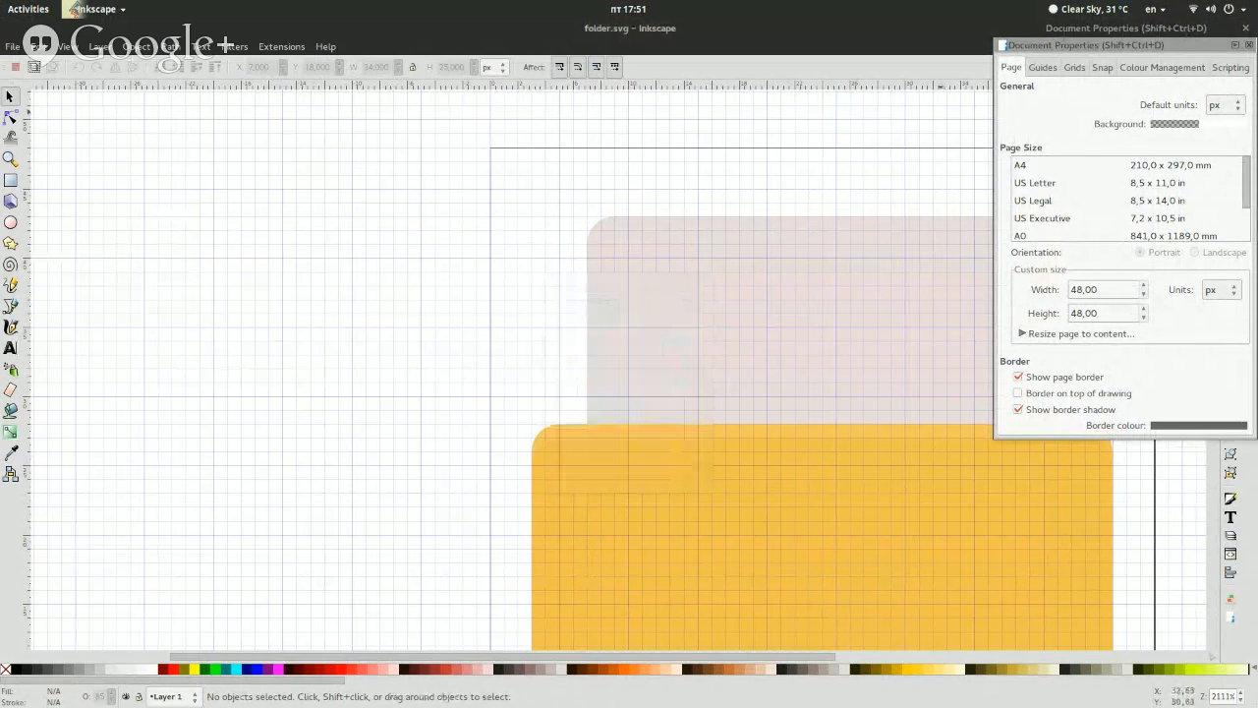
{"action": "left_click", "coordinate": [1244, 29]}
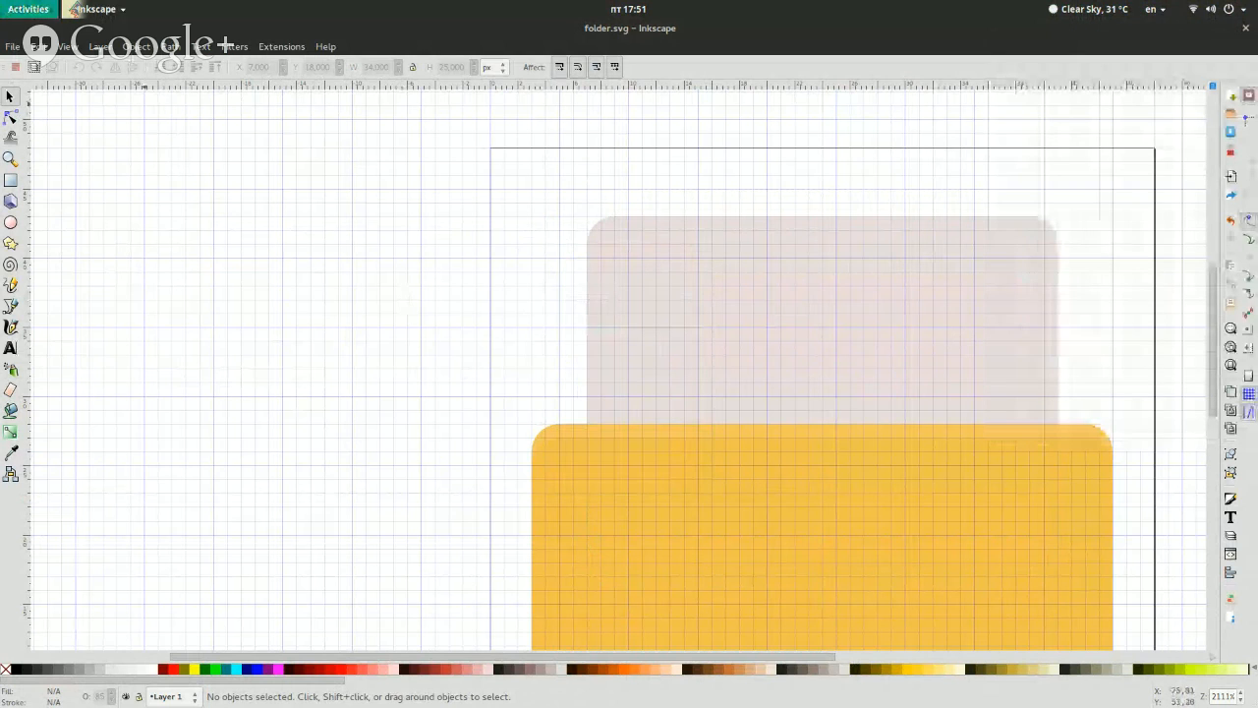
Set the page background colour in the document properties to RGBA f9f9f9ff
{"action": "left_click", "coordinate": [12, 46]}
{"action": "left_click", "coordinate": [81, 281]}
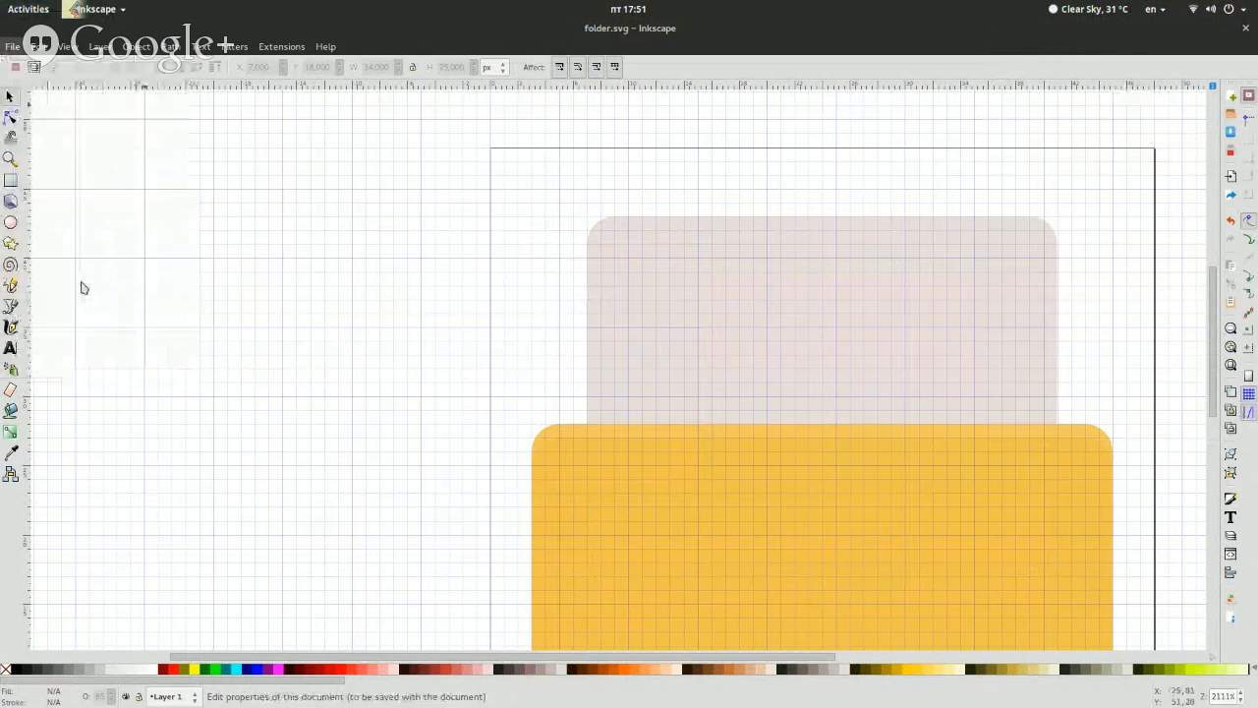
{"action": "left_click", "coordinate": [1174, 124]}
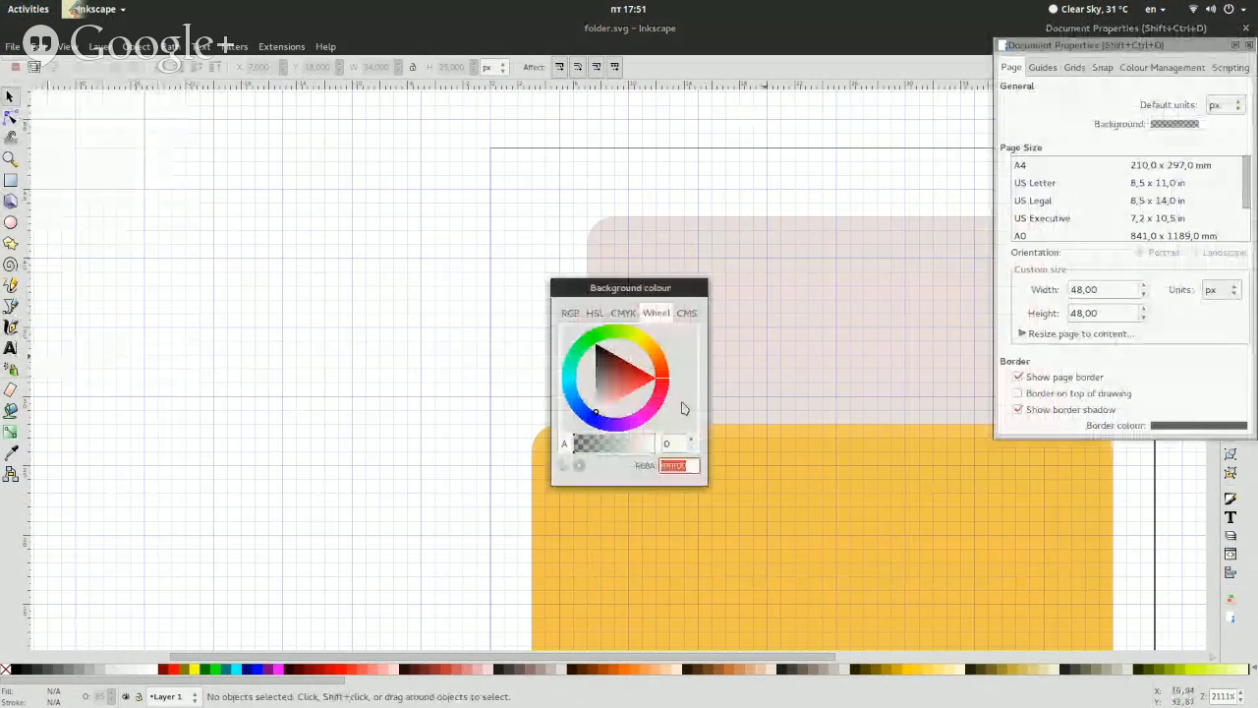
{"action": "left_click", "coordinate": [678, 465]}
{"action": "type", "text": "f9f"}
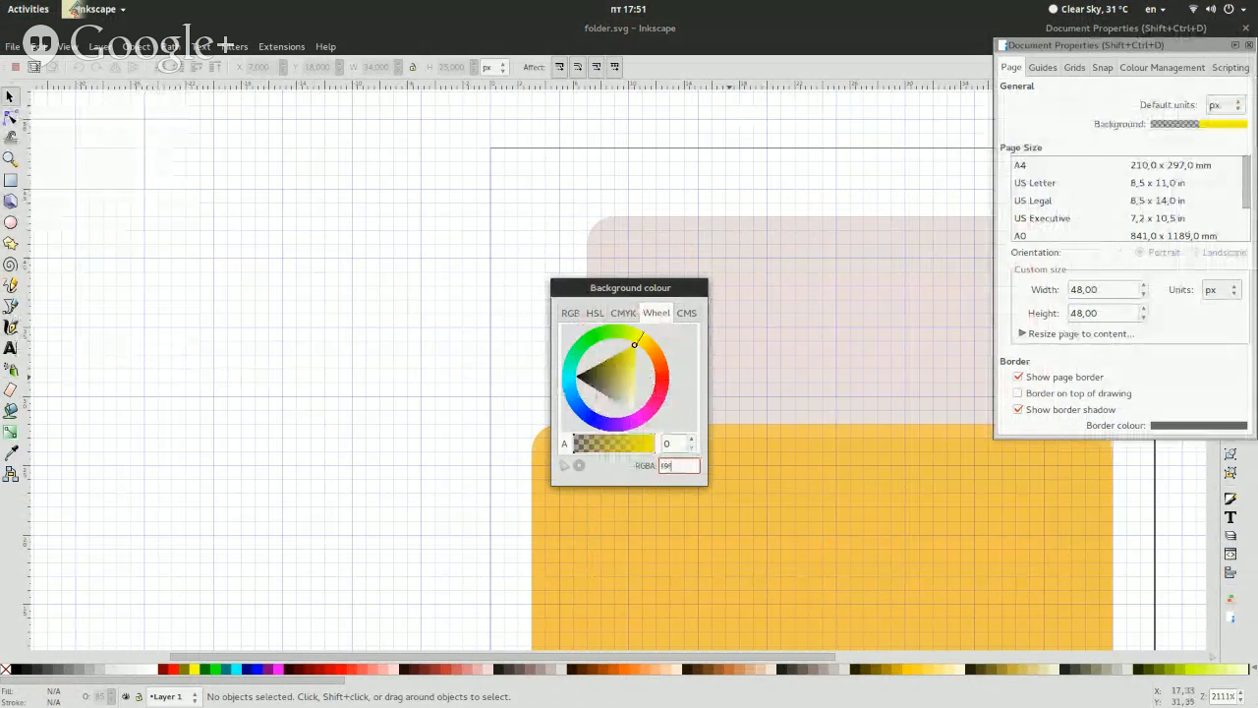
{"action": "type", "text": "9f9ffff"}
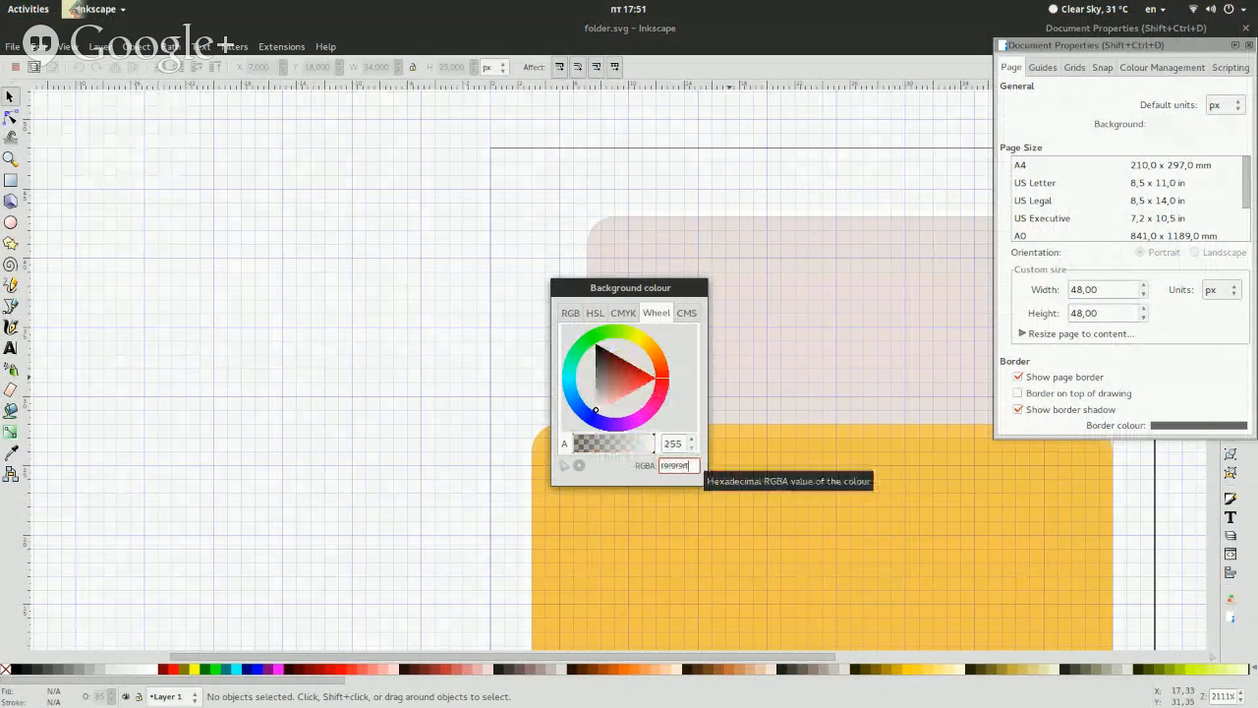
{"action": "key", "text": "Escape"}
{"action": "left_click", "coordinate": [1253, 37]}
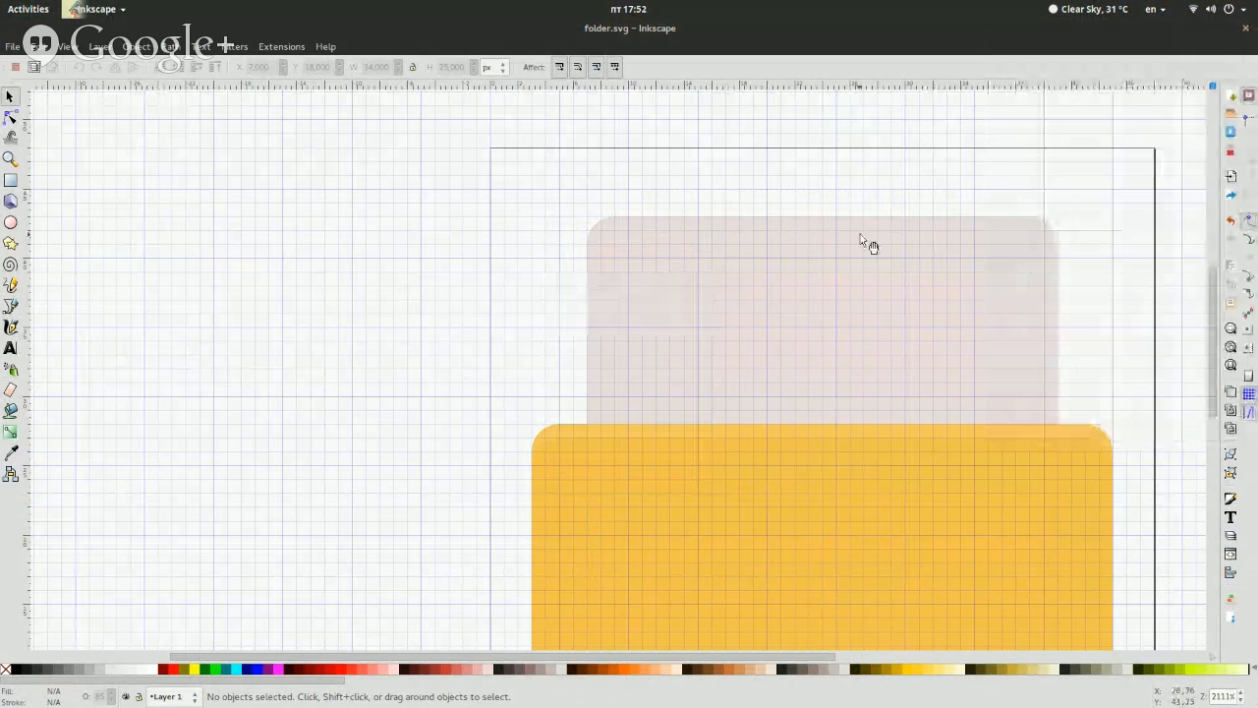
Switch to fileopen.svg, show the fill settings of its document sheet and select the RGBA value
{"action": "left_click", "coordinate": [862, 236]}
{"action": "left_click", "coordinate": [355, 369]}
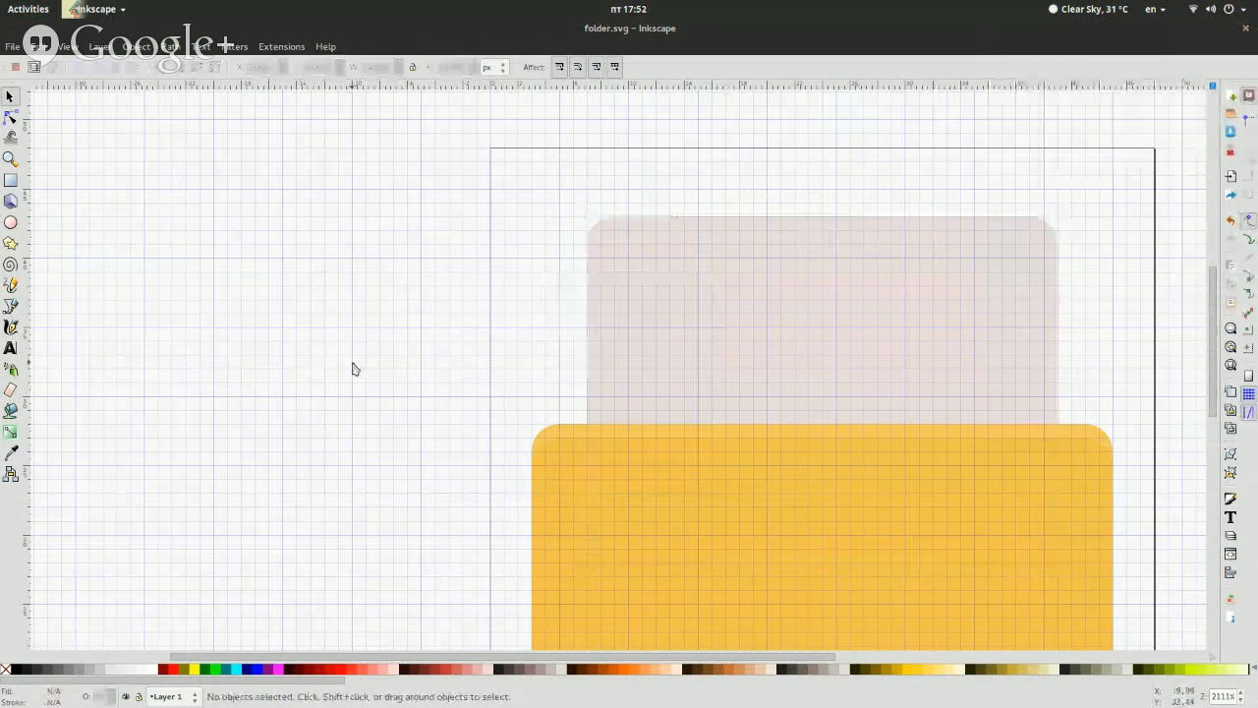
{"action": "left_click", "coordinate": [664, 308]}
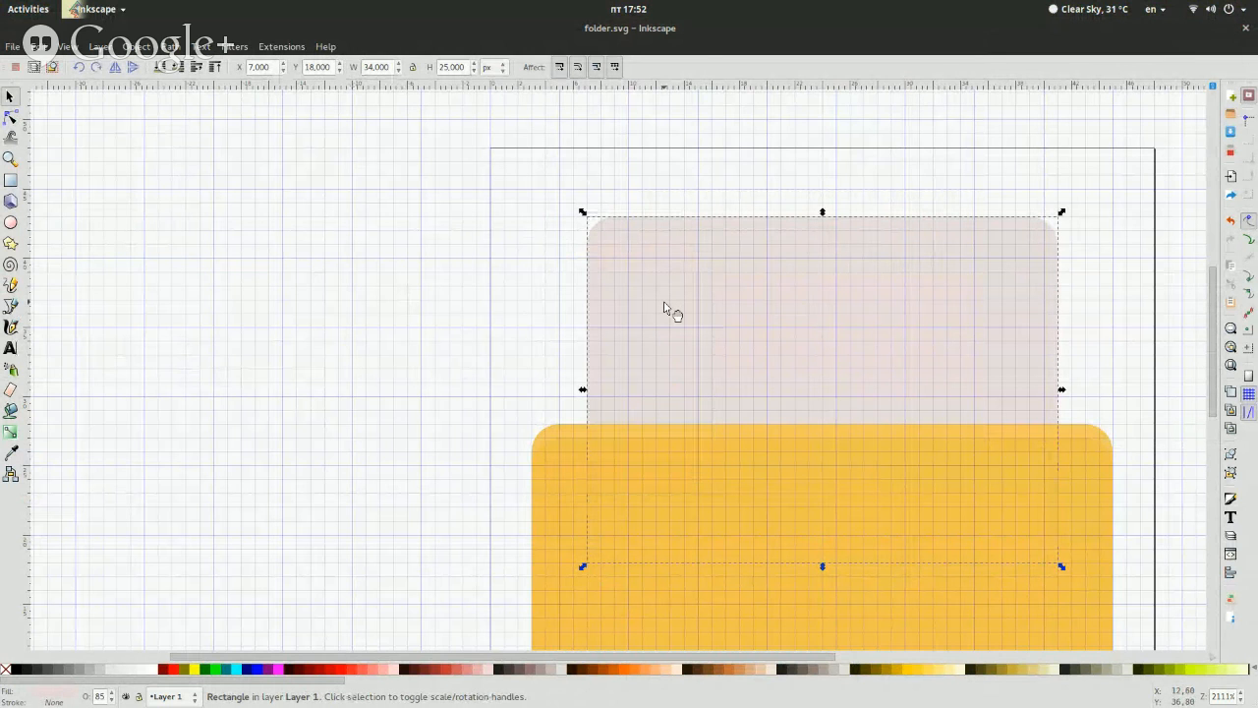
{"action": "key", "text": "super"}
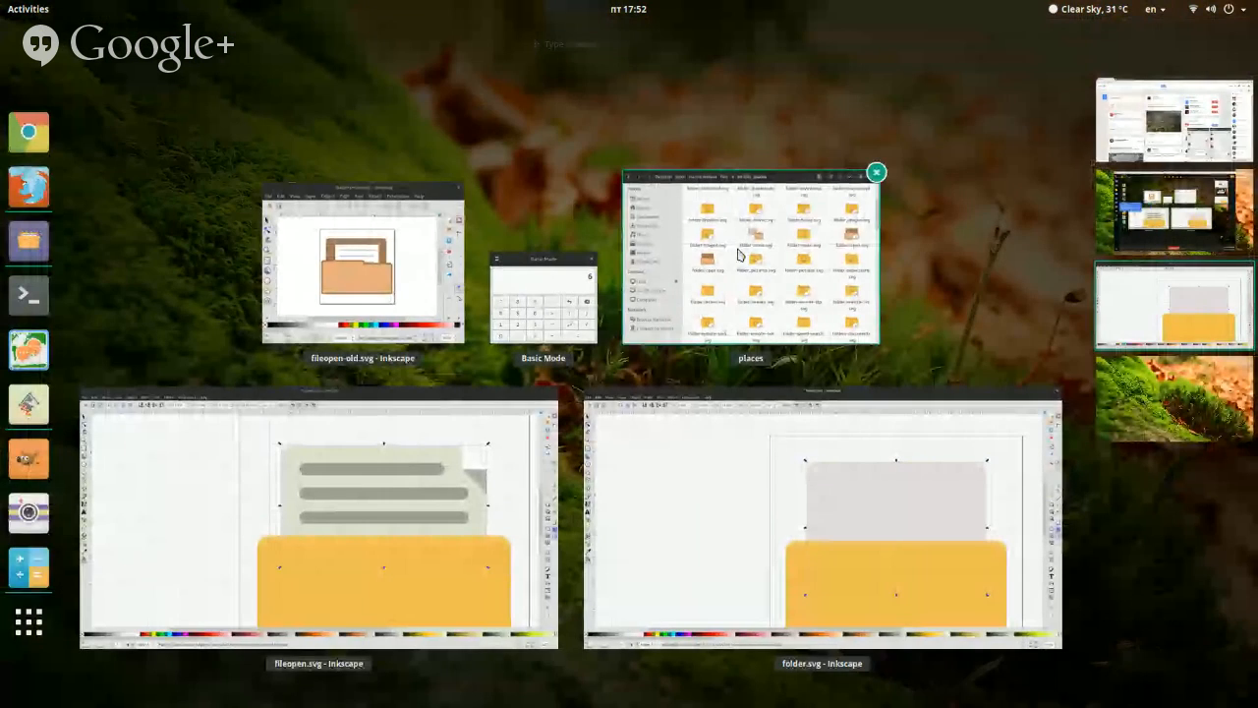
{"action": "left_click", "coordinate": [468, 468]}
{"action": "left_click", "coordinate": [638, 154]}
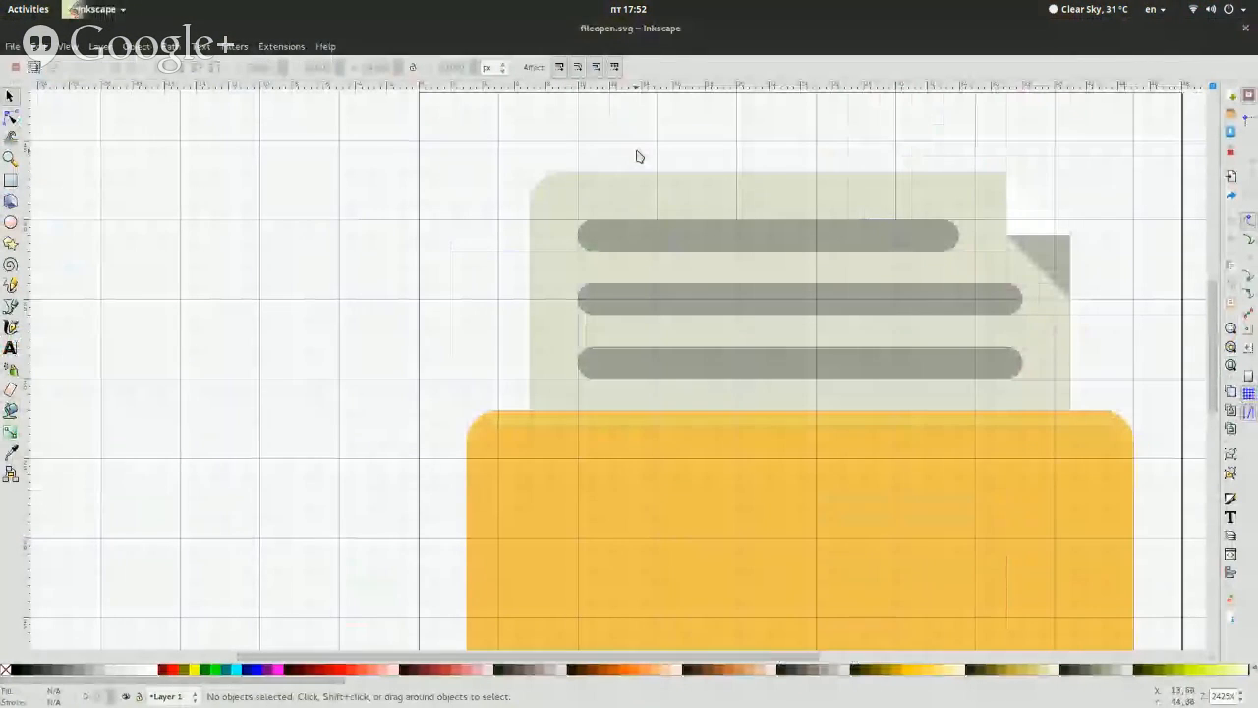
{"action": "left_click", "coordinate": [631, 197]}
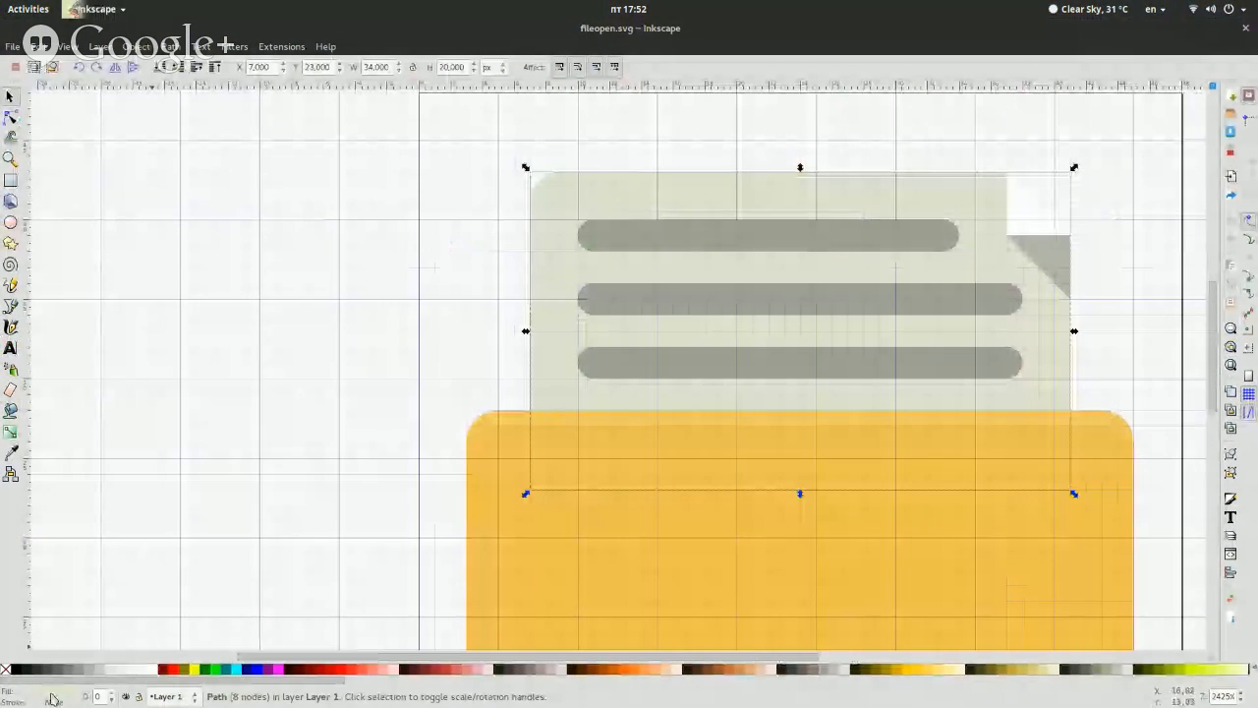
{"action": "key", "text": "ctrl+shift+f"}
{"action": "double_click", "coordinate": [1186, 325]}
{"action": "key", "text": "ctrl+c"}
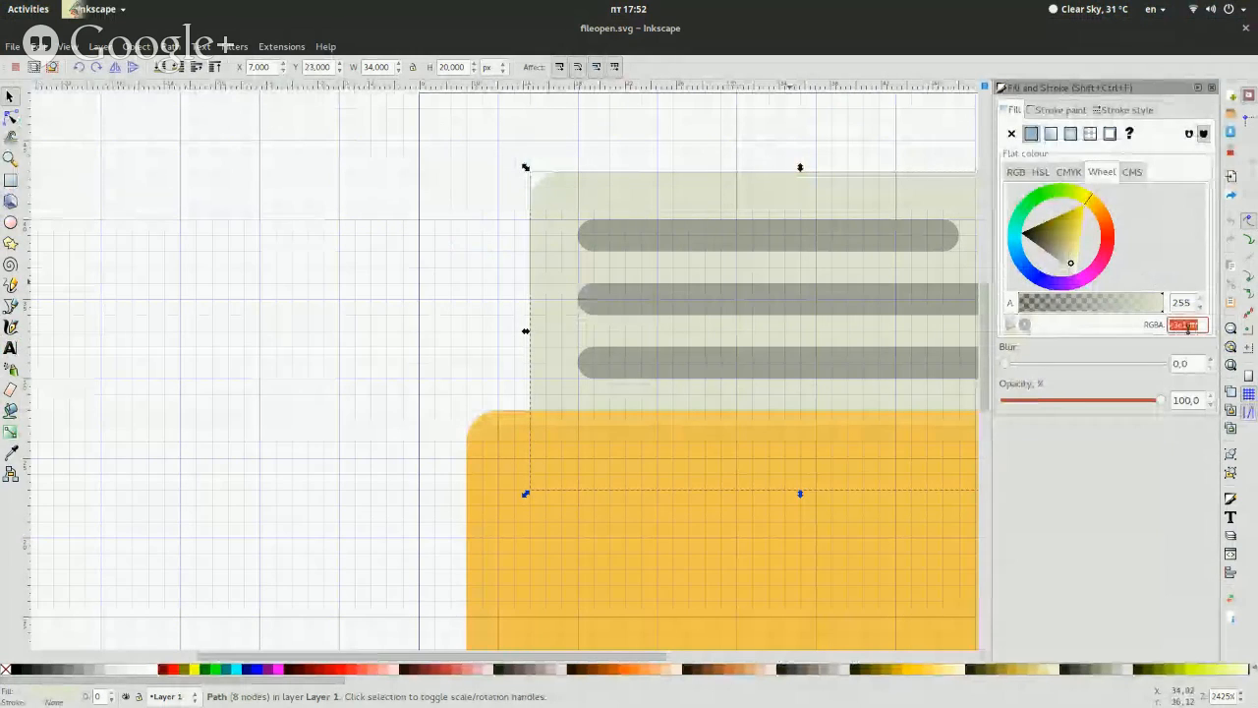
Return to folder.svg and open the RGBA fill value of the sheet rectangle for editing
{"action": "key", "text": "super"}
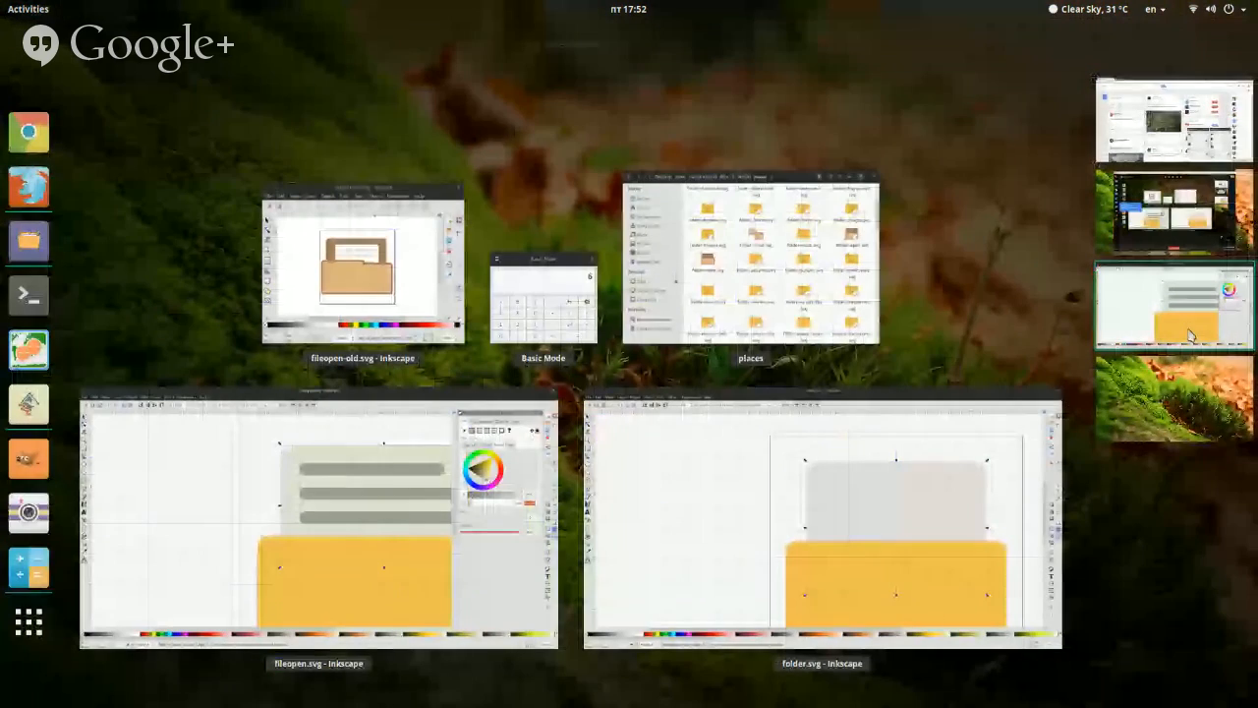
{"action": "left_click", "coordinate": [921, 584]}
{"action": "left_click", "coordinate": [814, 368]}
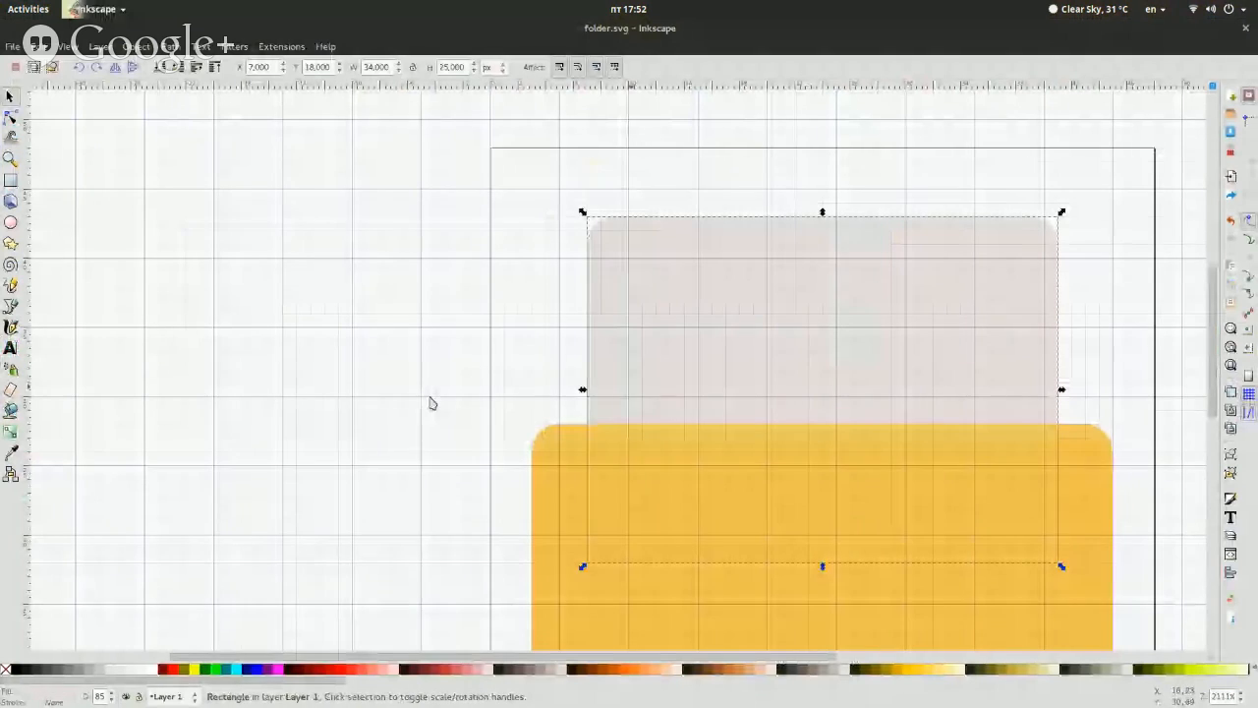
{"action": "left_click", "coordinate": [10, 180]}
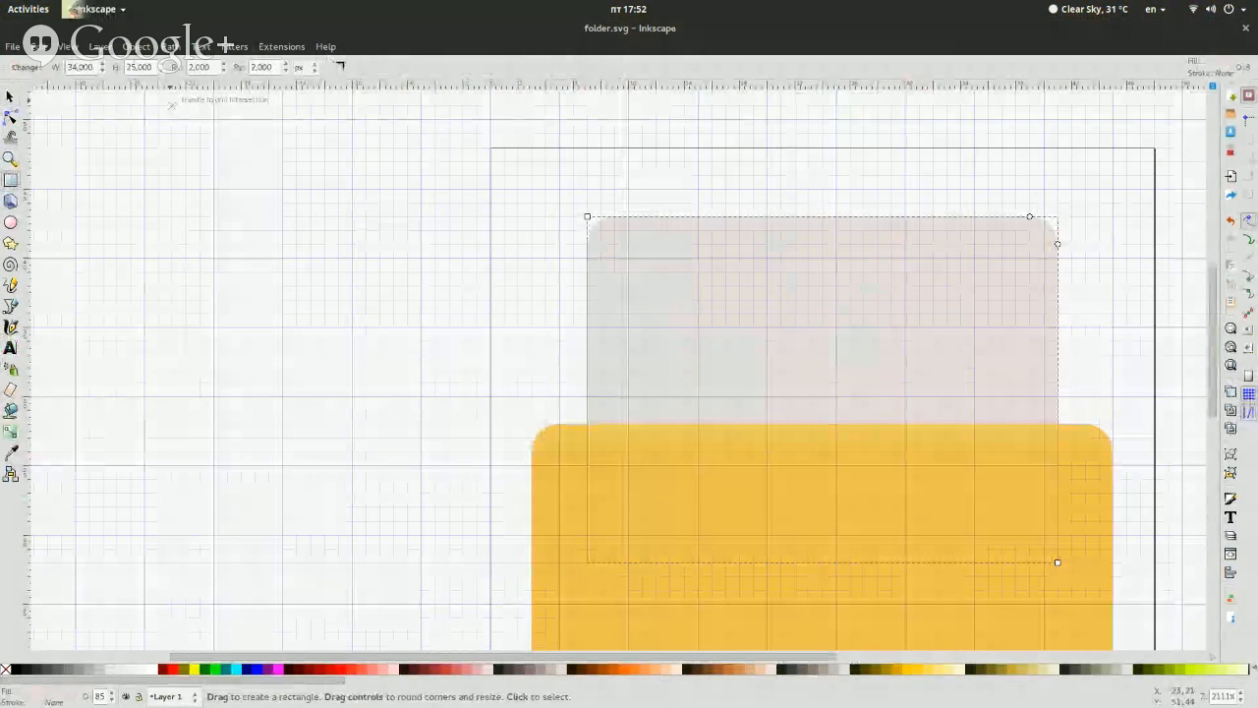
{"action": "left_click", "coordinate": [10, 95]}
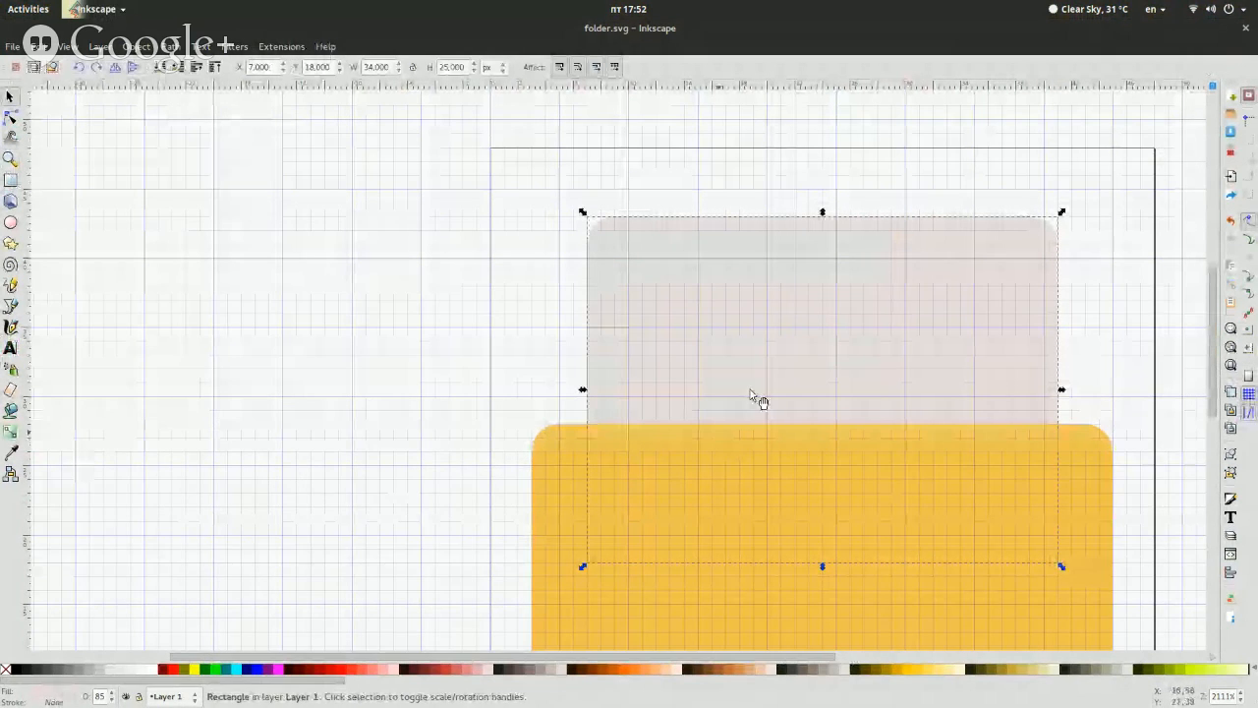
{"action": "key", "text": "ctrl+shift+f"}
{"action": "triple_click", "coordinate": [1193, 324]}
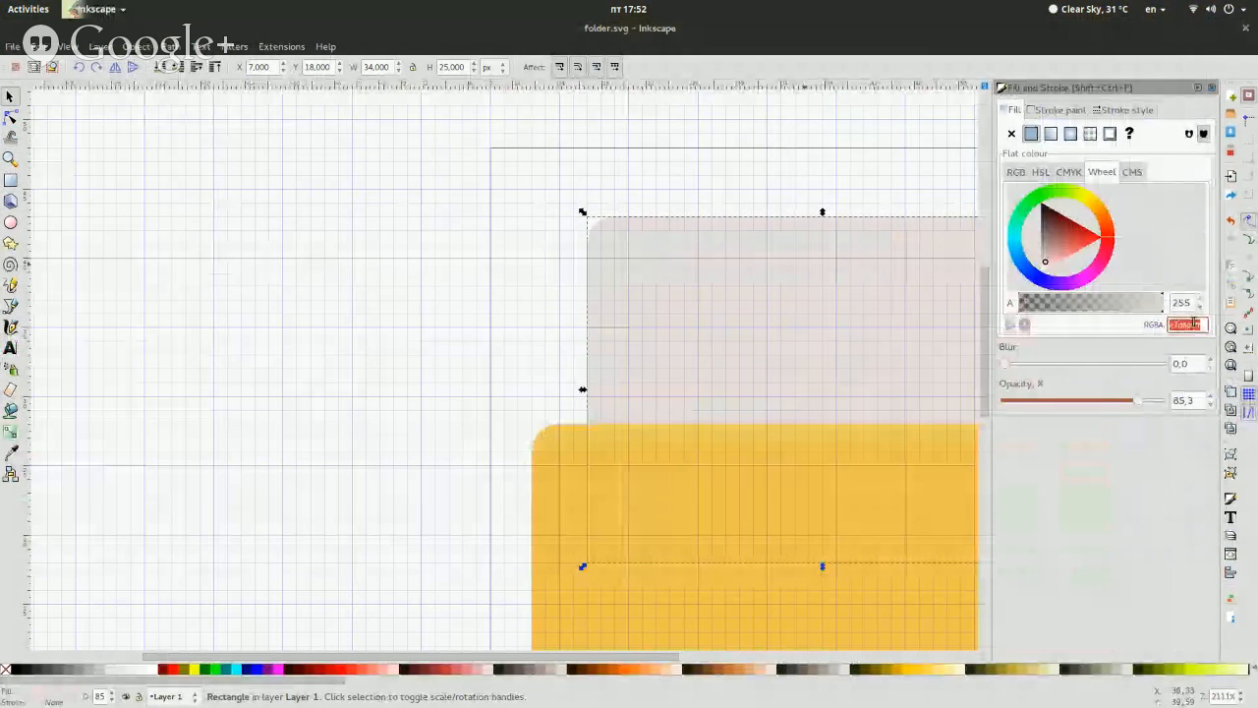
Check the corner radii of the sheet rectangle using the Rectangle tool
{"action": "left_click", "coordinate": [491, 197]}
{"action": "key", "text": "r"}
{"action": "left_click", "coordinate": [665, 325]}
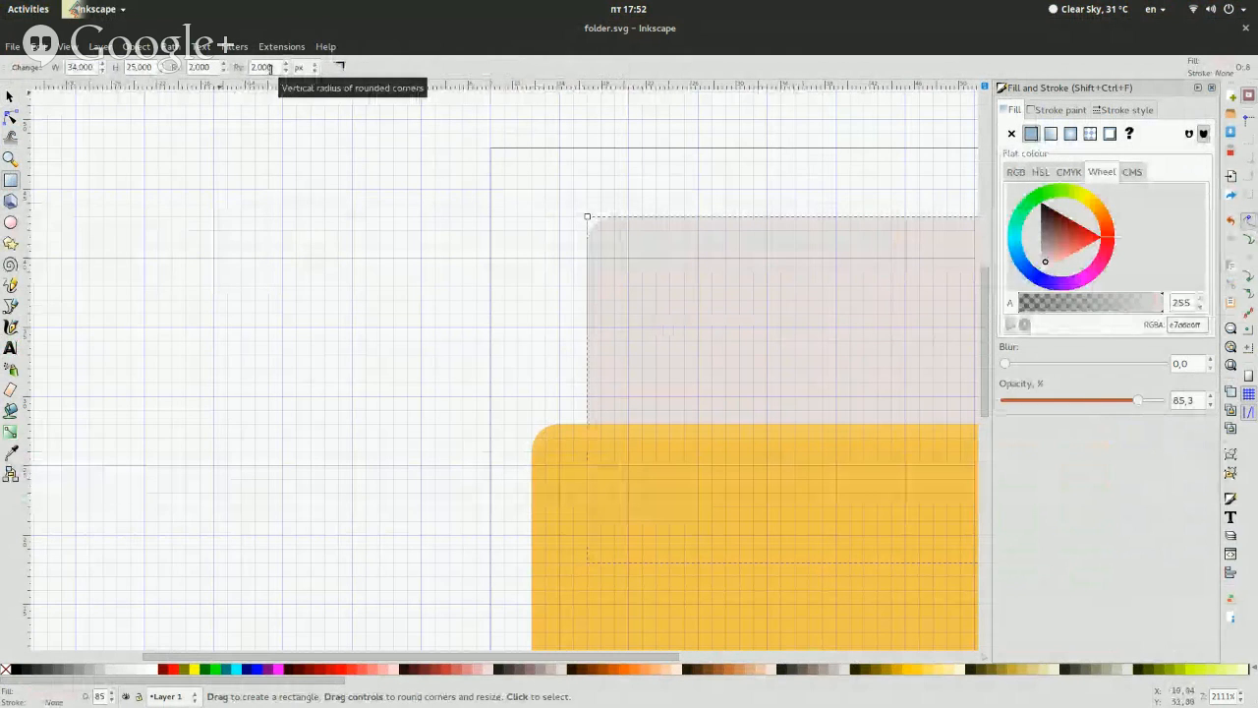
{"action": "key", "text": "s"}
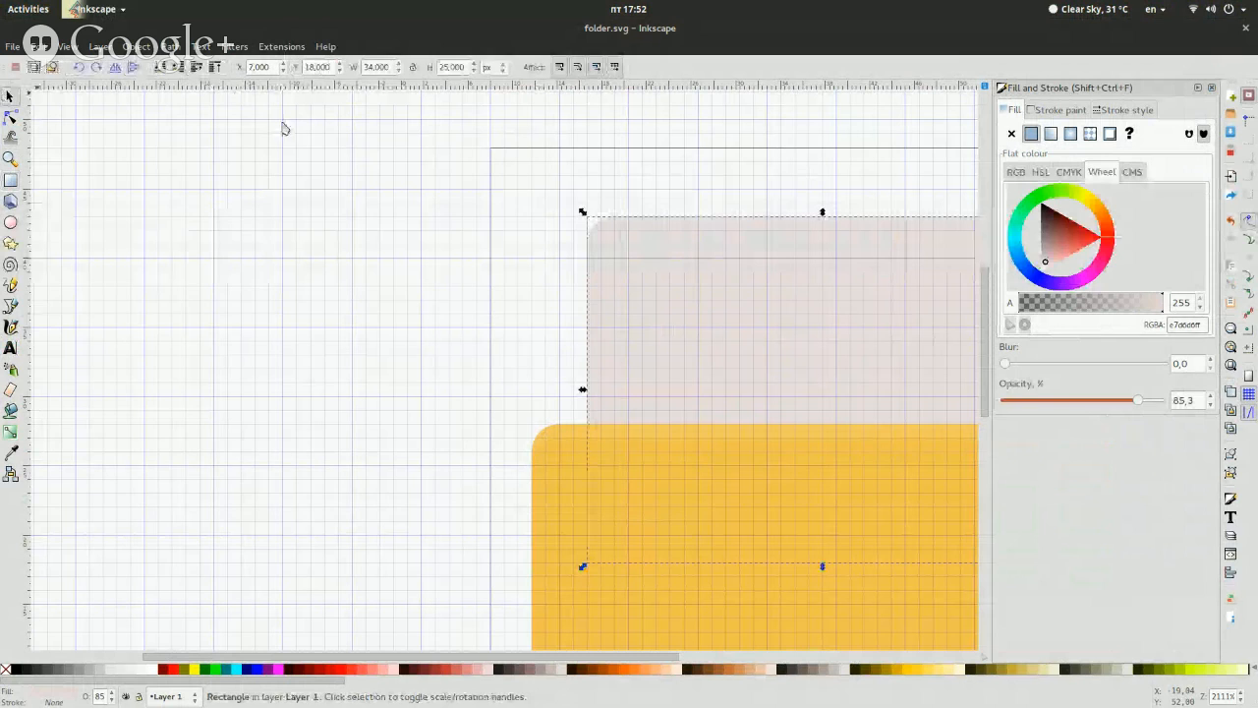
Set the sheet rectangle's fill to RGBA e3e1cfff and its opacity to 100%
{"action": "double_click", "coordinate": [1186, 324]}
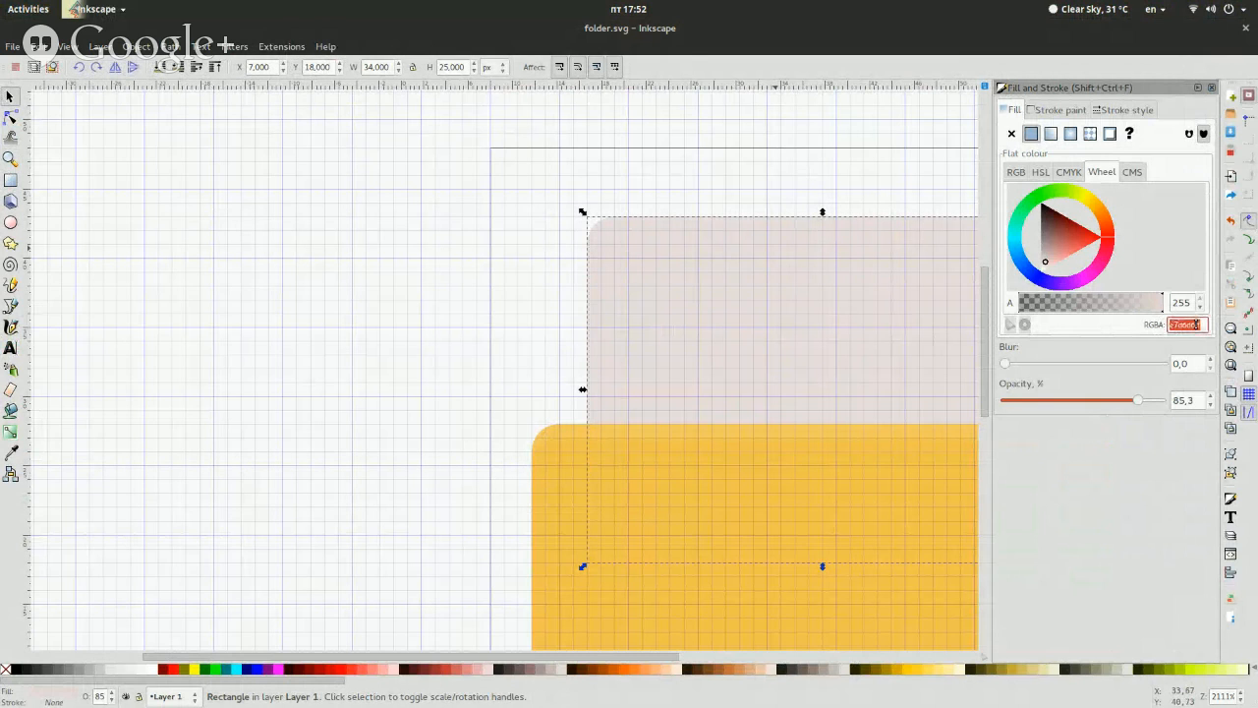
{"action": "key", "text": "ctrl+v"}
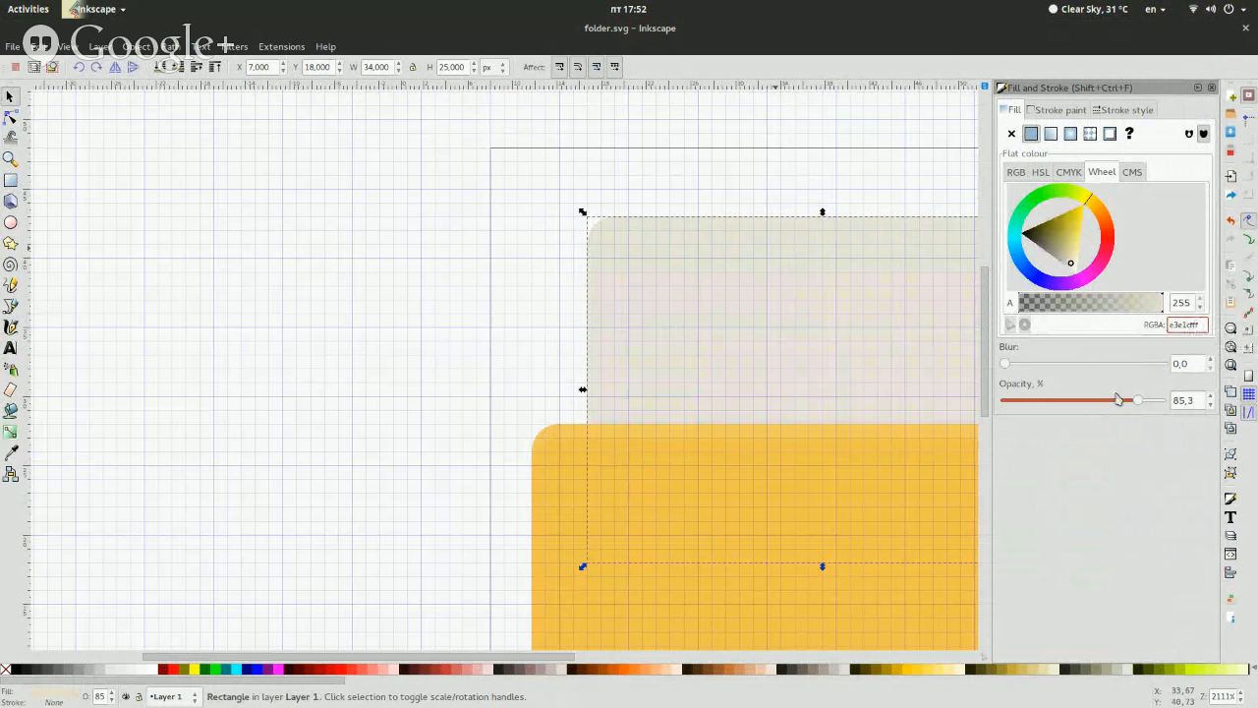
{"action": "left_click_drag", "start_coordinate": [1136, 404], "coordinate": [1200, 402]}
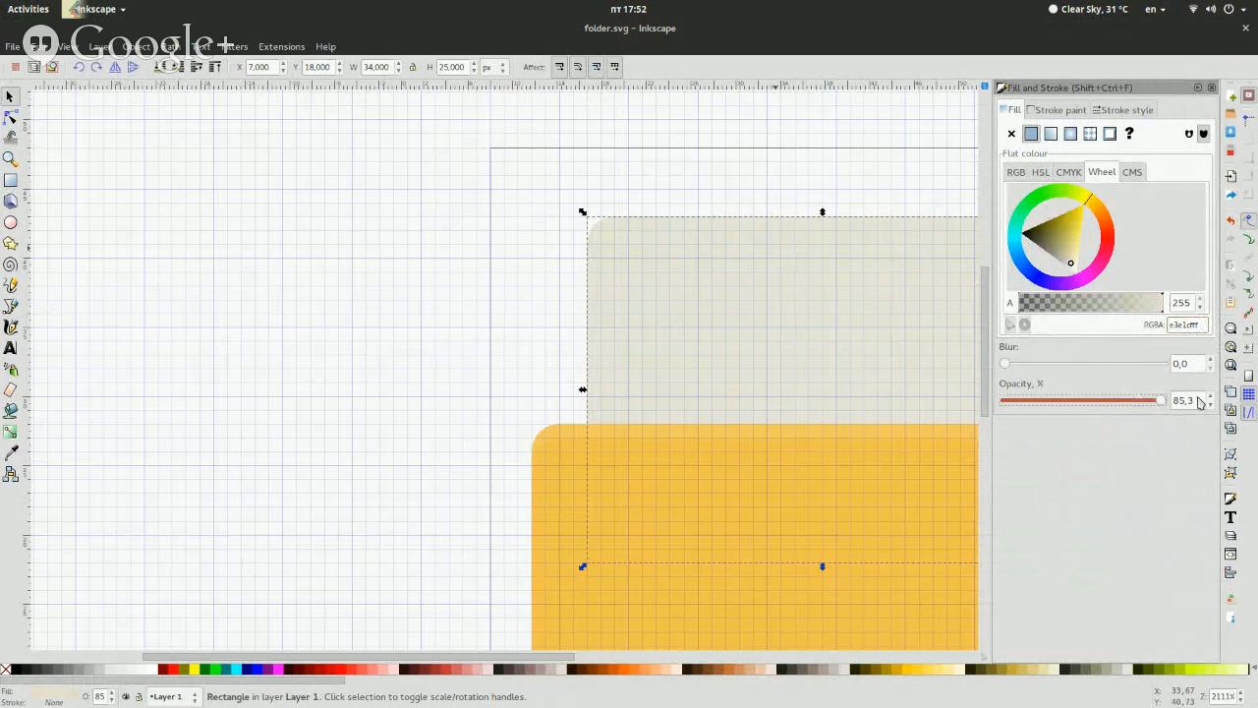
{"action": "left_click", "coordinate": [1210, 88]}
{"action": "left_click", "coordinate": [456, 272]}
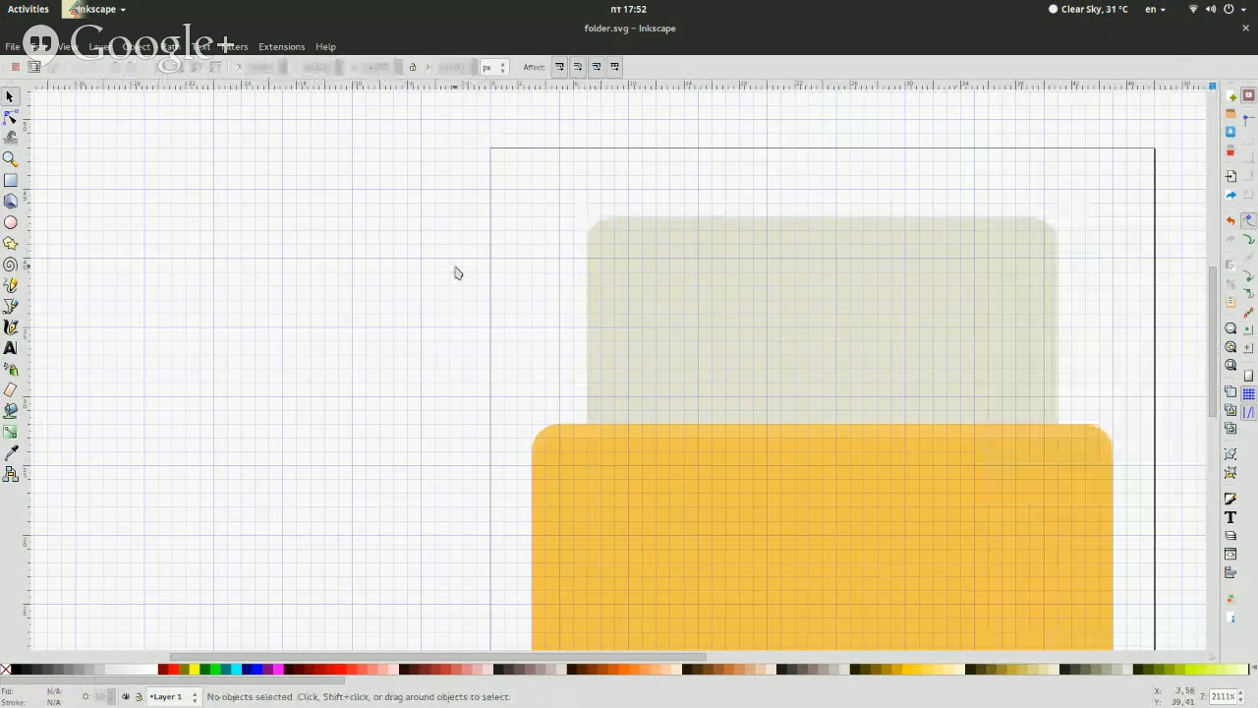
Start a straight-line path with the Bezier tool at the grid intersection on the sheet's top-right corner
{"action": "left_click", "coordinate": [12, 304]}
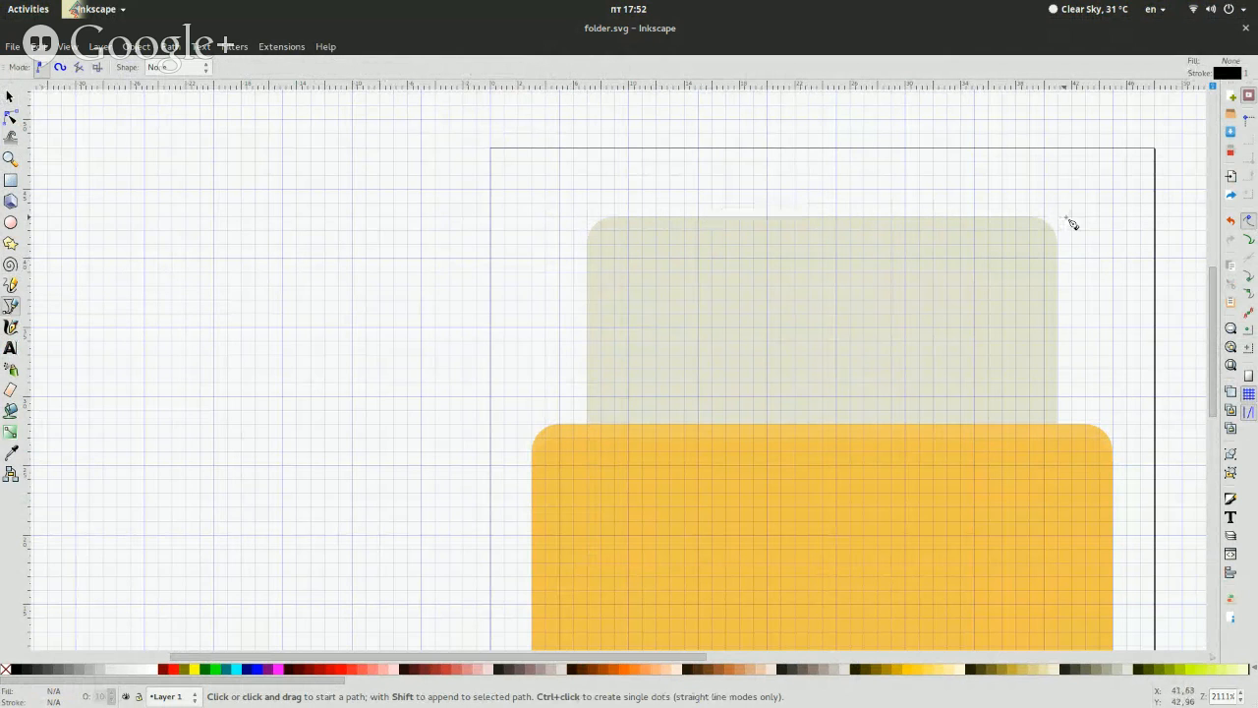
{"action": "left_click", "coordinate": [1003, 217]}
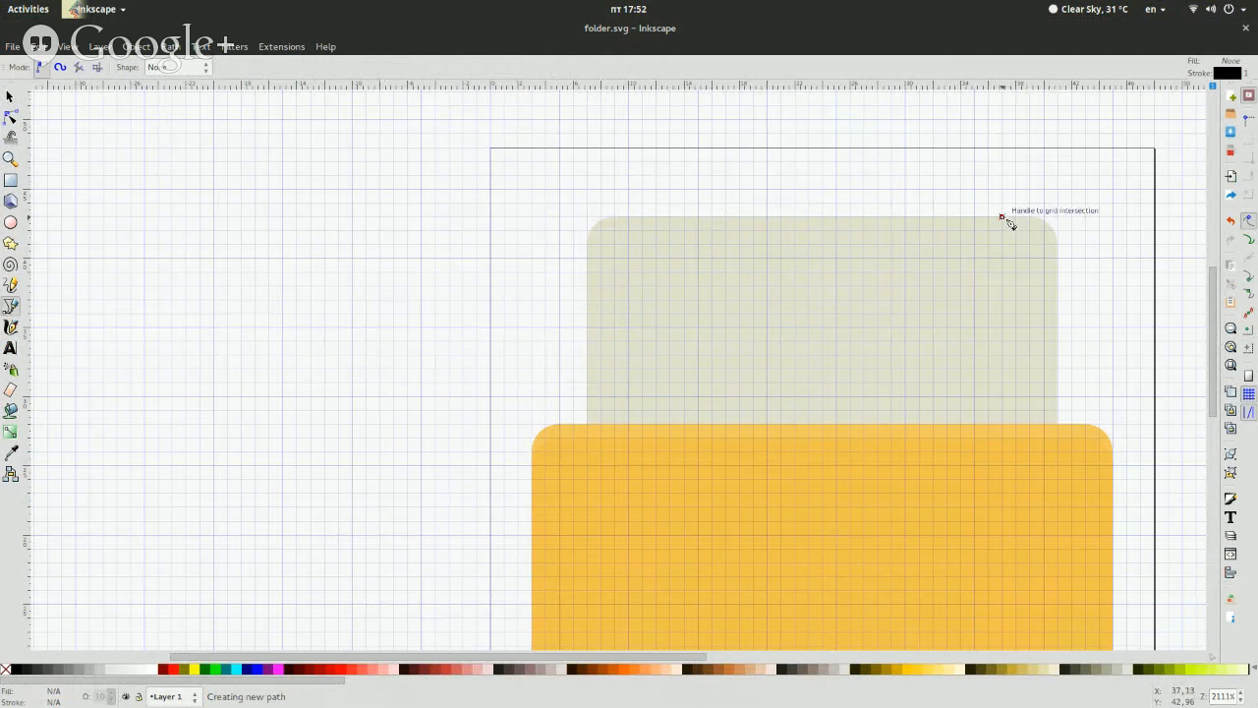
{"action": "key", "text": "Escape"}
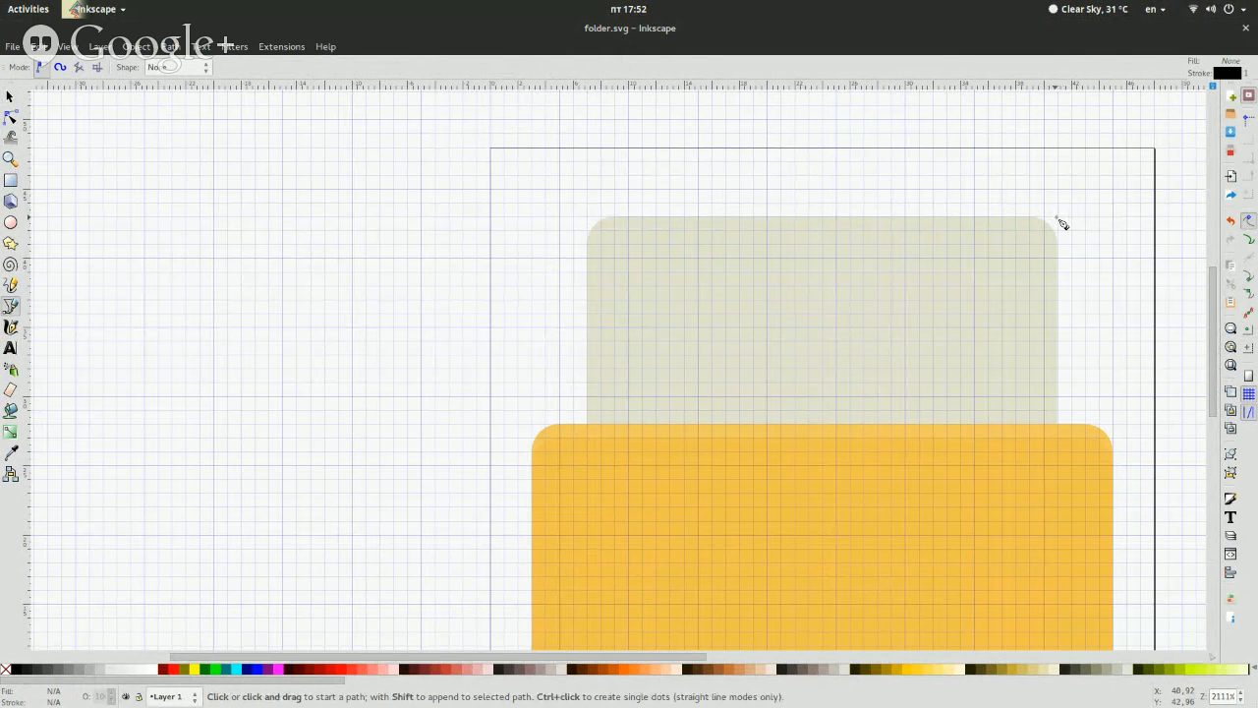
{"action": "left_click", "coordinate": [1059, 222]}
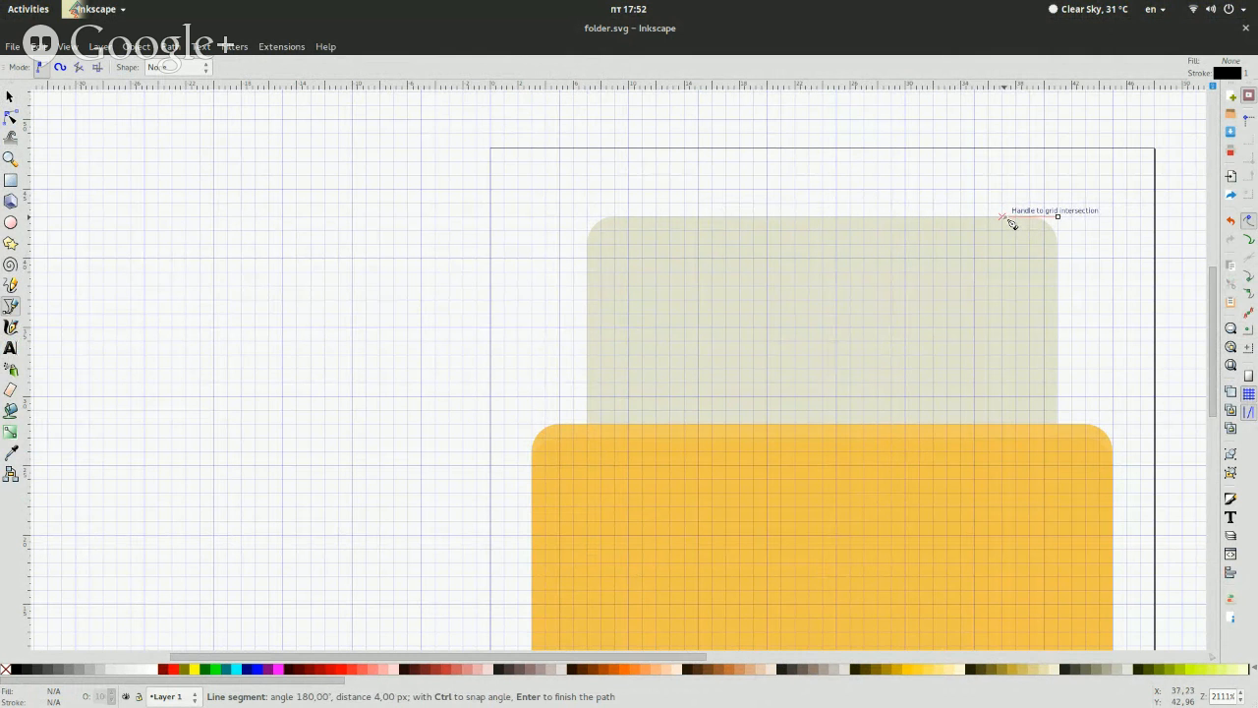
Switch to fileopen.svg, examine the folded corner of its document sheet, and return to folder.svg
{"action": "key", "text": "super"}
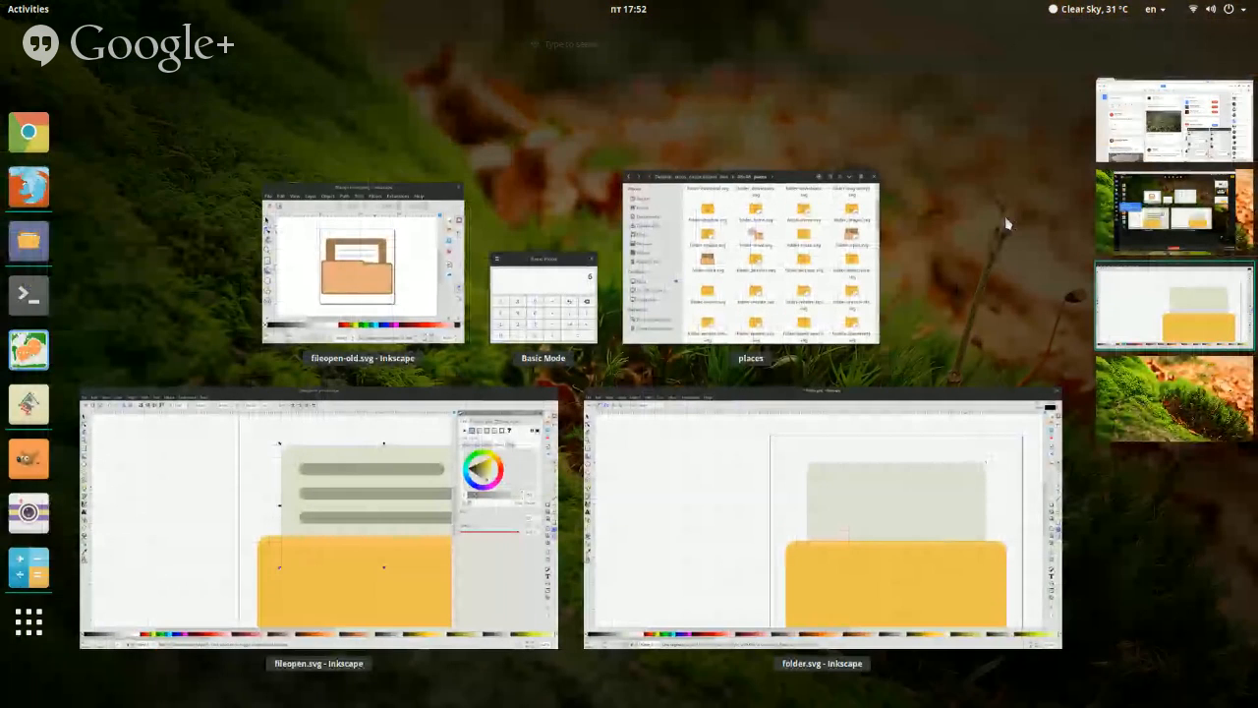
{"action": "left_click", "coordinate": [502, 481]}
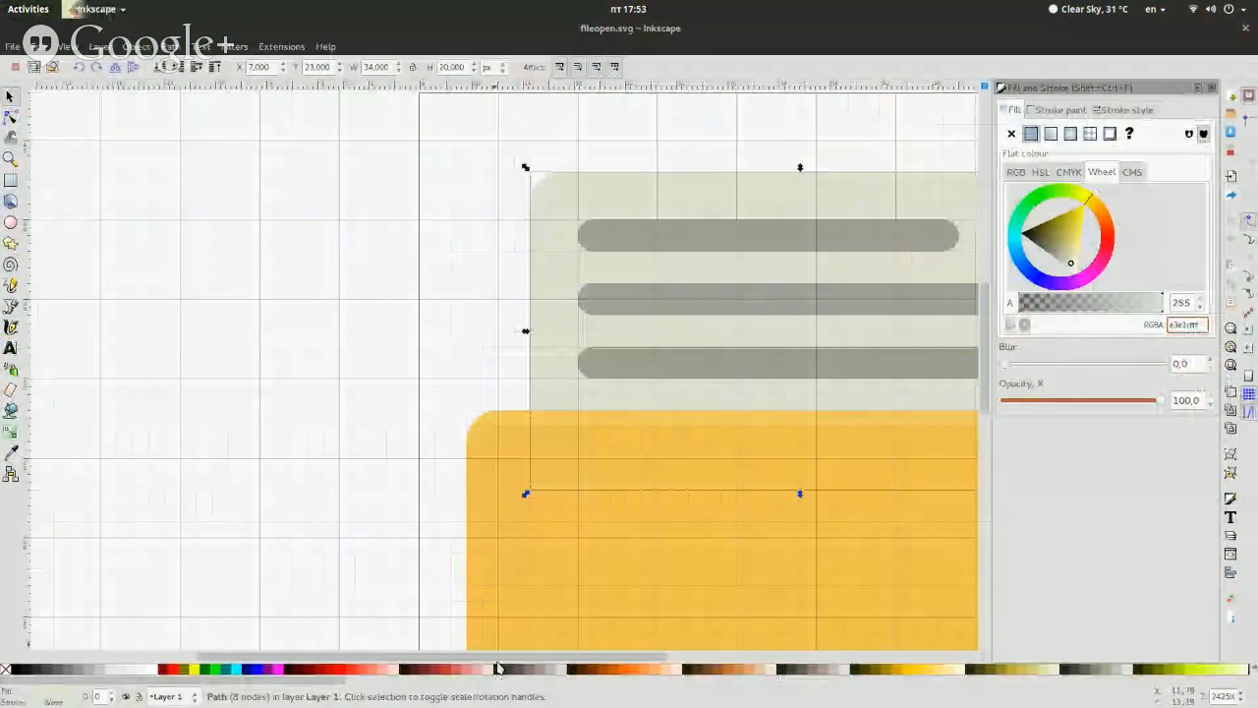
{"action": "left_click_drag", "start_coordinate": [499, 657], "coordinate": [630, 659]}
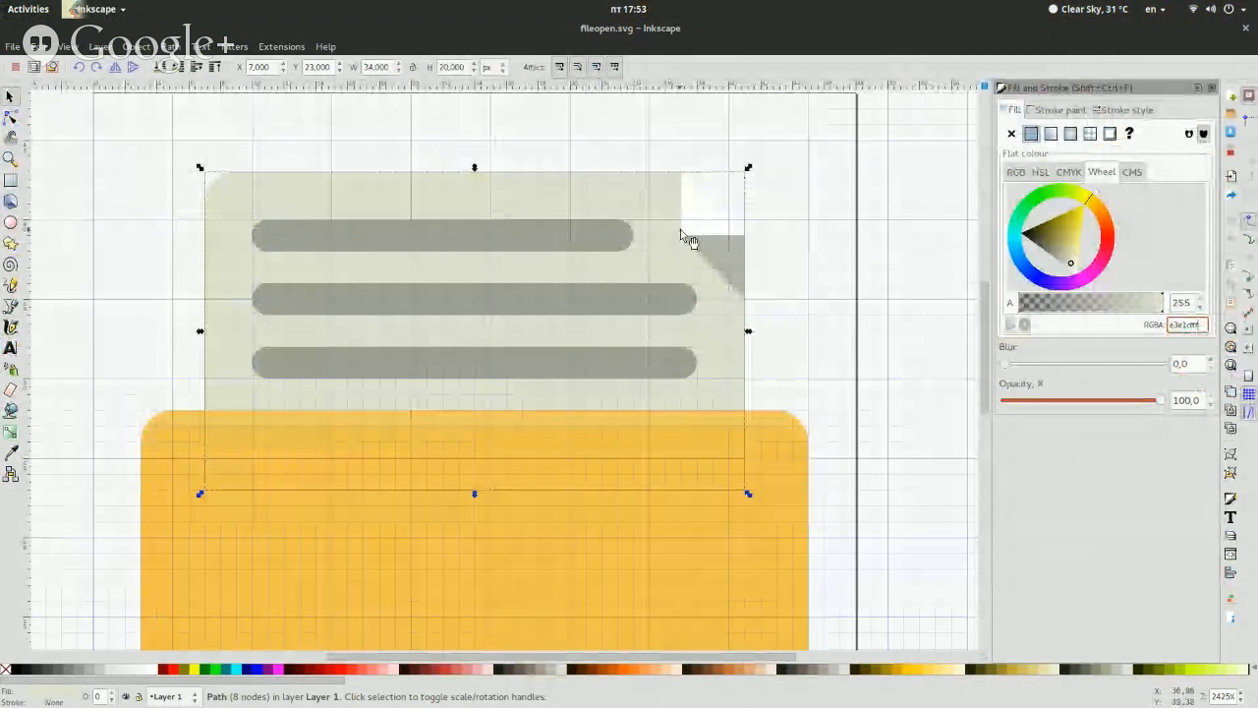
{"action": "key", "text": "super"}
{"action": "left_click", "coordinate": [776, 416]}
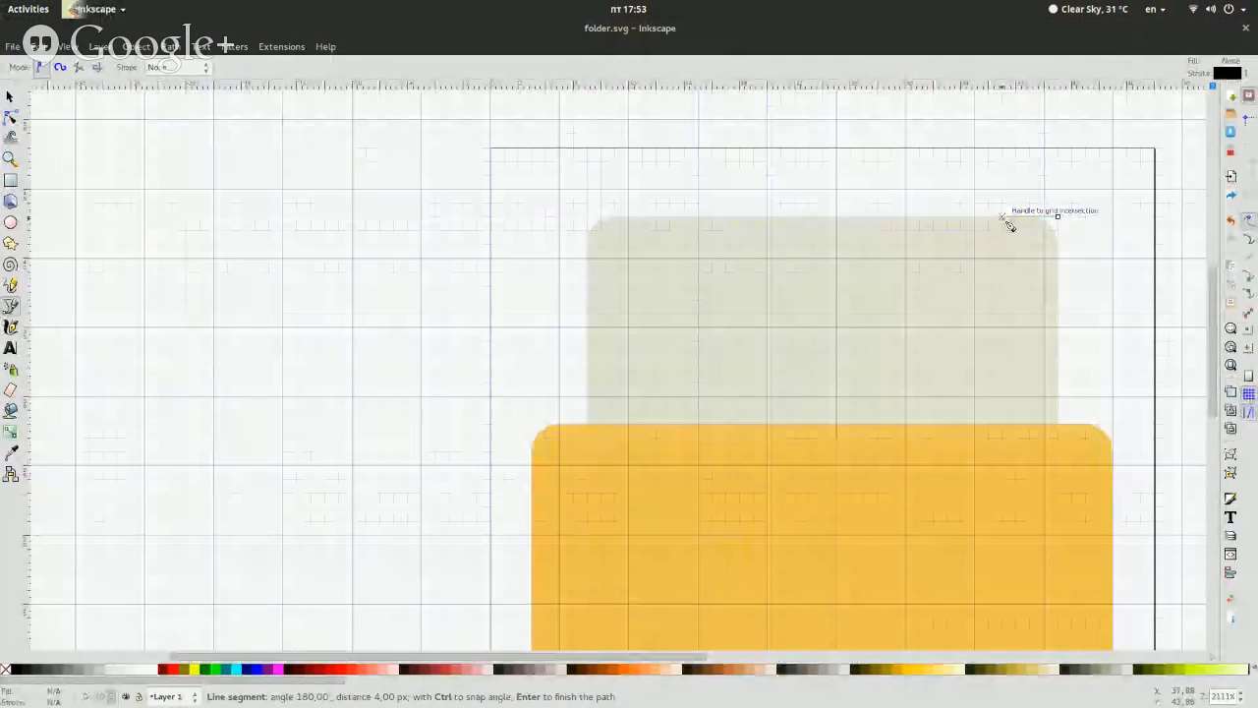
Complete the path as a closed 4 × 4 px square covering the sheet's top-right corner
{"action": "left_click", "coordinate": [1003, 217]}
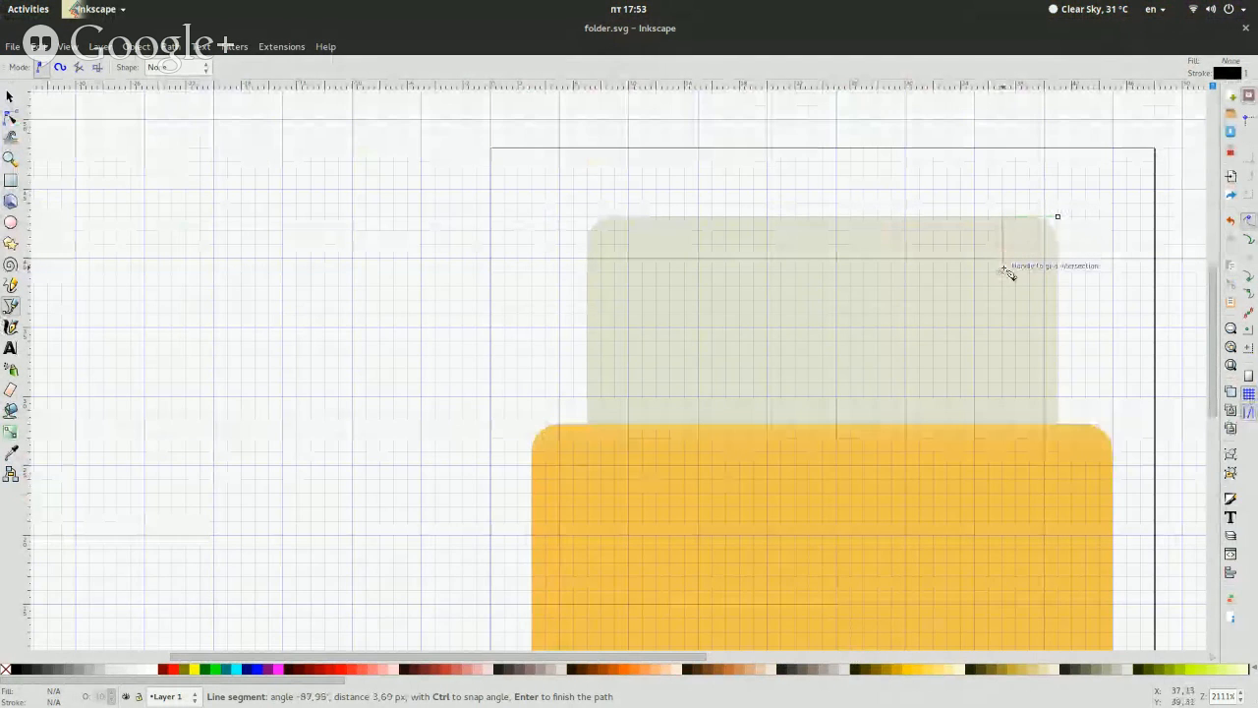
{"action": "left_click", "coordinate": [1003, 270]}
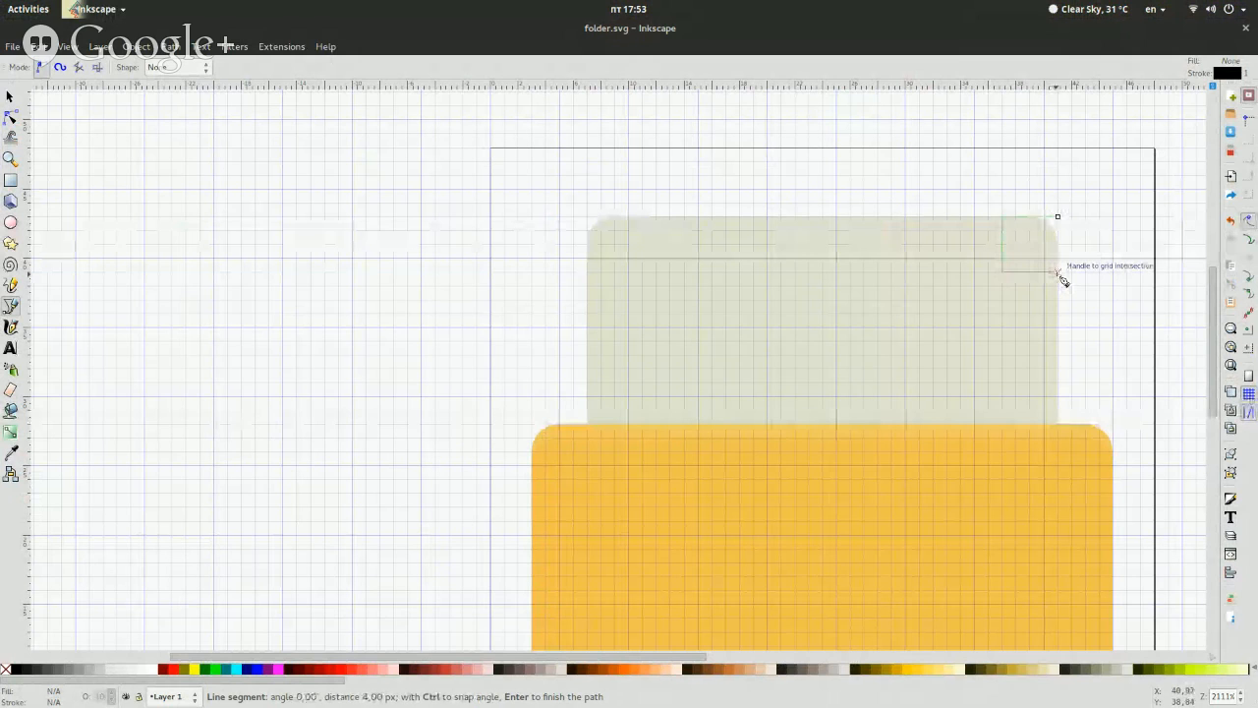
{"action": "left_click", "coordinate": [1058, 271]}
{"action": "left_click", "coordinate": [1057, 217]}
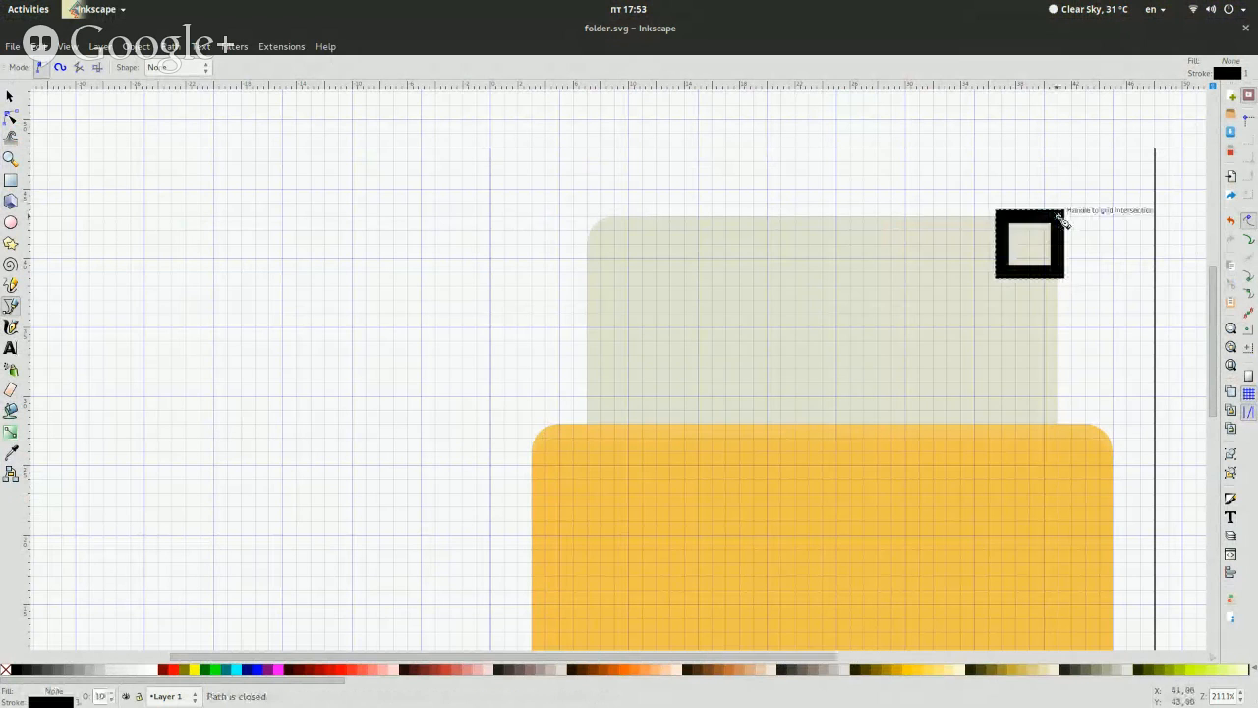
Remove the corner square's stroke and give it a flat white fill
{"action": "key", "text": "ctrl+shift+f"}
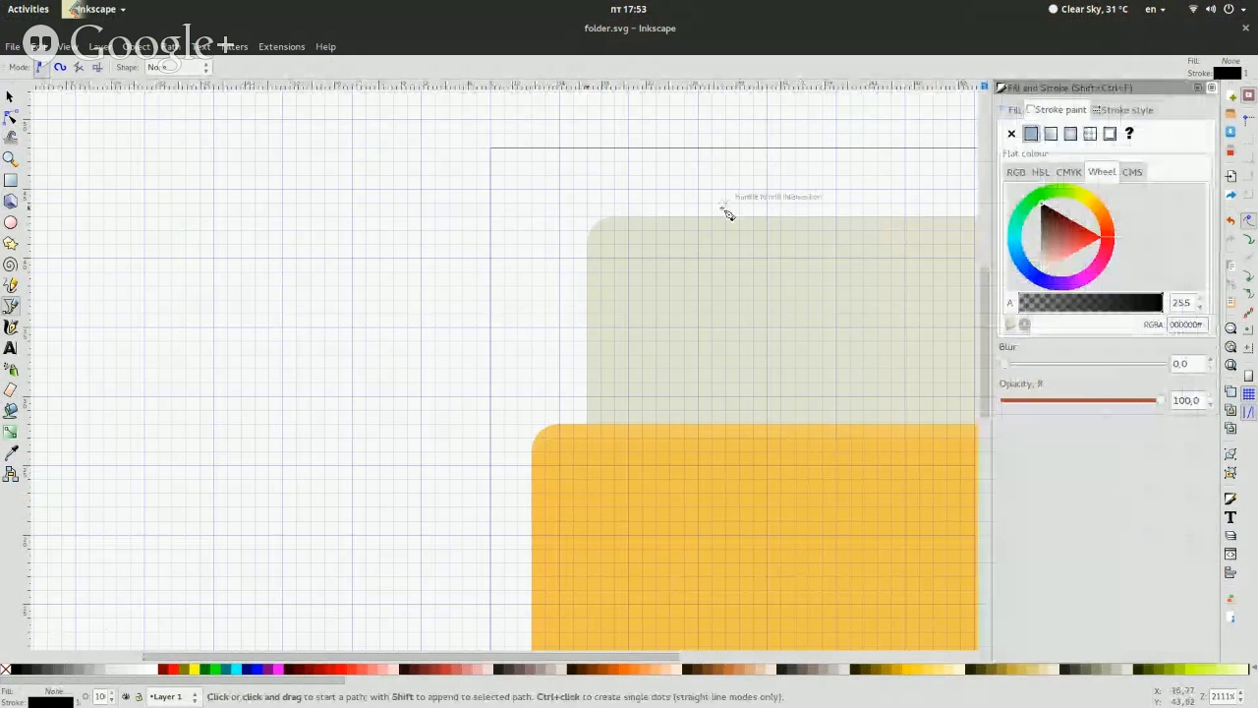
{"action": "left_click", "coordinate": [1015, 109]}
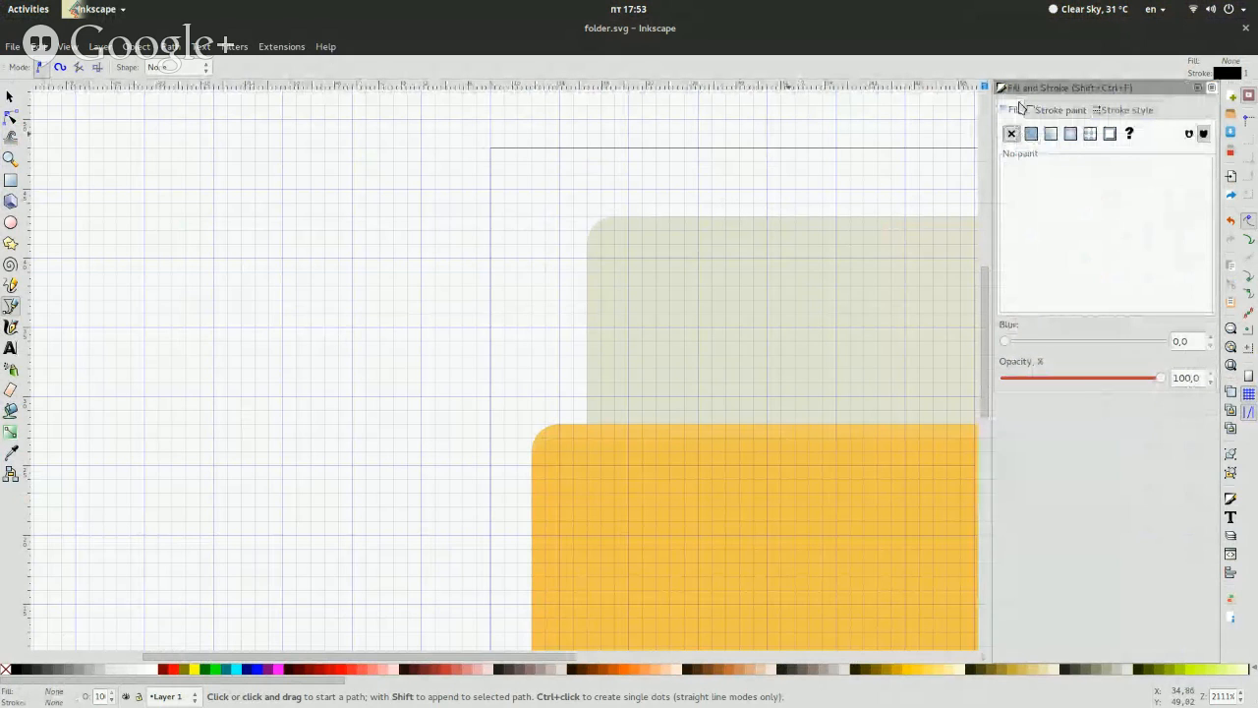
{"action": "left_click", "coordinate": [1031, 134]}
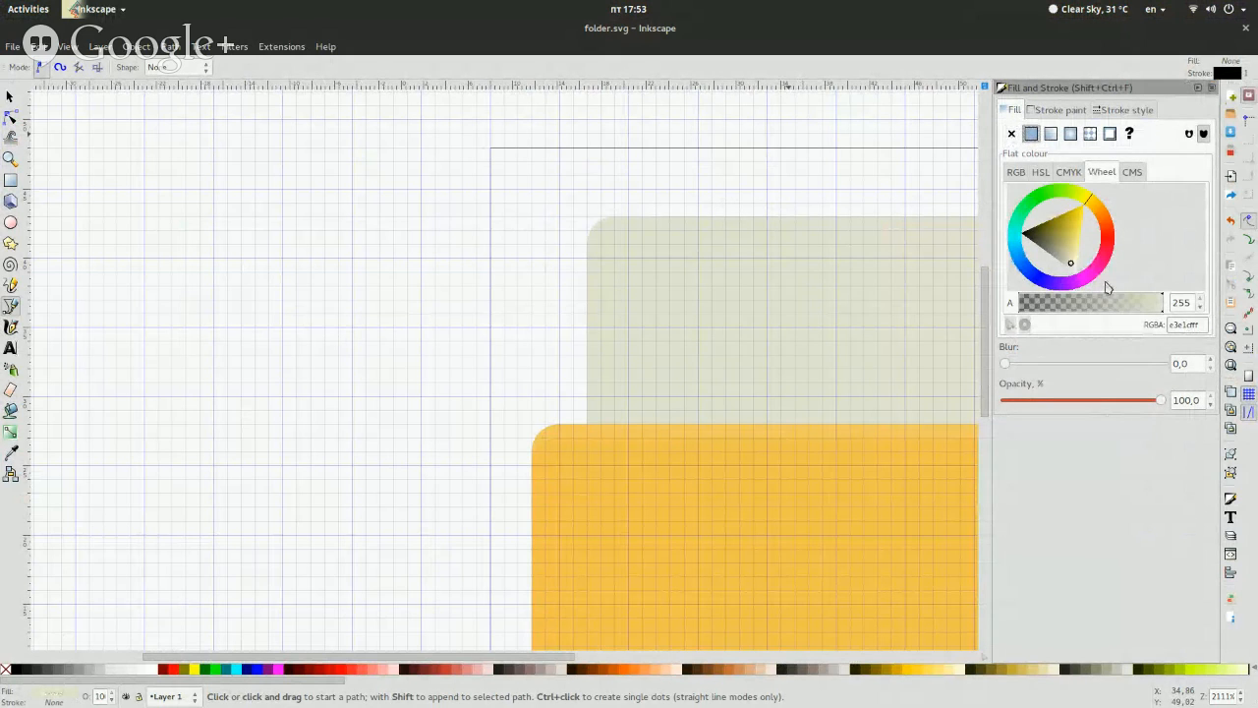
{"action": "type", "text": "fff"}
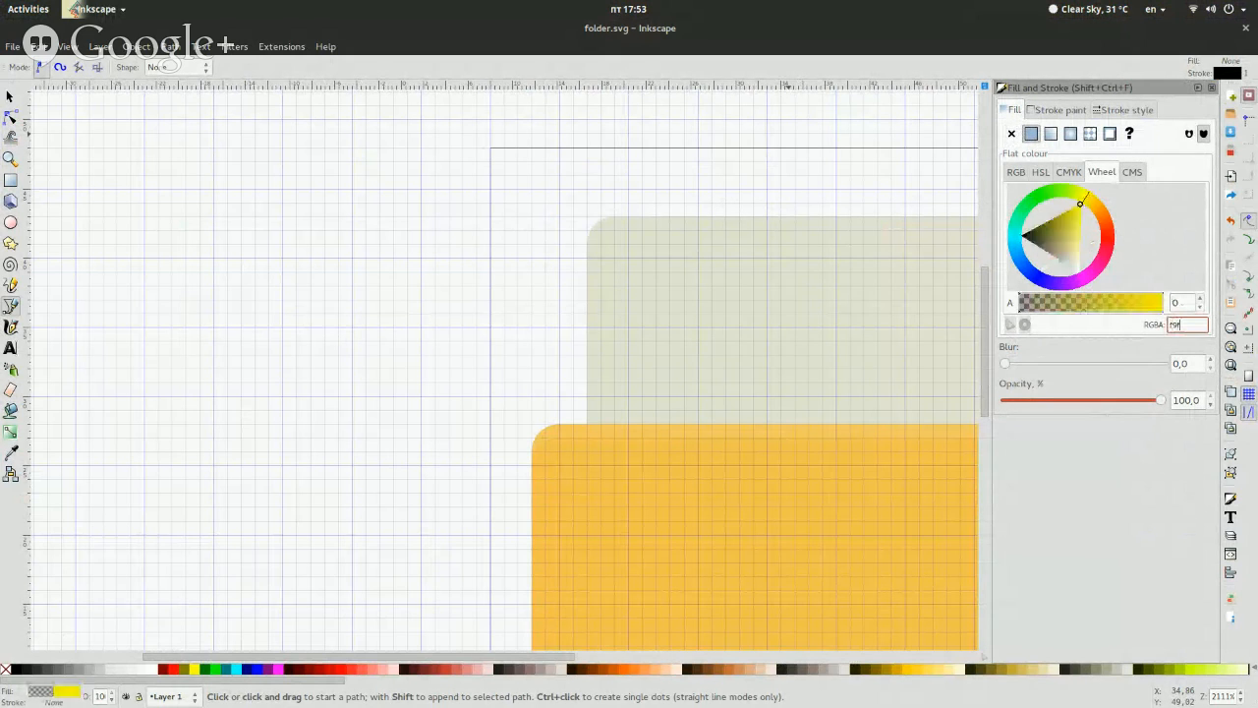
{"action": "type", "text": "ffffffff"}
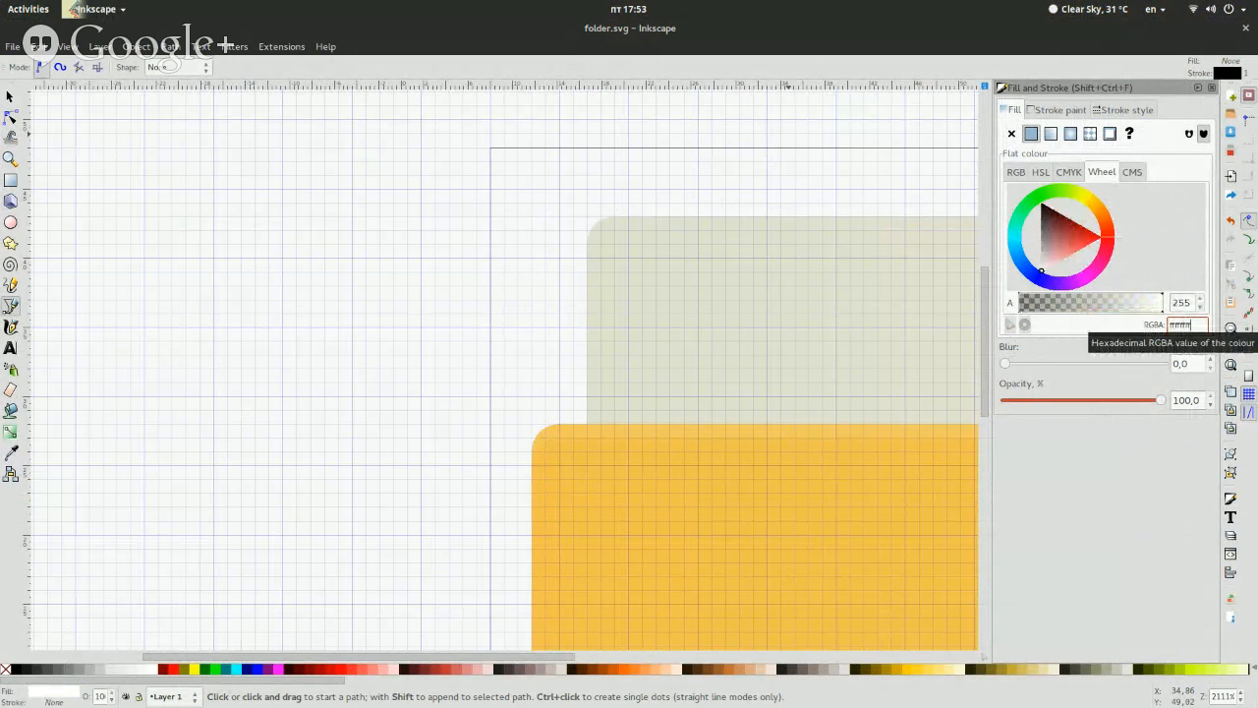
{"action": "left_click", "coordinate": [1212, 89]}
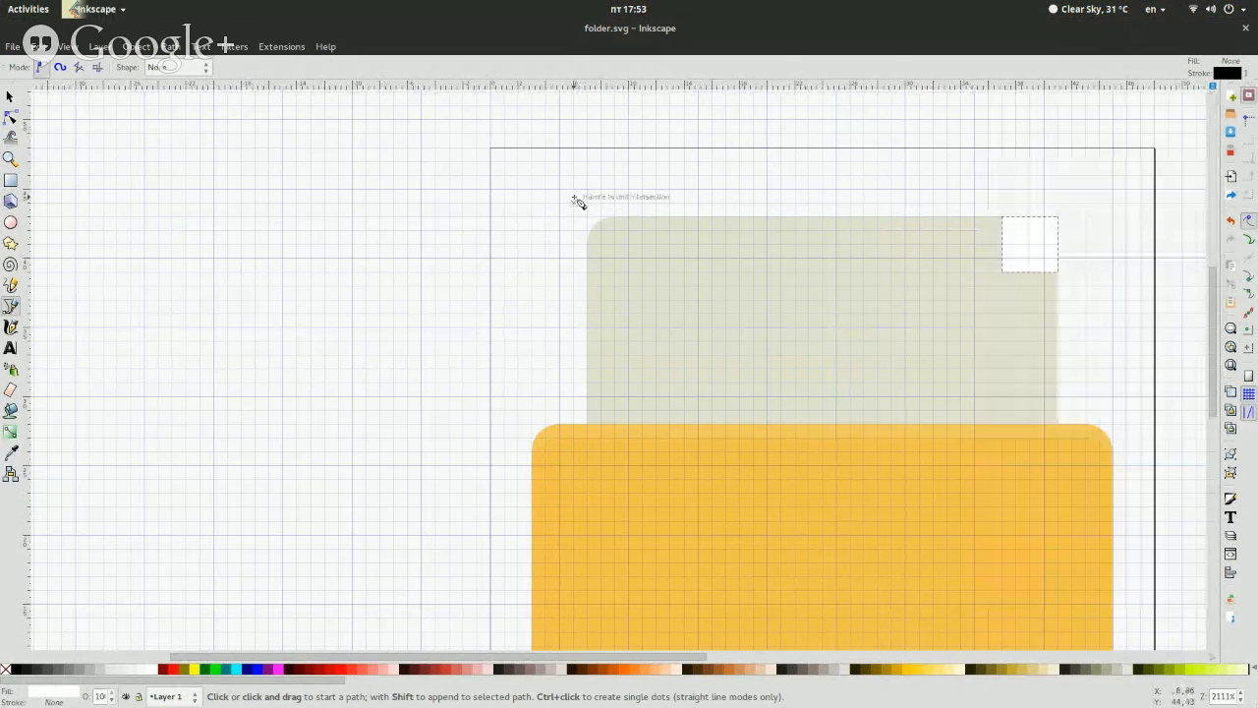
Turn the white square into a triangle by deleting its top-right node and making the segment between the neighbouring nodes a straight line
{"action": "left_click", "coordinate": [8, 95]}
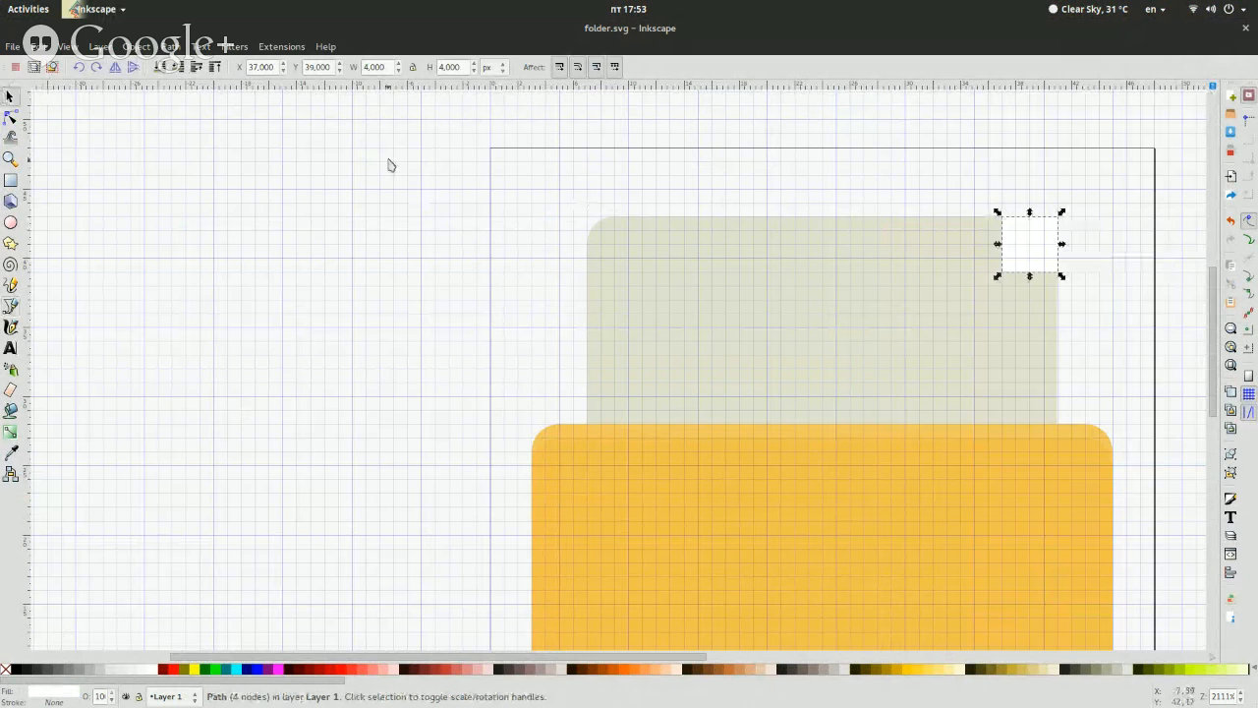
{"action": "left_click", "coordinate": [10, 116]}
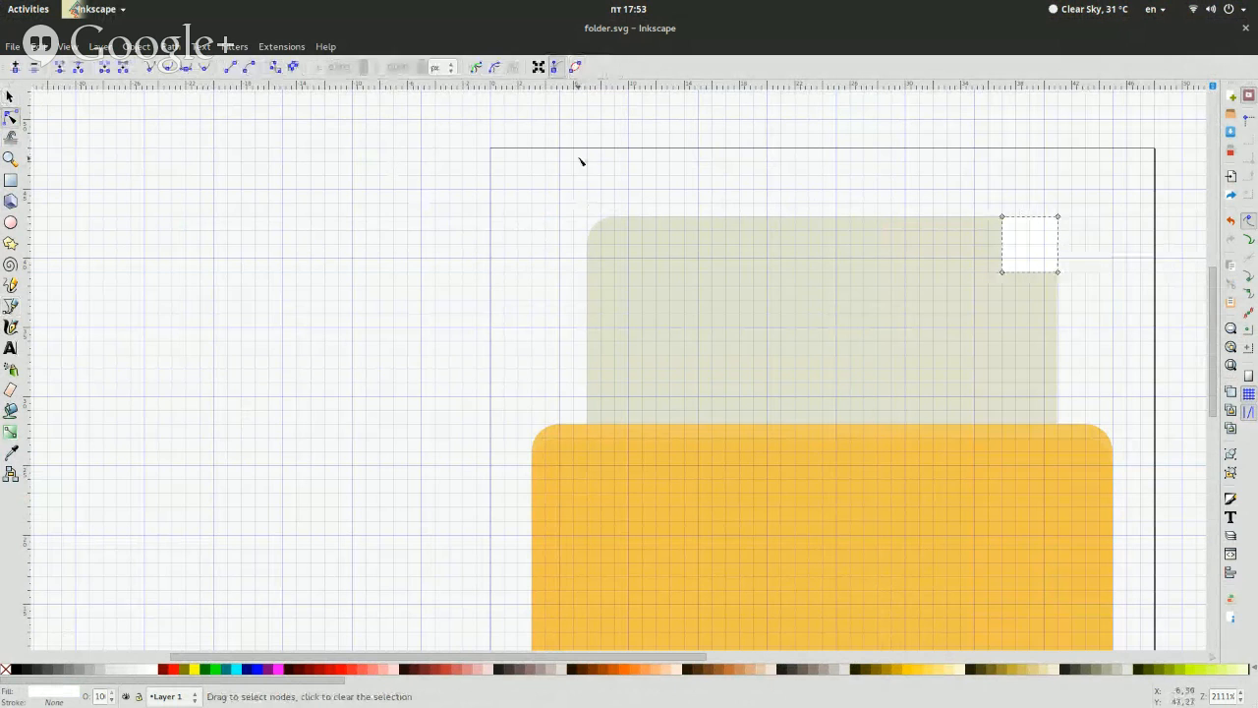
{"action": "left_click", "coordinate": [1058, 217]}
{"action": "key", "text": "Delete"}
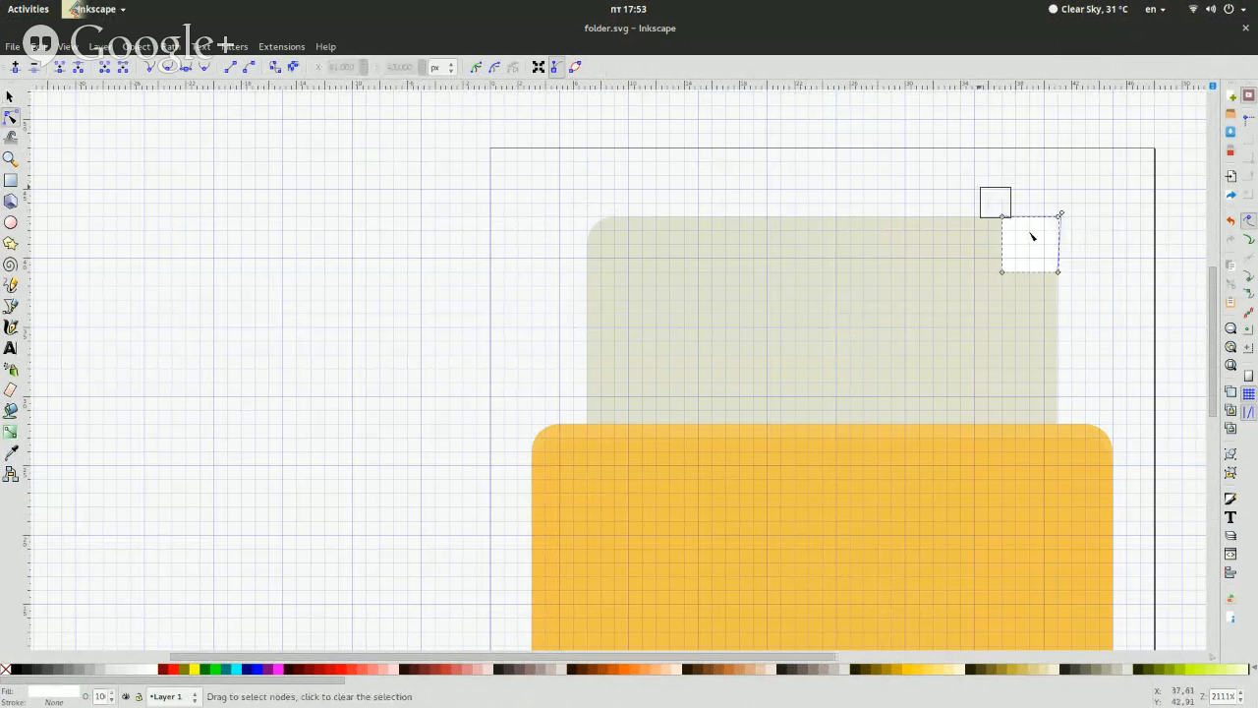
{"action": "left_click_drag", "start_coordinate": [979, 187], "coordinate": [1028, 253]}
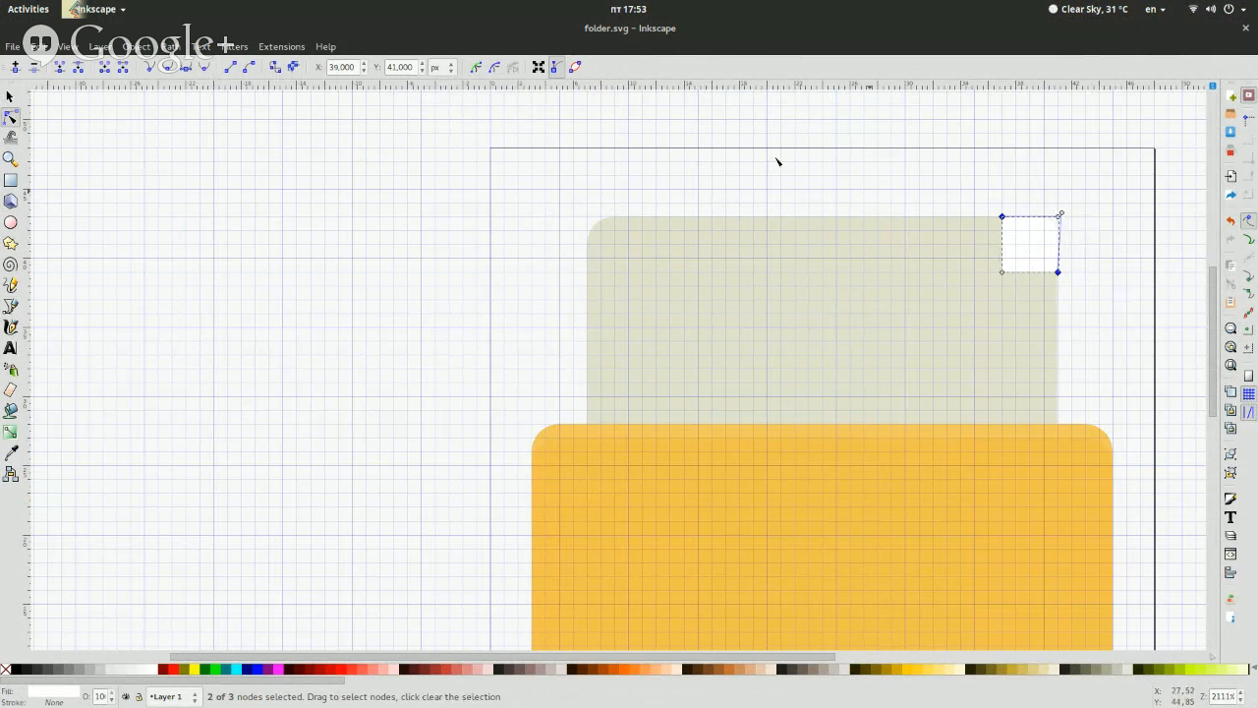
{"action": "left_click", "coordinate": [232, 77]}
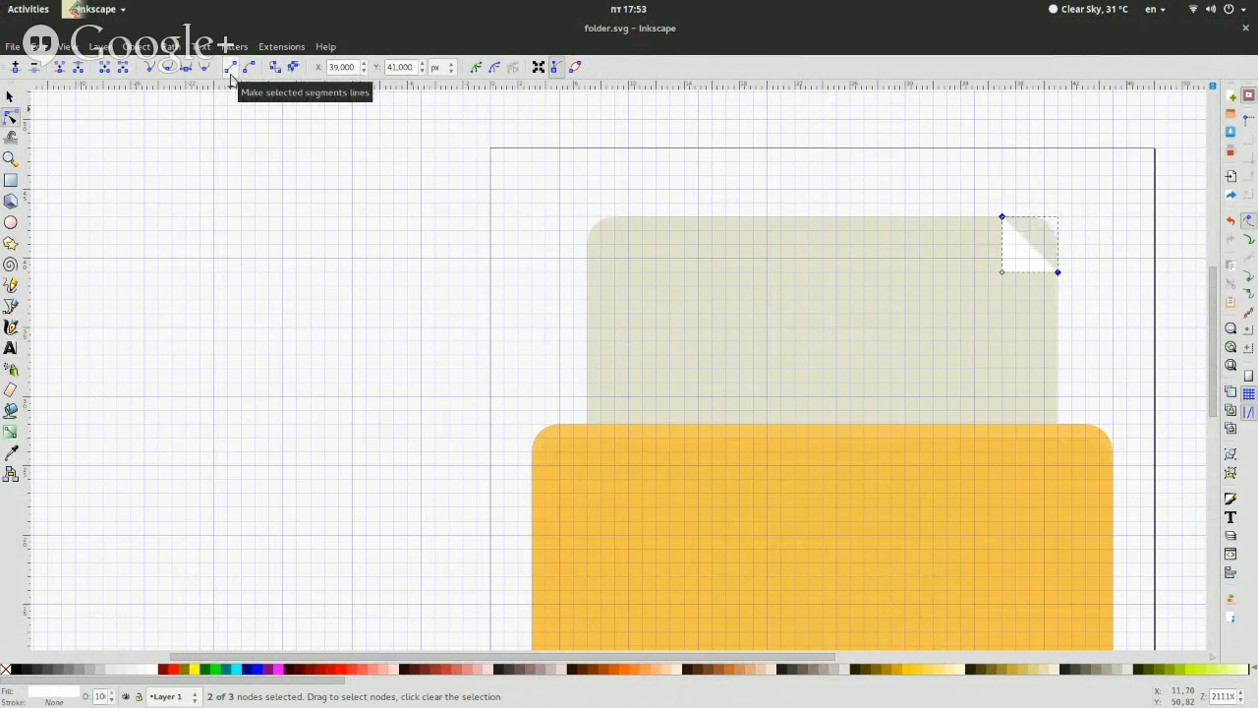
Duplicate the white corner triangle and move the copy 4 px down, directly below the original
{"action": "left_click", "coordinate": [630, 267]}
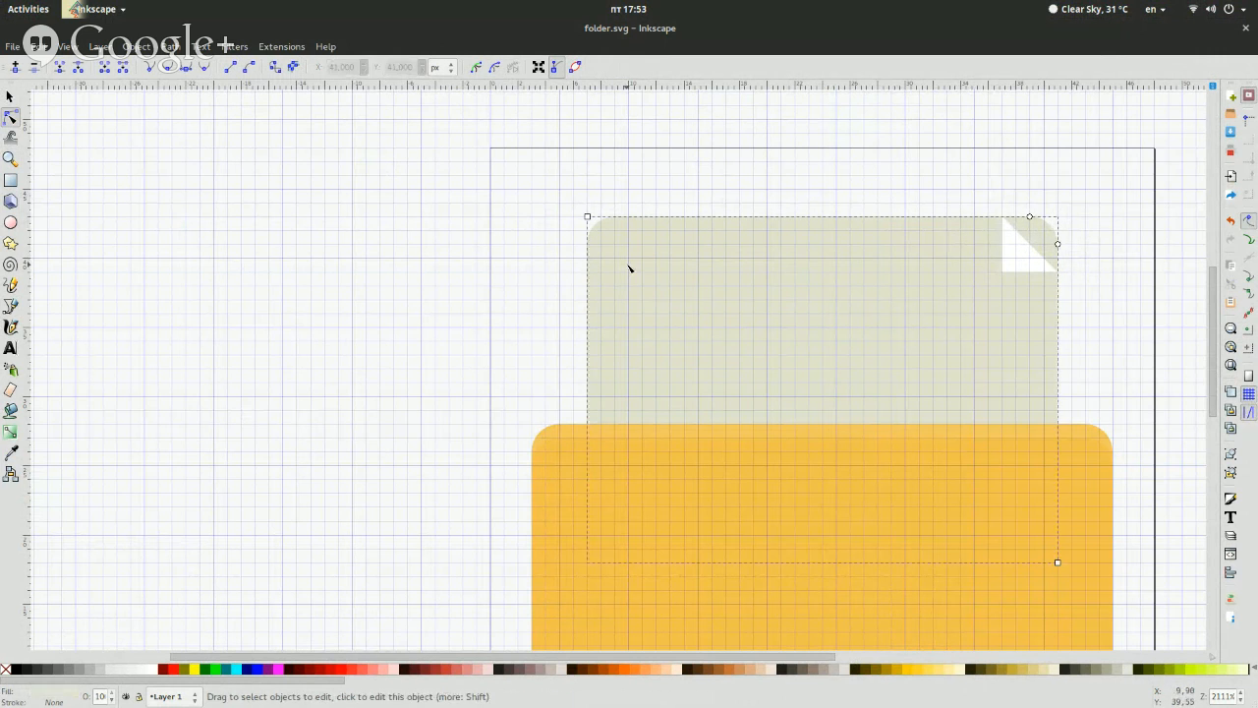
{"action": "left_click", "coordinate": [1021, 270]}
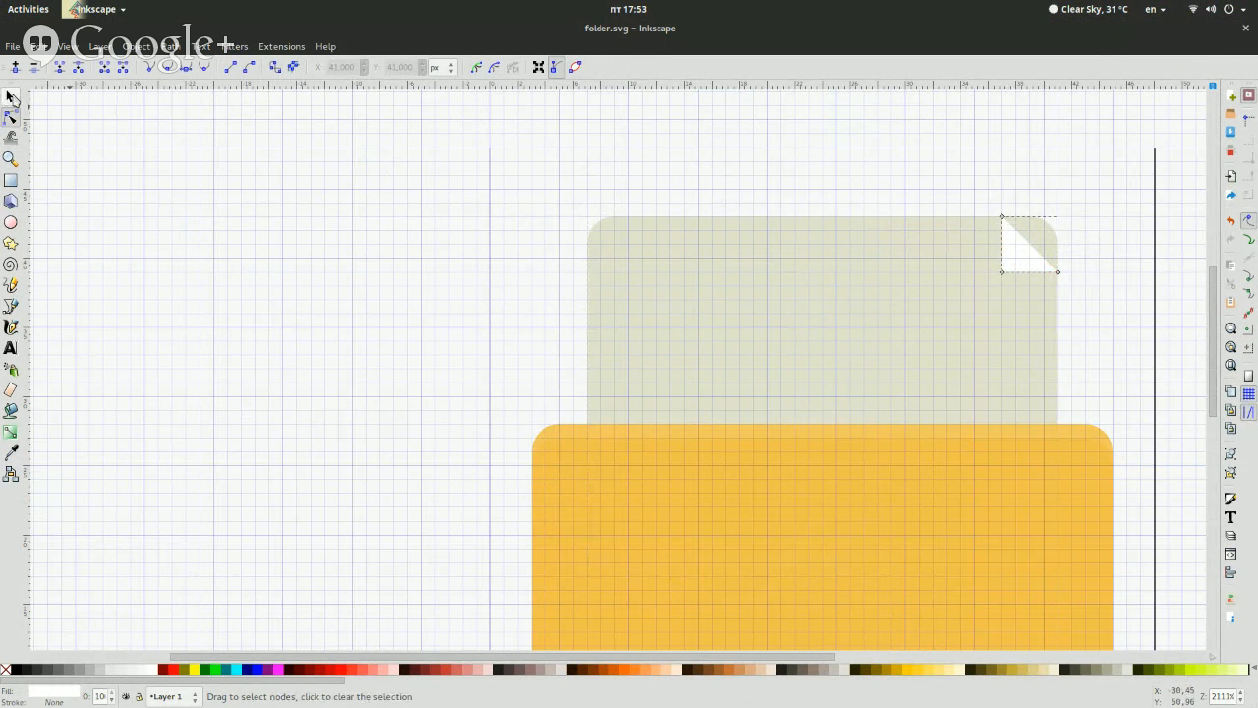
{"action": "left_click", "coordinate": [12, 97]}
{"action": "left_click", "coordinate": [138, 300]}
{"action": "left_click", "coordinate": [1029, 261]}
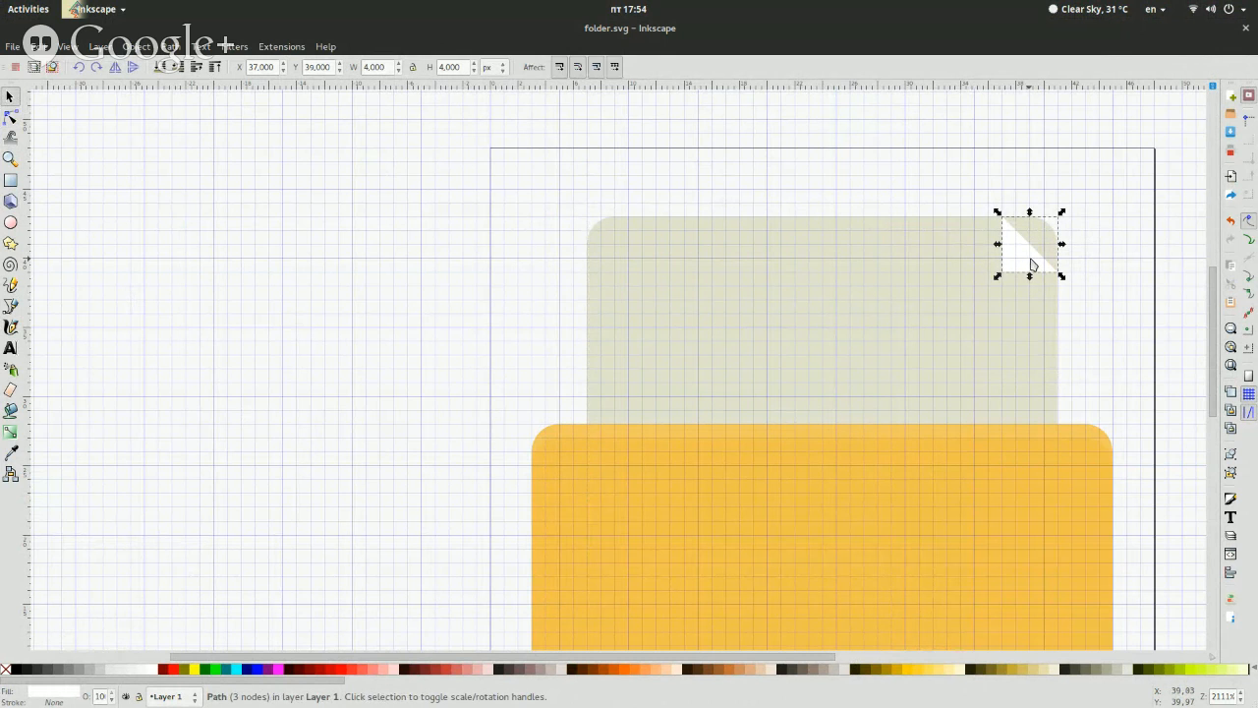
{"action": "key", "text": "ctrl+d"}
{"action": "key", "text": "Down"}
{"action": "key", "text": "Down"}
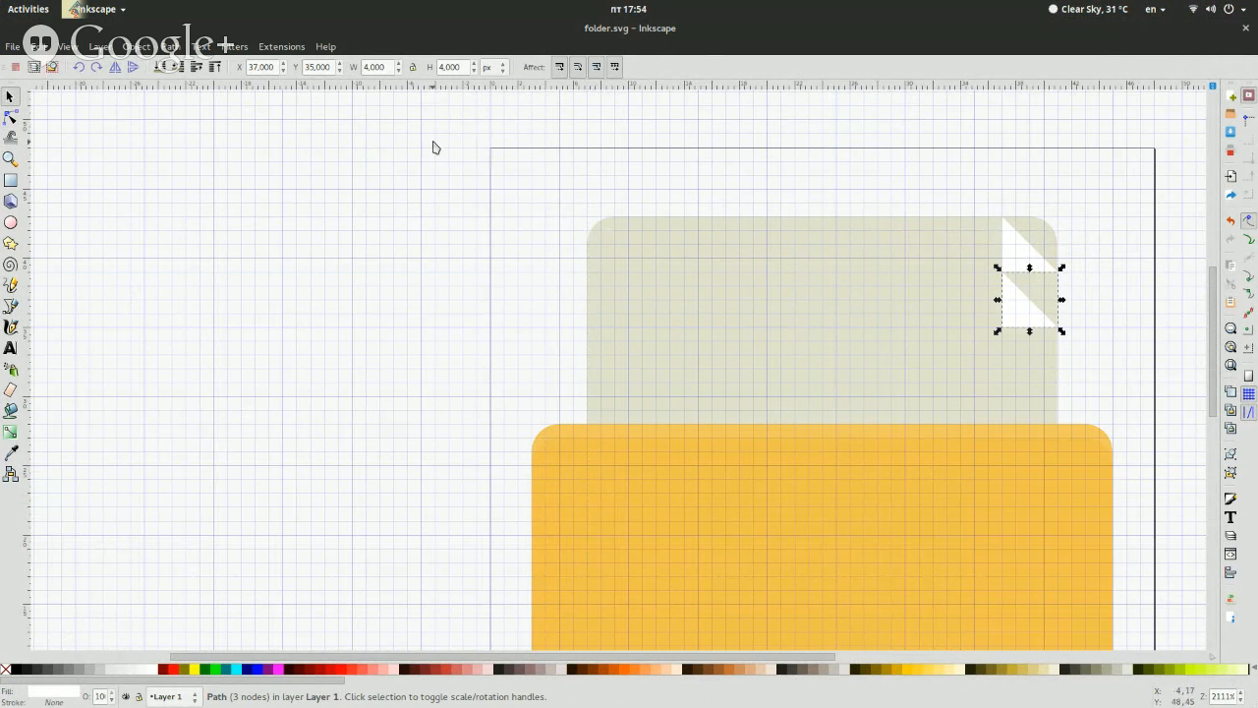
Flip the duplicated triangle vertically and rotate it 90° clockwise
{"action": "left_click", "coordinate": [136, 71]}
{"action": "left_click", "coordinate": [96, 71]}
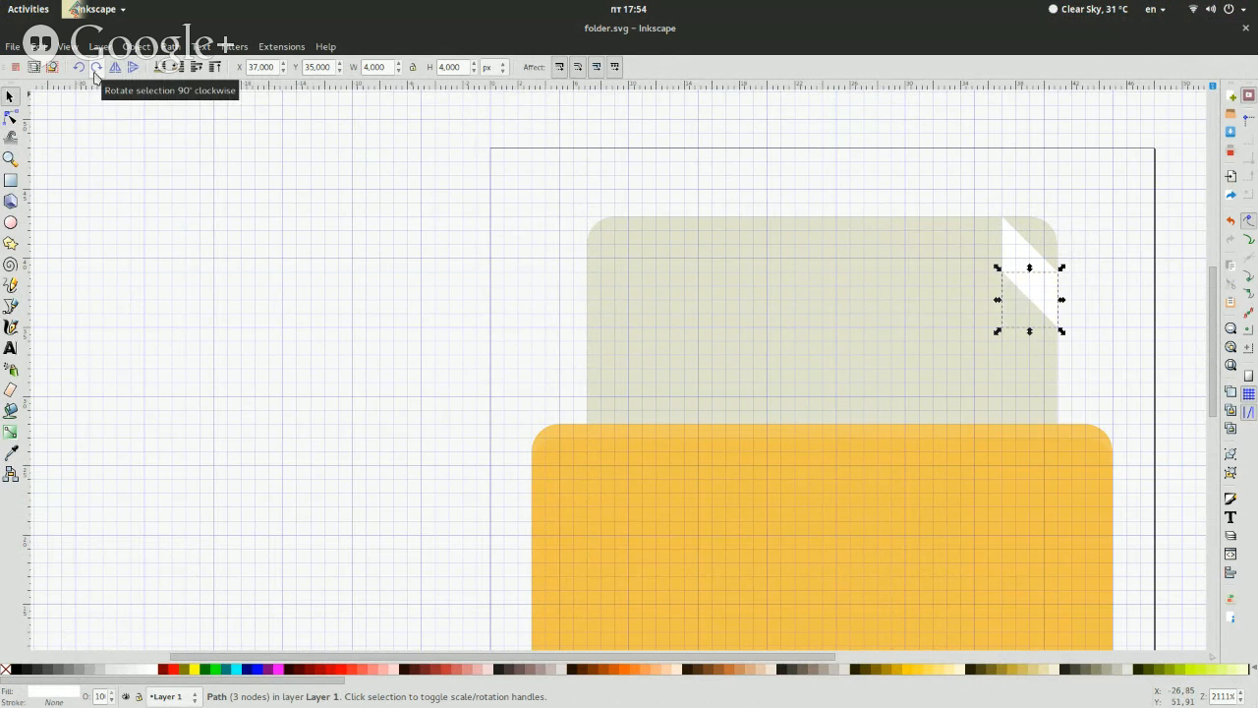
{"action": "left_click", "coordinate": [411, 321]}
Change the lower triangle's fill to black, RGBA 000000ff
{"action": "left_click", "coordinate": [1024, 313]}
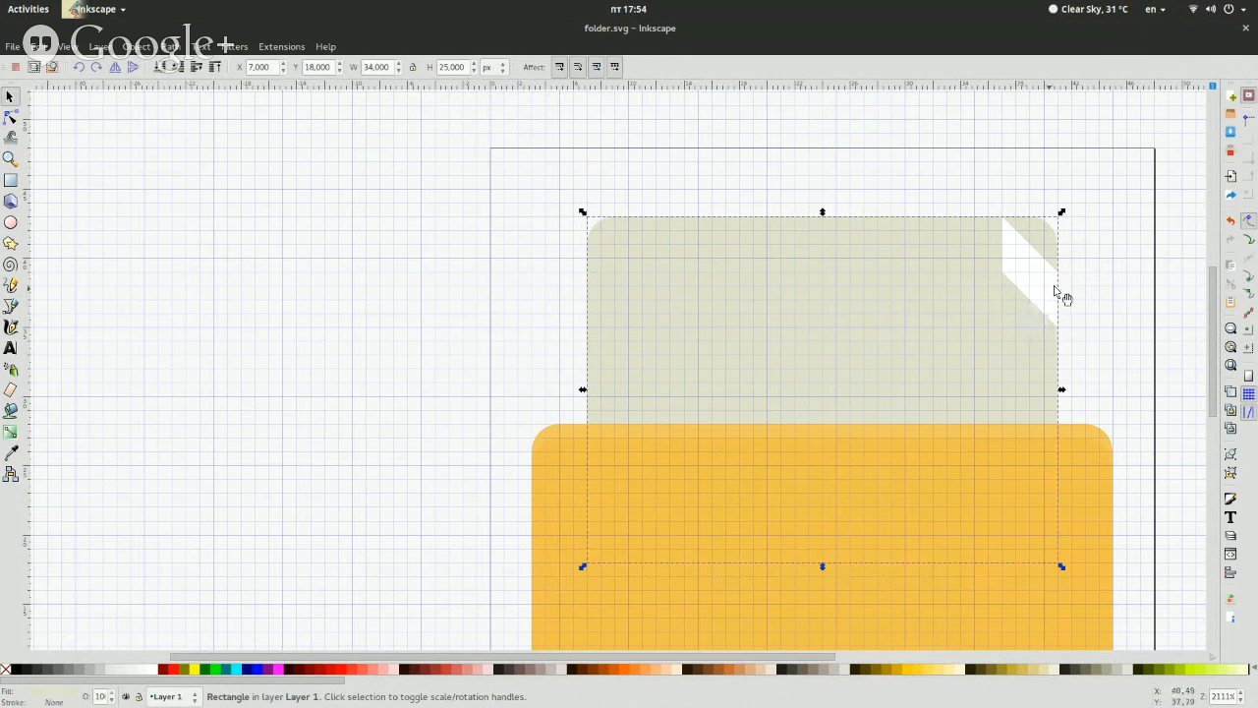
{"action": "left_click", "coordinate": [1058, 291]}
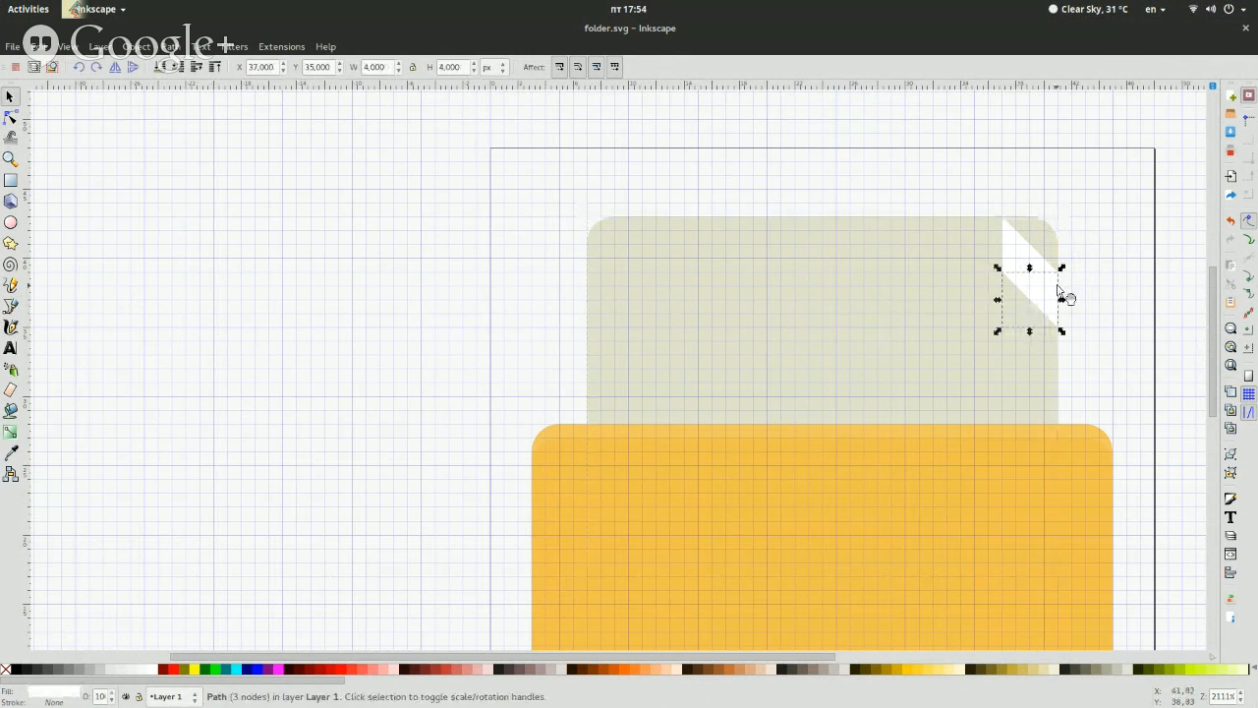
{"action": "left_click", "coordinate": [51, 694]}
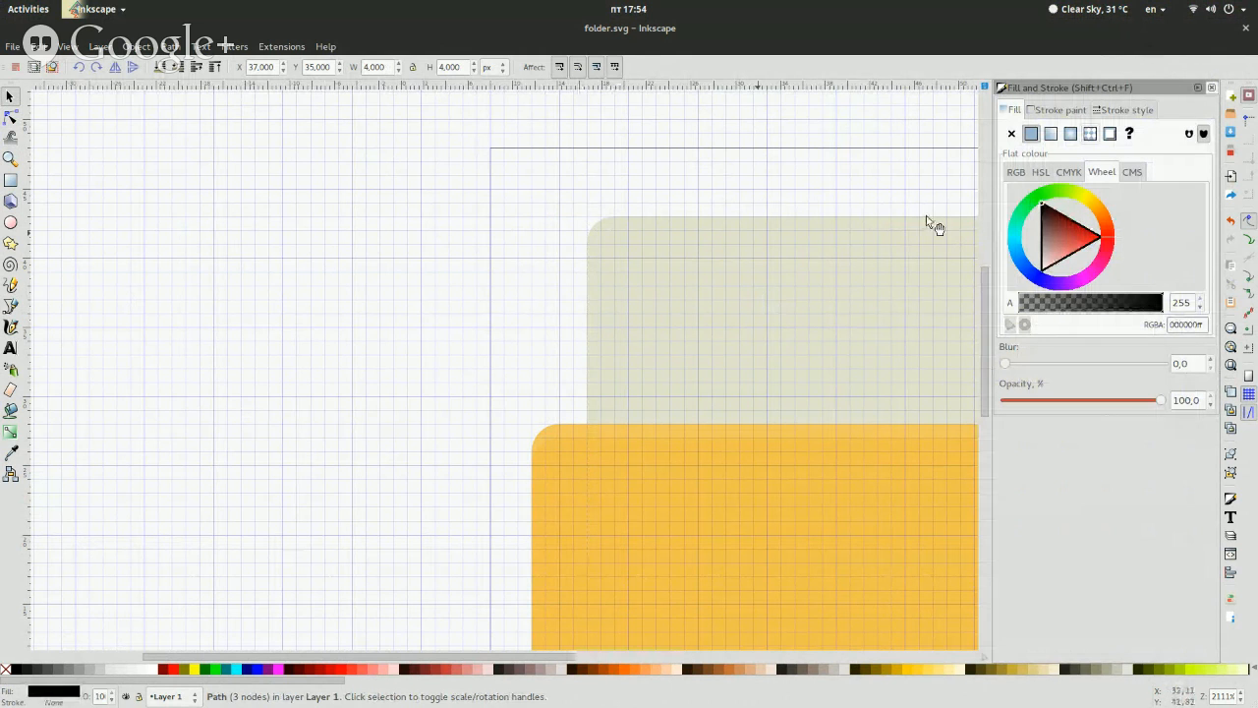
{"action": "left_click_drag", "start_coordinate": [562, 656], "coordinate": [724, 654]}
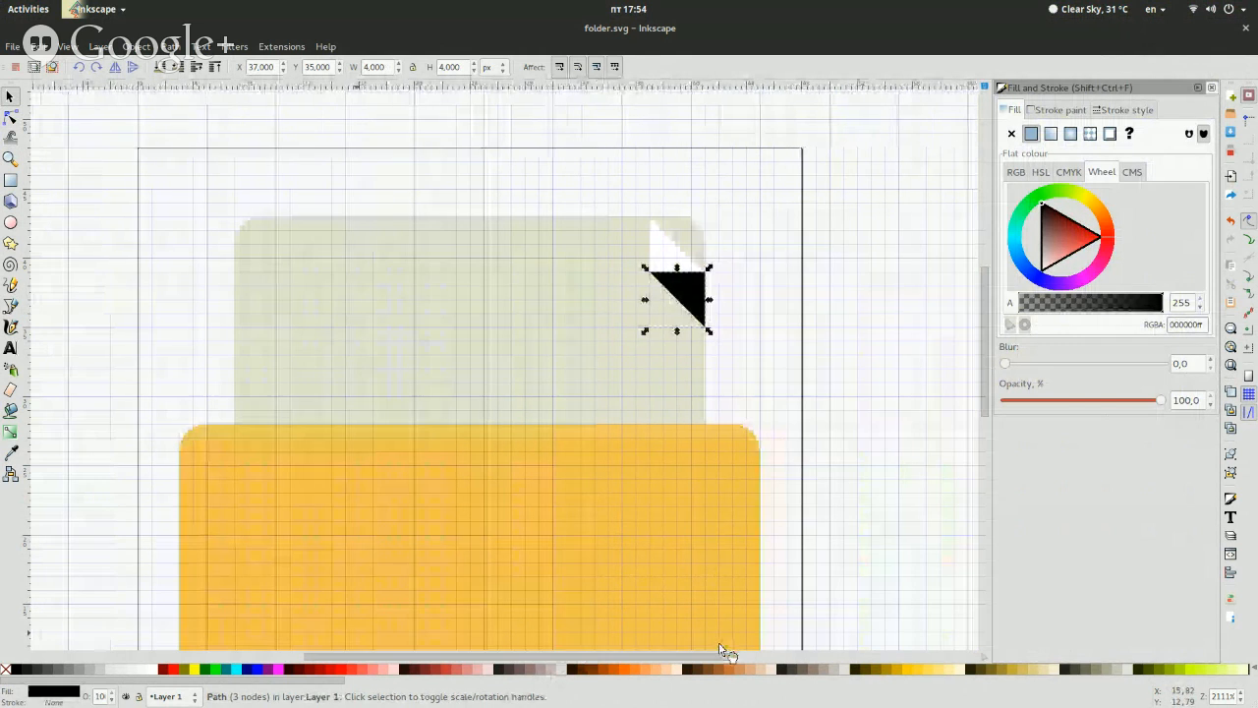
Set the opacity of the black triangle below the white corner fold to 20%
{"action": "left_click_drag", "start_coordinate": [1185, 402], "coordinate": [1085, 405]}
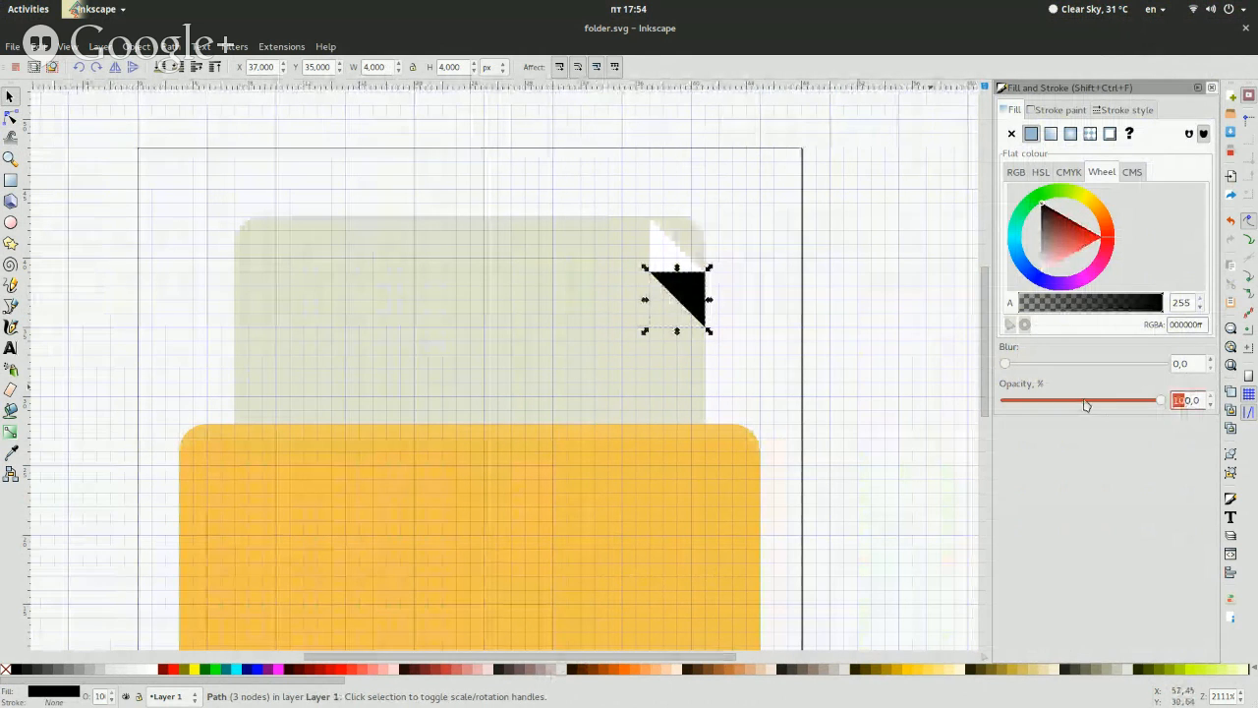
{"action": "type", "text": "20"}
{"action": "key", "text": "BackSpace"}
{"action": "key", "text": "Return"}
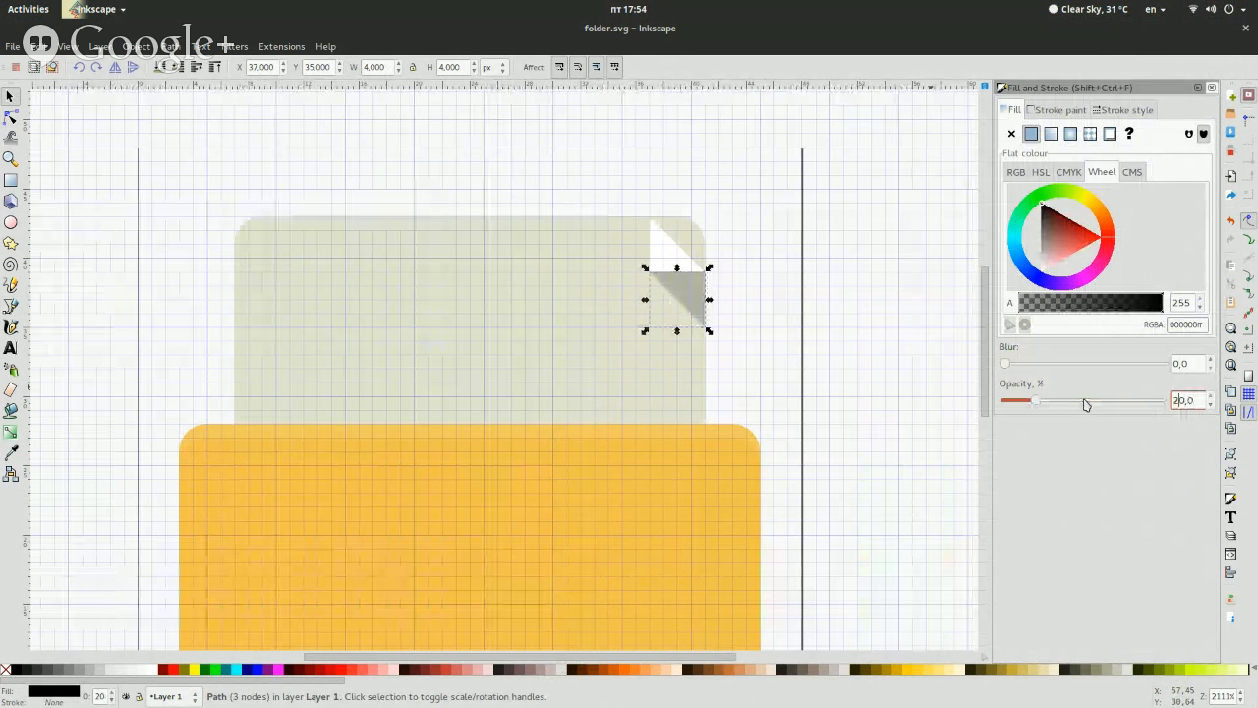
{"action": "left_click", "coordinate": [1209, 88]}
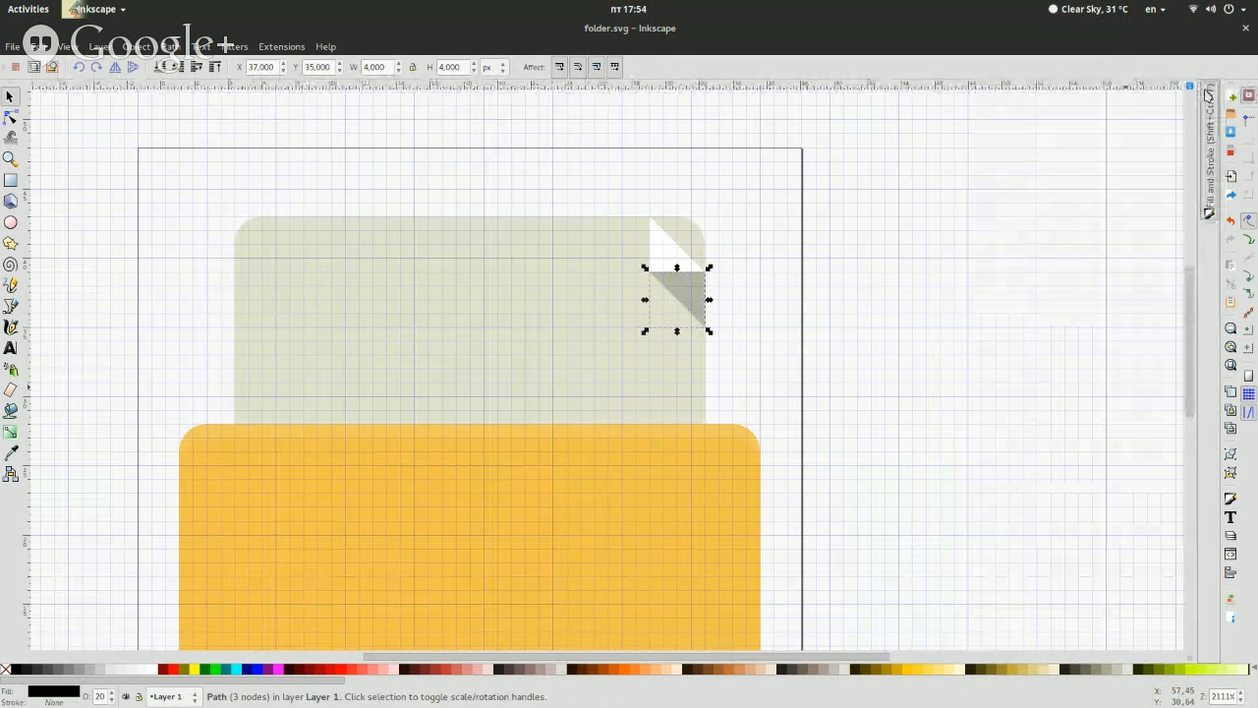
{"action": "left_click", "coordinate": [845, 301]}
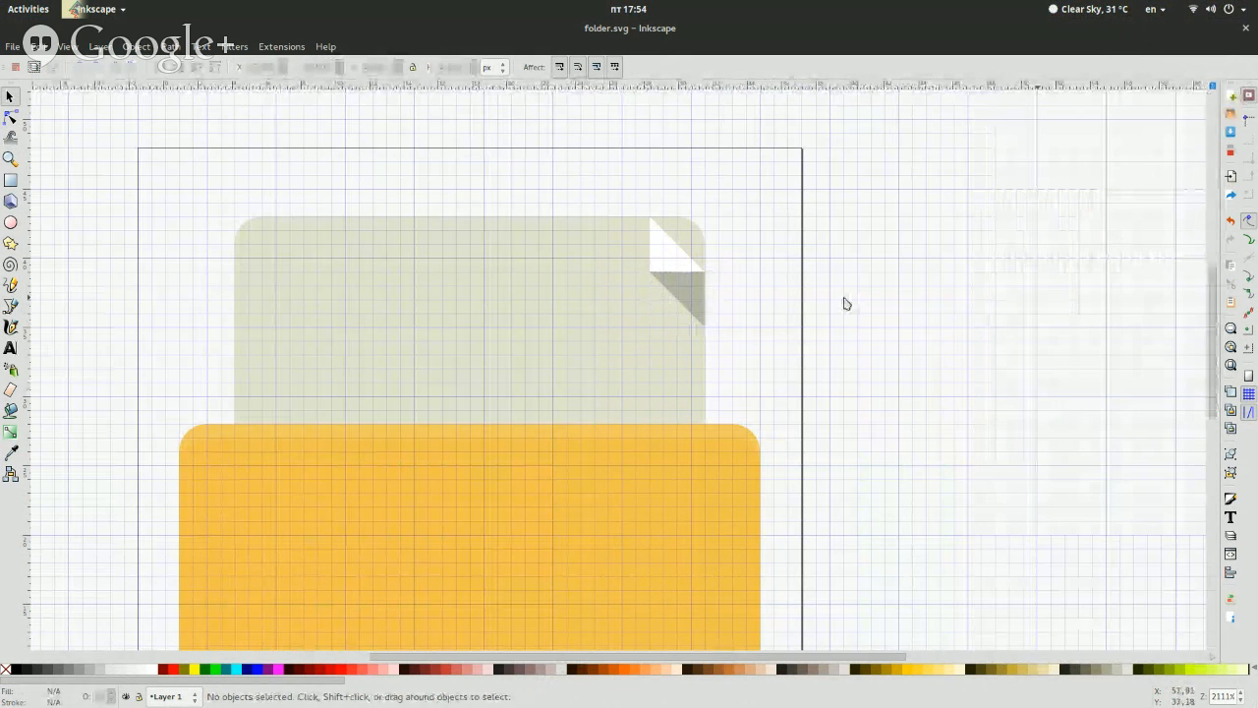
Draw a closed Bezier path along the white fold's diagonal and around the outside of the sheet's upper-right corner
{"action": "key", "text": "super"}
{"action": "key", "text": "super"}
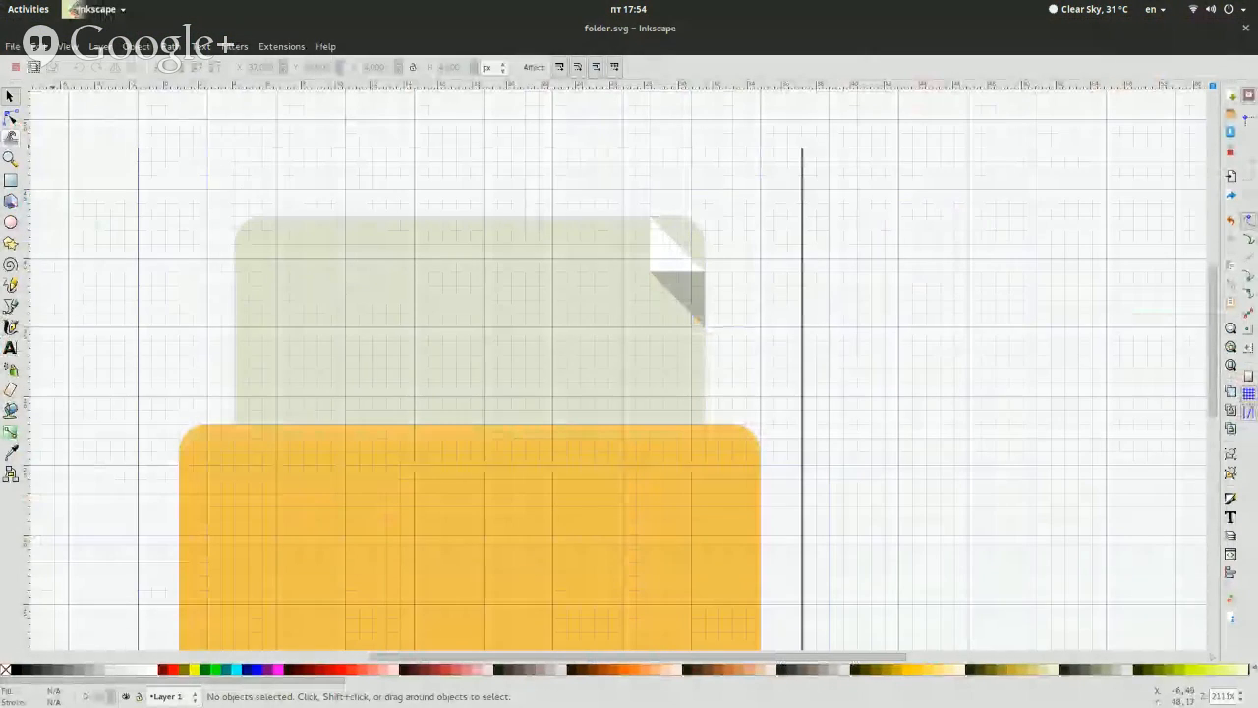
{"action": "left_click", "coordinate": [10, 116]}
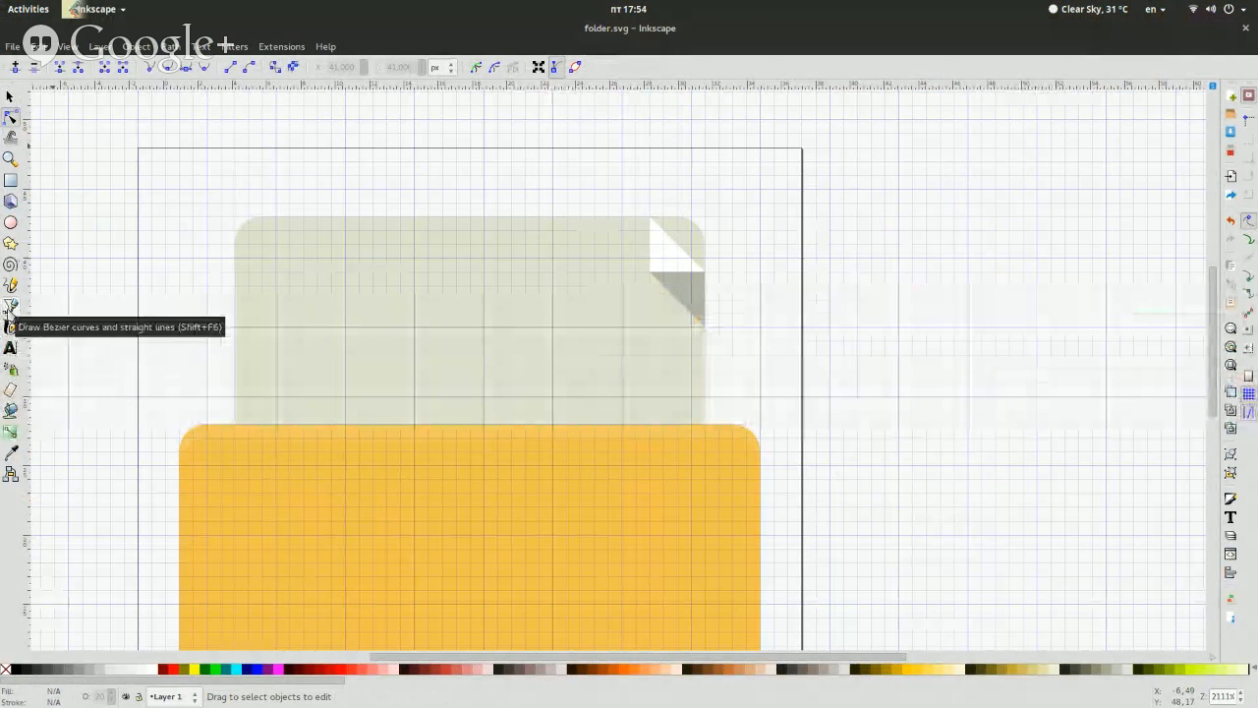
{"action": "left_click", "coordinate": [10, 307]}
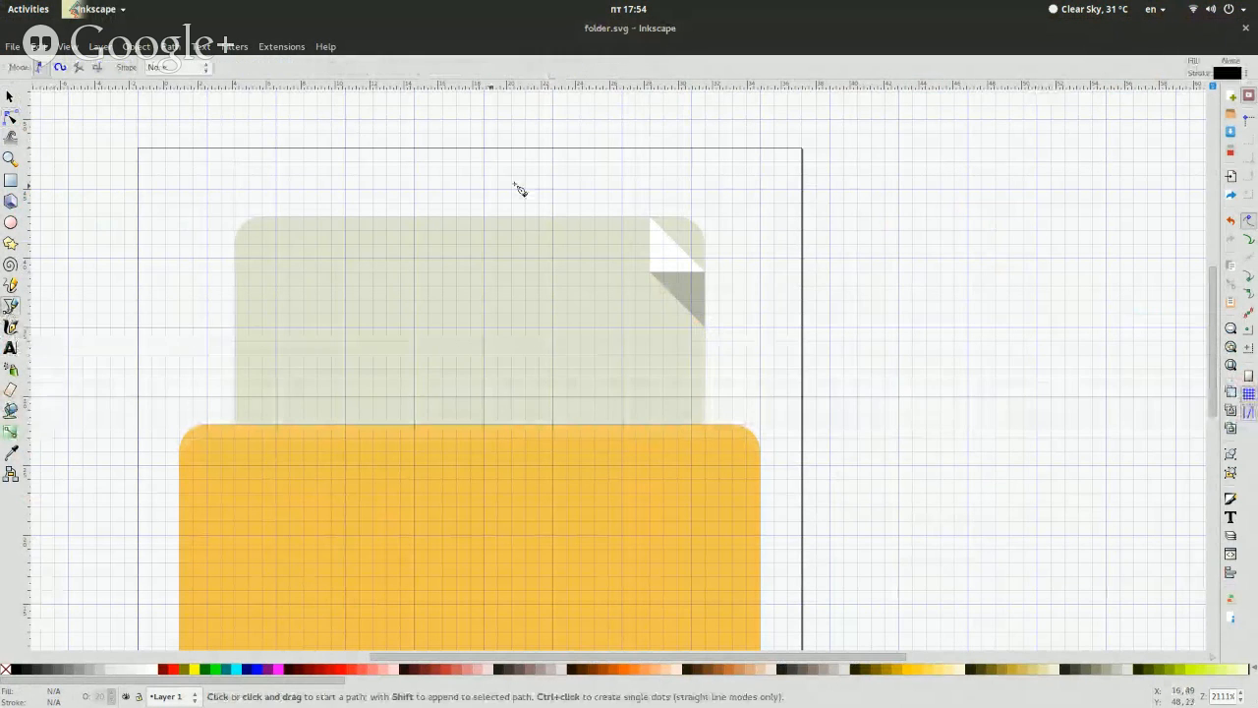
{"action": "left_click", "coordinate": [648, 216]}
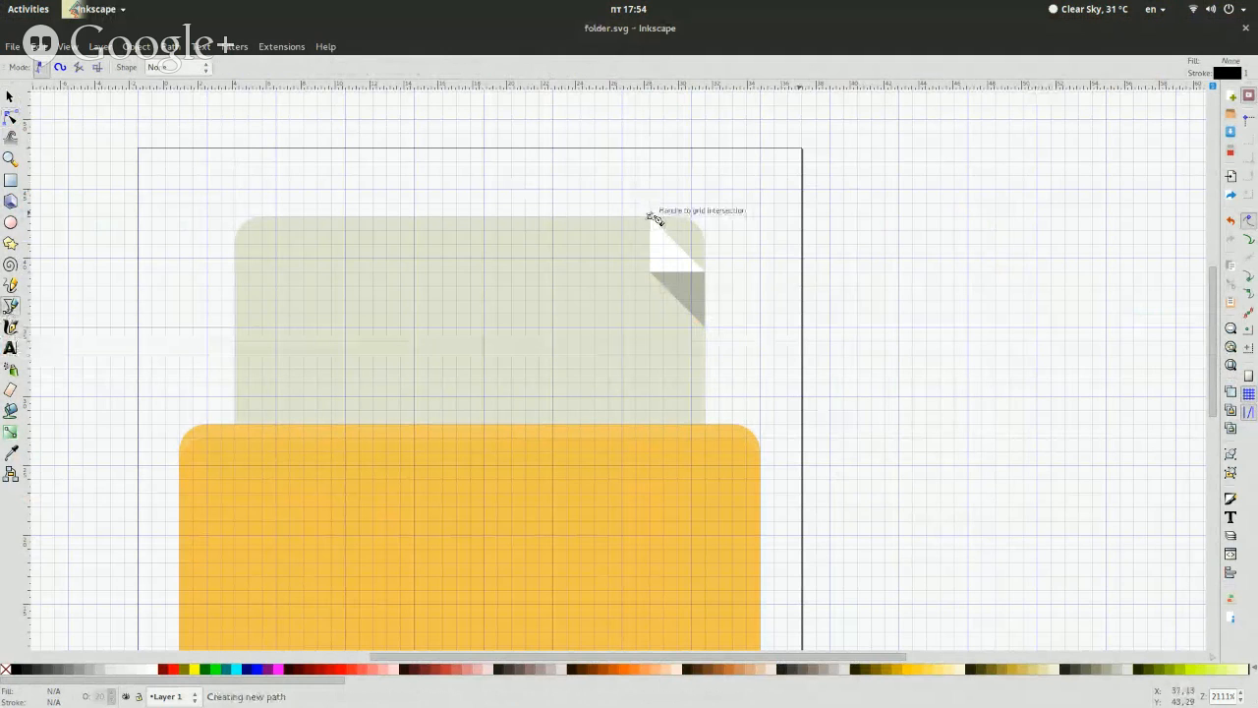
{"action": "left_click", "coordinate": [705, 271]}
{"action": "left_click", "coordinate": [746, 272]}
{"action": "left_click", "coordinate": [760, 188]}
{"action": "left_click", "coordinate": [704, 176]}
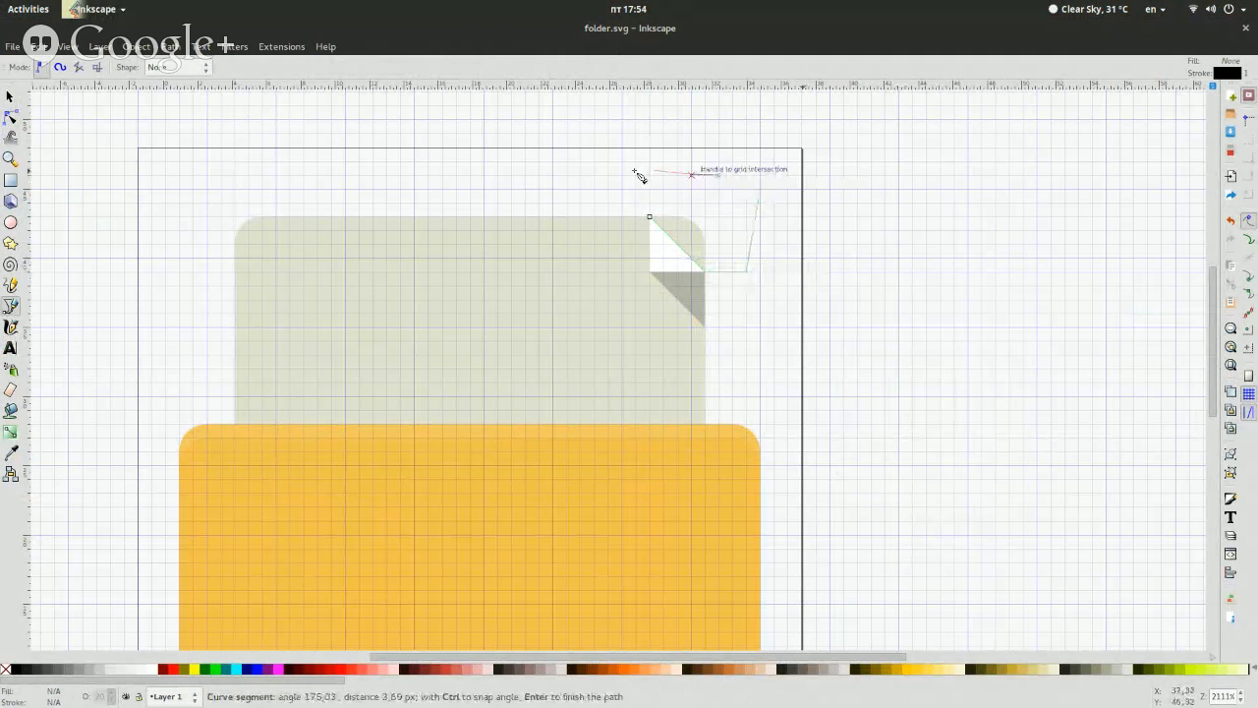
{"action": "left_click", "coordinate": [566, 176]}
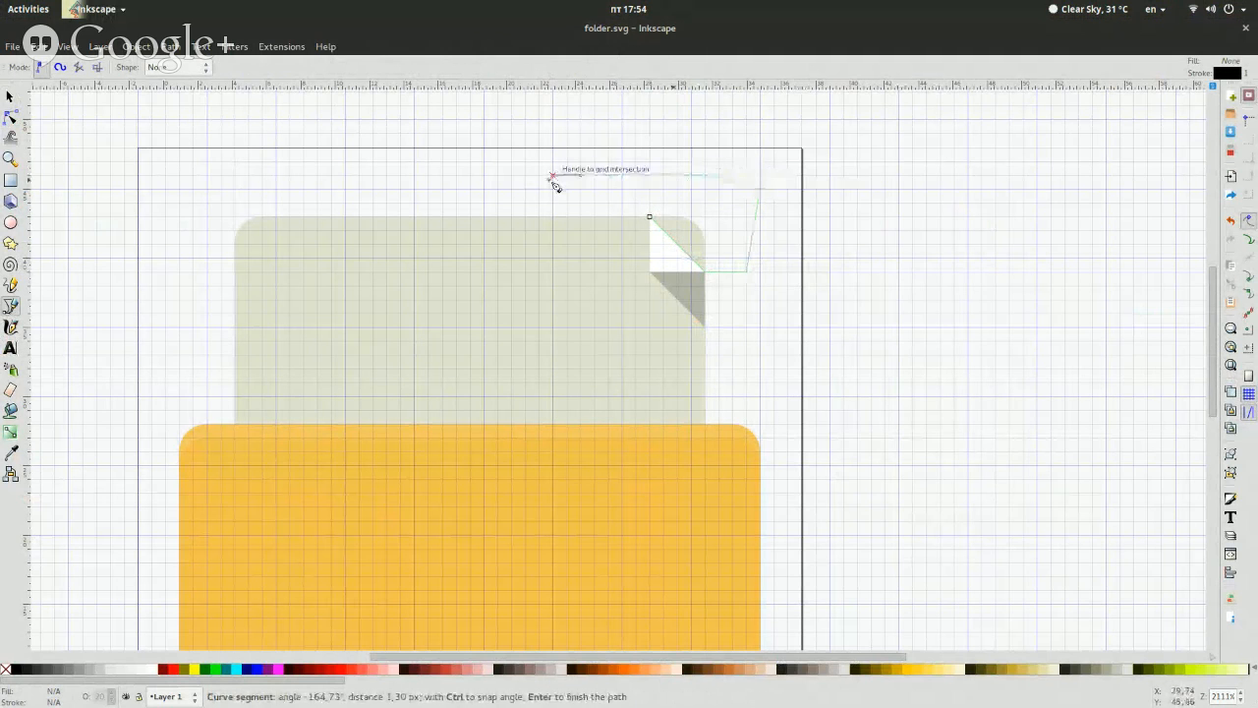
{"action": "left_click", "coordinate": [651, 217]}
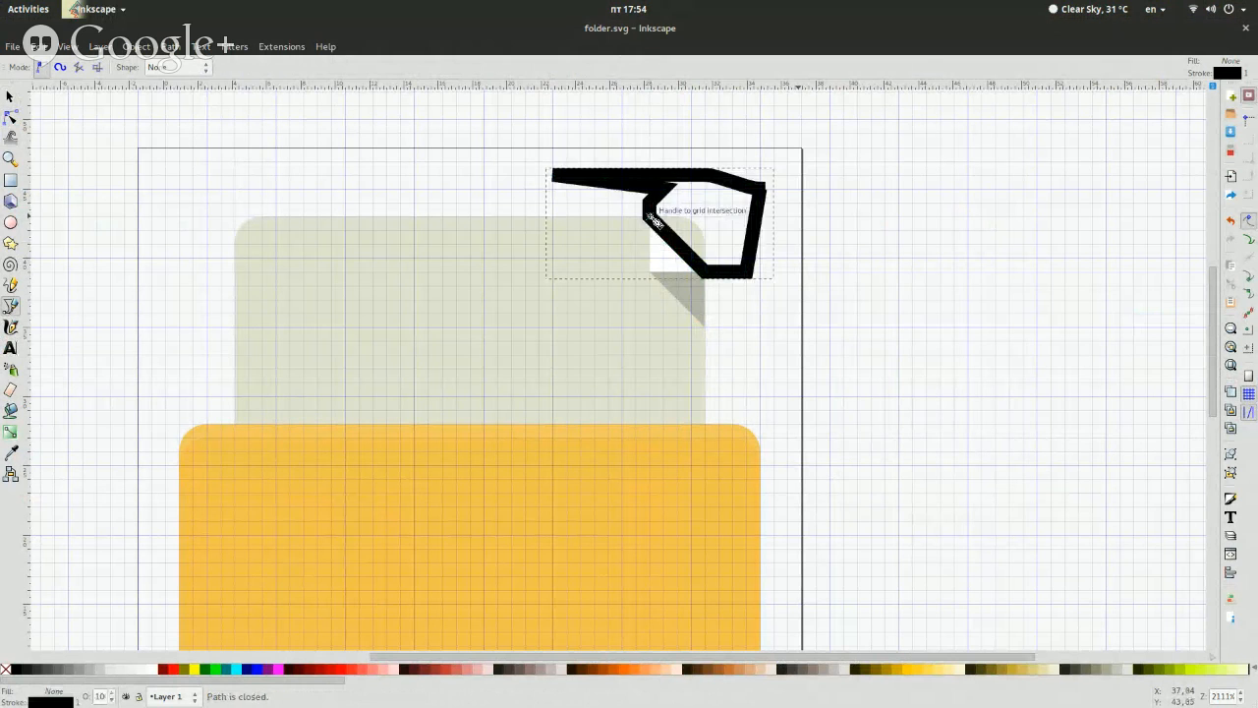
Remove the new corner path's stroke and give it a flat red fill
{"action": "key", "text": "ctrl+shift+f"}
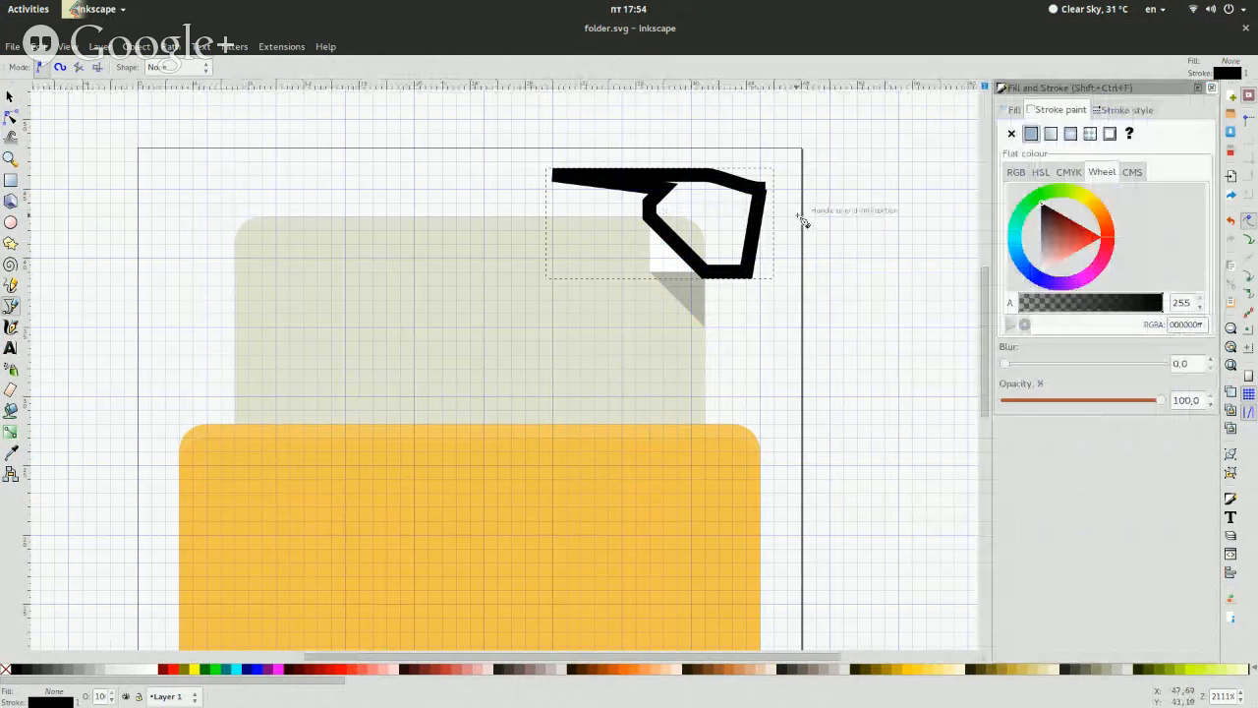
{"action": "left_click", "coordinate": [1011, 134]}
{"action": "left_click", "coordinate": [1014, 109]}
{"action": "left_click", "coordinate": [1031, 133]}
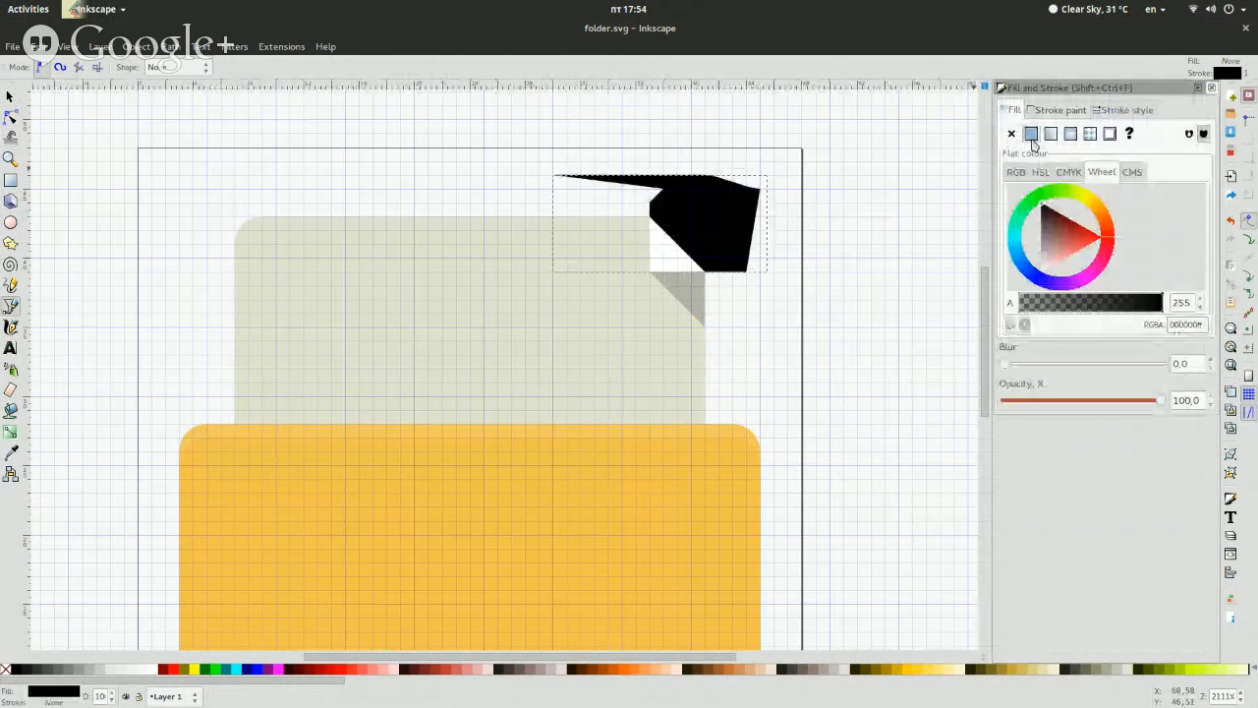
{"action": "left_click", "coordinate": [1073, 249]}
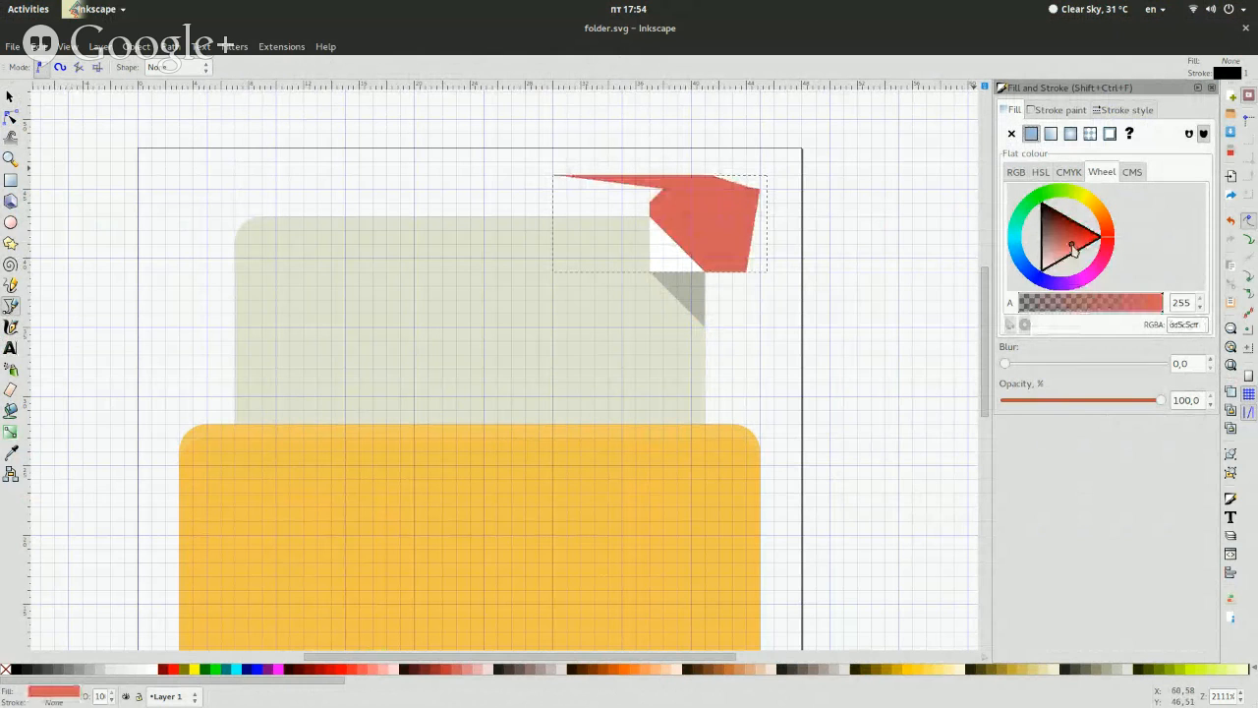
Set the red corner shape's opacity to 60%
{"action": "double_click", "coordinate": [1185, 399]}
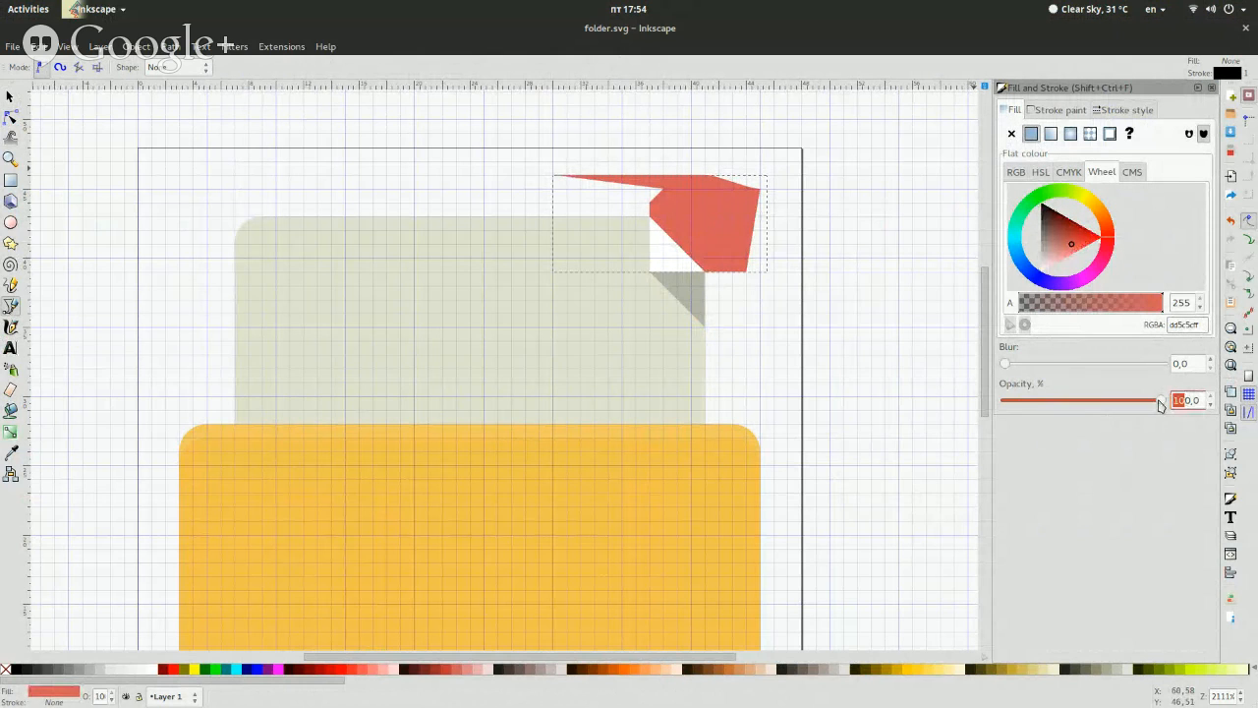
{"action": "type", "text": "60"}
{"action": "key", "text": "Return"}
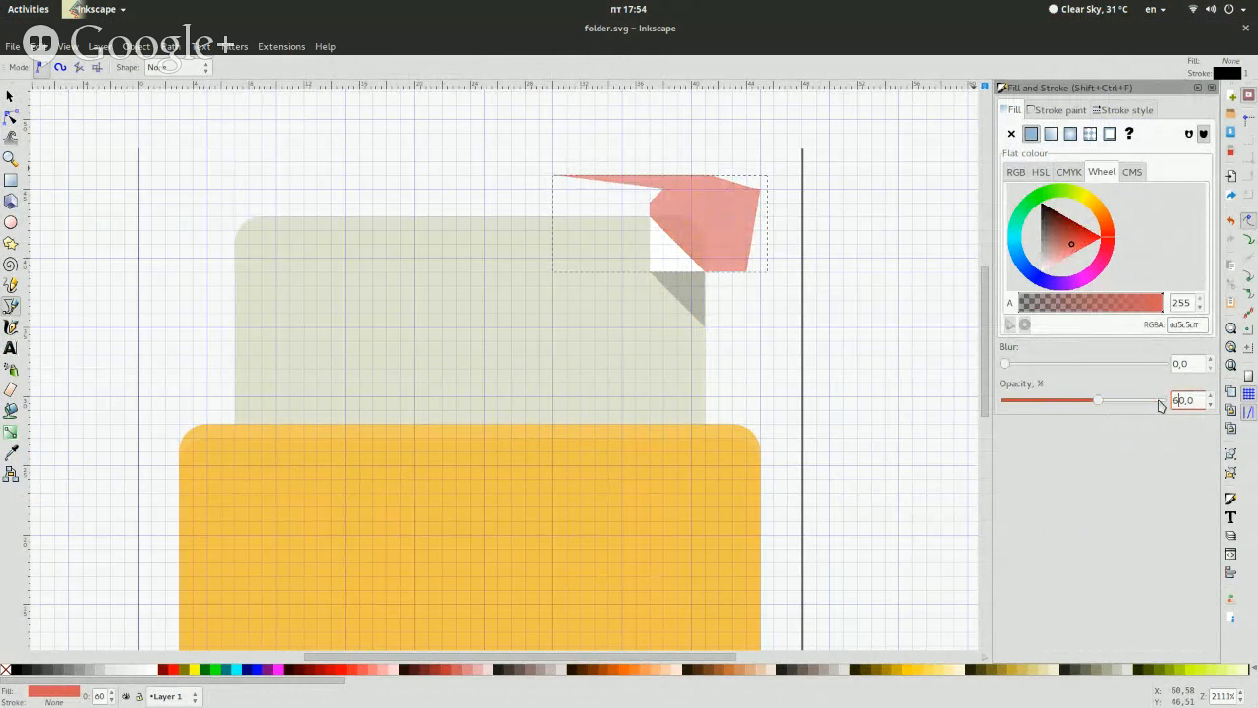
{"action": "left_click", "coordinate": [1210, 87]}
{"action": "key", "text": "s"}
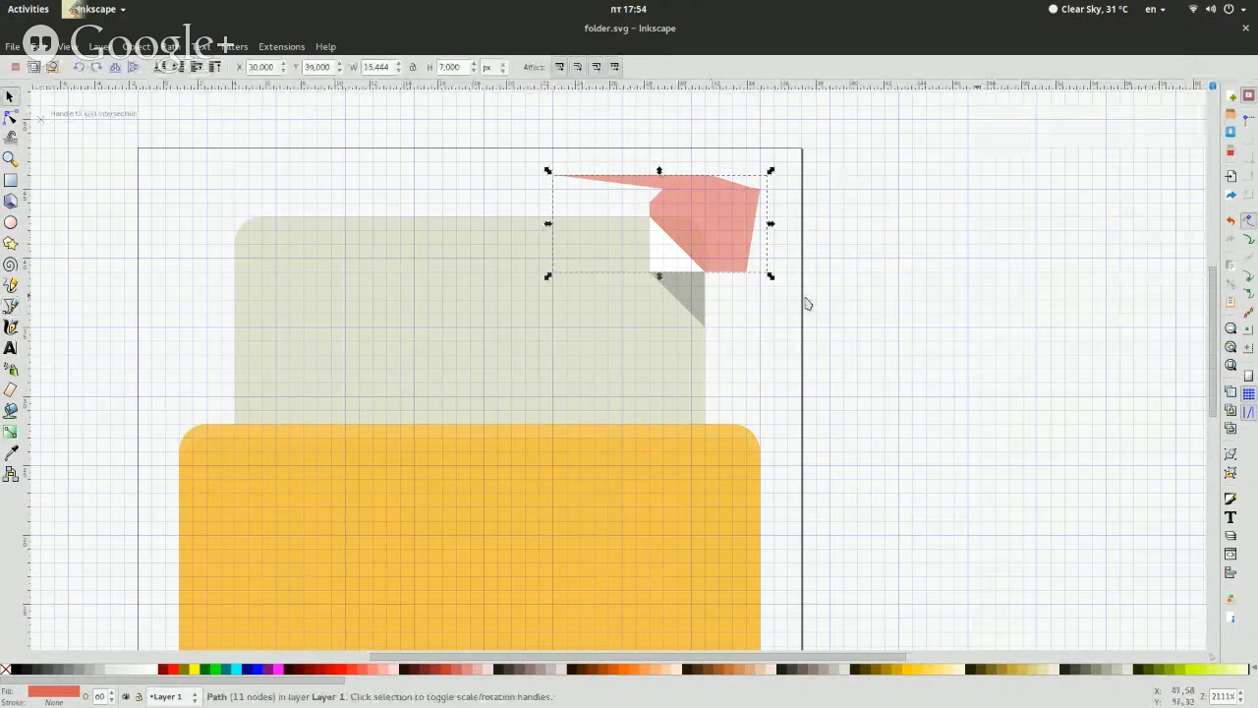
{"action": "left_click", "coordinate": [758, 289]}
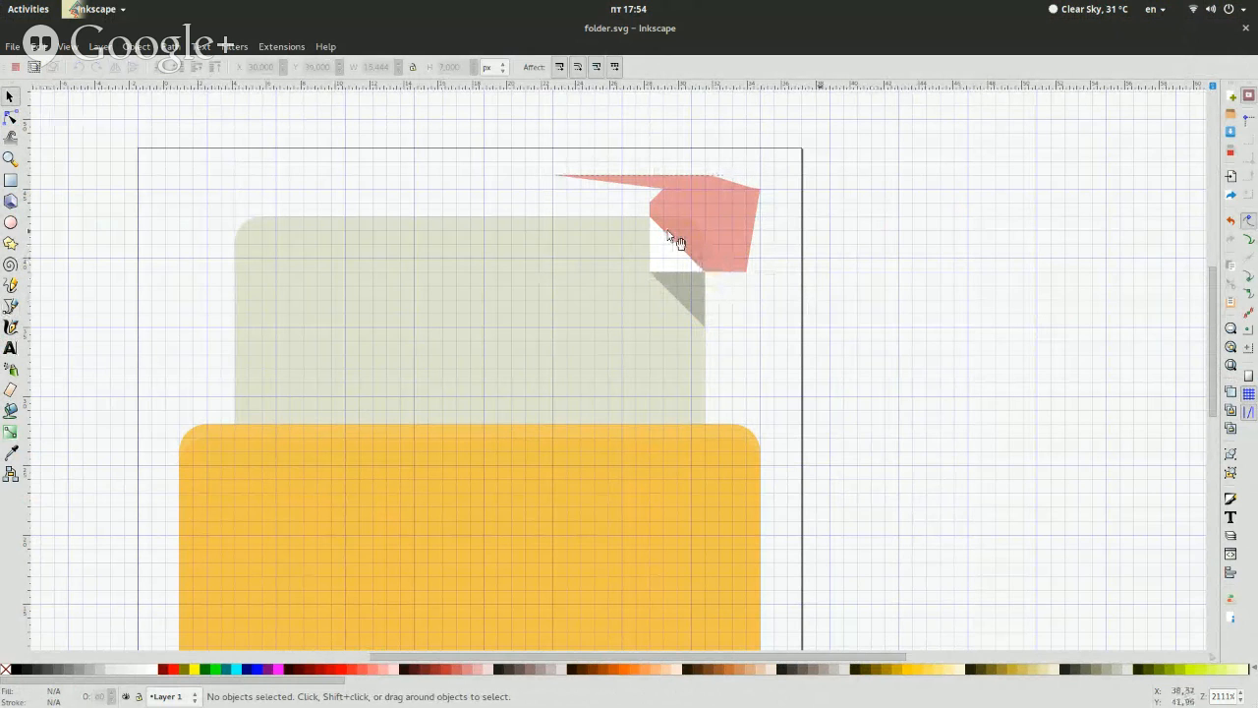
Subtract the red shape from the document sheet with a path Difference to cut off the sheet's upper-right corner
{"action": "left_click", "coordinate": [748, 261]}
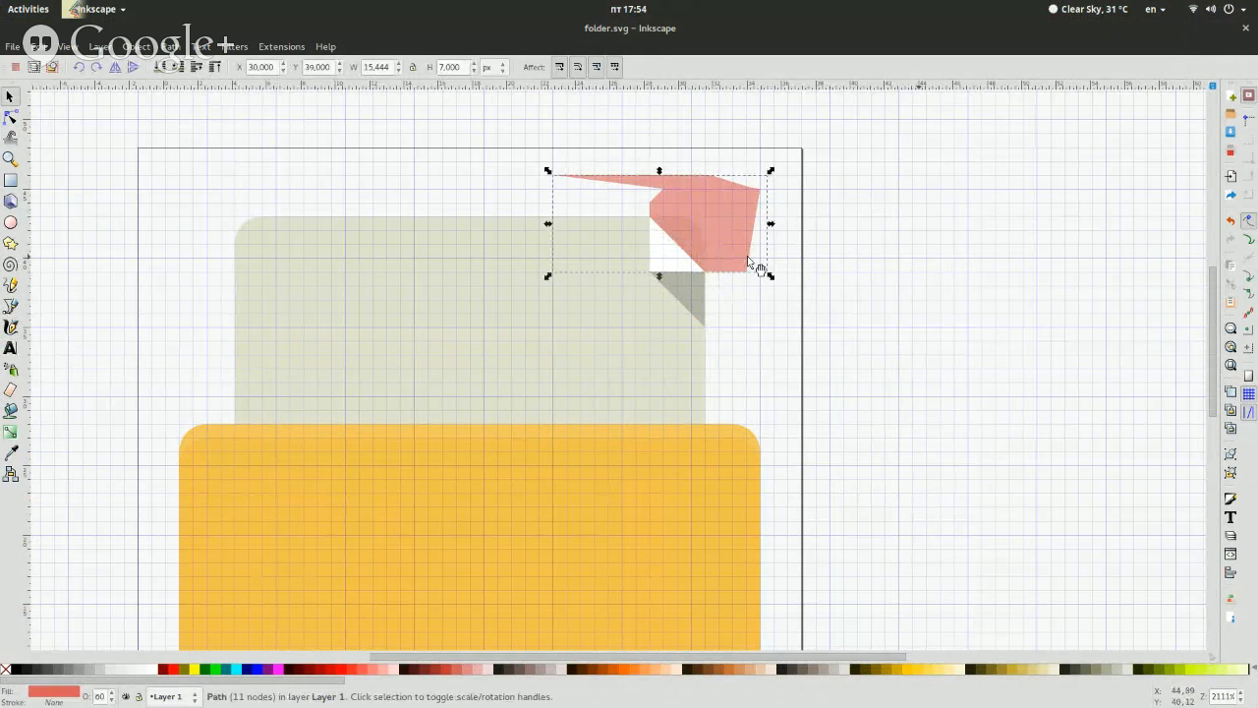
{"action": "key", "text": "shift"}
{"action": "left_click", "coordinate": [391, 354], "text": "shift"}
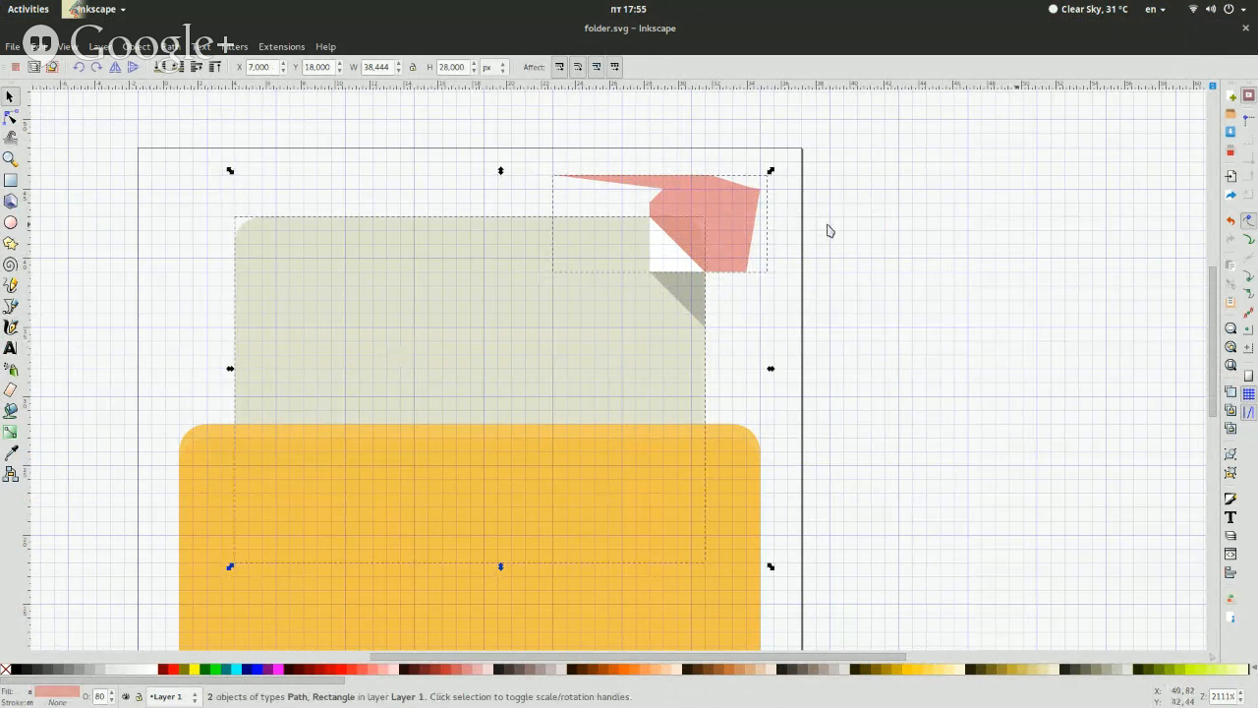
{"action": "left_click", "coordinate": [697, 189]}
{"action": "key", "text": "shift"}
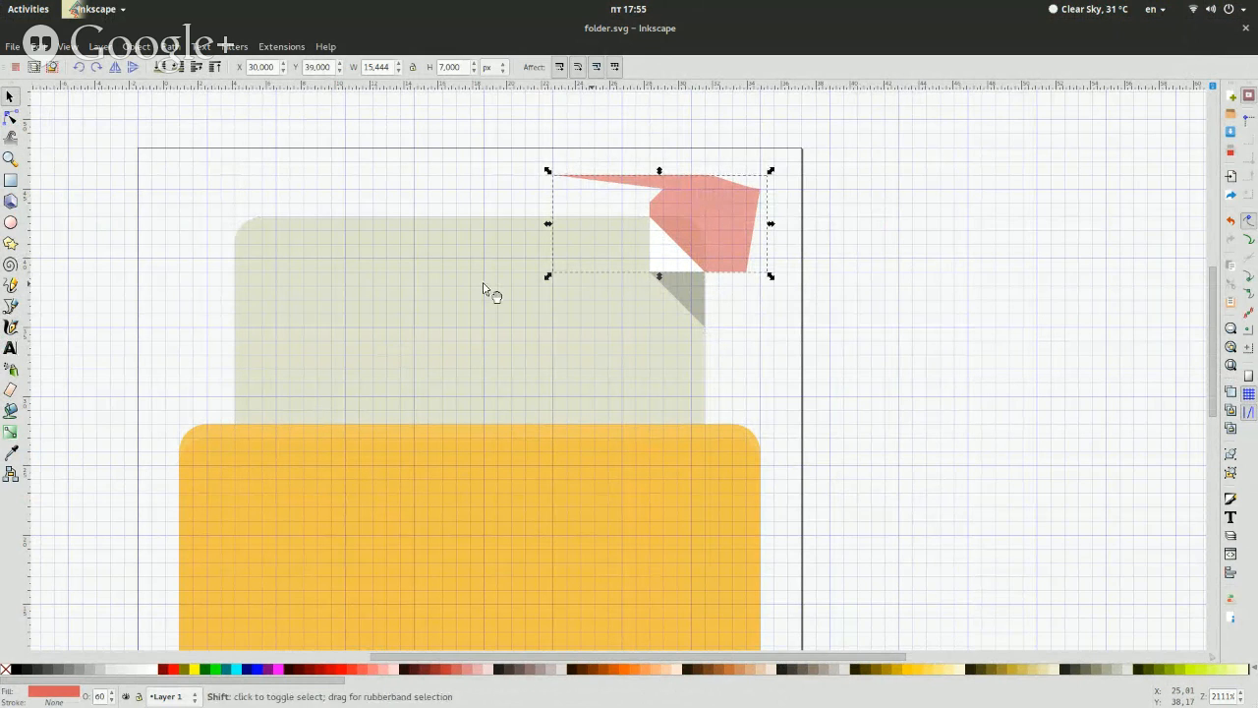
{"action": "left_click", "coordinate": [482, 289], "text": "shift"}
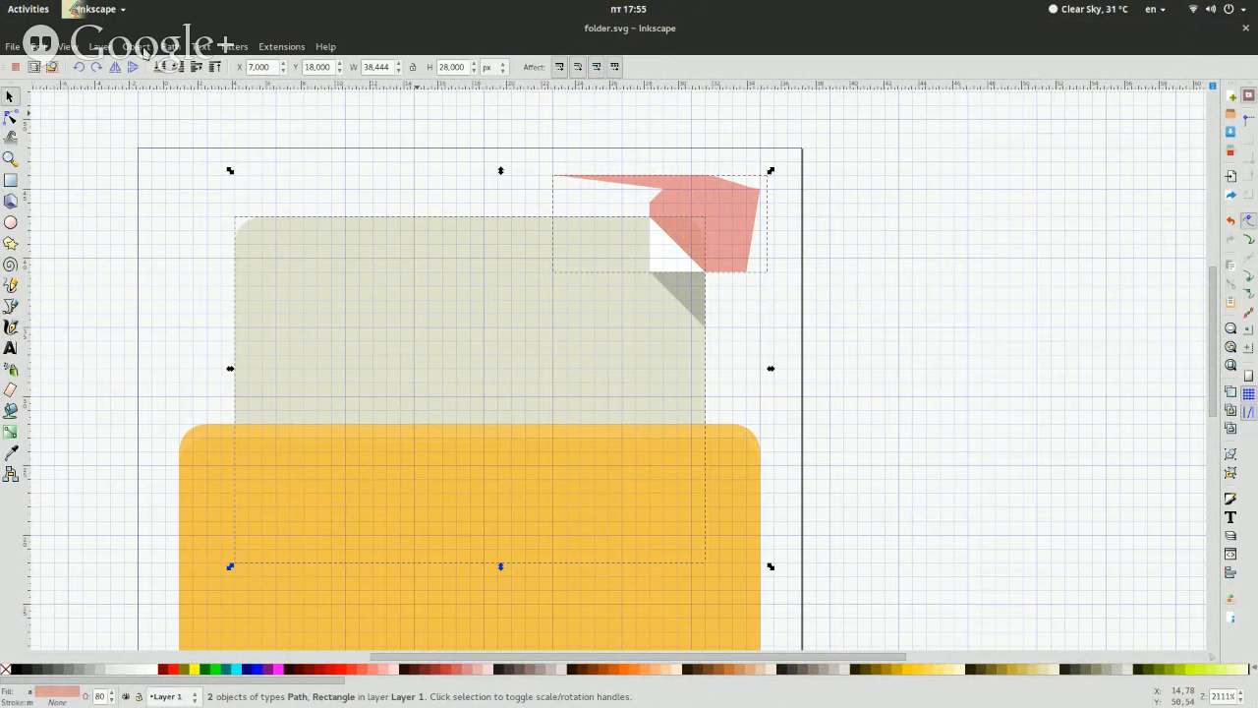
{"action": "left_click", "coordinate": [169, 46]}
{"action": "left_click", "coordinate": [246, 132]}
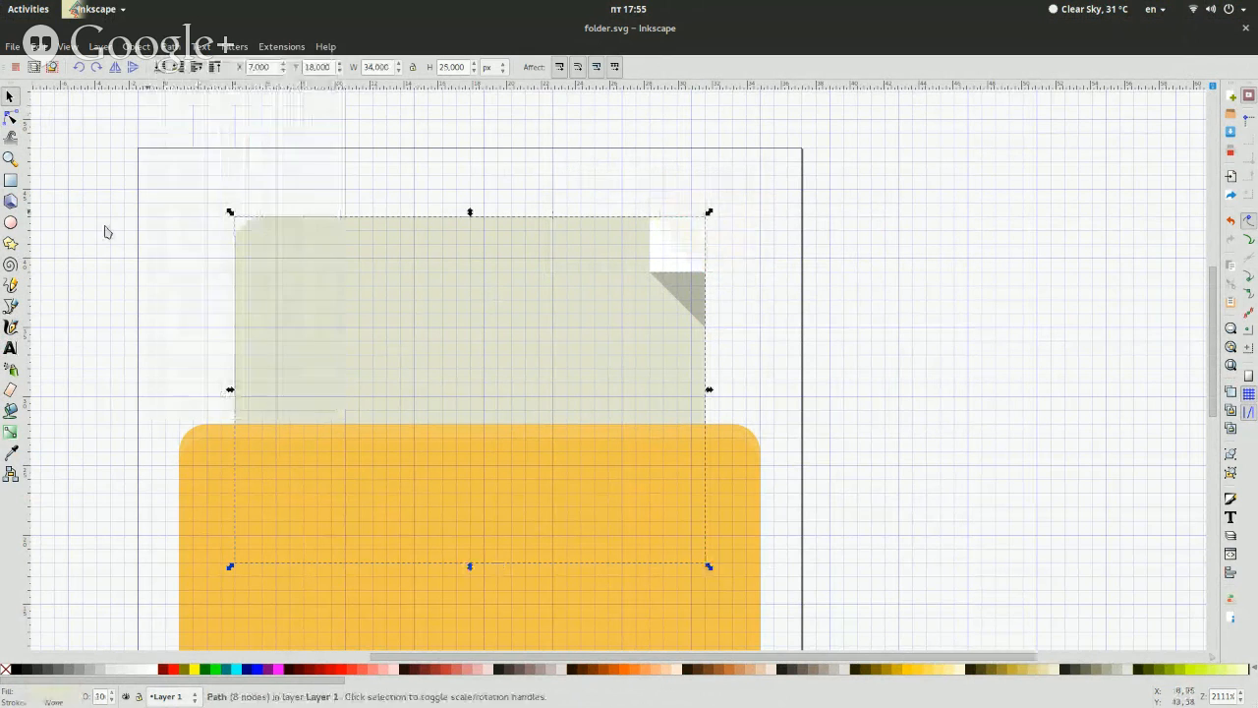
{"action": "left_click", "coordinate": [105, 234]}
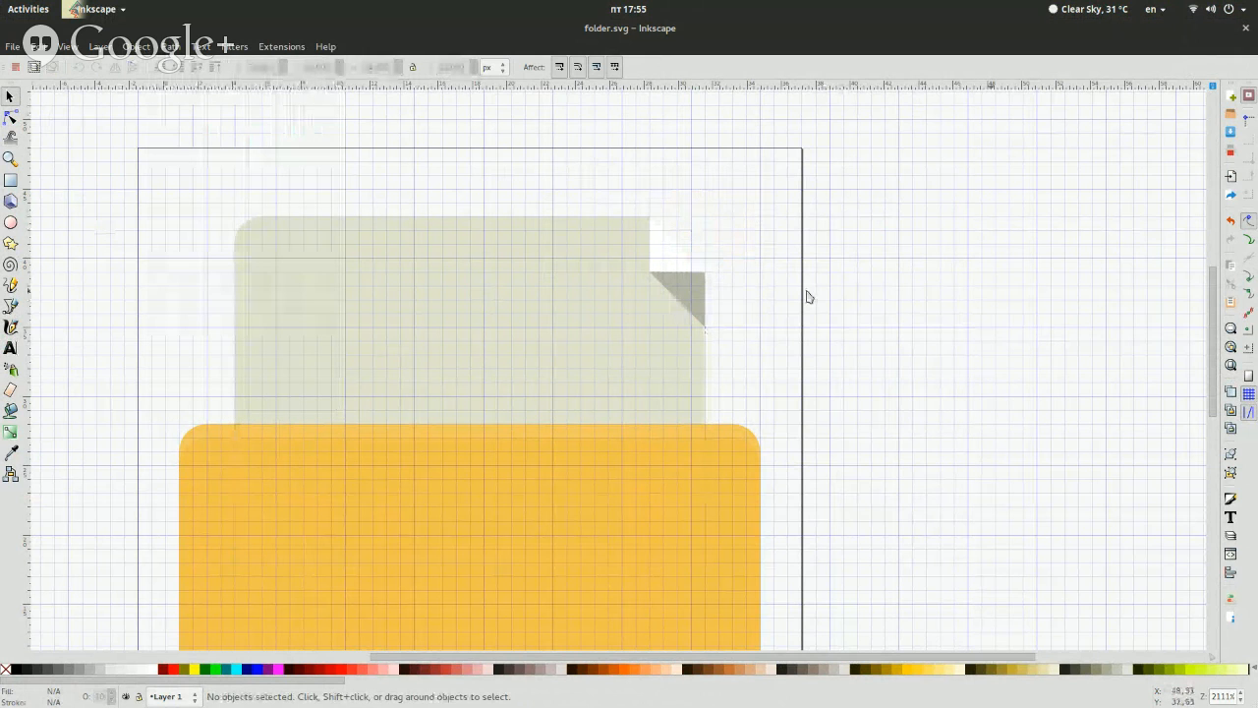
Switch to fileopen.svg and examine the top text bar's size, position and corner radius
{"action": "mouse_move", "coordinate": [0, 0]}
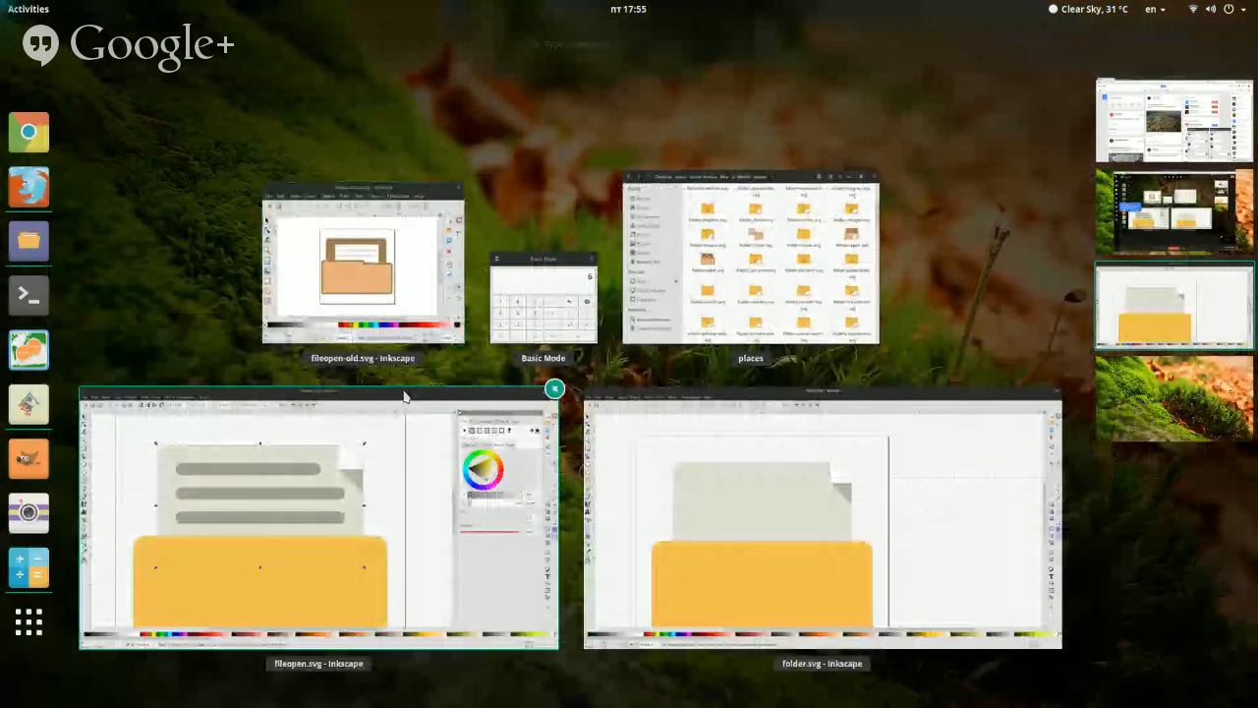
{"action": "left_click", "coordinate": [385, 464]}
{"action": "left_click", "coordinate": [501, 232]}
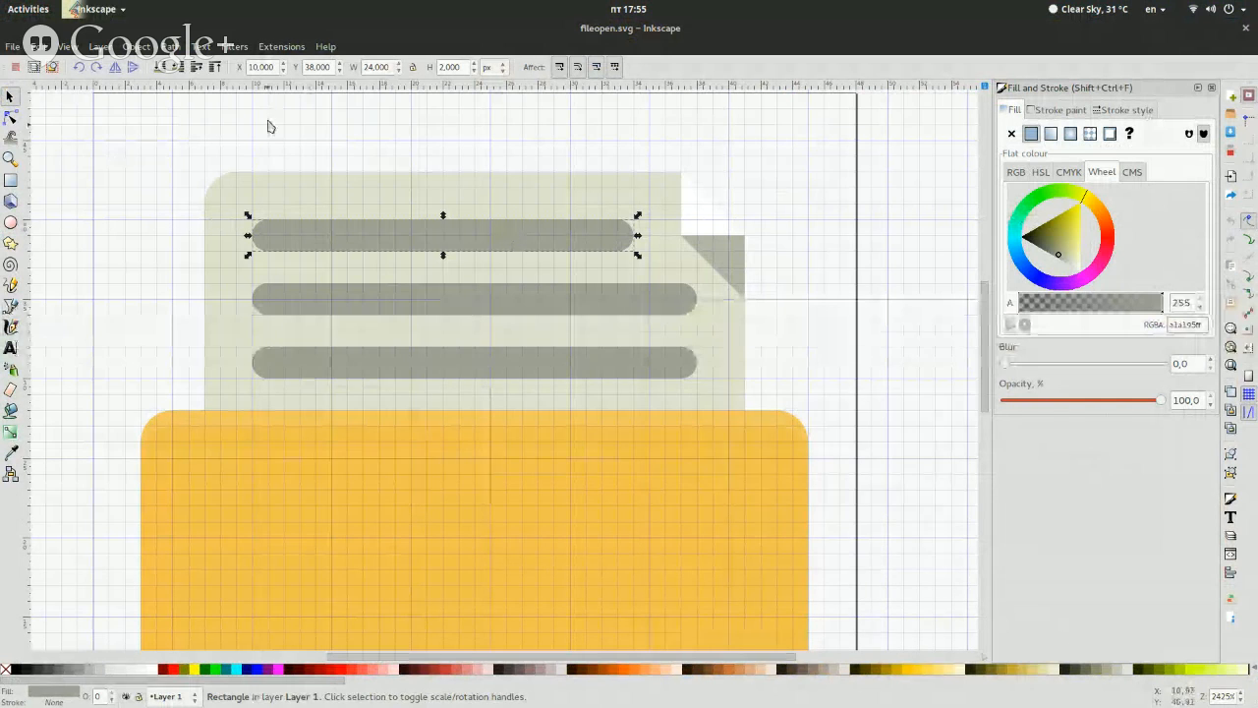
{"action": "left_click", "coordinate": [11, 181]}
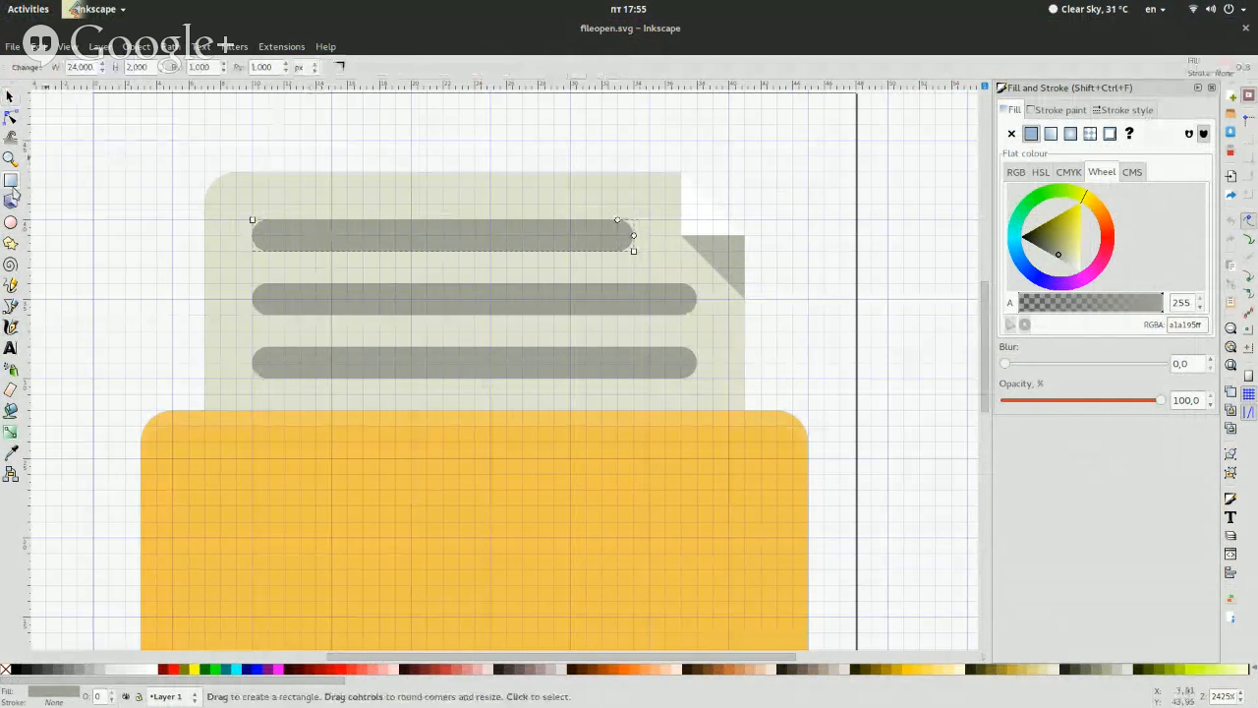
{"action": "key", "text": "s"}
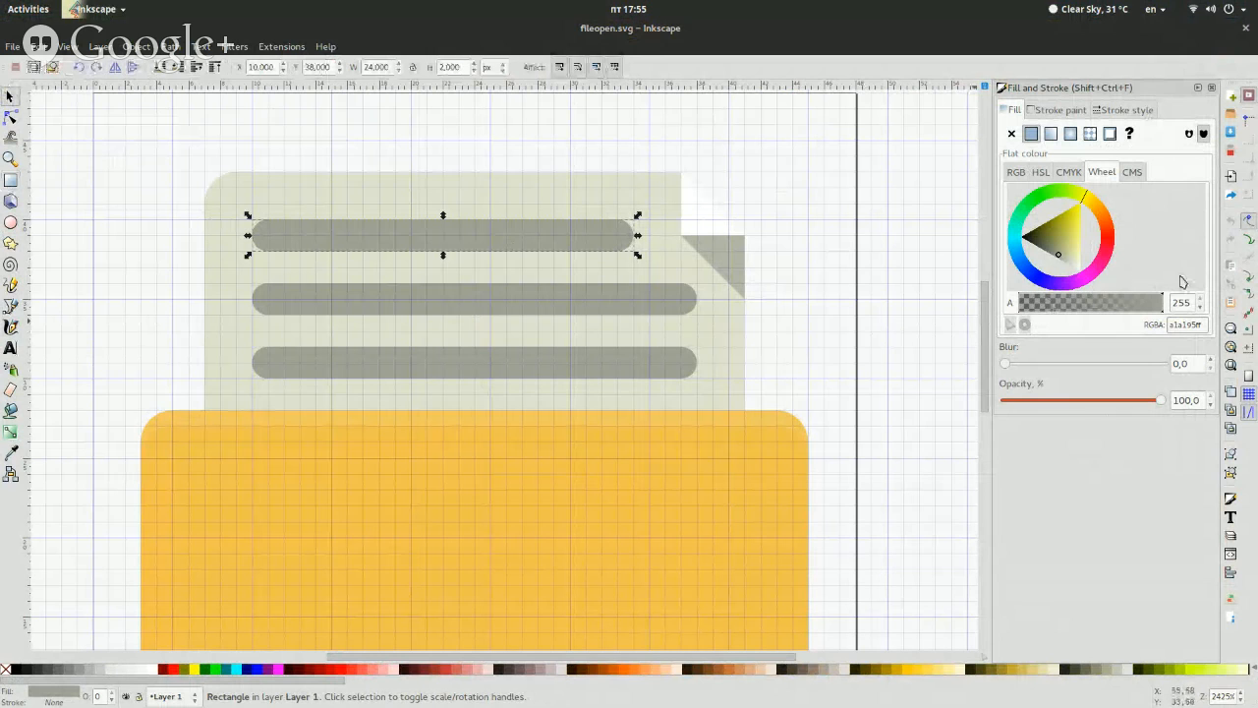
{"action": "left_click", "coordinate": [924, 332]}
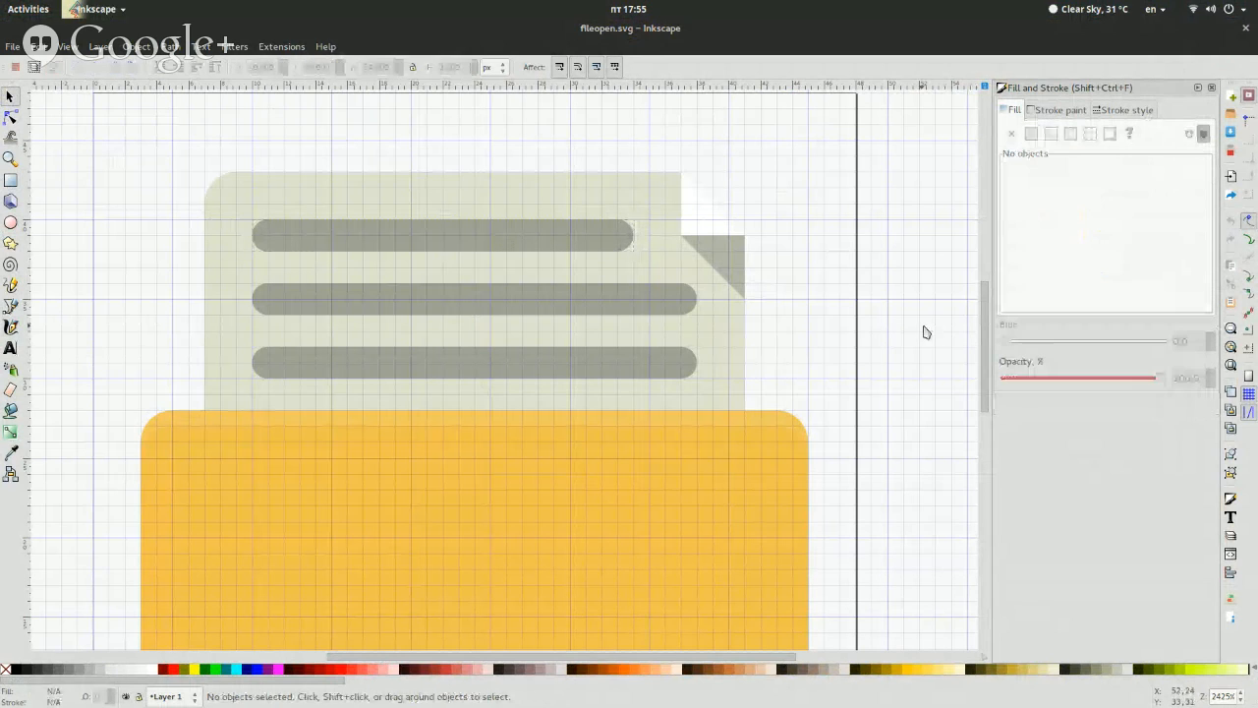
{"action": "left_click", "coordinate": [549, 246]}
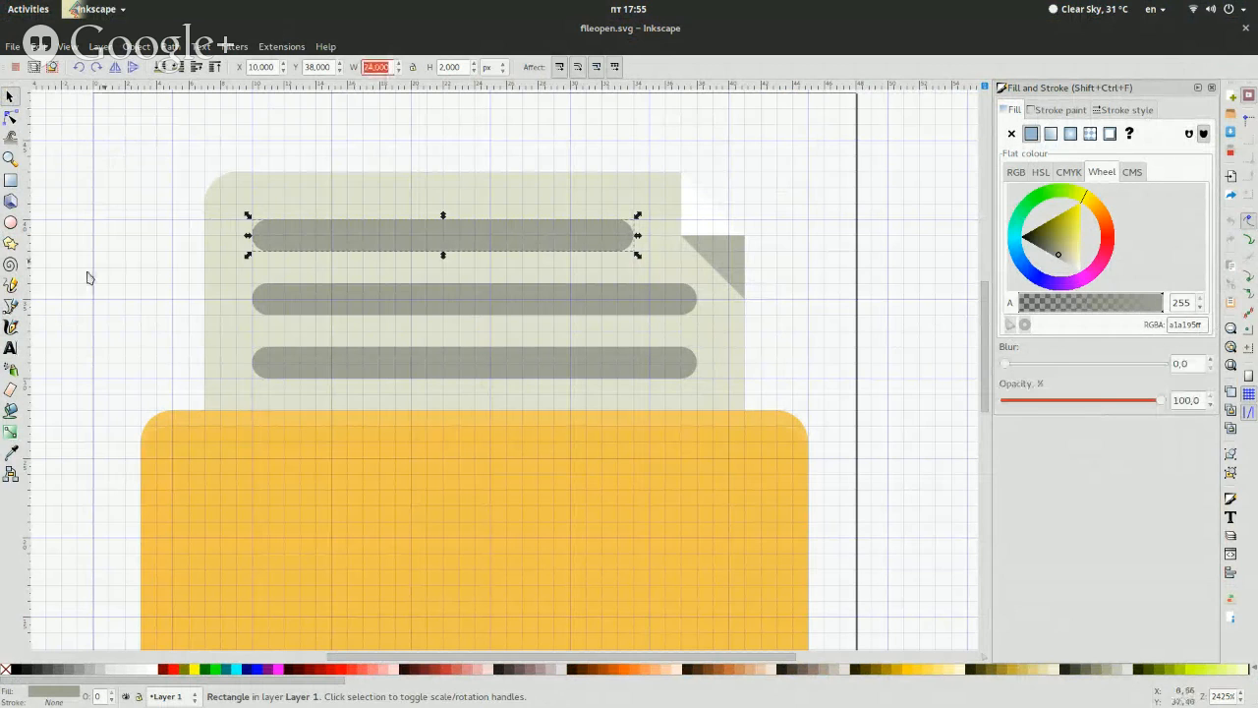
{"action": "left_click", "coordinate": [139, 280]}
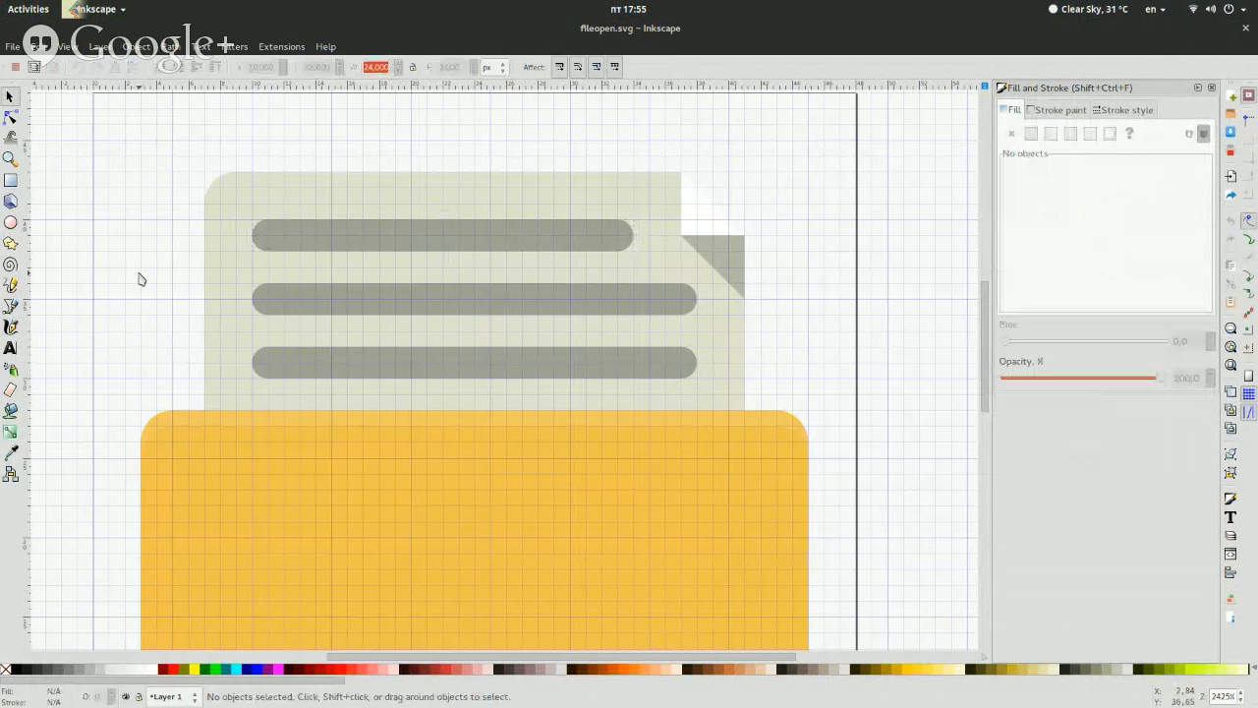
{"action": "left_click", "coordinate": [373, 236]}
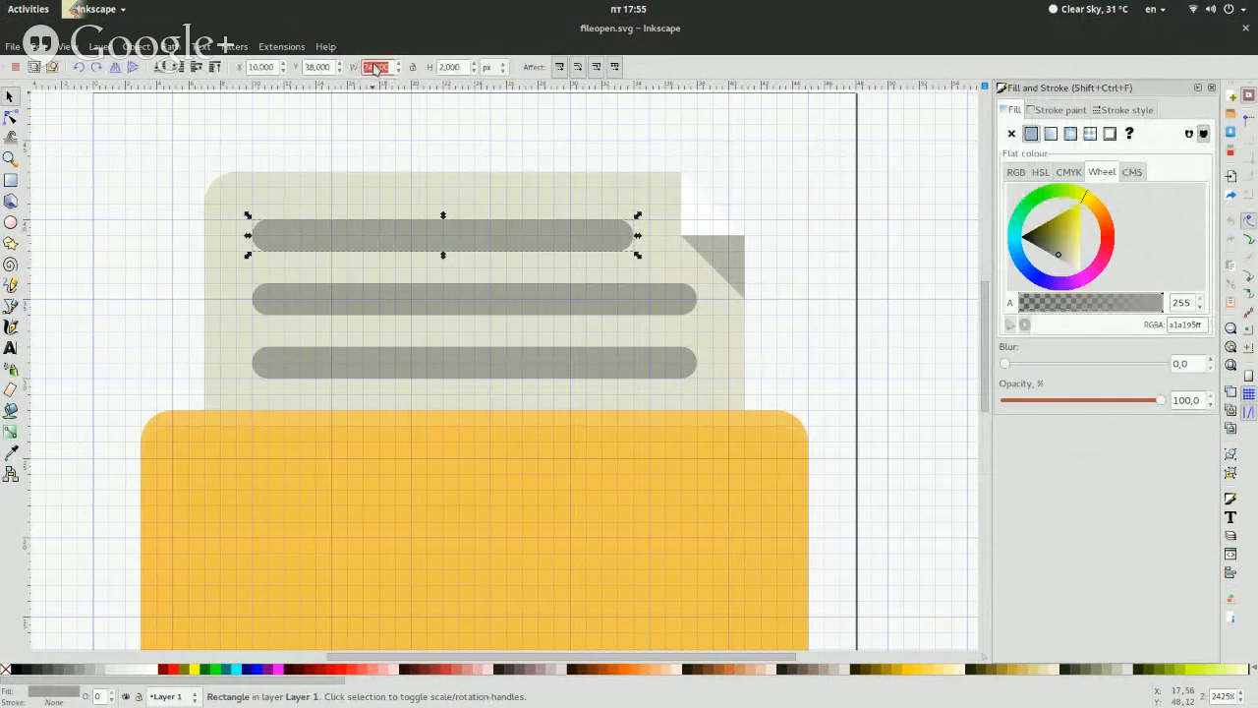
{"action": "left_click", "coordinate": [184, 187]}
{"action": "left_click", "coordinate": [410, 236]}
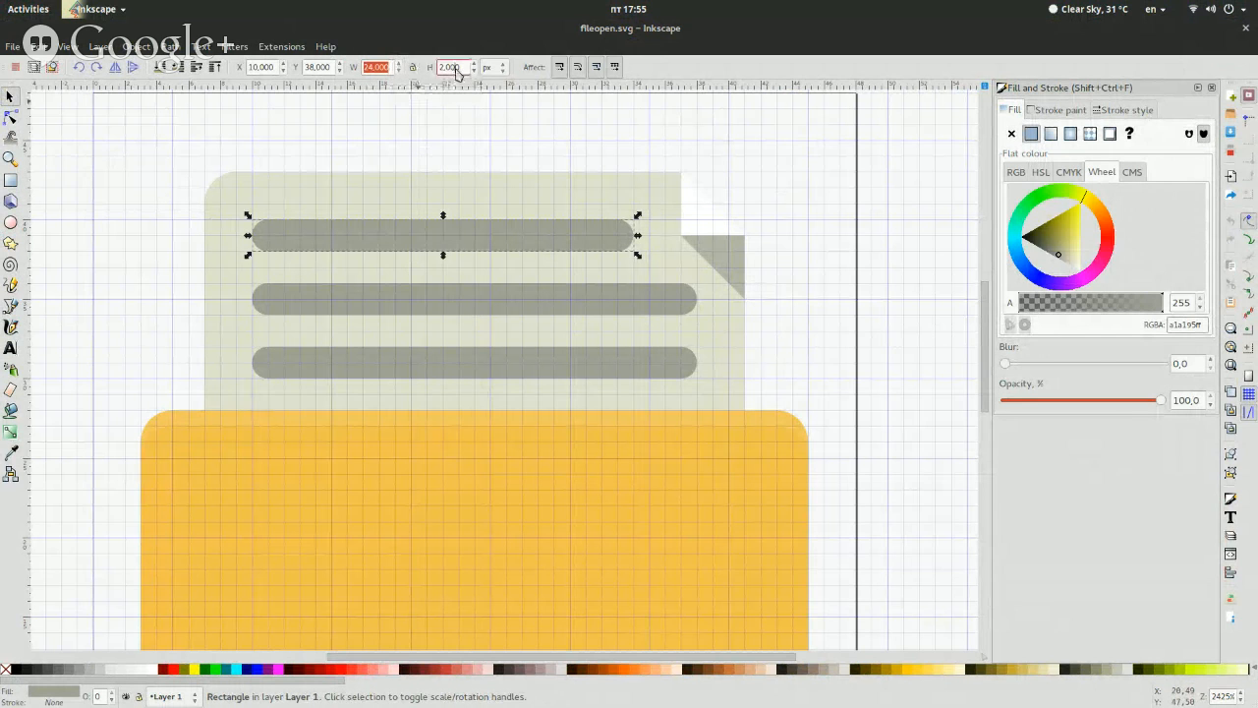
Switch to folder.svg and draw a rounded bar about 2 px high near the sheet's upper edge, setting its width to 24 px
{"action": "key", "text": "super"}
{"action": "left_click", "coordinate": [744, 435]}
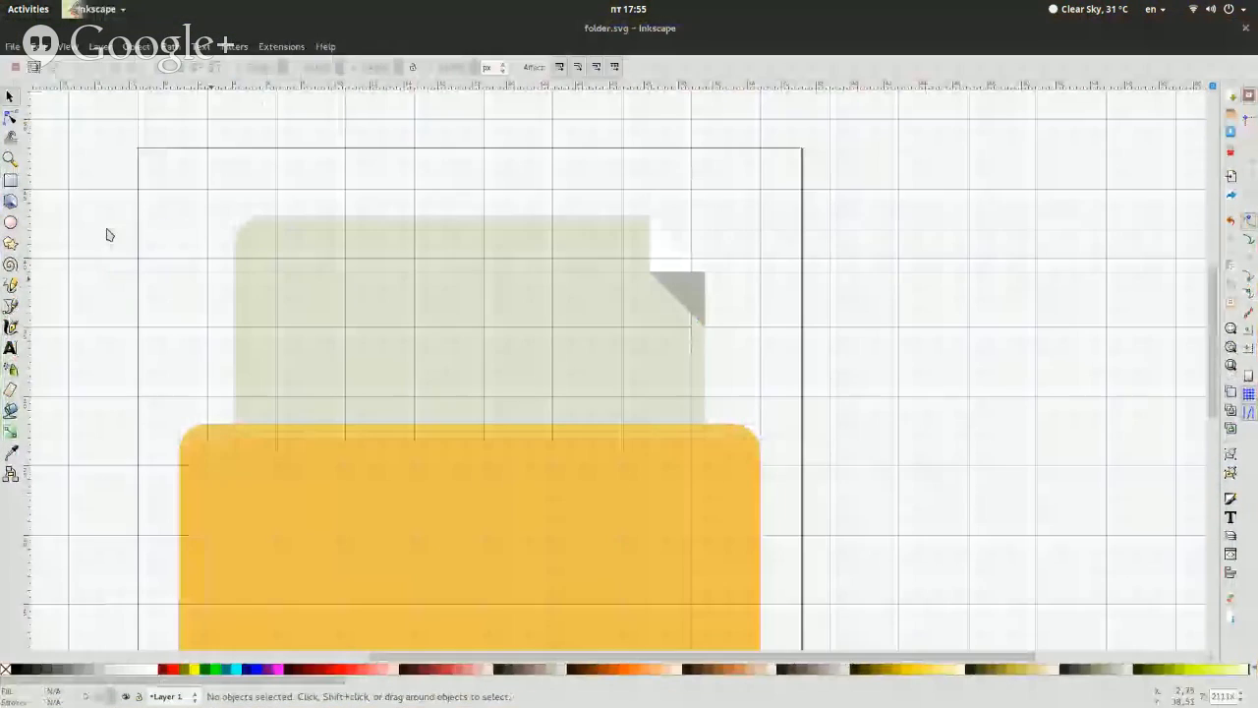
{"action": "left_click_drag", "start_coordinate": [276, 259], "coordinate": [621, 285]}
{"action": "double_click", "coordinate": [83, 67]}
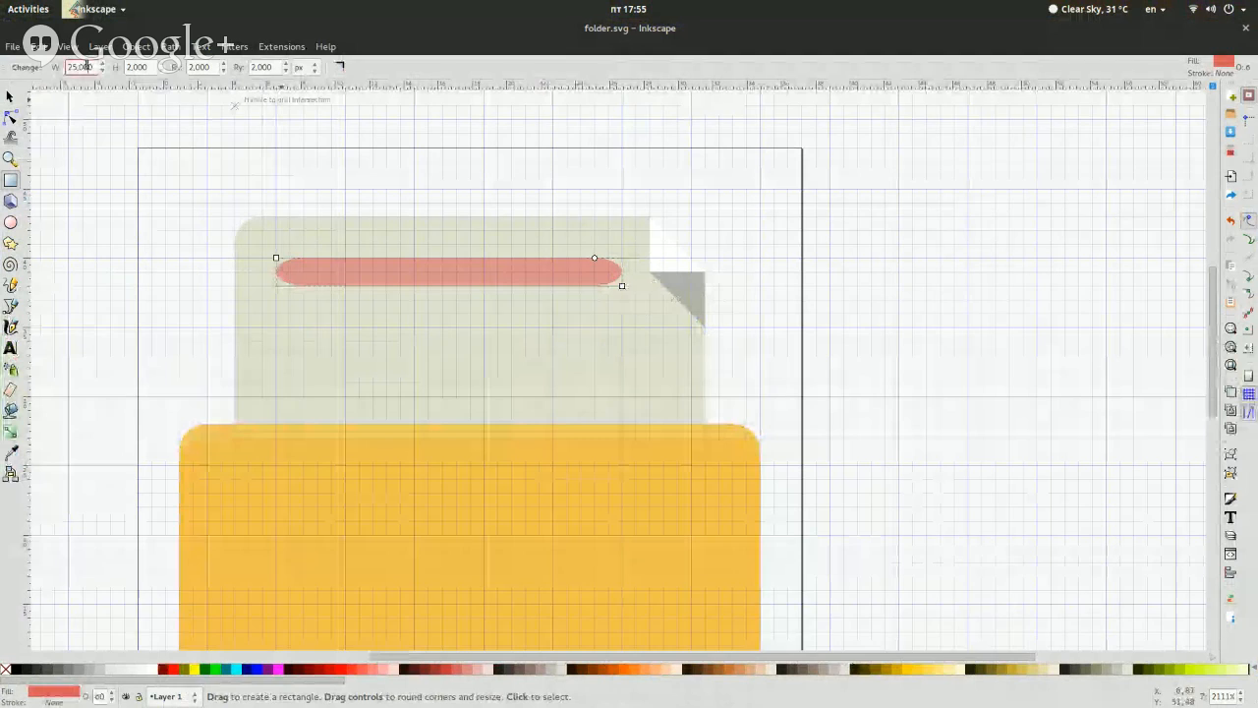
{"action": "type", "text": "24"}
{"action": "key", "text": "Return"}
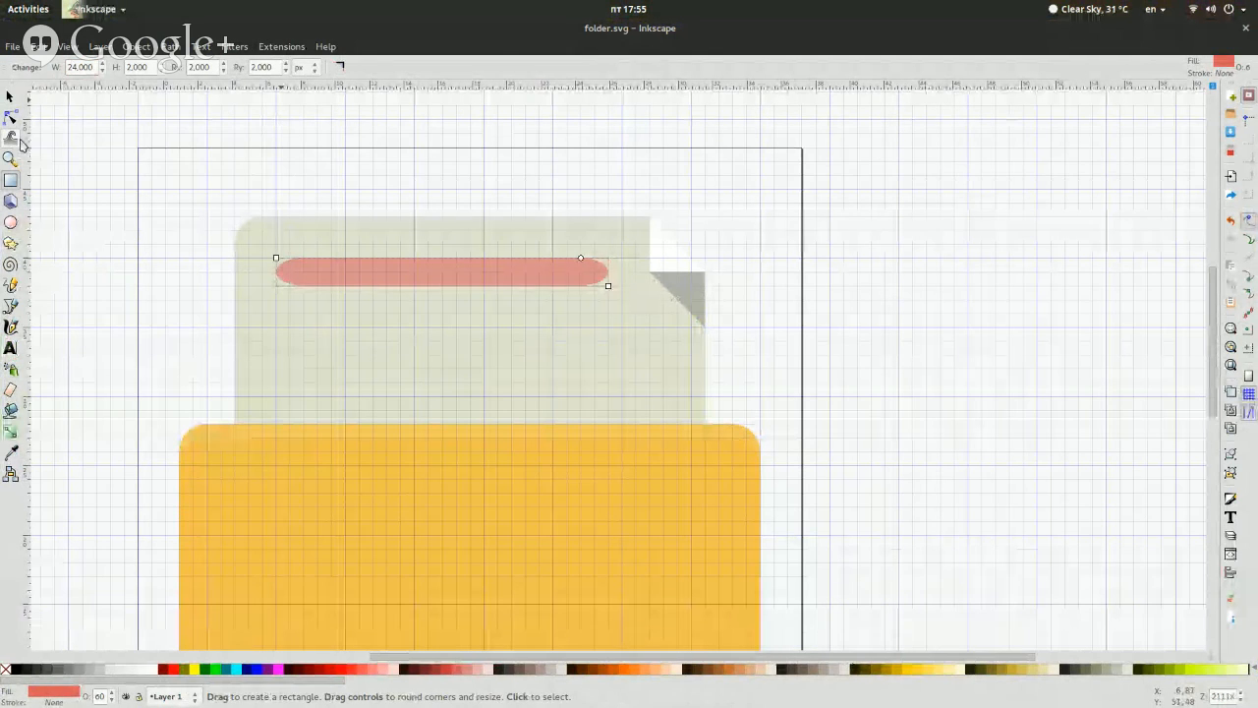
Set the new bar's corner radii to 1 px so its ends are fully rounded
{"action": "left_click", "coordinate": [10, 96]}
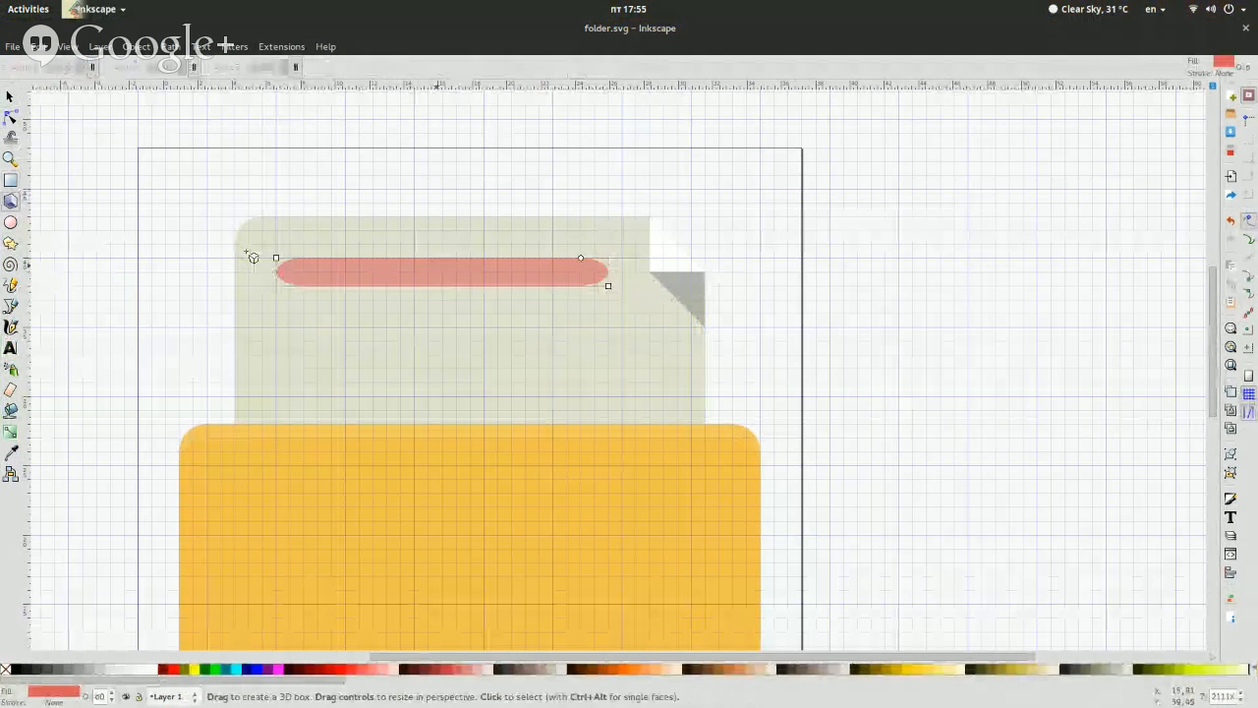
{"action": "left_click", "coordinate": [9, 180]}
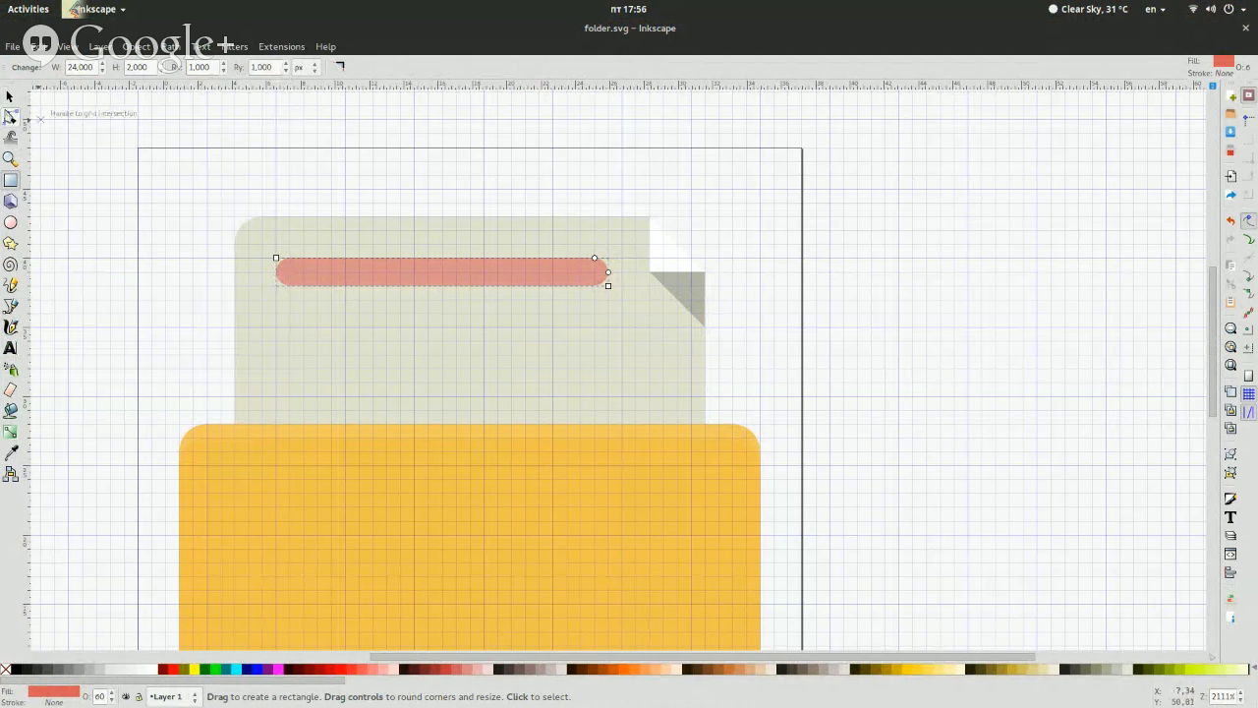
{"action": "left_click", "coordinate": [10, 95]}
{"action": "left_click", "coordinate": [40, 116]}
Compare the new bar's position and size with the top text bar in fileopen.svg
{"action": "mouse_move", "coordinate": [0, 0]}
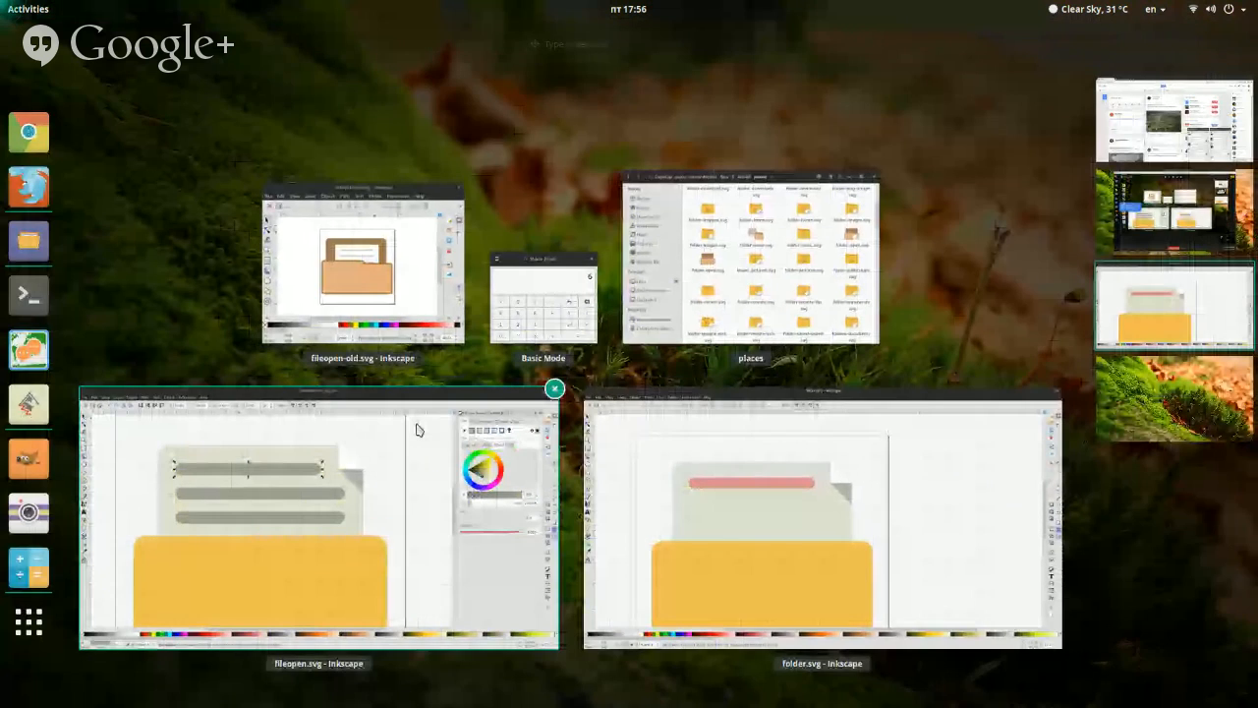
{"action": "left_click", "coordinate": [418, 429]}
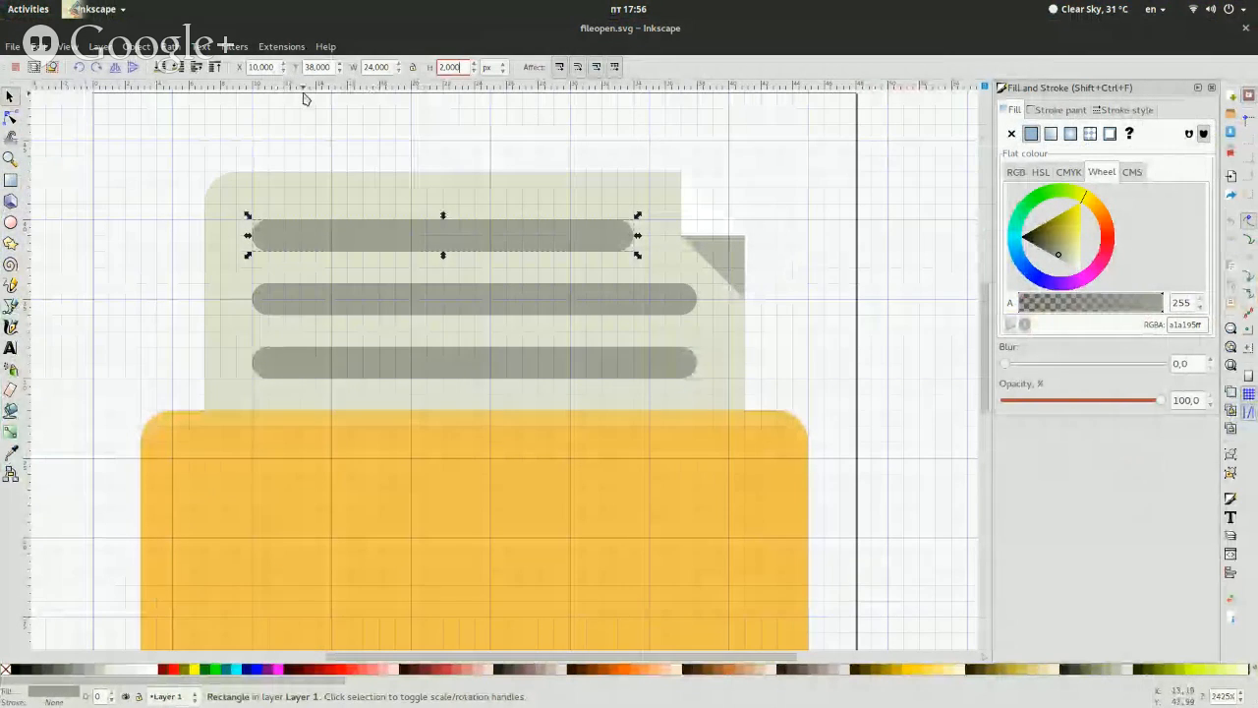
{"action": "key", "text": "super"}
{"action": "left_click", "coordinate": [607, 458]}
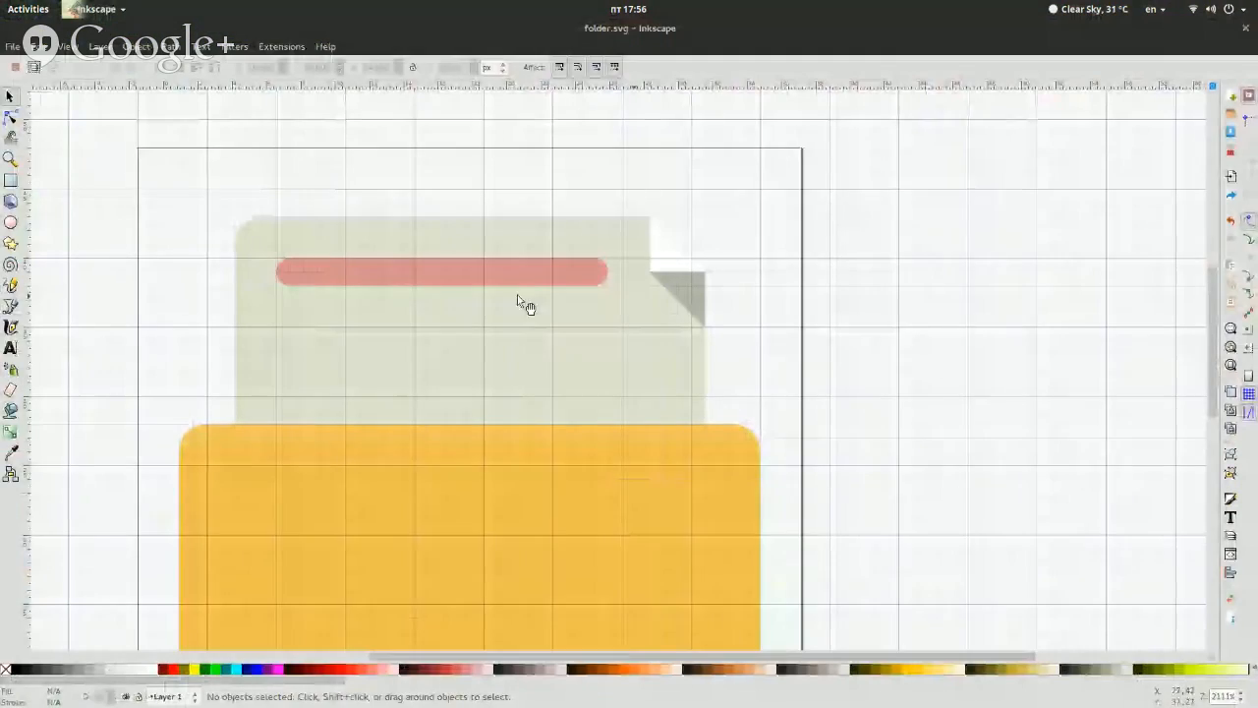
{"action": "left_click", "coordinate": [500, 273]}
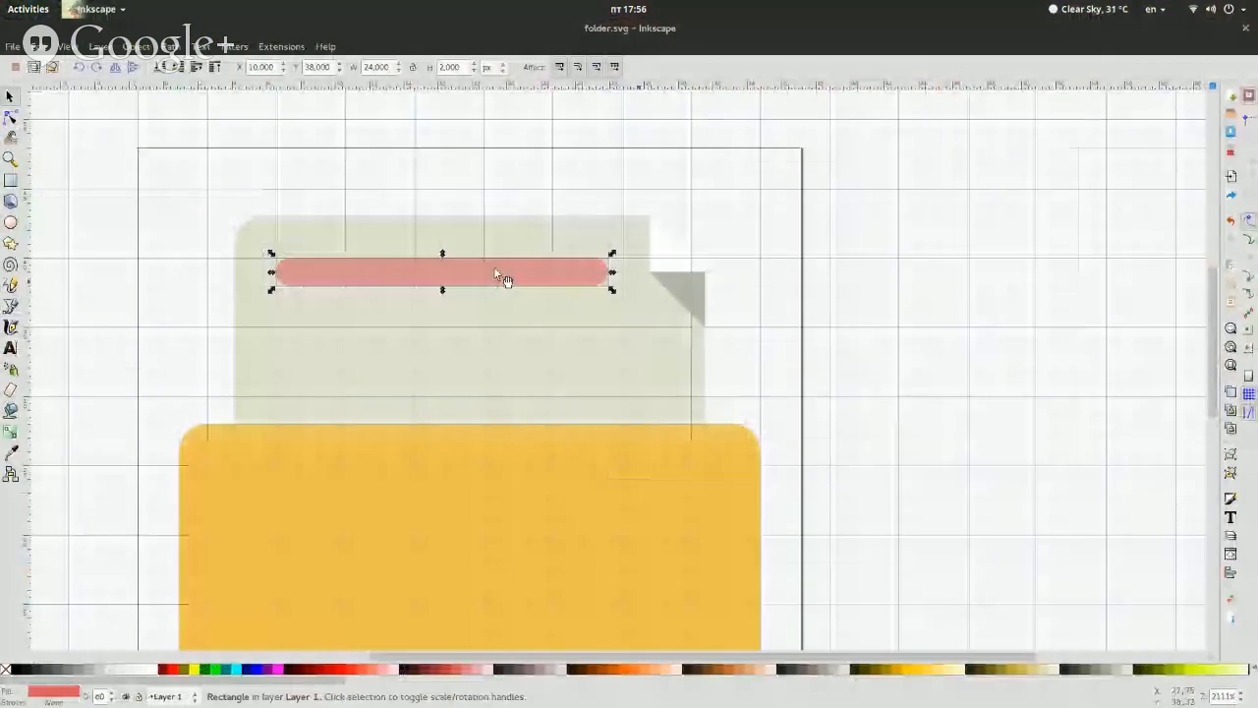
{"action": "left_click", "coordinate": [104, 249]}
{"action": "left_click", "coordinate": [329, 265]}
Copy the RGBA colour a1a195ff from fileopen.svg's top text bar and apply it as the fill of the red bar in folder.svg
{"action": "key", "text": "super"}
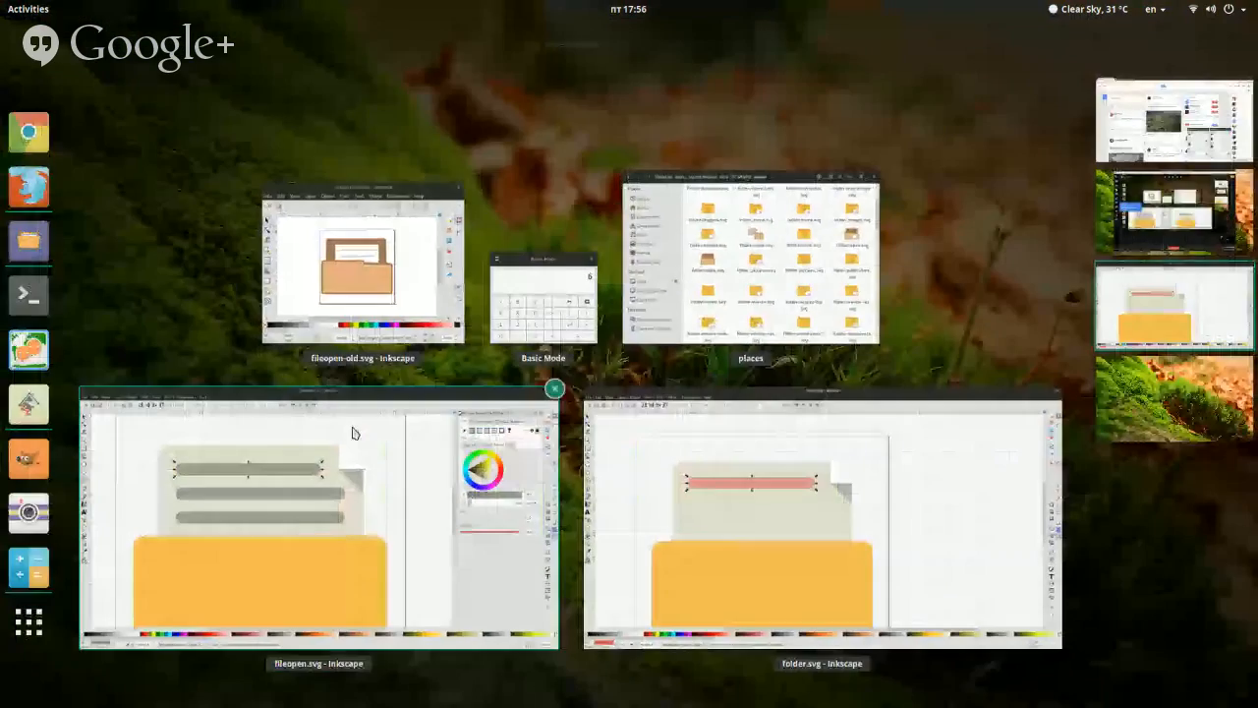
{"action": "left_click", "coordinate": [351, 430]}
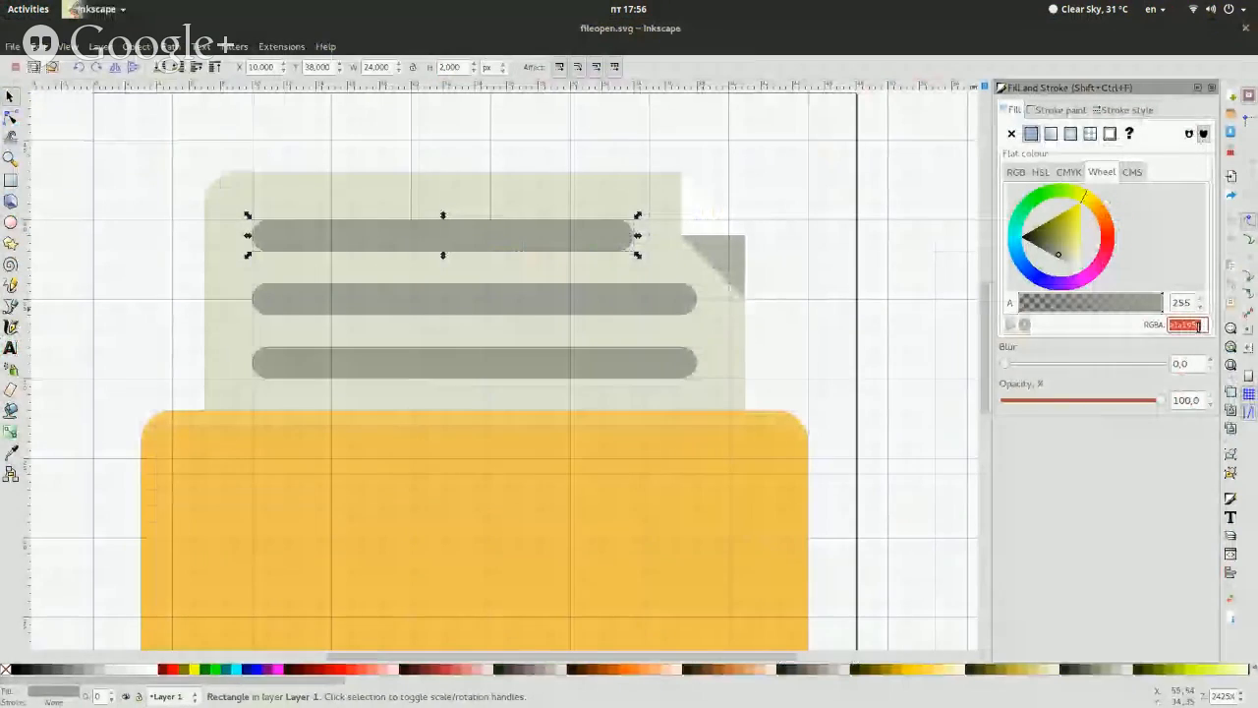
{"action": "key", "text": "super"}
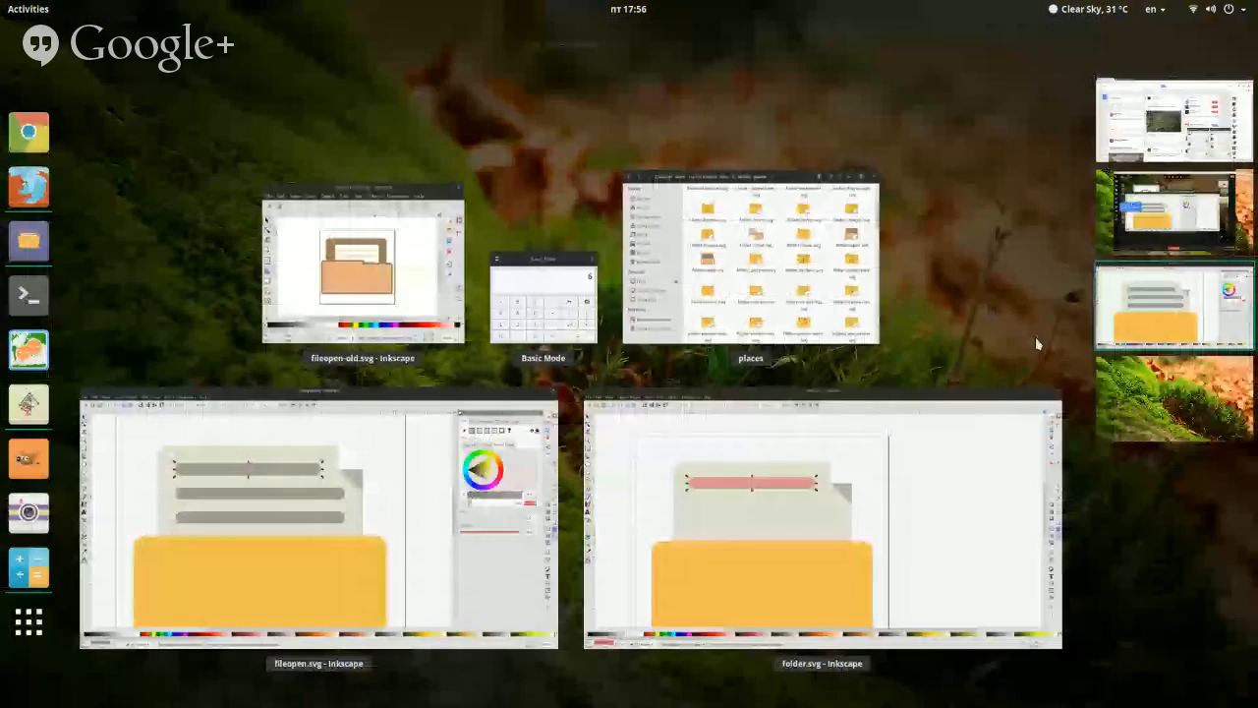
{"action": "left_click", "coordinate": [820, 416]}
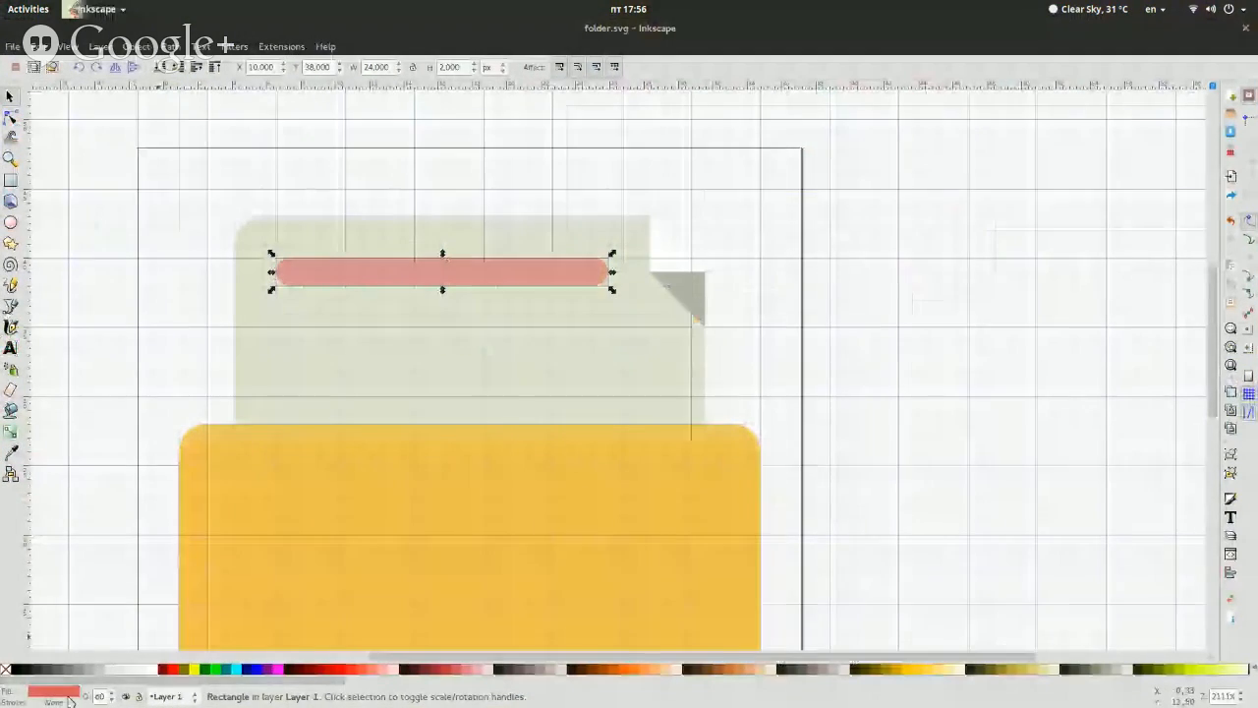
{"action": "key", "text": "shift+ctrl+f"}
{"action": "double_click", "coordinate": [1186, 326]}
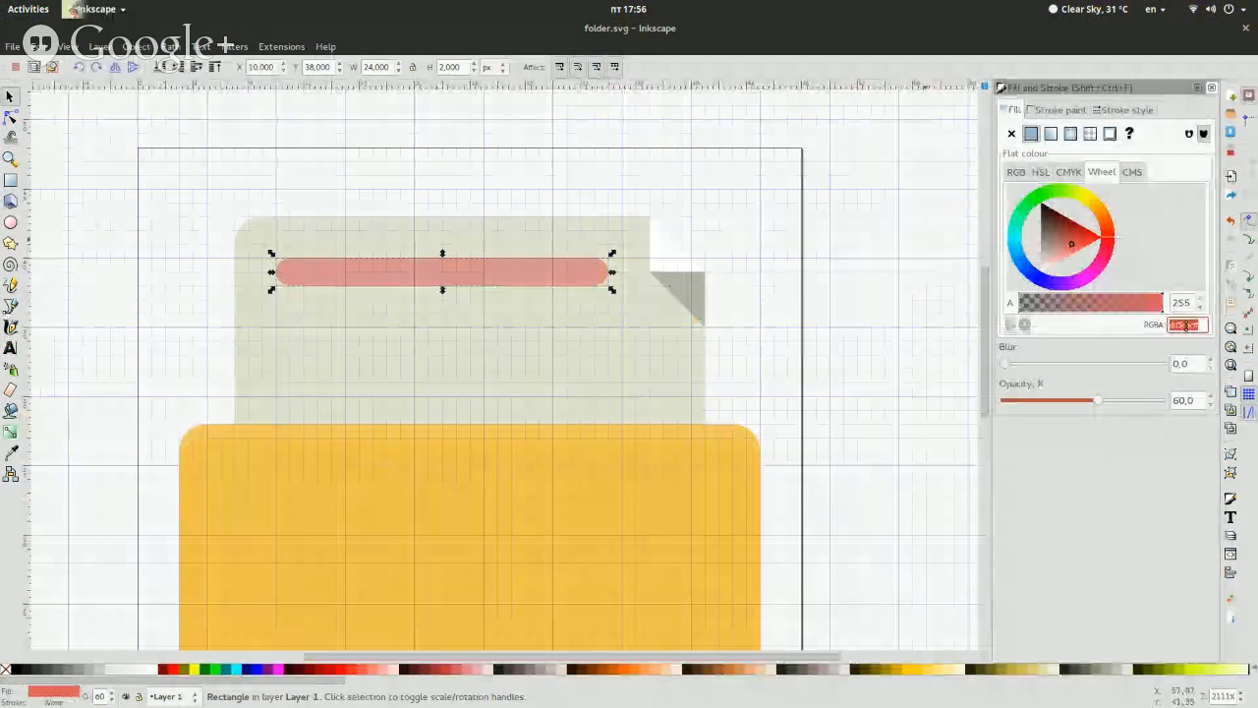
{"action": "type", "text": "a1a195ff"}
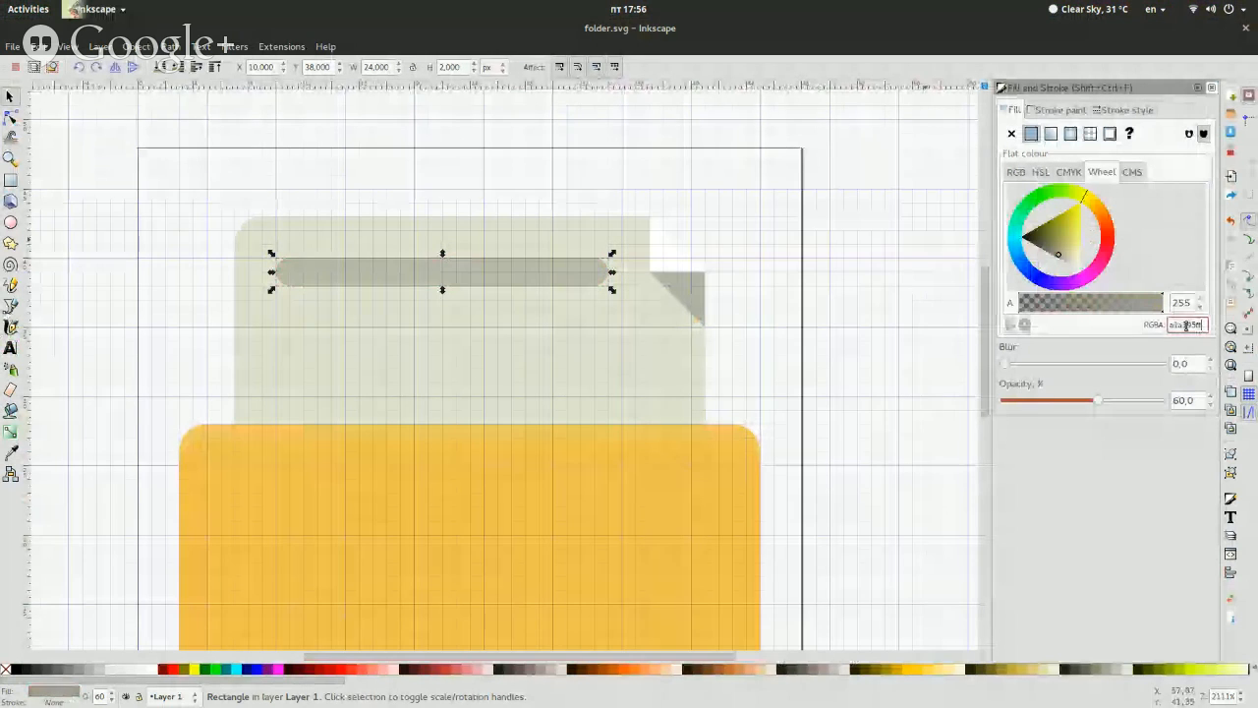
Raise the recoloured bar's opacity to 100% and close the Fill and Stroke settings
{"action": "left_click", "coordinate": [1106, 404]}
{"action": "left_click_drag", "start_coordinate": [1106, 404], "coordinate": [1246, 410]}
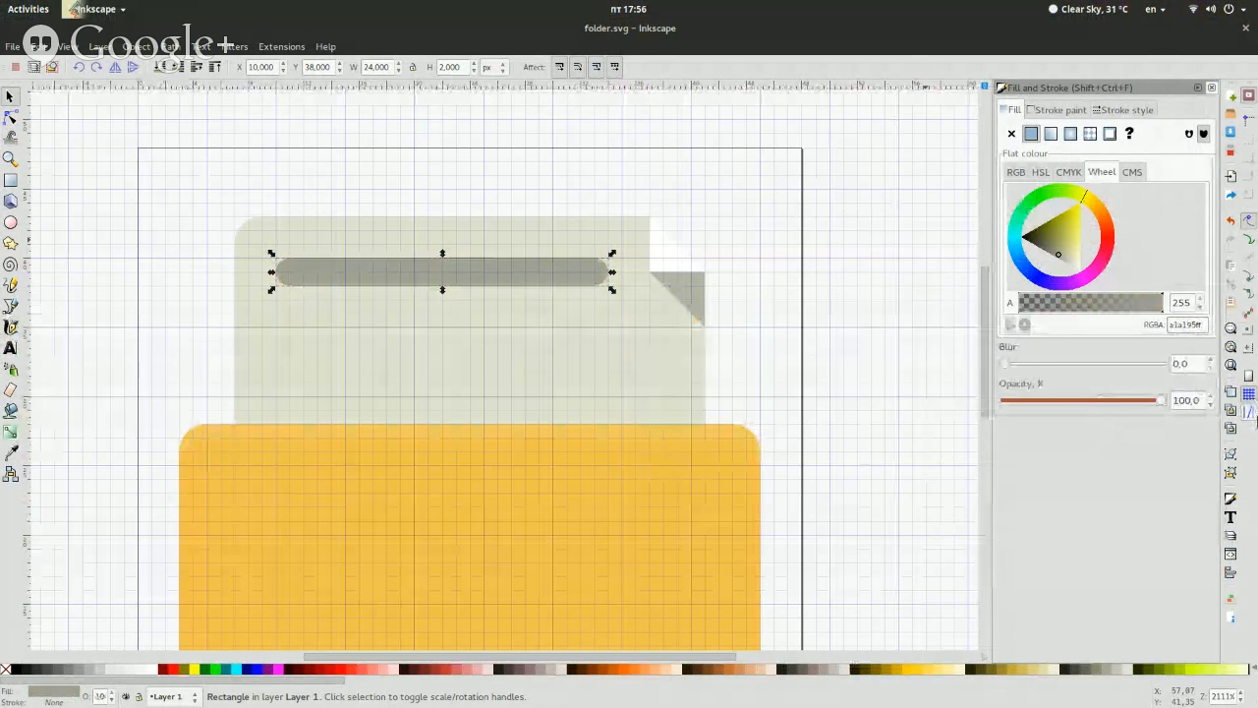
{"action": "left_click", "coordinate": [1213, 88]}
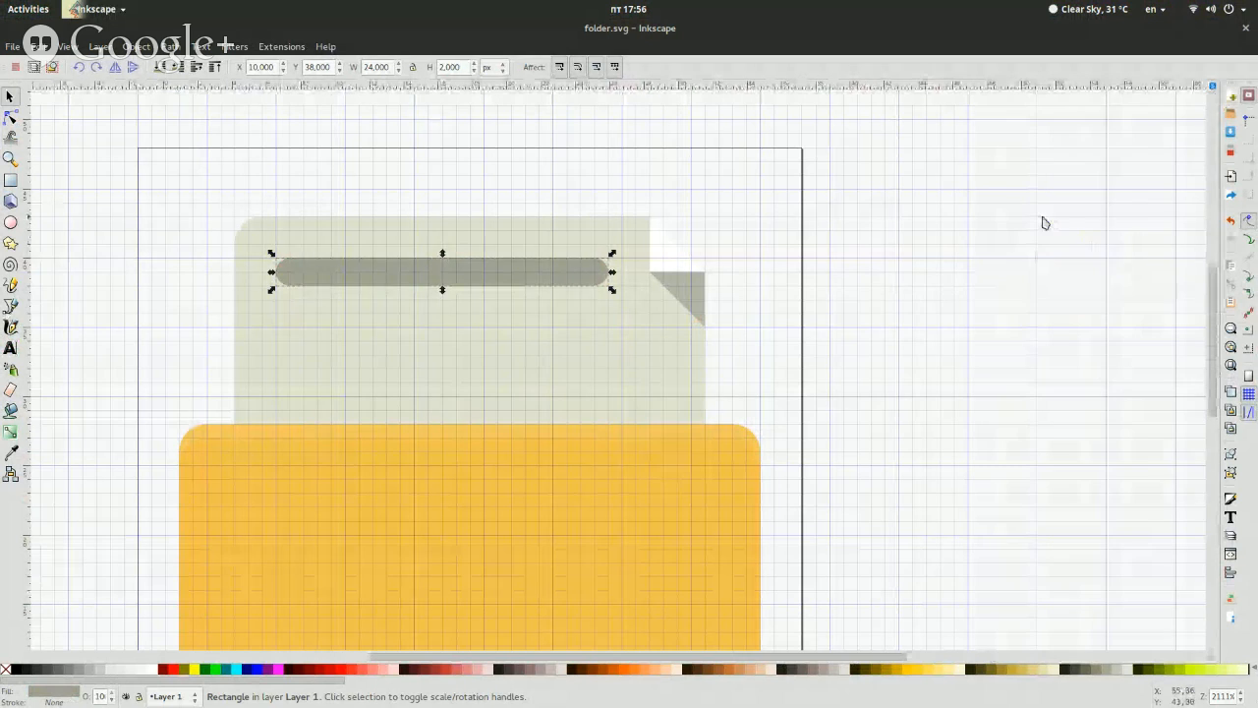
Duplicate the text bar and move the copy down 4 px to Y 34
{"action": "key", "text": "Escape"}
{"action": "left_click", "coordinate": [568, 259]}
{"action": "key", "text": "ctrl+d"}
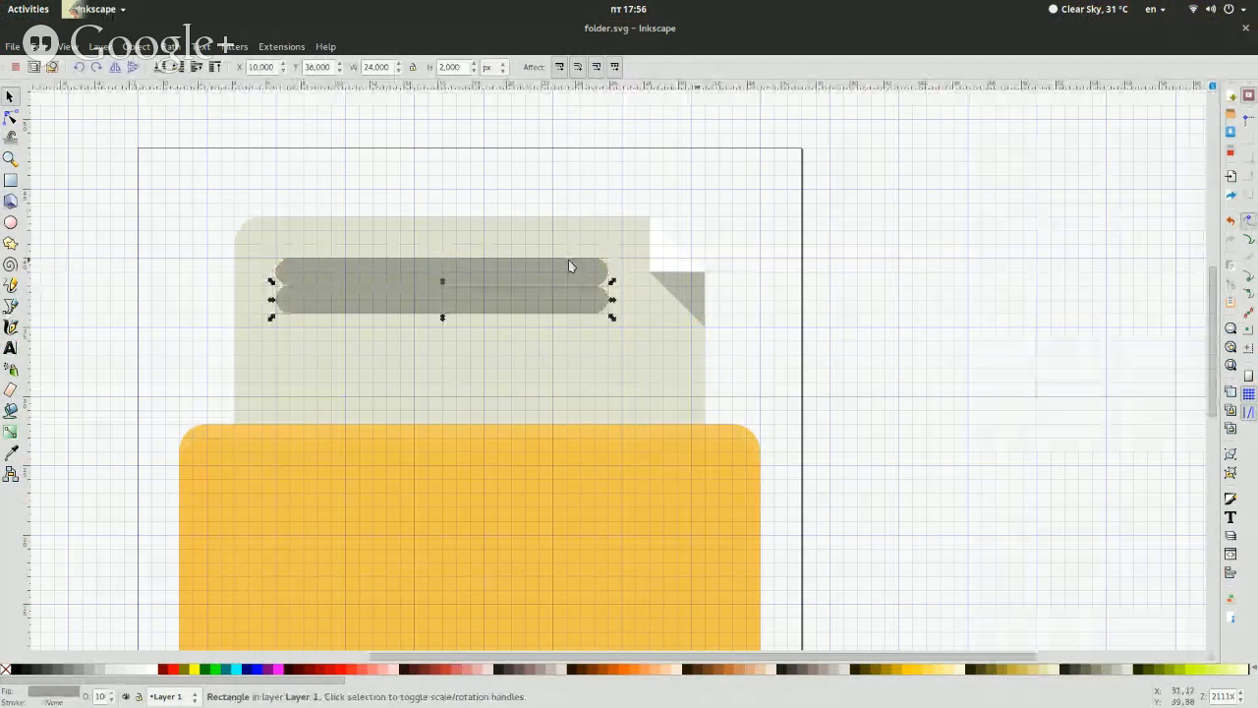
{"action": "key", "text": "Down"}
{"action": "key", "text": "Down"}
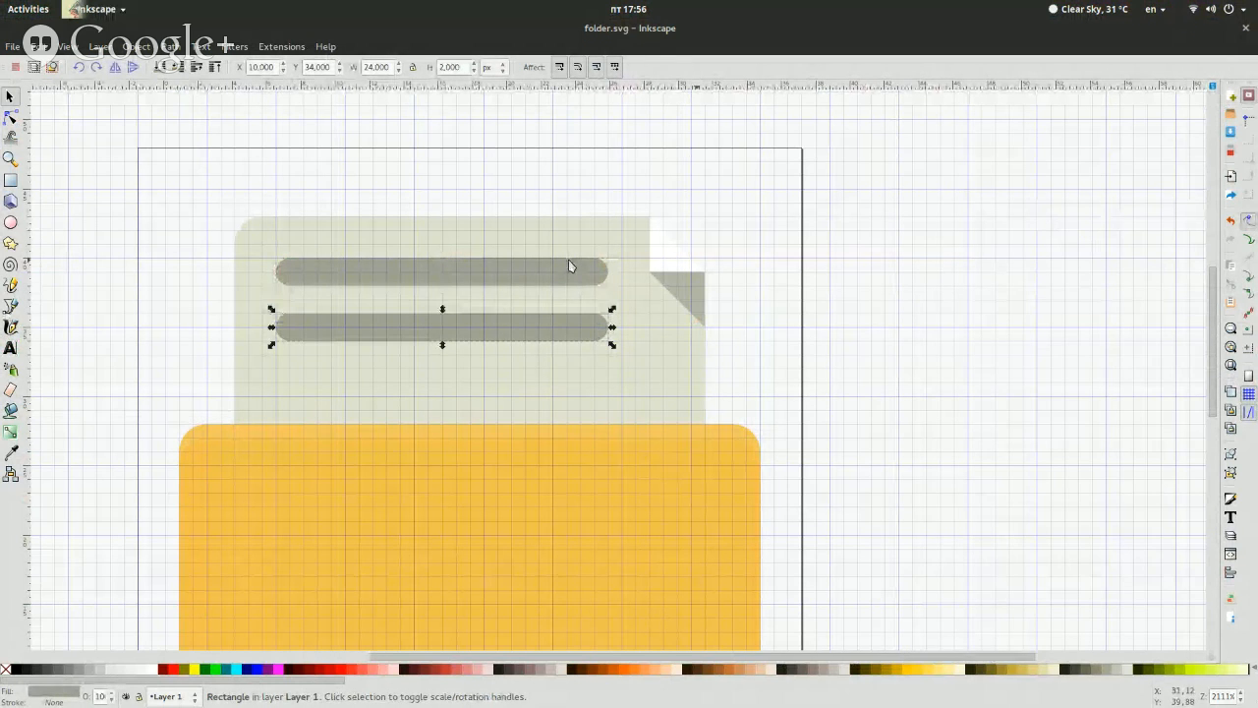
Switch to fileopen.svg and examine the second text bar's width
{"action": "key", "text": "super"}
{"action": "key", "text": "super"}
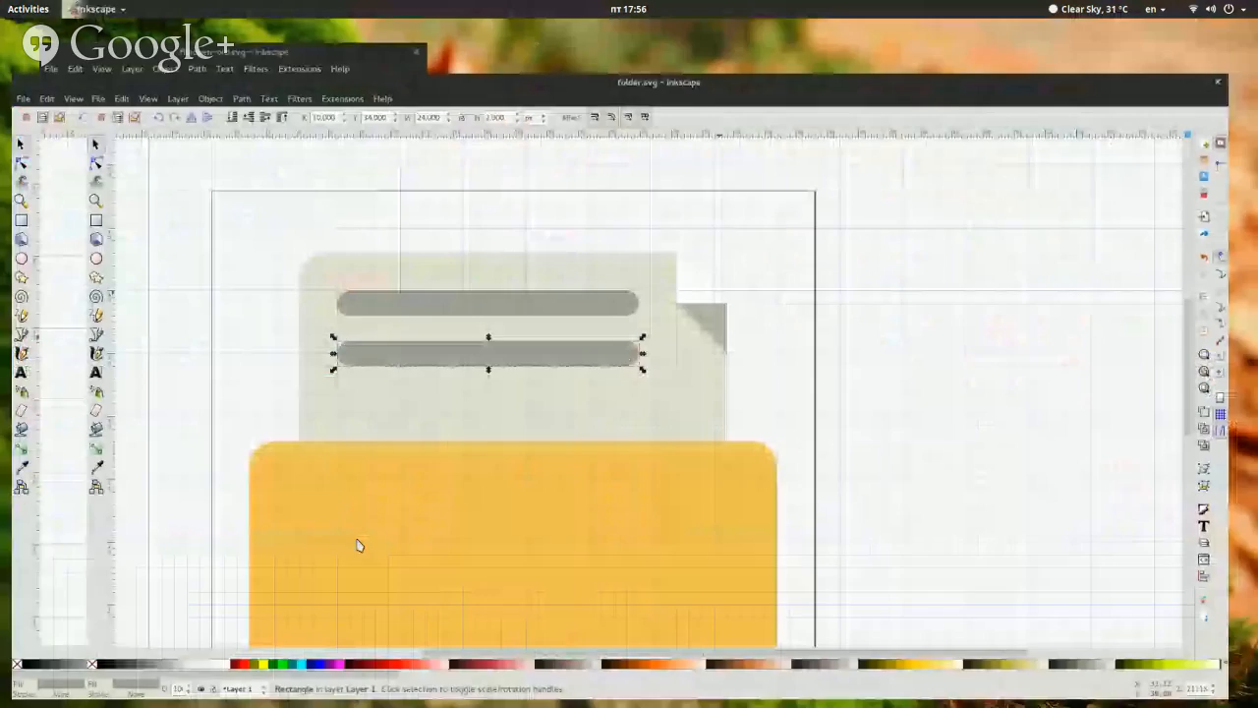
{"action": "key", "text": "super"}
{"action": "left_click", "coordinate": [410, 539]}
{"action": "left_click", "coordinate": [632, 301]}
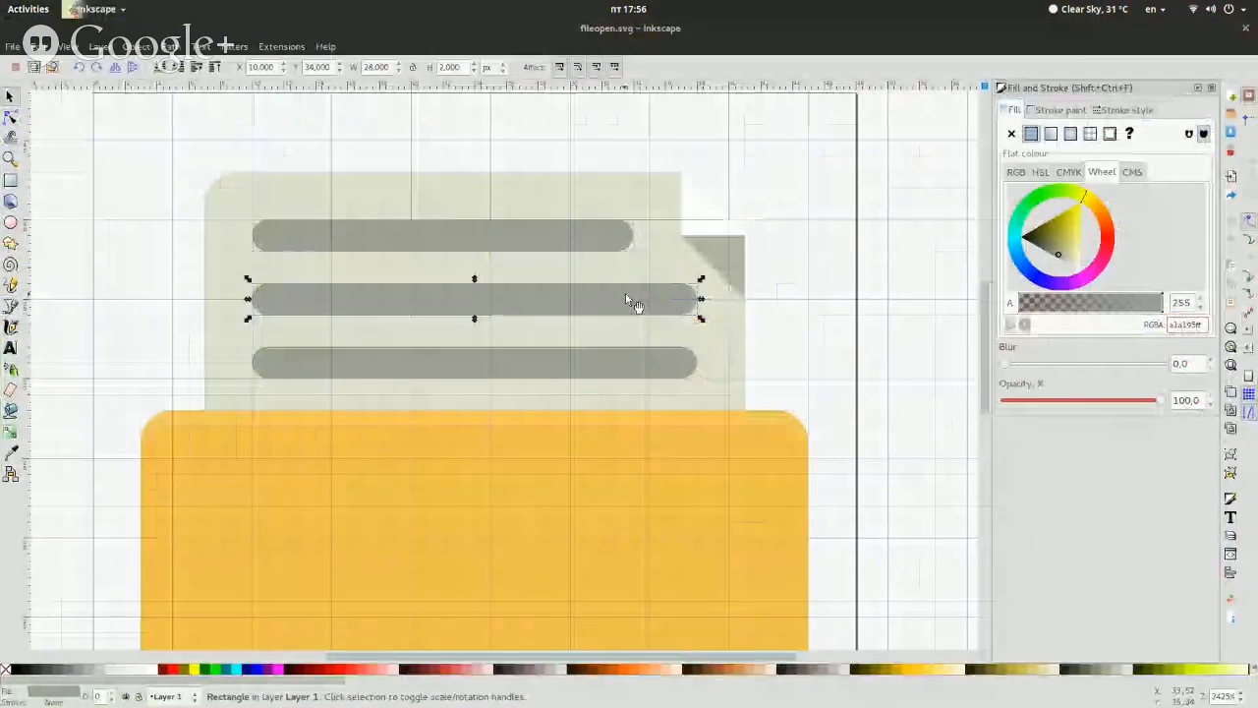
{"action": "double_click", "coordinate": [377, 67]}
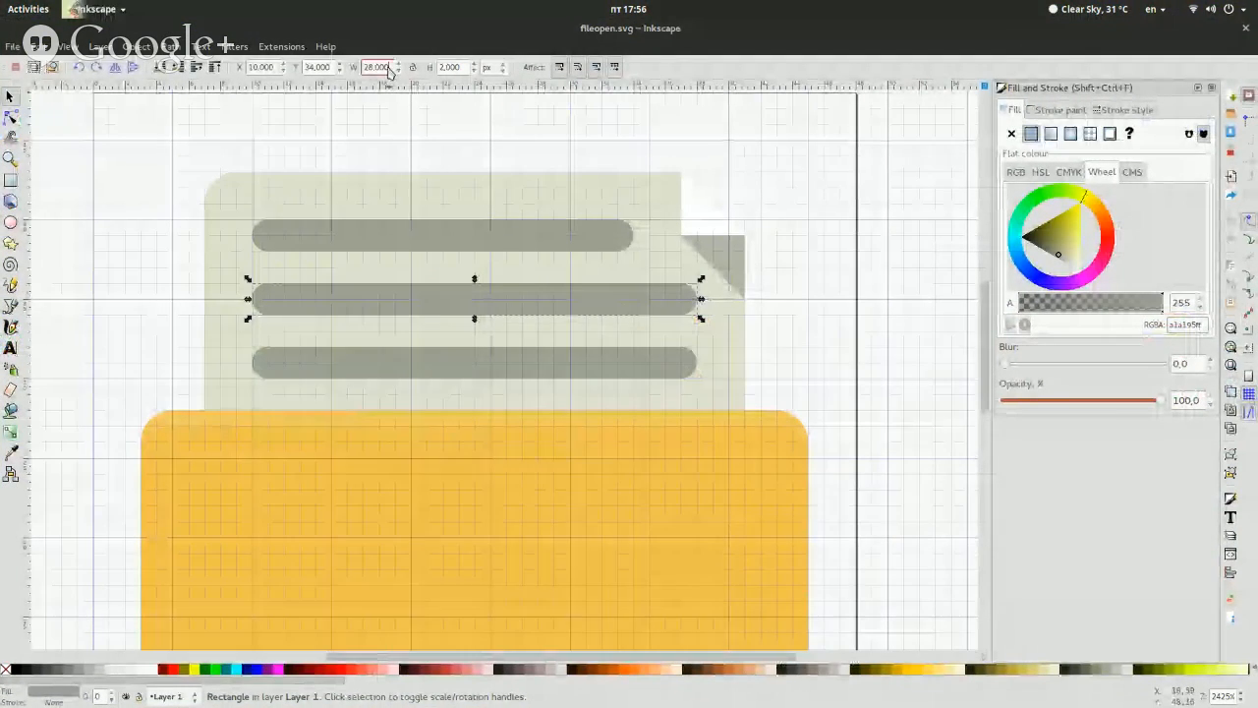
{"action": "left_click", "coordinate": [126, 241]}
Switch back to folder.svg and set the second text bar's width to 28 px
{"action": "key", "text": "super"}
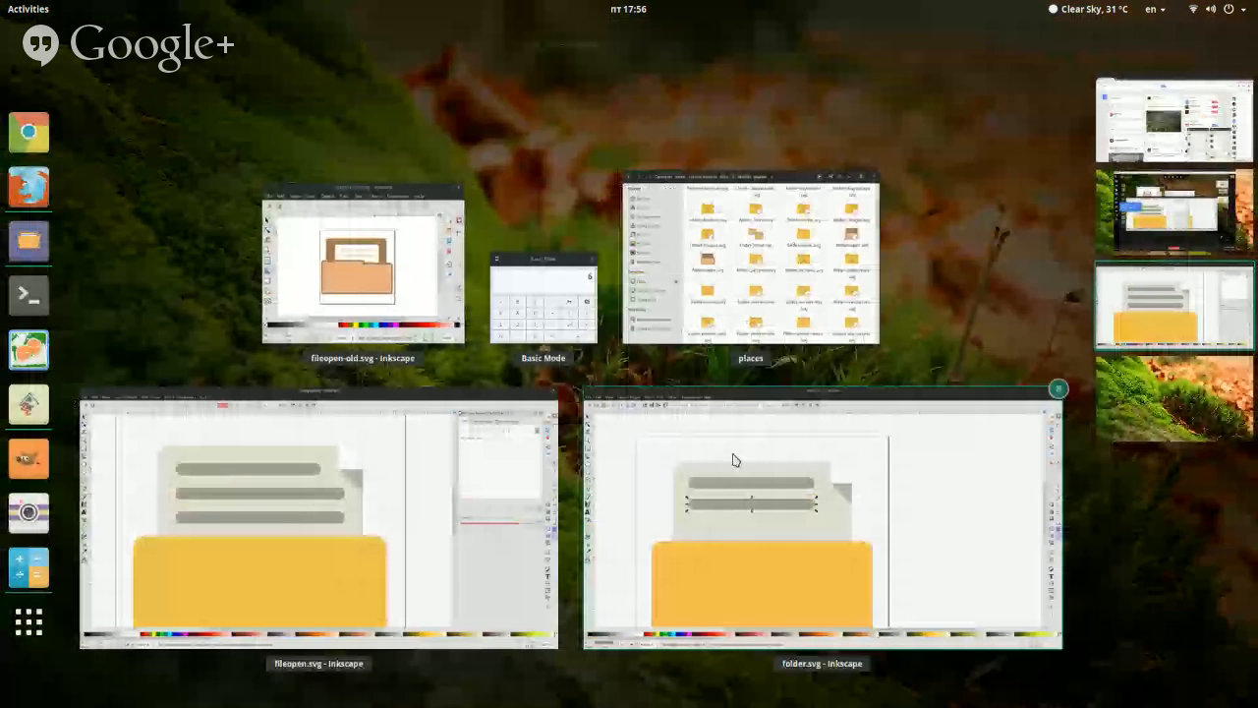
{"action": "left_click", "coordinate": [732, 460]}
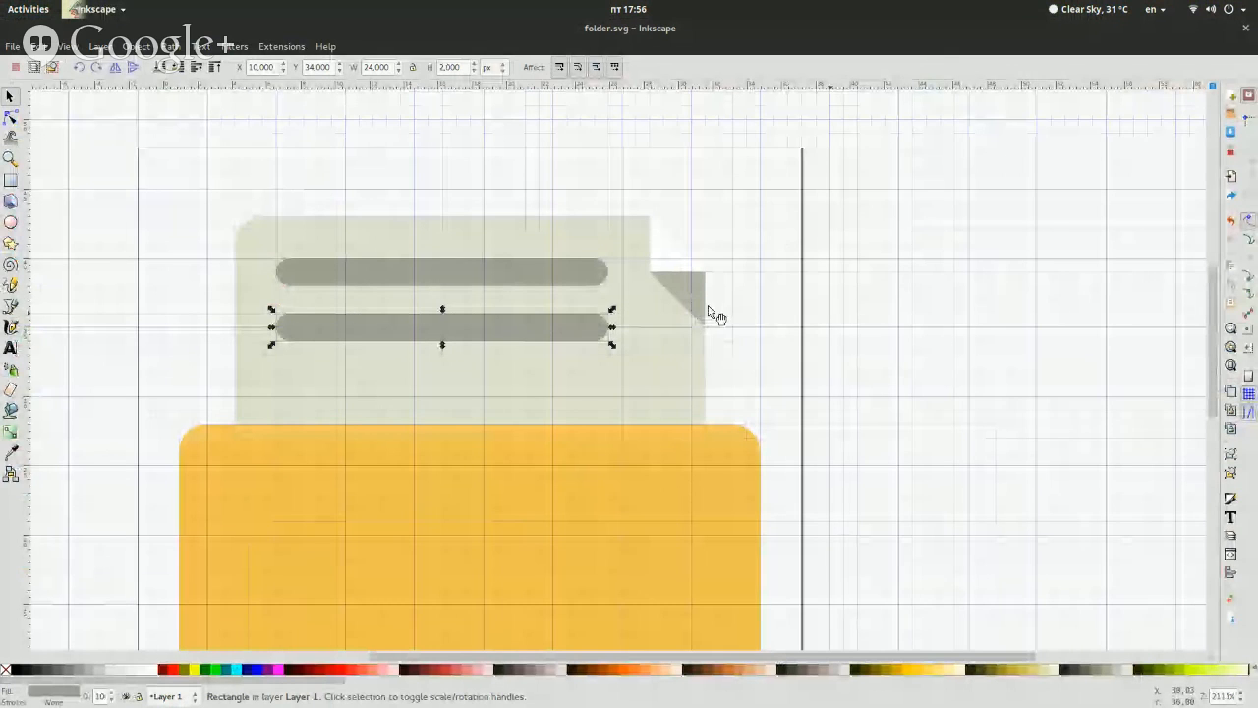
{"action": "left_click", "coordinate": [11, 180]}
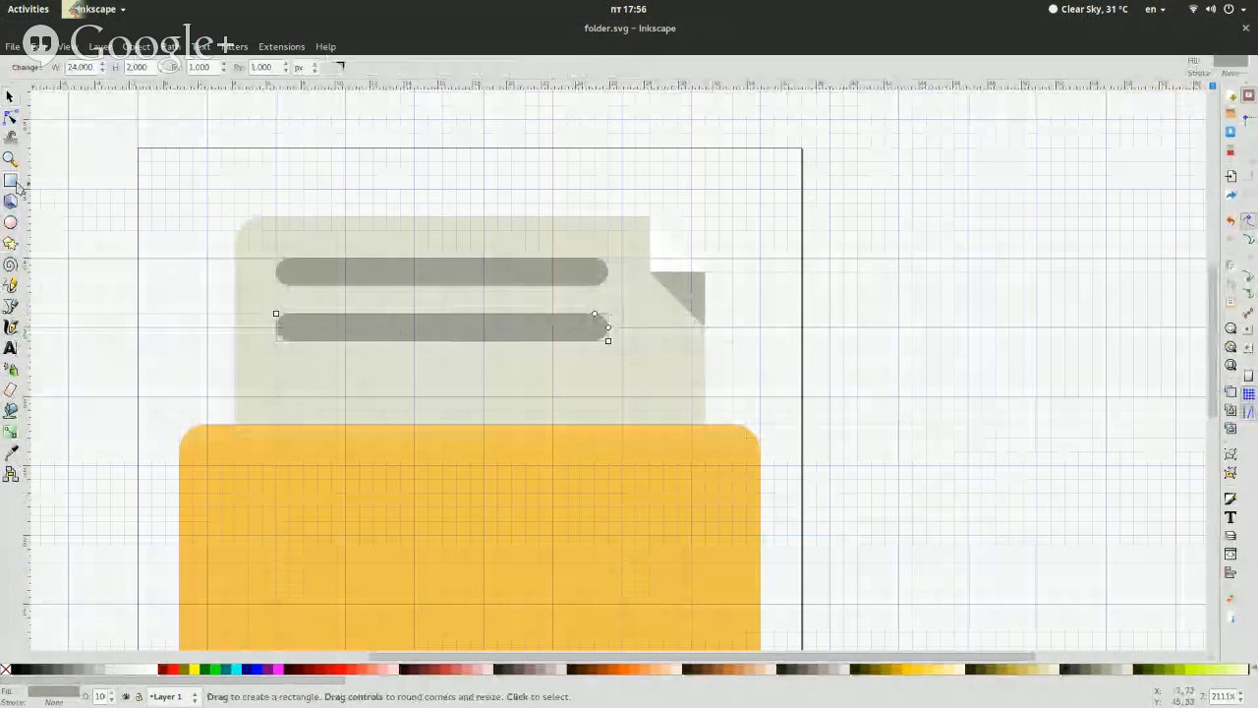
{"action": "triple_click", "coordinate": [83, 67]}
{"action": "type", "text": "26"}
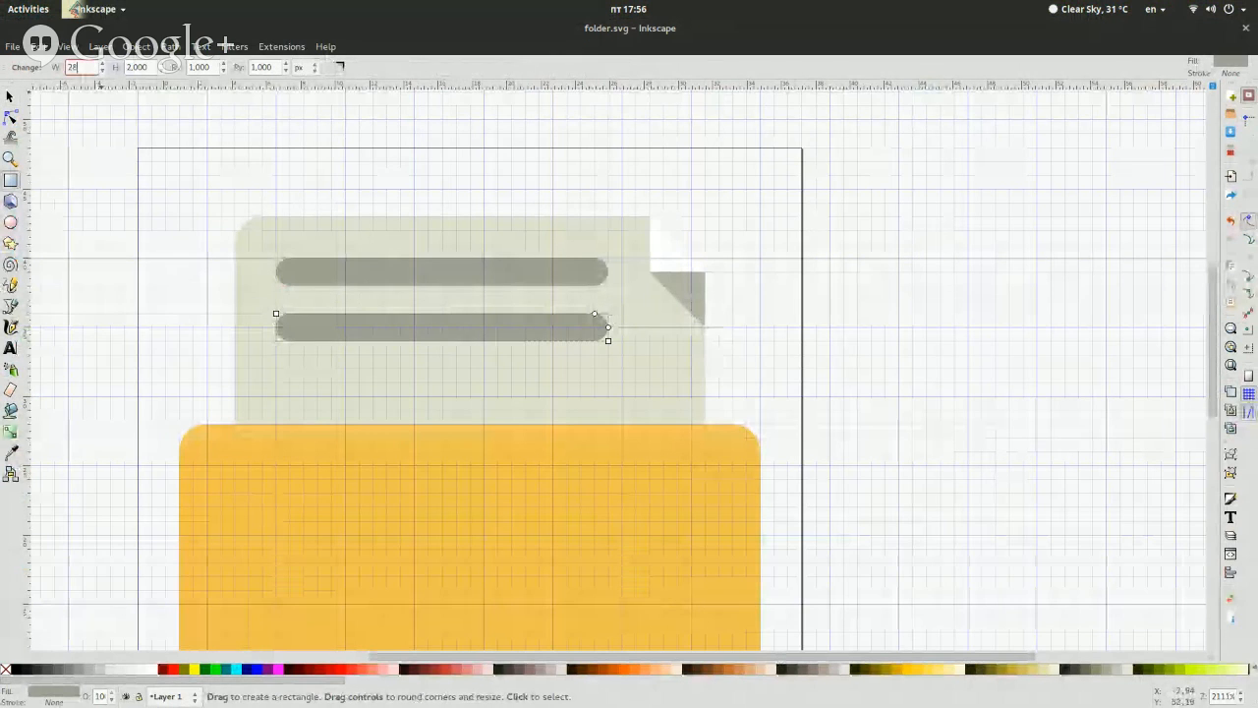
{"action": "key", "text": "Return"}
{"action": "left_click", "coordinate": [9, 96]}
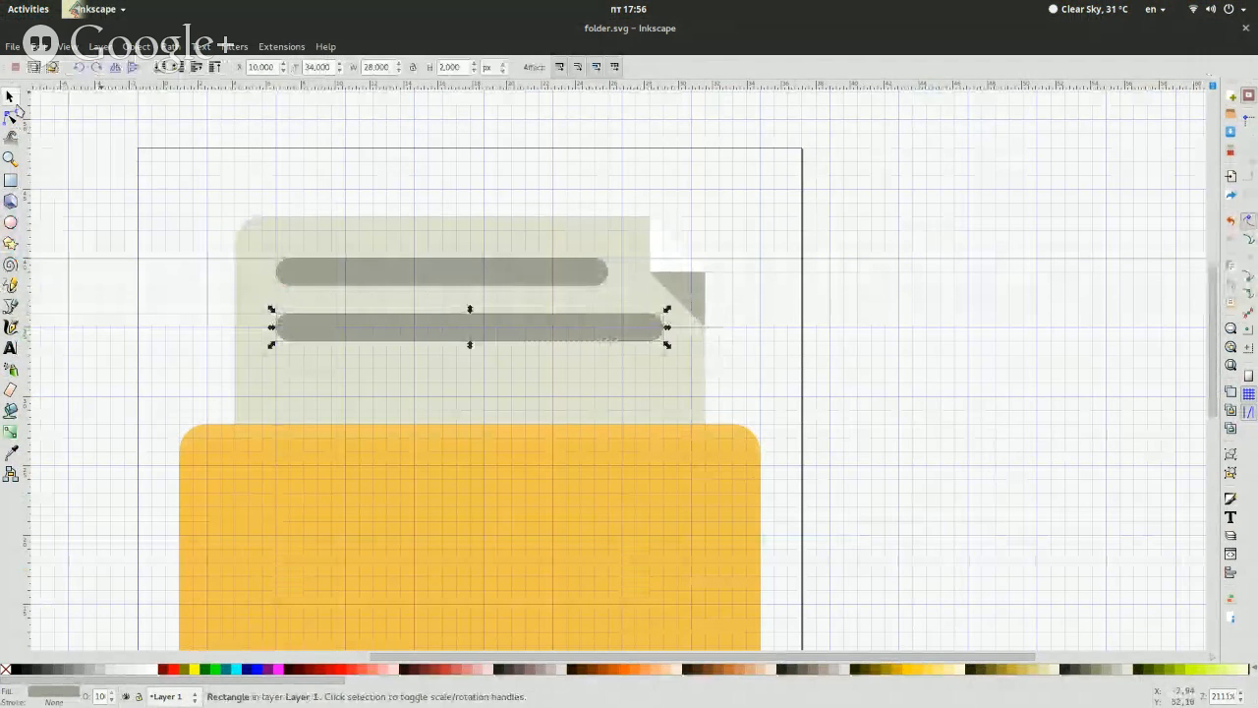
{"action": "left_click", "coordinate": [771, 270]}
{"action": "left_click", "coordinate": [543, 334]}
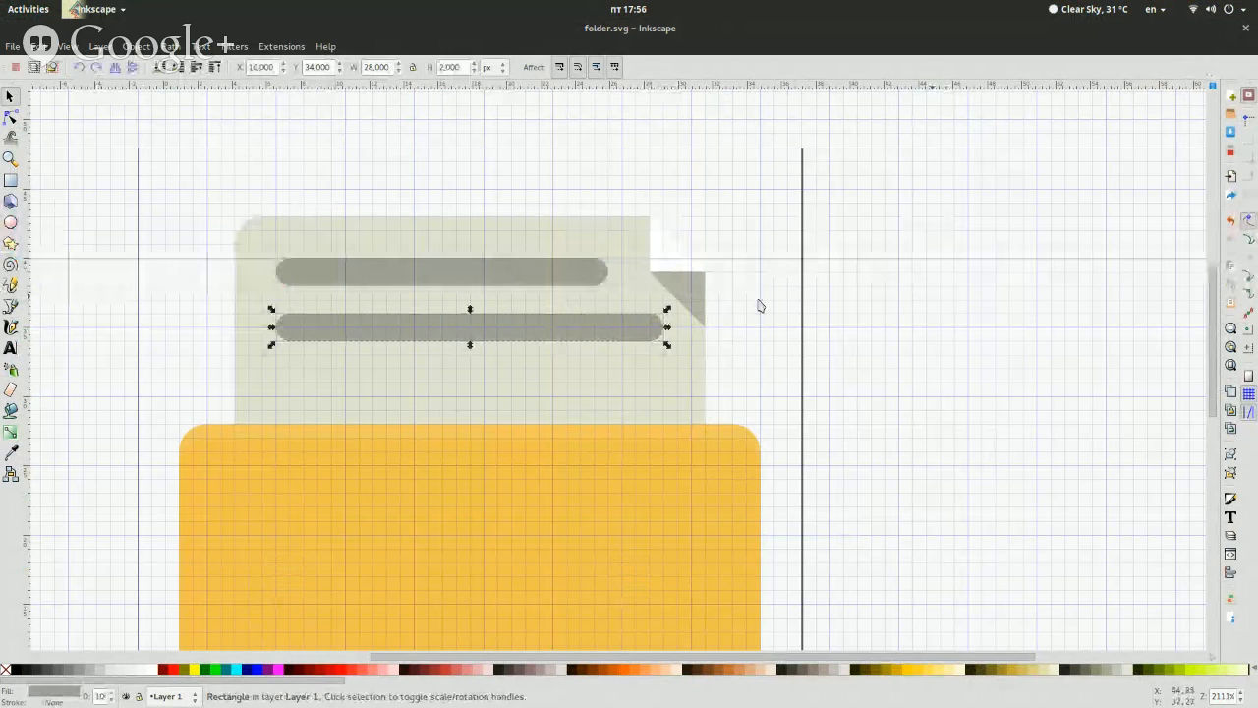
{"action": "left_click", "coordinate": [865, 344]}
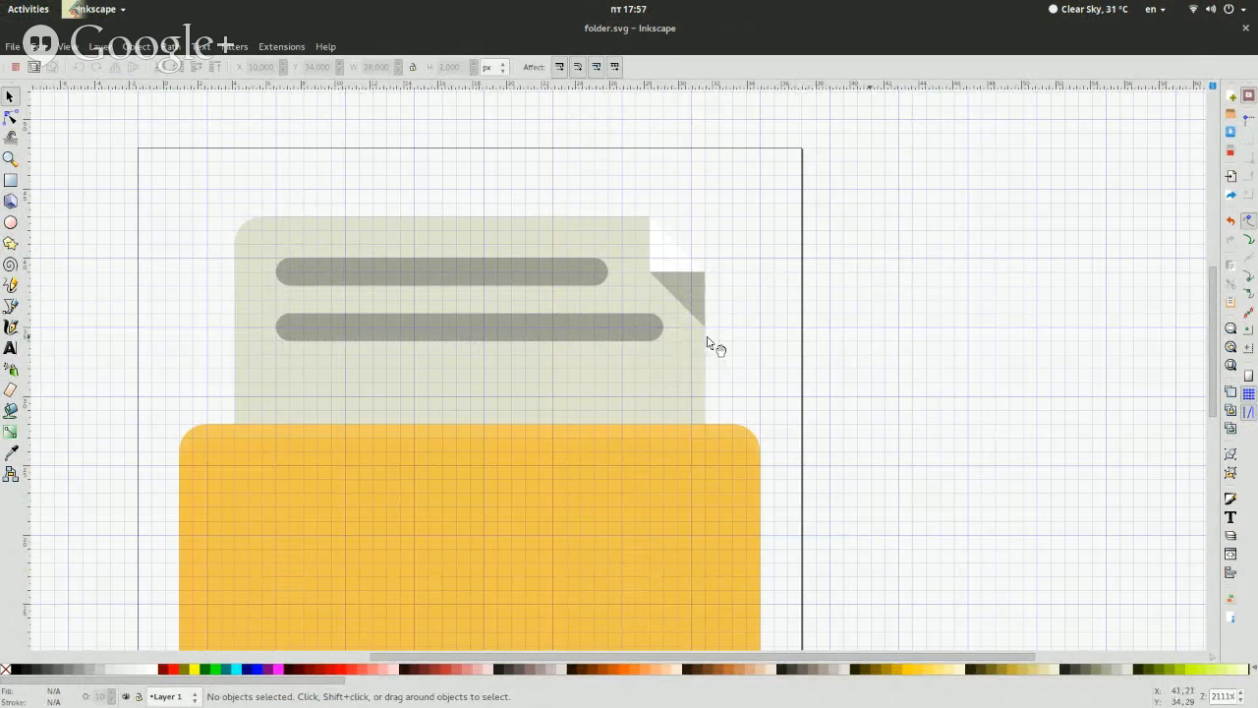
Duplicate the 28 px wide bar and move the copy down 4 px to Y 30 as the third text line
{"action": "left_click", "coordinate": [628, 346]}
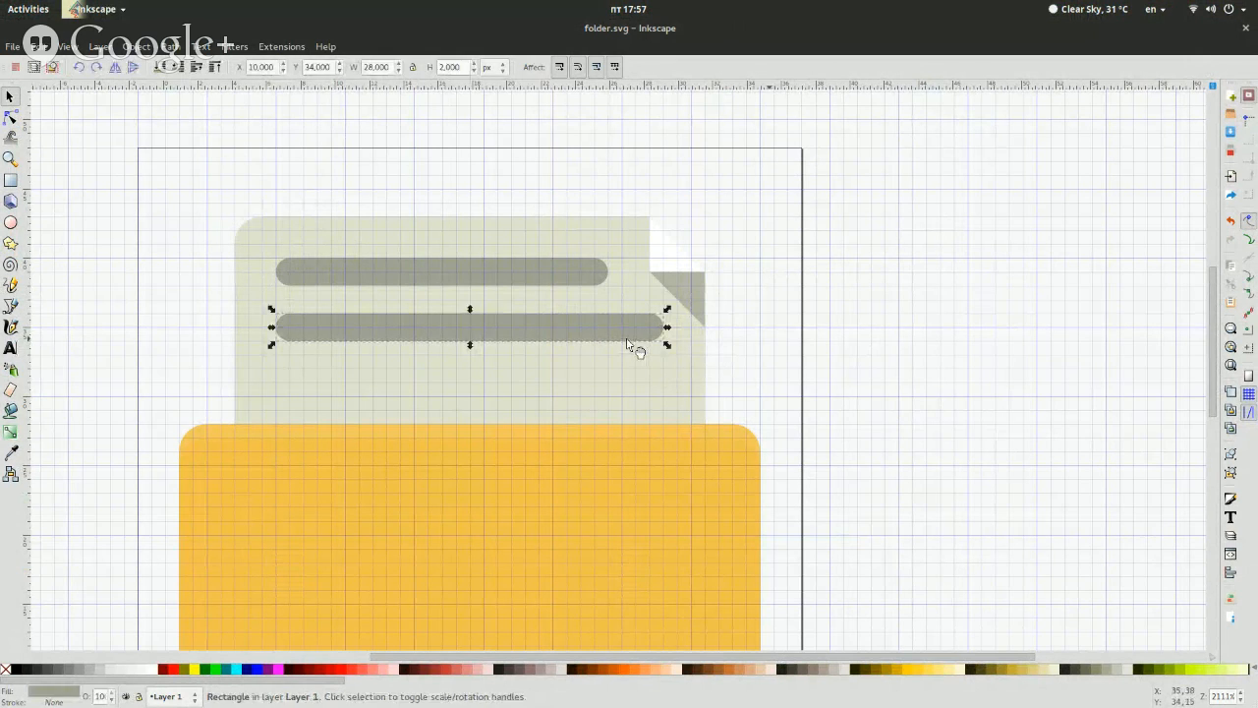
{"action": "key", "text": "ctrl+d"}
{"action": "key", "text": "Down"}
{"action": "key", "text": "Down"}
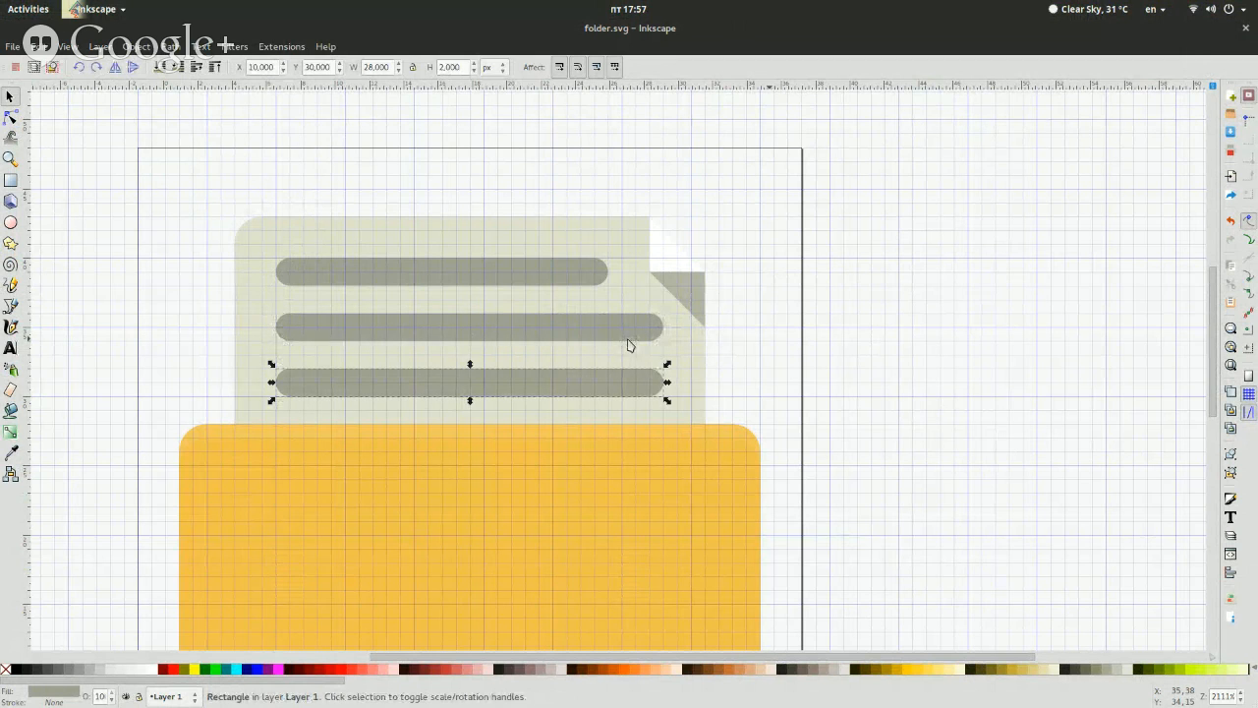
{"action": "left_click", "coordinate": [890, 351]}
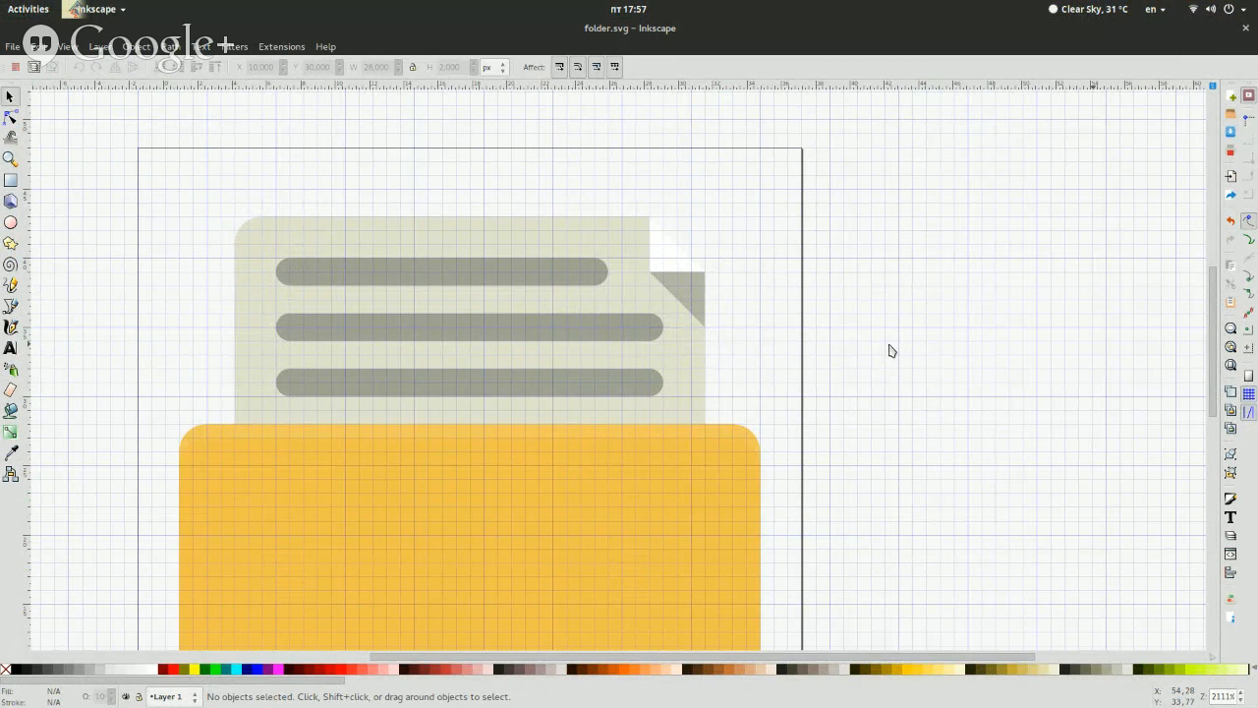
Switch to fileopen.svg to compare its design with the redrawn folder icon, and return to folder.svg
{"action": "key", "text": "super"}
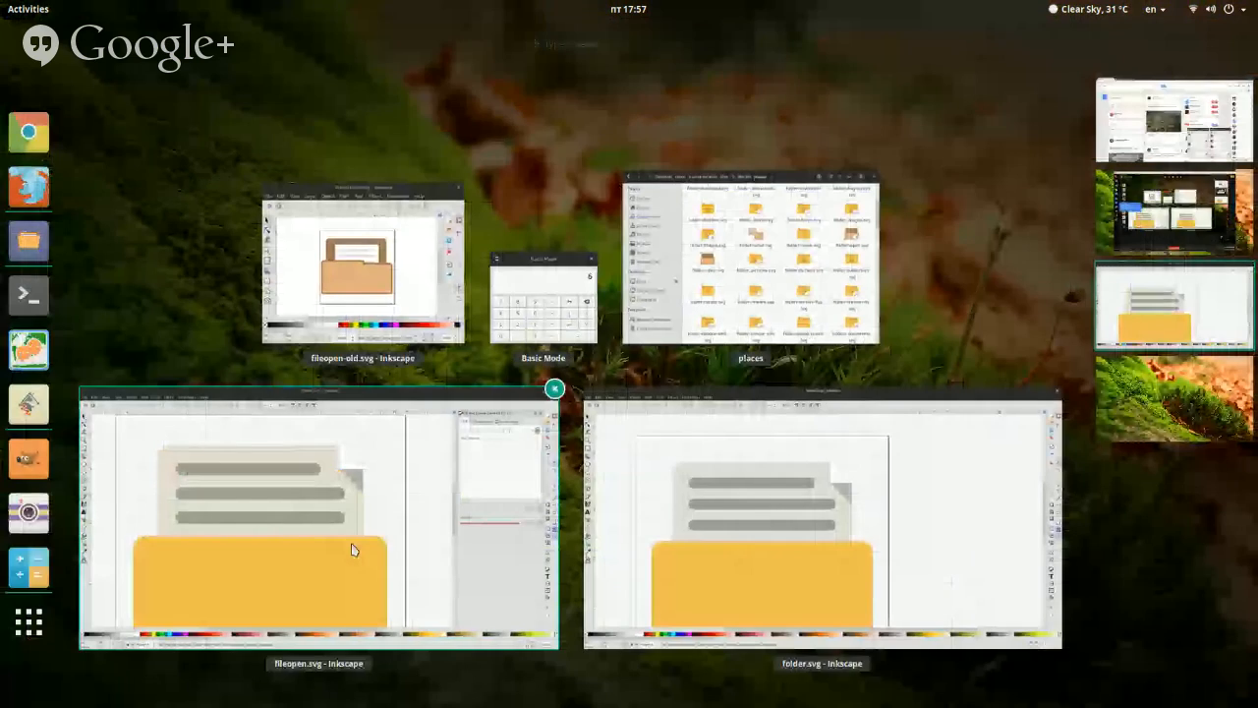
{"action": "left_click", "coordinate": [351, 548]}
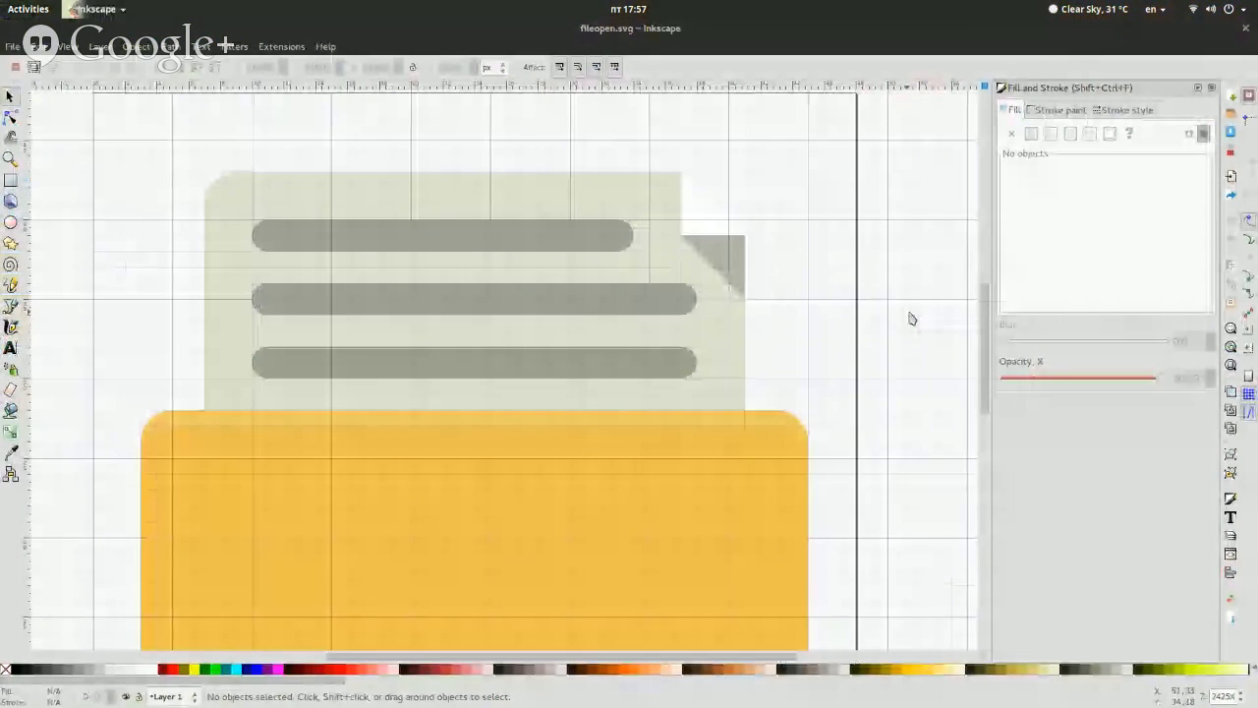
{"action": "key", "text": "super"}
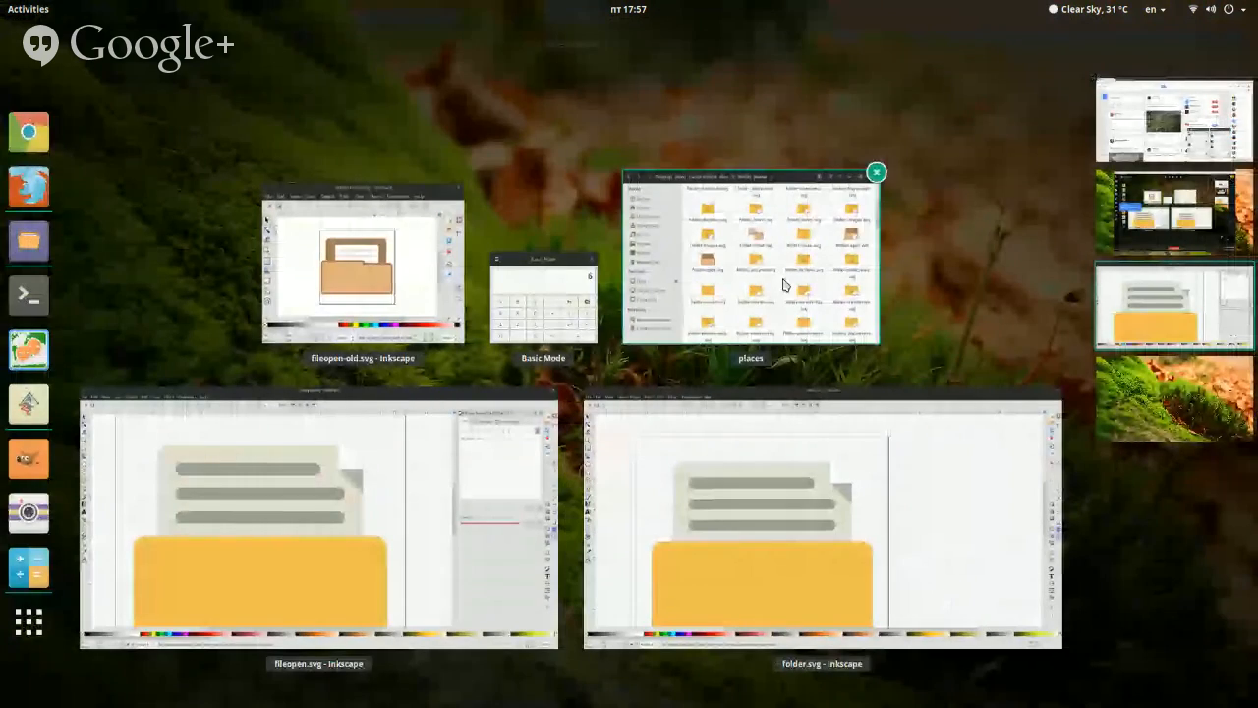
{"action": "left_click", "coordinate": [983, 547]}
Save the redrawn icon as a new file named fileopen-copycat.svg in the 48x48 places folder
{"action": "key", "text": "ctrl+shift+s"}
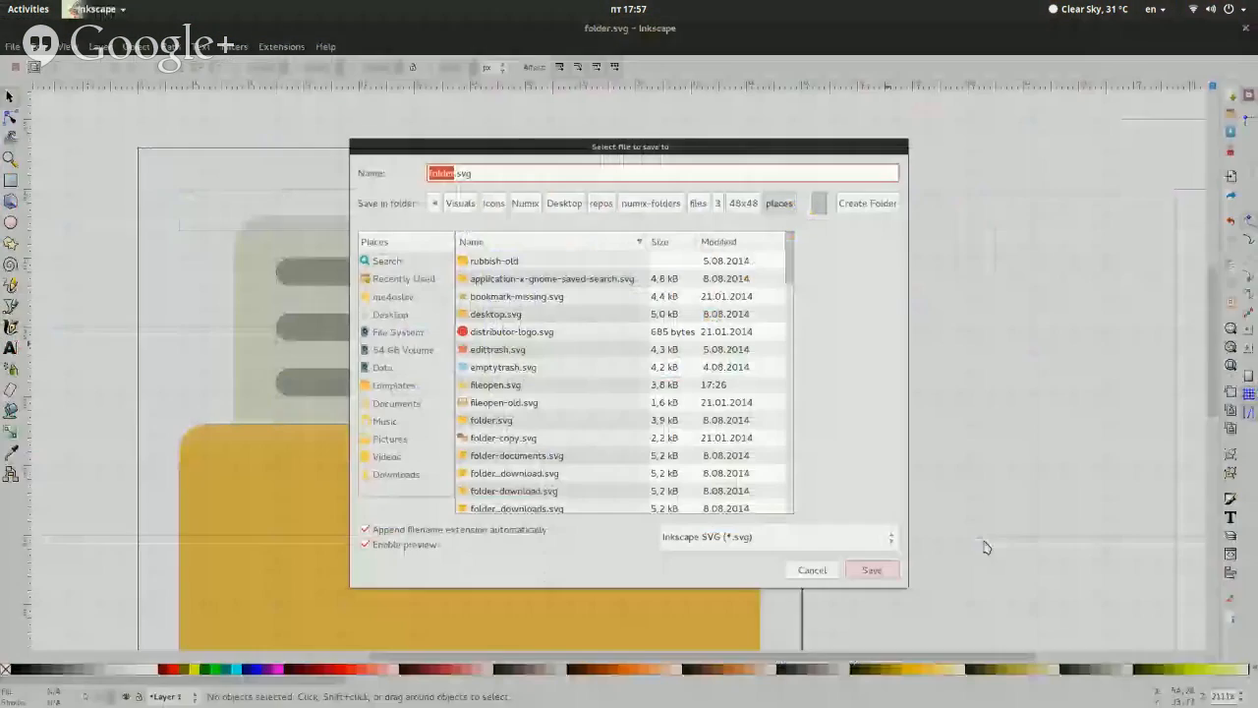
{"action": "key", "text": "BackSpace"}
{"action": "key", "text": "BackSpace"}
{"action": "key", "text": "BackSpace"}
{"action": "key", "text": "BackSpace"}
{"action": "key", "text": "BackSpace"}
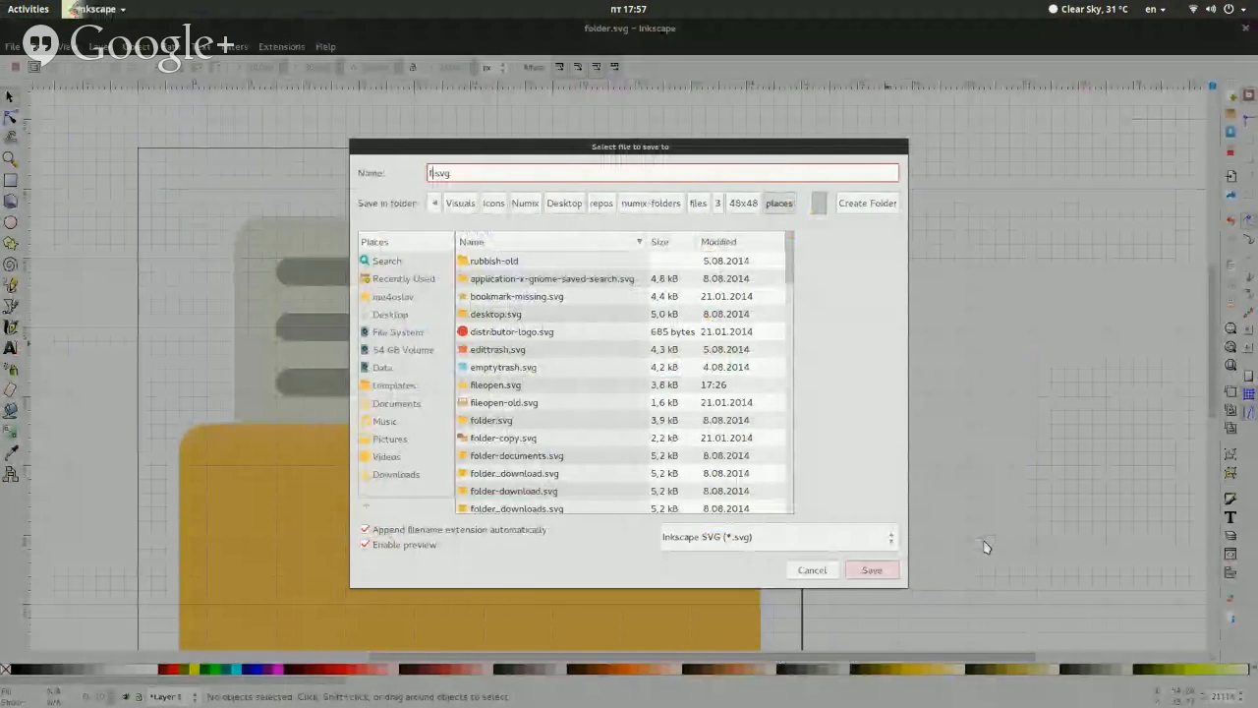
{"action": "type", "text": "ileopen"}
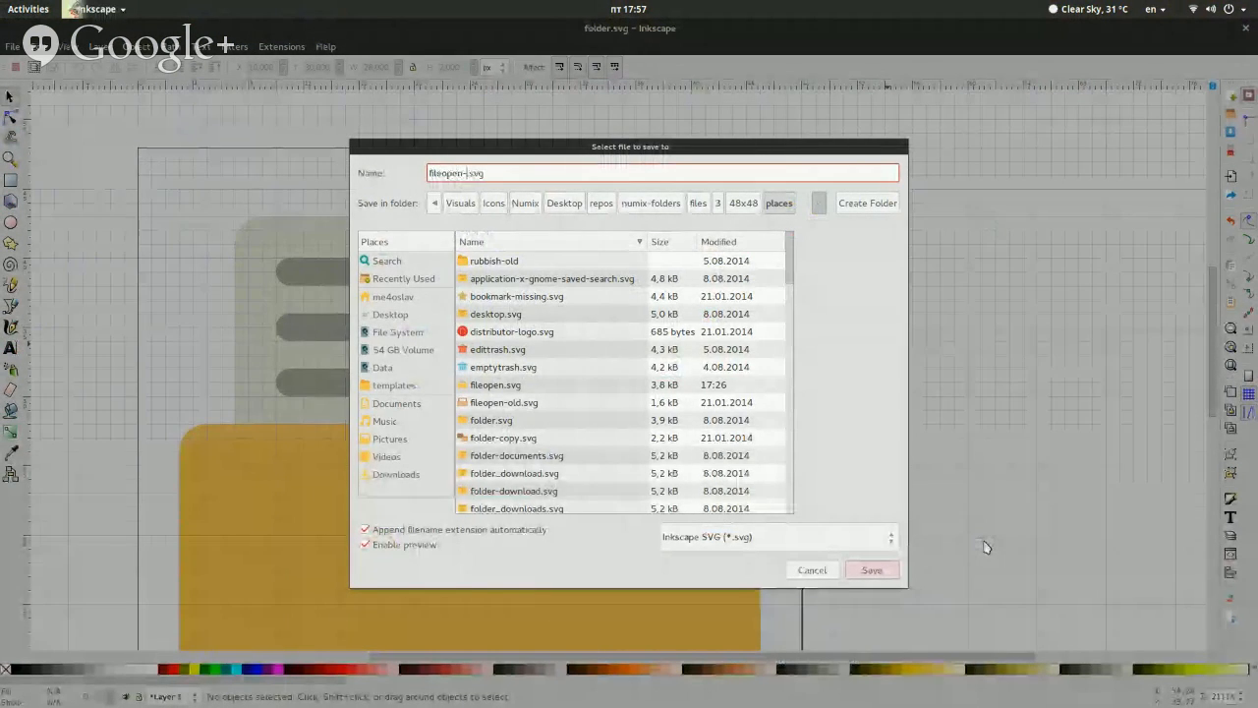
{"action": "type", "text": "-copycat"}
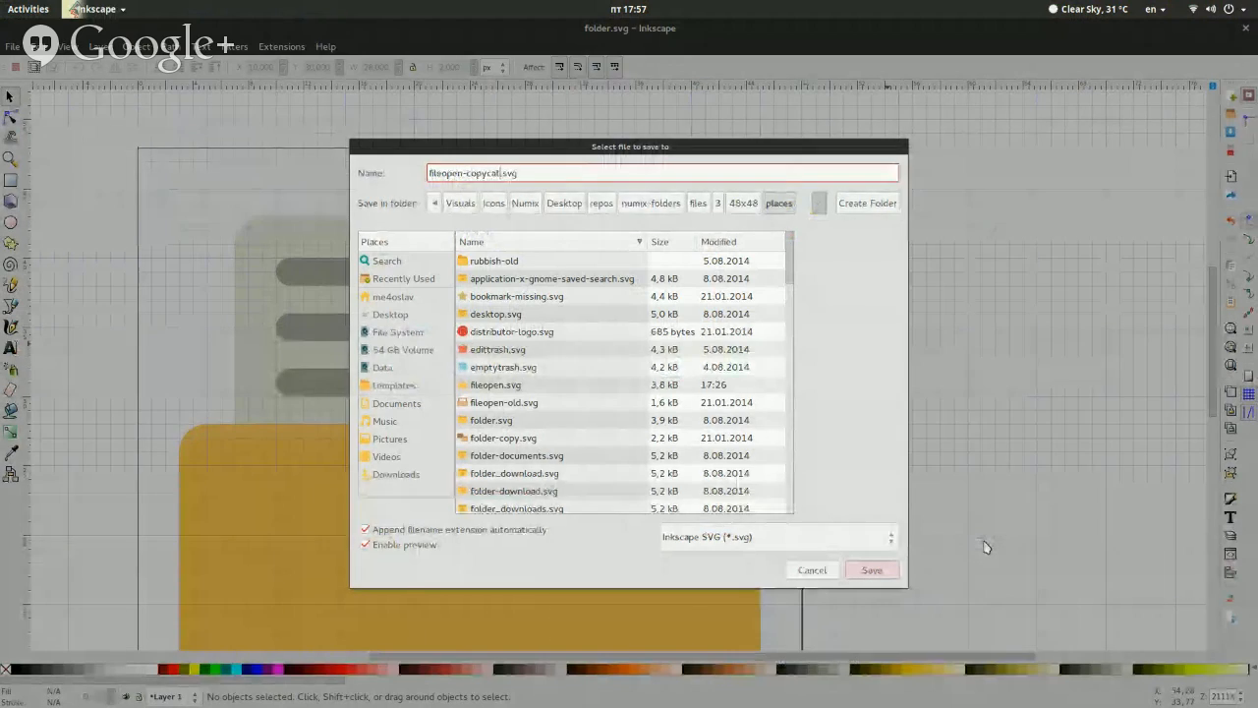
{"action": "key", "text": "Return"}
Switch to the file manager's places folder and compare the thumbnails of fileopen.svg and fileopen-copycat.svg
{"action": "key", "text": "super"}
{"action": "left_click", "coordinate": [805, 323]}
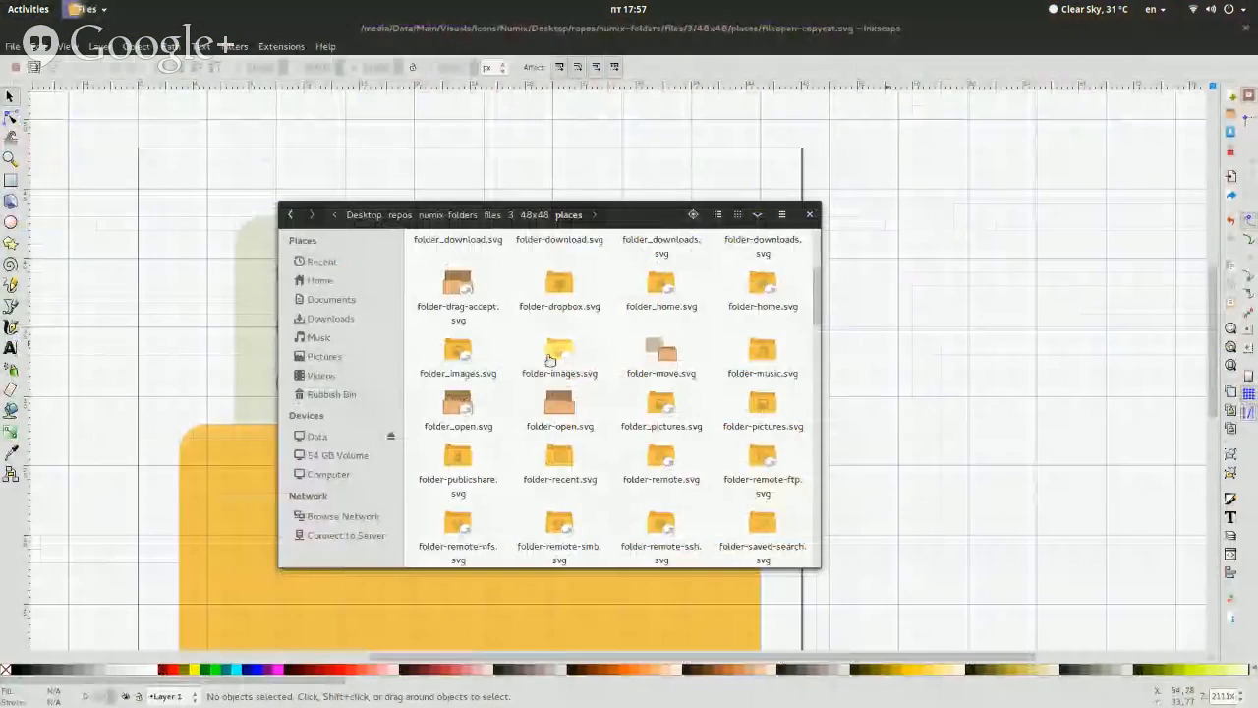
{"action": "scroll", "coordinate": [506, 401], "scroll_direction": "up", "scroll_amount": 5}
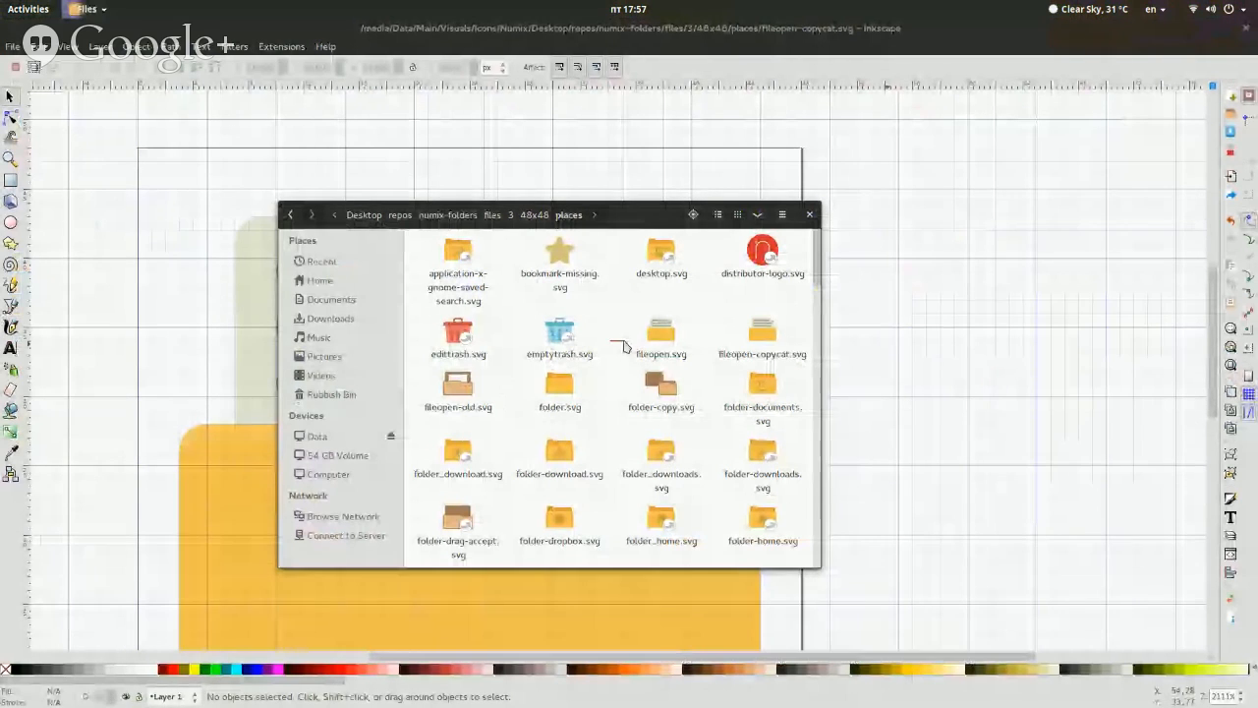
{"action": "left_click_drag", "start_coordinate": [629, 339], "coordinate": [721, 330]}
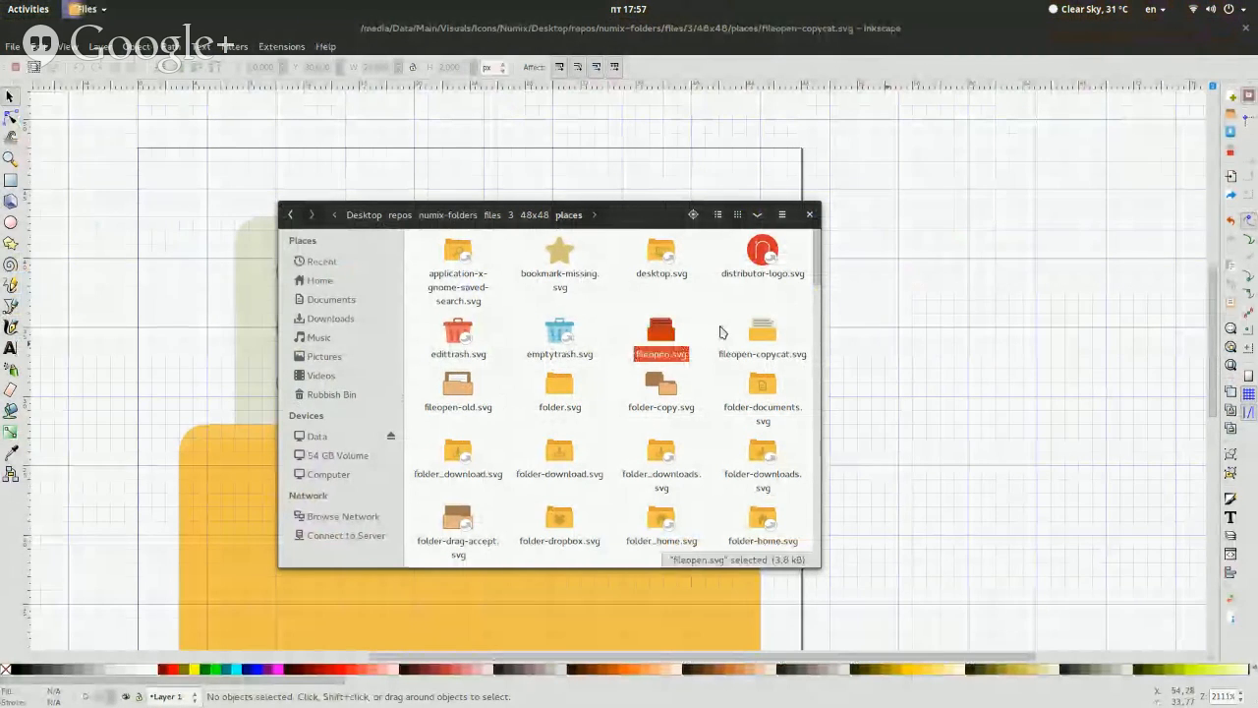
{"action": "left_click", "coordinate": [721, 329]}
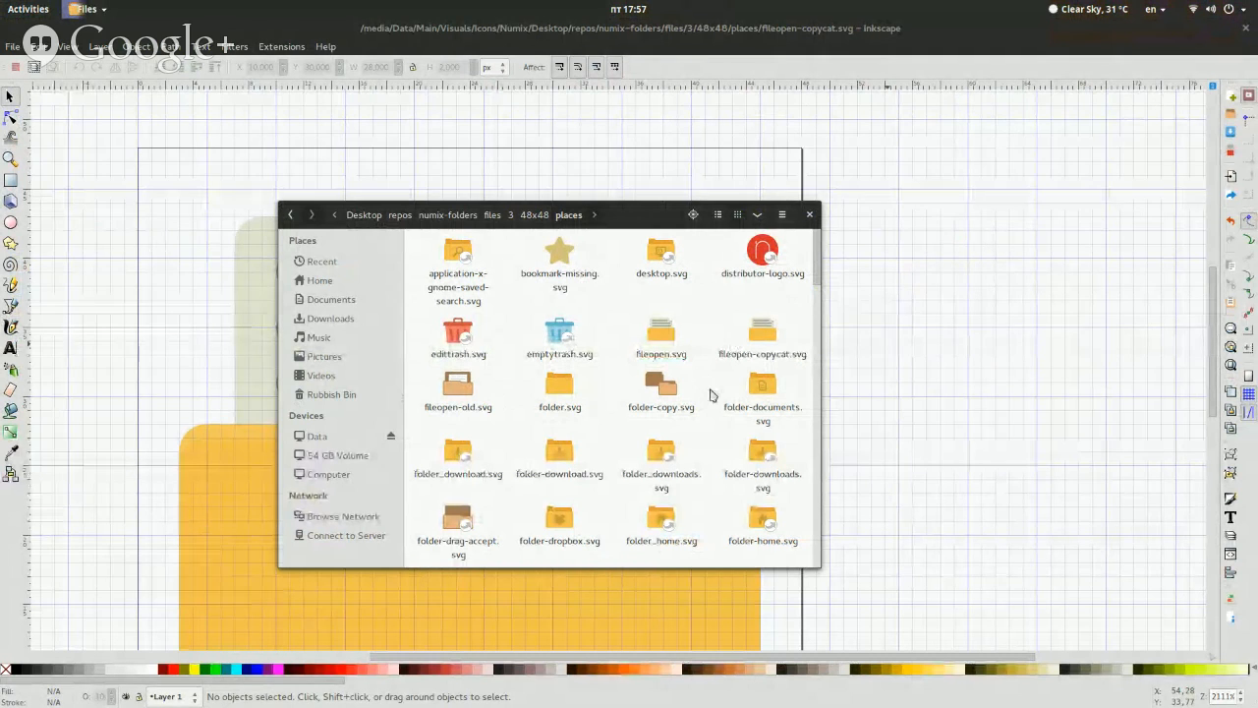
Close the Inkscape windows of the folder icons, including fileopen-old.svg
{"action": "left_click", "coordinate": [948, 371]}
{"action": "key", "text": "alt"}
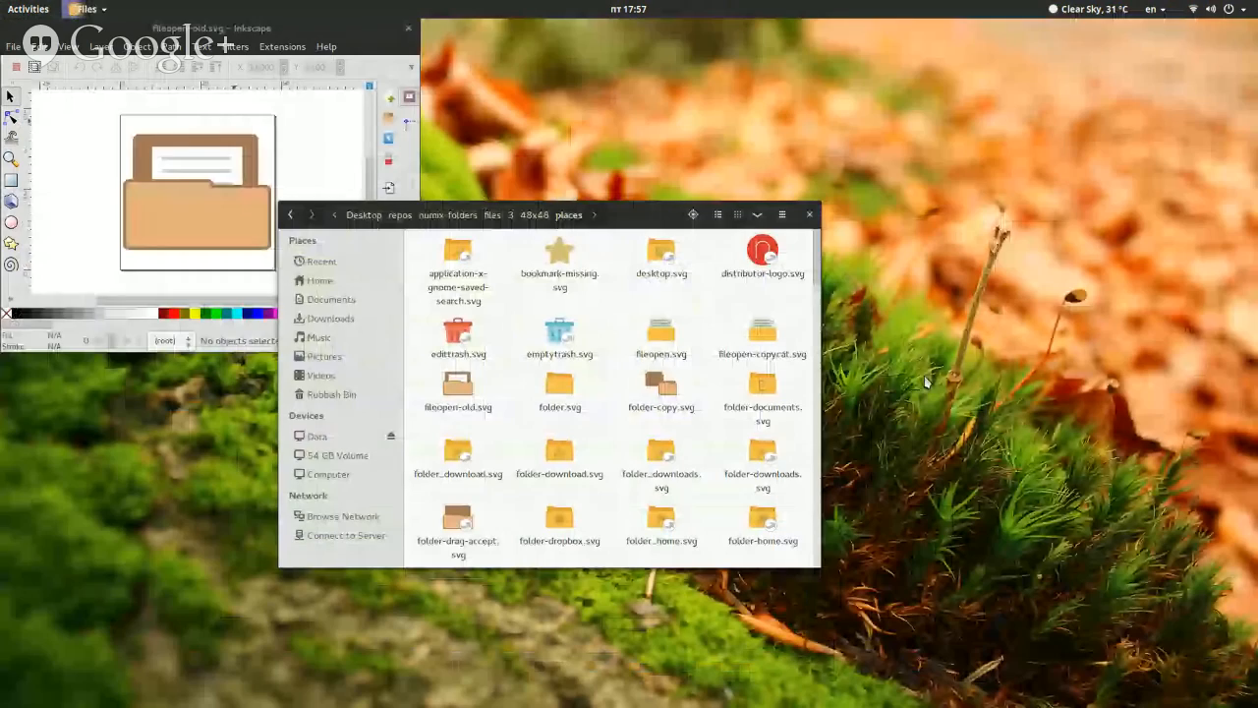
{"action": "left_click", "coordinate": [409, 30]}
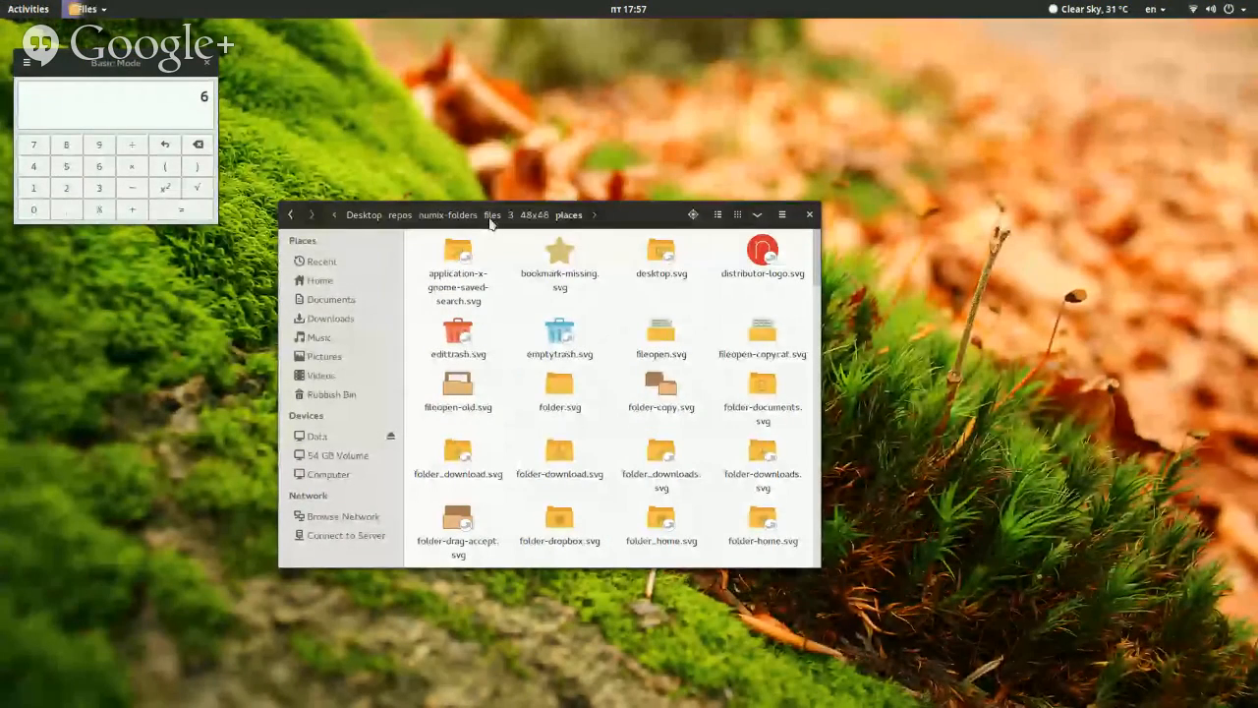
Browse from the repos folder to numix-icon-theme/Numix/scalable/devices in the file manager
{"action": "left_click", "coordinate": [402, 216]}
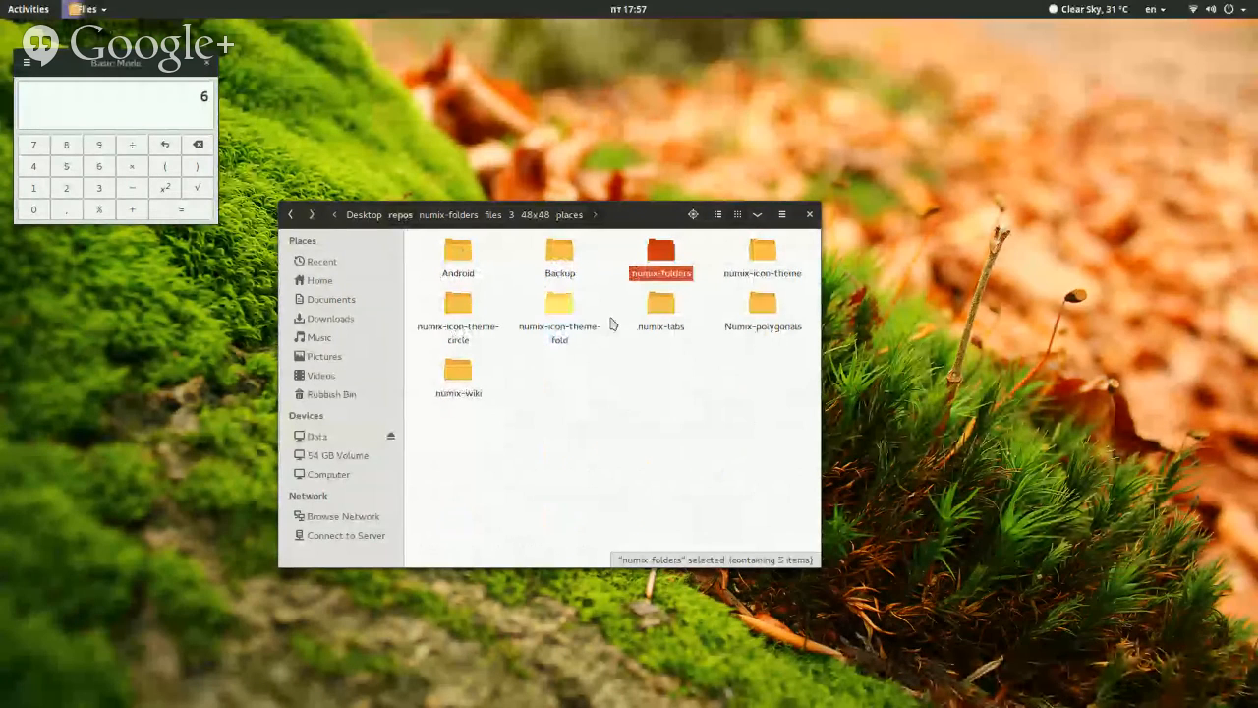
{"action": "double_click", "coordinate": [776, 267]}
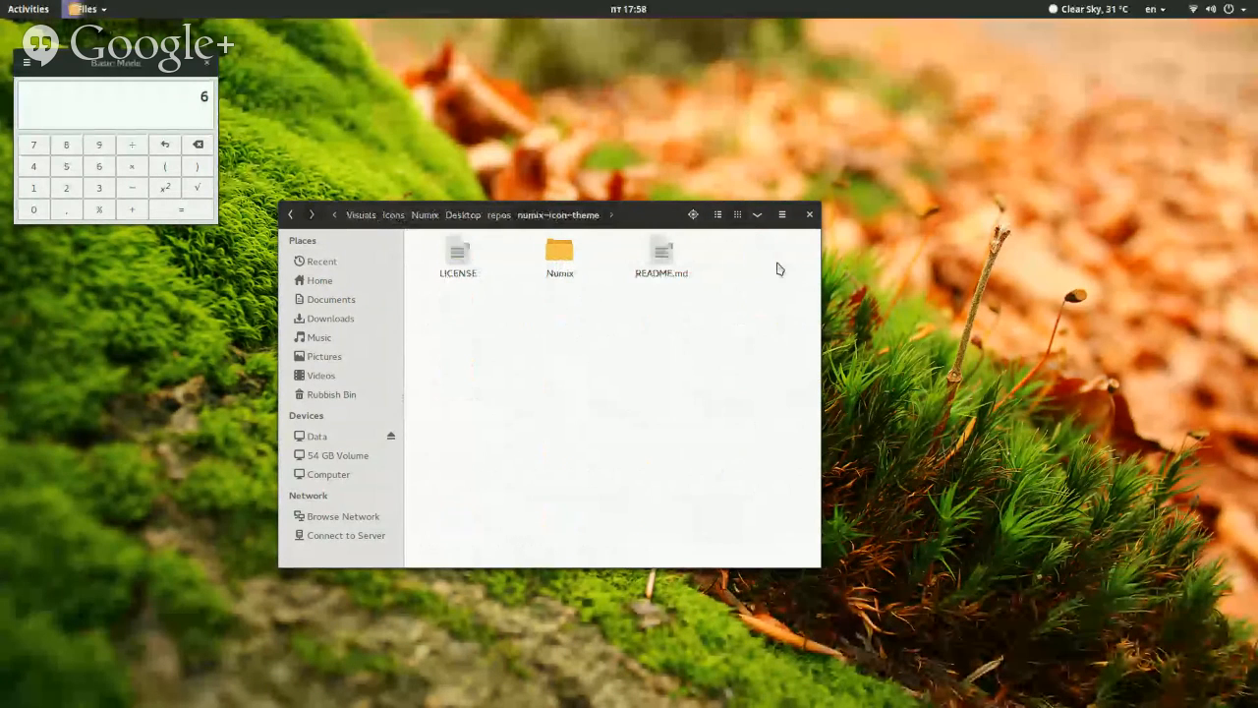
{"action": "double_click", "coordinate": [556, 256]}
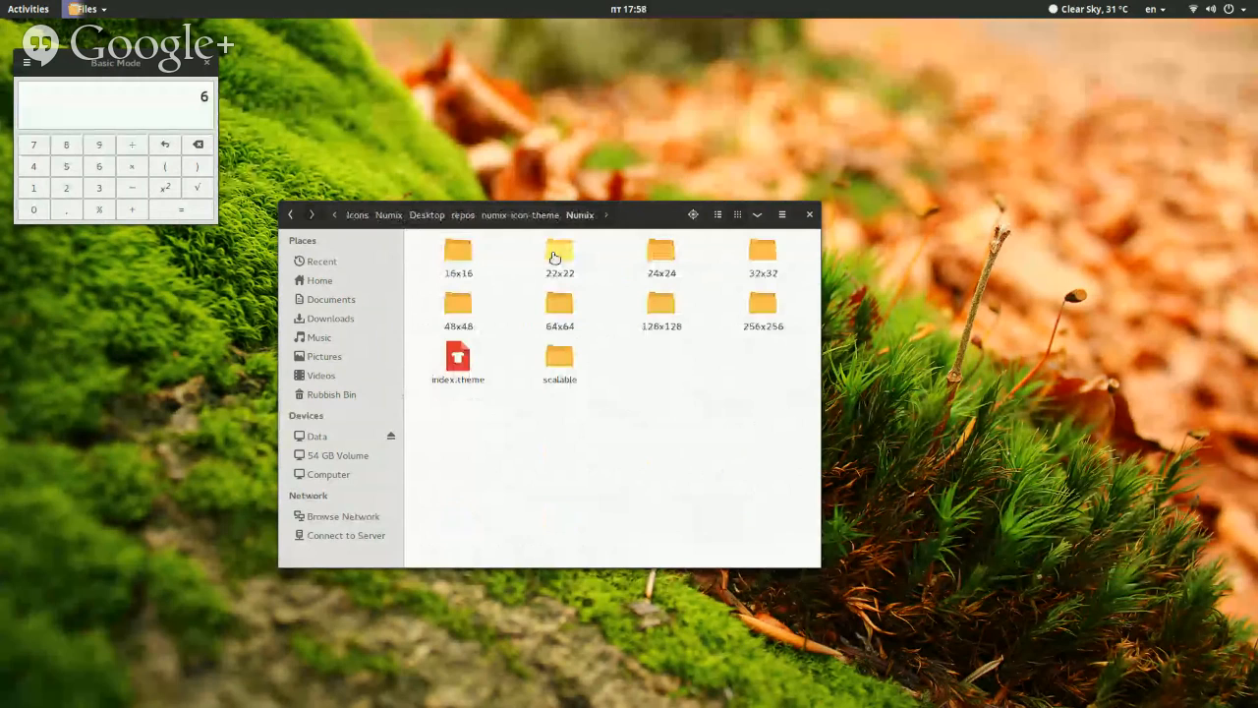
{"action": "double_click", "coordinate": [553, 358]}
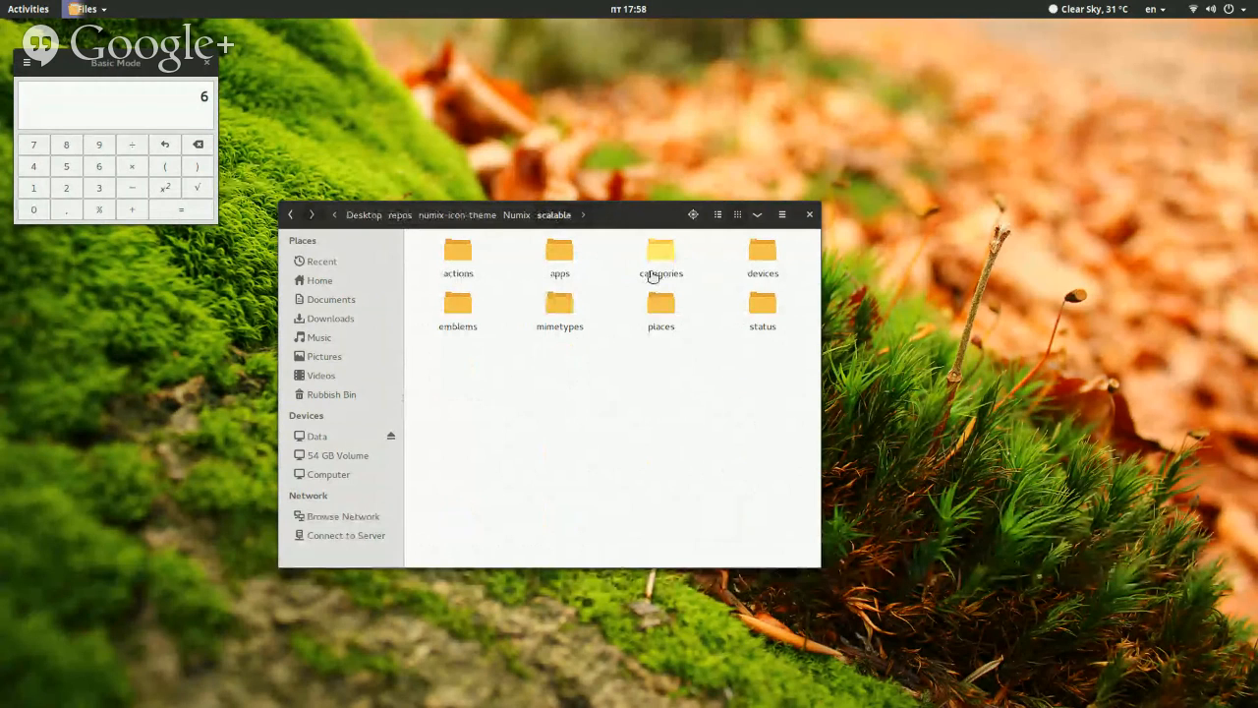
{"action": "double_click", "coordinate": [772, 280]}
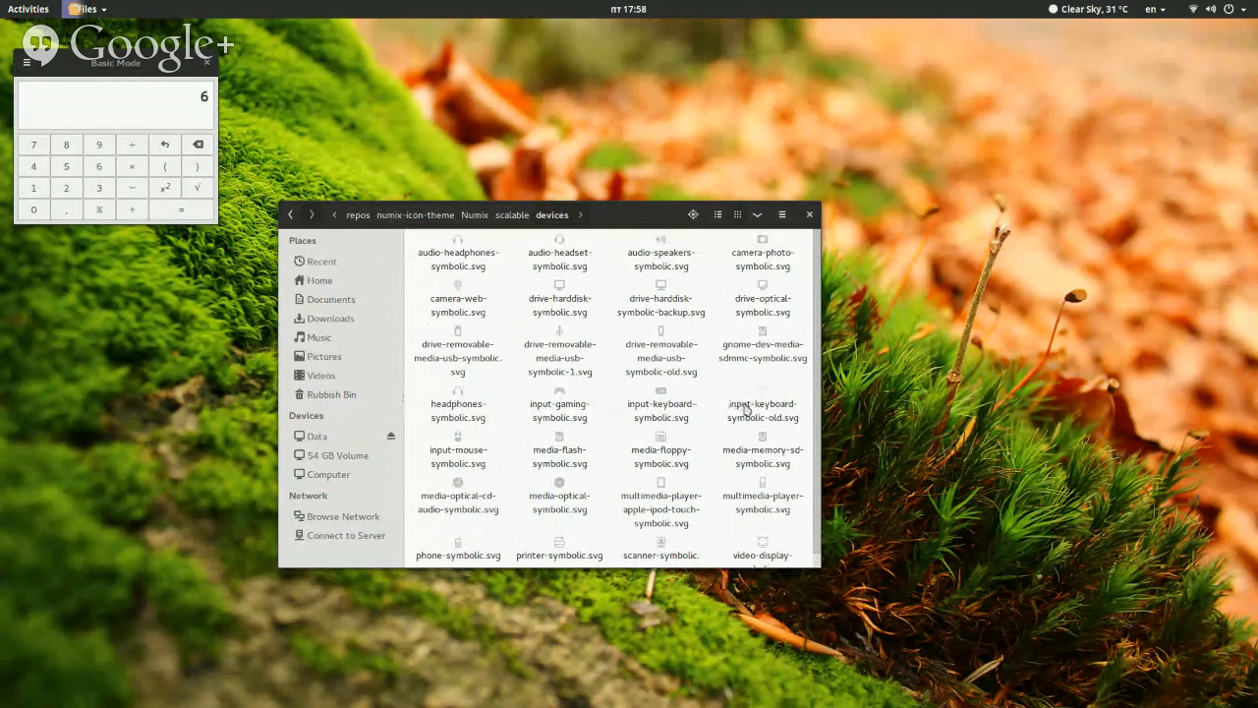
Open input-keyboard-symbolic-old.svg from the devices folder in Inkscape
{"action": "right_click", "coordinate": [744, 406]}
{"action": "left_click", "coordinate": [704, 418]}
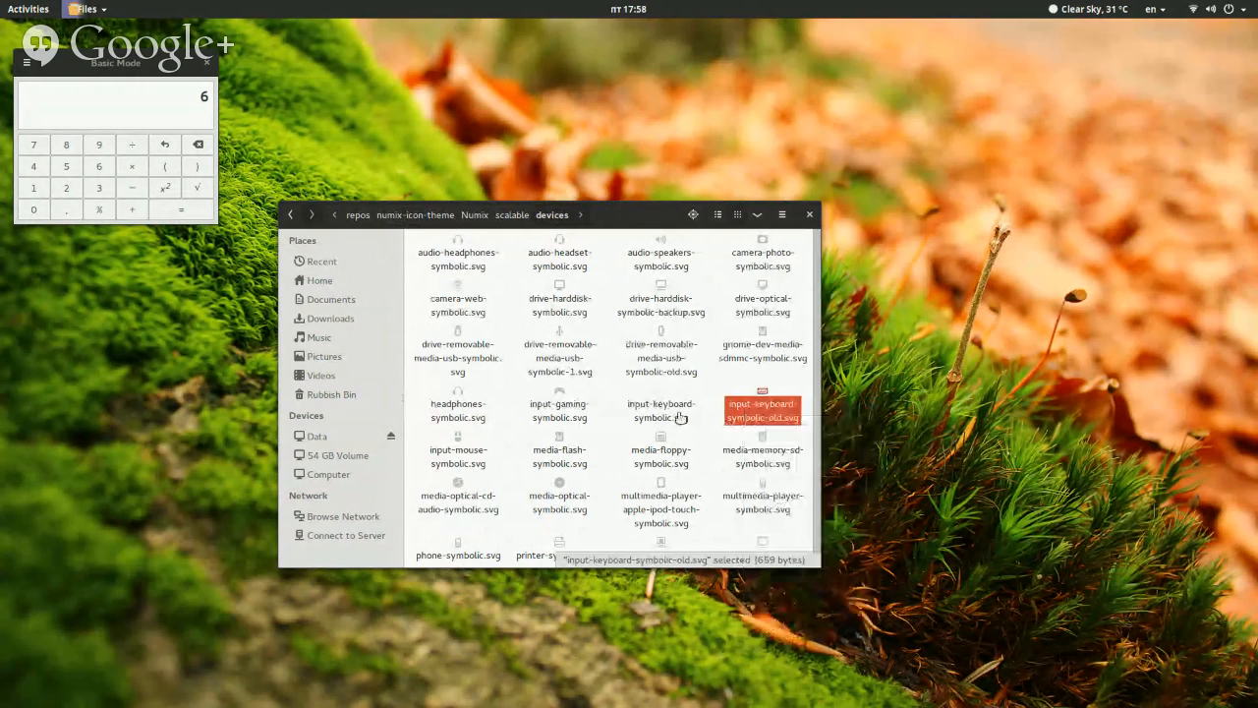
{"action": "right_click", "coordinate": [769, 421]}
{"action": "mouse_move", "coordinate": [814, 449]}
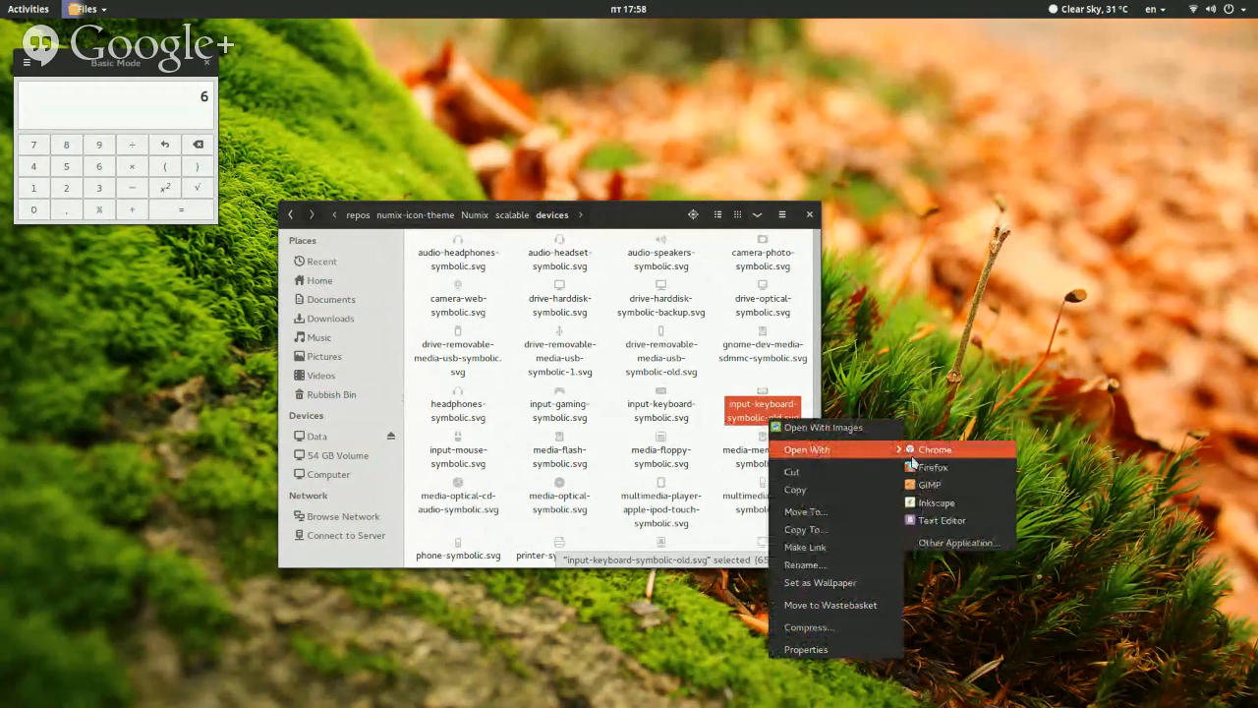
{"action": "left_click", "coordinate": [914, 504]}
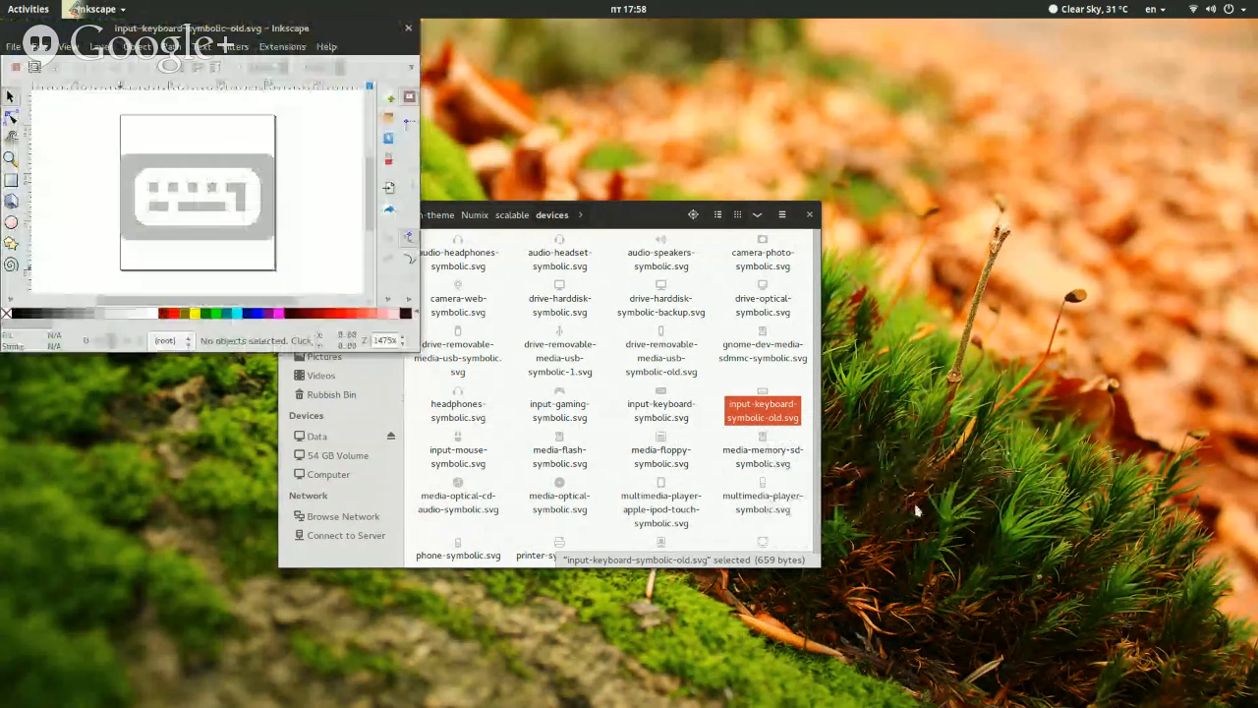
Open input-keyboard-symbolic.svg from the devices folder in Inkscape as well
{"action": "right_click", "coordinate": [672, 407]}
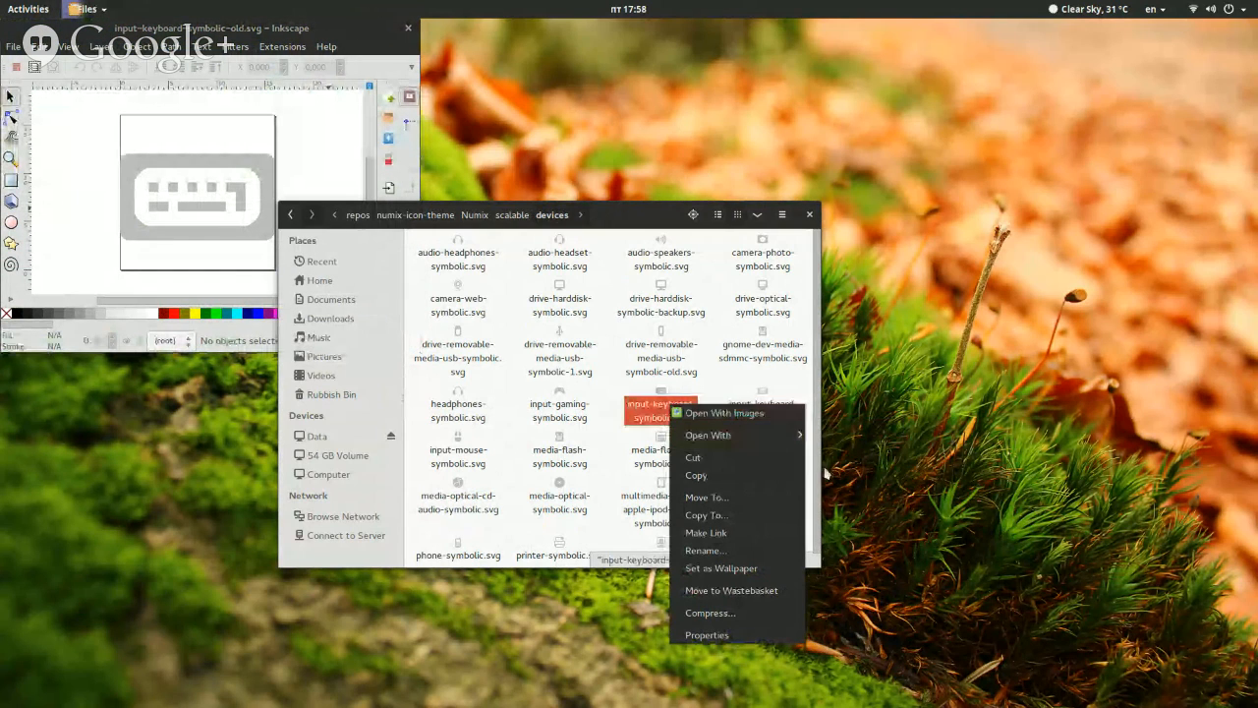
{"action": "mouse_move", "coordinate": [796, 435]}
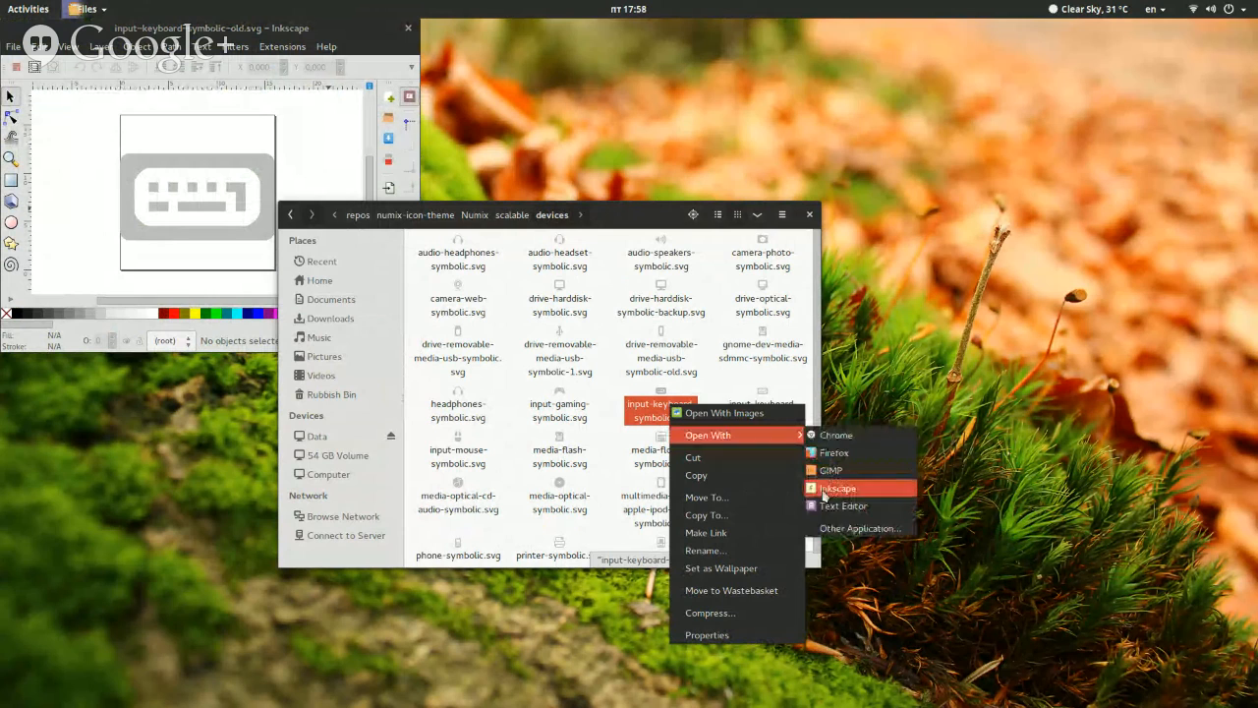
{"action": "left_click", "coordinate": [824, 487]}
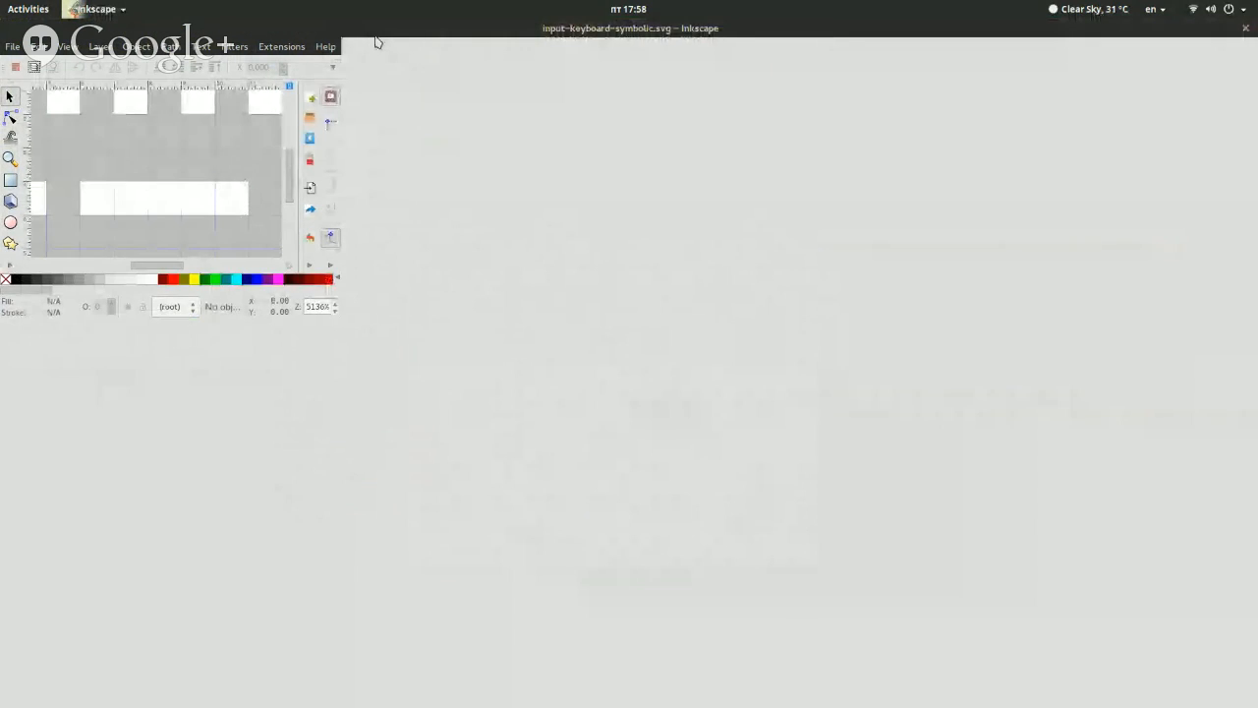
Switch to the input-keyboard-symbolic-old.svg window, maximize it and fit the whole page in view
{"action": "key", "text": "super"}
{"action": "left_click", "coordinate": [393, 295]}
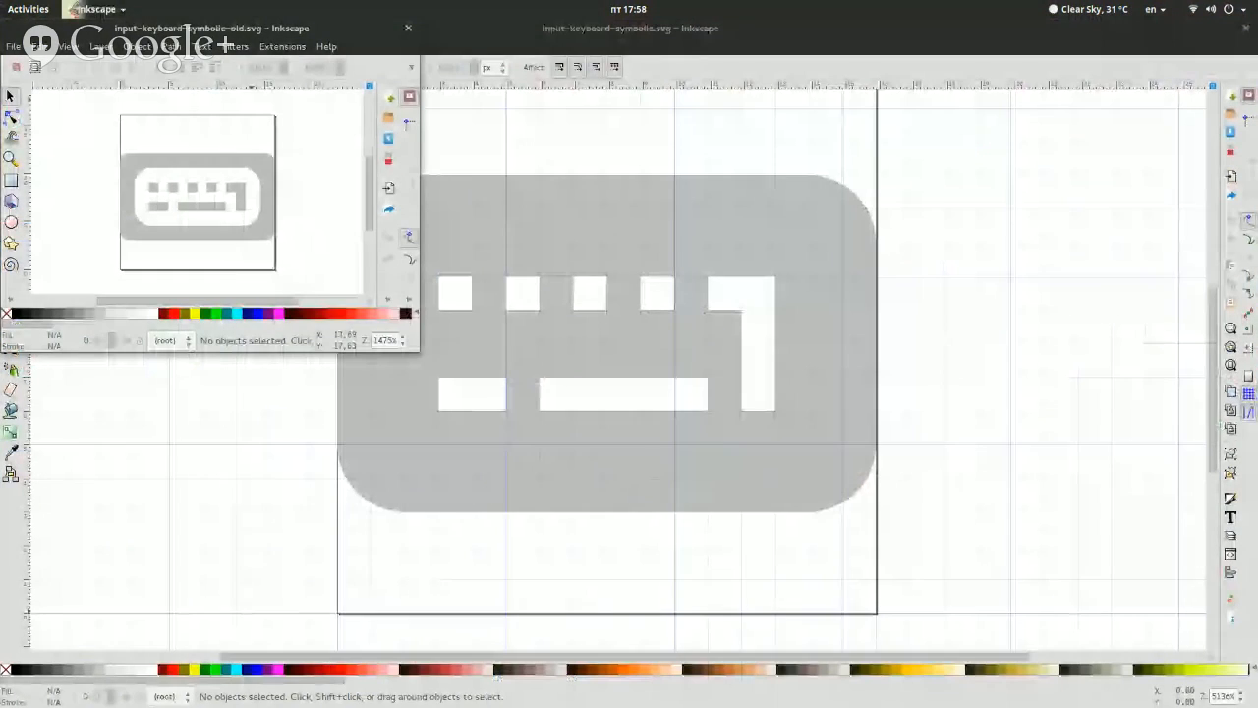
{"action": "double_click", "coordinate": [254, 35]}
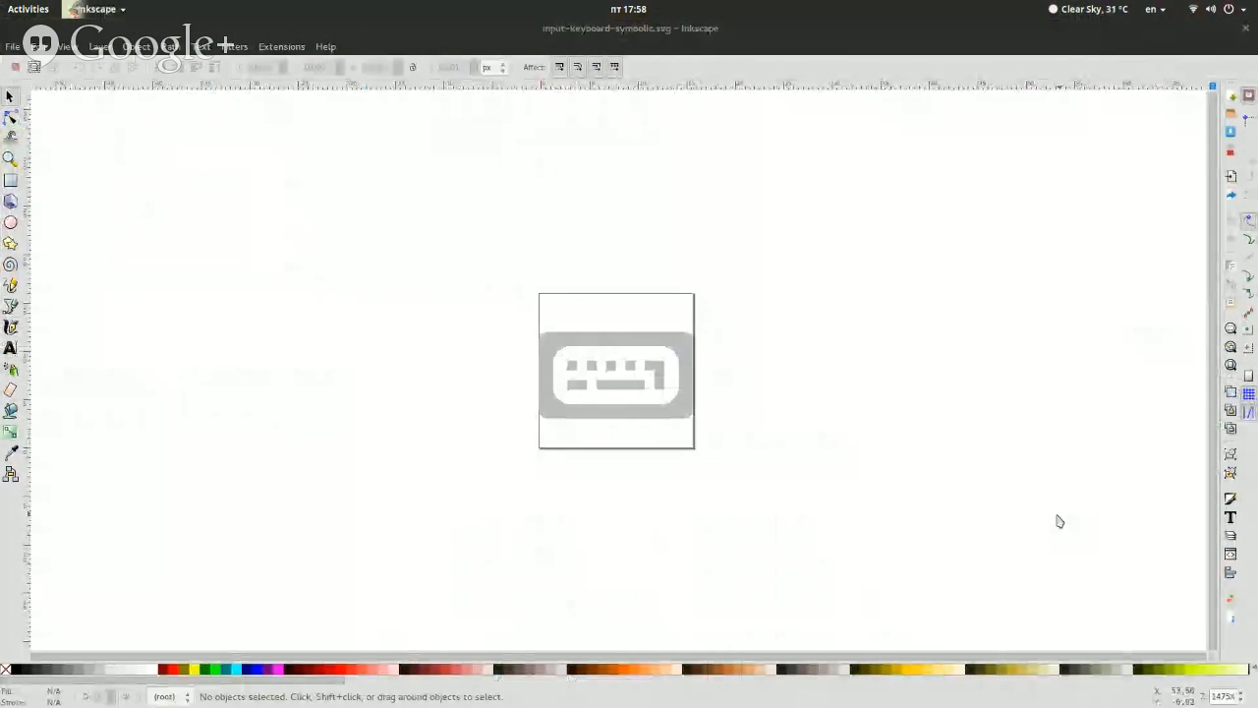
{"action": "key", "text": "5"}
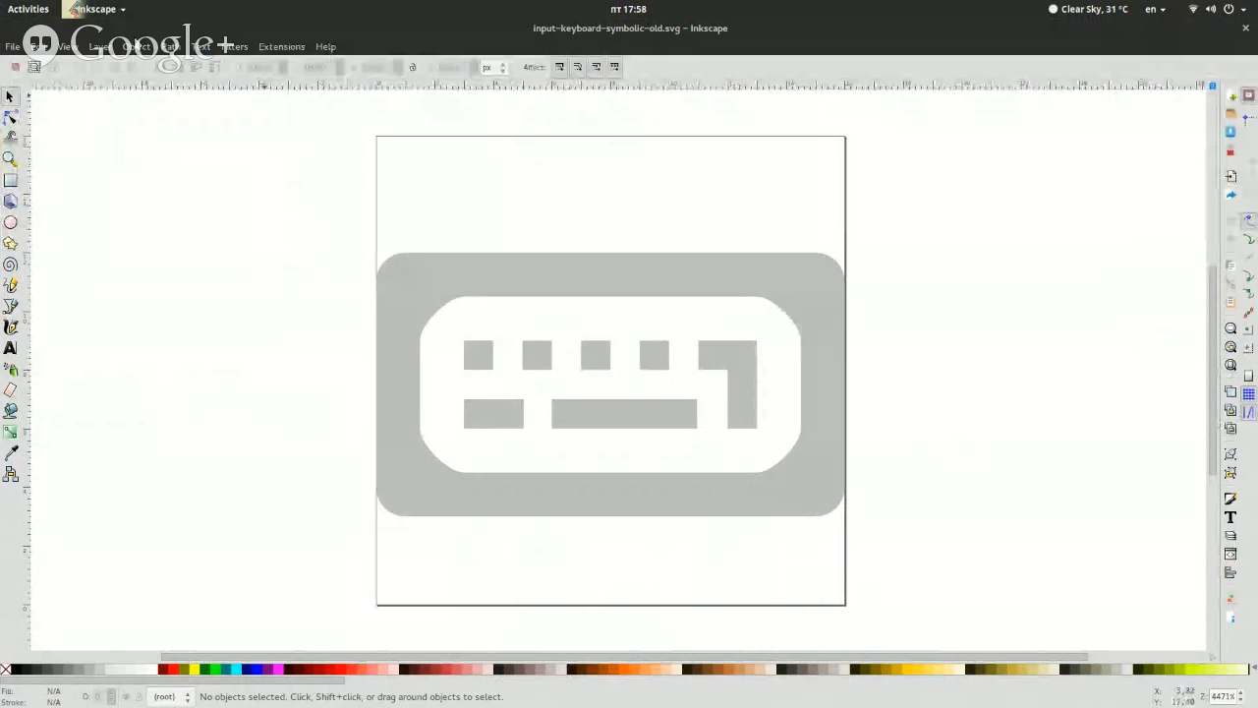
{"action": "left_click", "coordinate": [78, 49]}
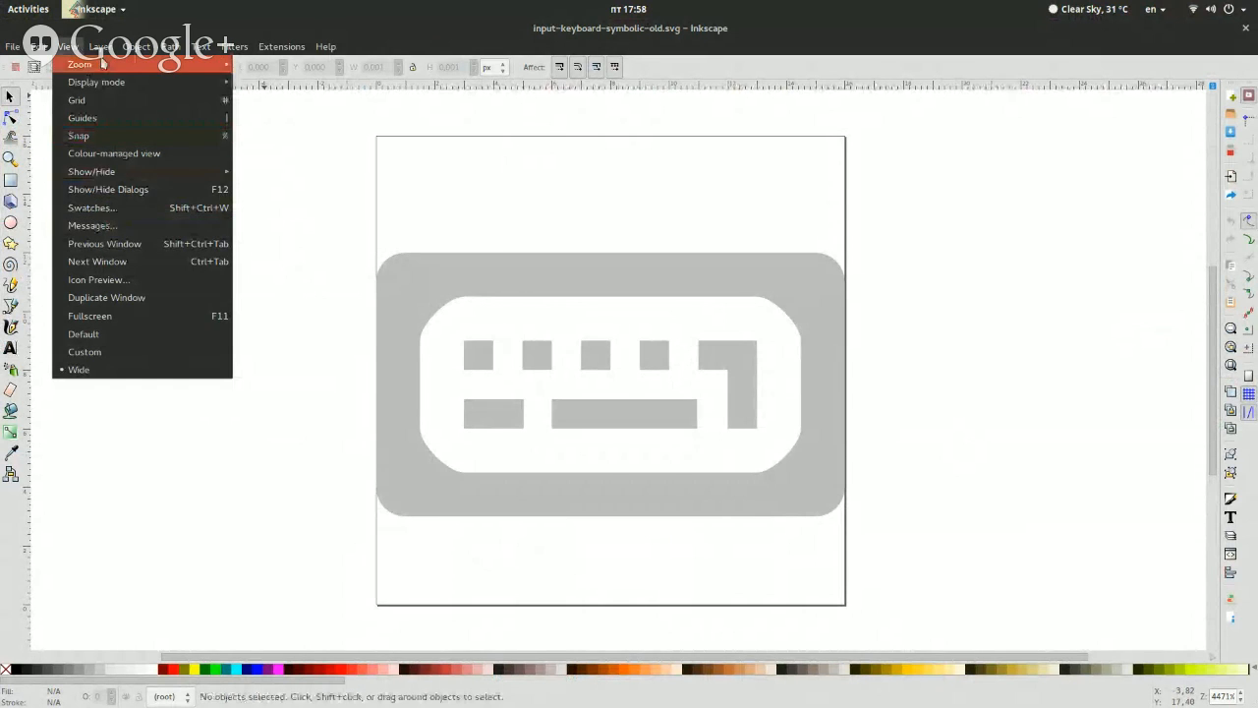
{"action": "mouse_move", "coordinate": [190, 61]}
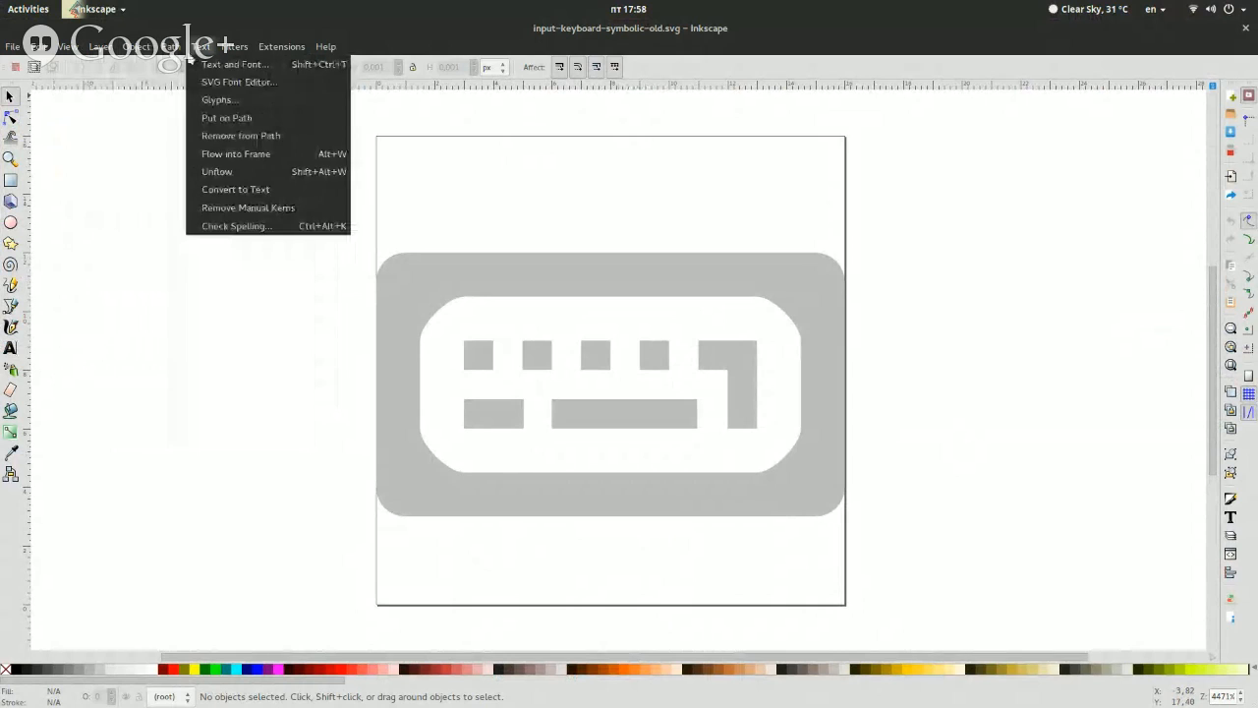
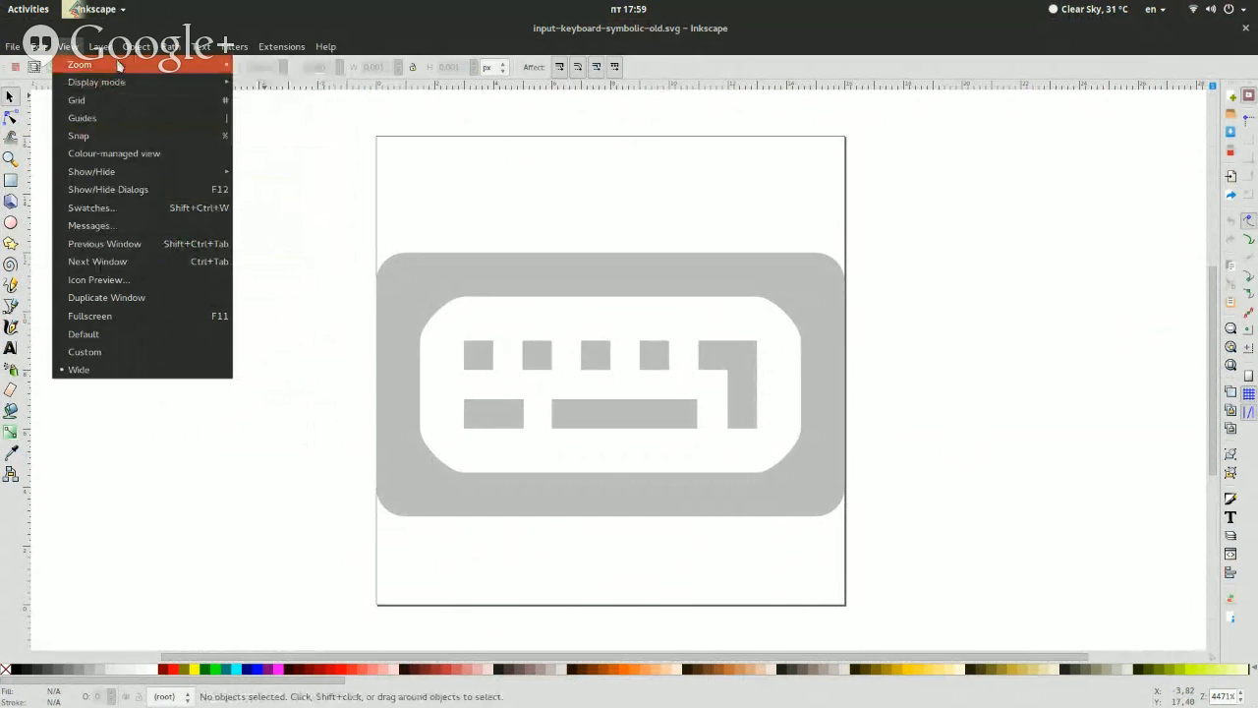
Show the grid over the keyboard icon in the input-keyboard-symbolic-old.svg window
{"action": "left_click", "coordinate": [123, 105]}
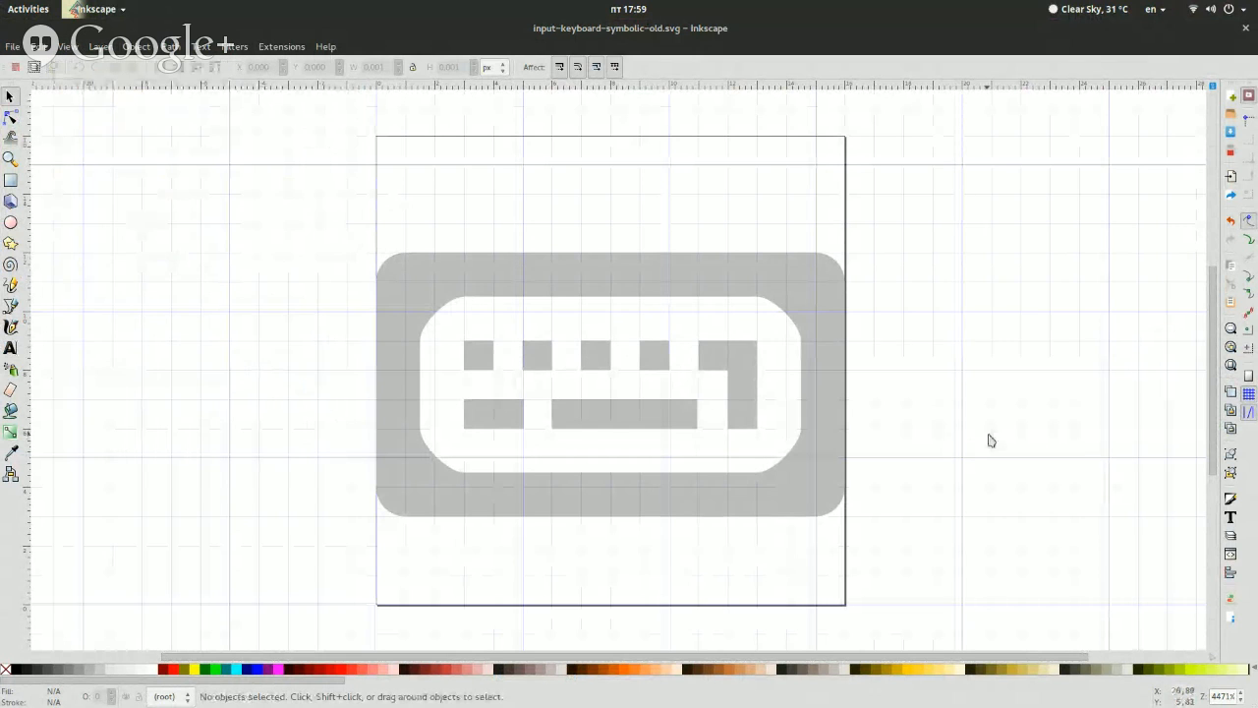
{"action": "left_click", "coordinate": [1240, 693]}
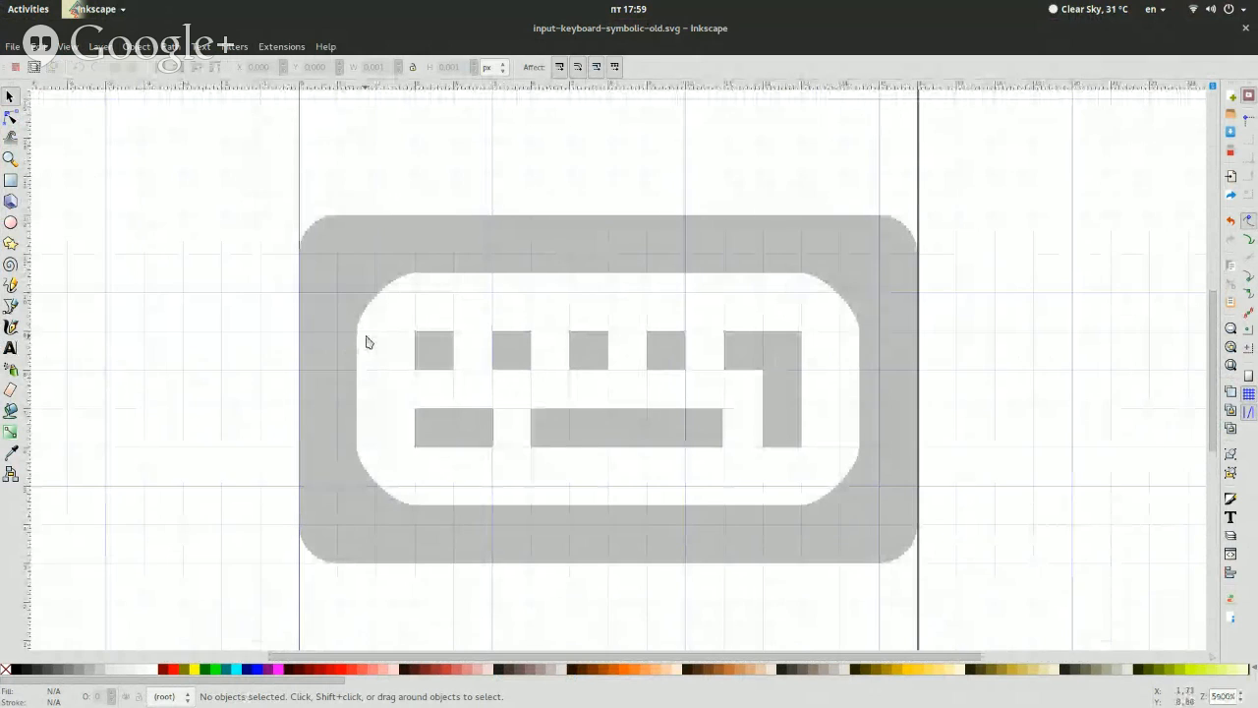
{"action": "key", "text": "super"}
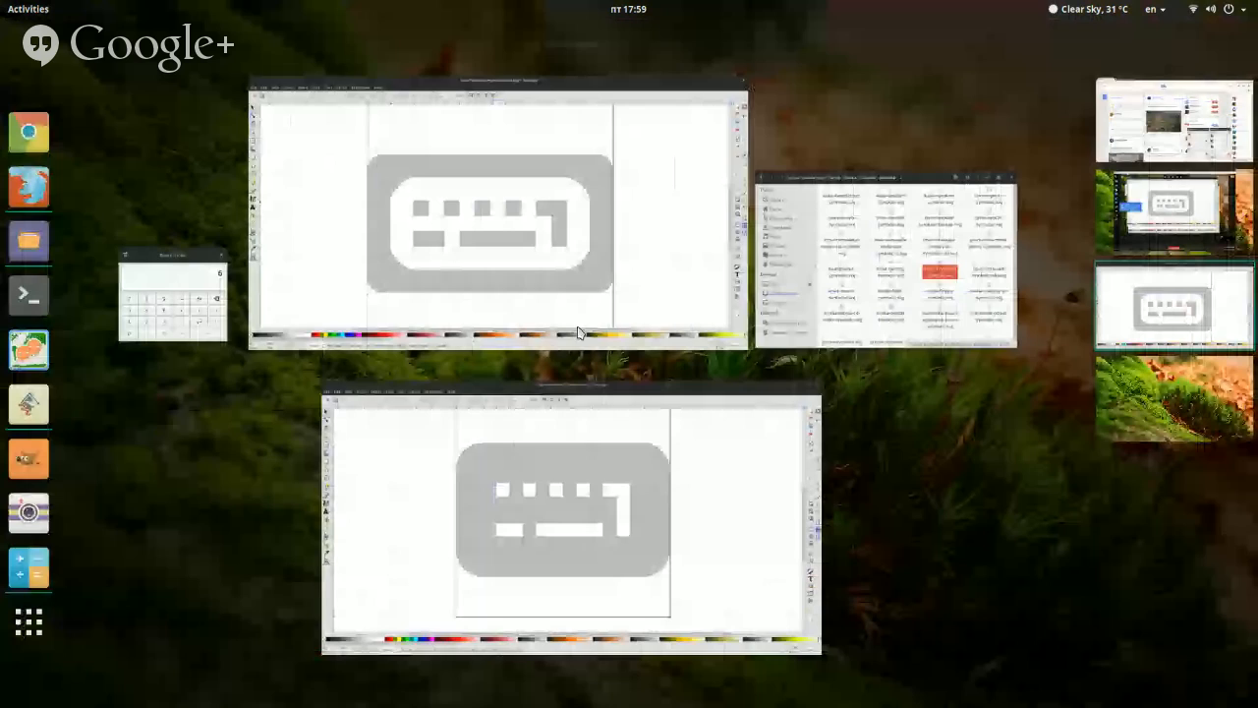
{"action": "left_click", "coordinate": [786, 319]}
{"action": "left_click", "coordinate": [733, 389]}
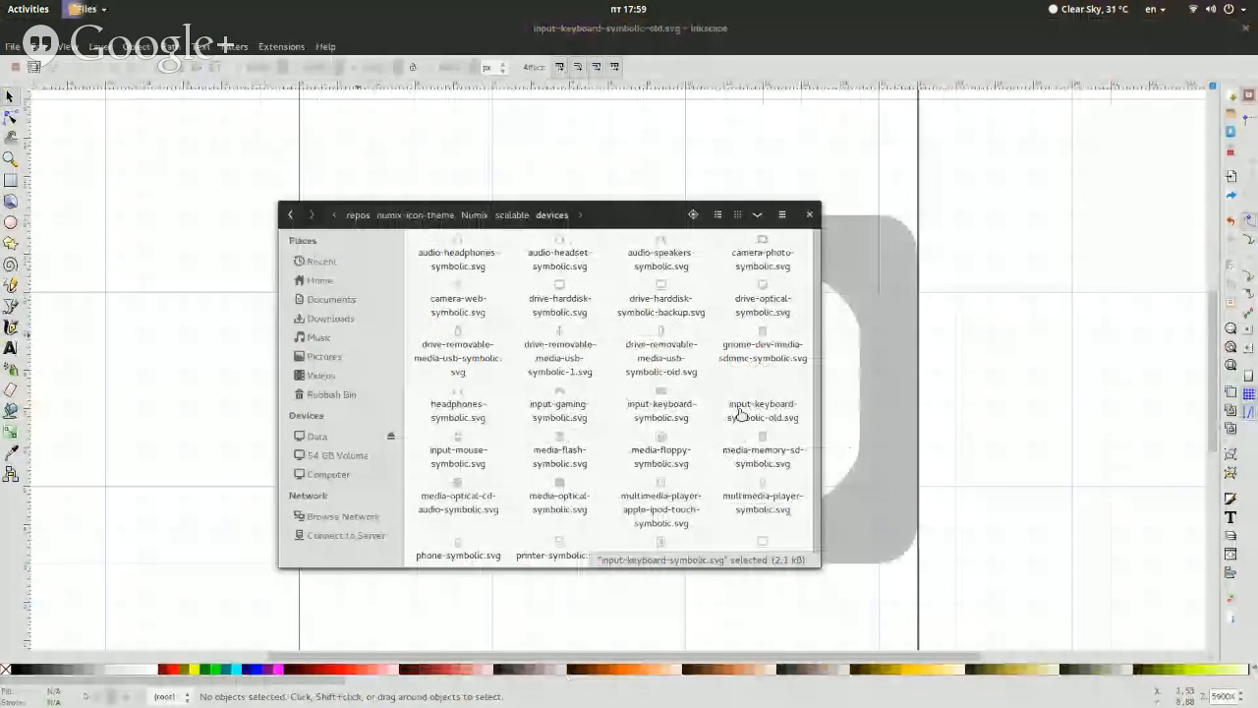
{"action": "left_click", "coordinate": [1020, 365]}
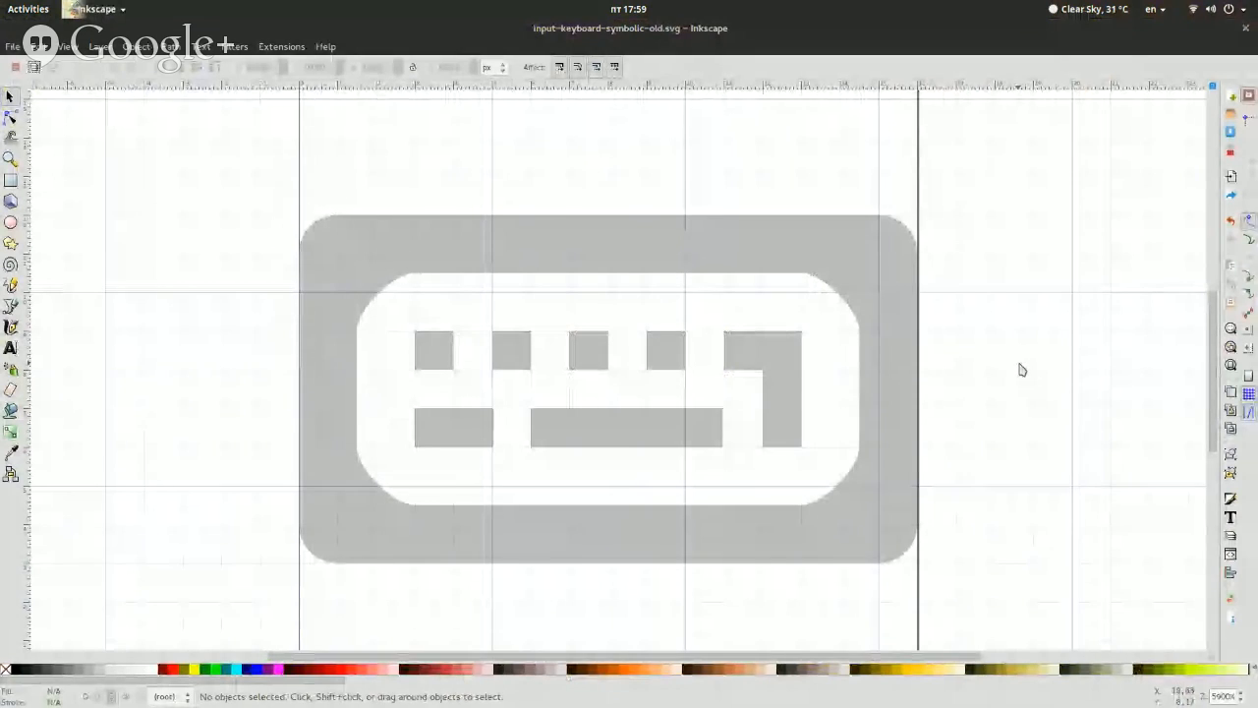
Switch to the input-keyboard-symbolic.svg window and clear the selection on the keyboard shape
{"action": "key", "text": "super"}
{"action": "left_click", "coordinate": [716, 491]}
{"action": "left_click", "coordinate": [832, 340]}
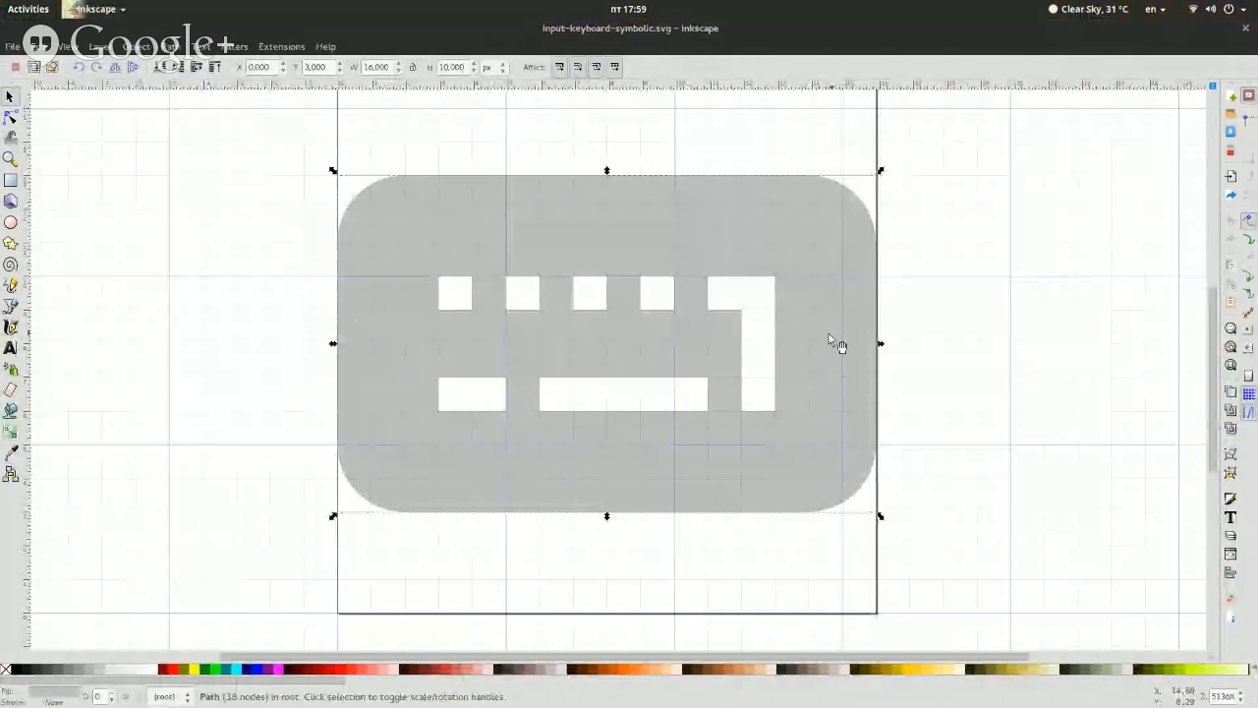
{"action": "left_click", "coordinate": [222, 125]}
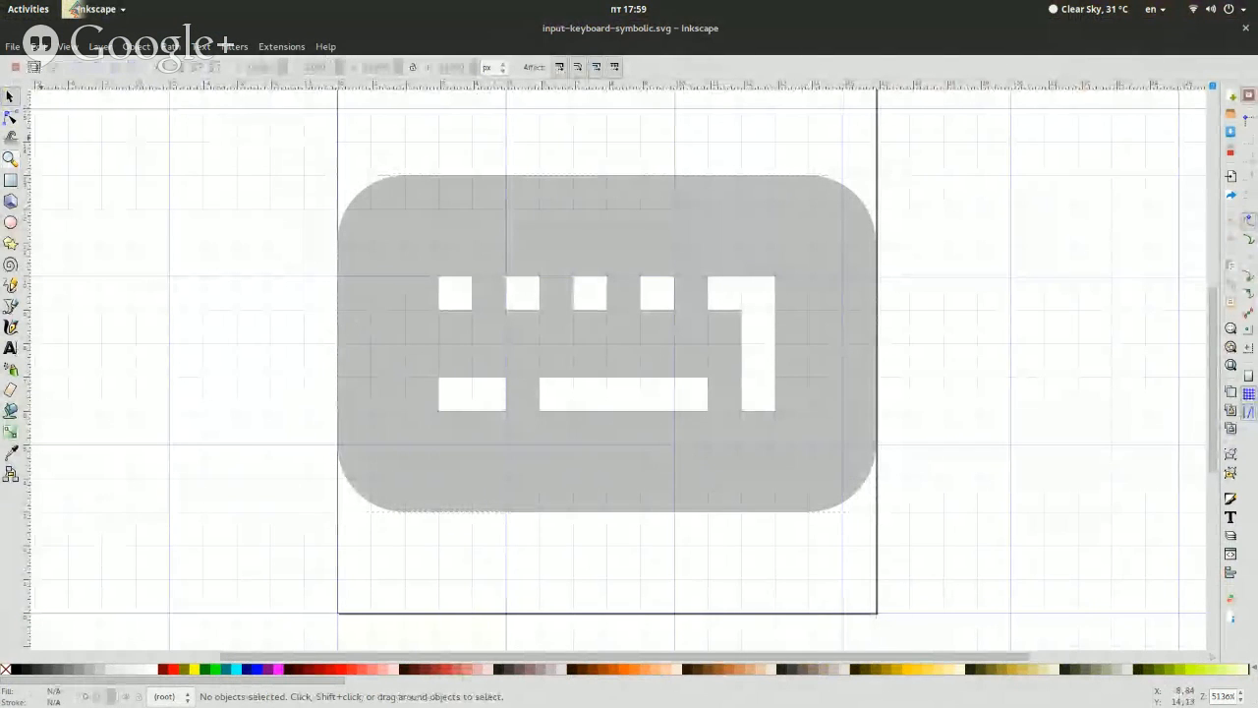
Draw a rectangle on the blank canvas beside the keyboard shape and set its size to 16 px wide and 10 px high
{"action": "left_click", "coordinate": [10, 181]}
{"action": "left_click_drag", "start_coordinate": [51, 193], "coordinate": [315, 443]}
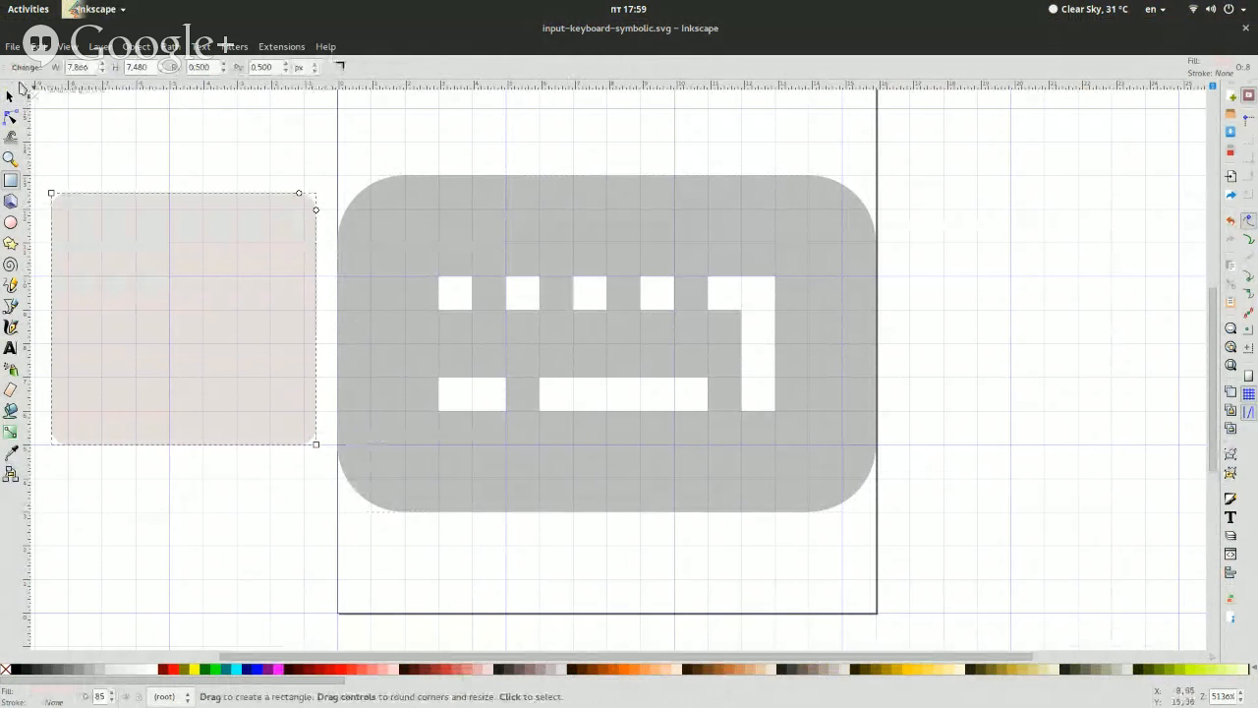
{"action": "left_click", "coordinate": [11, 95]}
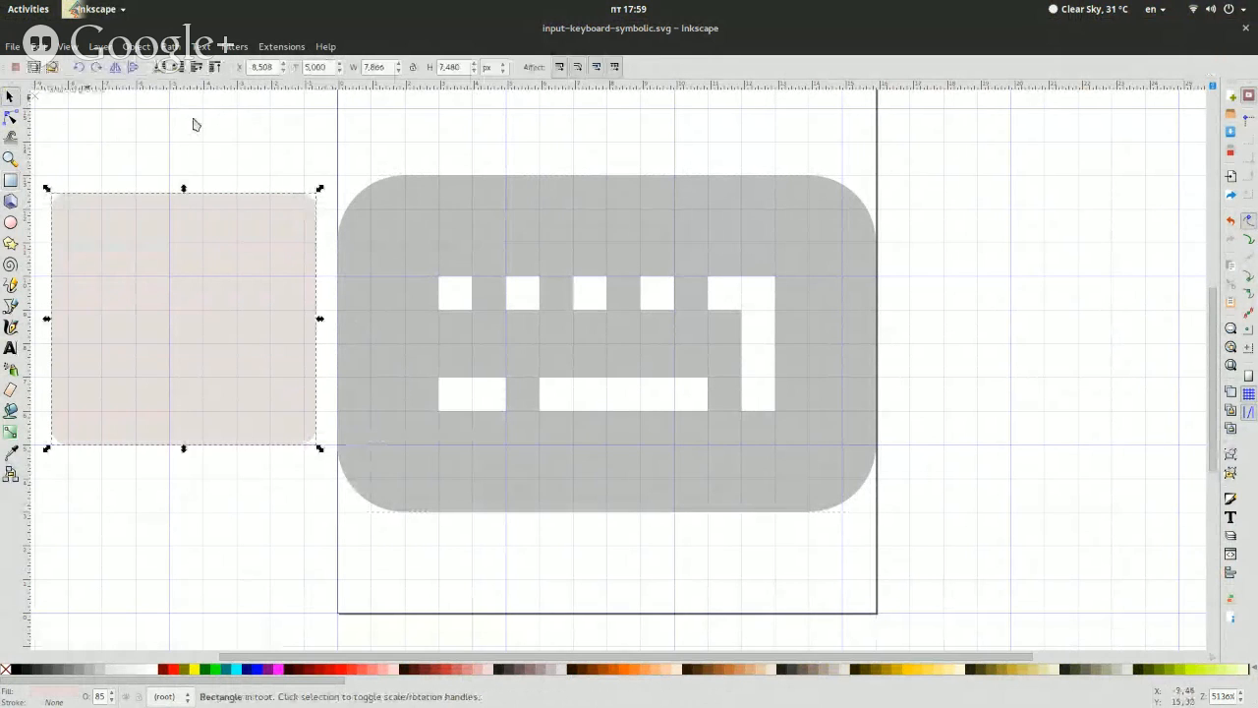
{"action": "double_click", "coordinate": [377, 66]}
{"action": "type", "text": "10"}
{"action": "key", "text": "Return"}
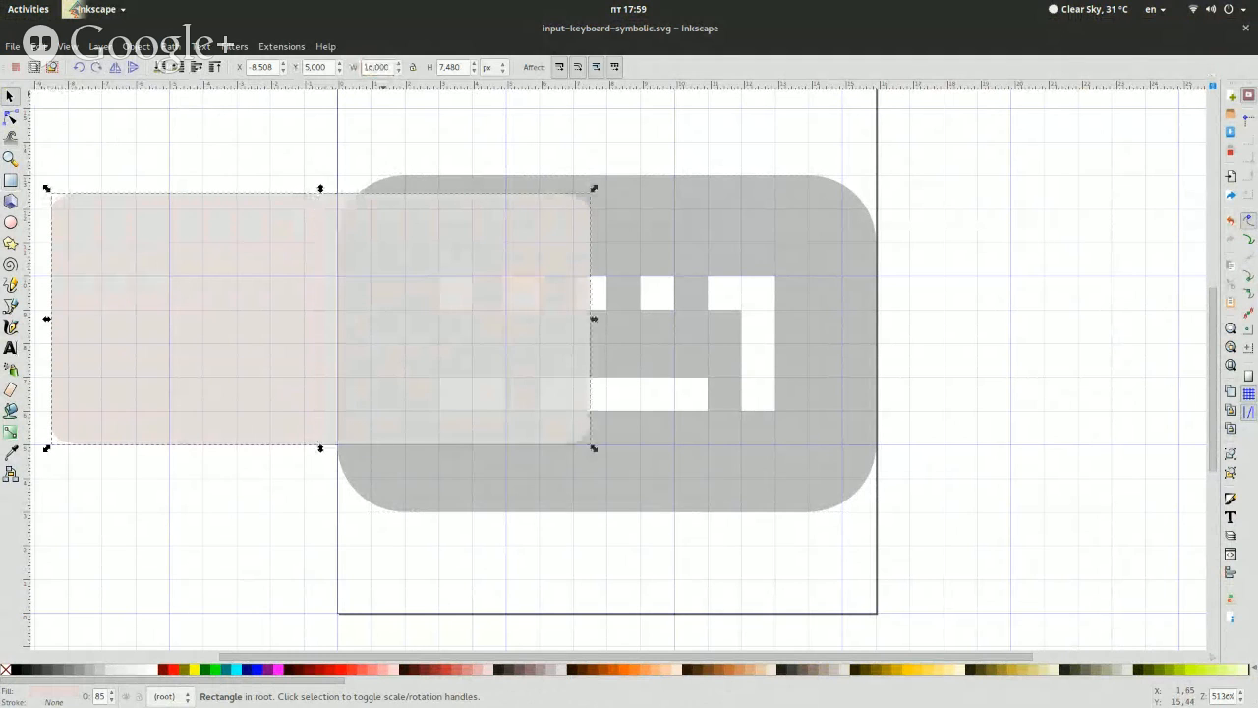
{"action": "double_click", "coordinate": [450, 67]}
{"action": "type", "text": "10"}
{"action": "key", "text": "Return"}
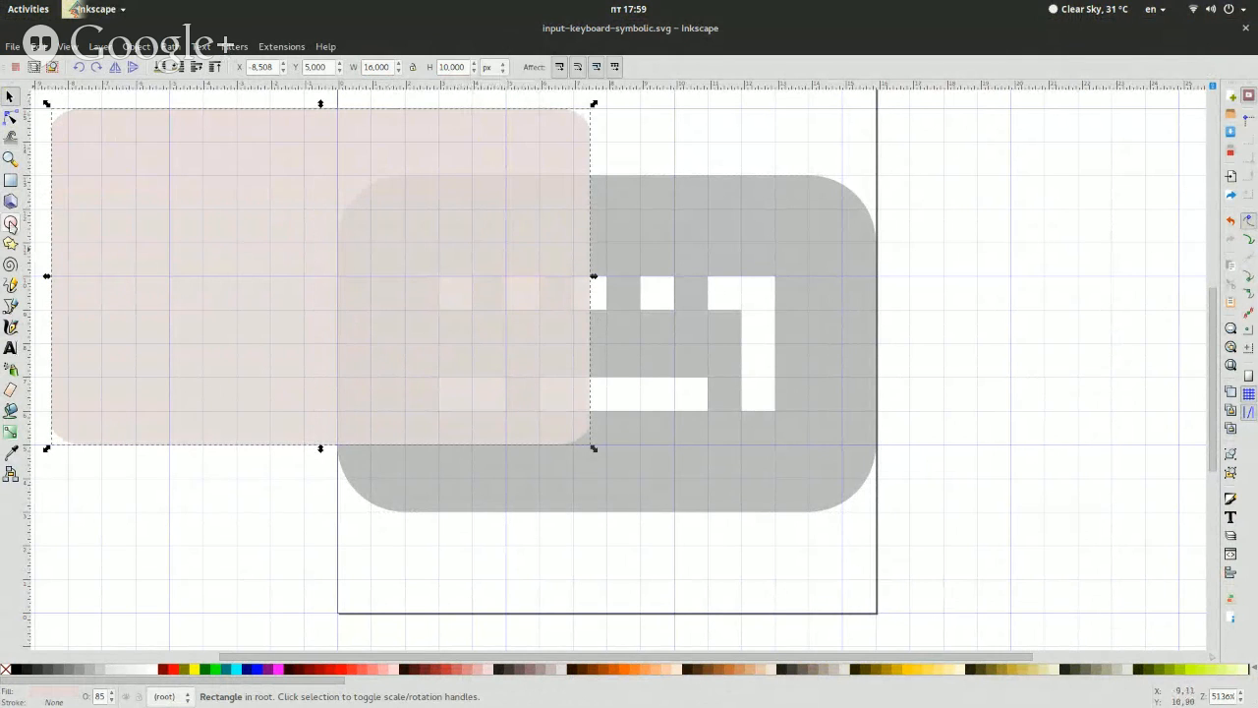
Set both the horizontal and vertical corner radii of the new rectangle to 2 px
{"action": "left_click", "coordinate": [11, 181]}
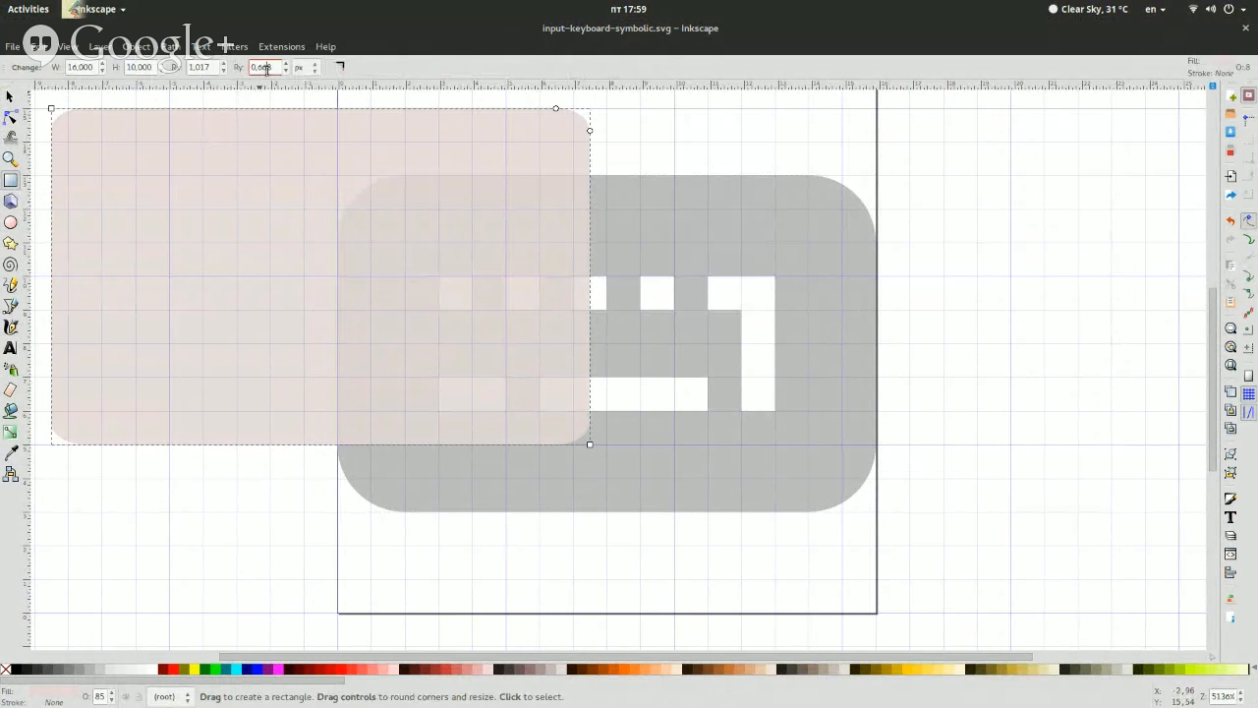
{"action": "type", "text": "2"}
{"action": "key", "text": "Return"}
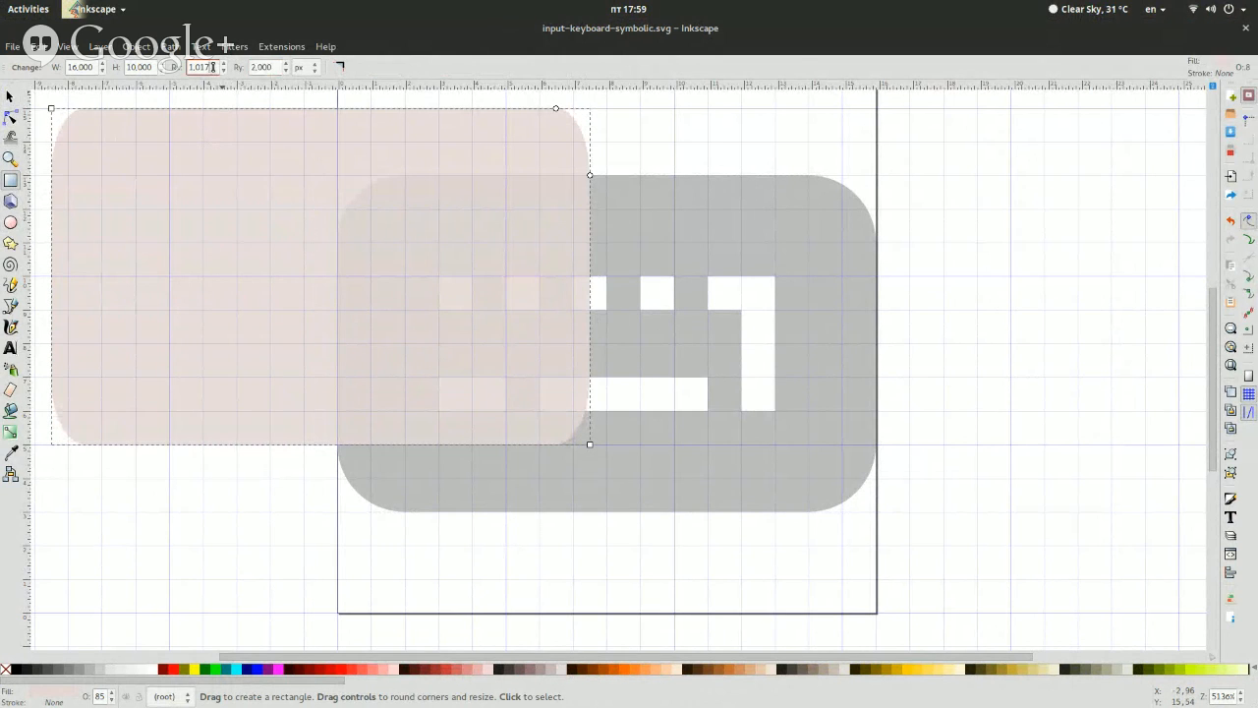
{"action": "type", "text": "2"}
{"action": "key", "text": "Return"}
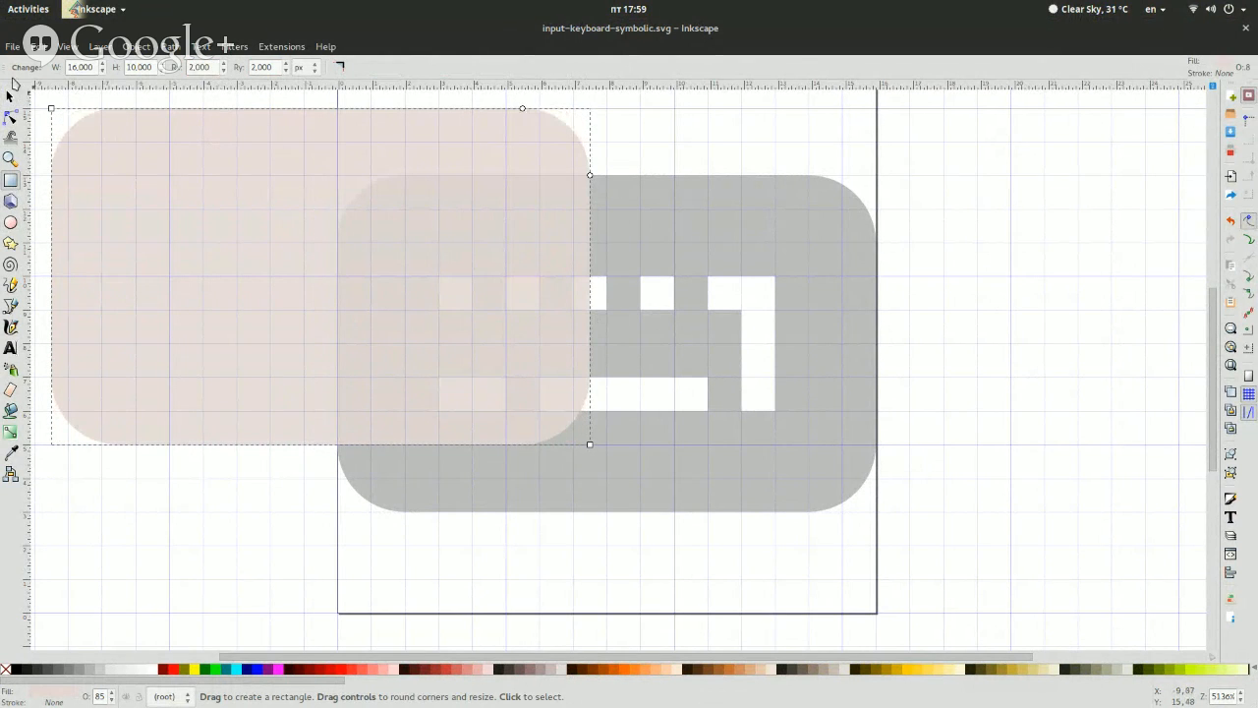
Move the rounded rectangle over the original keyboard shape and set its position to X 0, Y 3 px
{"action": "left_click", "coordinate": [10, 96]}
{"action": "left_click_drag", "start_coordinate": [182, 428], "coordinate": [575, 423]}
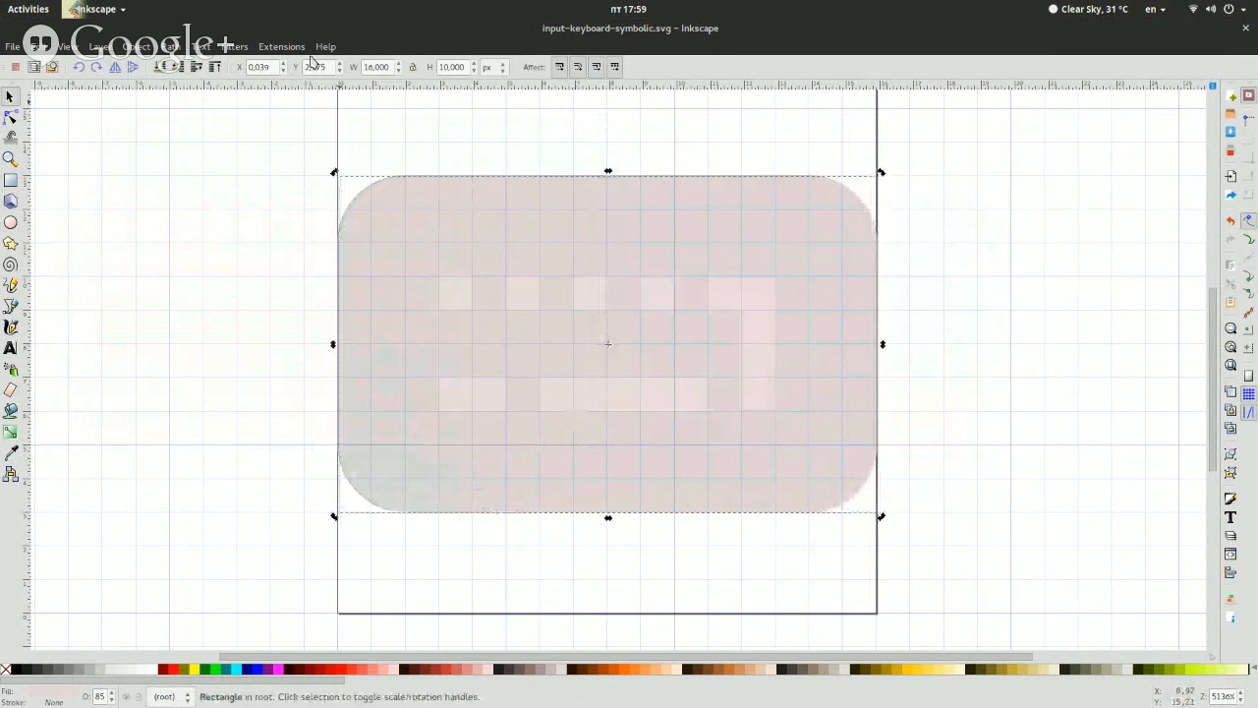
{"action": "double_click", "coordinate": [259, 67]}
{"action": "type", "text": "00"}
{"action": "key", "text": "Return"}
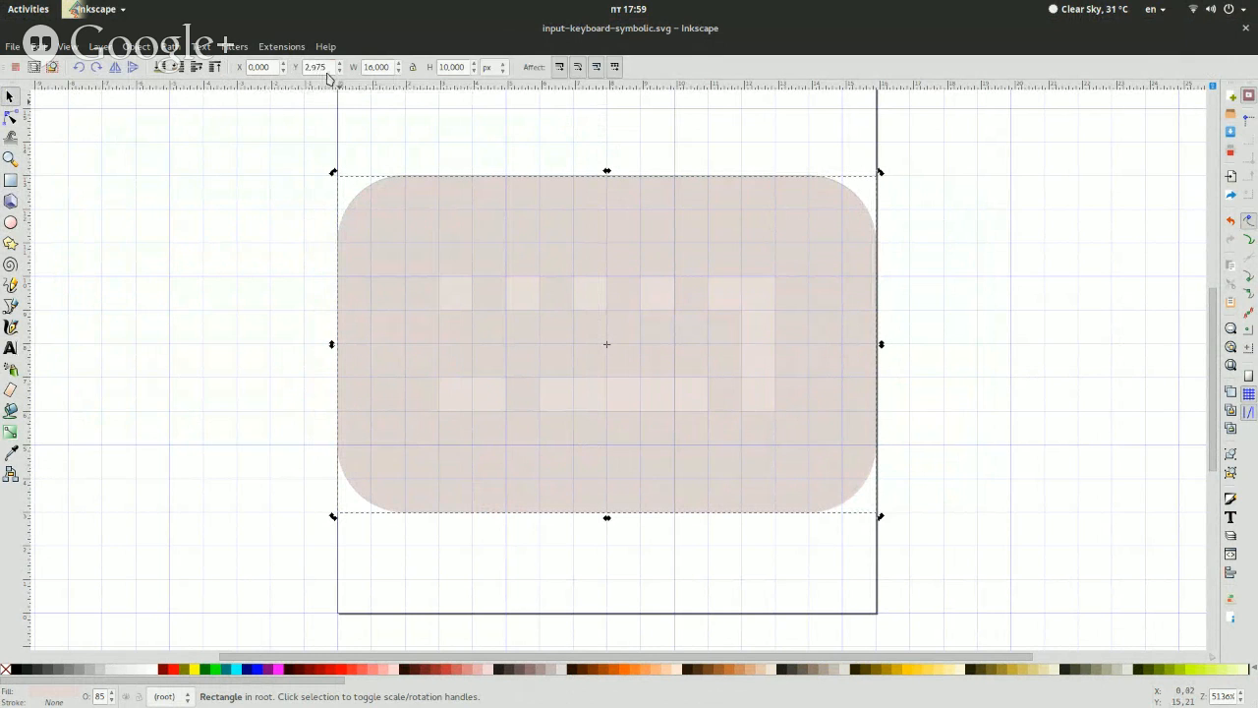
{"action": "type", "text": "3"}
{"action": "key", "text": "Return"}
{"action": "left_click", "coordinate": [224, 297]}
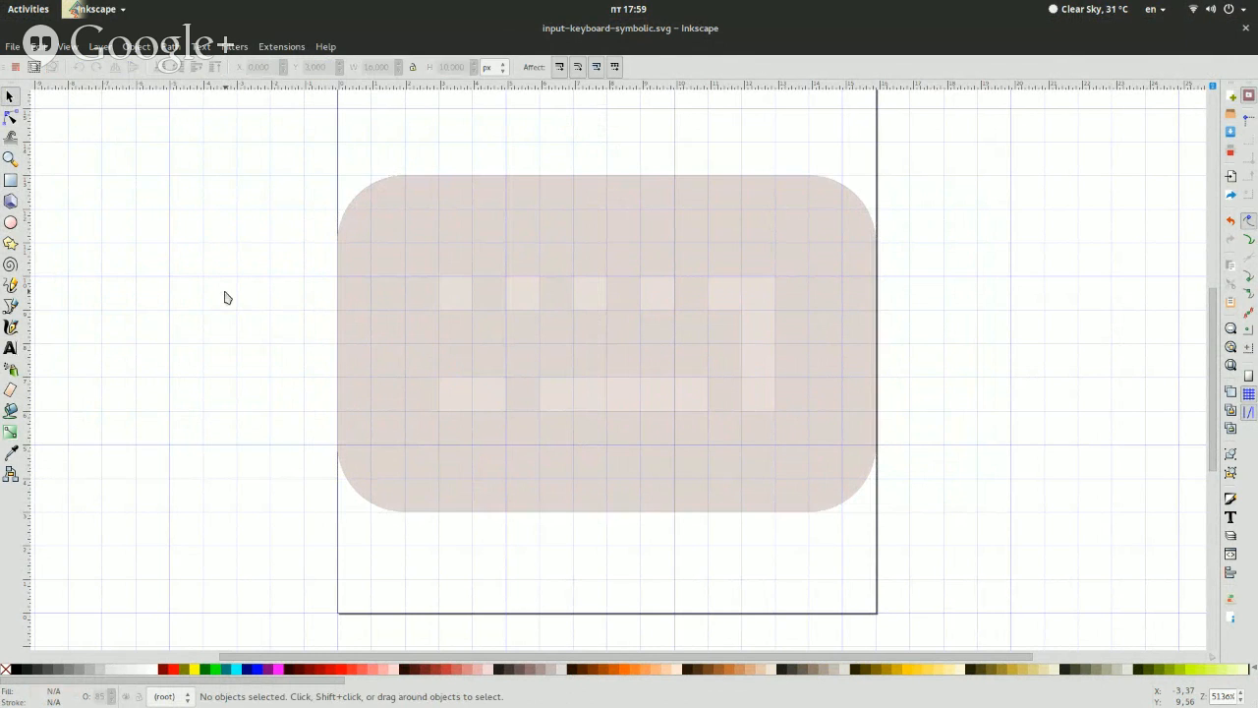
Shift the rounded rectangle horizontally off the page to X 18 px, uncovering the original keyboard shape
{"action": "left_click", "coordinate": [409, 250]}
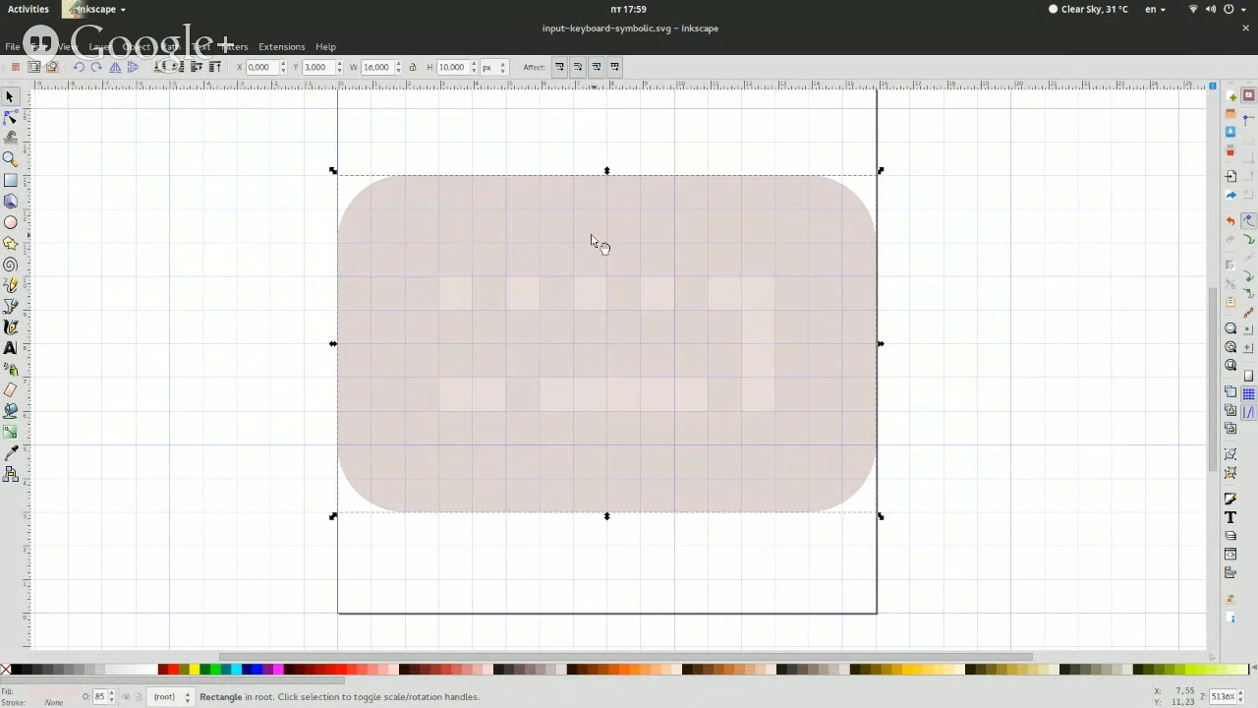
{"action": "left_click", "coordinate": [287, 211]}
{"action": "left_click", "coordinate": [413, 221]}
{"action": "key", "text": "Right"}
{"action": "key", "text": "Right"}
{"action": "key", "text": "Right"}
{"action": "key", "text": "Right"}
{"action": "key", "text": "Right"}
{"action": "key", "text": "Right"}
{"action": "key", "text": "Right"}
{"action": "key", "text": "Right"}
{"action": "key", "text": "Right"}
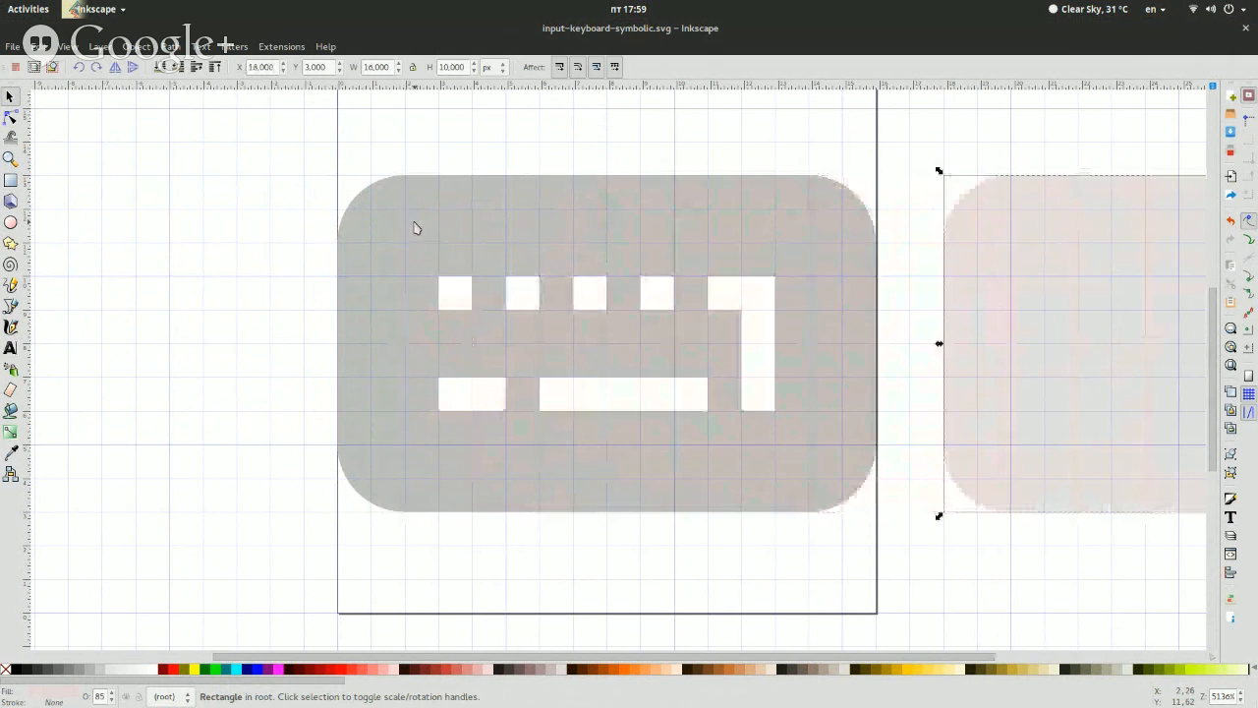
{"action": "left_click", "coordinate": [414, 233]}
{"action": "left_click", "coordinate": [252, 264]}
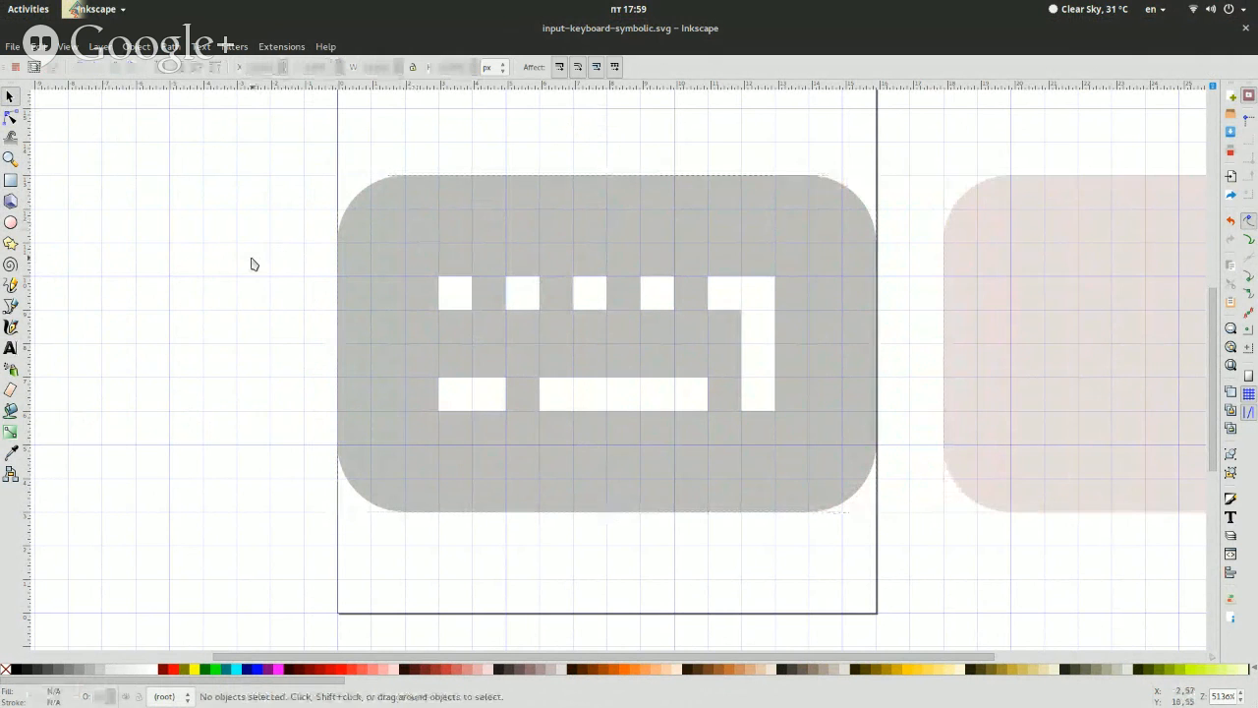
{"action": "left_click", "coordinate": [454, 259]}
{"action": "left_click", "coordinate": [1039, 248]}
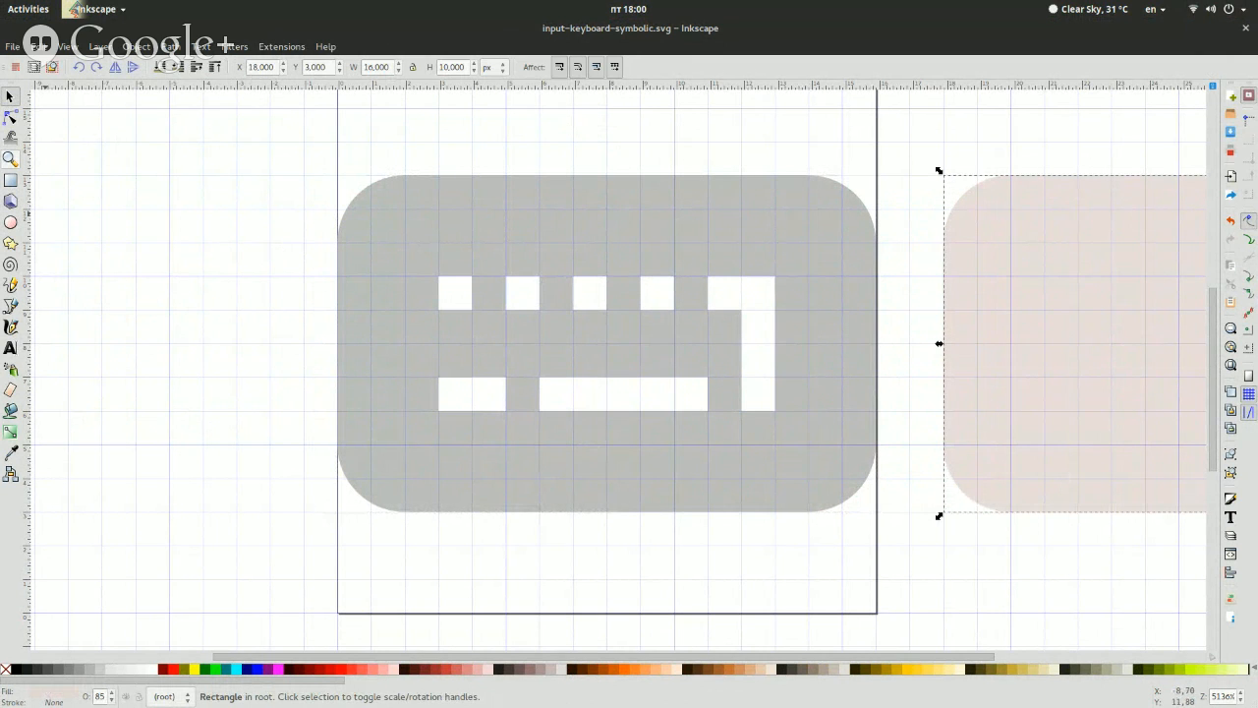
Inspect the keyboard outline's nodes in the input-keyboard-symbolic-old.svg window and return to the input-keyboard-symbolic.svg window
{"action": "key", "text": "super"}
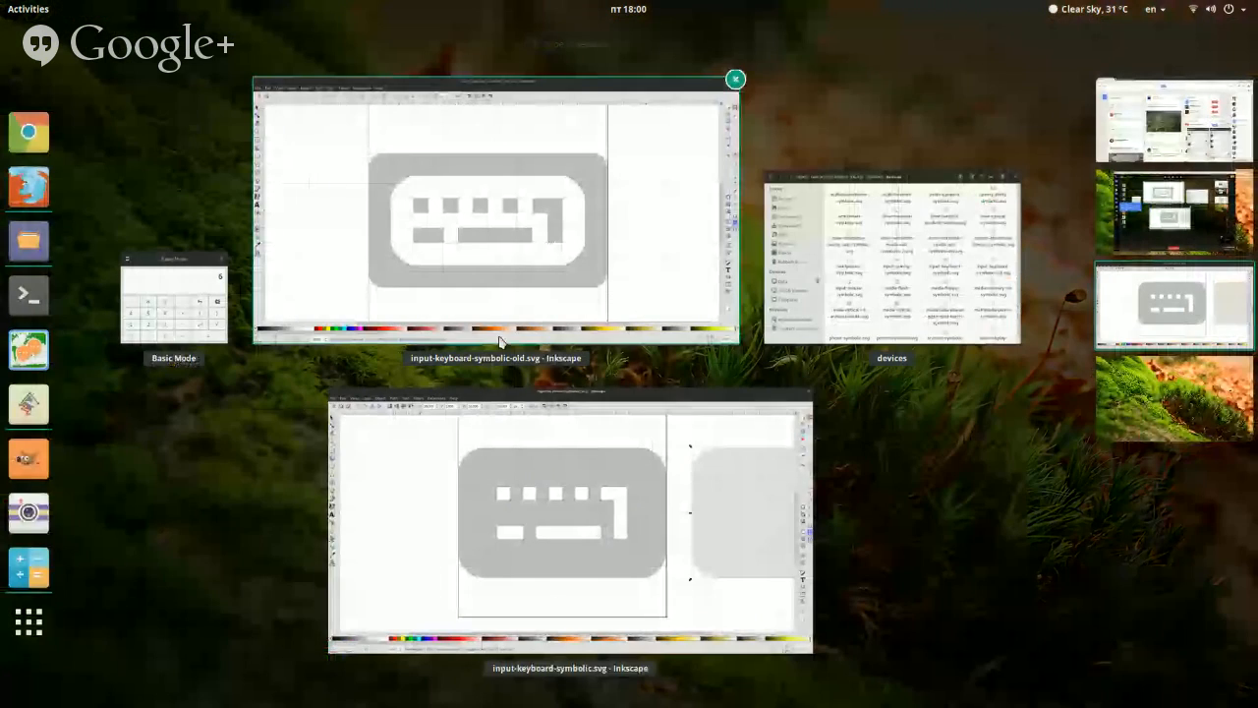
{"action": "left_click", "coordinate": [503, 332]}
{"action": "left_click", "coordinate": [10, 116]}
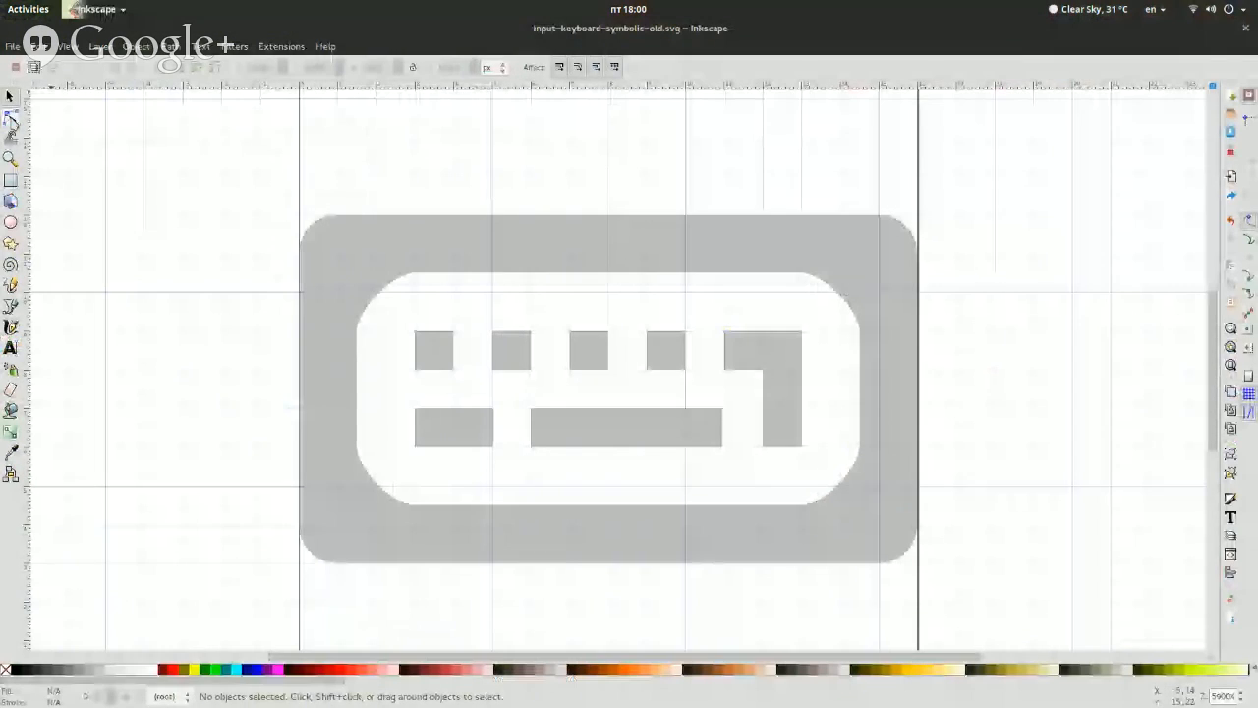
{"action": "left_click", "coordinate": [423, 275]}
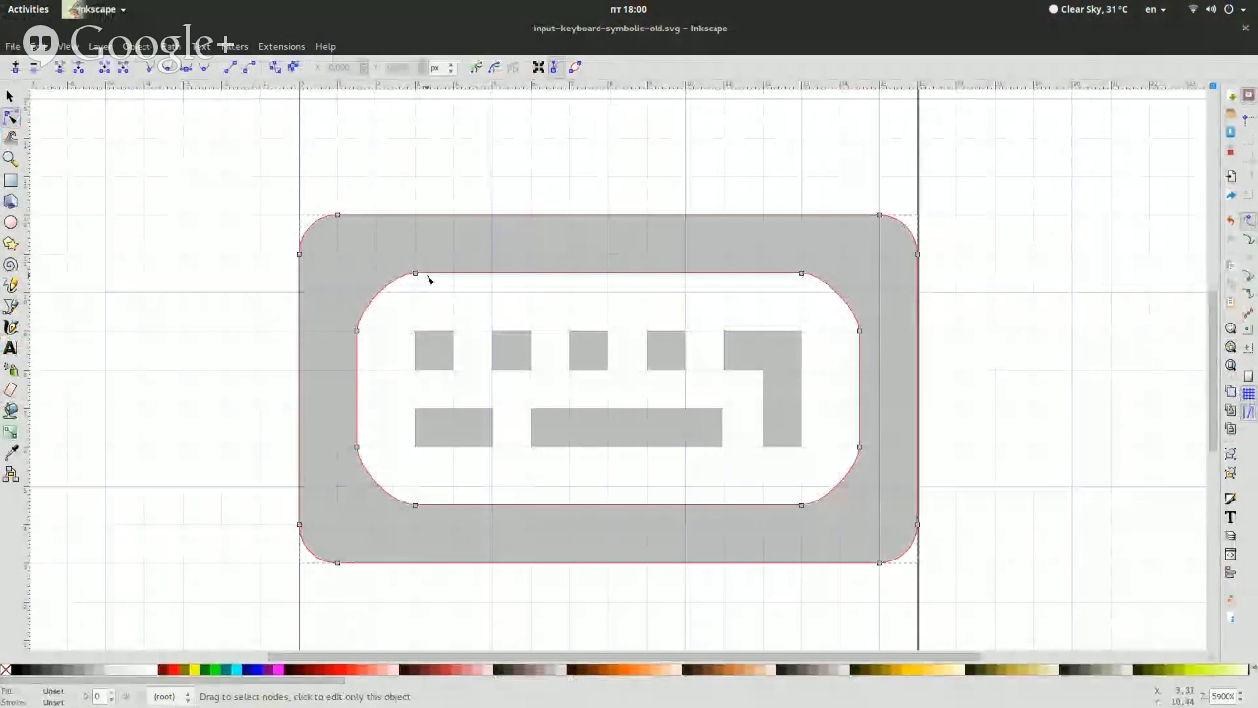
{"action": "key", "text": "super"}
{"action": "left_click", "coordinate": [722, 549]}
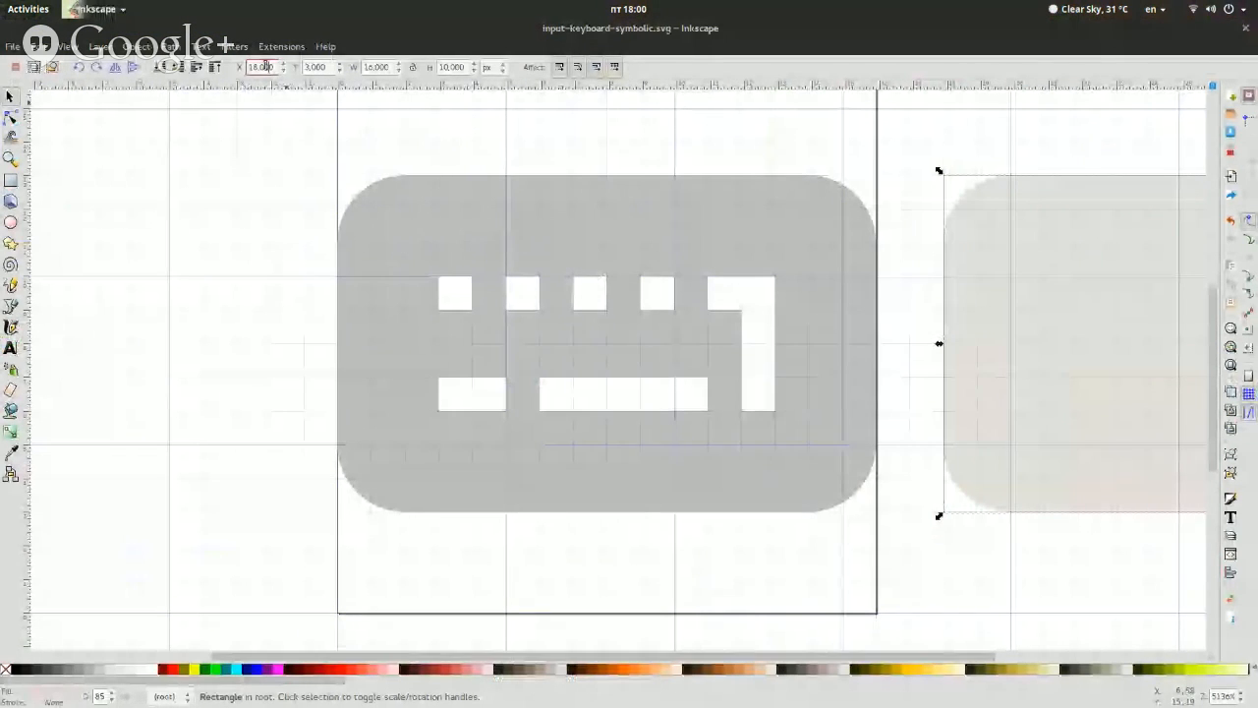
Move the original keyboard path off the left side of the page, leaving a 2 px gap to the page border
{"action": "left_click", "coordinate": [501, 284]}
{"action": "key", "text": "Left"}
{"action": "key", "text": "Left"}
{"action": "key", "text": "Left"}
{"action": "key", "text": "Left"}
{"action": "key", "text": "Left"}
{"action": "key", "text": "Left"}
{"action": "key", "text": "Left"}
{"action": "key", "text": "Left"}
{"action": "key", "text": "Left"}
{"action": "key", "text": "Left"}
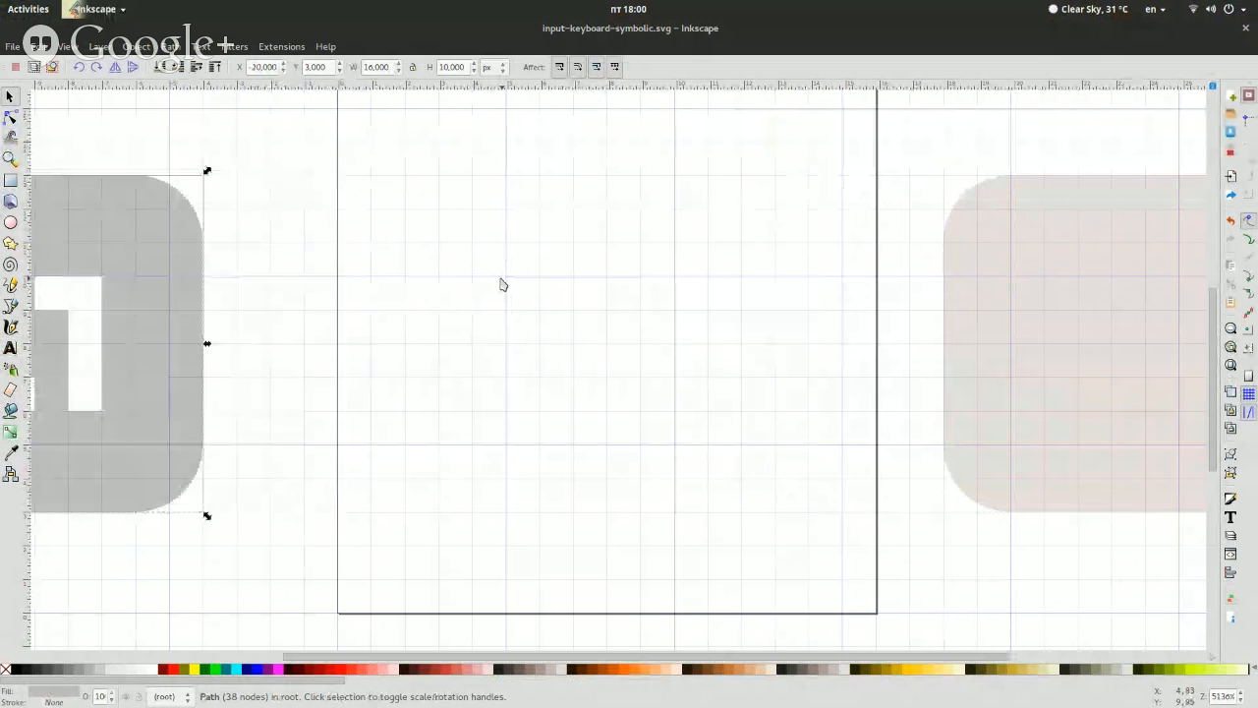
{"action": "key", "text": "Right"}
Move the rounded rectangle back onto the page at X 0 px, beside the original keyboard path
{"action": "left_click", "coordinate": [1024, 251]}
{"action": "key", "text": "Left"}
{"action": "key", "text": "Left"}
{"action": "key", "text": "Left"}
{"action": "key", "text": "Left"}
{"action": "key", "text": "Left"}
{"action": "key", "text": "Left"}
{"action": "key", "text": "Left"}
{"action": "key", "text": "Left"}
{"action": "key", "text": "Left"}
{"action": "key", "text": "Left"}
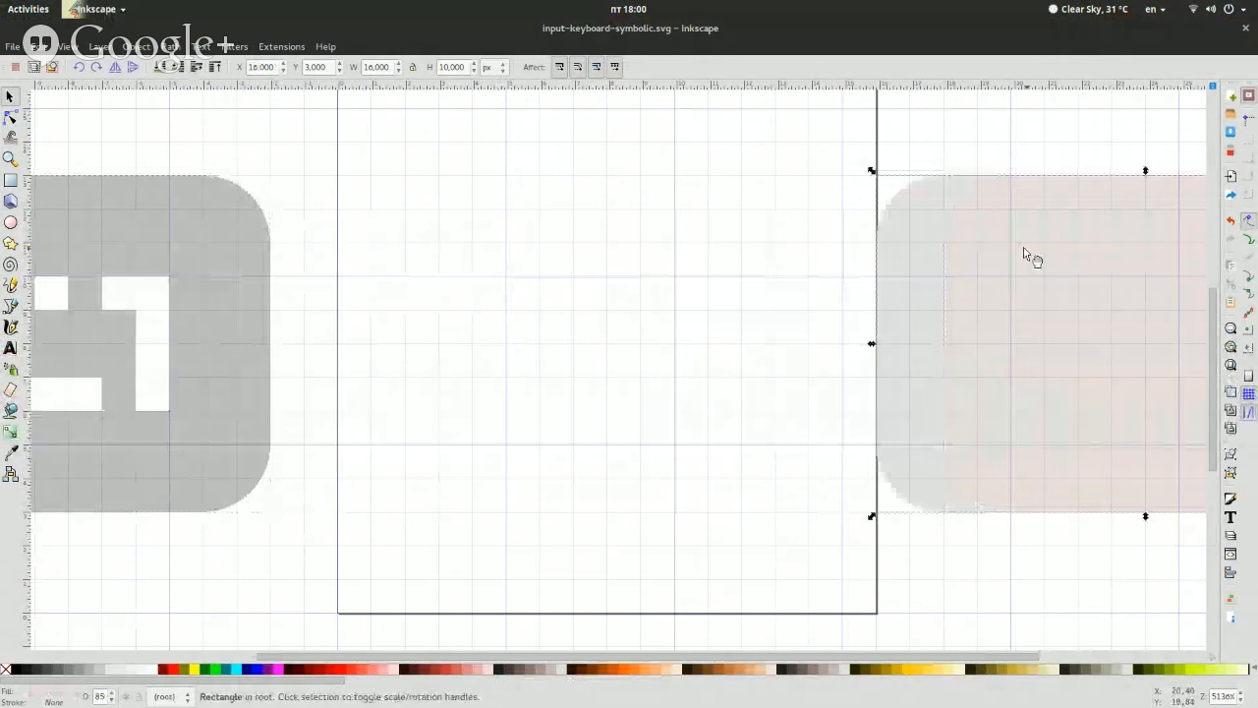
{"action": "key", "text": "Right"}
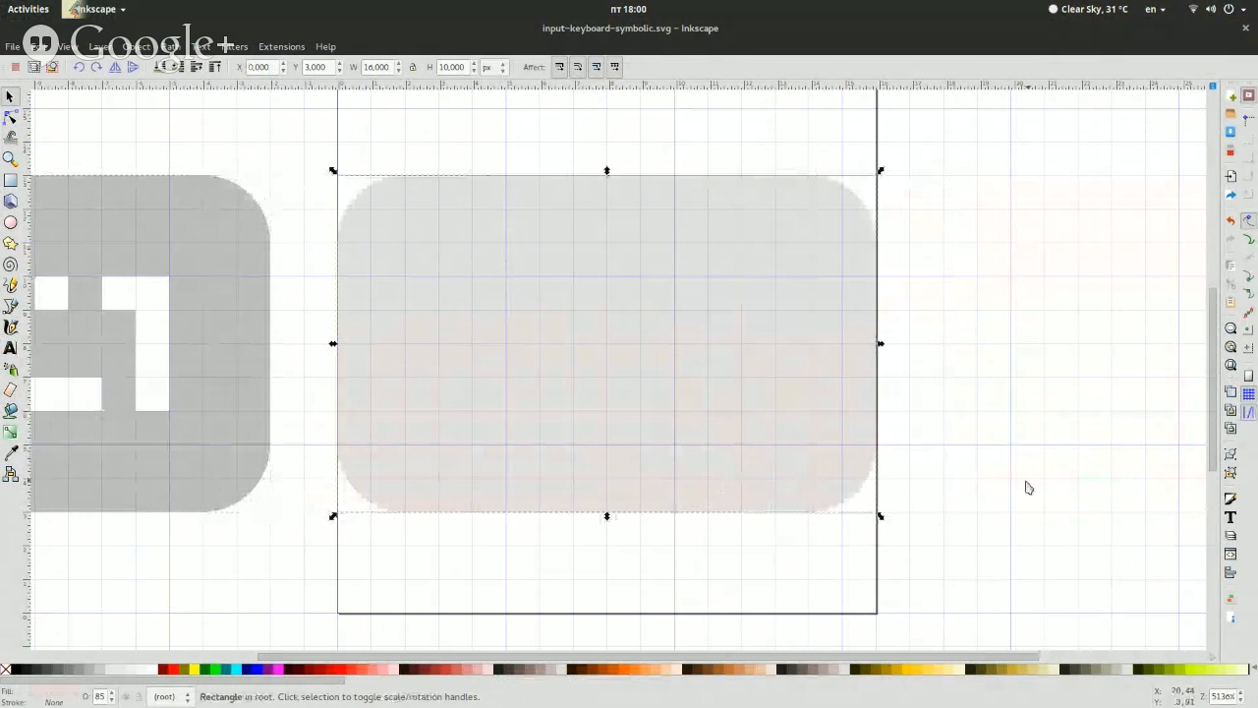
{"action": "left_click_drag", "start_coordinate": [844, 661], "coordinate": [623, 648]}
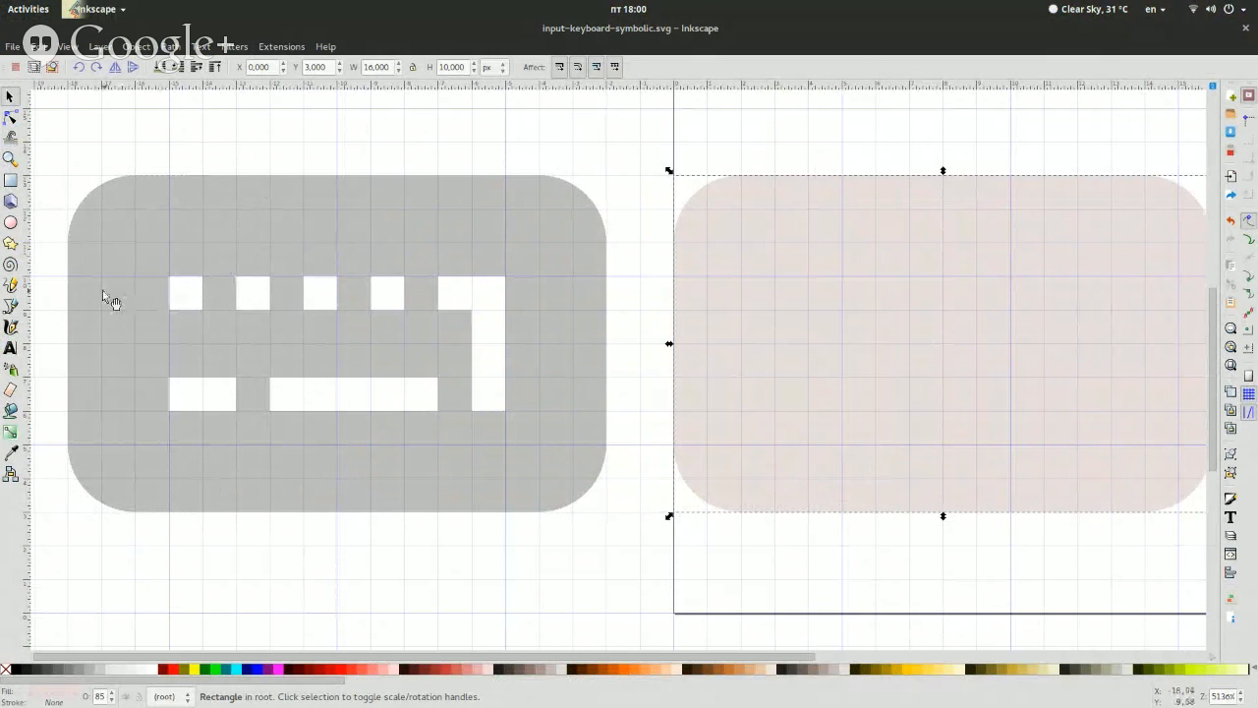
Try making the large rectangle's corners sharp and undo the corner change
{"action": "left_click", "coordinate": [11, 181]}
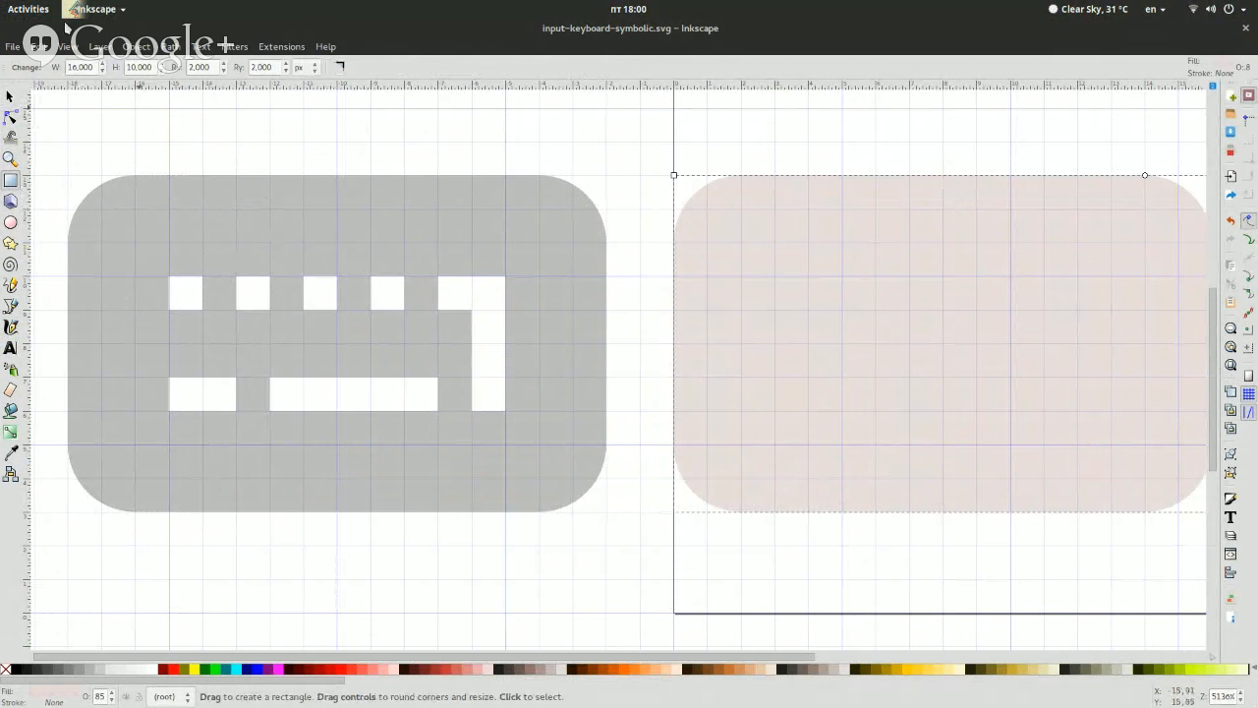
{"action": "left_click", "coordinate": [342, 68]}
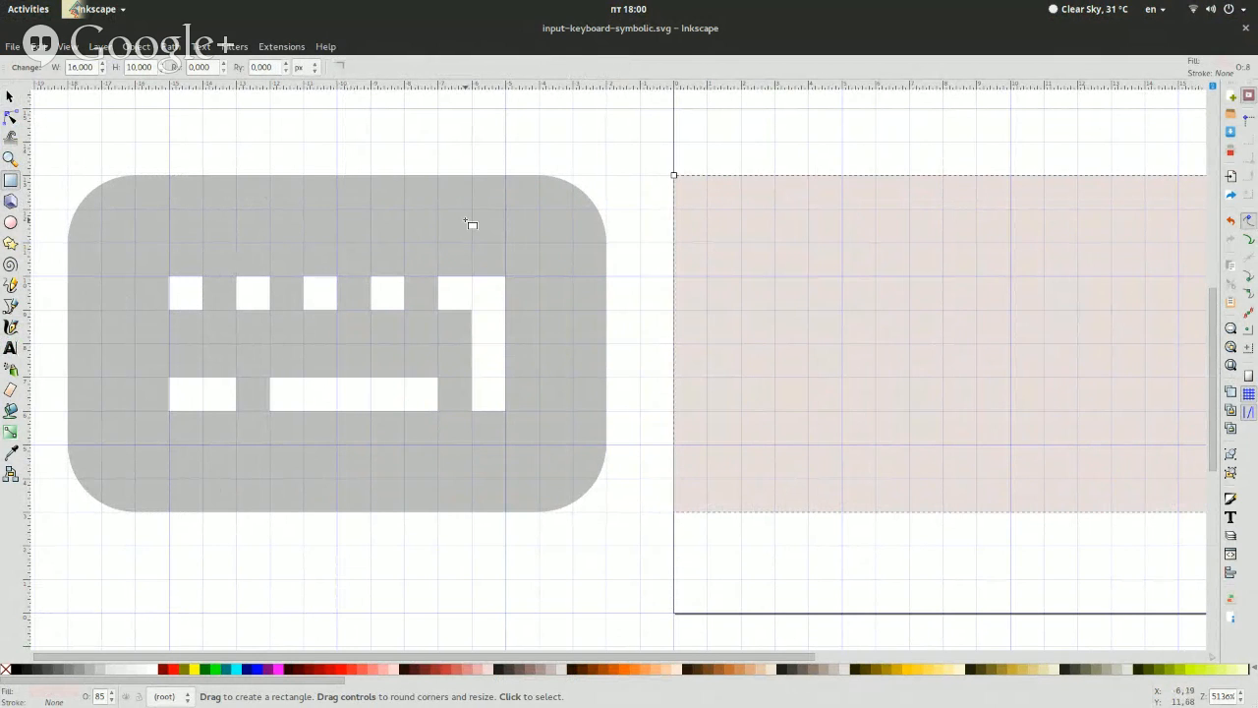
{"action": "key", "text": "ctrl+z"}
Draw a sharp-cornered 1 × 1 px square on the rectangle, matching the original's first top-row key, and shift its fill hue to magenta
{"action": "left_click", "coordinate": [201, 134]}
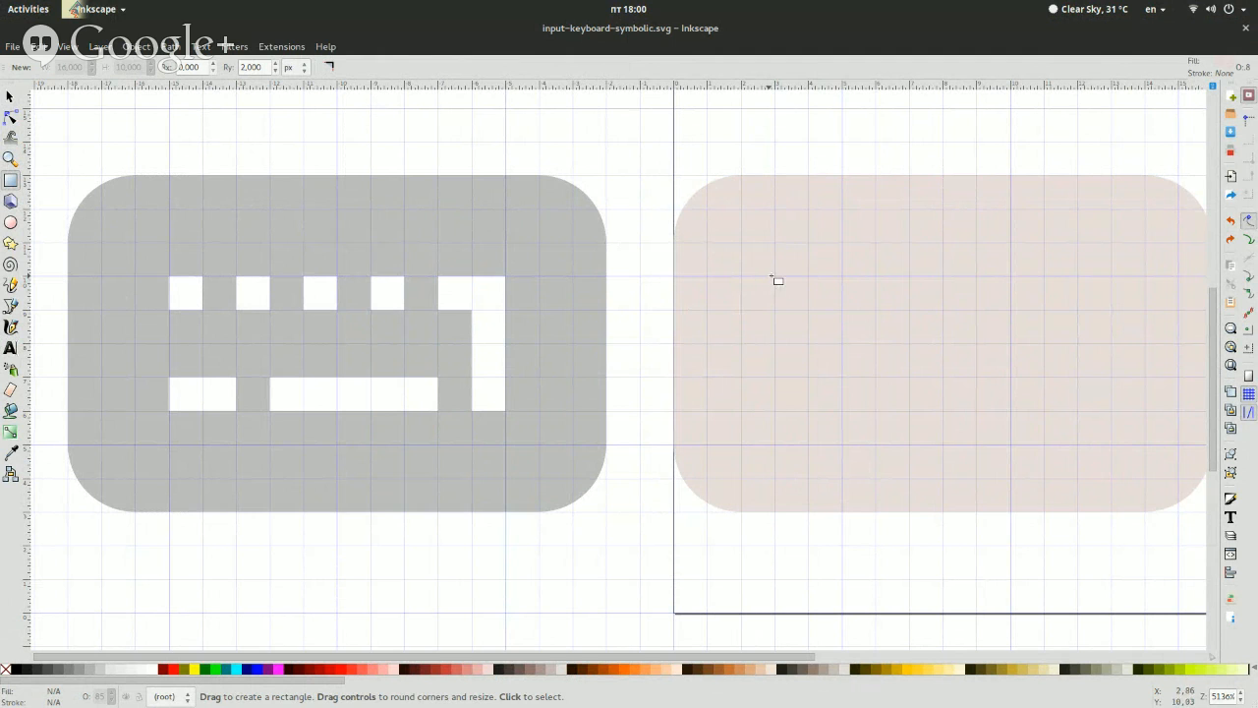
{"action": "left_click_drag", "start_coordinate": [777, 278], "coordinate": [807, 310]}
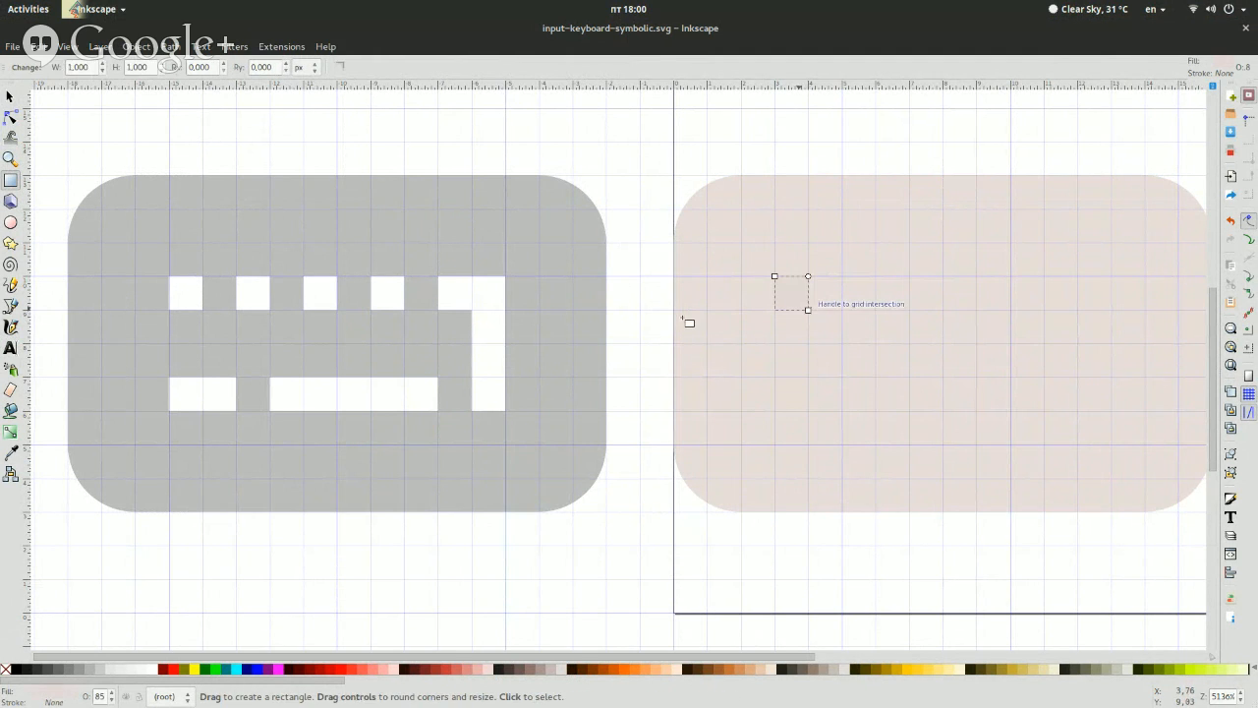
{"action": "left_click", "coordinate": [50, 691]}
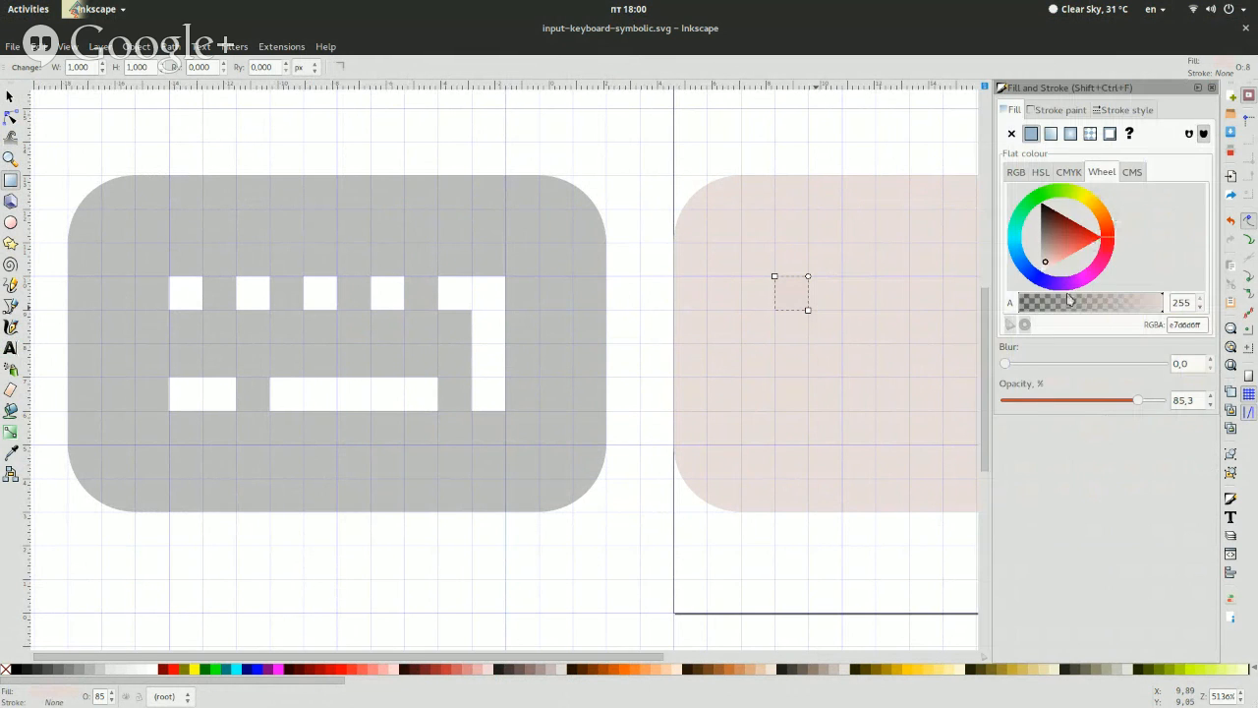
{"action": "left_click_drag", "start_coordinate": [1097, 281], "coordinate": [1087, 277]}
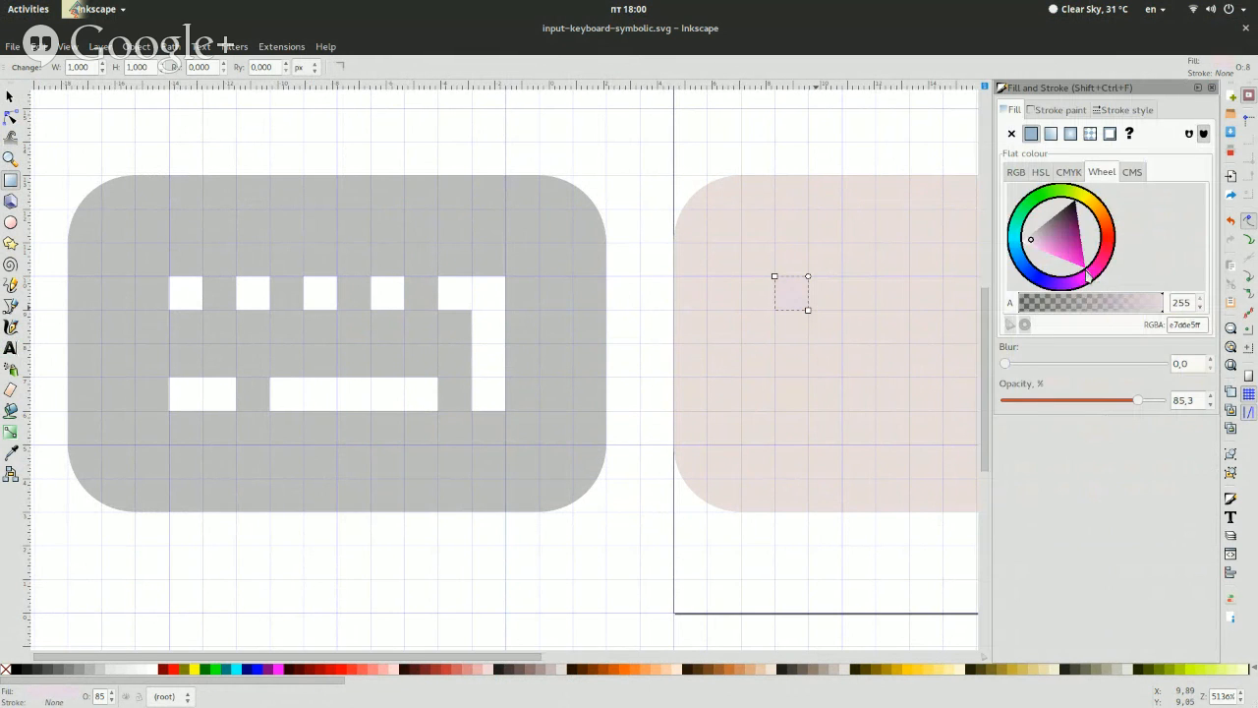
Adjust the small square's fill to a bright, saturated magenta and close the Fill and Stroke settings
{"action": "left_click", "coordinate": [1073, 259]}
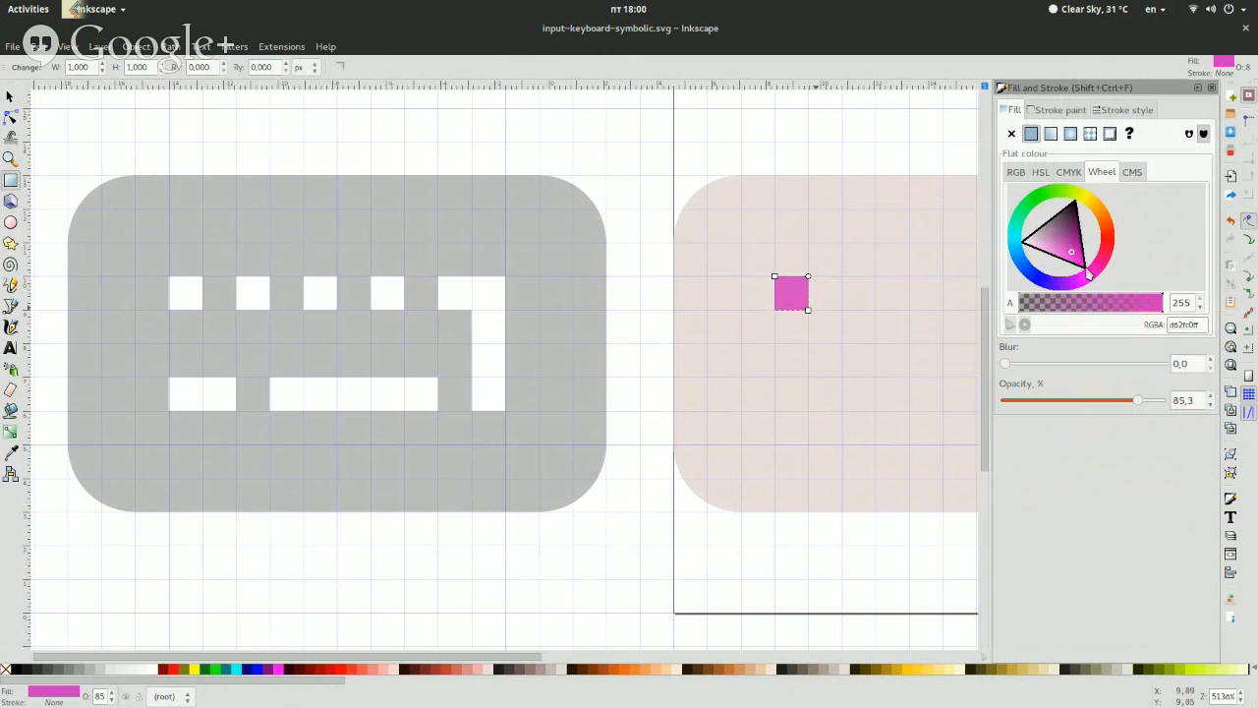
{"action": "left_click", "coordinate": [1072, 265]}
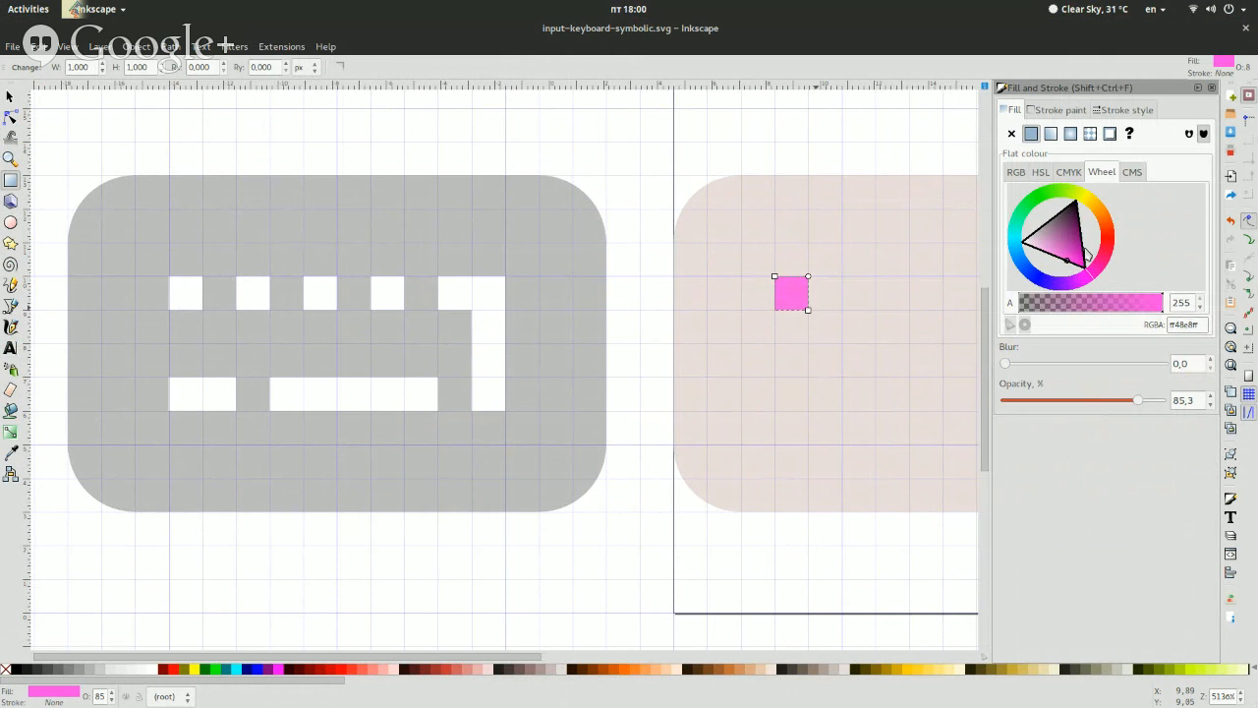
{"action": "left_click", "coordinate": [1088, 284]}
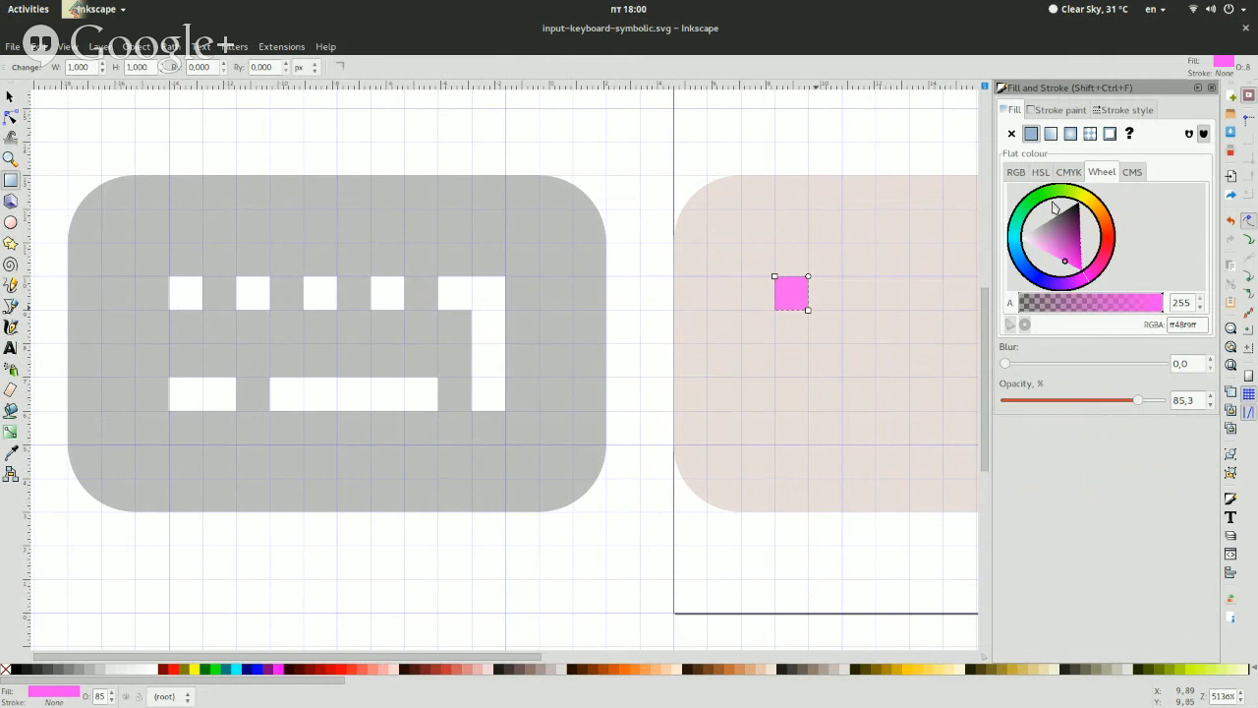
{"action": "left_click", "coordinate": [1211, 88]}
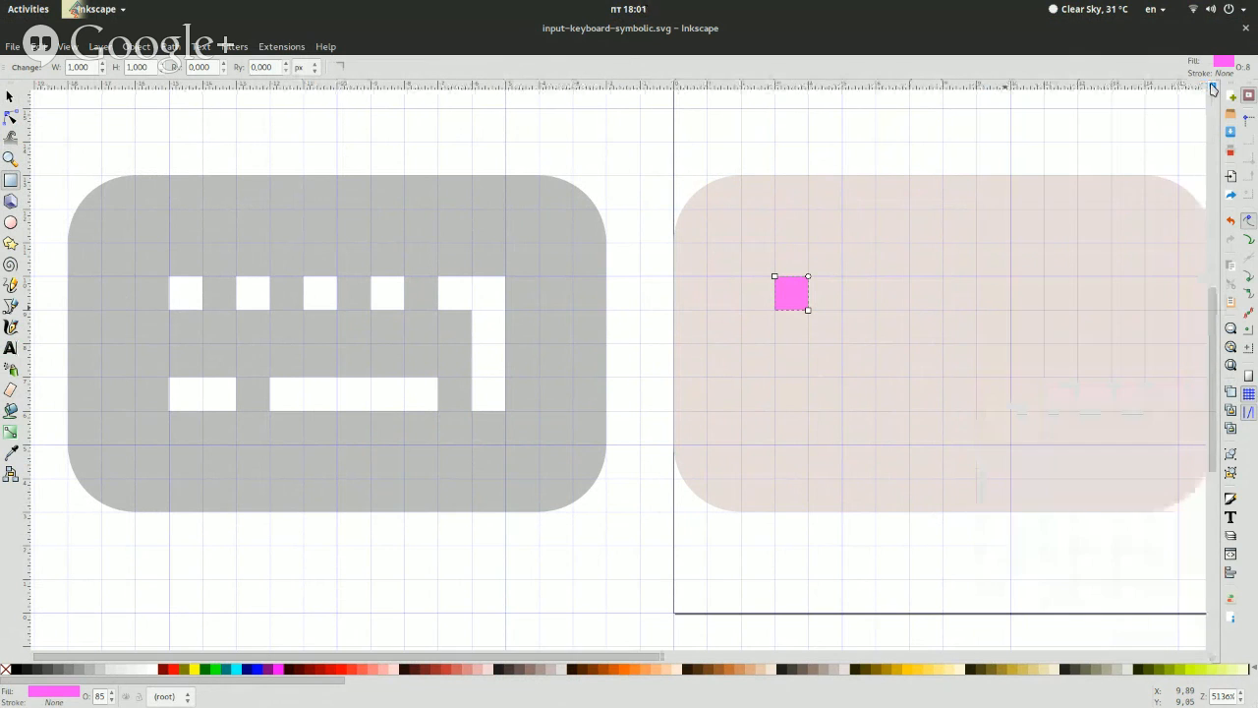
Make the small magenta square fully opaque
{"action": "left_click", "coordinate": [9, 98]}
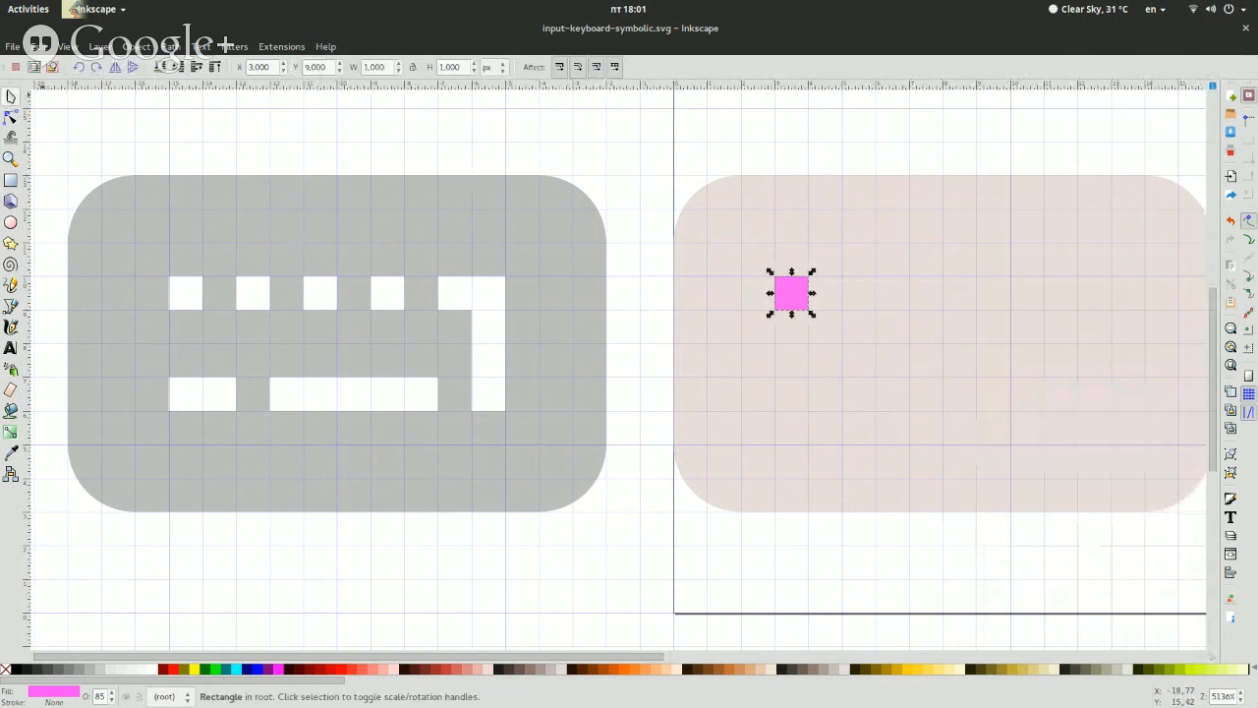
{"action": "left_click", "coordinate": [689, 188]}
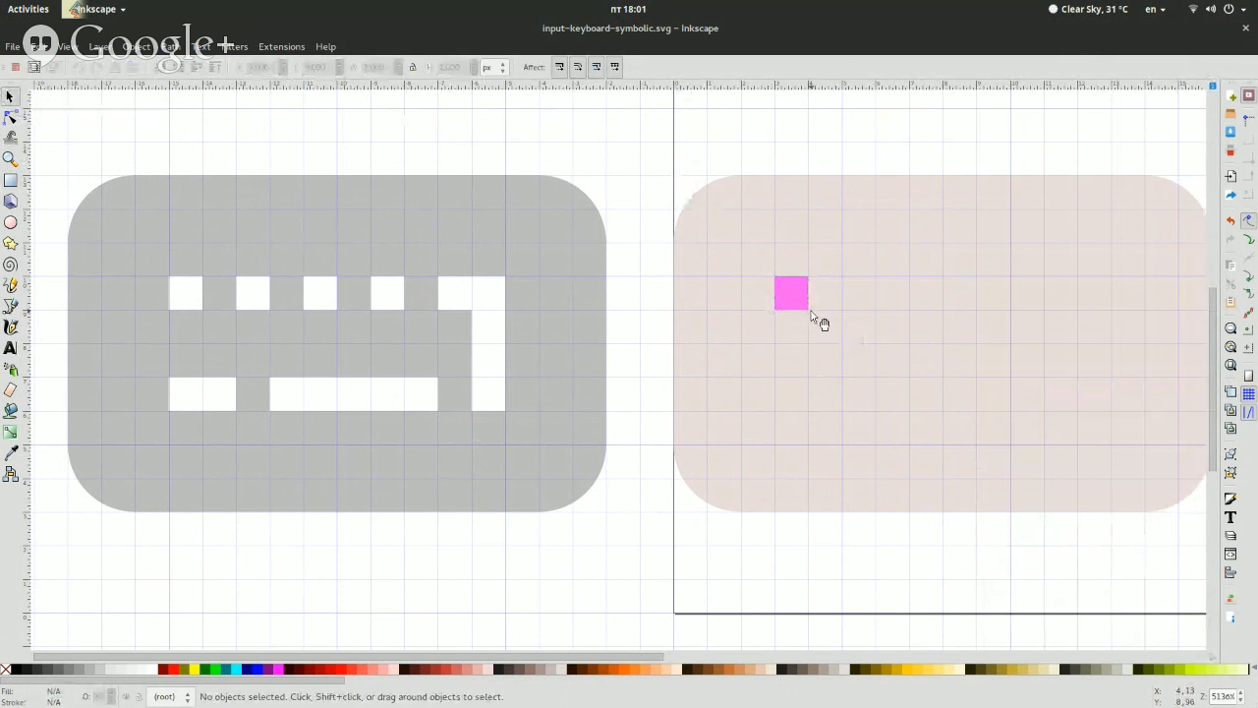
{"action": "left_click", "coordinate": [809, 309]}
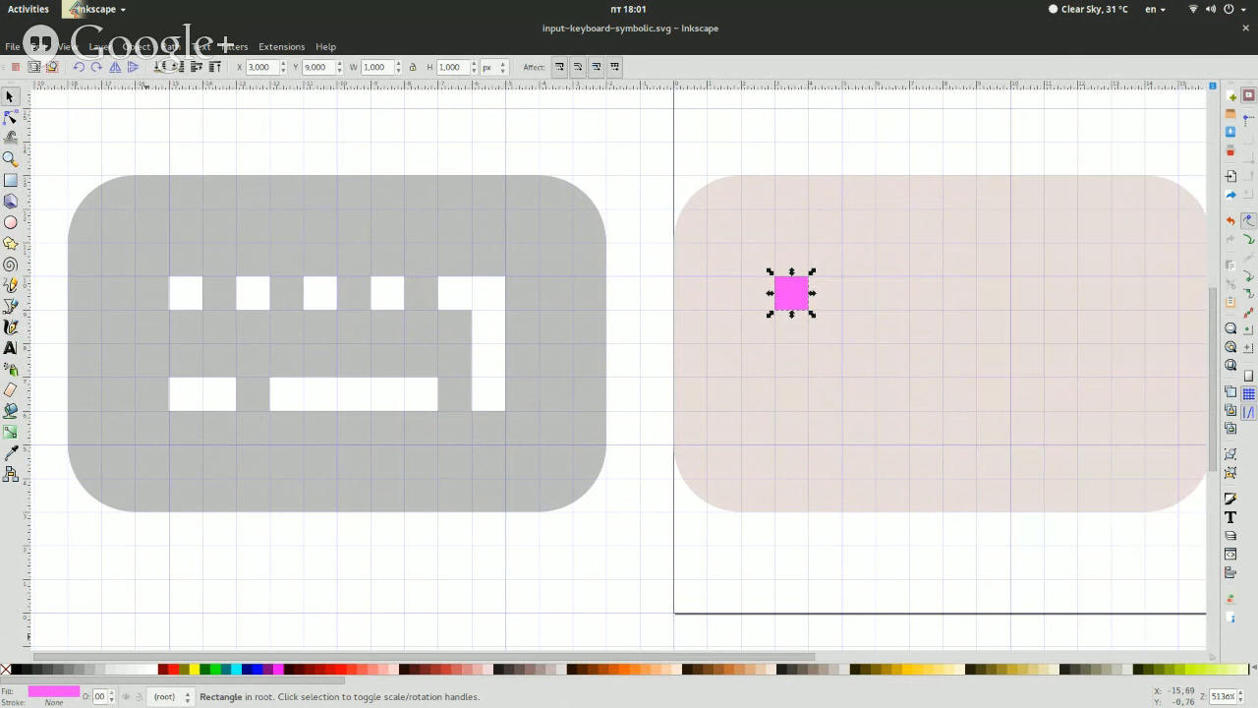
{"action": "left_click", "coordinate": [306, 142]}
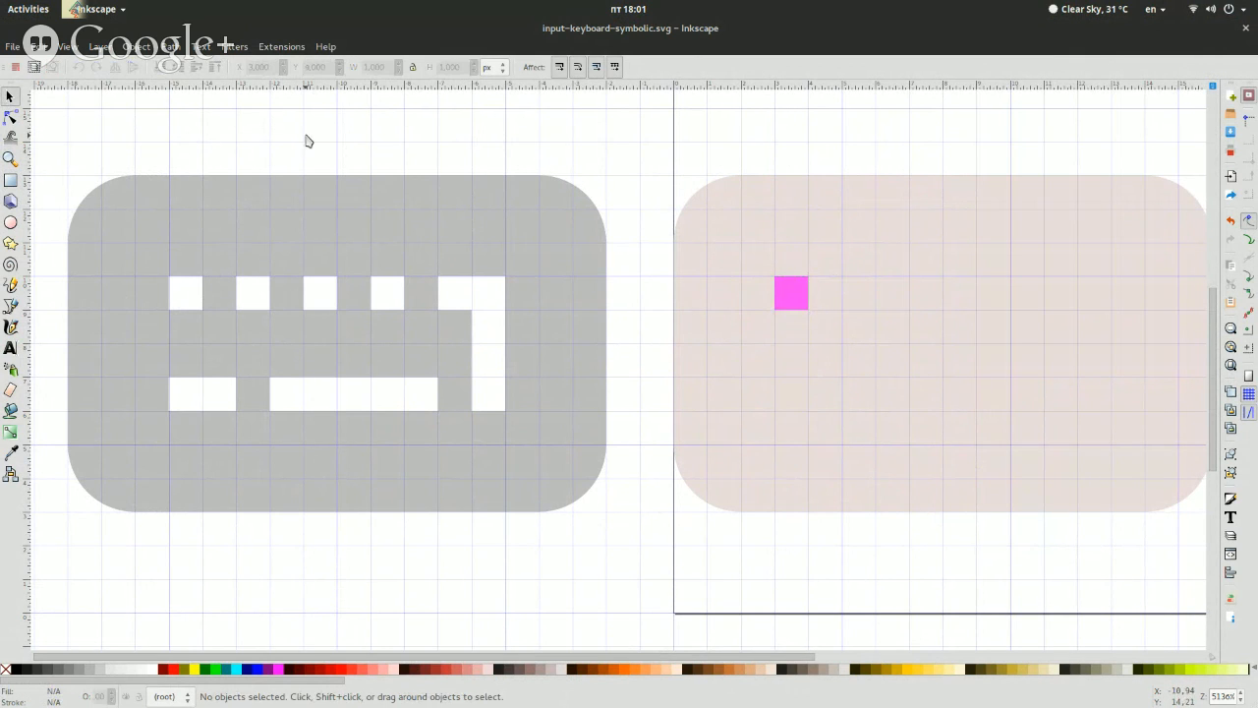
Duplicate the magenta square at X 5 px, then duplicate the pair at X 7 px to form a row of four keys
{"action": "left_click", "coordinate": [803, 298]}
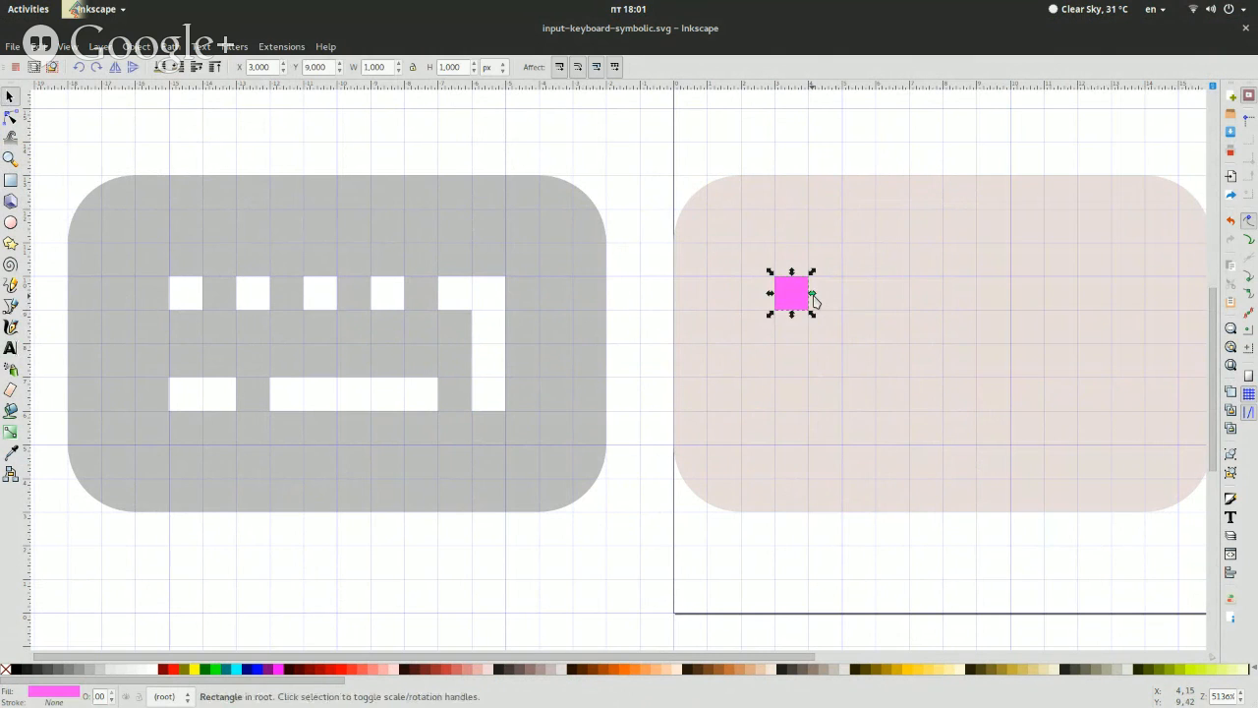
{"action": "key", "text": "ctrl+d"}
{"action": "key", "text": "Right"}
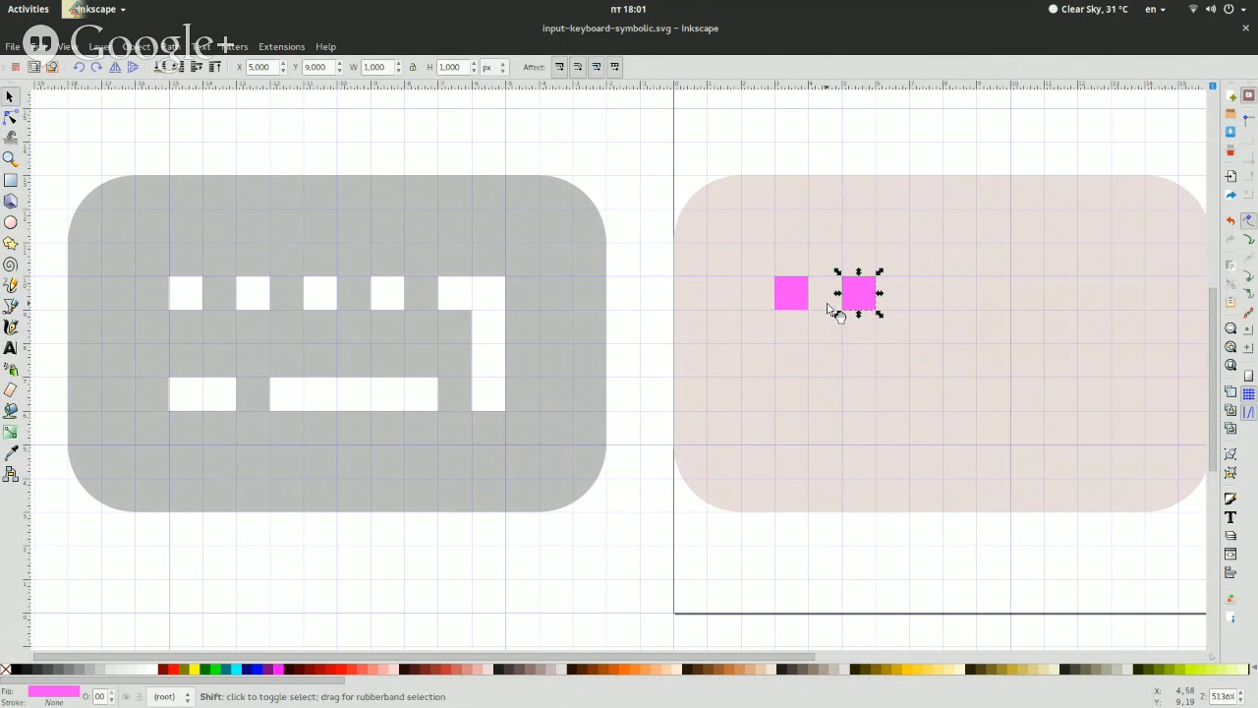
{"action": "left_click", "coordinate": [790, 298], "text": "shift"}
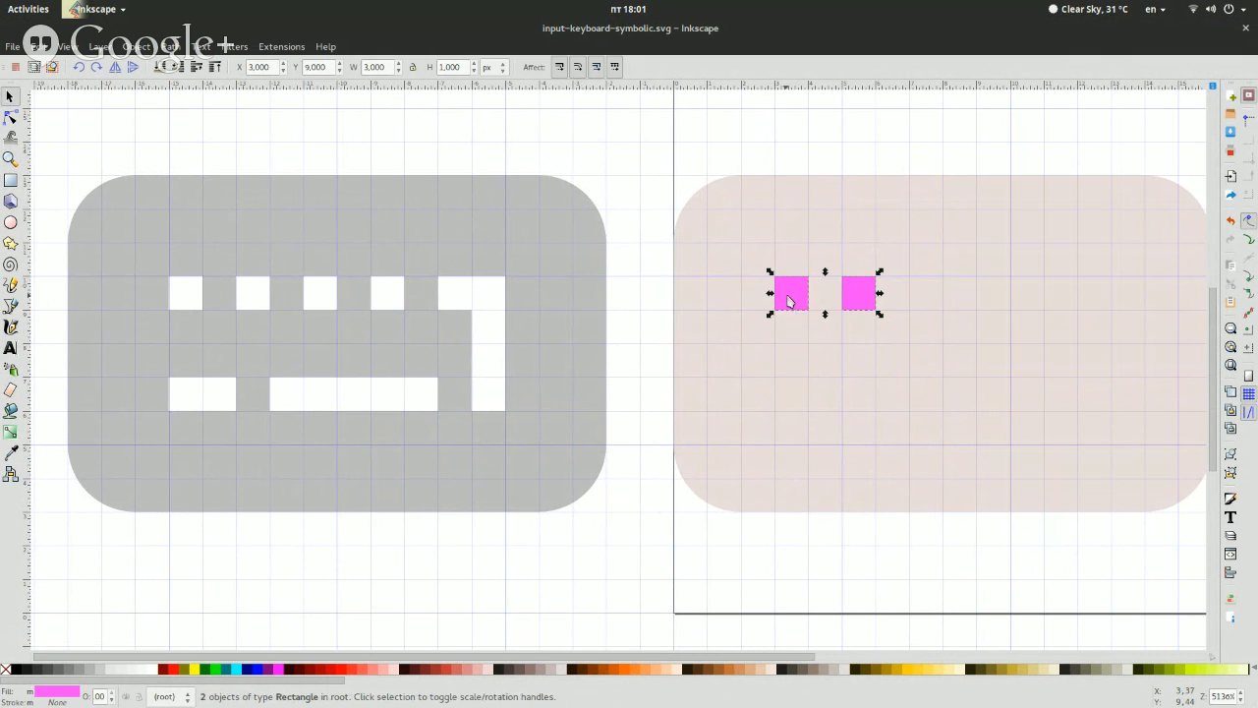
{"action": "key", "text": "ctrl+d"}
{"action": "key", "text": "Right"}
{"action": "key", "text": "ctrl+d"}
{"action": "key", "text": "Right"}
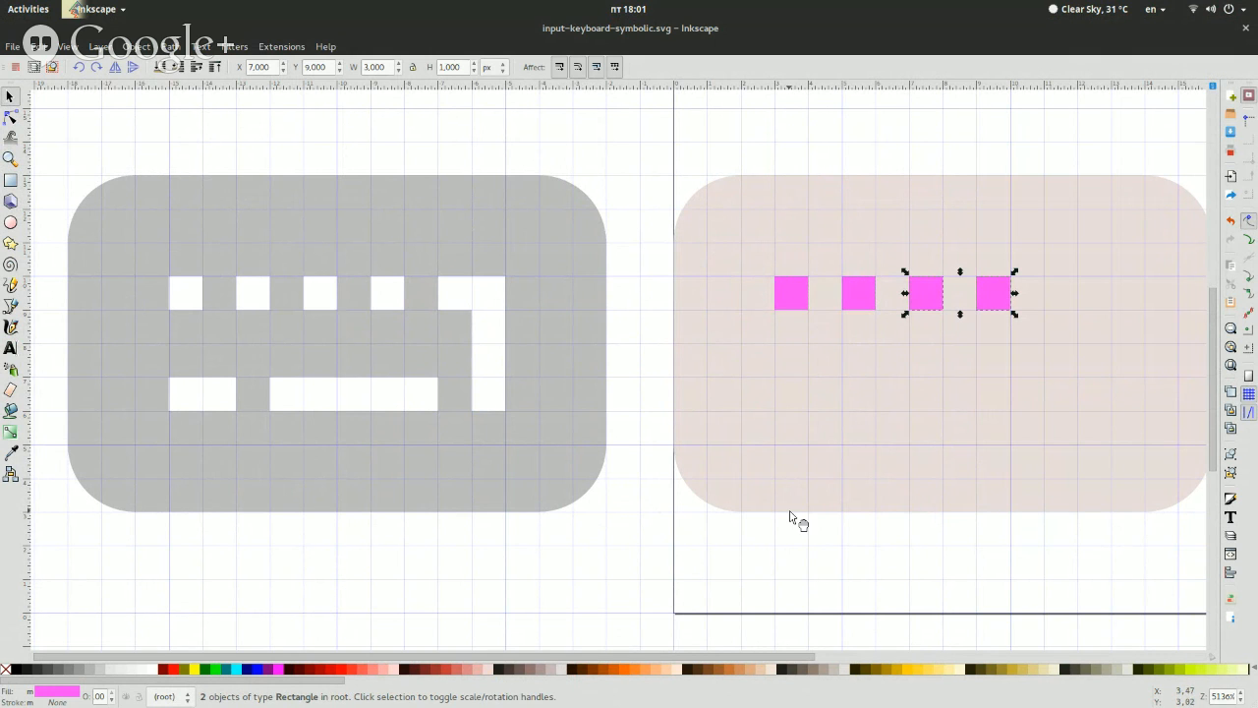
Draw a closed, grid-snapped path for the angled Enter key, 2 px wide and 4 px high with 1 px arms, after the four squares
{"action": "scroll", "coordinate": [621, 354], "scroll_direction": "right", "scroll_amount": 2}
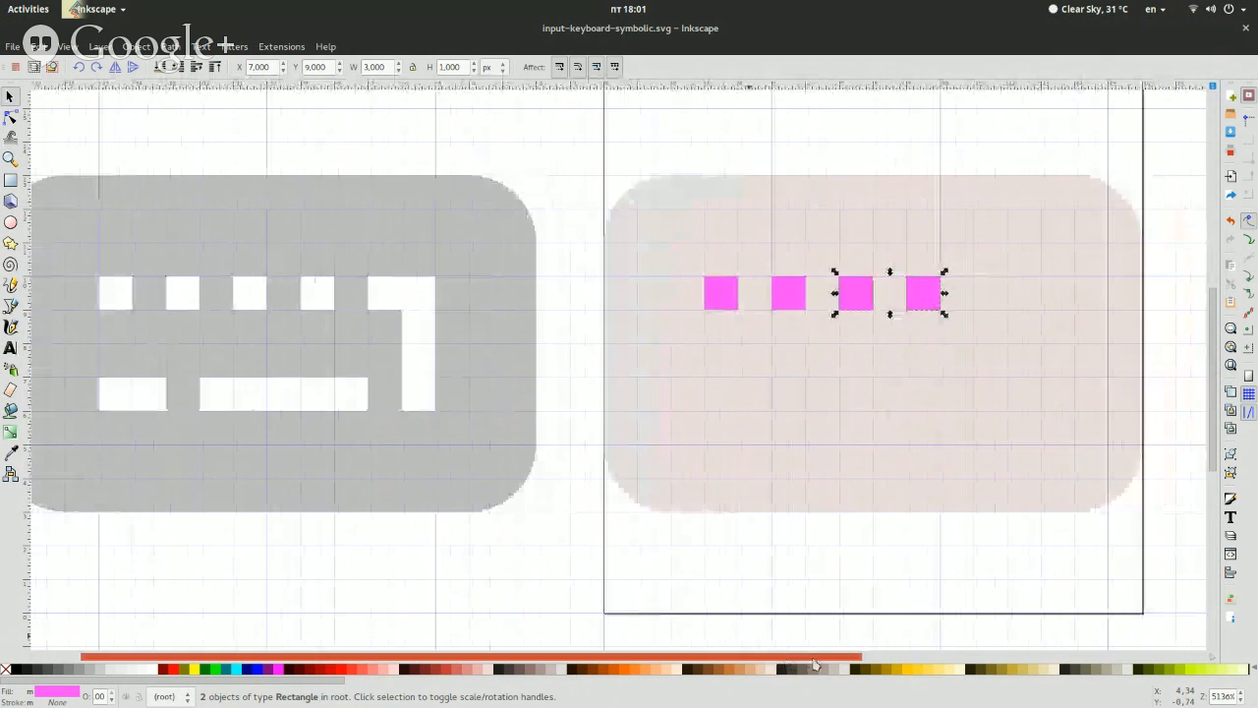
{"action": "left_click", "coordinate": [267, 162]}
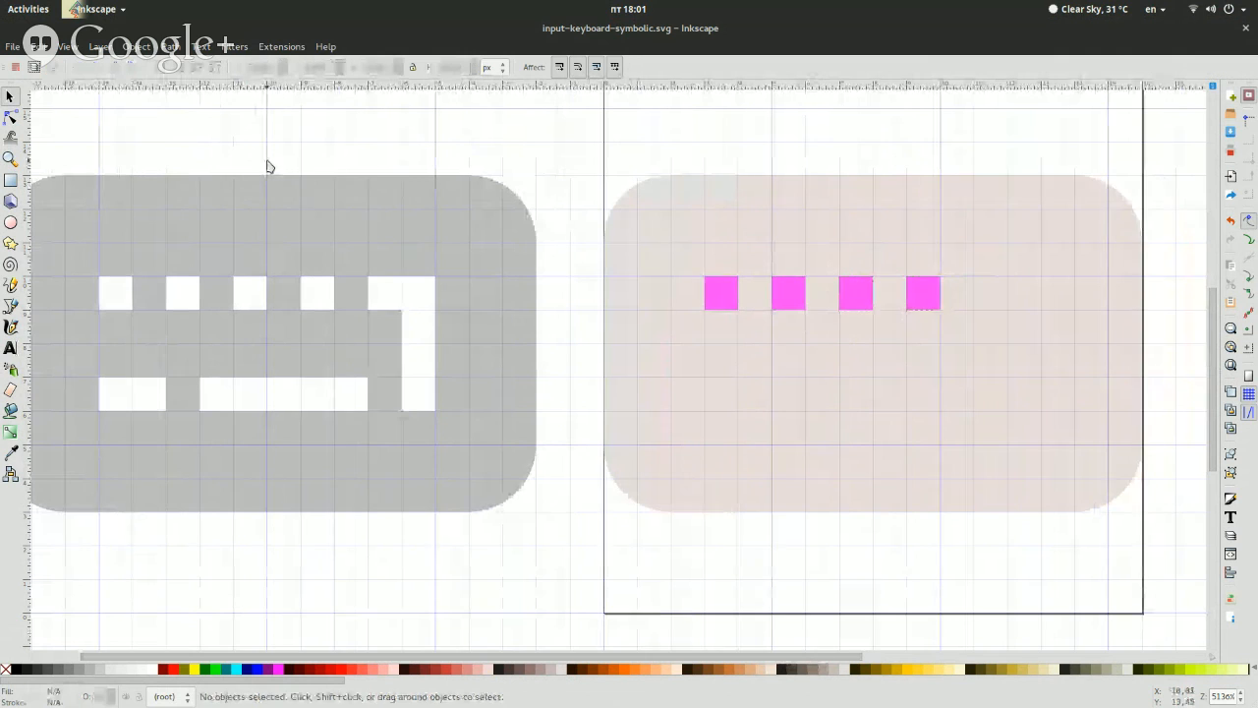
{"action": "left_click", "coordinate": [11, 326]}
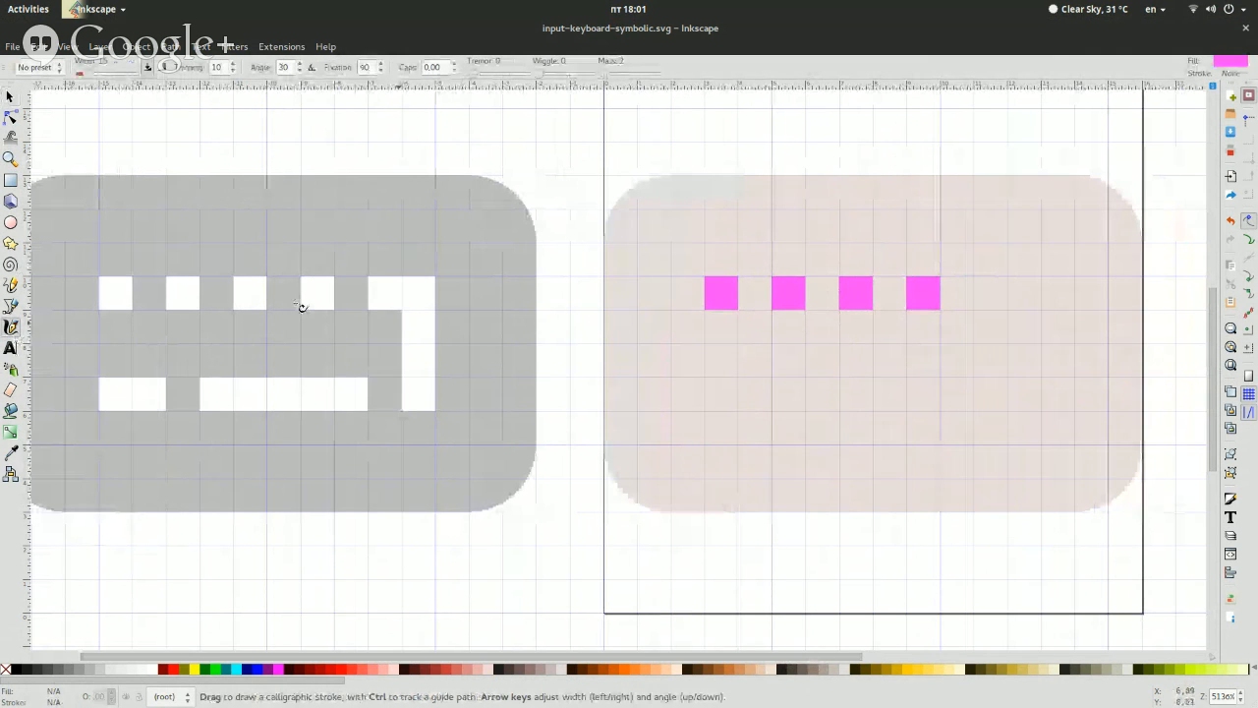
{"action": "left_click", "coordinate": [11, 306]}
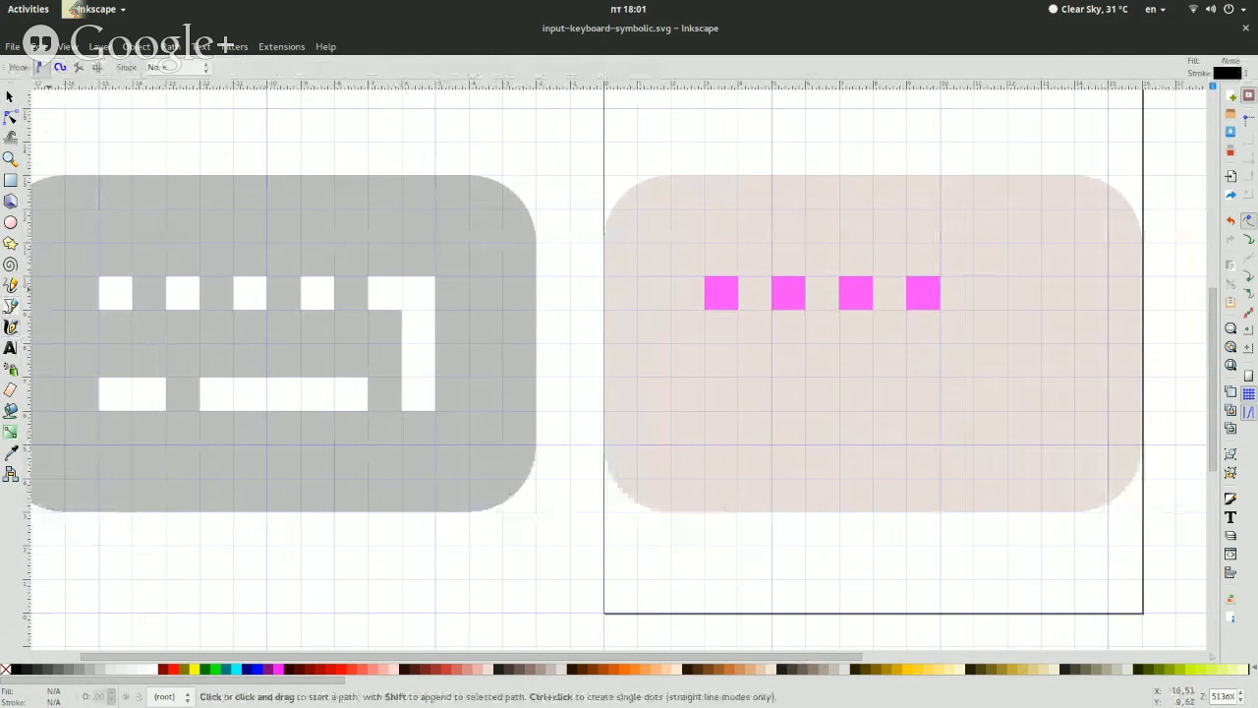
{"action": "left_click", "coordinate": [981, 278]}
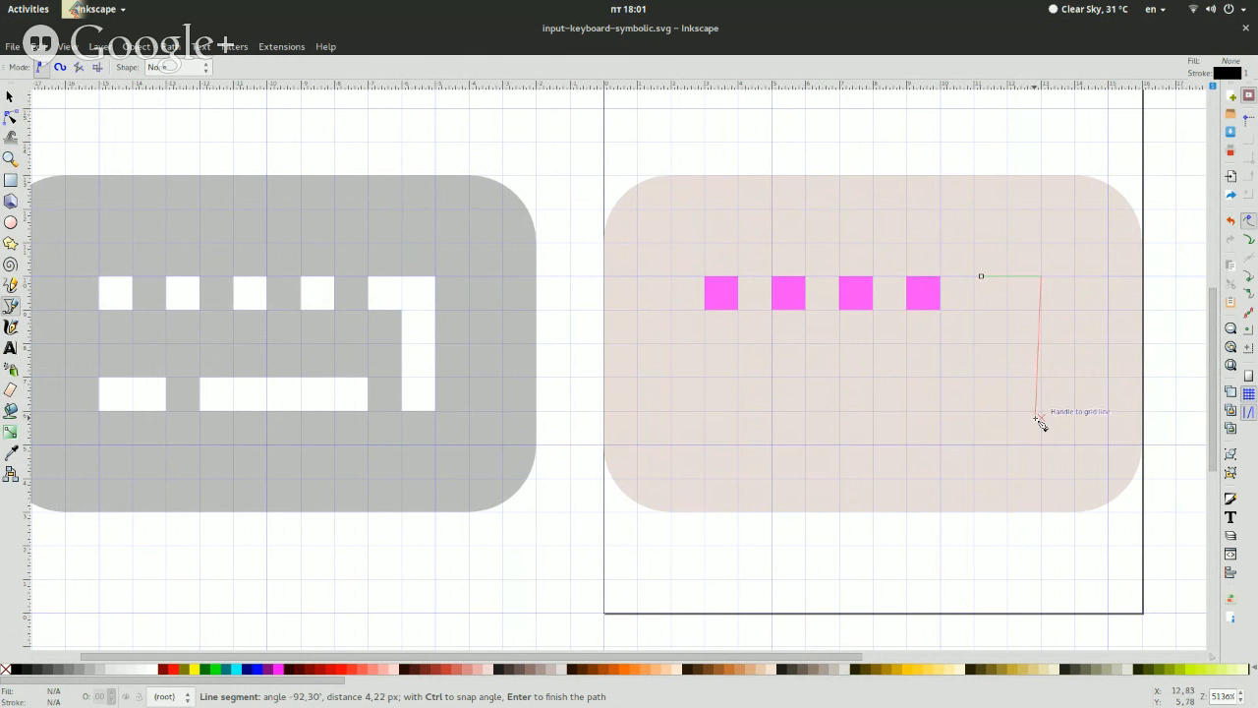
{"action": "left_click", "coordinate": [1042, 412]}
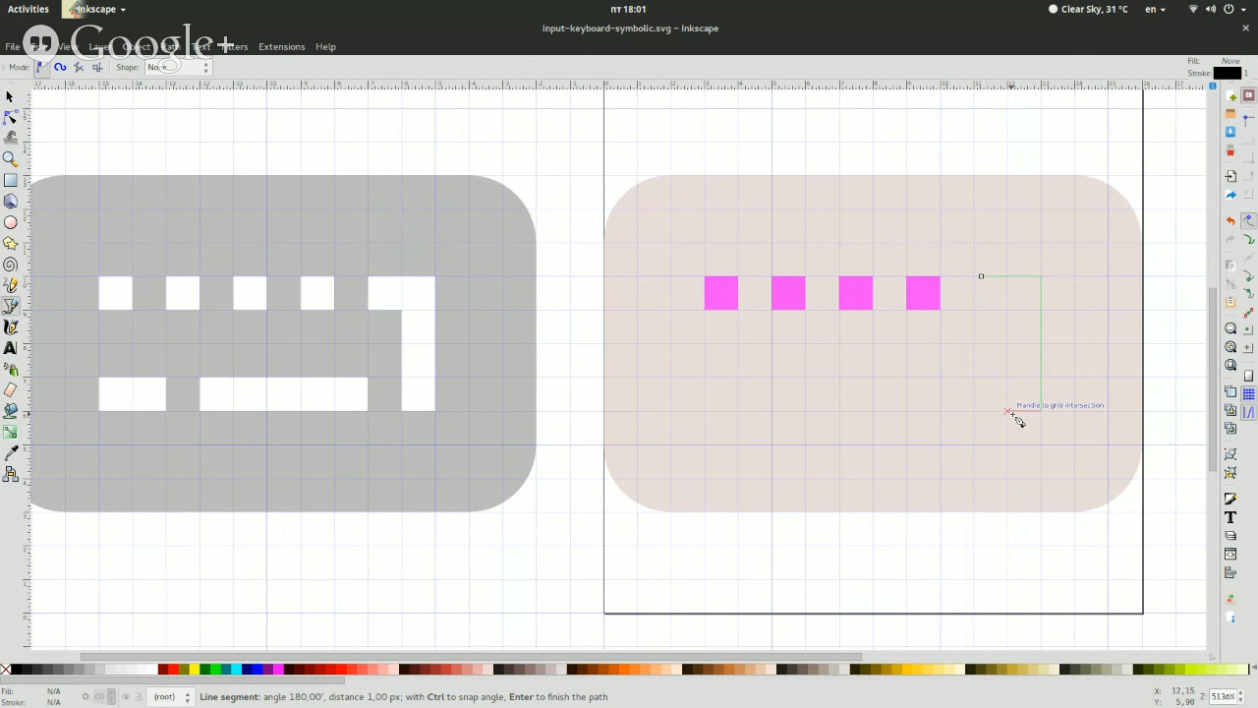
{"action": "left_click", "coordinate": [1008, 412]}
{"action": "left_click", "coordinate": [1007, 311]}
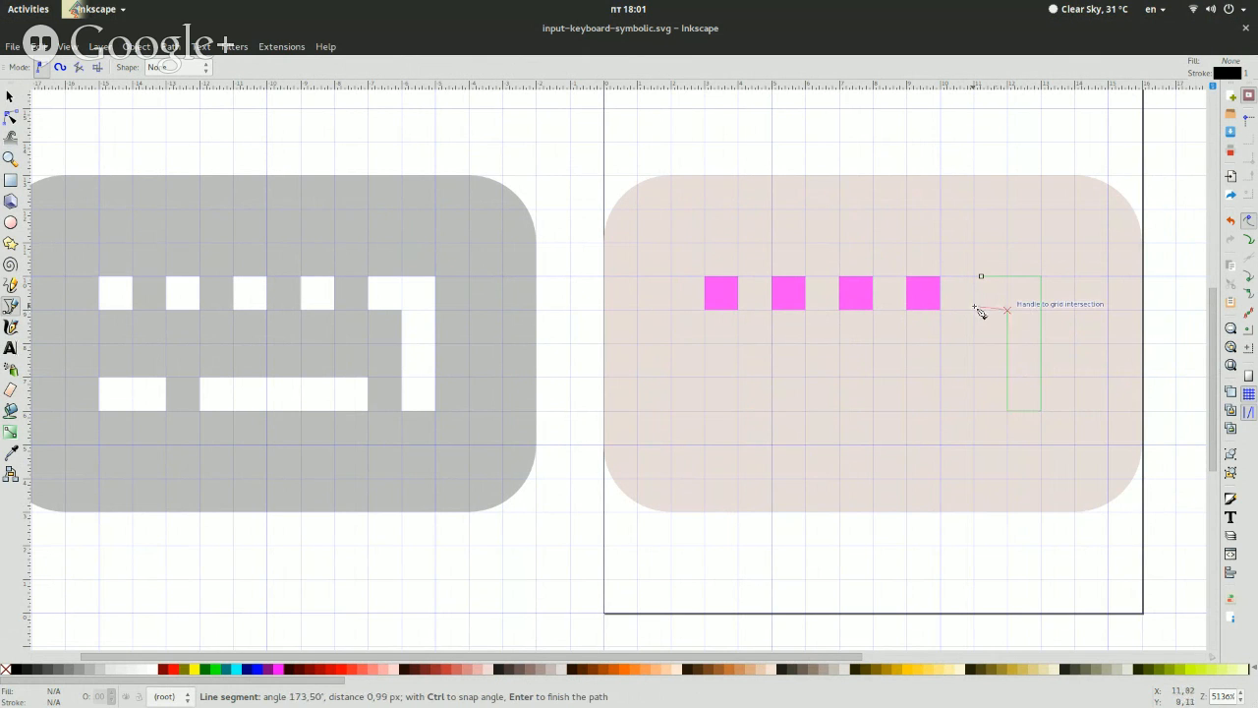
{"action": "left_click", "coordinate": [974, 311]}
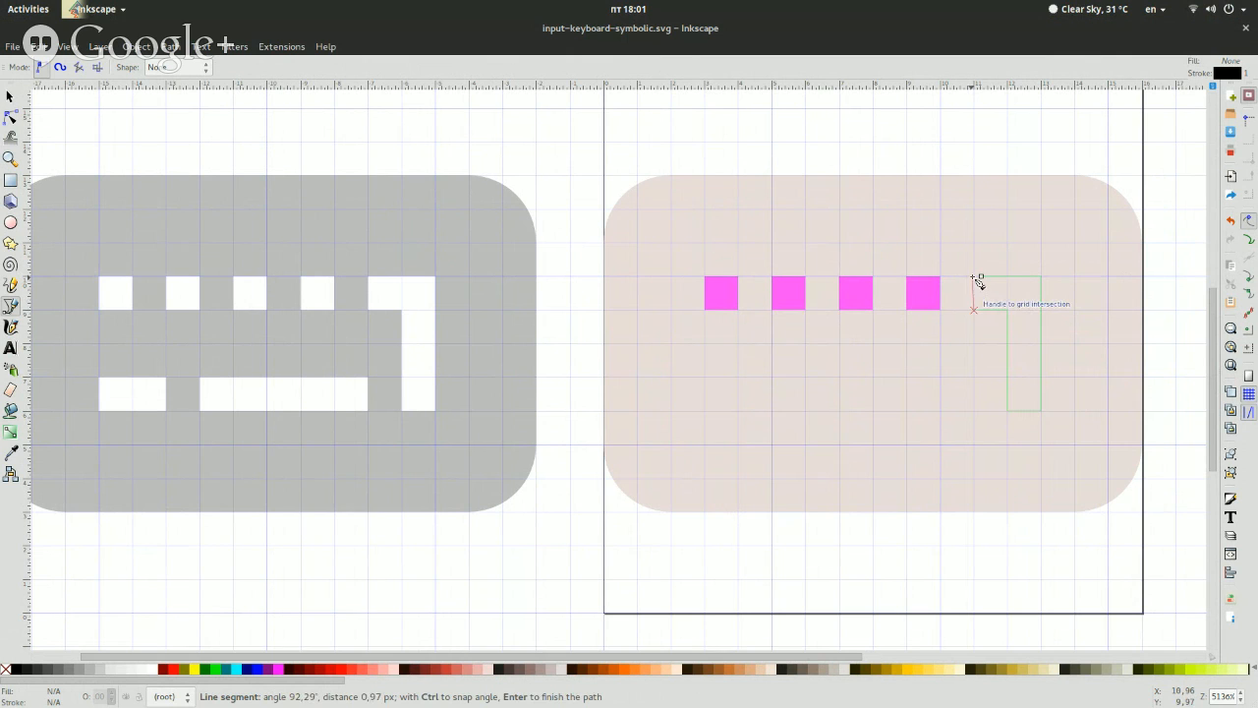
{"action": "left_click", "coordinate": [981, 278]}
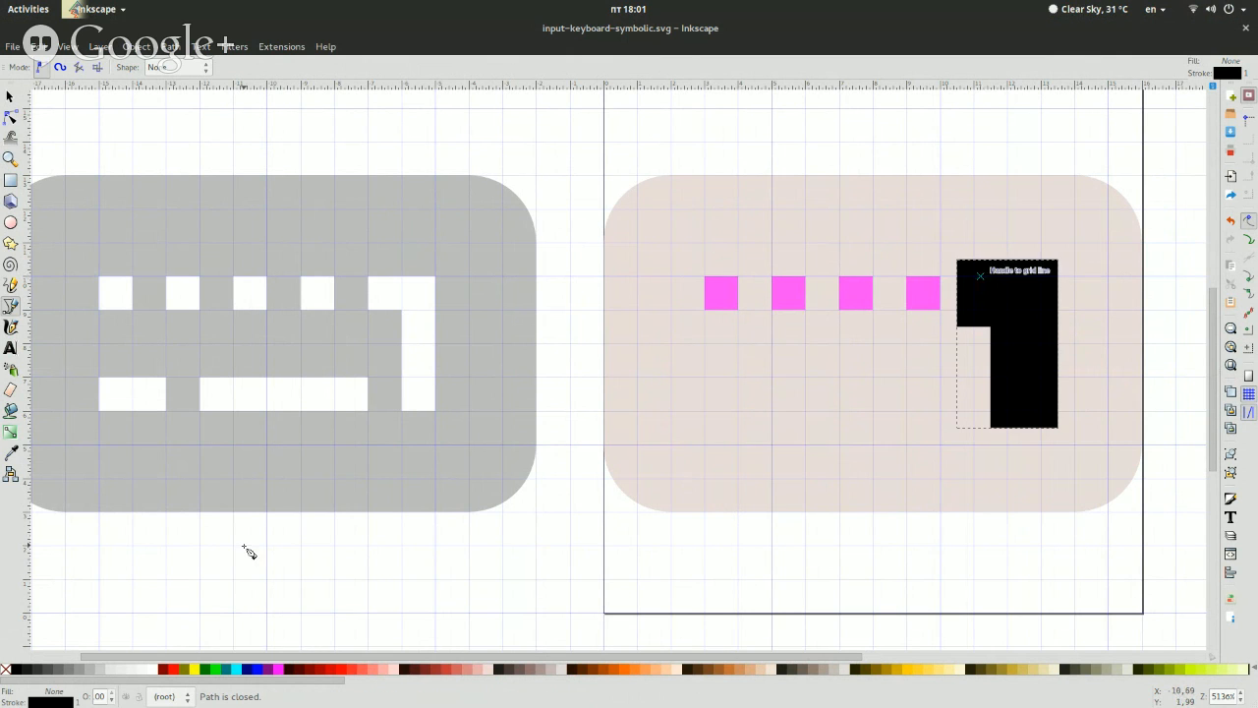
Remove the angled key path's stroke and give it the flat magenta fill
{"action": "key", "text": "shift+ctrl+f"}
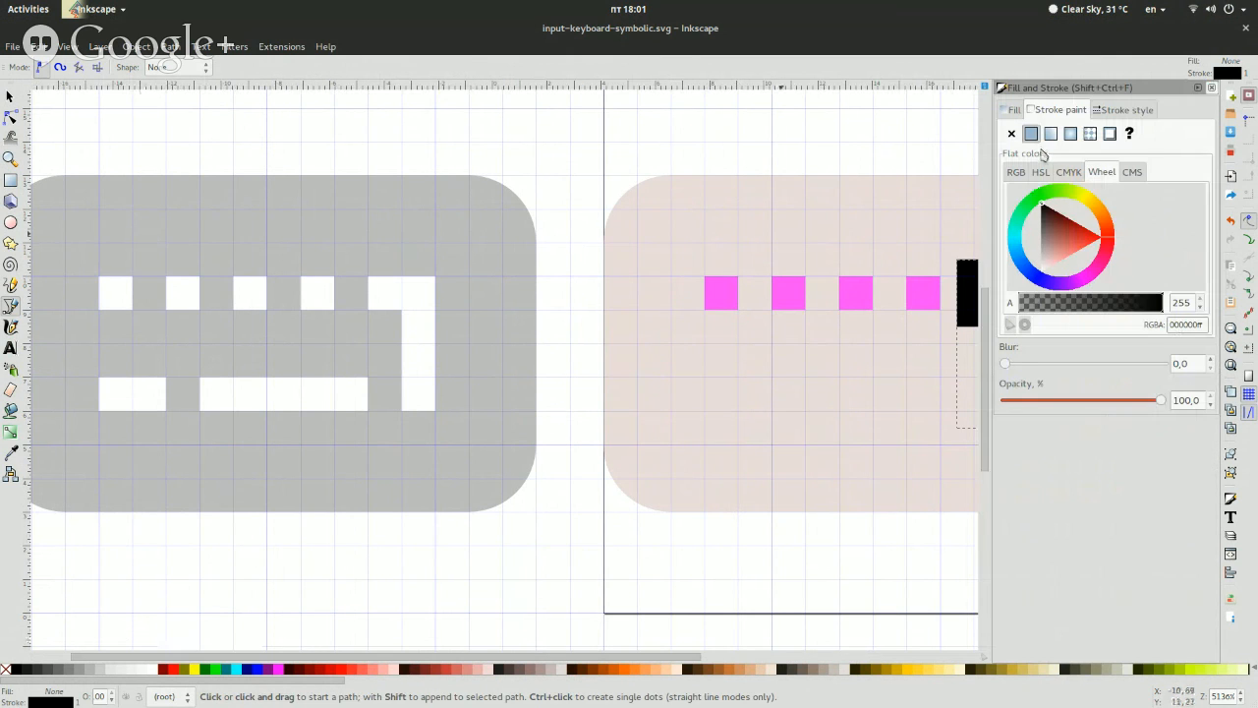
{"action": "left_click", "coordinate": [1011, 134]}
{"action": "left_click", "coordinate": [1014, 110]}
{"action": "left_click", "coordinate": [1031, 133]}
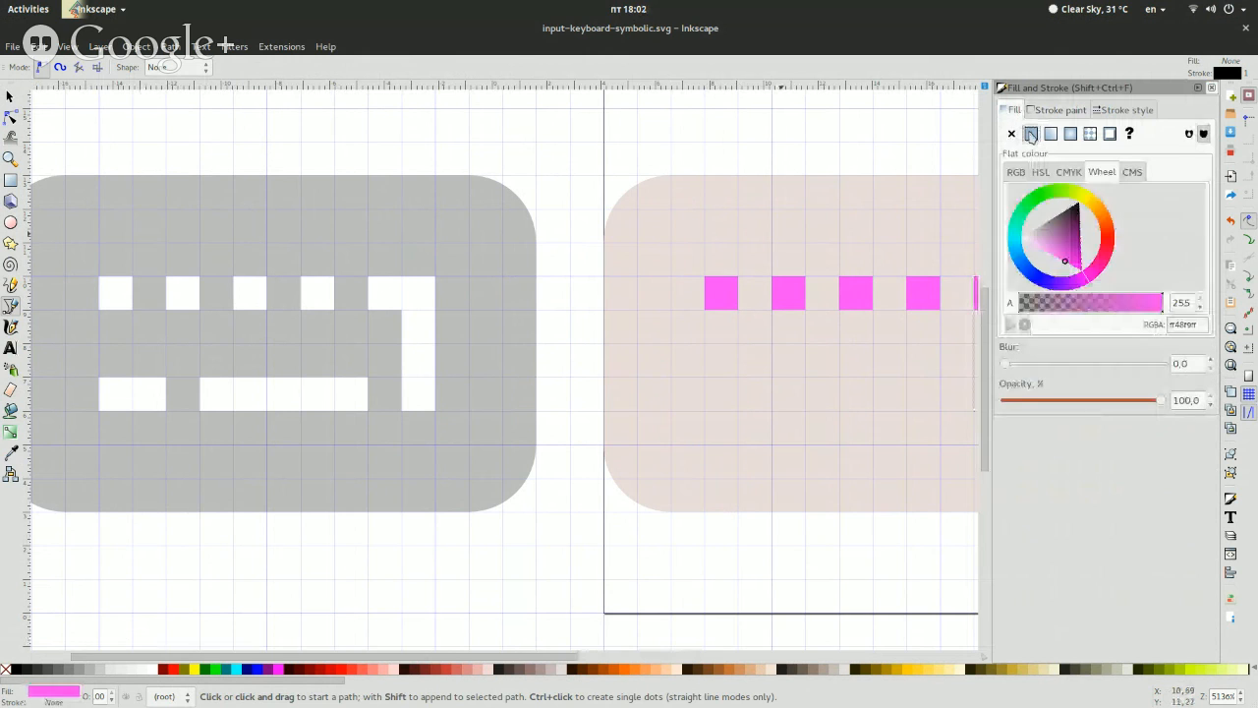
{"action": "left_click", "coordinate": [1211, 88]}
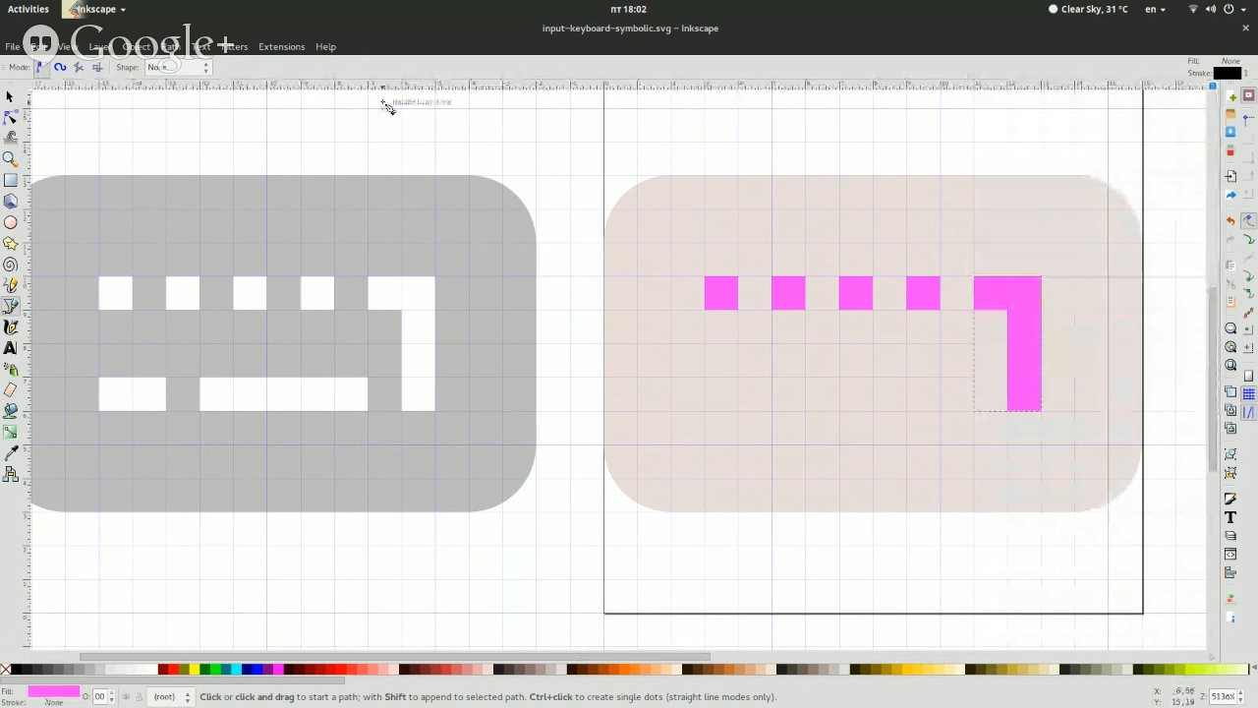
{"action": "key", "text": "s"}
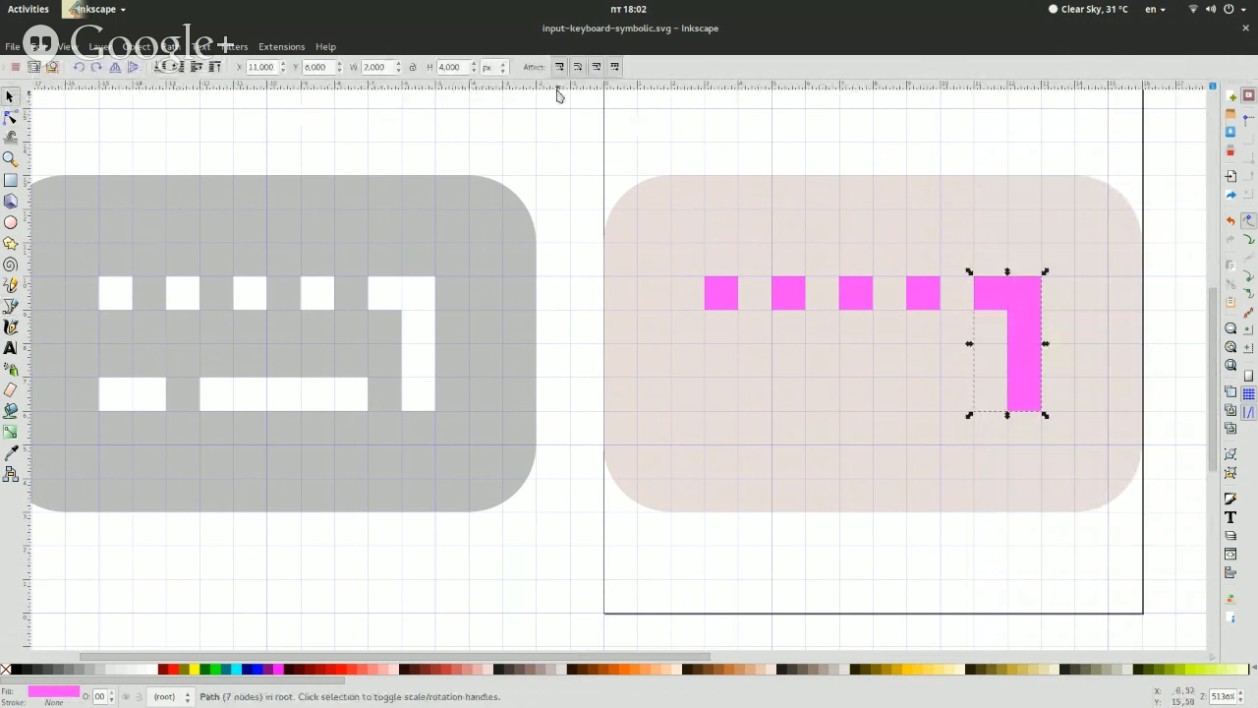
{"action": "left_click", "coordinate": [575, 152]}
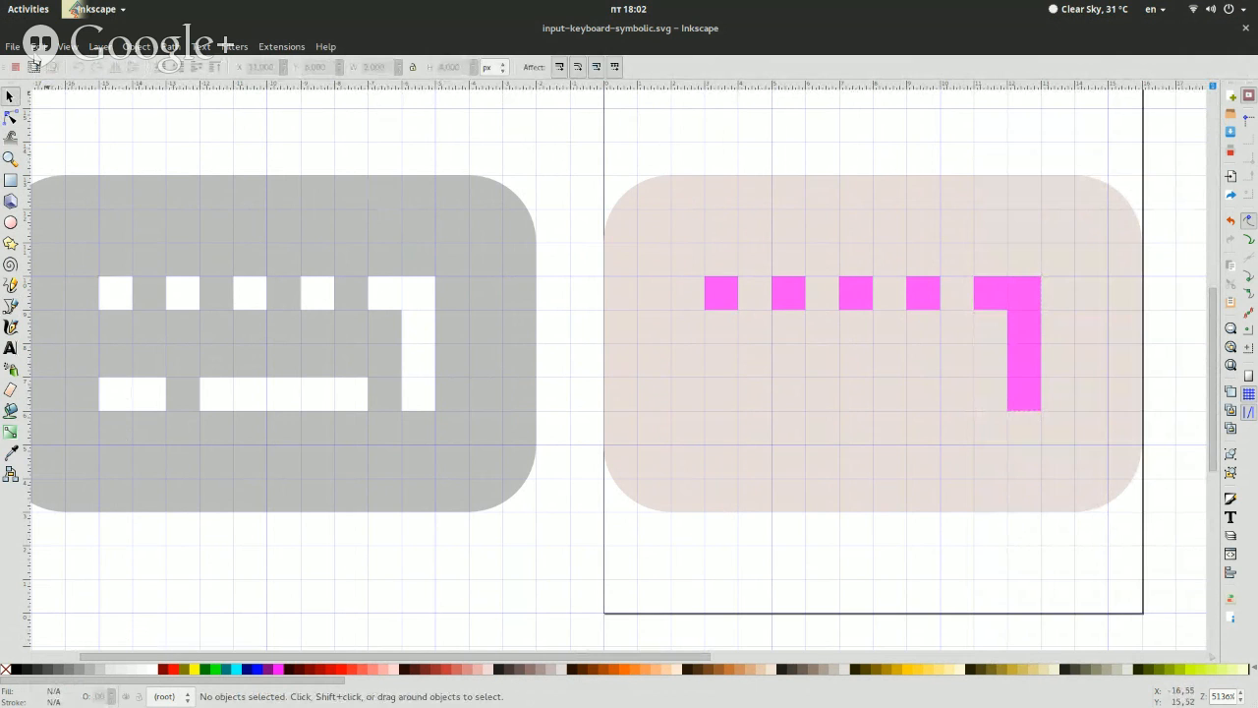
Draw two sharp-cornered magenta rectangles for the bottom key row, one 2 × 1 px and one 5 × 1 px, matching the original icon
{"action": "left_click", "coordinate": [11, 179]}
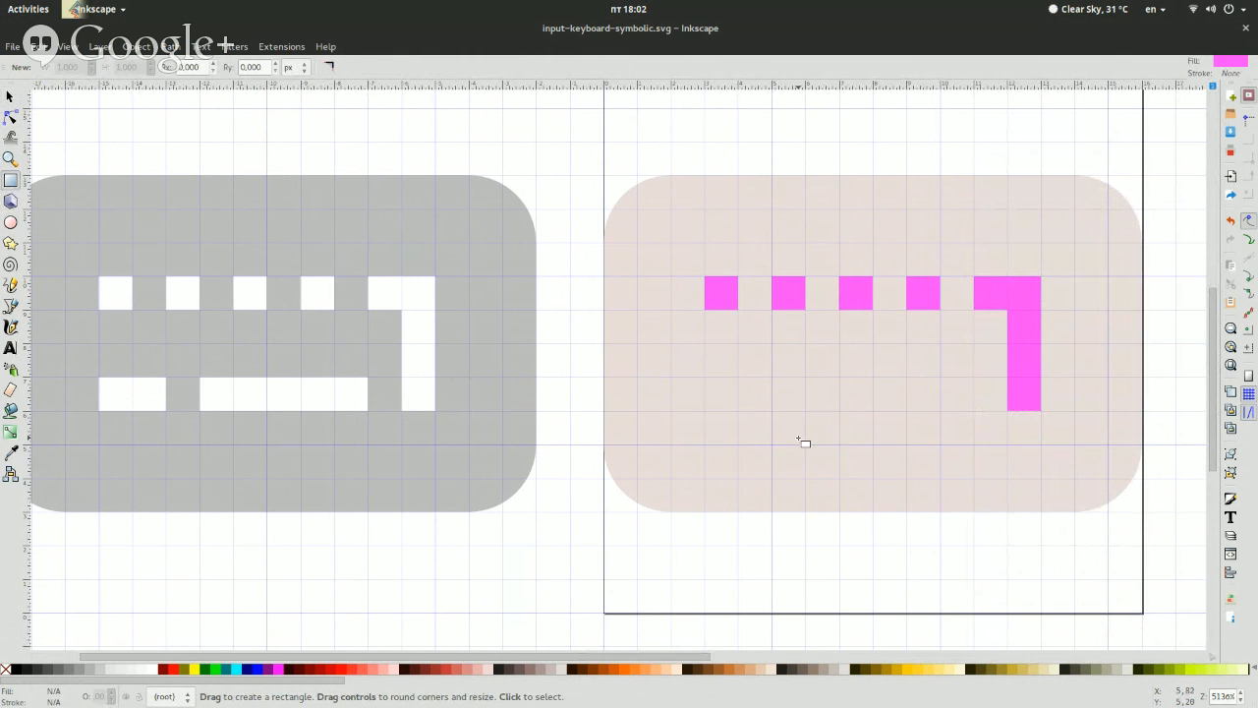
{"action": "left_click_drag", "start_coordinate": [704, 377], "coordinate": [771, 411]}
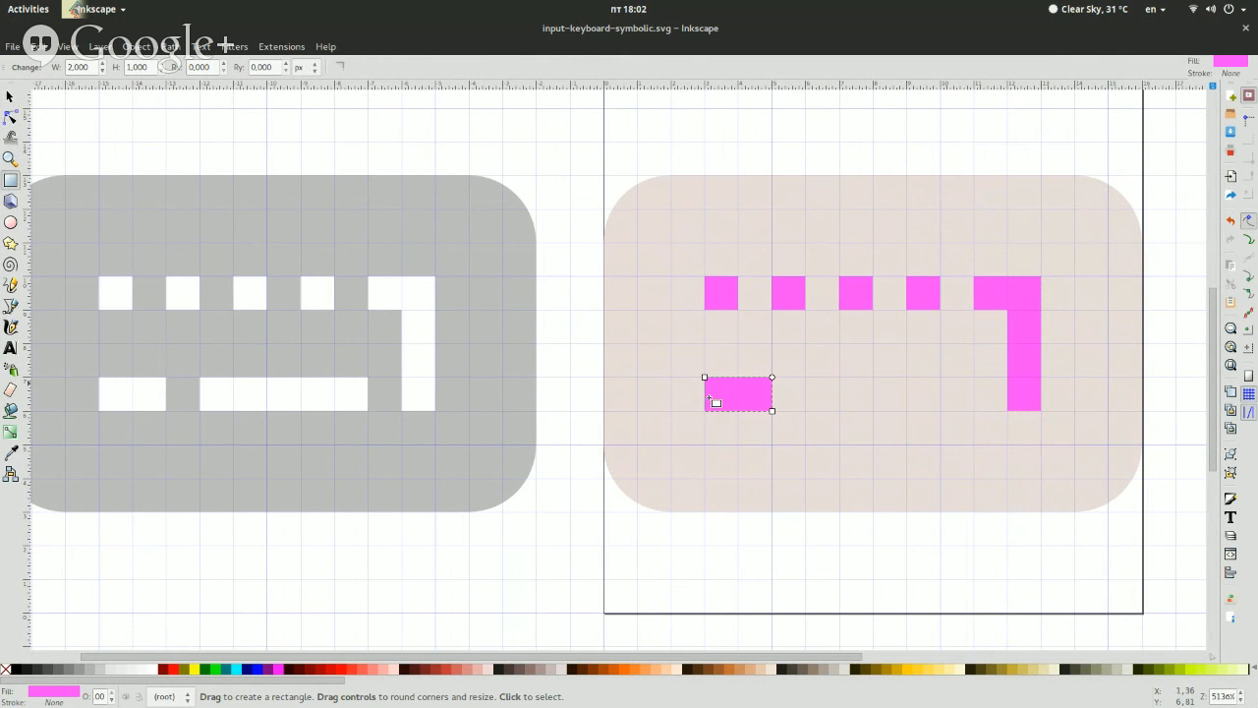
{"action": "left_click_drag", "start_coordinate": [805, 377], "coordinate": [976, 411]}
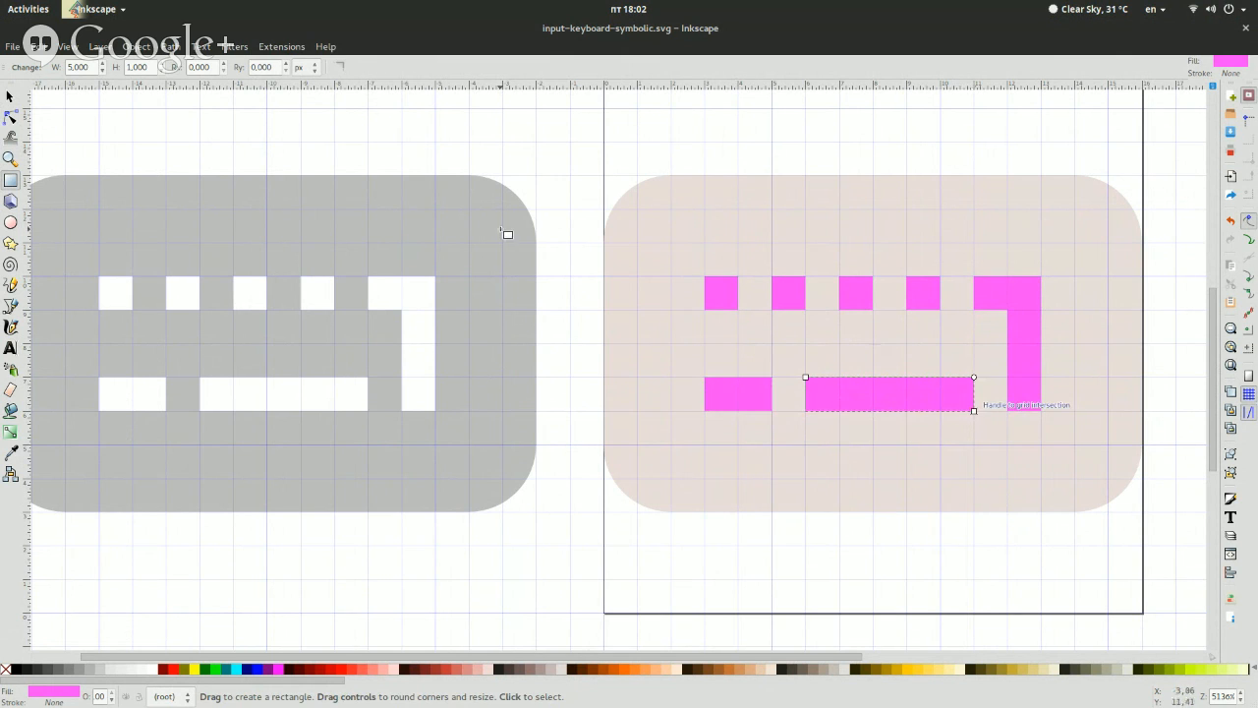
{"action": "key", "text": "s"}
{"action": "left_click", "coordinate": [497, 189]}
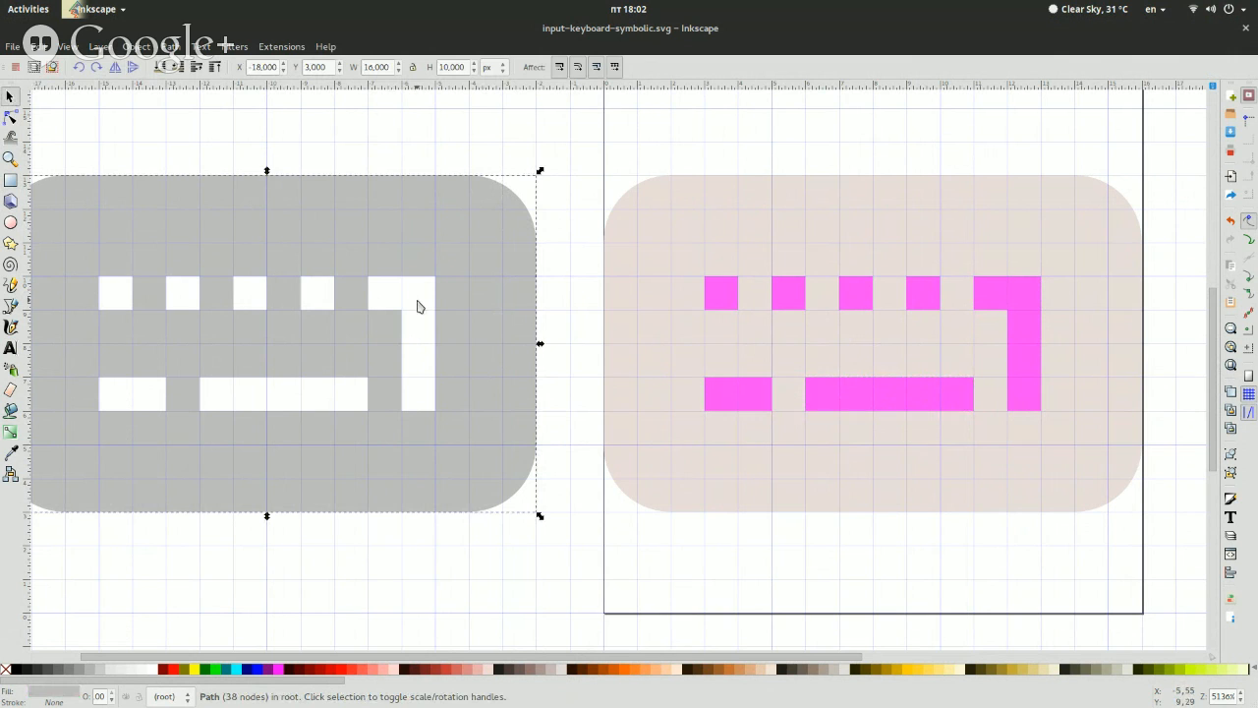
{"action": "left_click", "coordinate": [576, 329]}
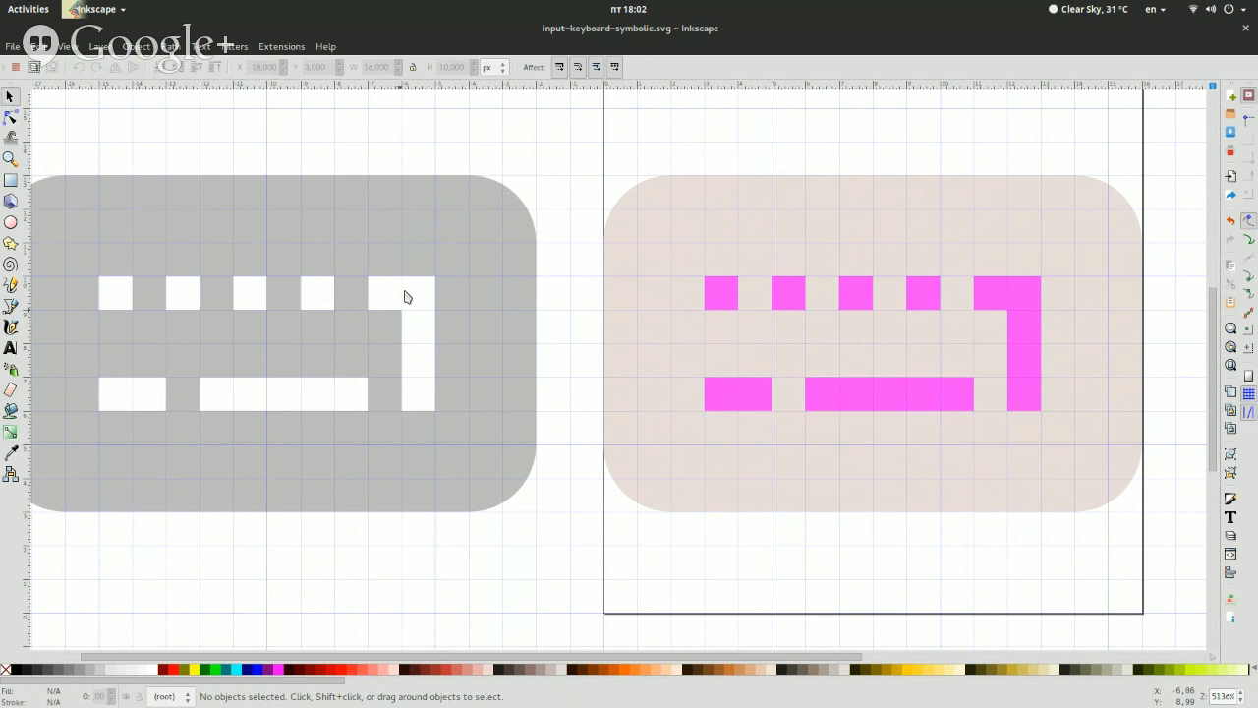
{"action": "left_click", "coordinate": [484, 224]}
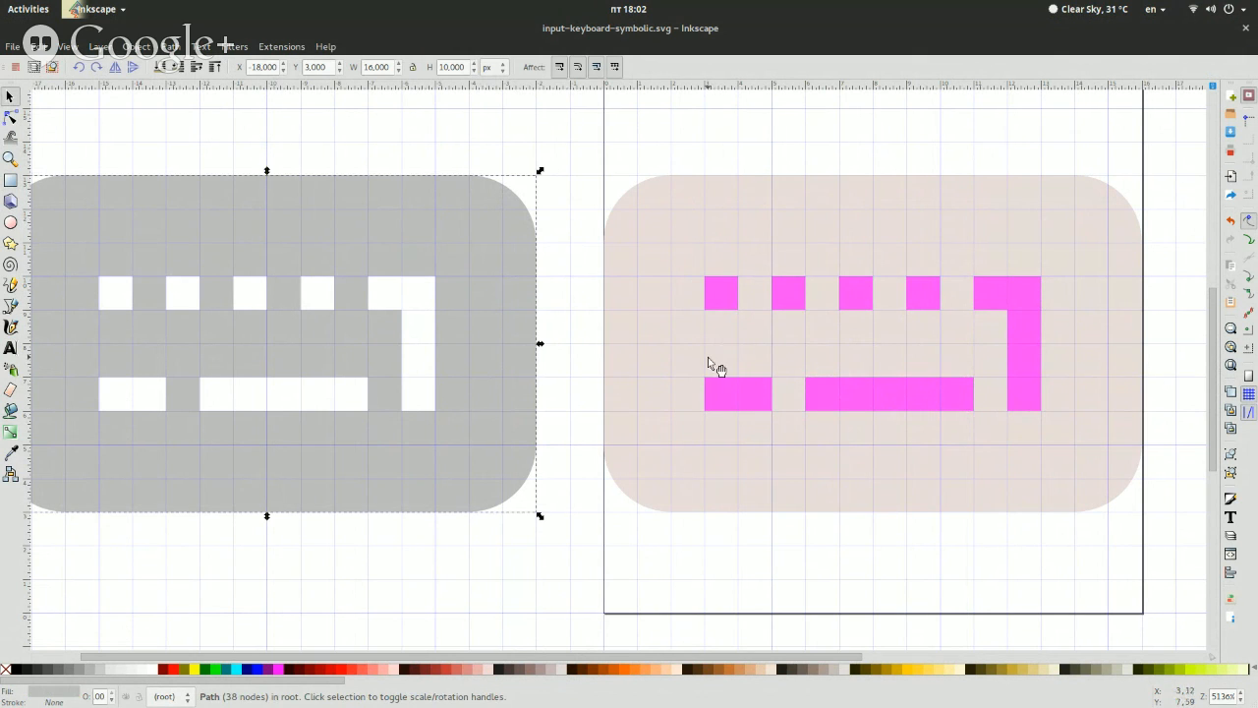
Cut the 2 × 1 px bottom-row key out of the large rounded rectangle with the Difference operation
{"action": "left_click", "coordinate": [723, 390]}
{"action": "left_click", "coordinate": [657, 322], "text": "shift"}
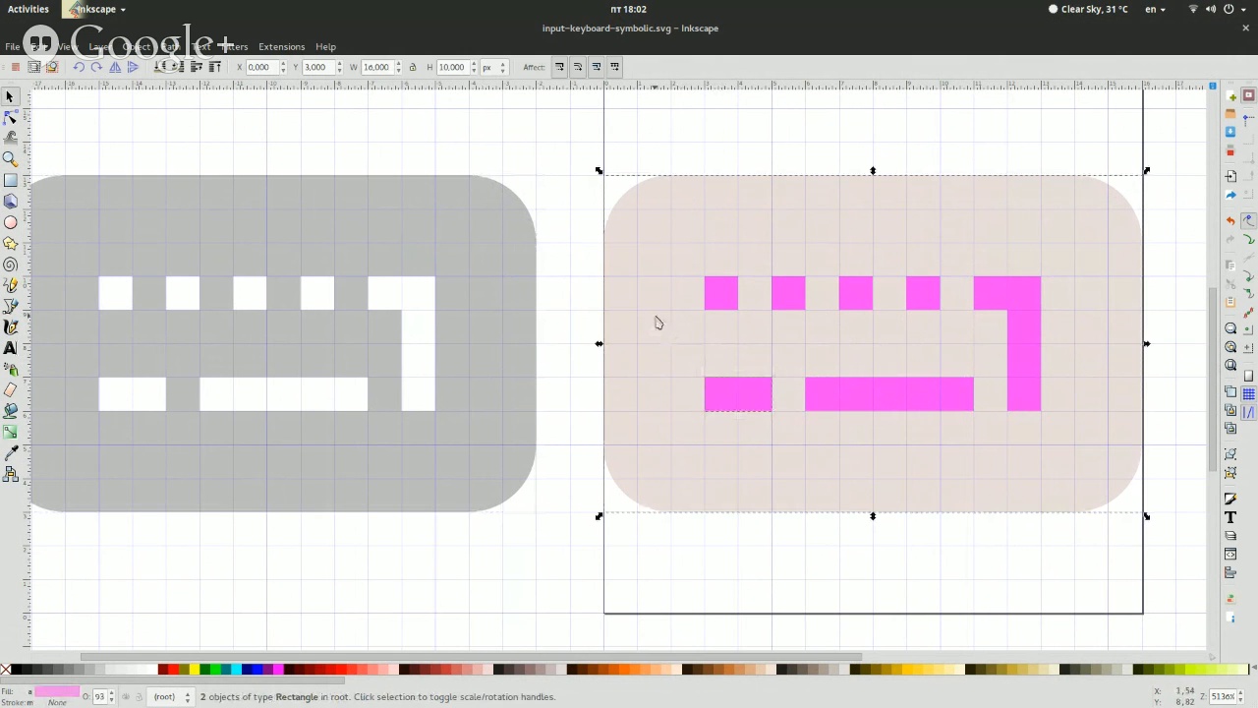
{"action": "left_click", "coordinate": [169, 46]}
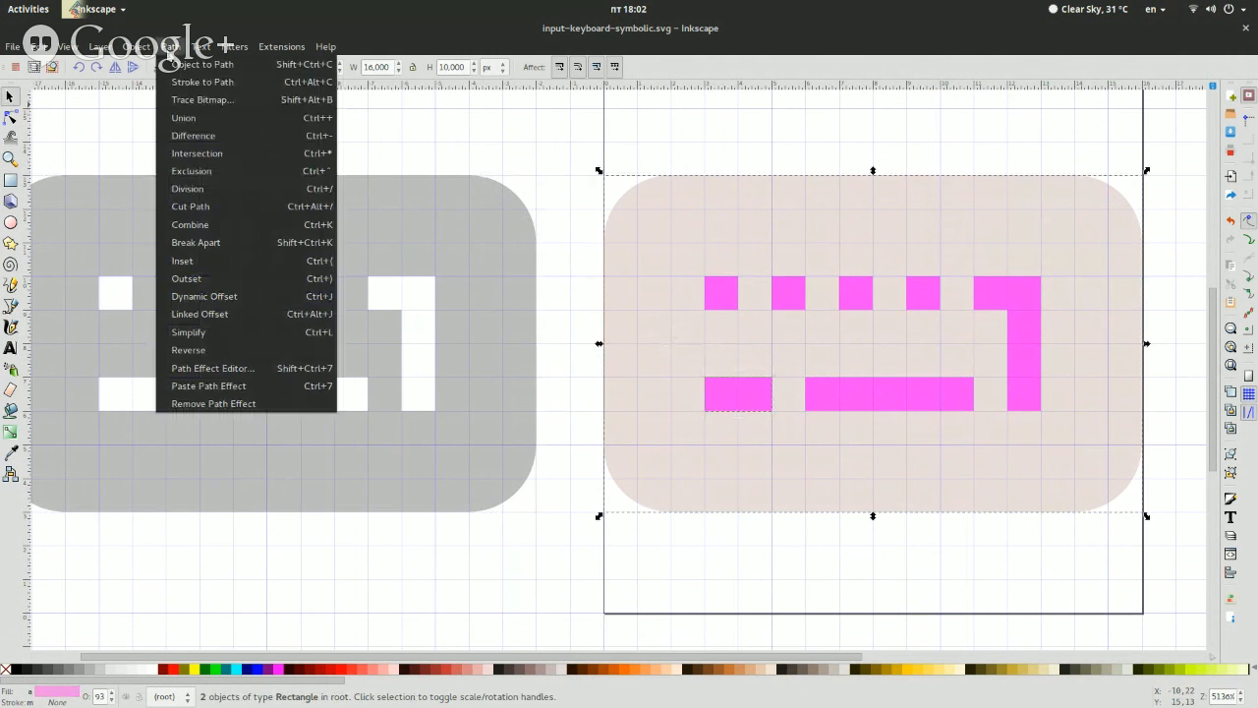
{"action": "left_click", "coordinate": [240, 135]}
{"action": "left_click", "coordinate": [611, 186]}
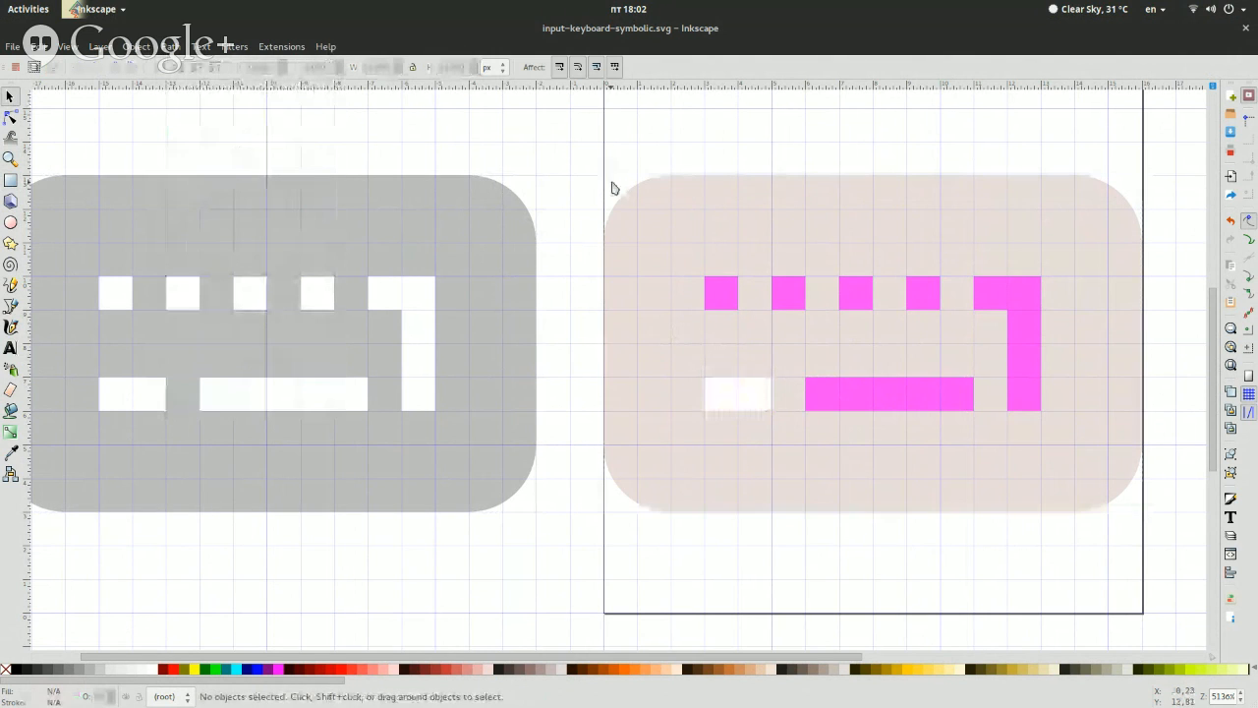
Combine the six remaining magenta keys, including the angled Enter key and the long bottom-row key, into a single path
{"action": "left_click", "coordinate": [722, 301]}
{"action": "left_click", "coordinate": [787, 300], "text": "shift"}
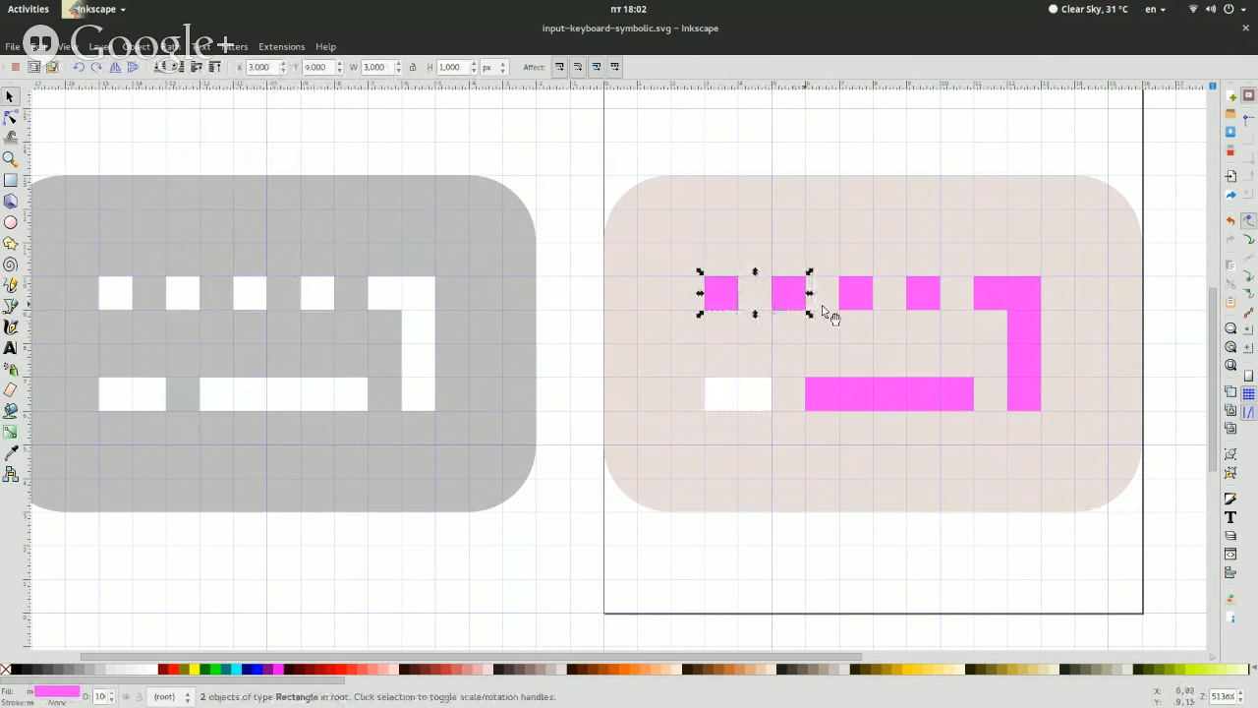
{"action": "left_click", "coordinate": [854, 299], "text": "shift"}
{"action": "left_click", "coordinate": [909, 293], "text": "shift"}
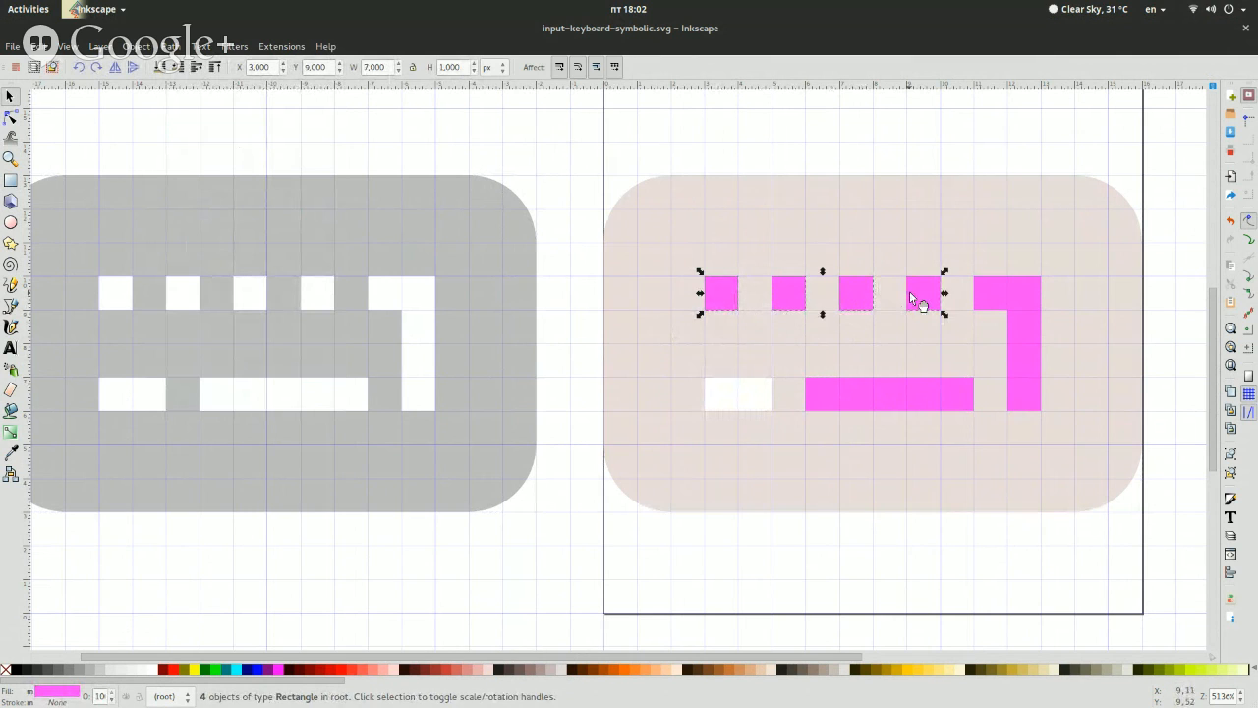
{"action": "left_click", "coordinate": [1003, 298], "text": "shift"}
{"action": "left_click", "coordinate": [862, 396], "text": "shift"}
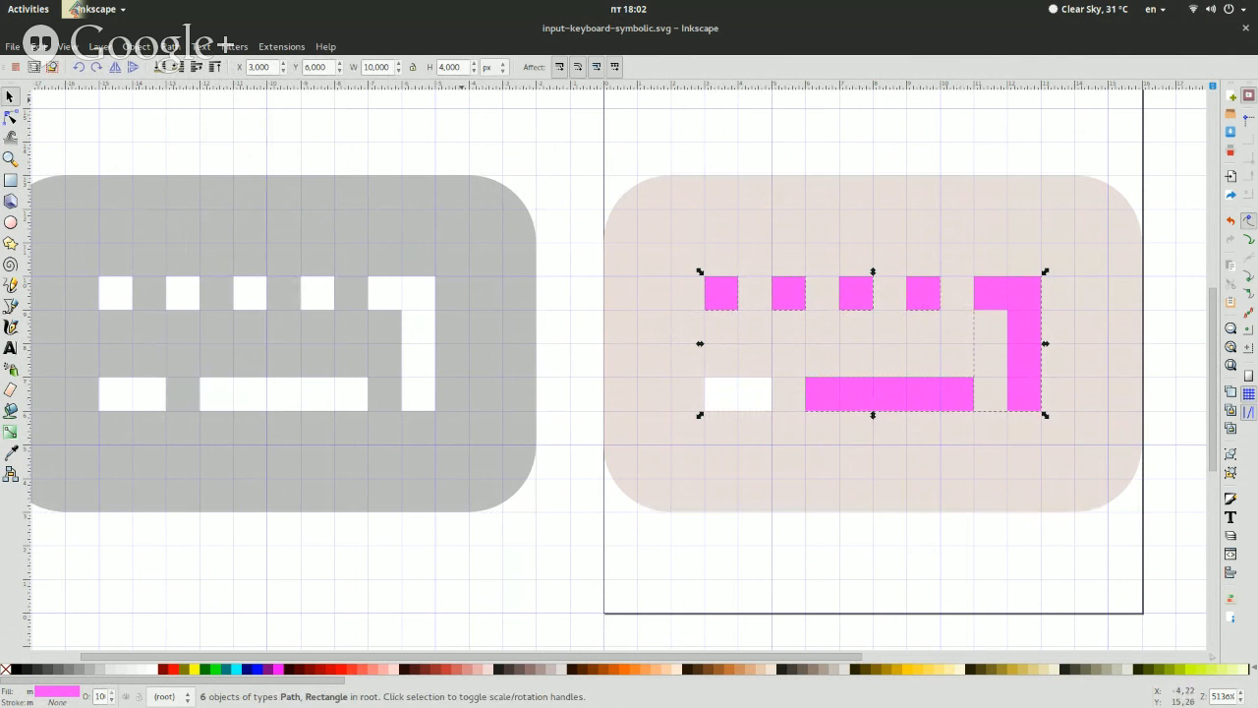
{"action": "left_click", "coordinate": [169, 46]}
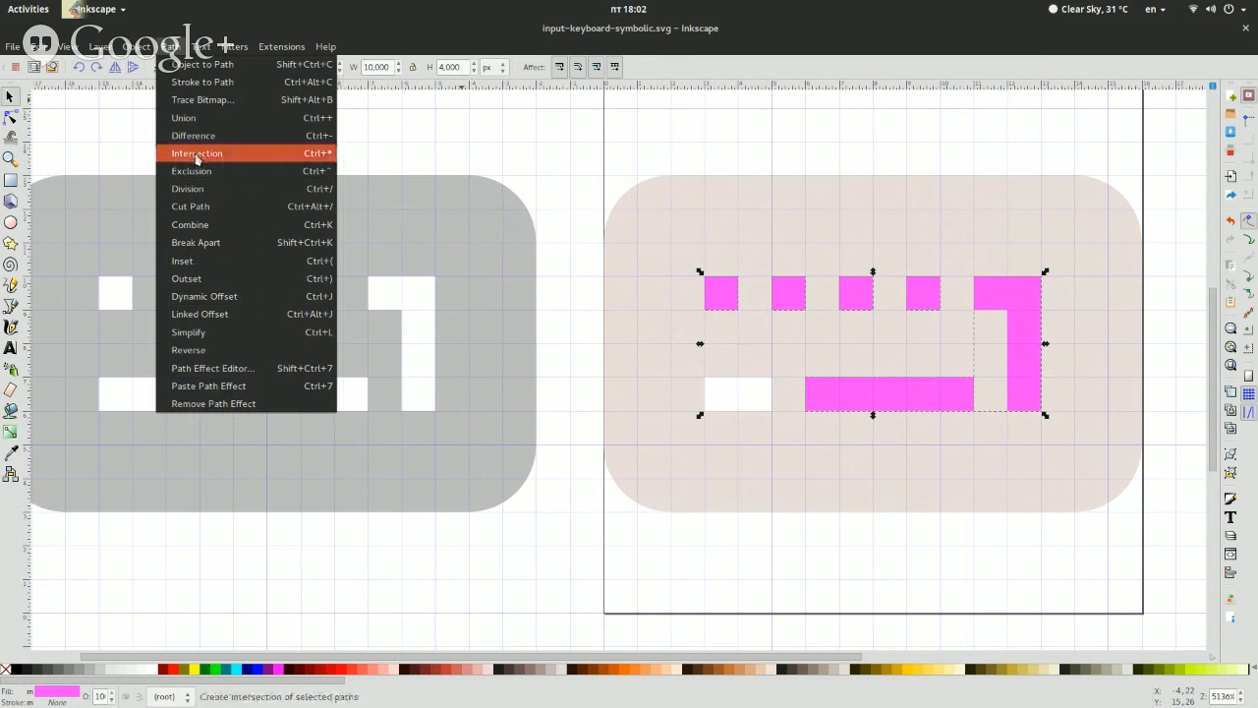
{"action": "left_click", "coordinate": [225, 222]}
{"action": "key", "text": "Escape"}
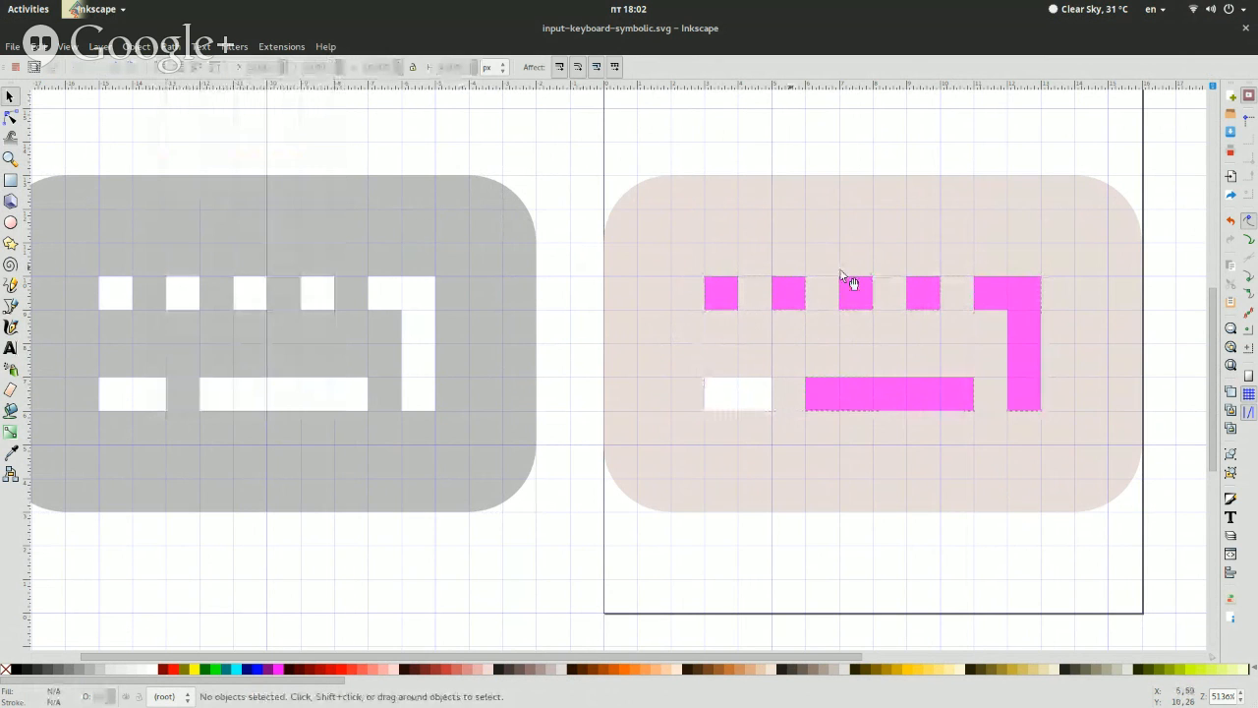
Cut the combined magenta keys out of the large rounded rectangle with the Difference operation
{"action": "left_click", "coordinate": [915, 284]}
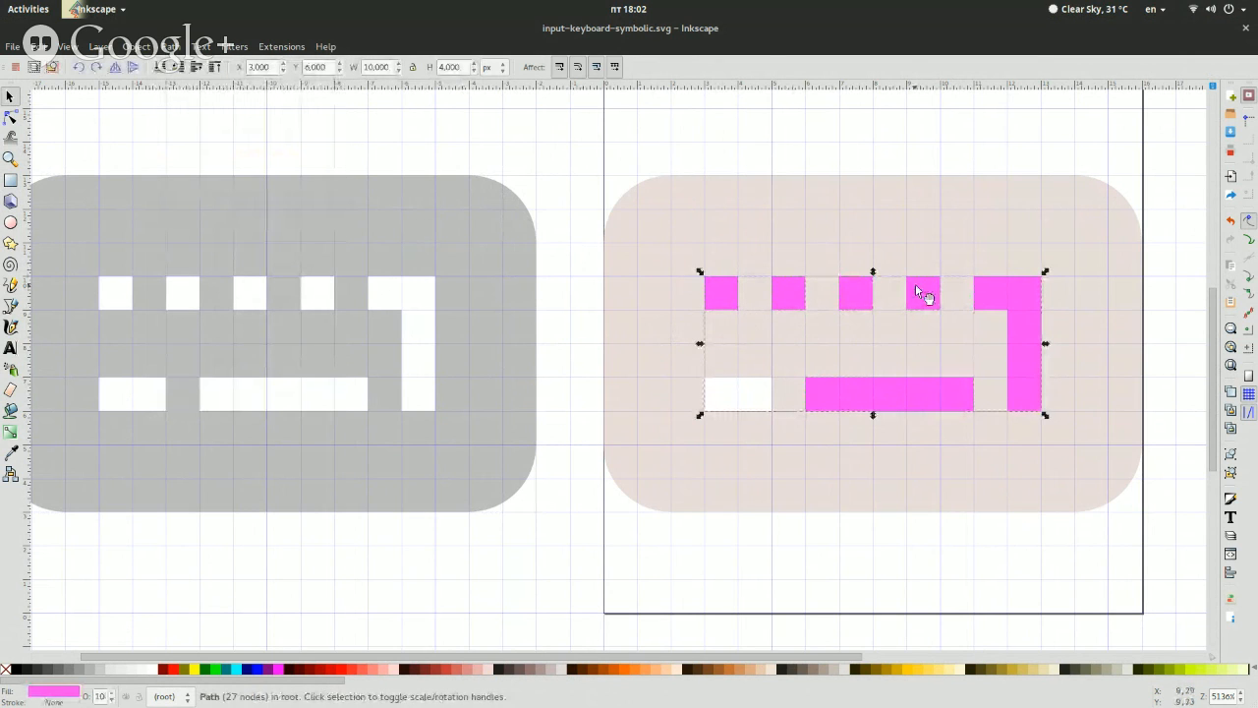
{"action": "left_click", "coordinate": [814, 240], "text": "shift"}
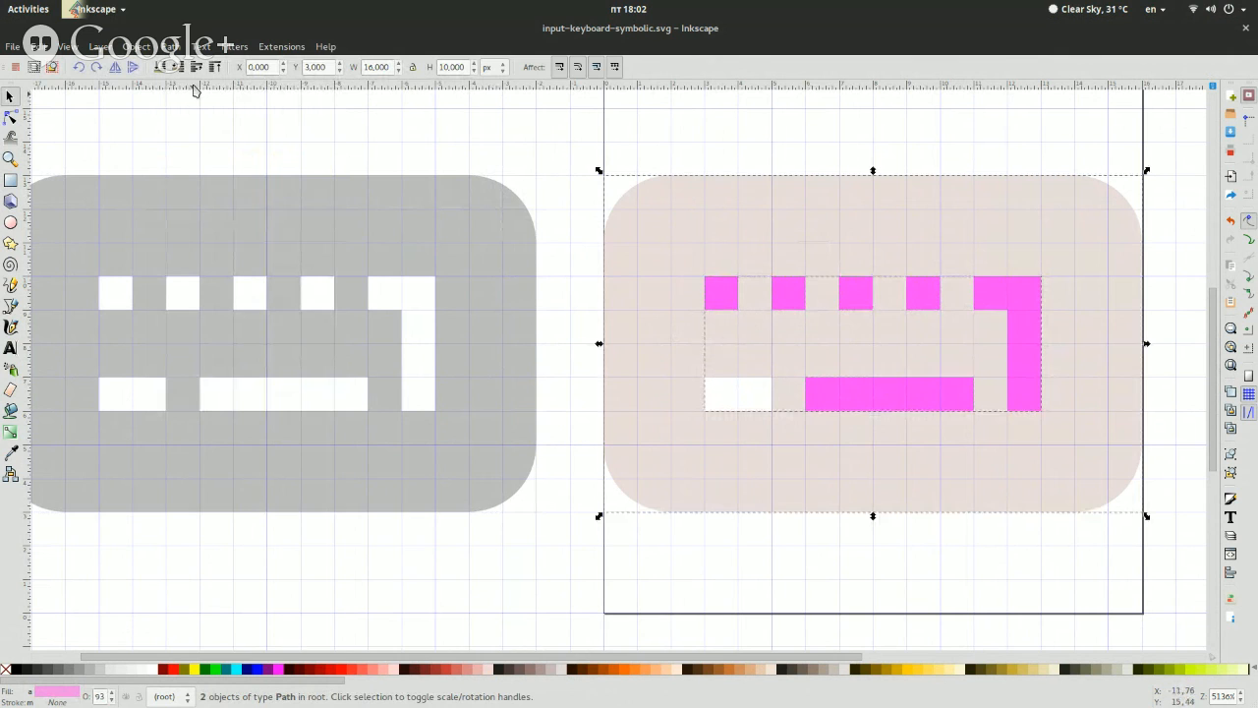
{"action": "left_click", "coordinate": [170, 46]}
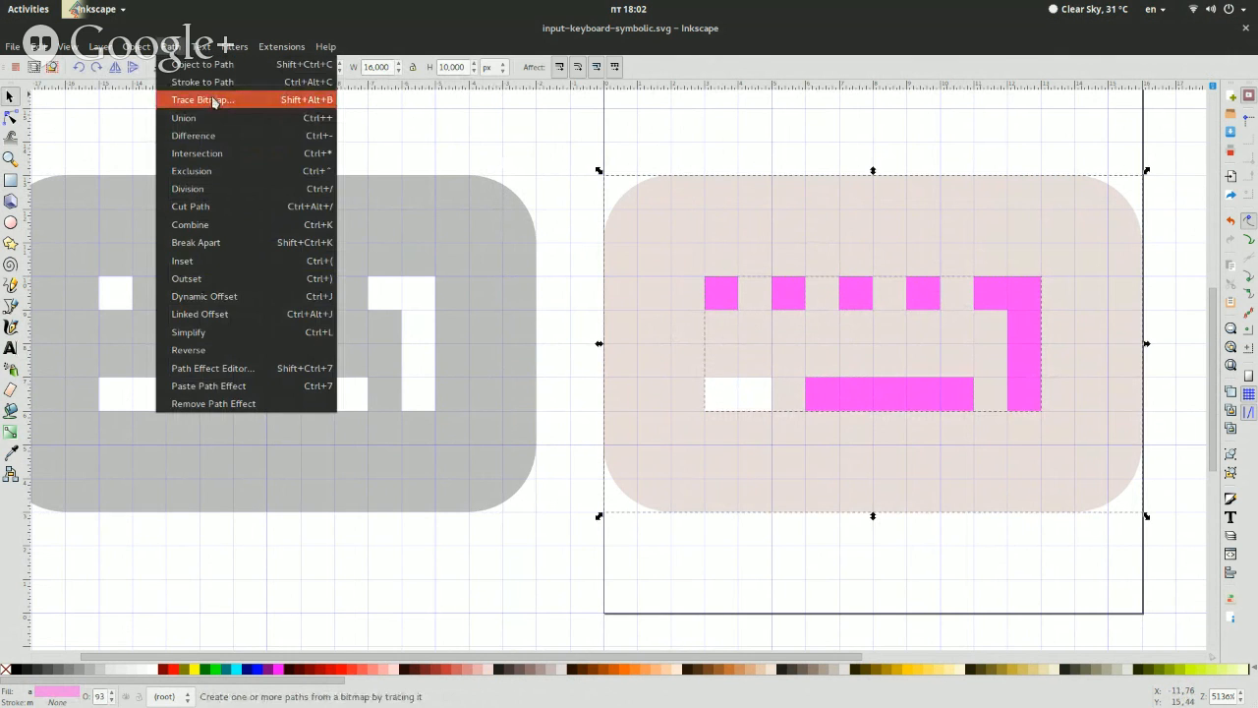
{"action": "left_click", "coordinate": [214, 135]}
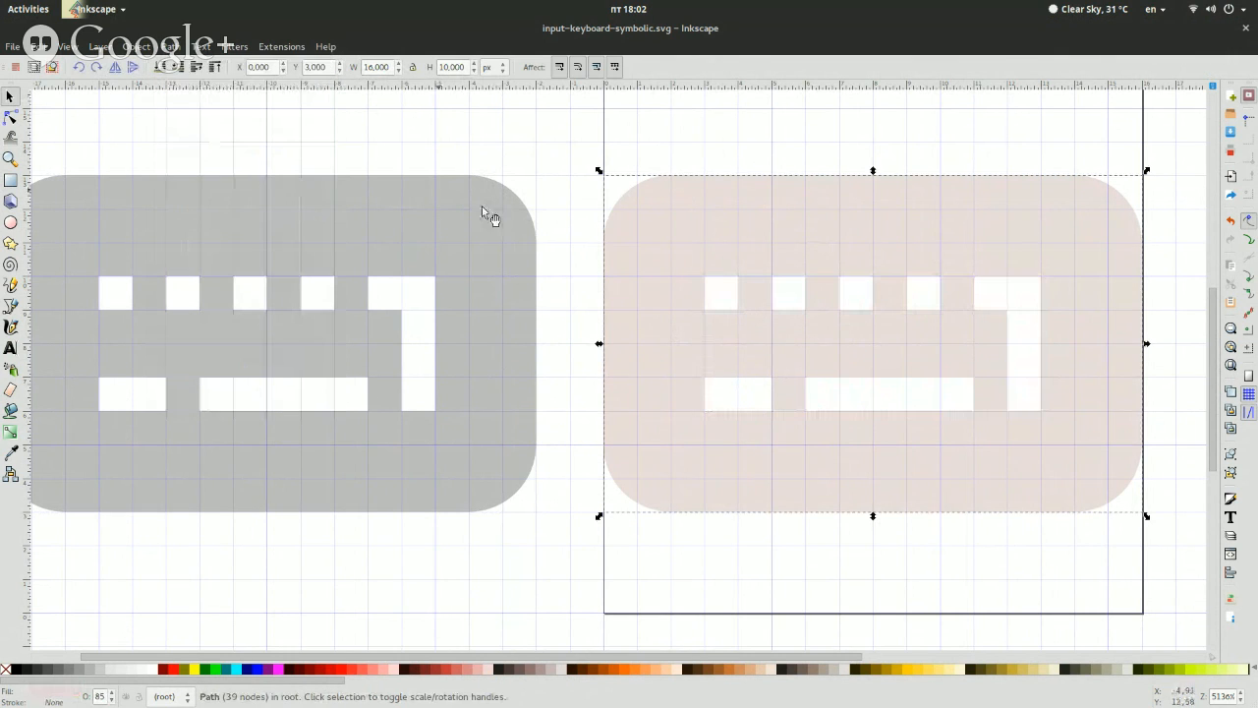
{"action": "left_click", "coordinate": [483, 208]}
{"action": "left_click", "coordinate": [554, 268]}
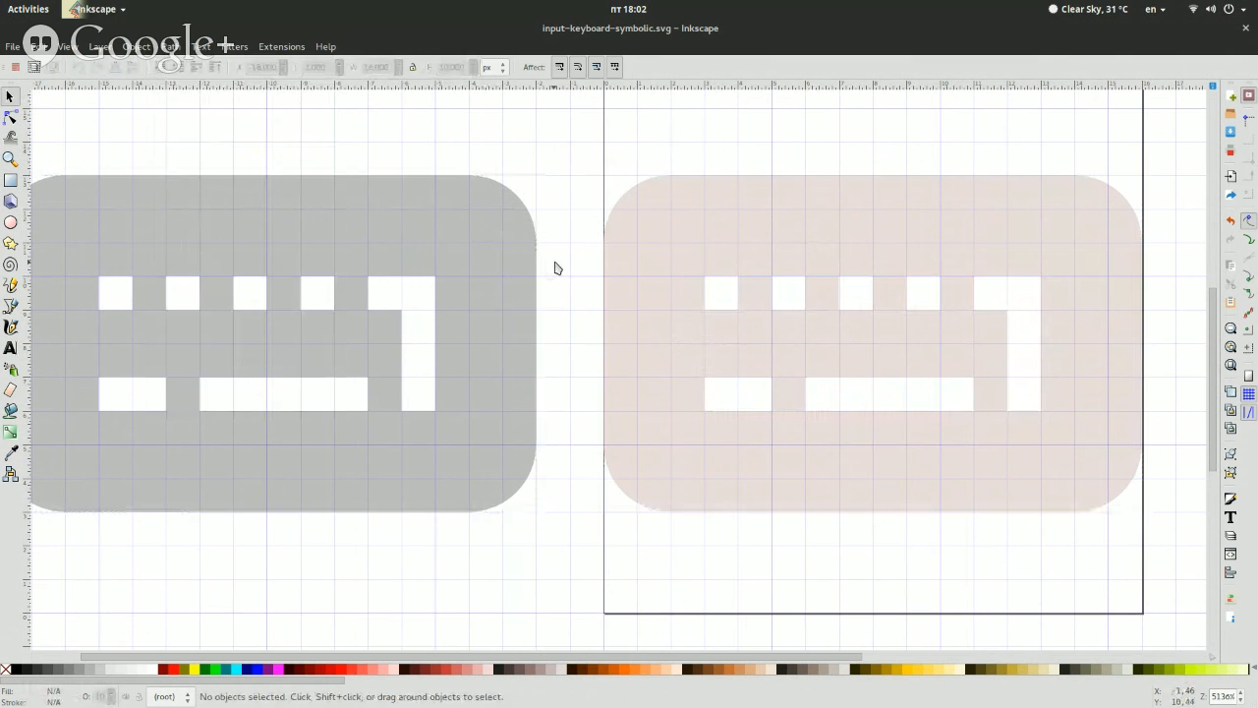
{"action": "left_click", "coordinate": [698, 262]}
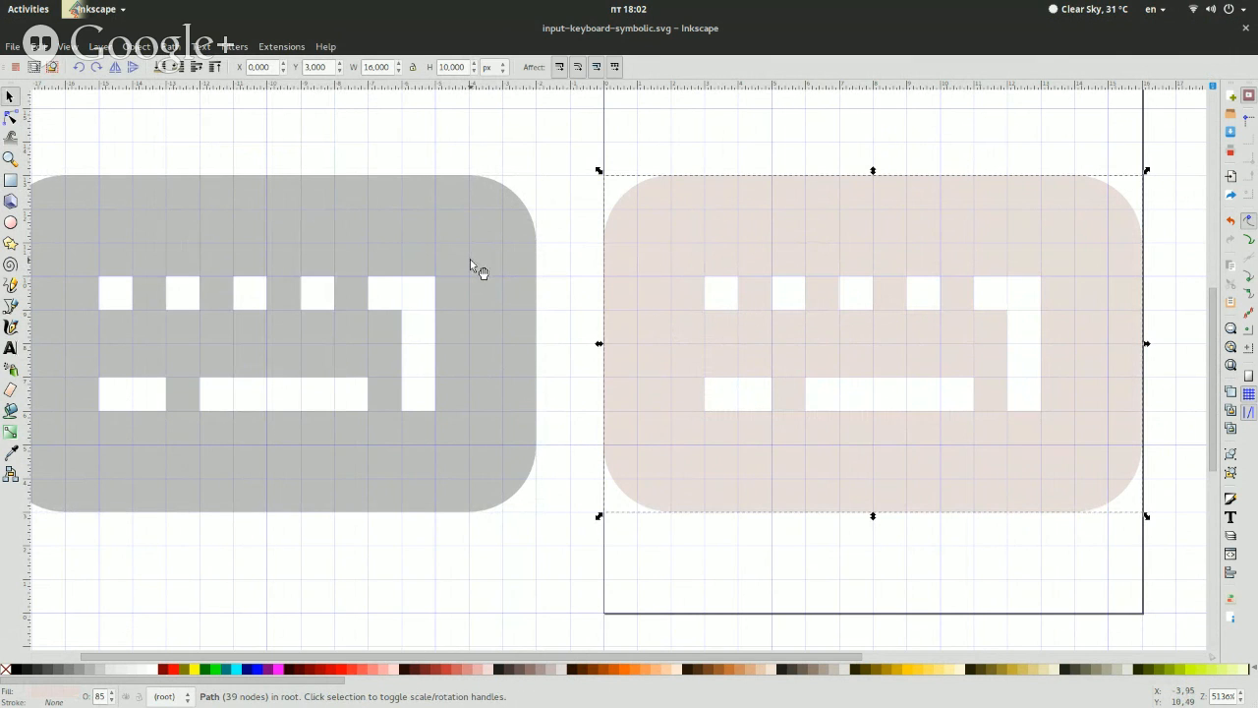
{"action": "left_click", "coordinate": [561, 322]}
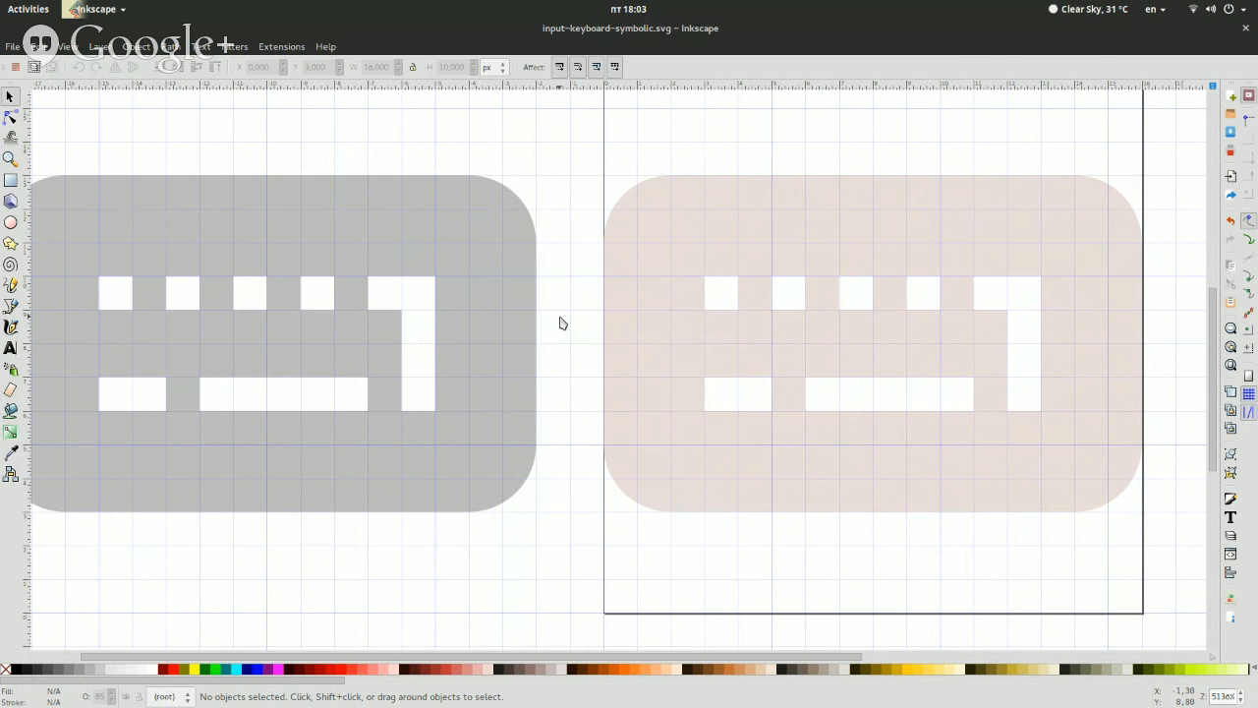
Set the new keyboard path's opacity to 100%
{"action": "left_click", "coordinate": [745, 307]}
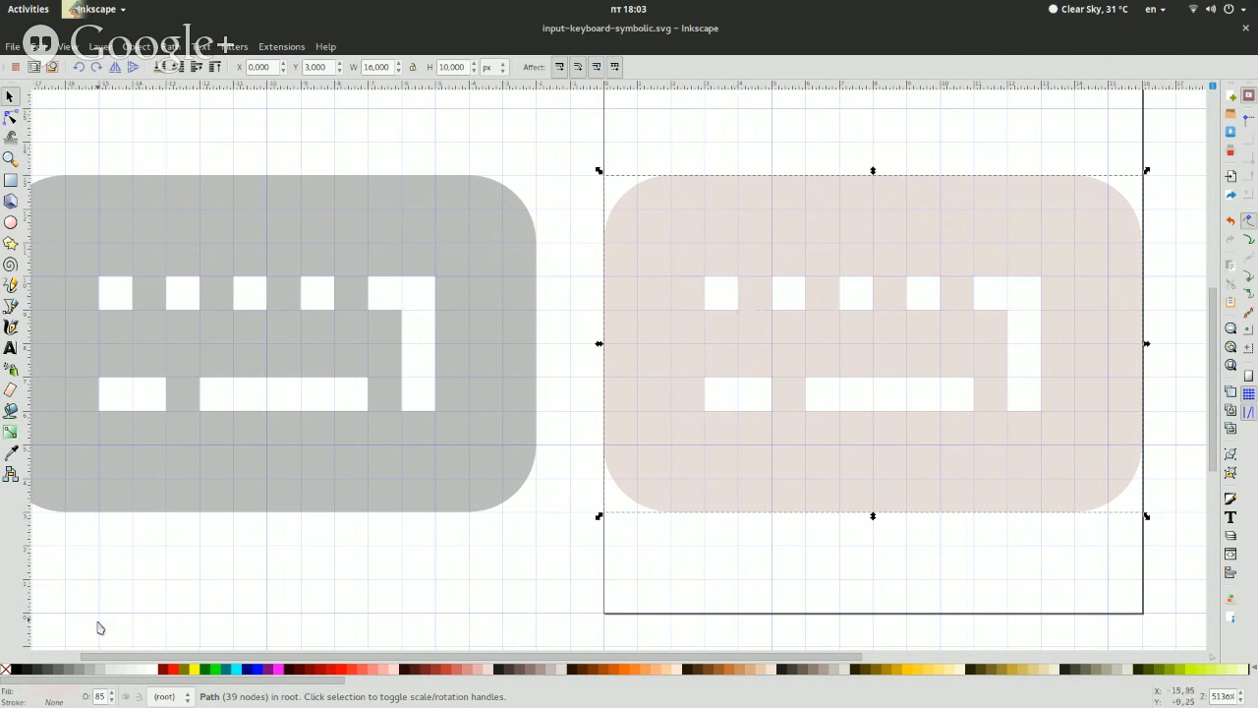
{"action": "key", "text": "ctrl+shift+f"}
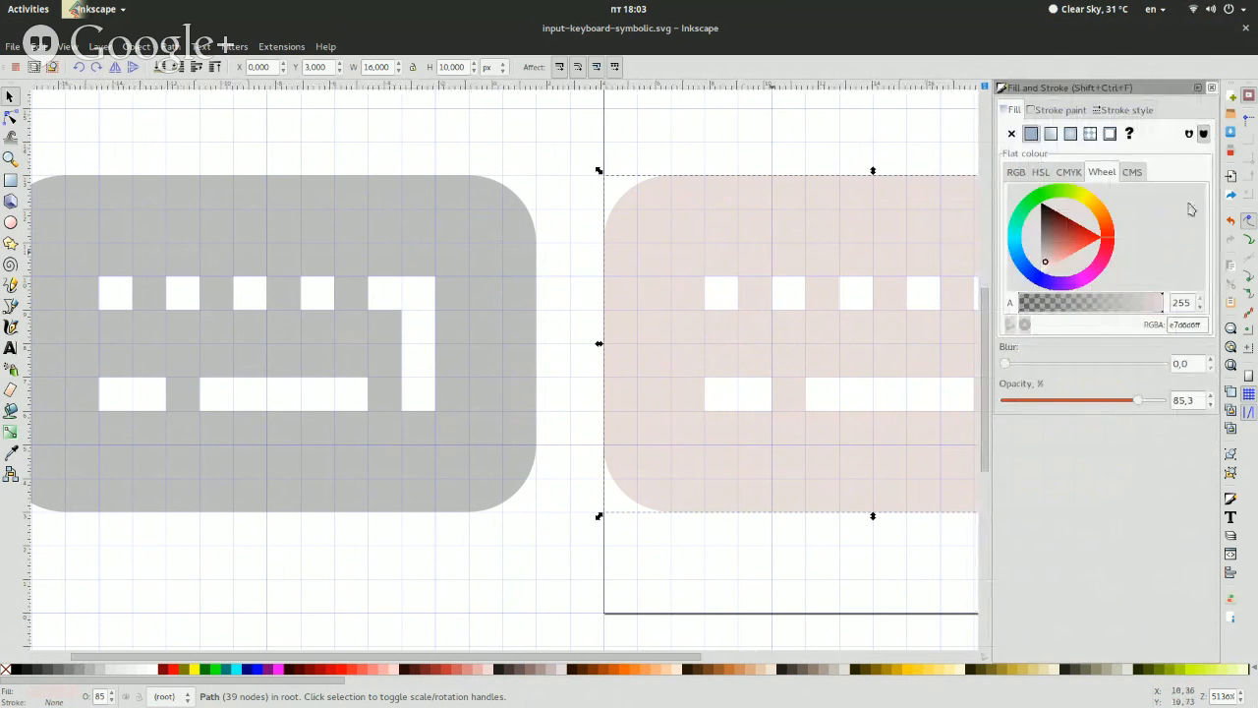
{"action": "left_click", "coordinate": [1025, 257]}
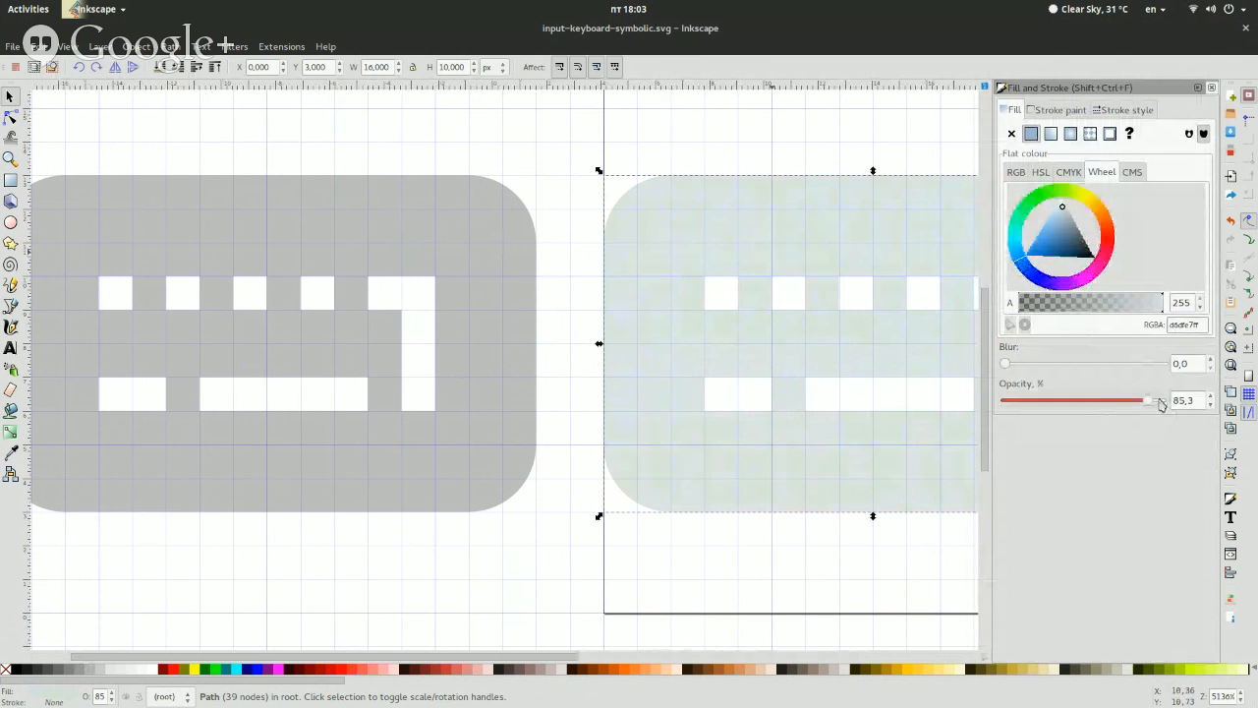
{"action": "left_click_drag", "start_coordinate": [1161, 405], "coordinate": [1175, 403]}
Try a blue and an orange fill colour on the new keyboard path
{"action": "left_click", "coordinate": [1048, 237]}
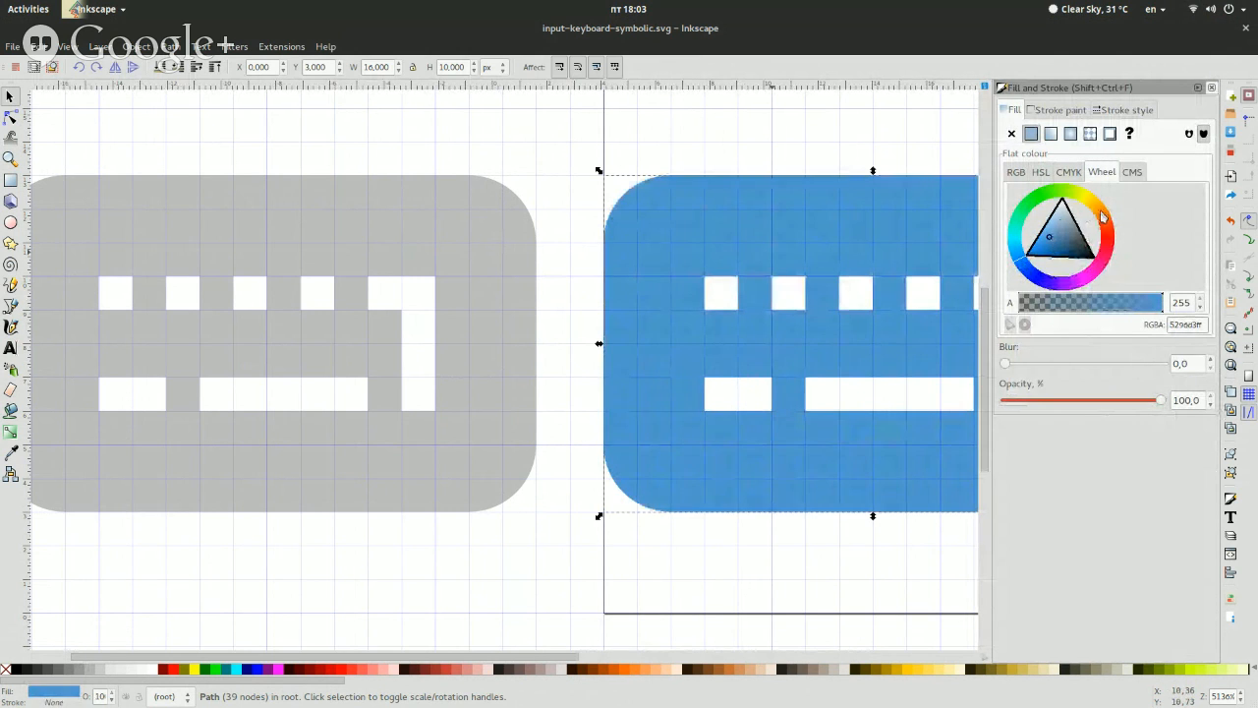
{"action": "left_click", "coordinate": [1101, 216]}
{"action": "left_click", "coordinate": [1086, 226]}
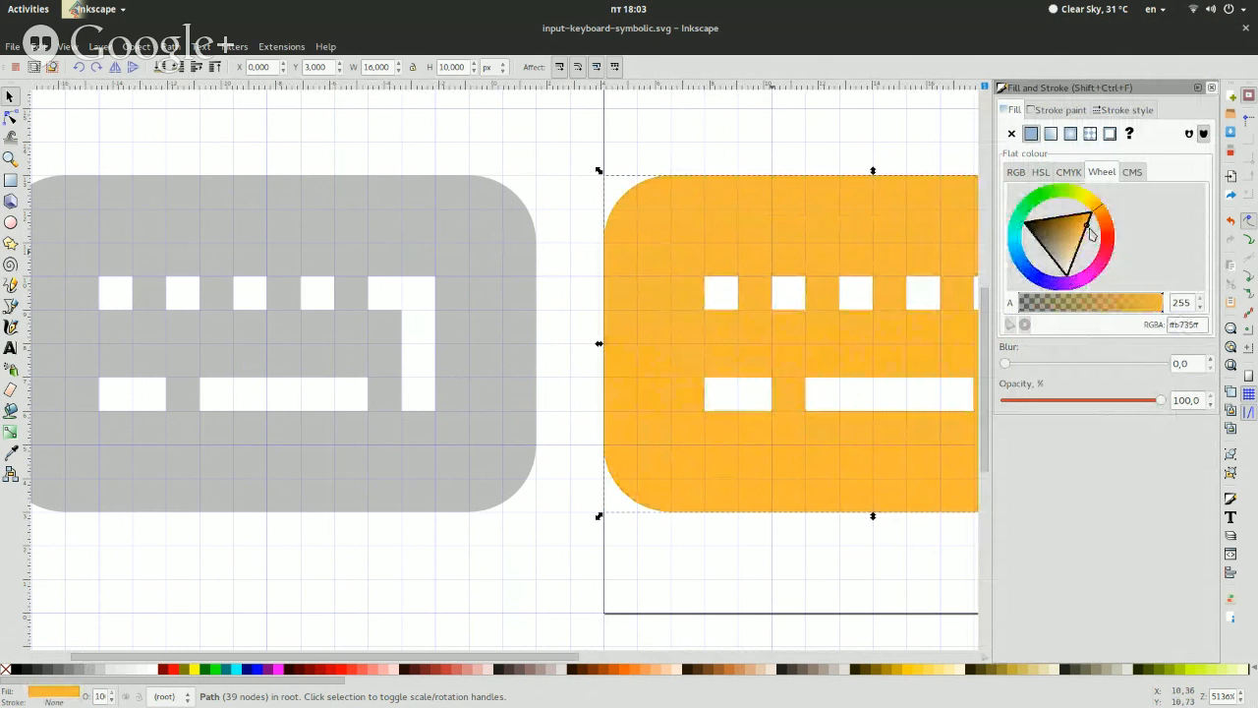
Fill the new keyboard path with the flat green 65ca80ff and close the Fill and Stroke settings
{"action": "left_click", "coordinate": [1027, 205]}
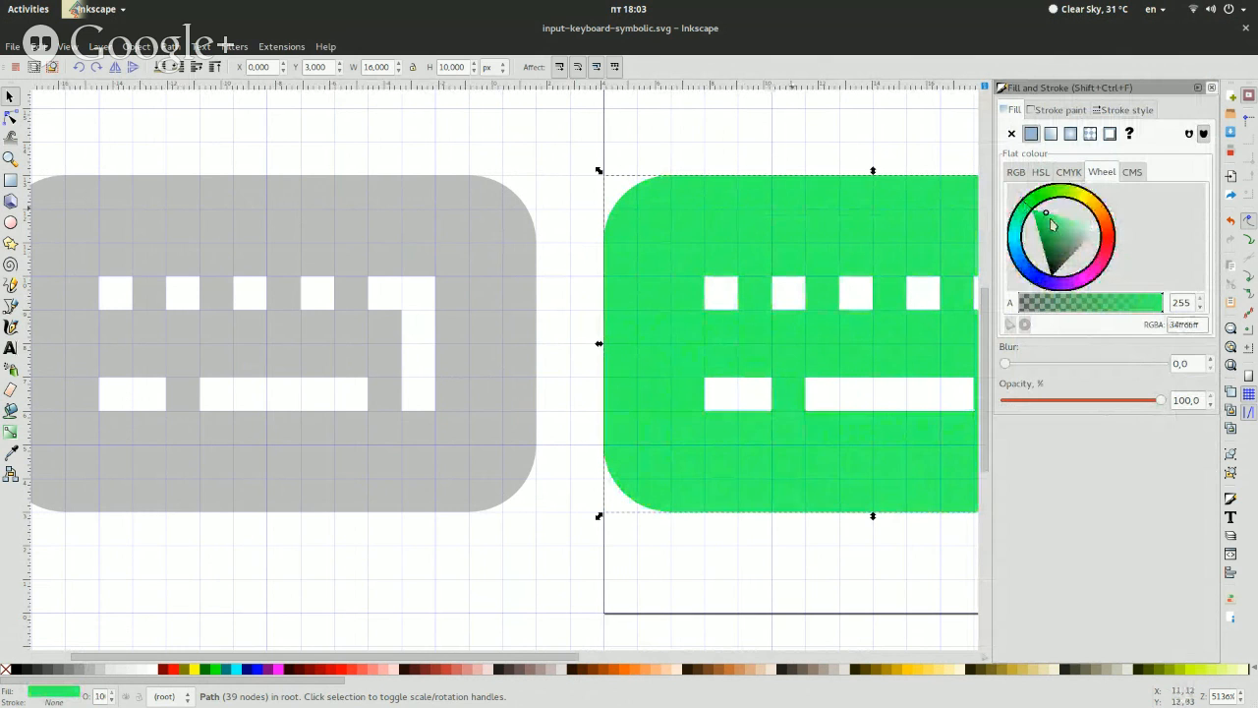
{"action": "left_click", "coordinate": [1051, 230]}
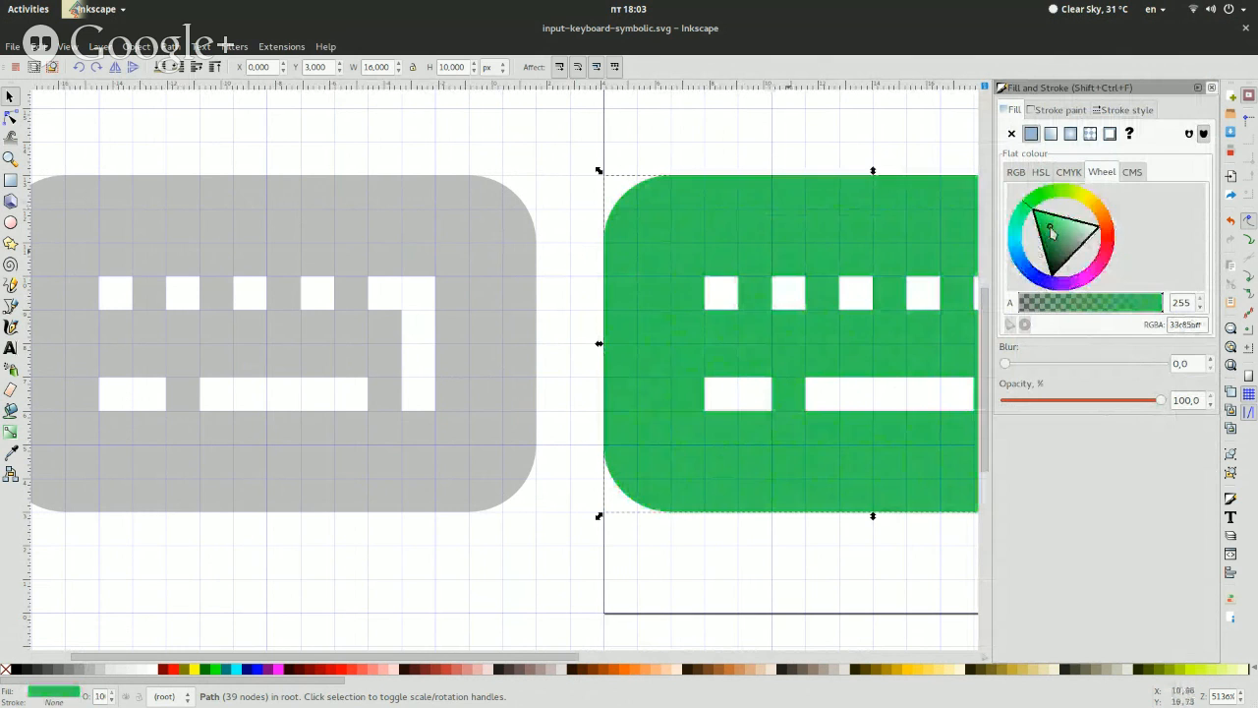
{"action": "left_click_drag", "start_coordinate": [1050, 229], "coordinate": [1057, 230]}
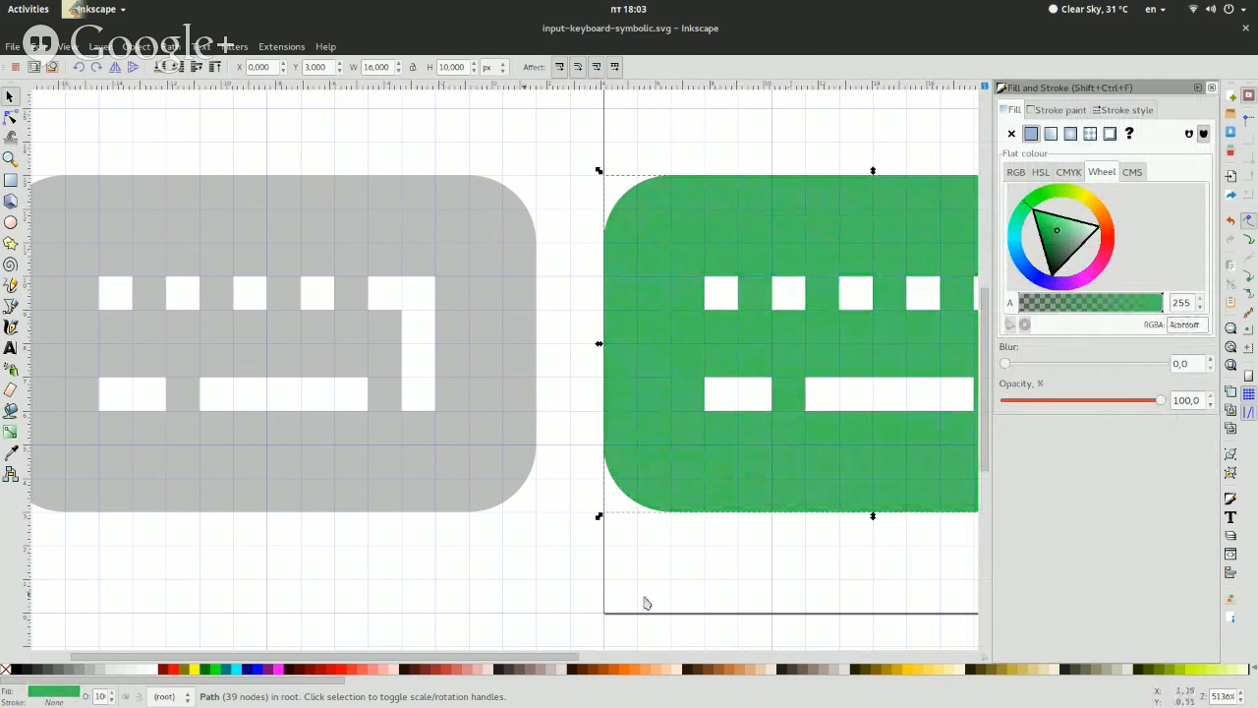
{"action": "left_click_drag", "start_coordinate": [579, 655], "coordinate": [727, 655]}
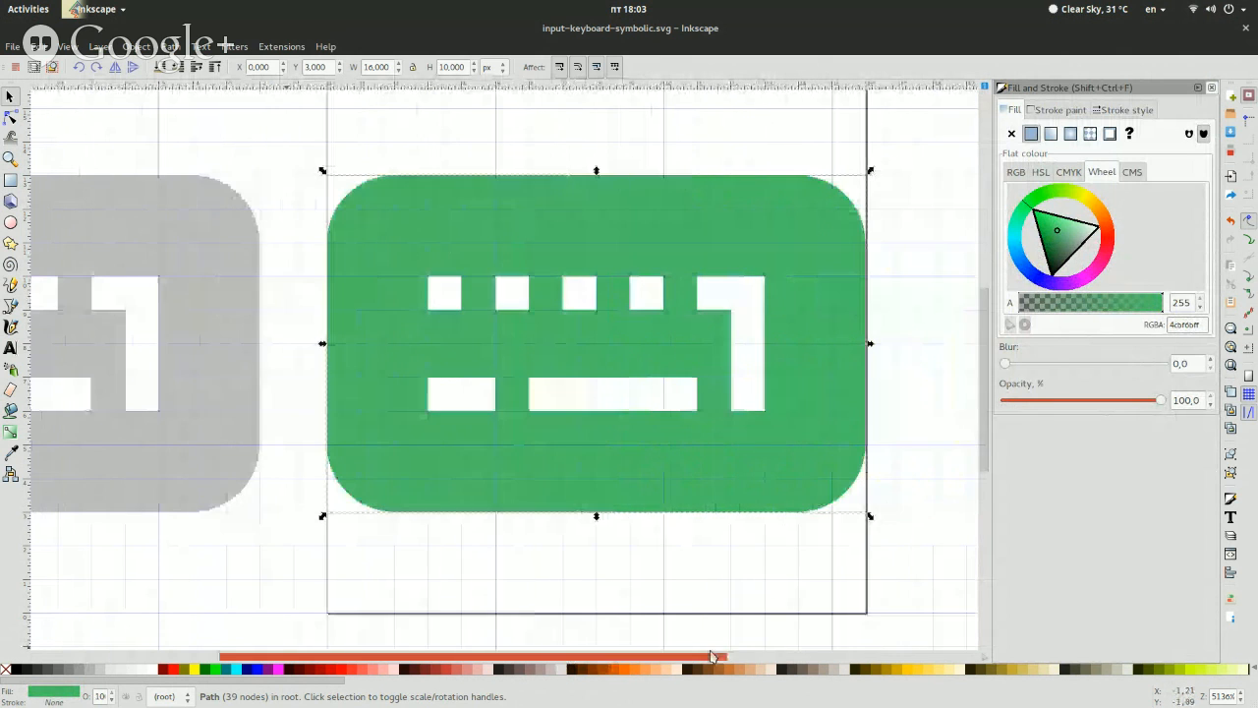
{"action": "left_click", "coordinate": [1062, 229]}
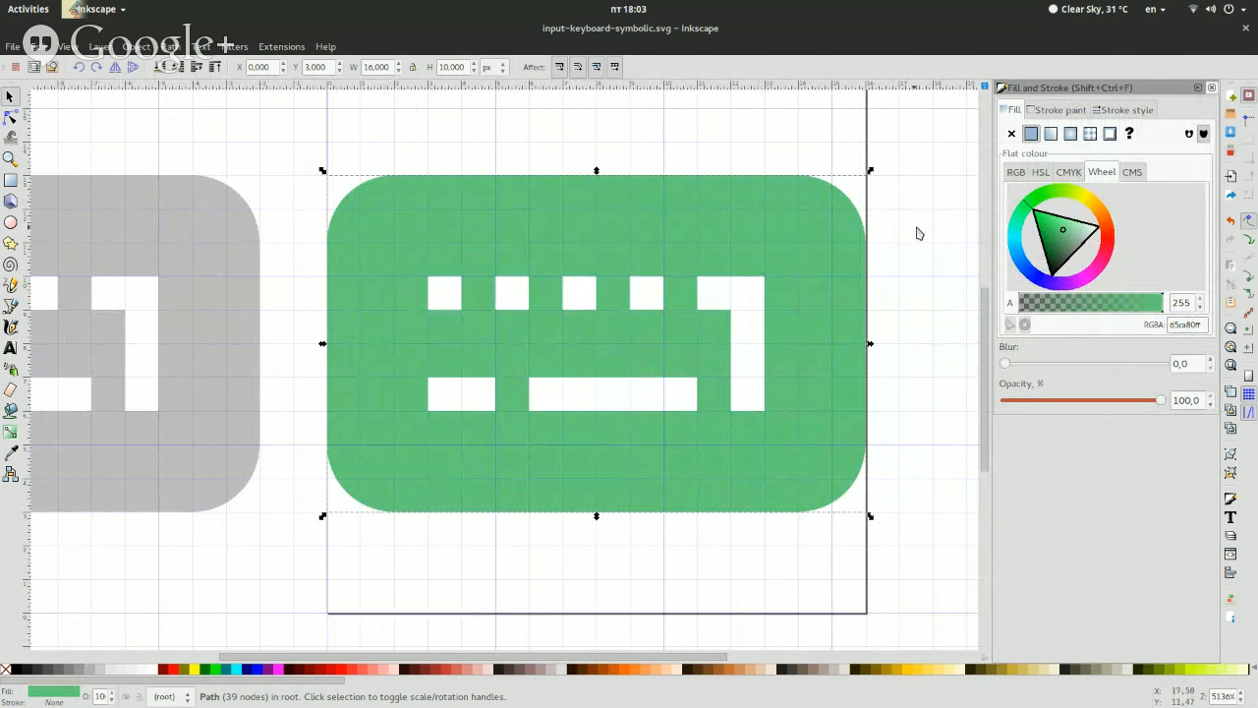
{"action": "left_click", "coordinate": [918, 233]}
{"action": "left_click", "coordinate": [792, 225]}
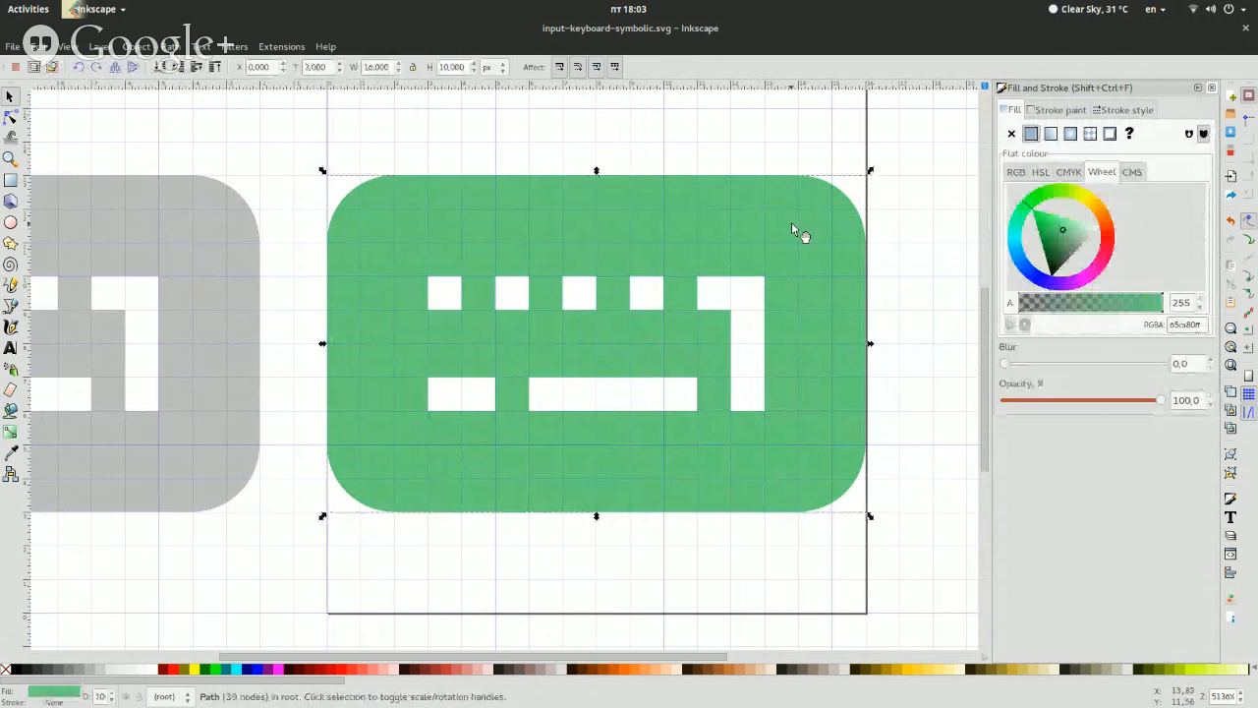
{"action": "left_click", "coordinate": [938, 236]}
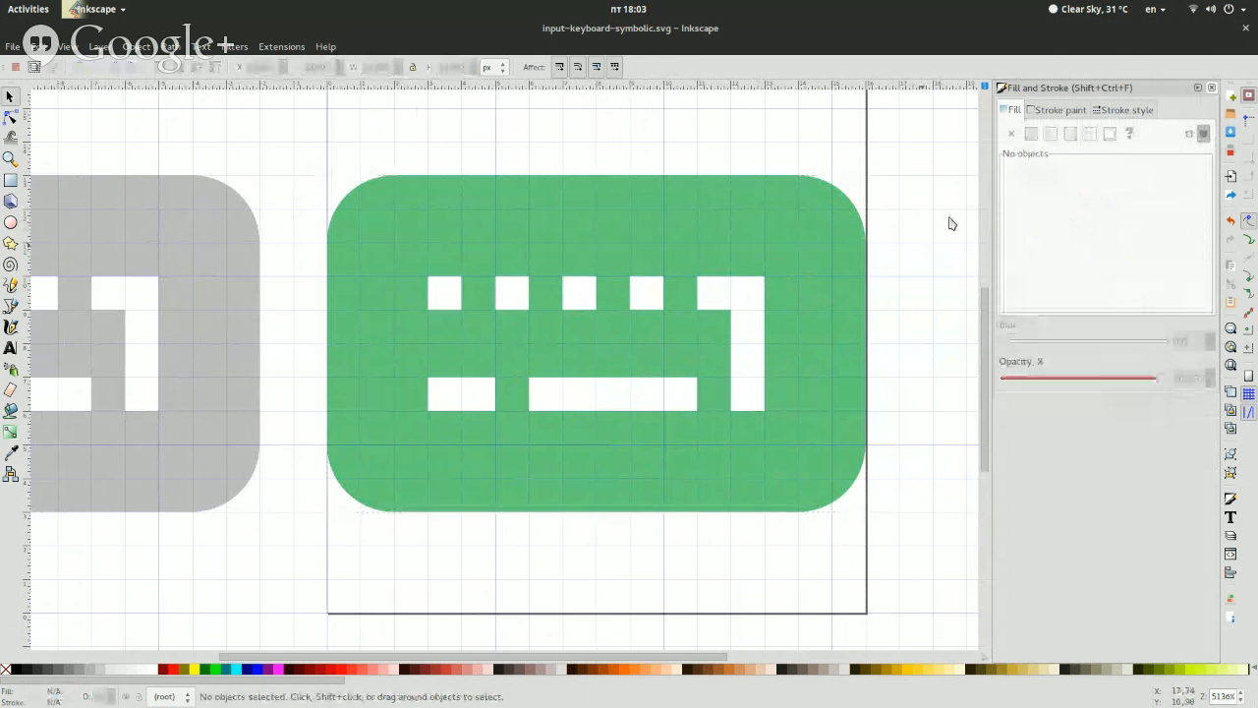
{"action": "left_click", "coordinate": [1211, 87]}
Switch to the Files window, open the Home folder in a new tab and create a new folder there
{"action": "key", "text": "super"}
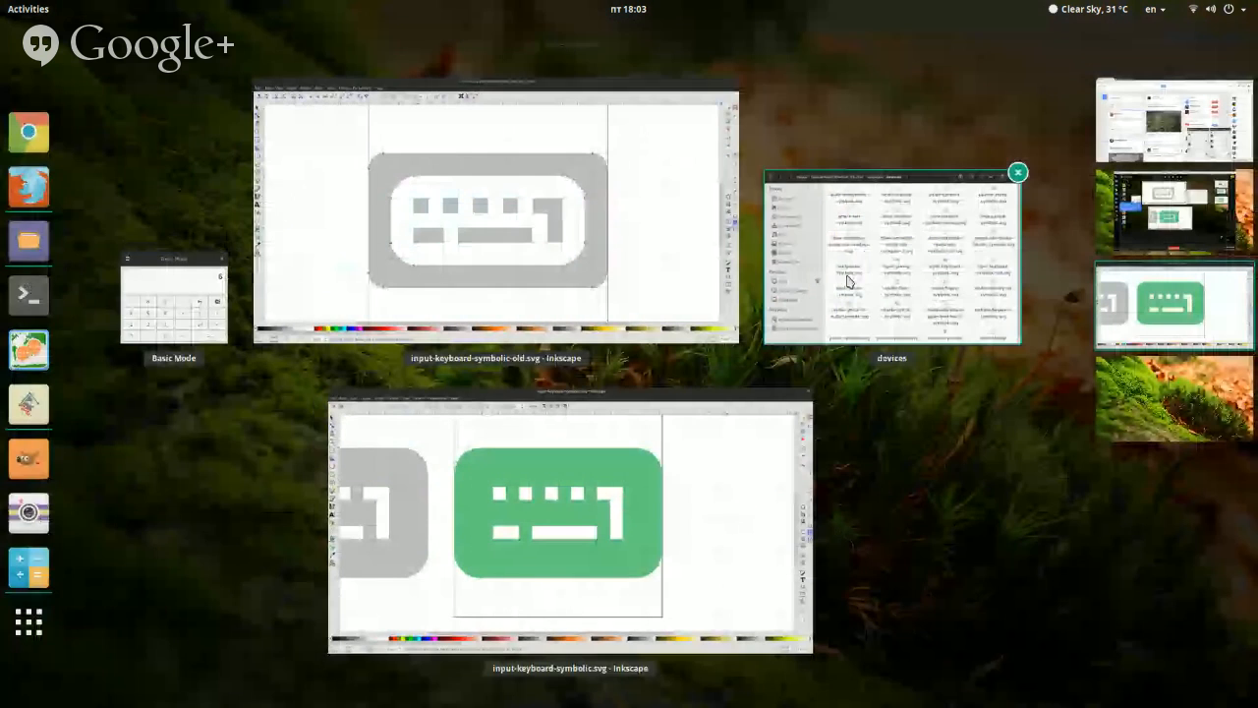
{"action": "left_click", "coordinate": [928, 285]}
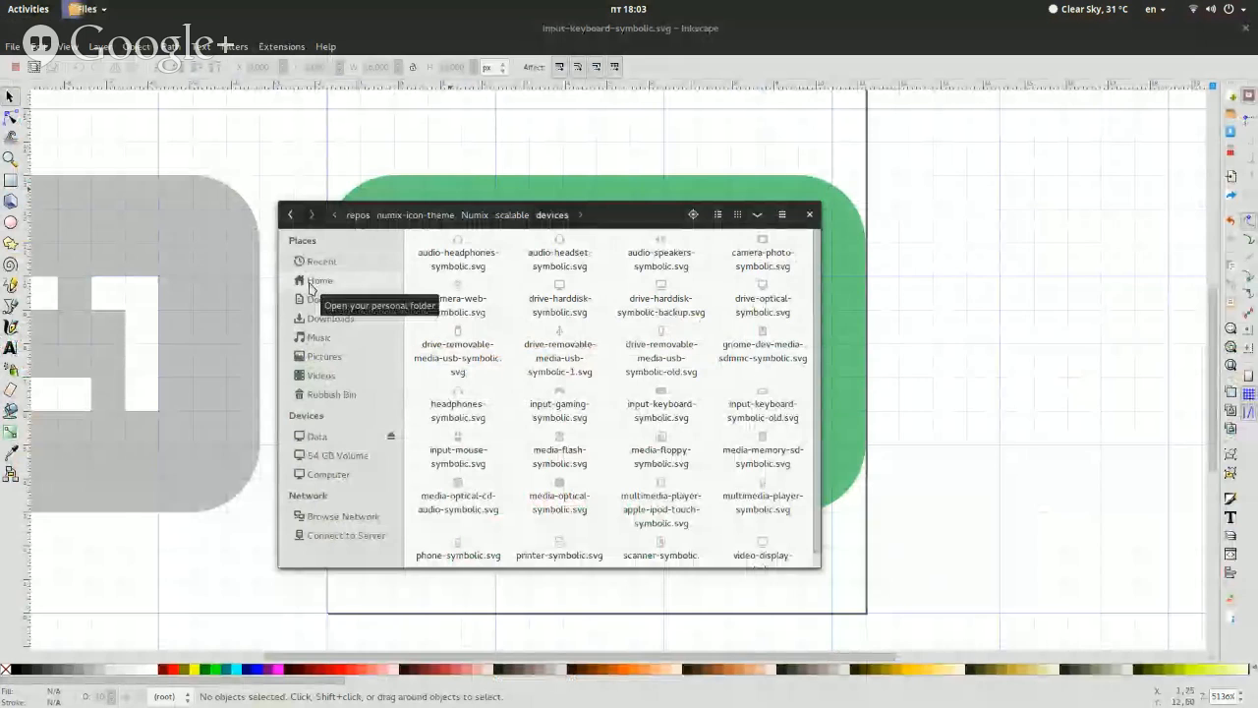
{"action": "middle_click", "coordinate": [310, 282]}
{"action": "right_click", "coordinate": [707, 513]}
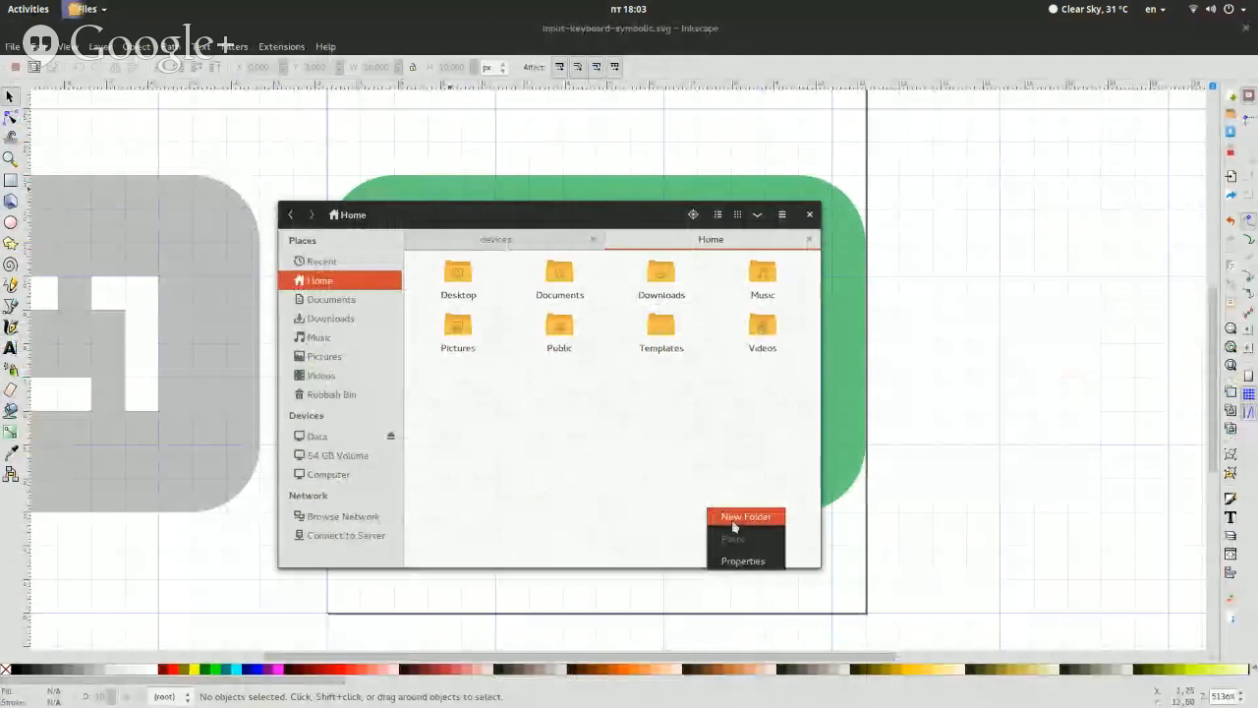
{"action": "left_click", "coordinate": [732, 528]}
Delete the new folder from Home and empty the wastebasket
{"action": "left_click_drag", "start_coordinate": [724, 478], "coordinate": [789, 317]}
{"action": "key", "text": "Delete"}
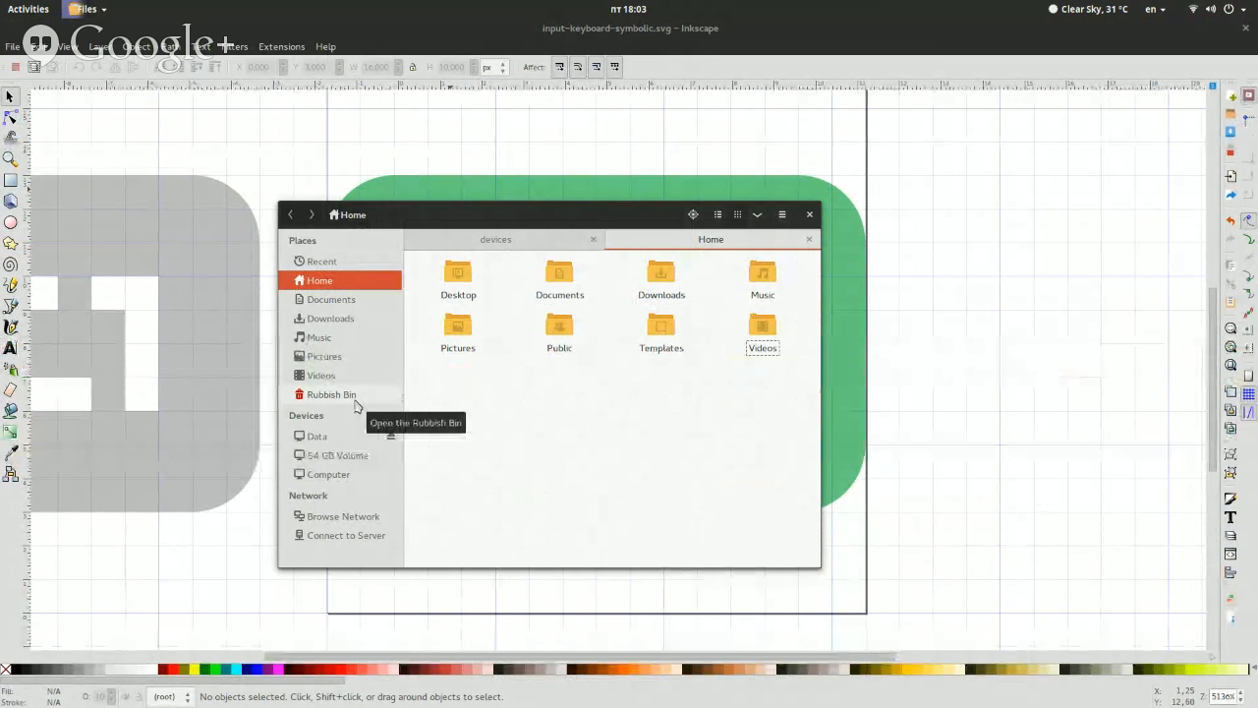
{"action": "right_click", "coordinate": [356, 405]}
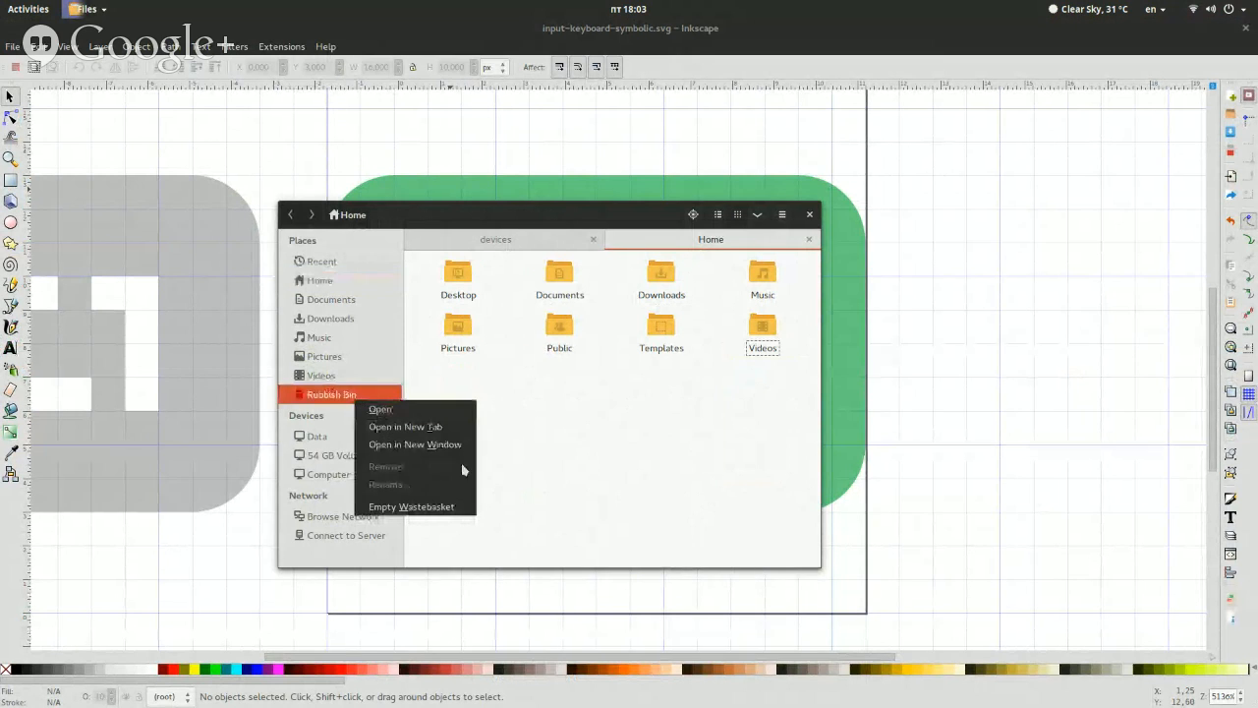
{"action": "left_click", "coordinate": [456, 499]}
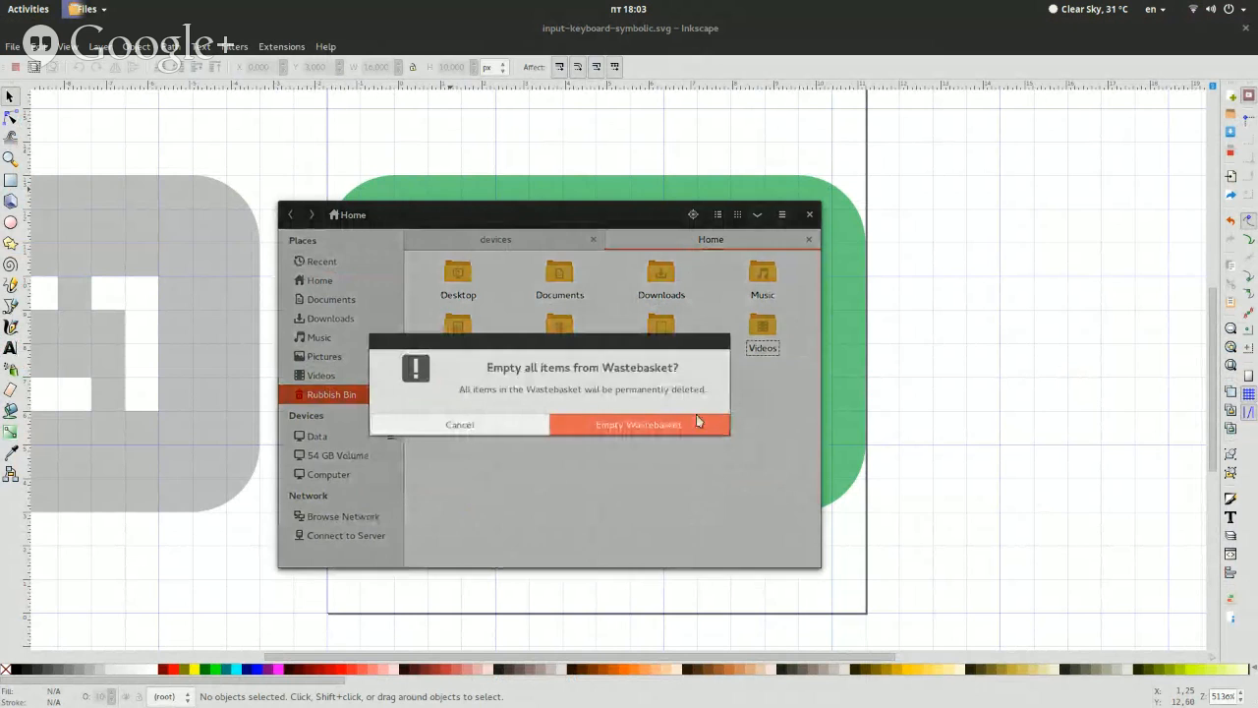
{"action": "left_click", "coordinate": [696, 417]}
Switch back to the Inkscape drawing, select the green keyboard path and open it in the XML Editor
{"action": "left_click", "coordinate": [871, 339]}
{"action": "left_click", "coordinate": [869, 338]}
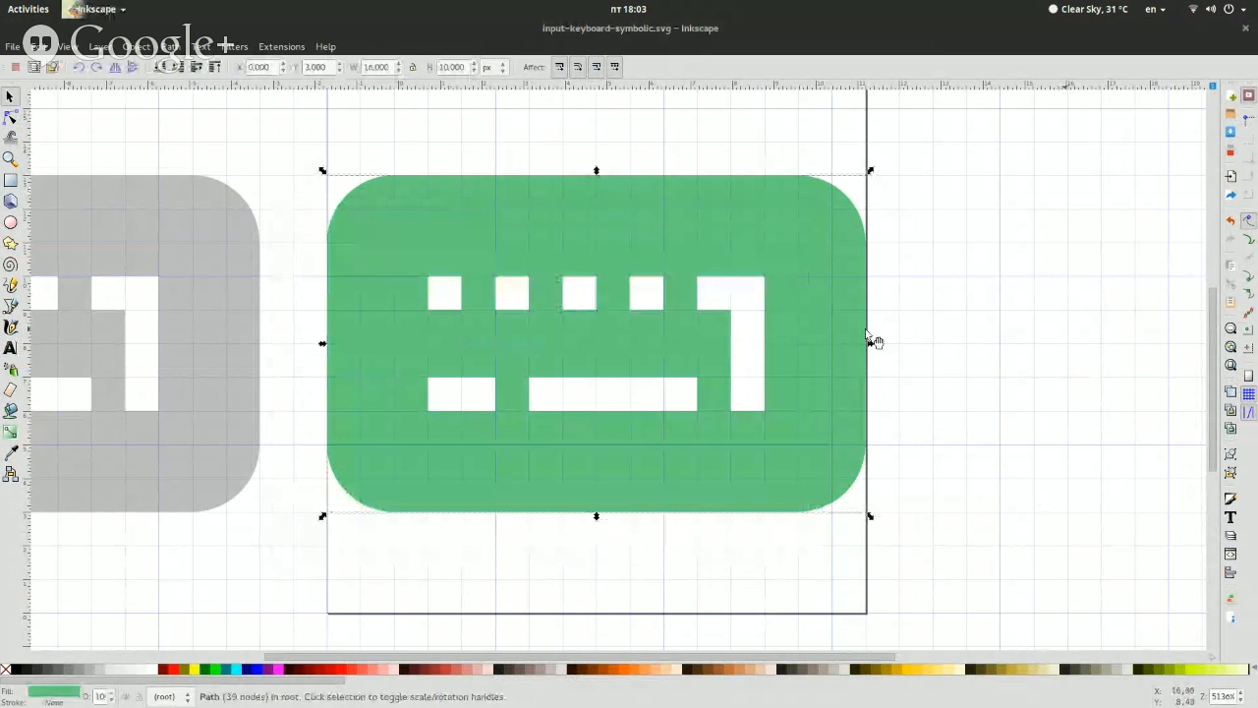
{"action": "key", "text": "Escape"}
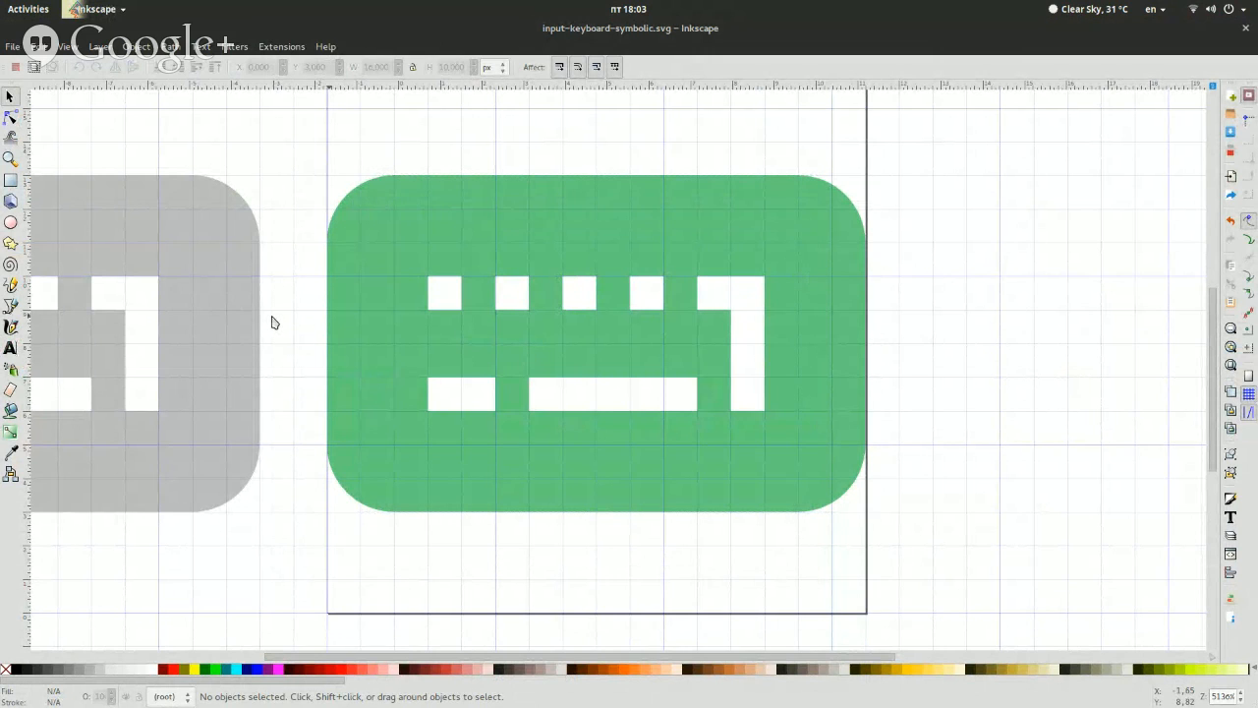
{"action": "left_click", "coordinate": [373, 307]}
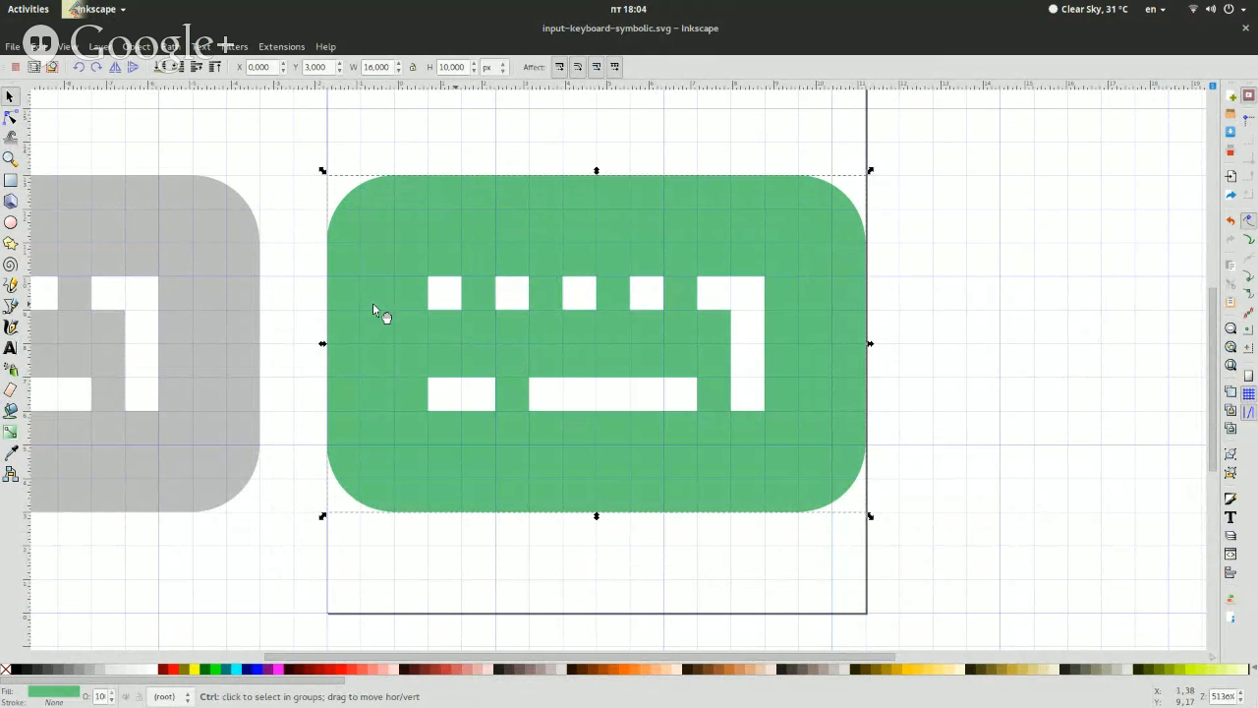
{"action": "key", "text": "ctrl+shift+x"}
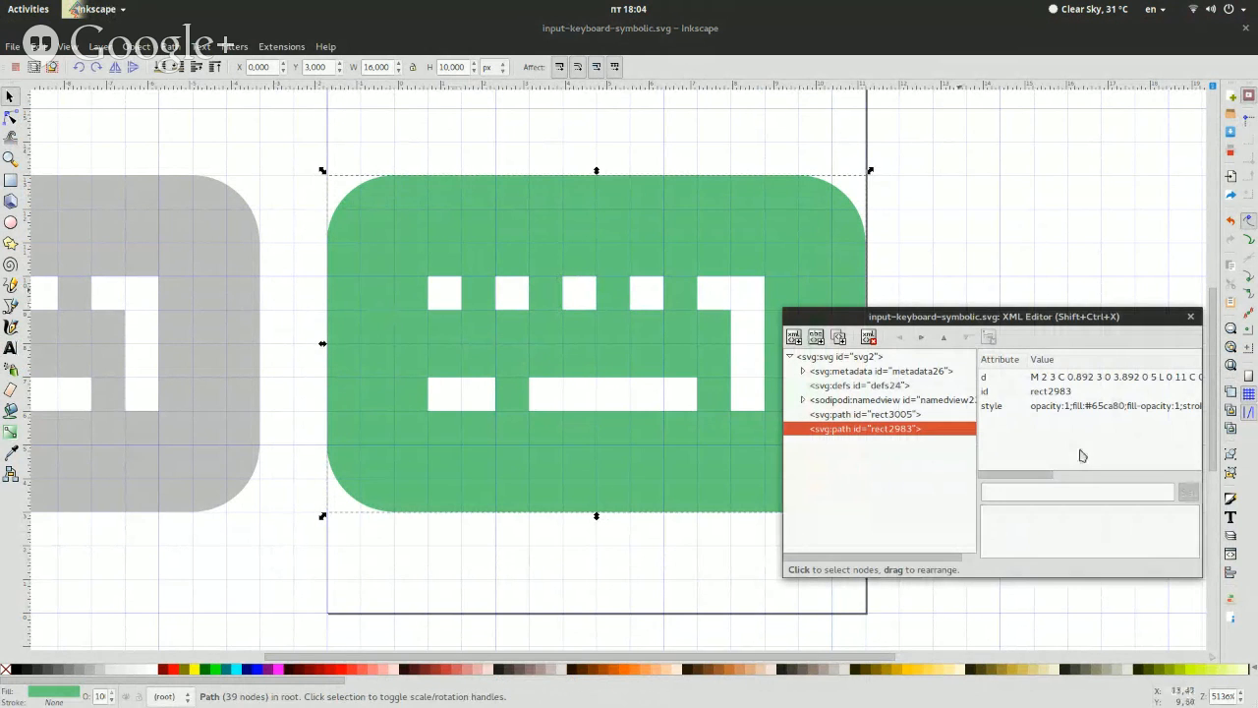
Enter class as the path's attribute name in place of style, with error as its value
{"action": "left_click", "coordinate": [1060, 490]}
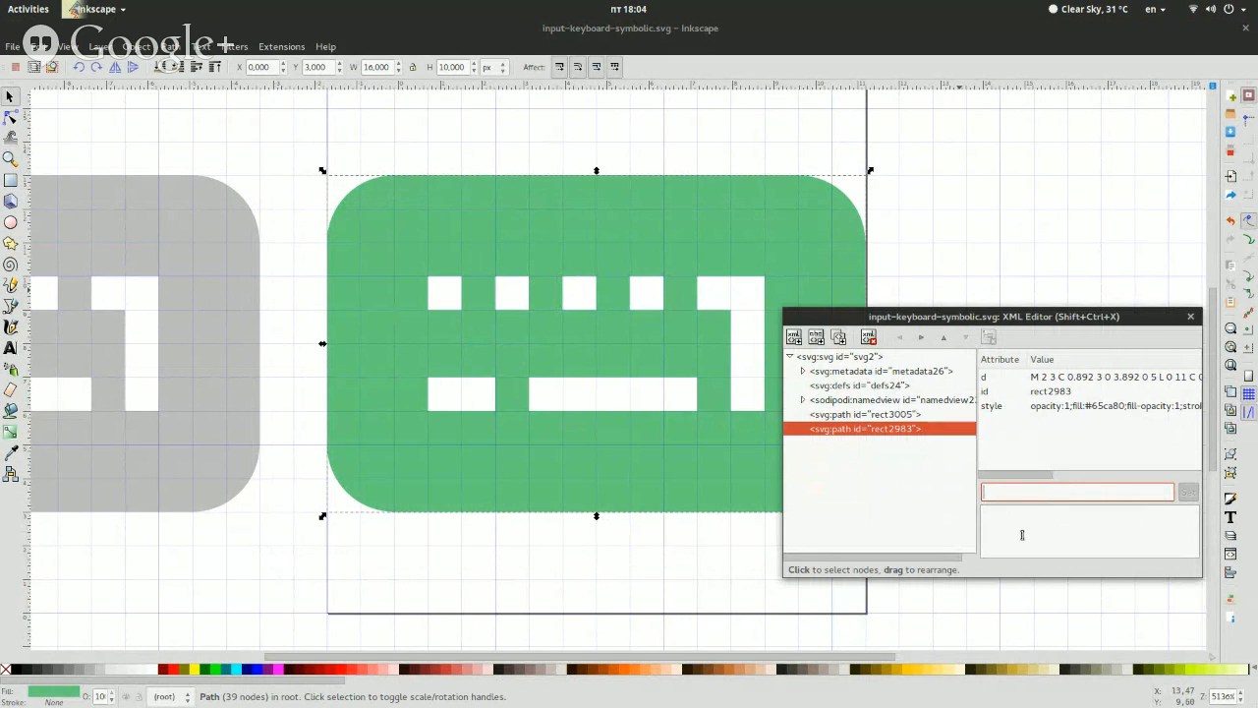
{"action": "type", "text": "style"}
{"action": "left_click", "coordinate": [1037, 517]}
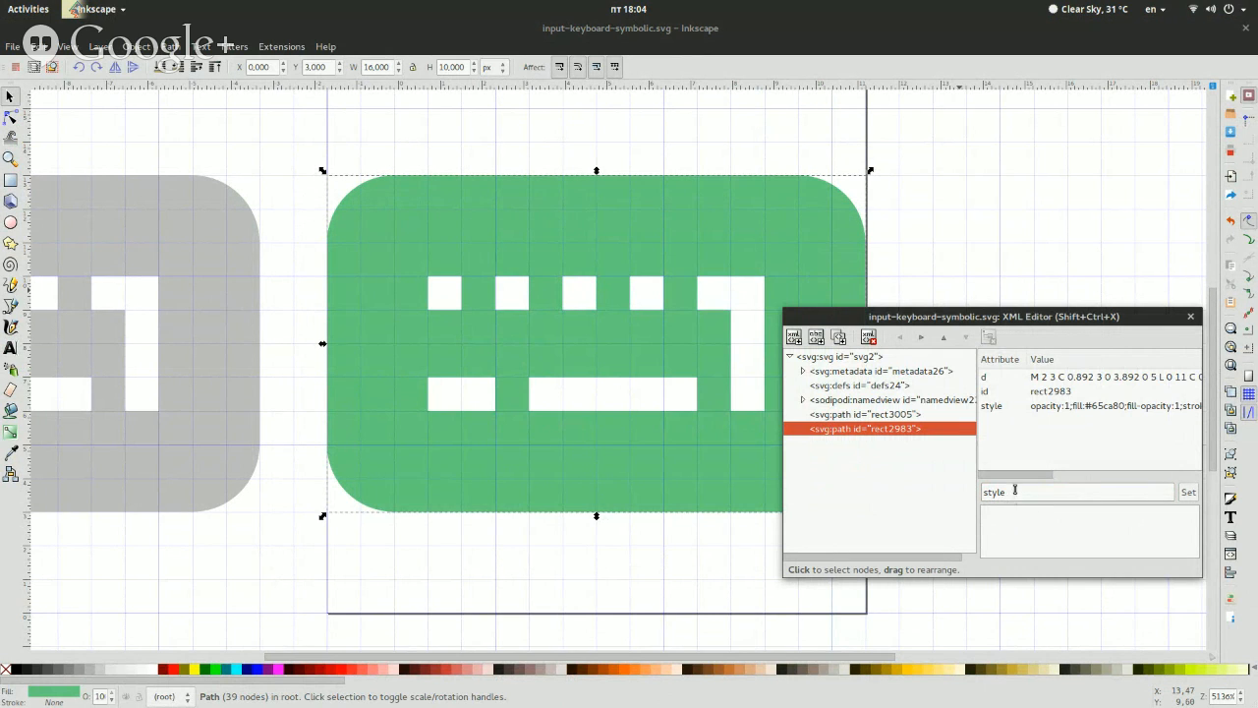
{"action": "double_click", "coordinate": [1015, 490]}
{"action": "type", "text": "class"}
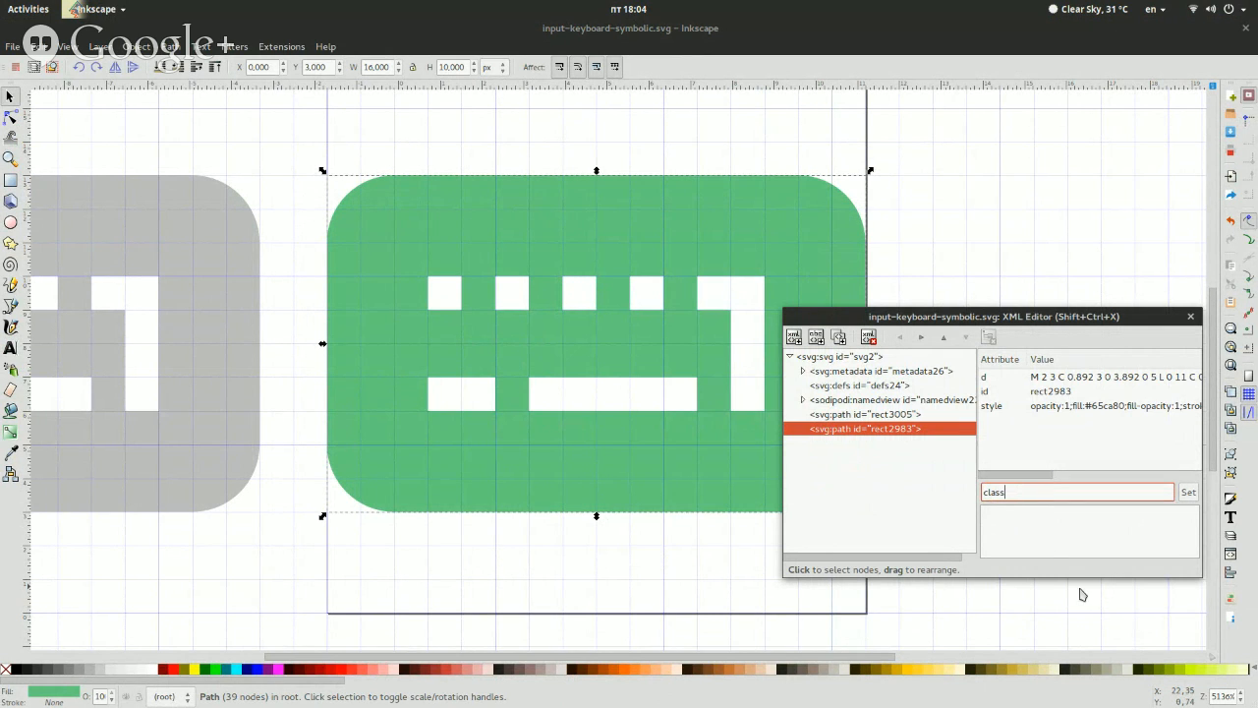
{"action": "left_click", "coordinate": [1074, 546]}
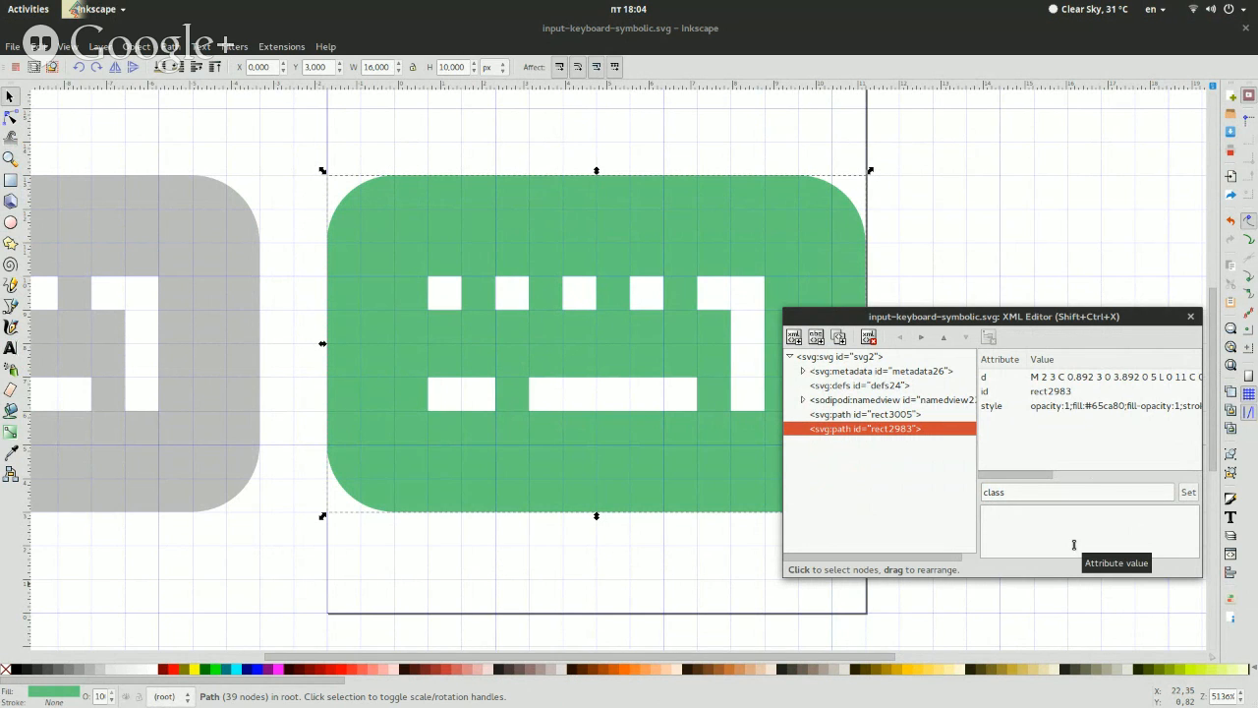
{"action": "type", "text": "error"}
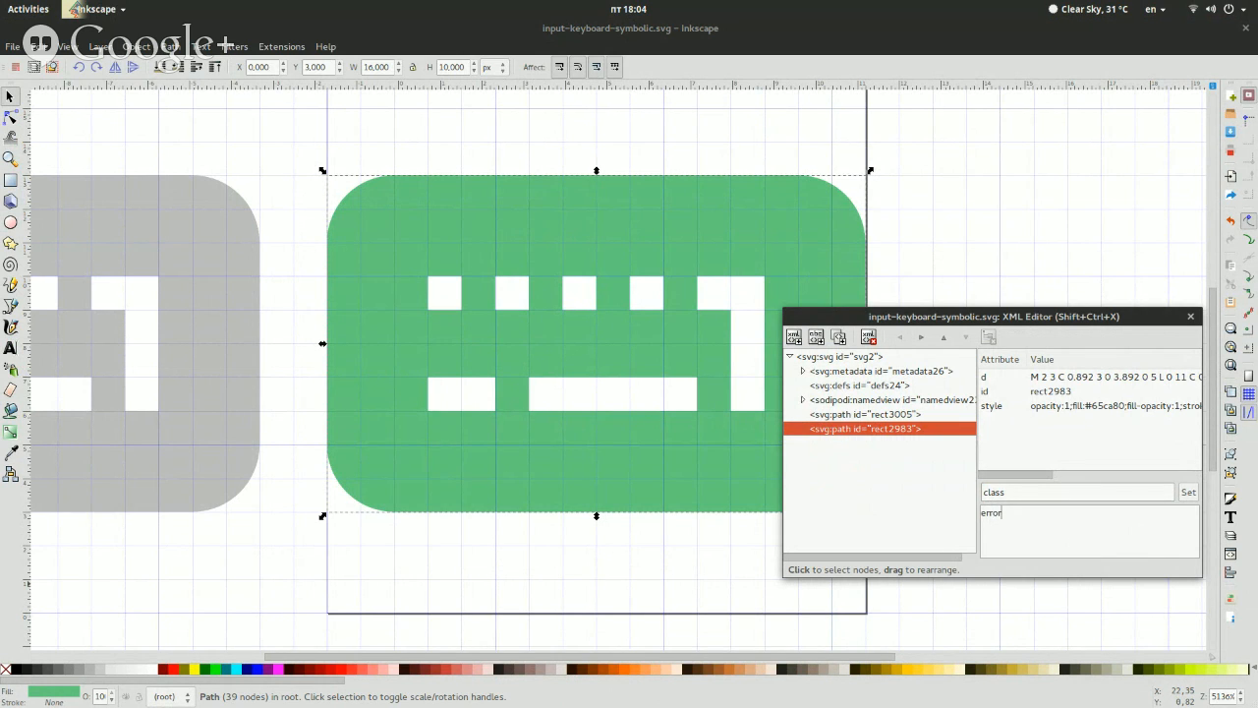
Try warning in place of error as the class value, clear it for another entry, and close the XML Editor
{"action": "key", "text": "ctrl+a"}
{"action": "key", "text": "BackSpace"}
{"action": "type", "text": "warning"}
{"action": "key", "text": "ctrl+a"}
{"action": "type", "text": "s"}
{"action": "left_click", "coordinate": [1191, 316]}
{"action": "key", "text": "Escape"}
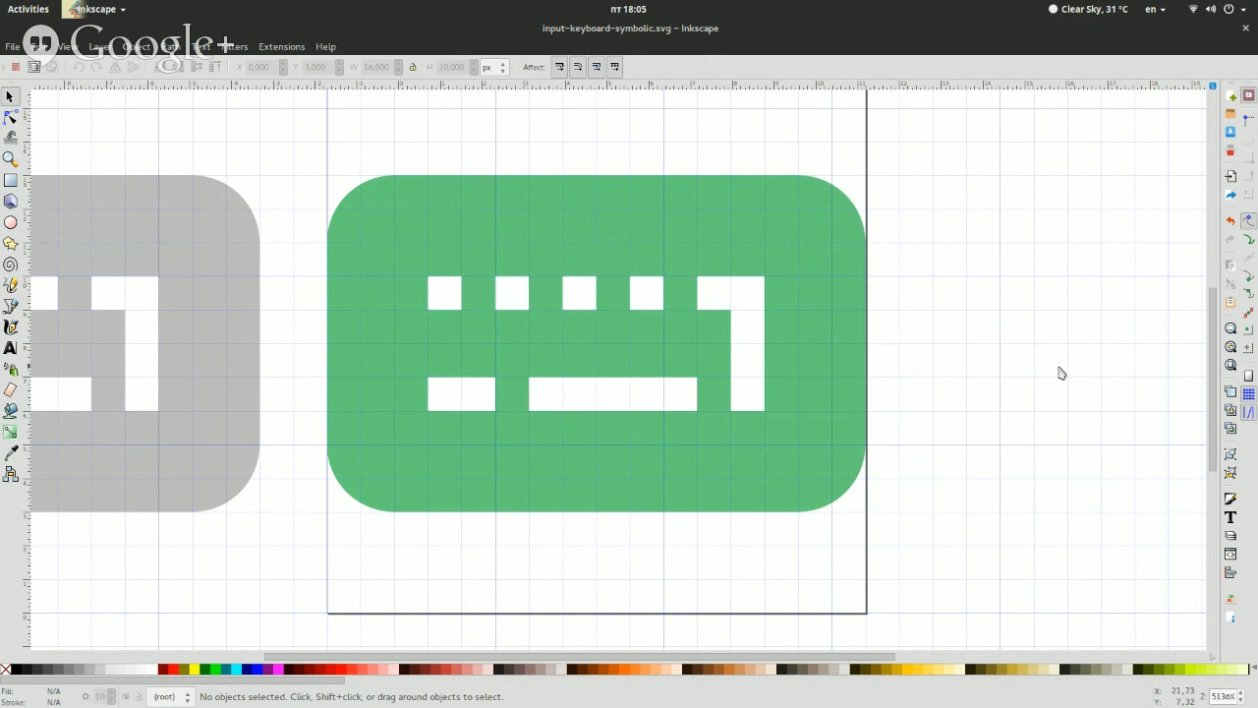
Save the drawing as input-keyboard-symbolic-yadaaaa.svg in the devices folder and check the saved icon in the Files window
{"action": "key", "text": "ctrl+shift+s"}
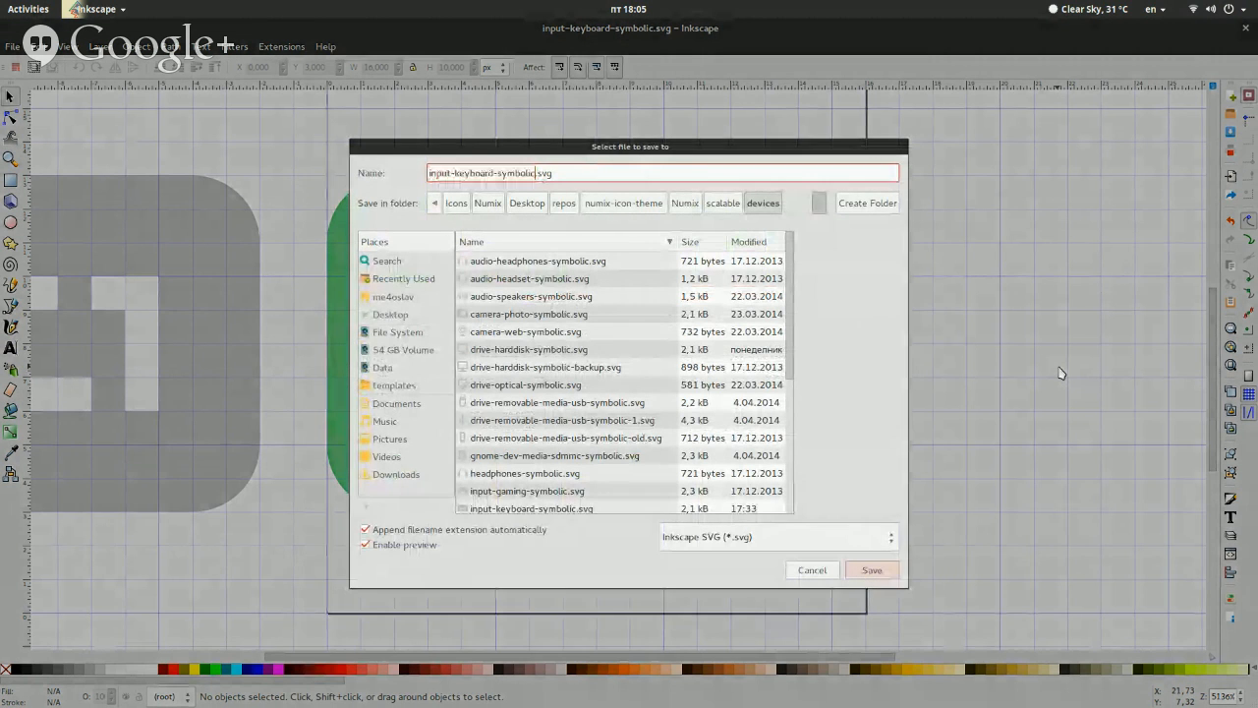
{"action": "type", "text": "-yadaa"}
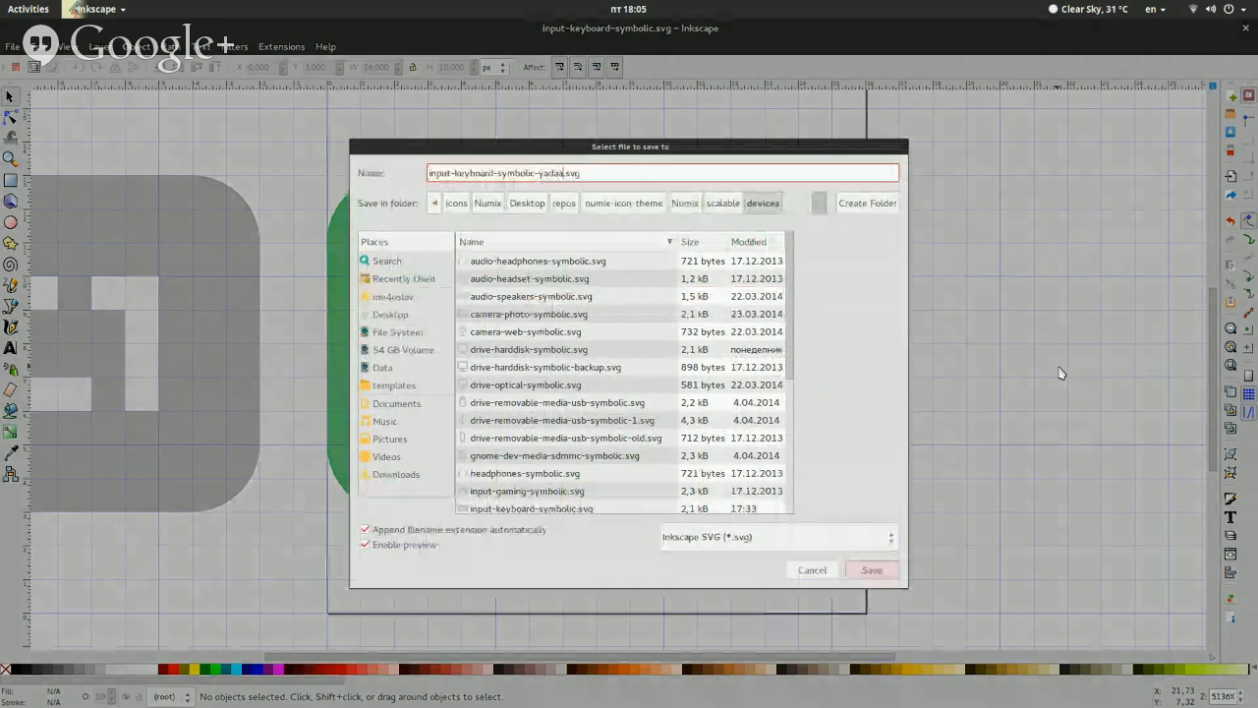
{"action": "key", "text": "Return"}
{"action": "key", "text": "super"}
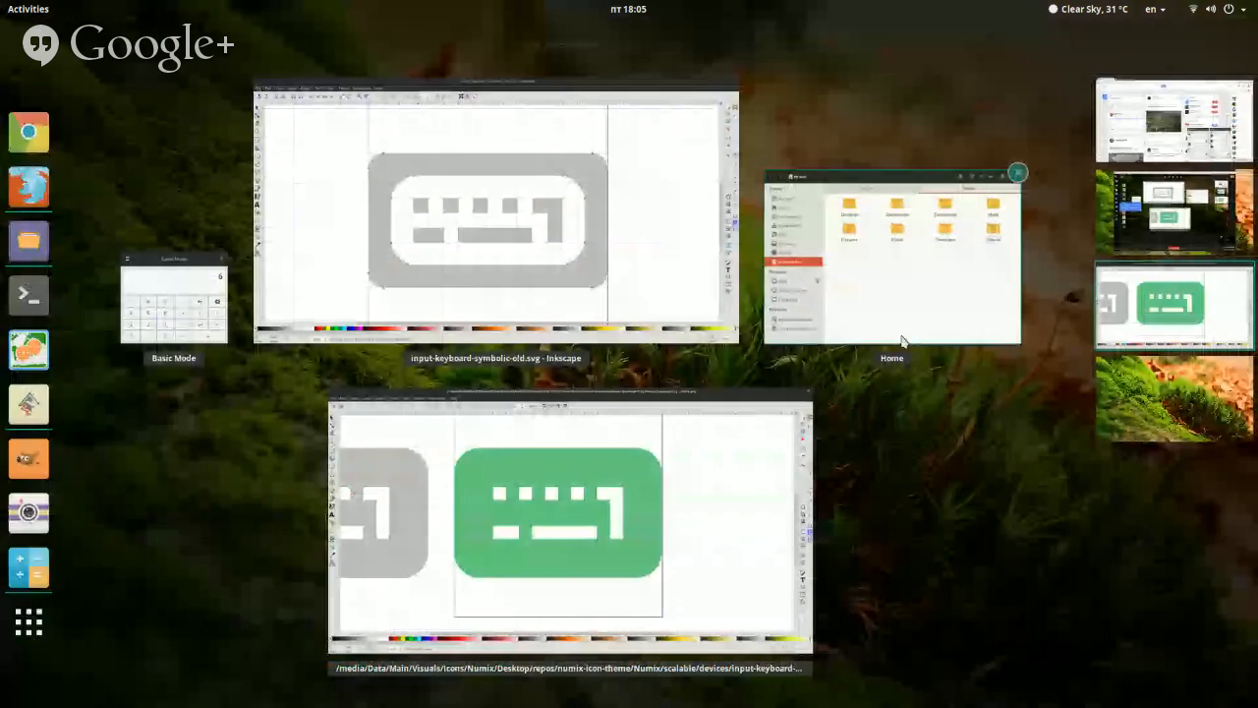
{"action": "left_click", "coordinate": [902, 340]}
{"action": "left_click", "coordinate": [518, 241]}
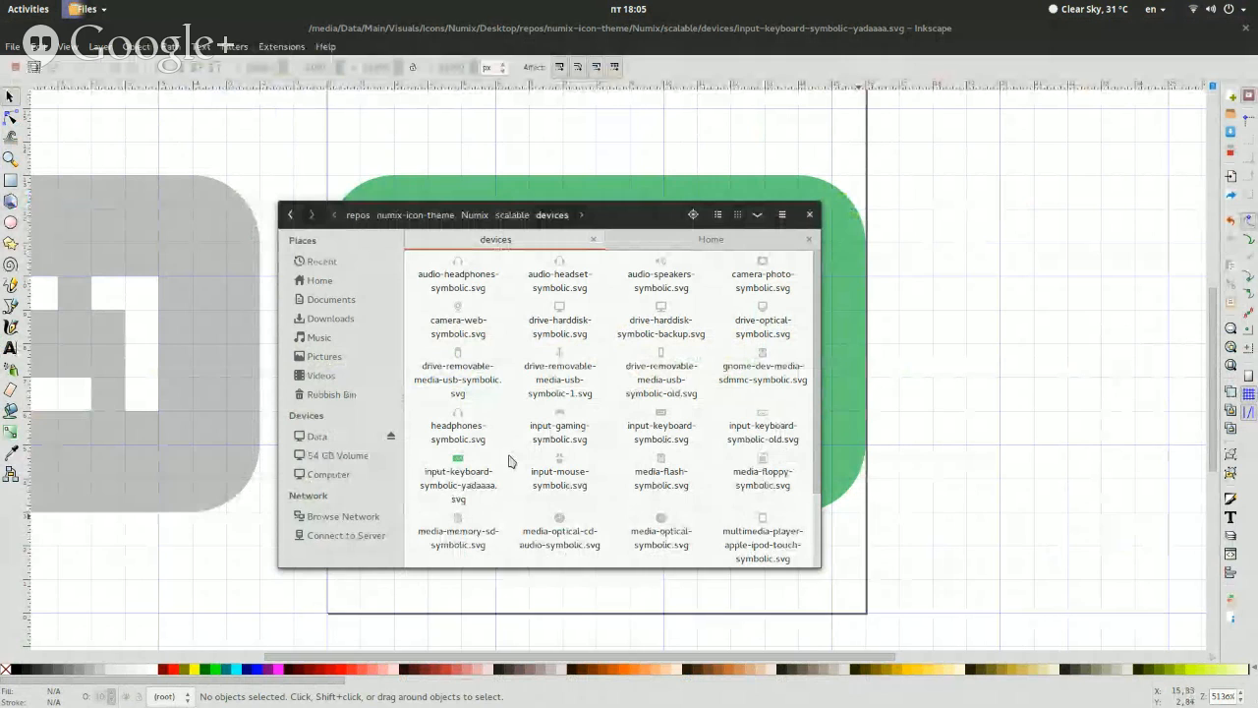
Close the green keyboard drawing and the input-keyboard-symbolic-old.svg drawing in Inkscape
{"action": "left_click", "coordinate": [969, 377]}
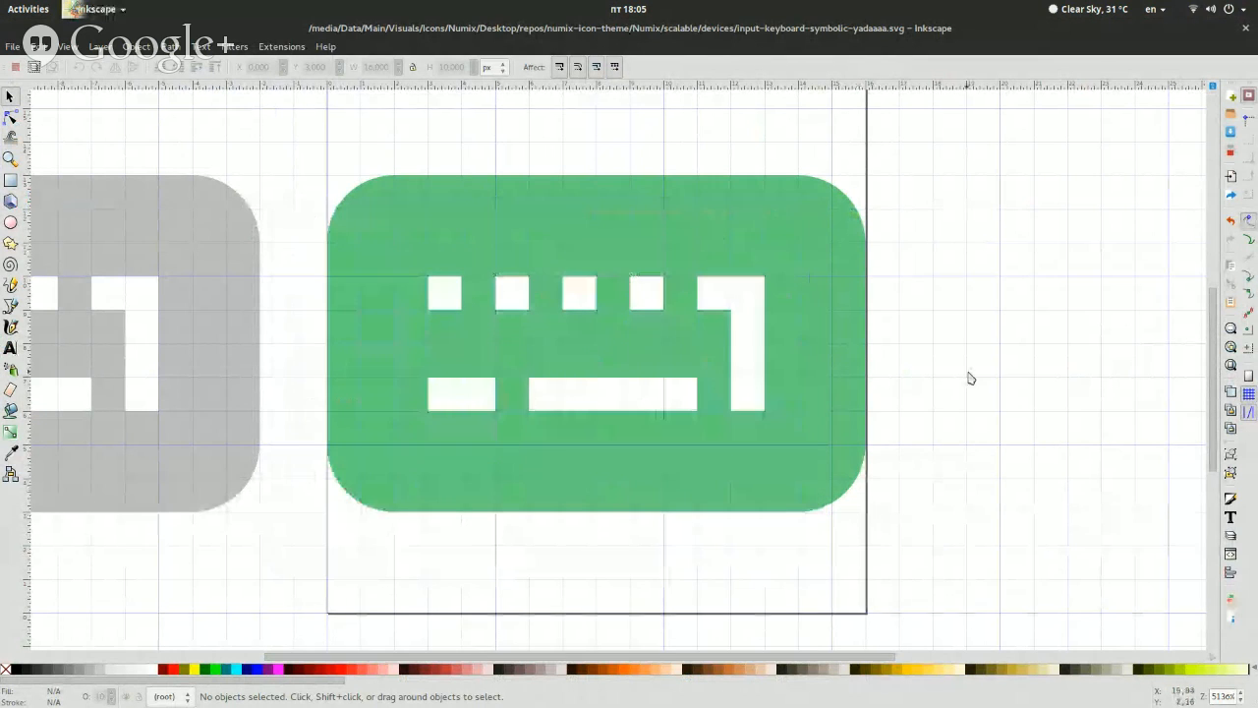
{"action": "key", "text": "ctrl+w"}
{"action": "left_click", "coordinate": [1067, 368]}
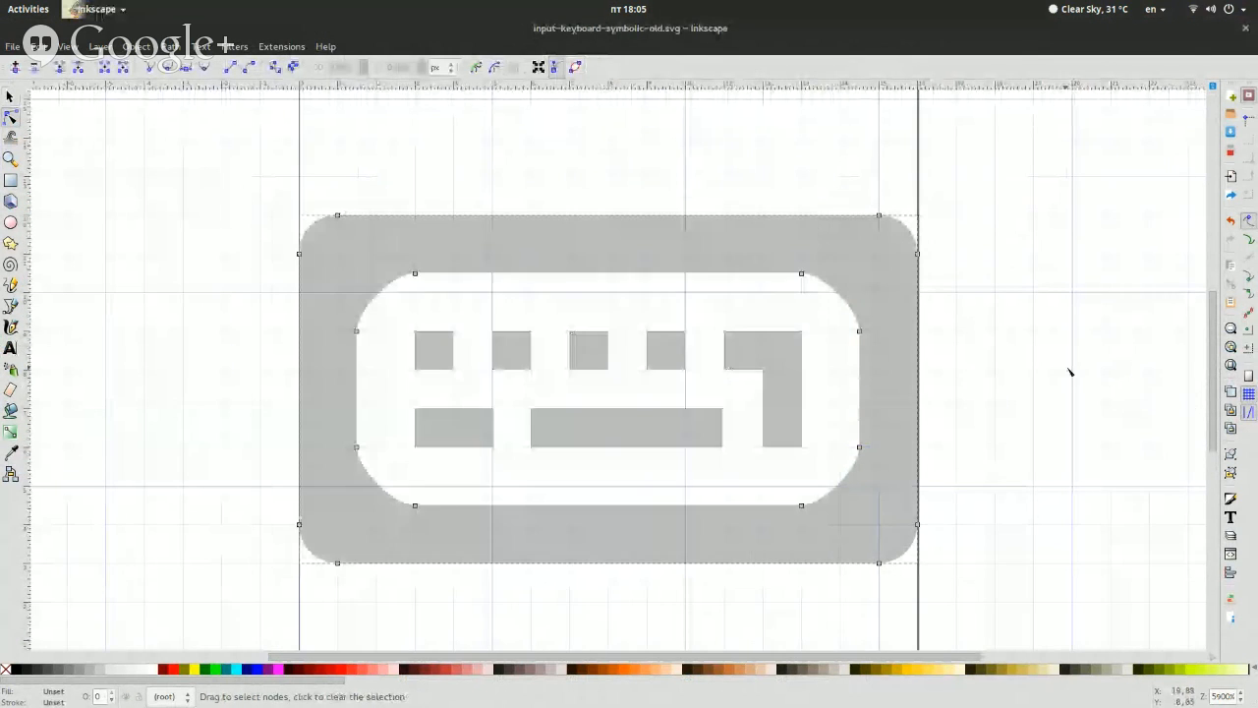
{"action": "key", "text": "ctrl+w"}
Permanently delete input-keyboard-symbolic-yadaaaa.svg from the devices folder in Files
{"action": "left_click", "coordinate": [558, 411]}
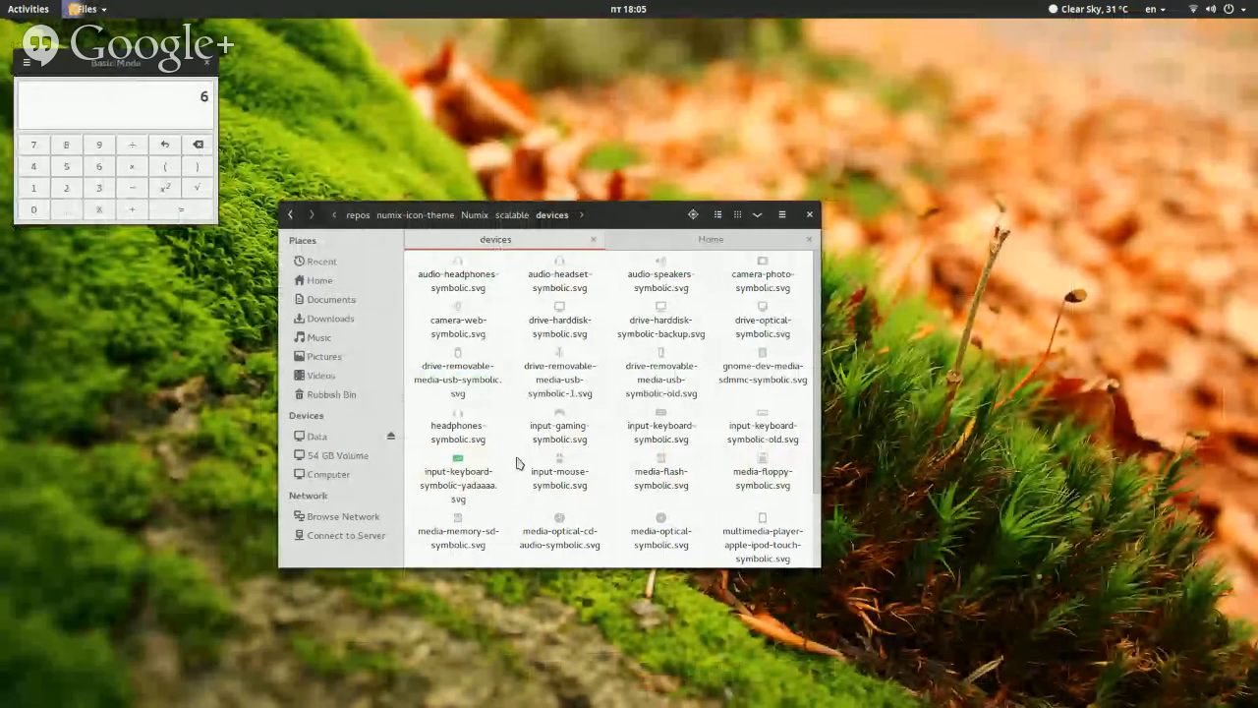
{"action": "left_click", "coordinate": [457, 481]}
{"action": "key", "text": "shift+Delete"}
{"action": "key", "text": "Return"}
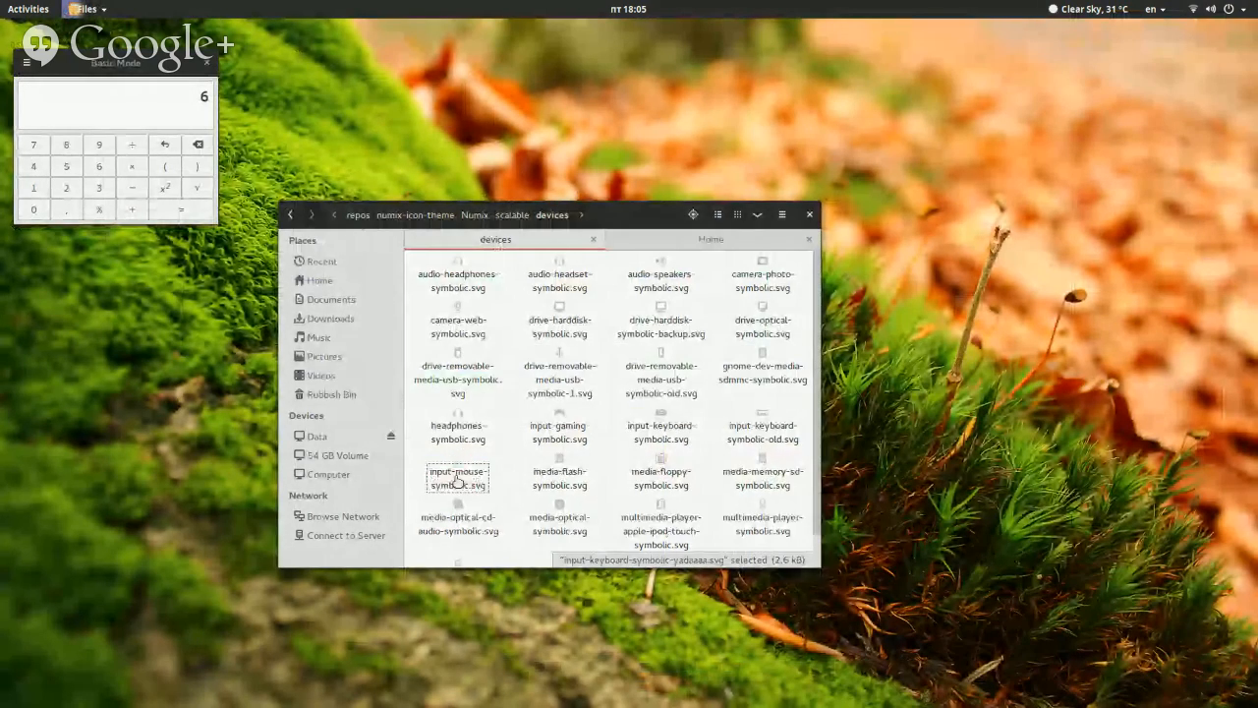
Open input-keyboard-symbolic.svg from the devices folder with Inkscape
{"action": "right_click", "coordinate": [673, 429]}
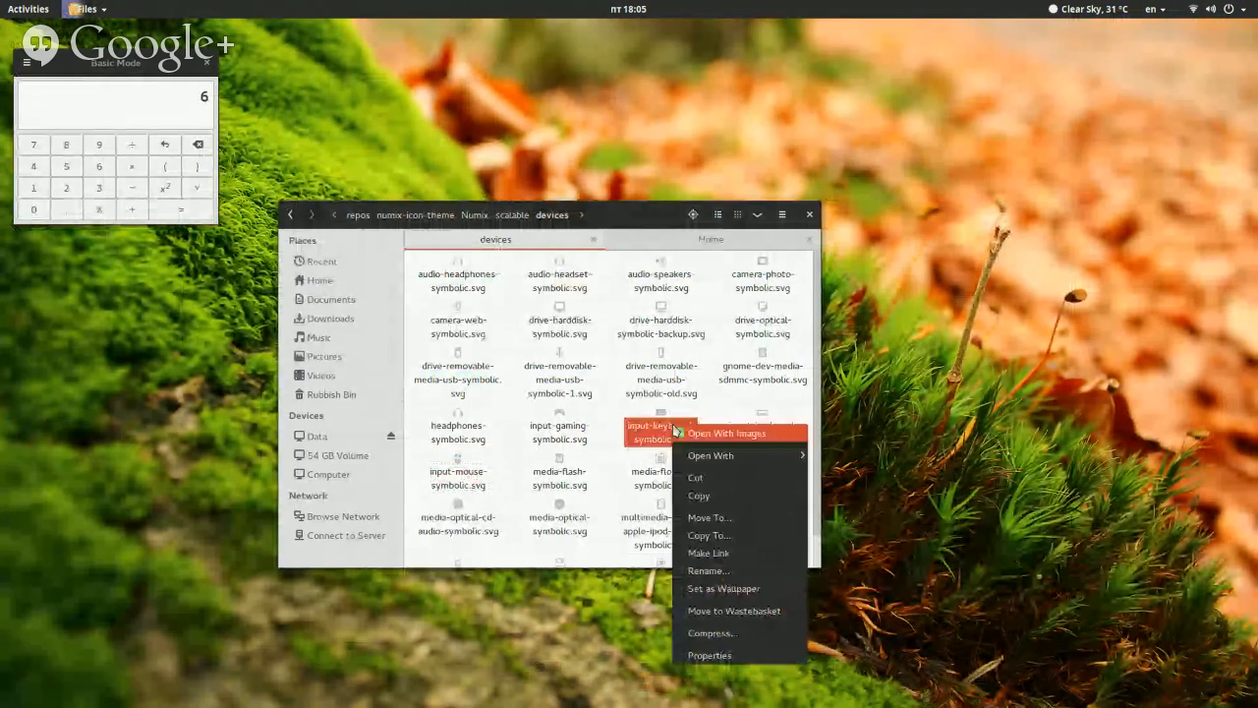
{"action": "mouse_move", "coordinate": [801, 455]}
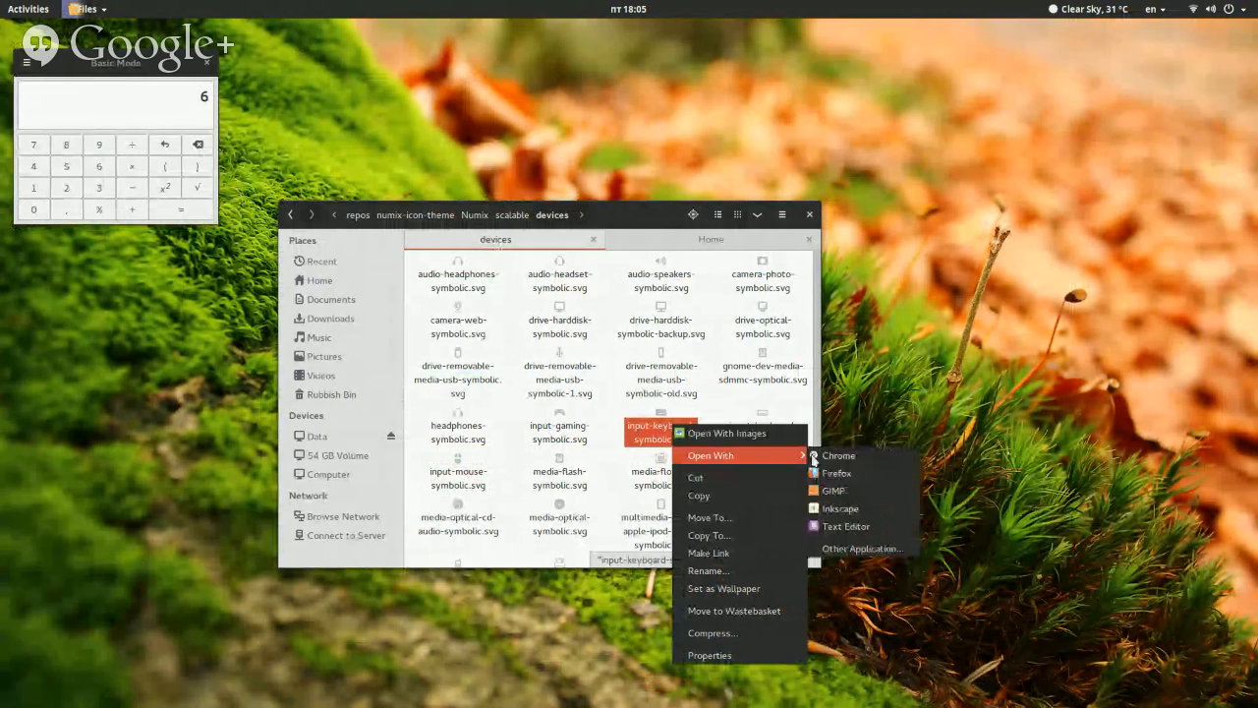
{"action": "left_click", "coordinate": [855, 508]}
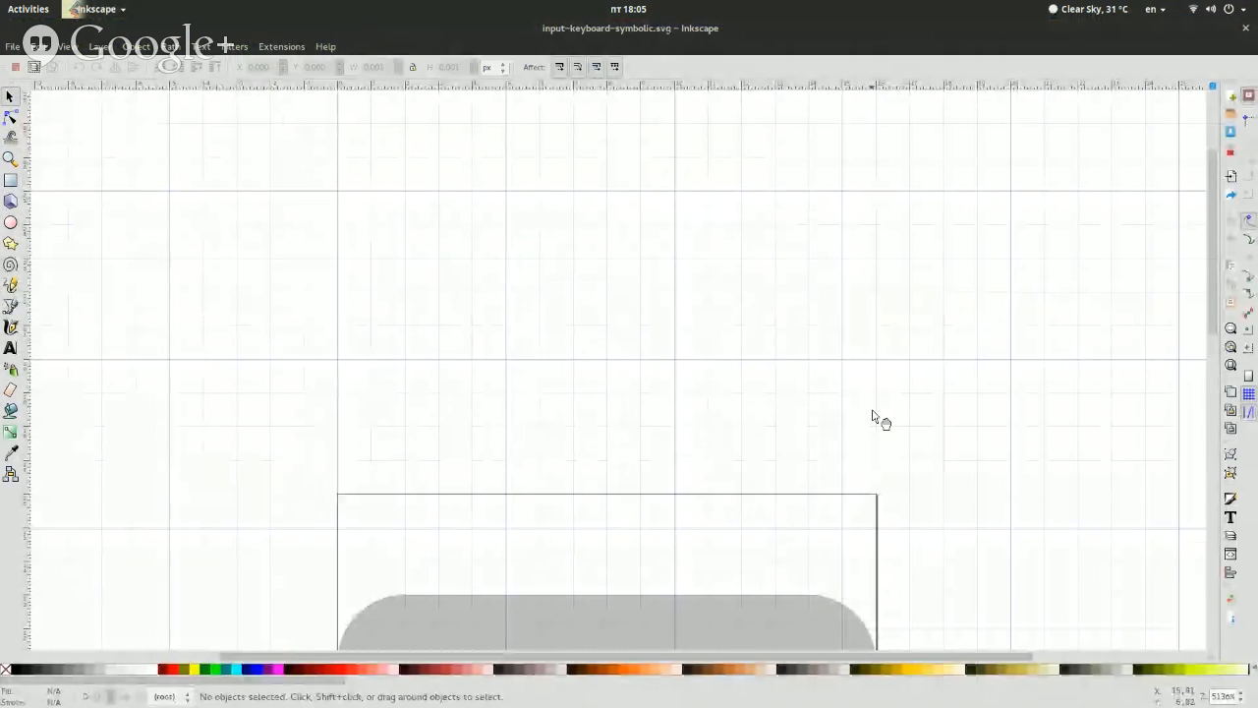
{"action": "scroll", "coordinate": [873, 415], "scroll_direction": "down", "scroll_amount": 2}
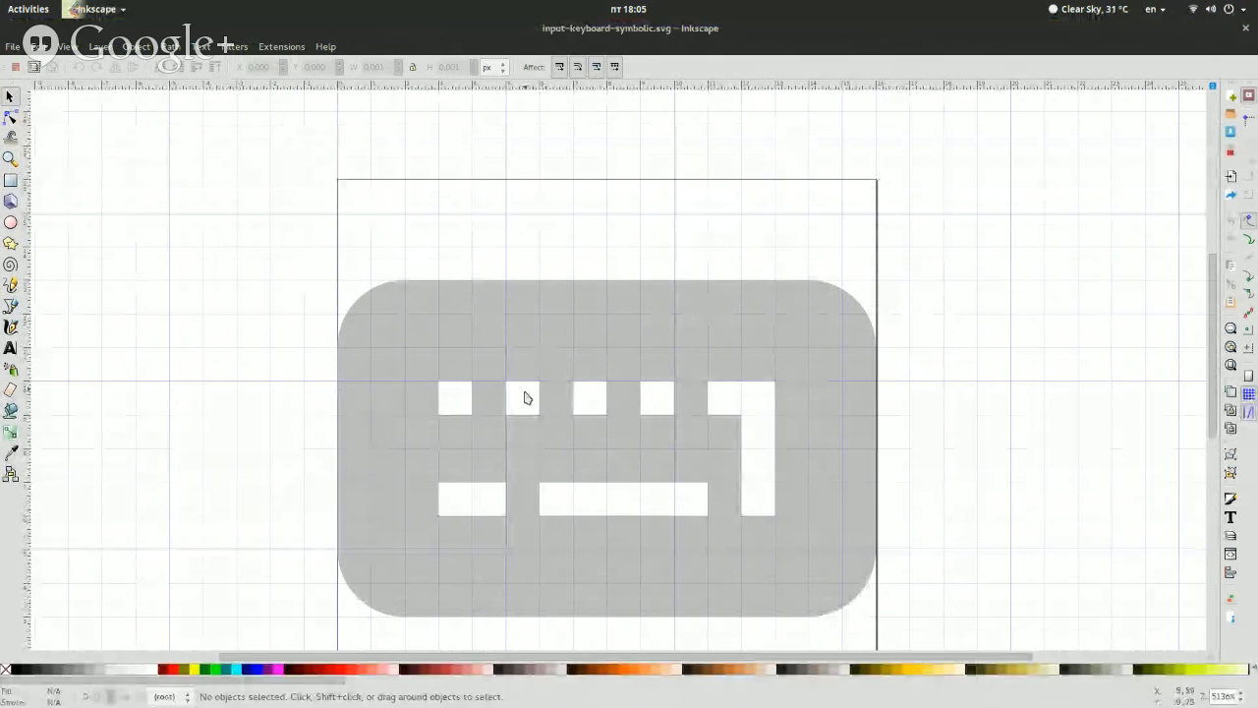
Draw a rounded rectangle over the keyboard's keys, about 12 px wide and 8.9 px high, extending below the grey shape
{"action": "left_click", "coordinate": [10, 180]}
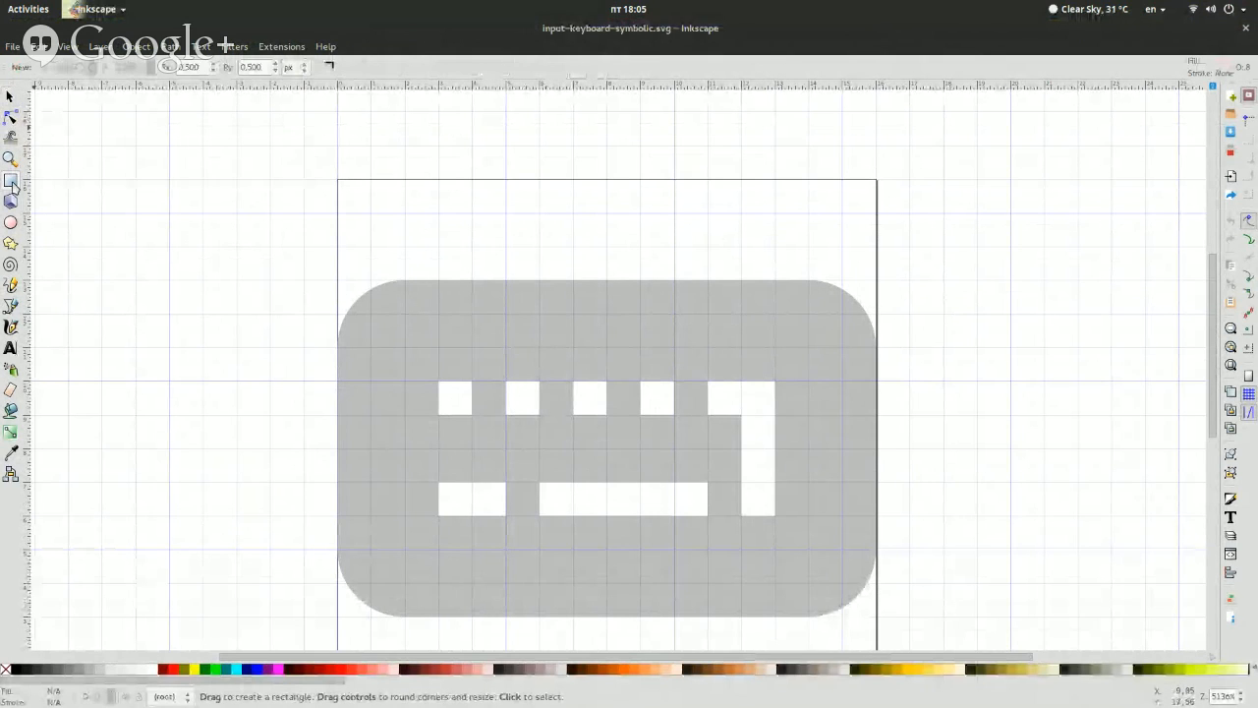
{"action": "left_click_drag", "start_coordinate": [411, 347], "coordinate": [808, 646]}
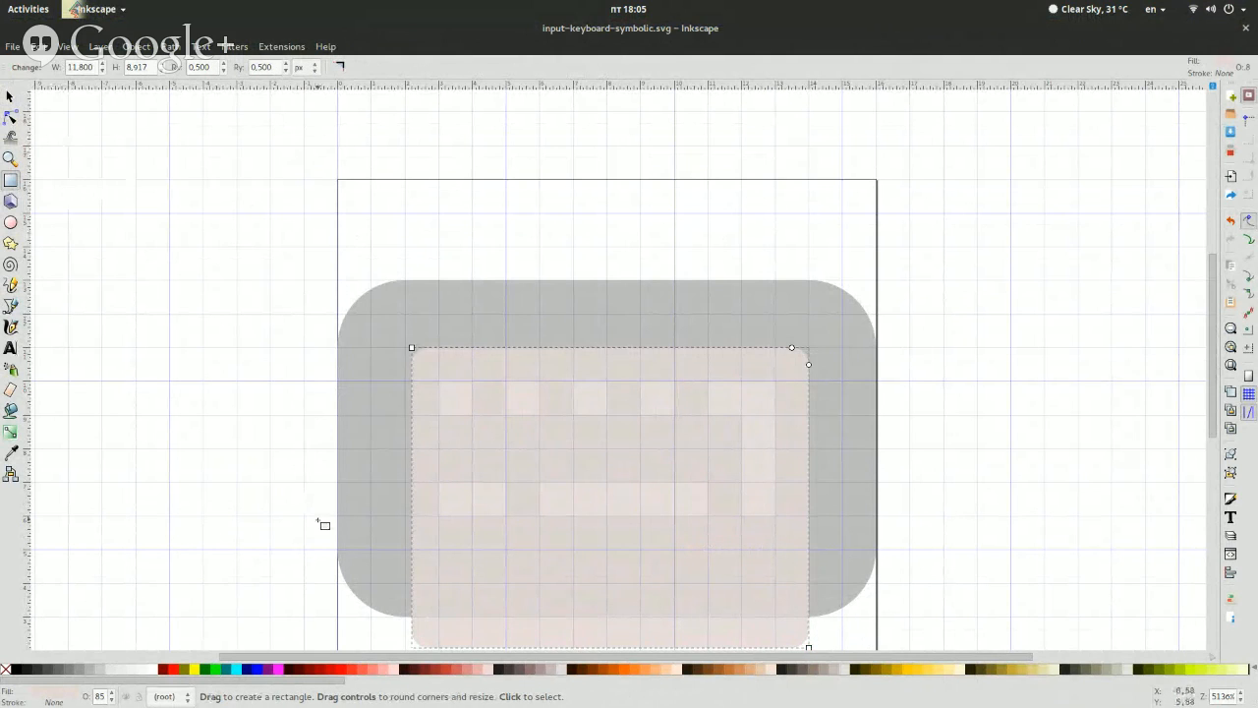
{"action": "scroll", "coordinate": [339, 586], "scroll_direction": "down", "scroll_amount": 4}
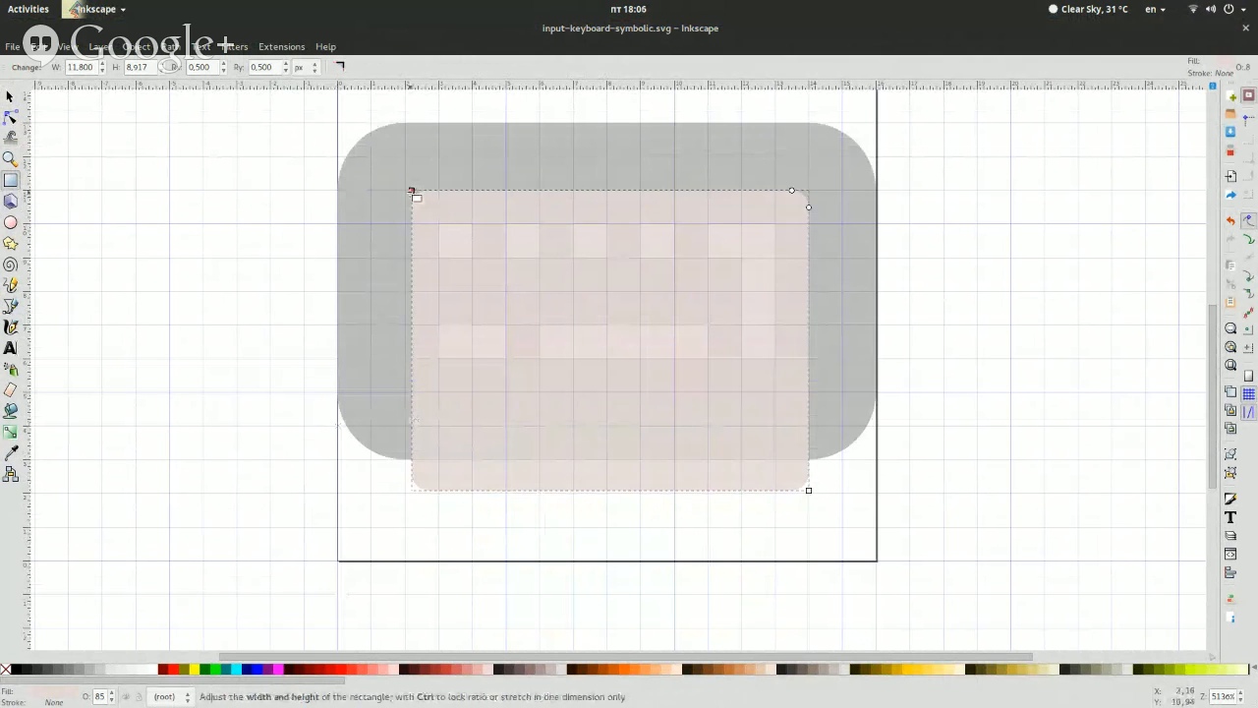
{"action": "left_click_drag", "start_coordinate": [415, 194], "coordinate": [407, 190]}
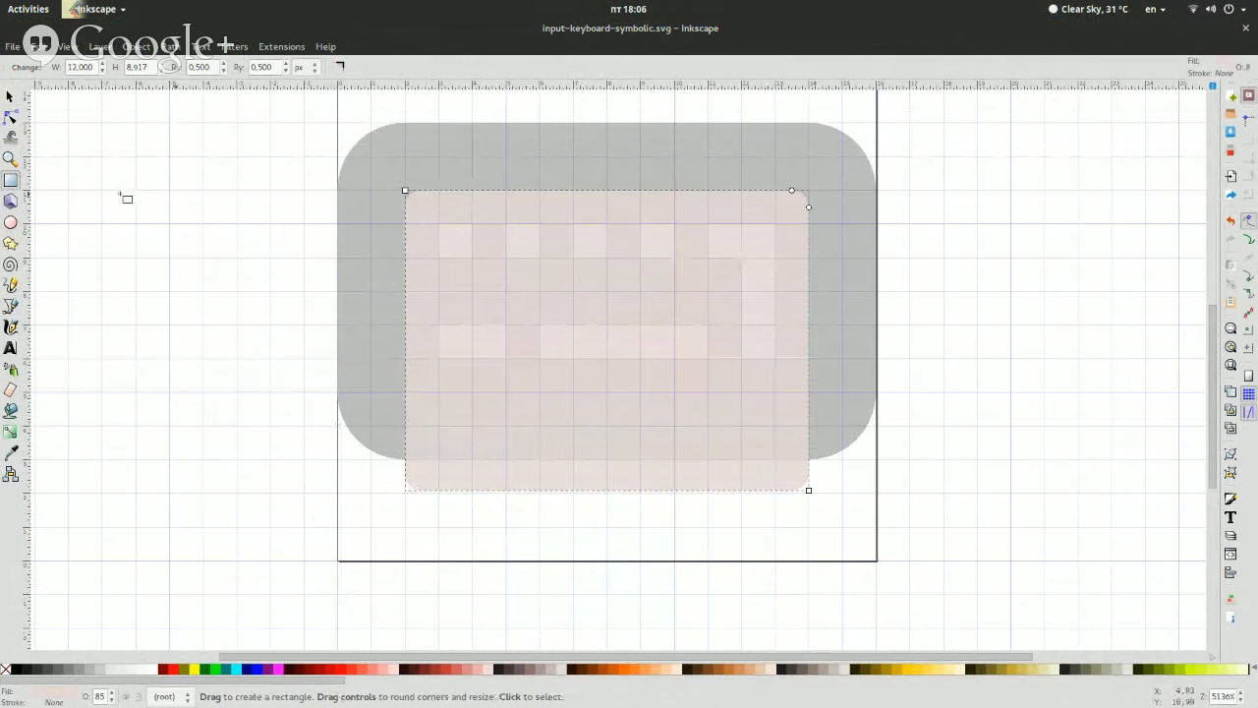
Send the new rounded rectangle to the bottom, behind the grey keyboard path
{"action": "left_click", "coordinate": [12, 115]}
{"action": "left_click", "coordinate": [8, 95]}
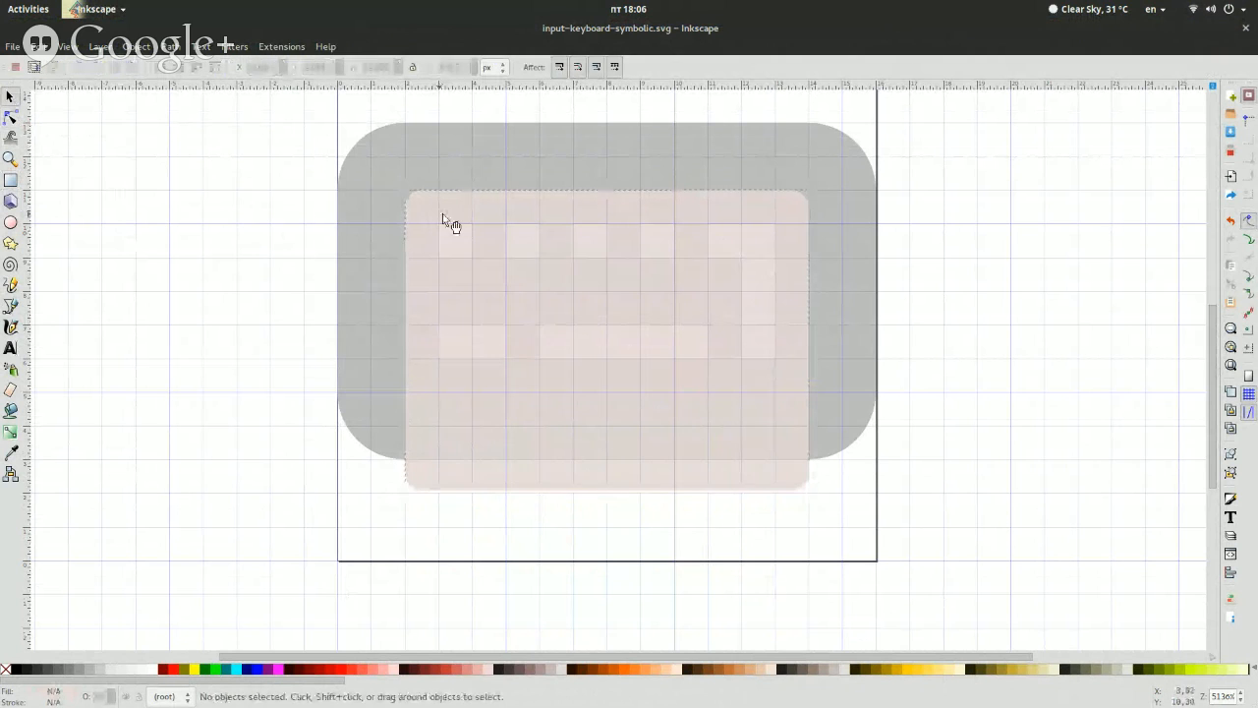
{"action": "key", "text": "End"}
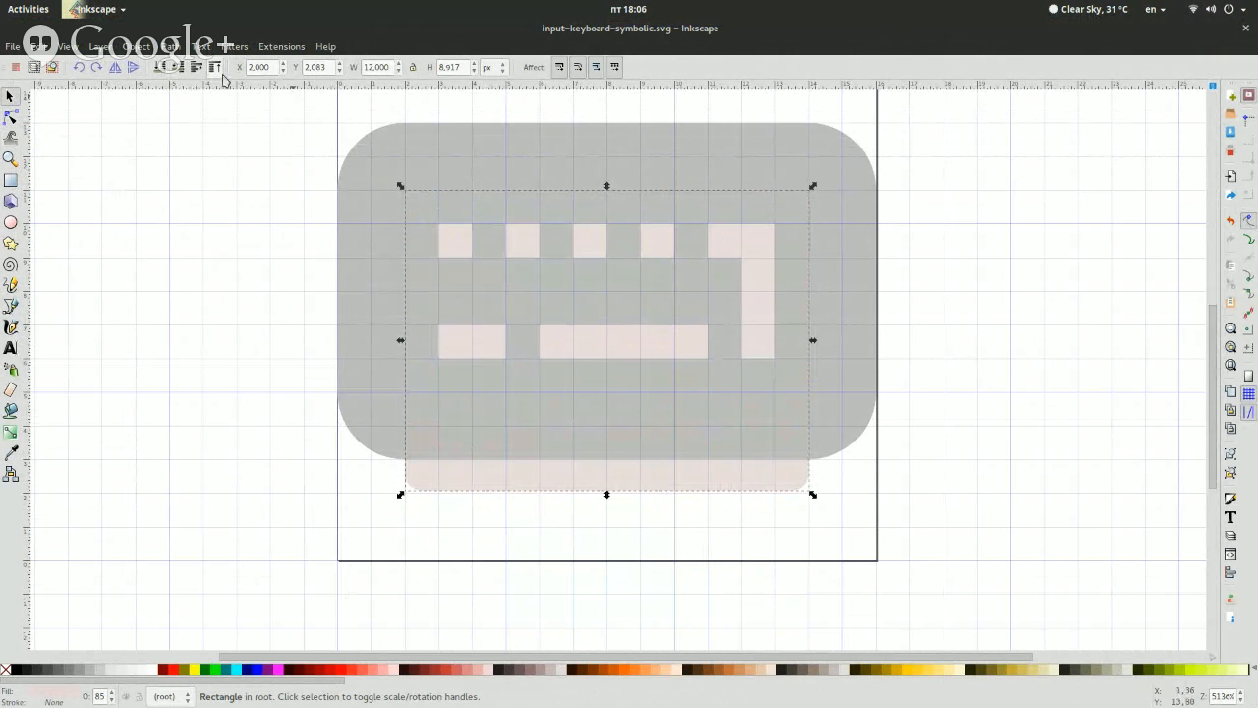
{"action": "left_click", "coordinate": [548, 173]}
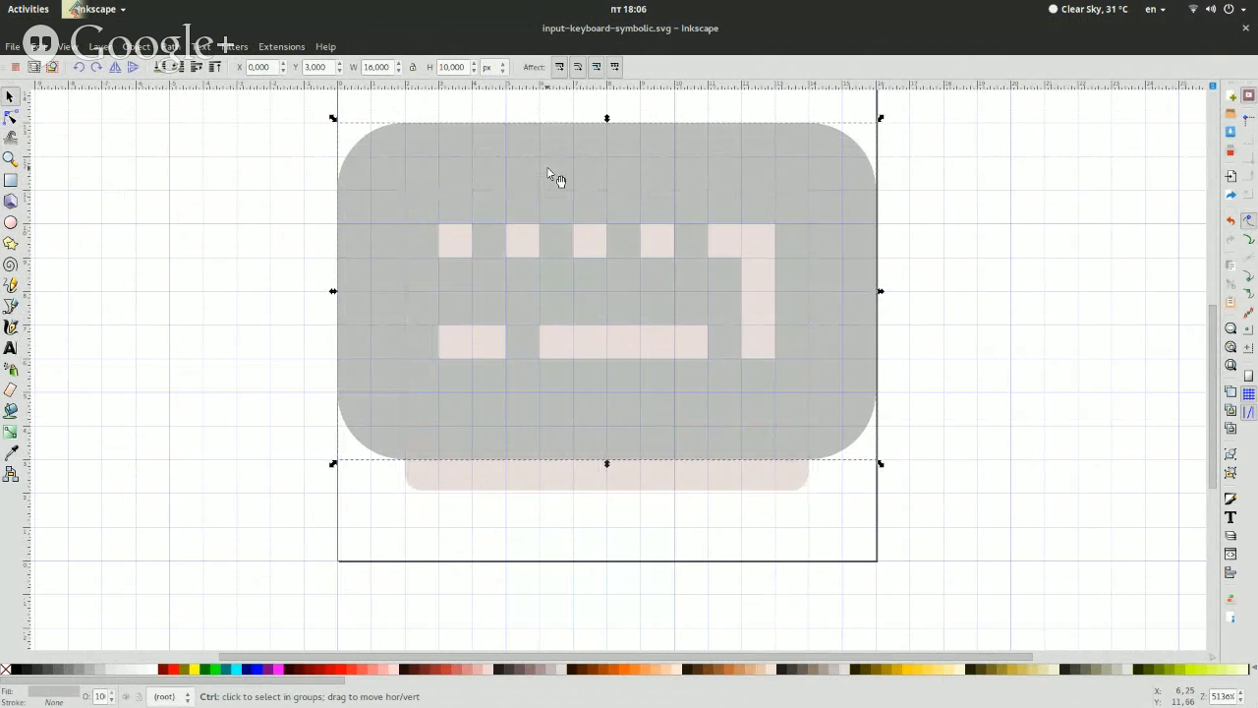
{"action": "key", "text": "ctrl+d"}
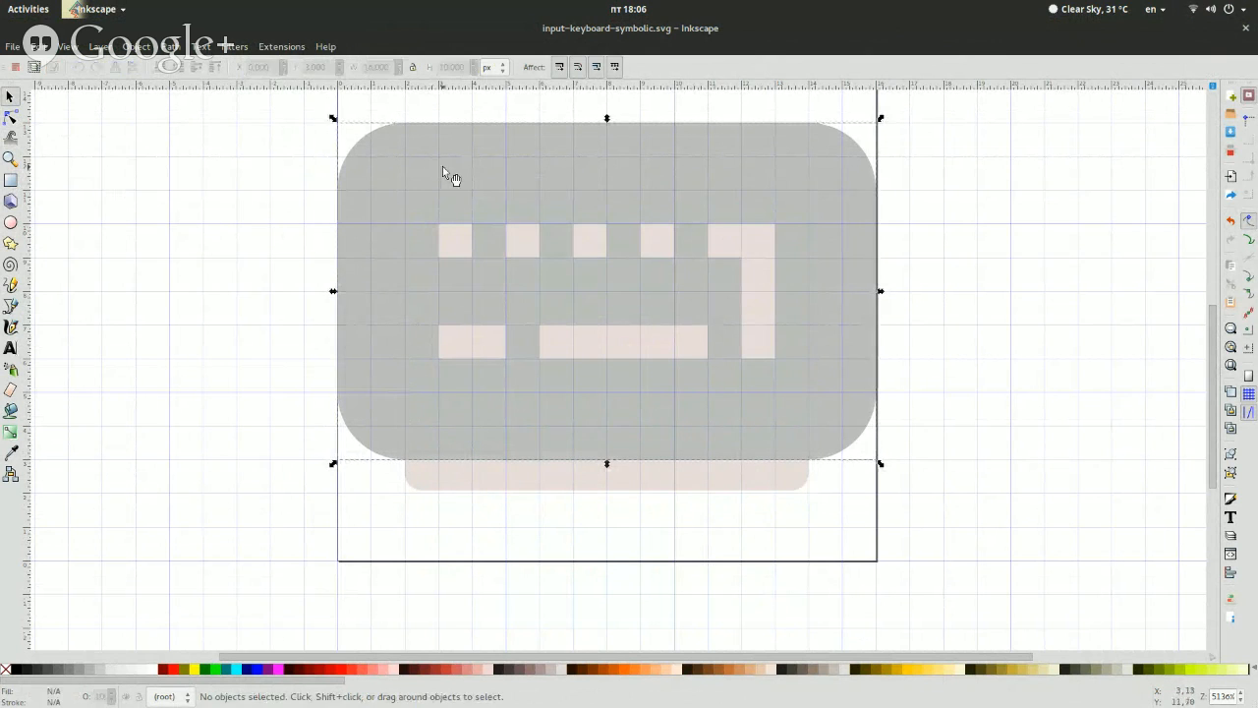
{"action": "key", "text": "Left"}
{"action": "key", "text": "ctrl+z"}
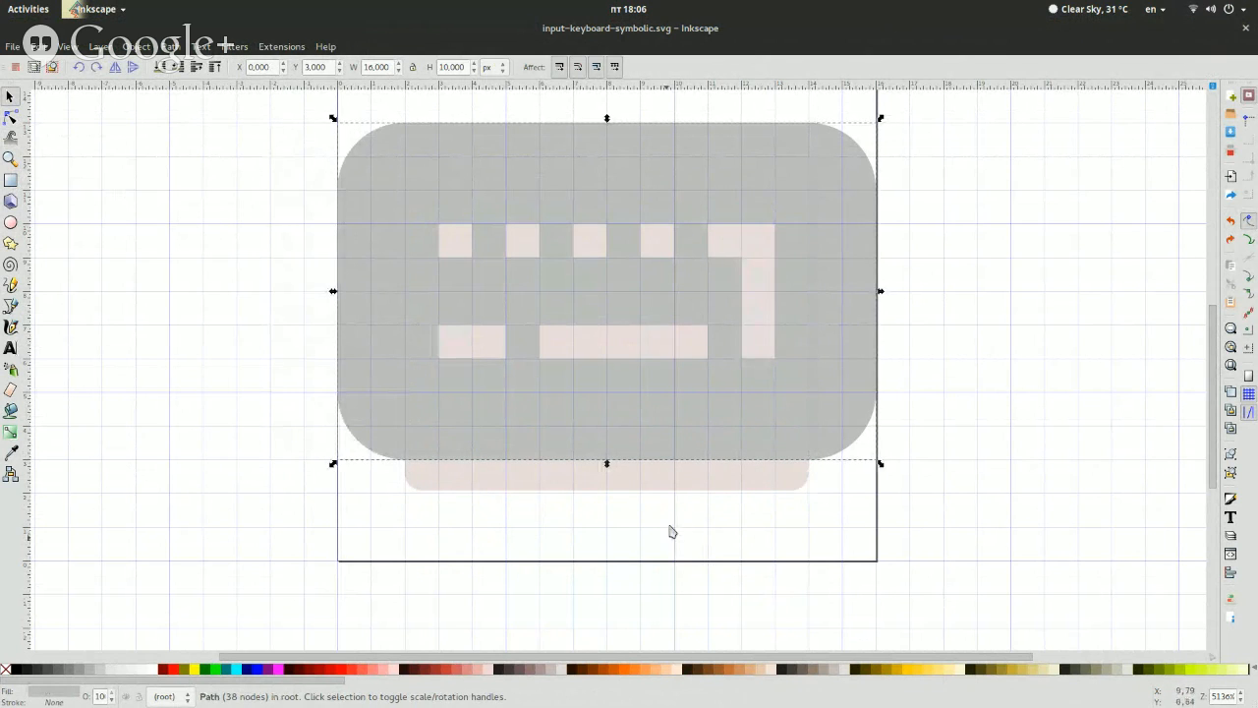
Resize the rounded rectangle behind the keyboard to 9 px high, aligning its lower edge with the grid
{"action": "left_click", "coordinate": [751, 490]}
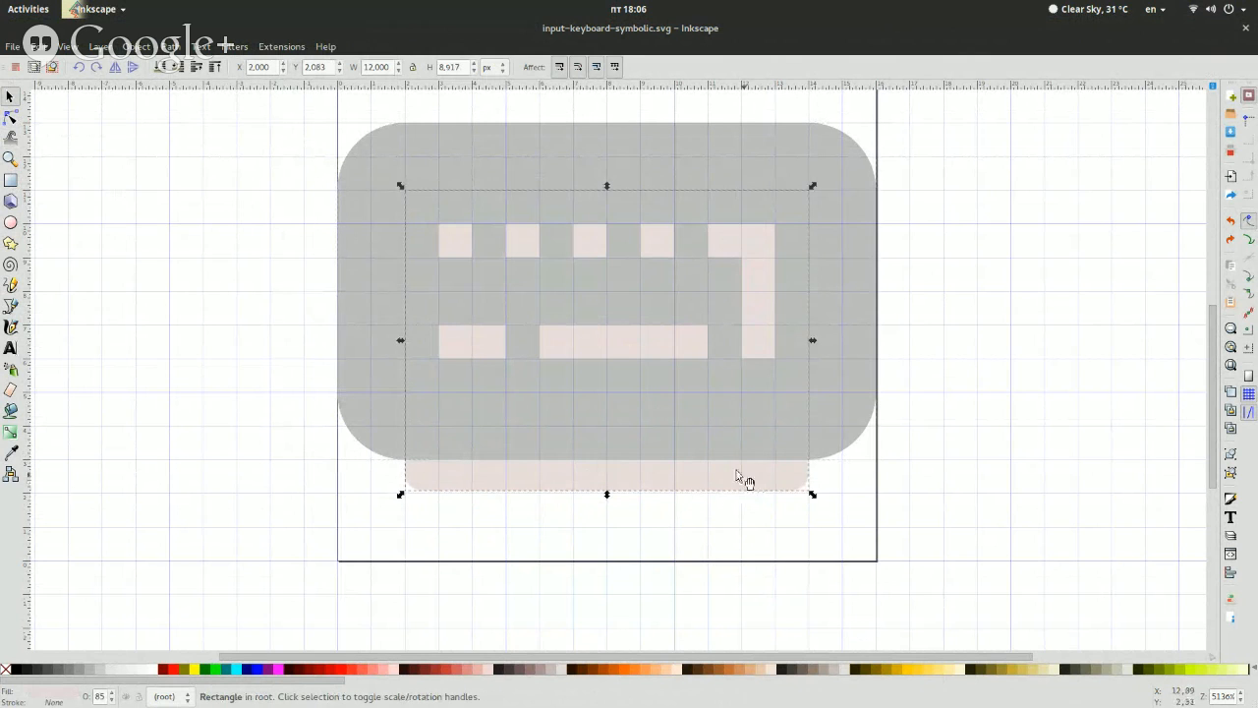
{"action": "left_click", "coordinate": [11, 180]}
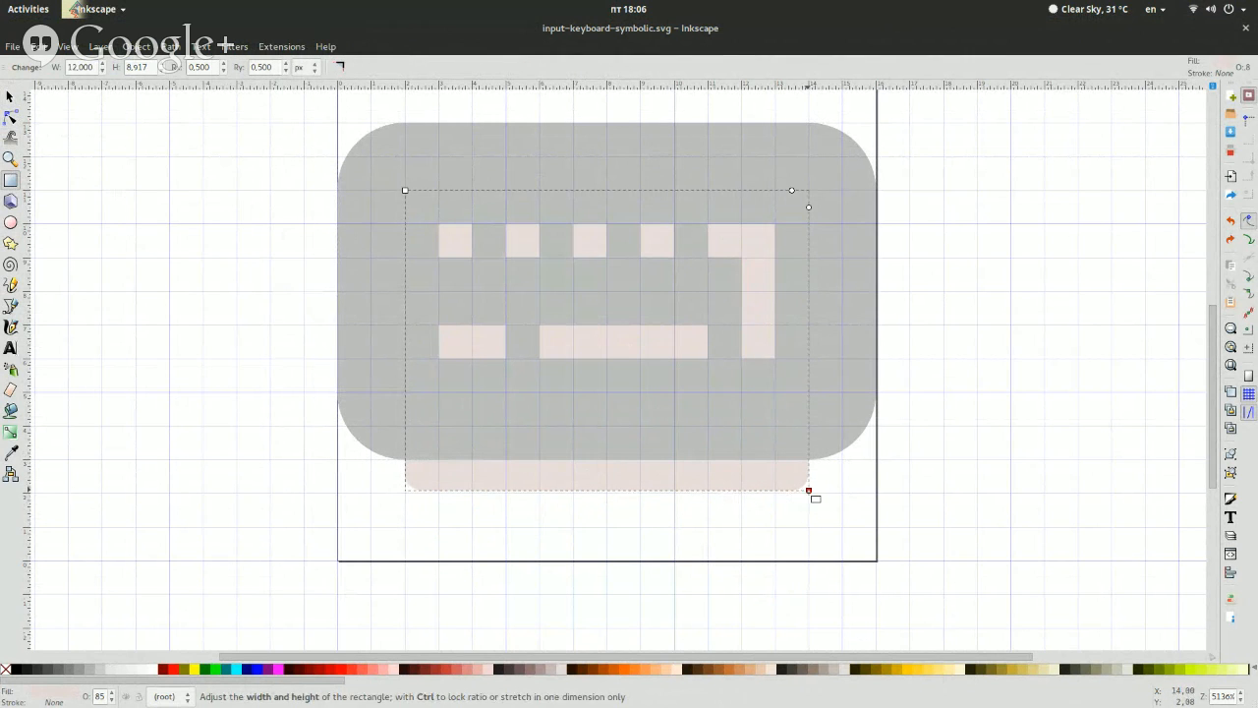
{"action": "left_click_drag", "start_coordinate": [815, 498], "coordinate": [814, 501]}
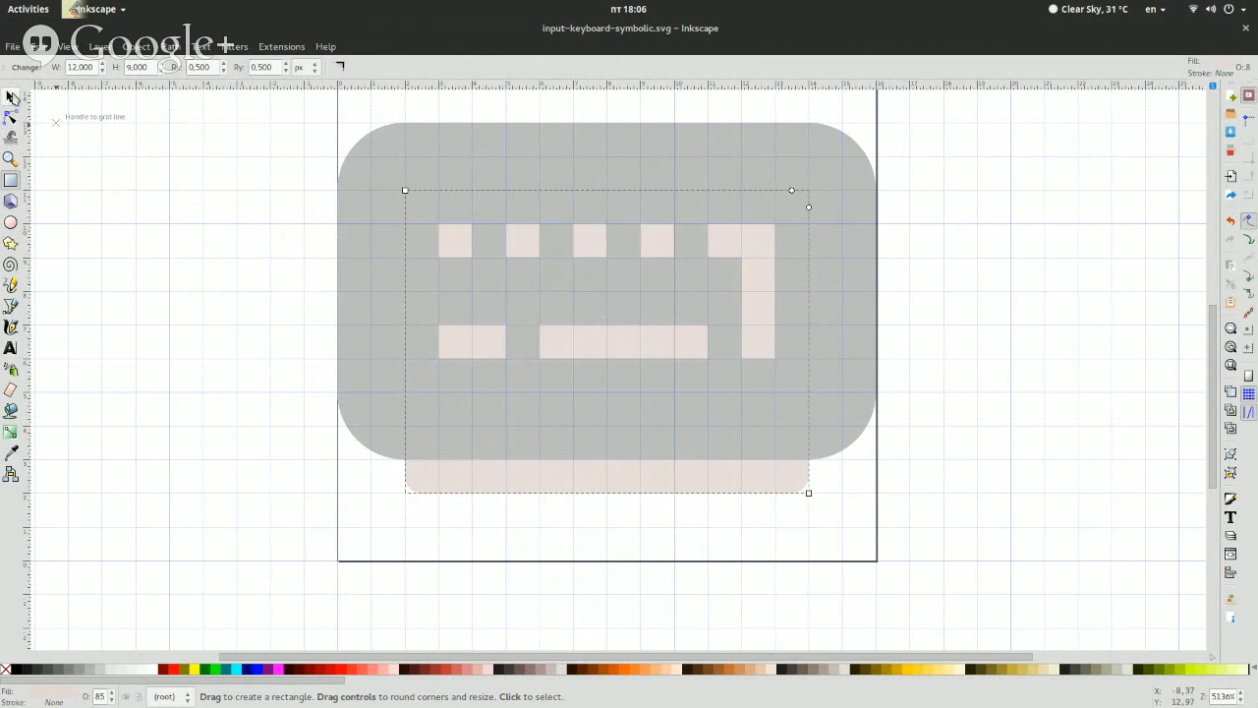
{"action": "left_click", "coordinate": [11, 96]}
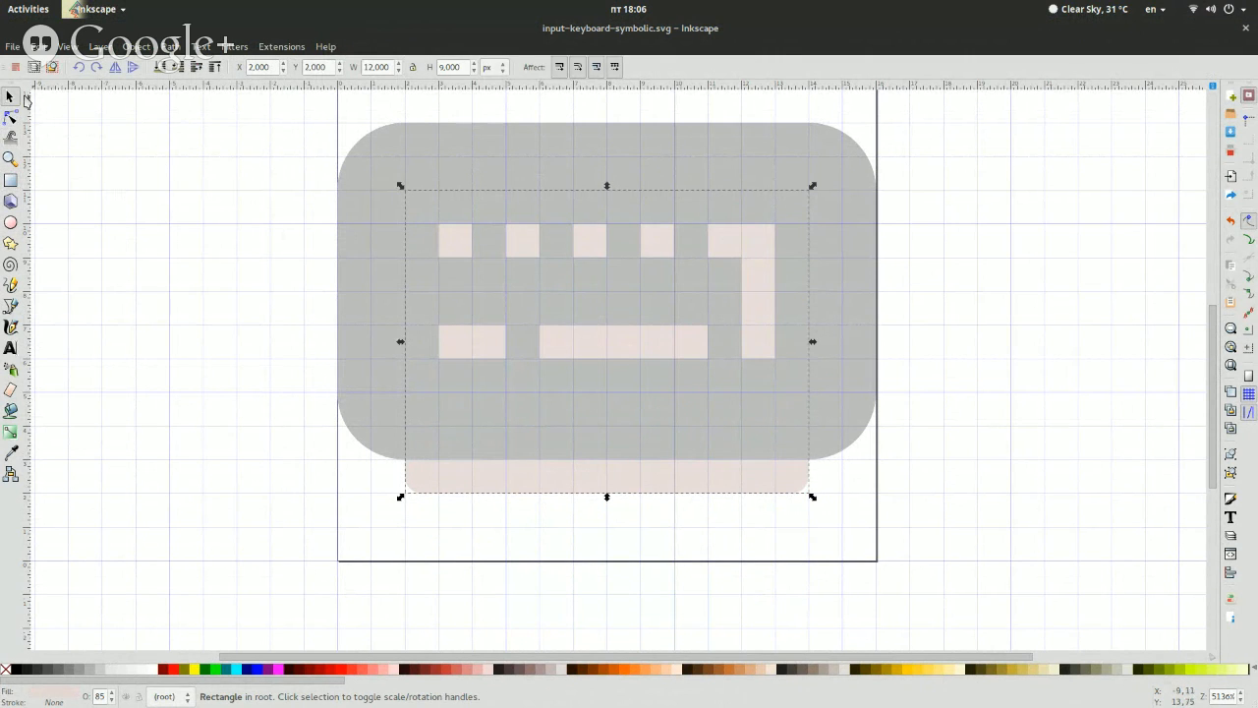
Intersect a copy of the grey keyboard path with the rounded rectangle behind it
{"action": "left_click", "coordinate": [203, 239]}
{"action": "left_click", "coordinate": [604, 162]}
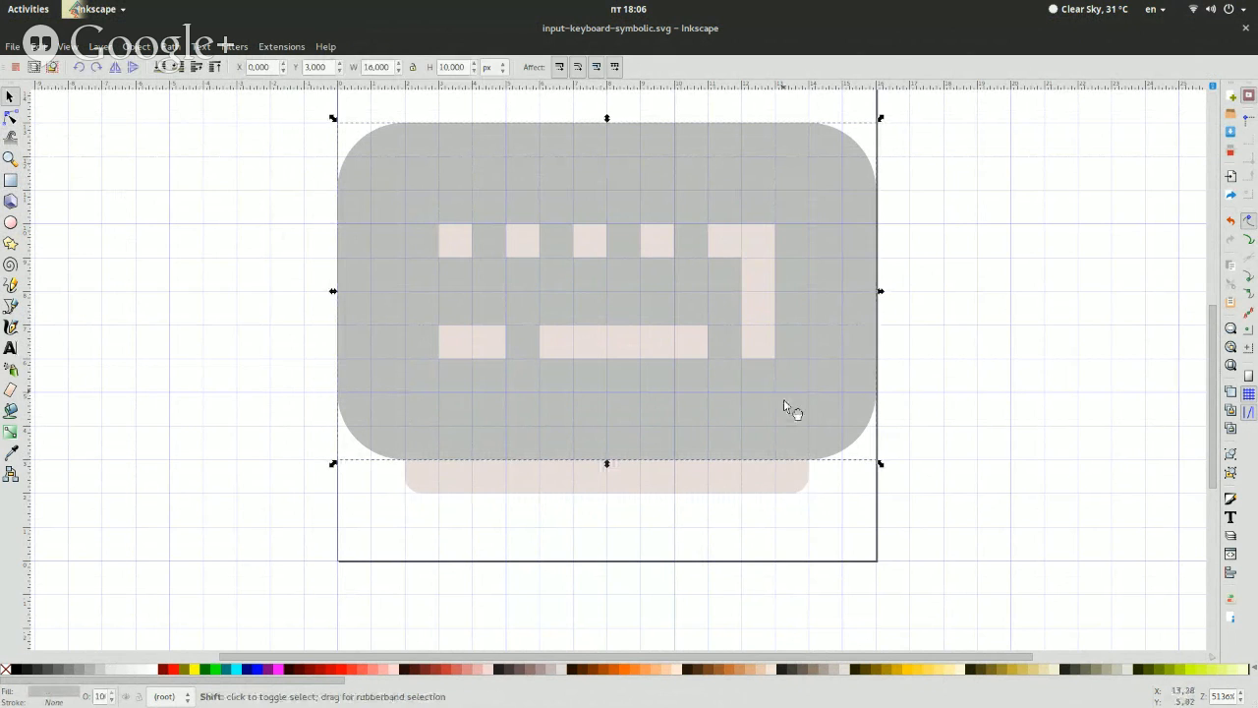
{"action": "left_click", "coordinate": [710, 487], "text": "shift"}
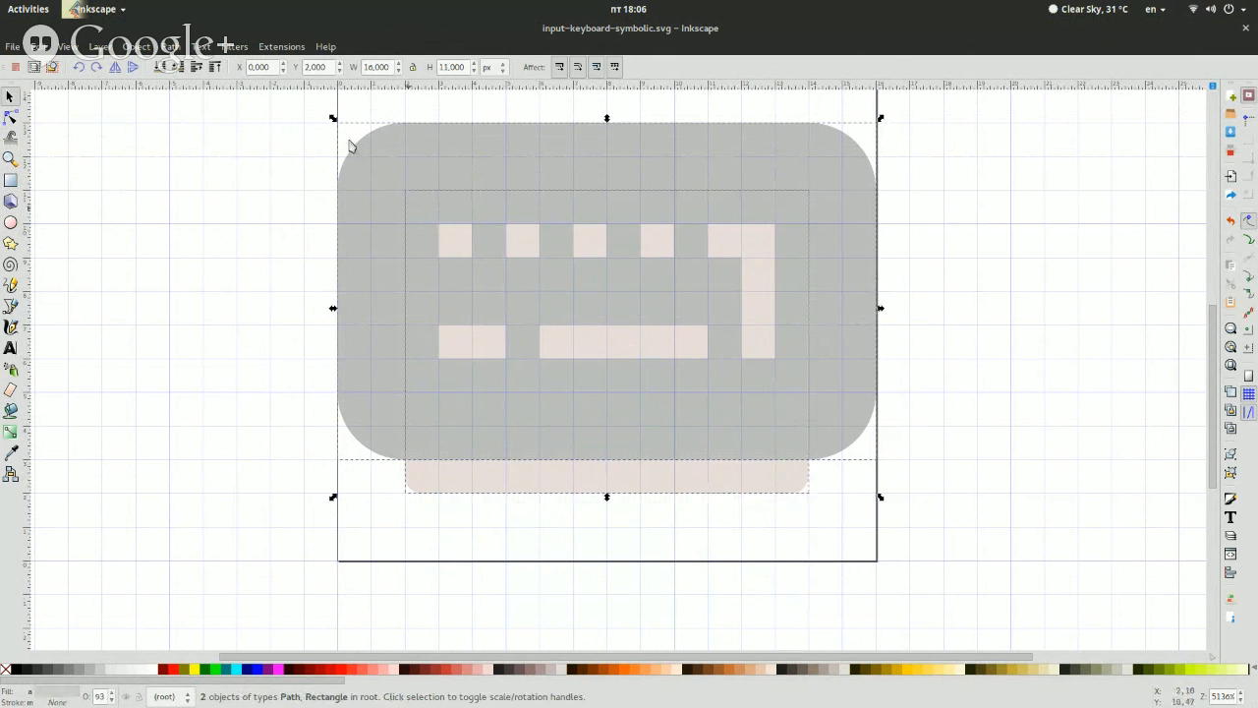
{"action": "left_click", "coordinate": [169, 46]}
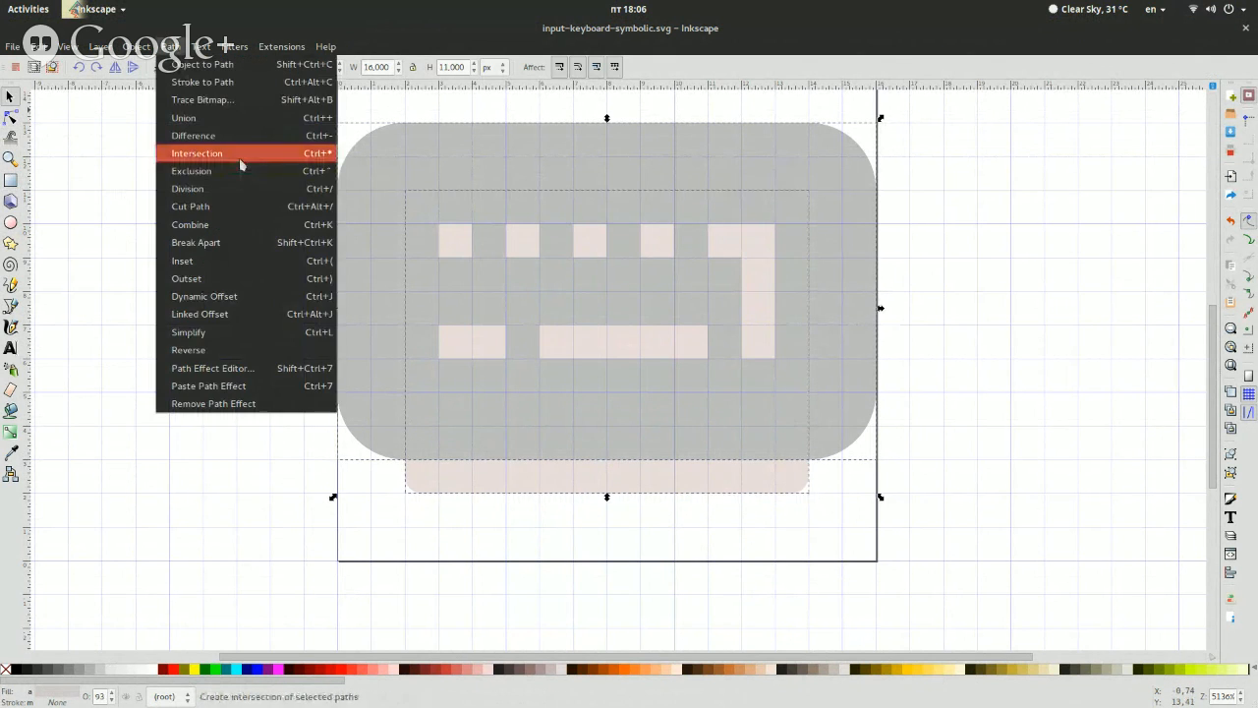
{"action": "left_click", "coordinate": [239, 158]}
Move the grey keyboard aside to inspect the intersected shape, and undo the move and the intersection
{"action": "left_click", "coordinate": [812, 301]}
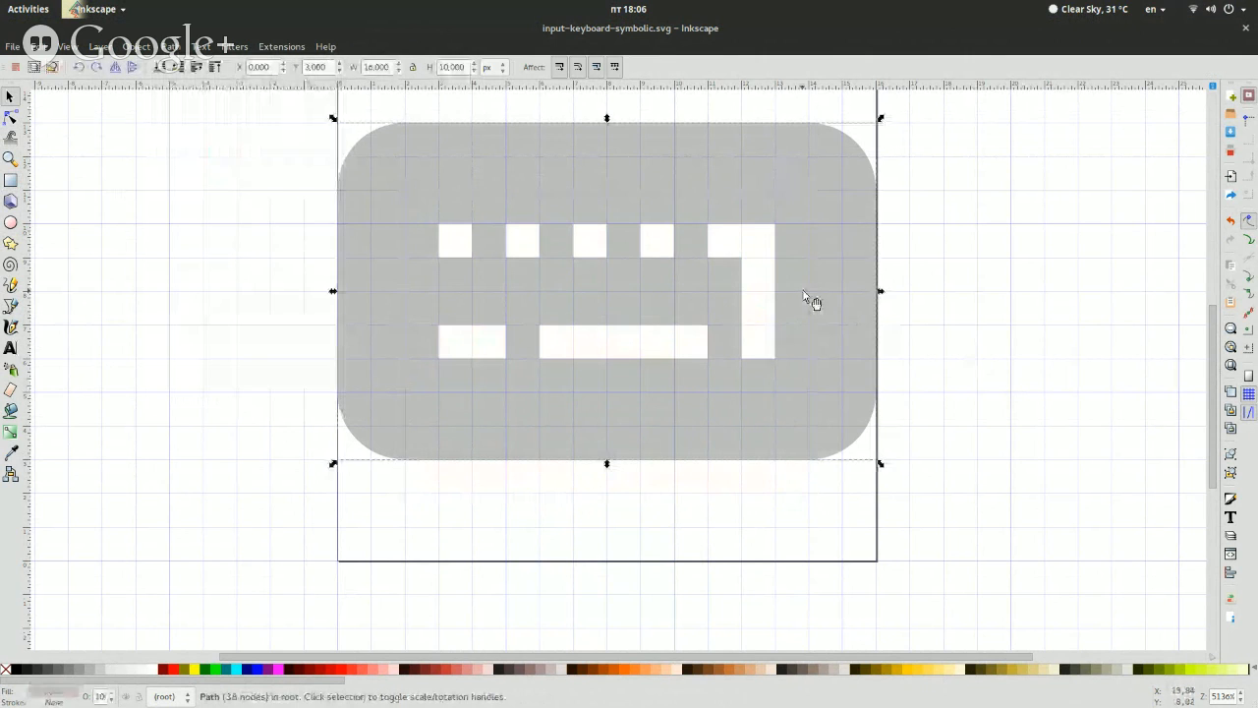
{"action": "key", "text": "Left"}
{"action": "key", "text": "Left"}
{"action": "key", "text": "Left"}
{"action": "key", "text": "Left"}
{"action": "key", "text": "Left"}
{"action": "key", "text": "Left"}
{"action": "key", "text": "Left"}
{"action": "key", "text": "Left"}
{"action": "key", "text": "Left"}
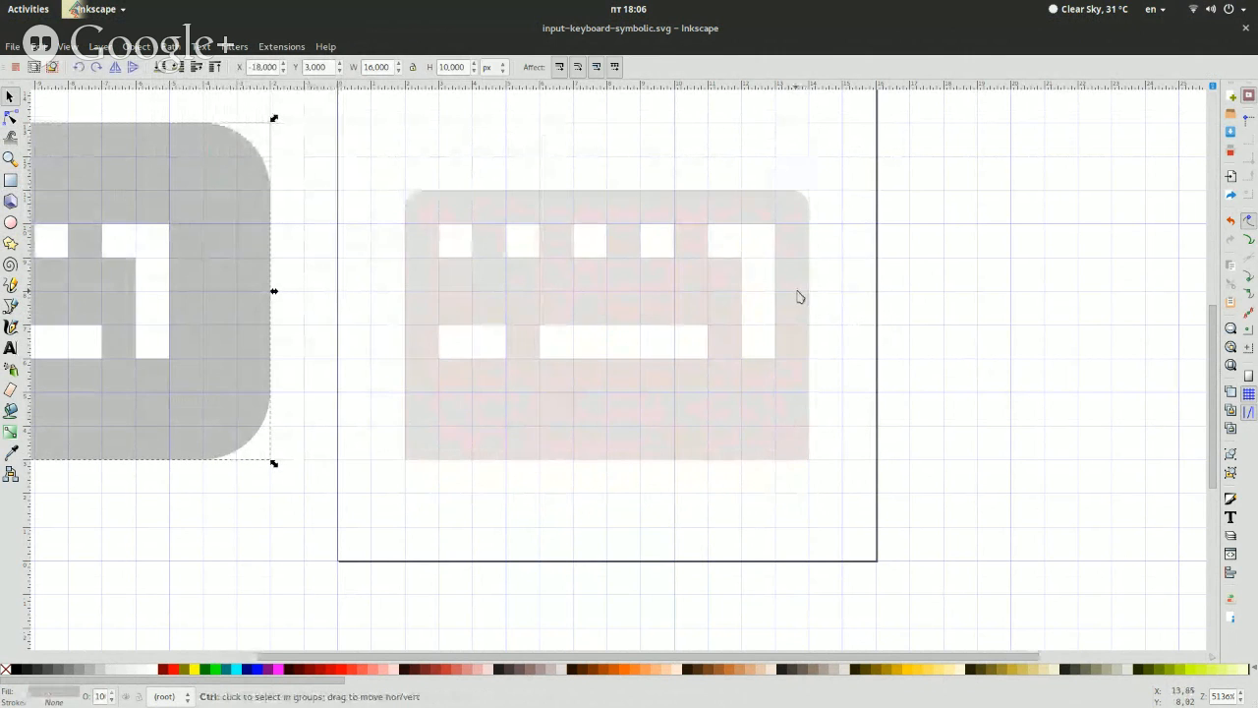
{"action": "key", "text": "ctrl+z"}
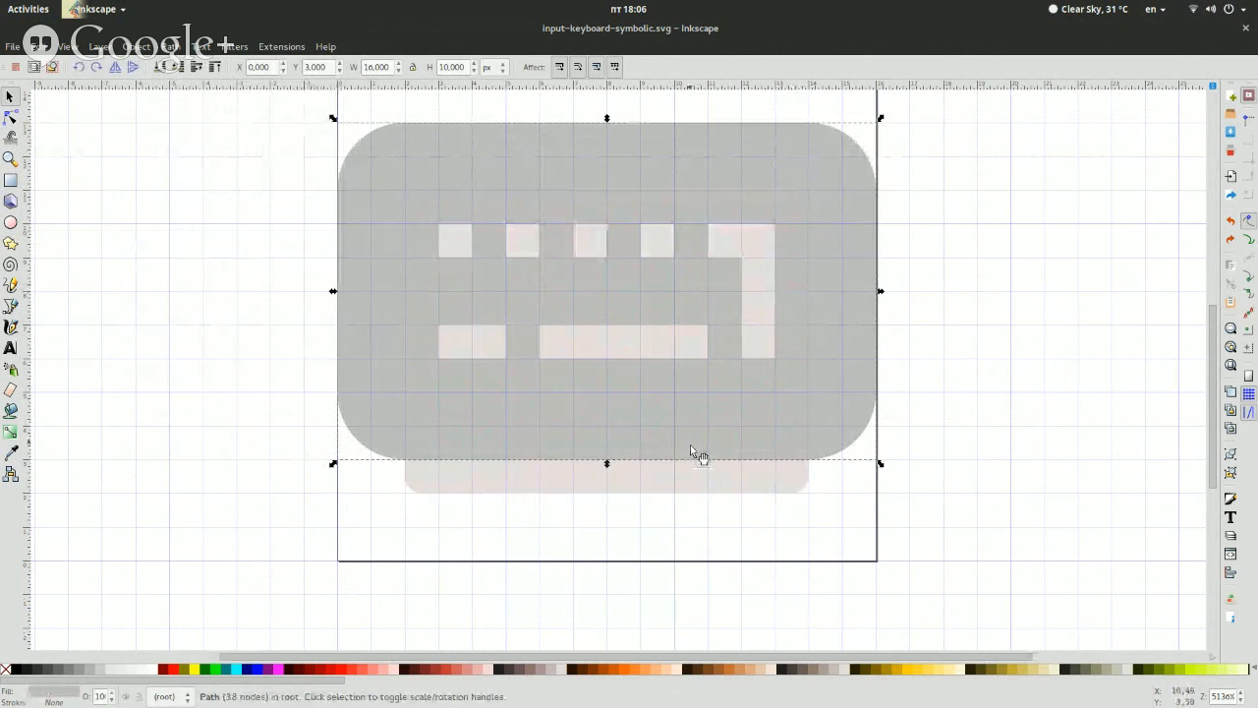
{"action": "left_click", "coordinate": [718, 485]}
{"action": "left_click", "coordinate": [858, 393], "text": "shift"}
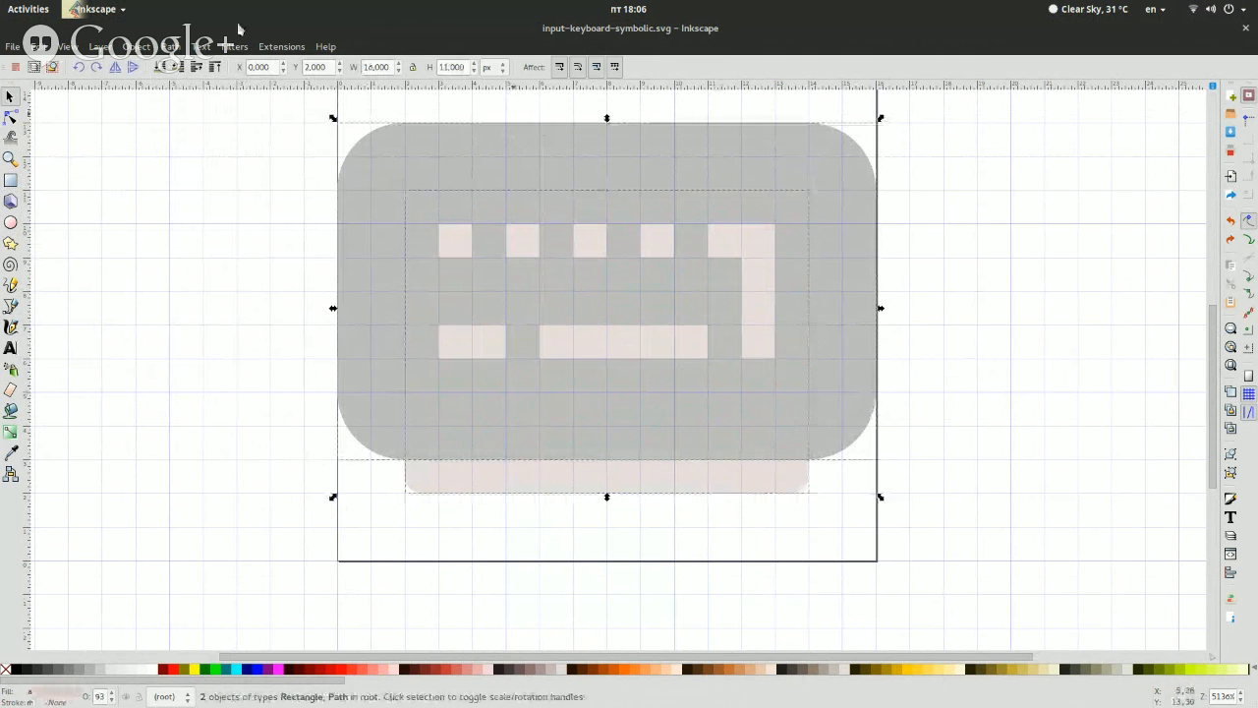
{"action": "left_click", "coordinate": [178, 47]}
{"action": "left_click", "coordinate": [690, 395]}
{"action": "left_click_drag", "start_coordinate": [692, 395], "coordinate": [758, 436]}
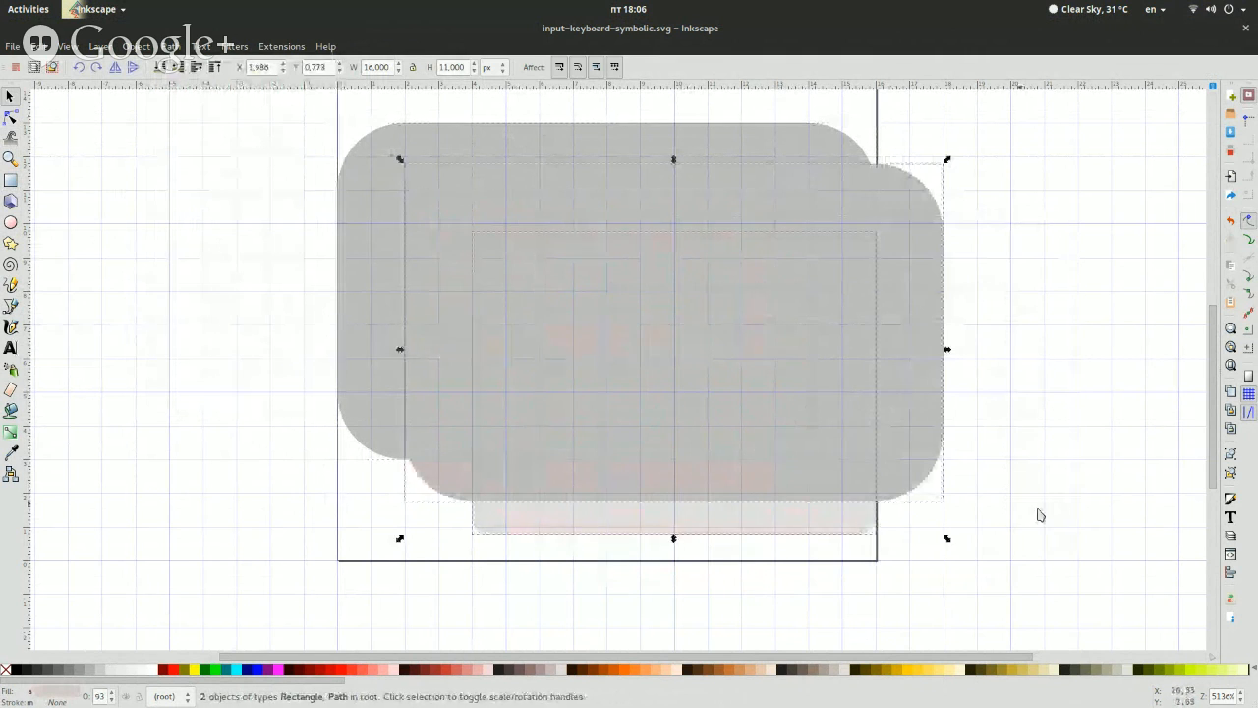
{"action": "key", "text": "ctrl+z"}
{"action": "left_click", "coordinate": [871, 495]}
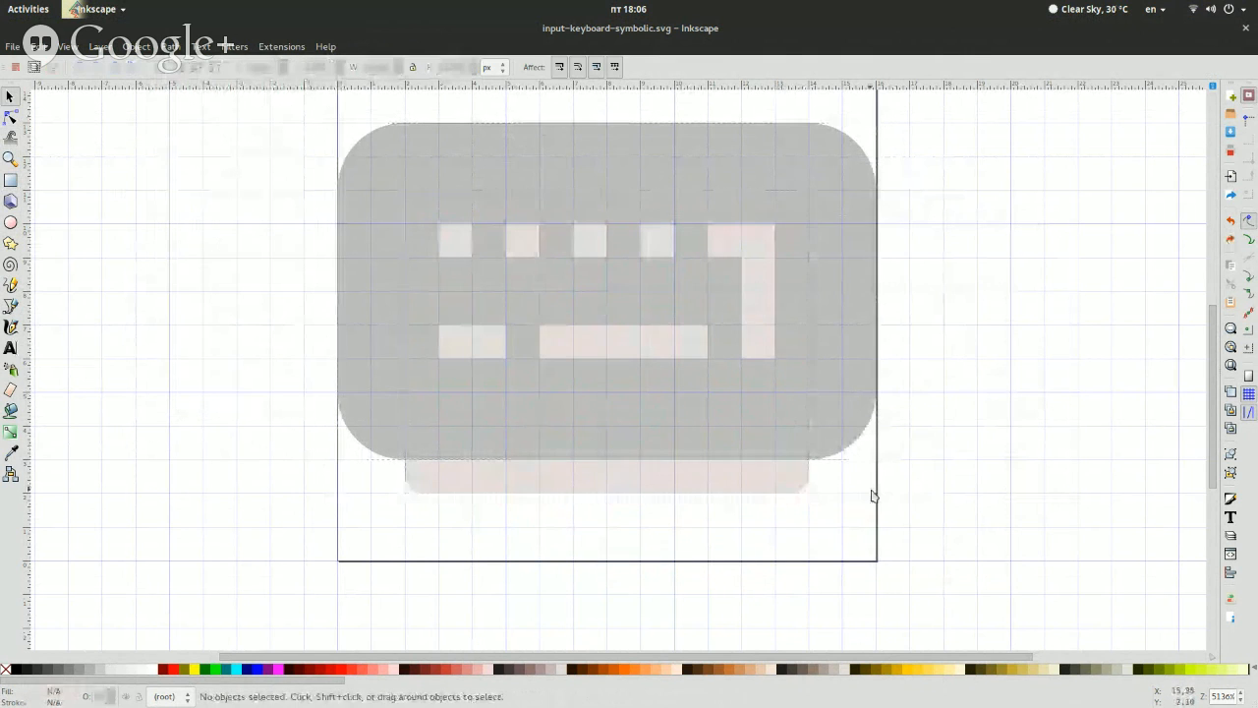
Raise the rounded rectangle above the keyboard and intersect it with a copy of the keyboard path
{"action": "left_click", "coordinate": [712, 484]}
{"action": "left_click", "coordinate": [212, 67]}
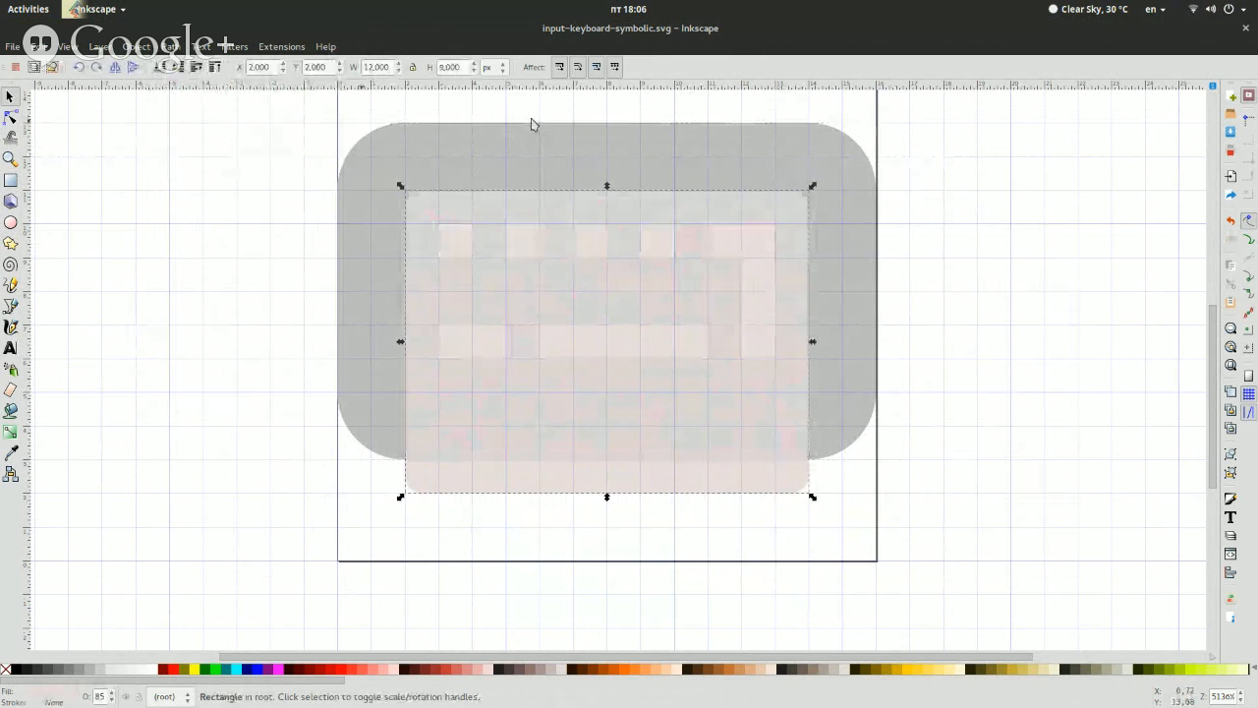
{"action": "left_click", "coordinate": [587, 150], "text": "shift"}
{"action": "left_click", "coordinate": [169, 46]}
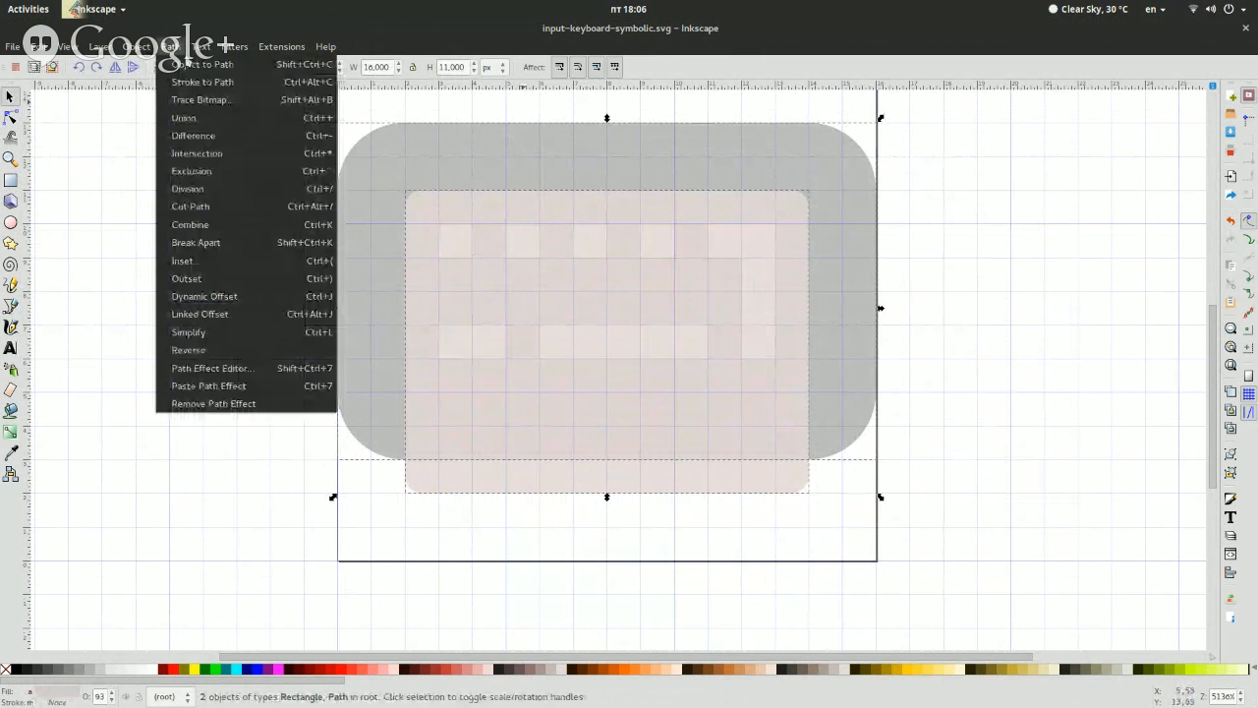
{"action": "left_click", "coordinate": [206, 157]}
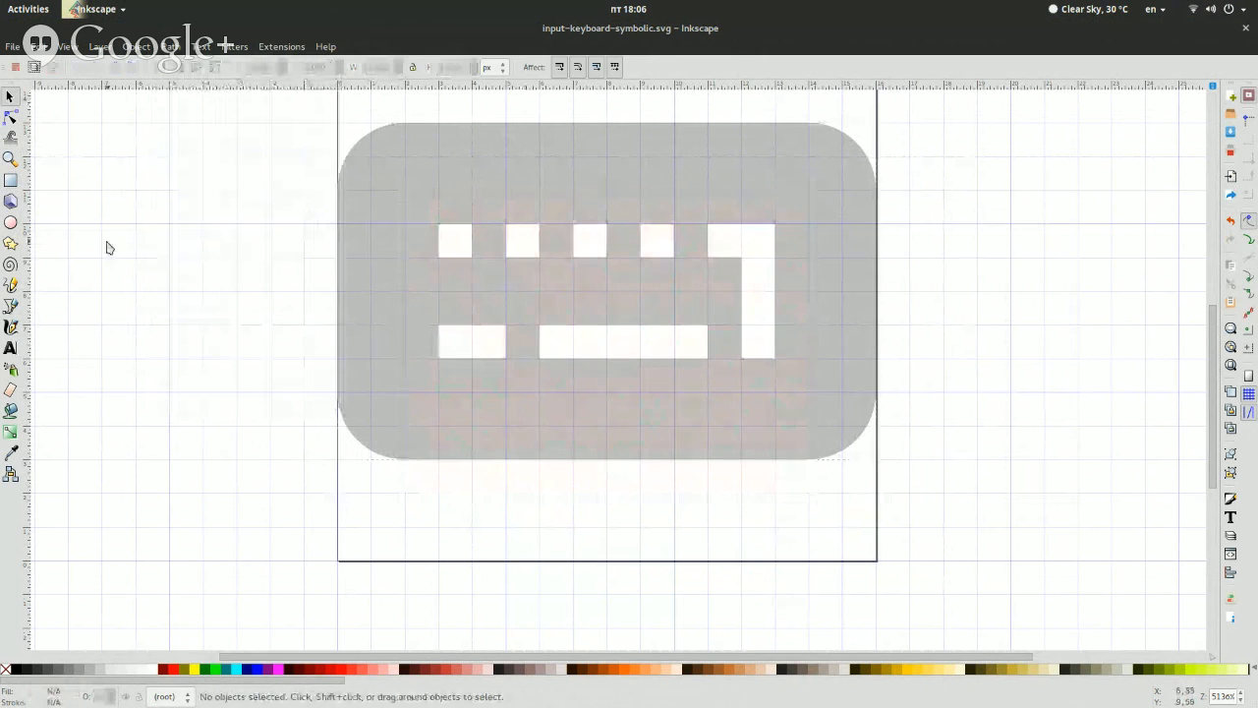
Move the intersected shape aside for comparison with the keyboard, and undo the move and the intersection
{"action": "left_click", "coordinate": [587, 236]}
{"action": "key", "text": "Left"}
{"action": "key", "text": "Left"}
{"action": "key", "text": "Left"}
{"action": "key", "text": "Left"}
{"action": "key", "text": "Left"}
{"action": "key", "text": "Left"}
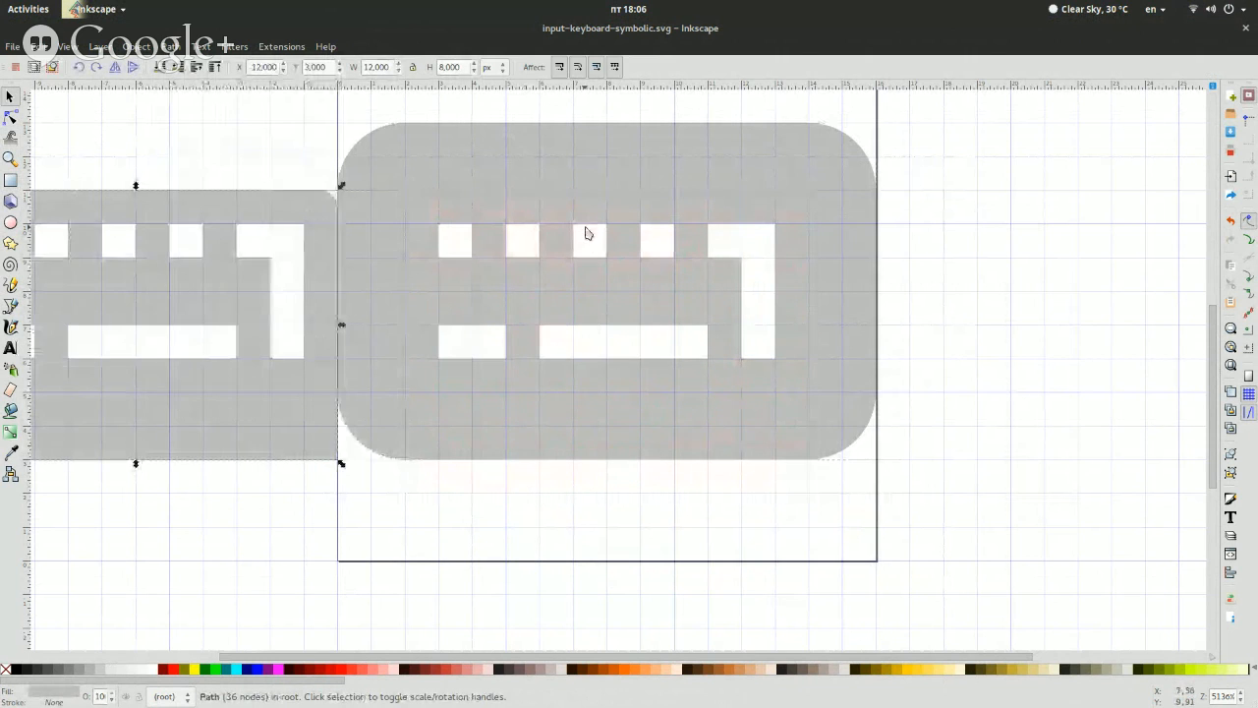
{"action": "key", "text": "ctrl+z"}
{"action": "key", "text": "ctrl+z"}
Subtract the rounded rectangle on top from a copy of the grey keyboard path using Difference
{"action": "left_click", "coordinate": [716, 267]}
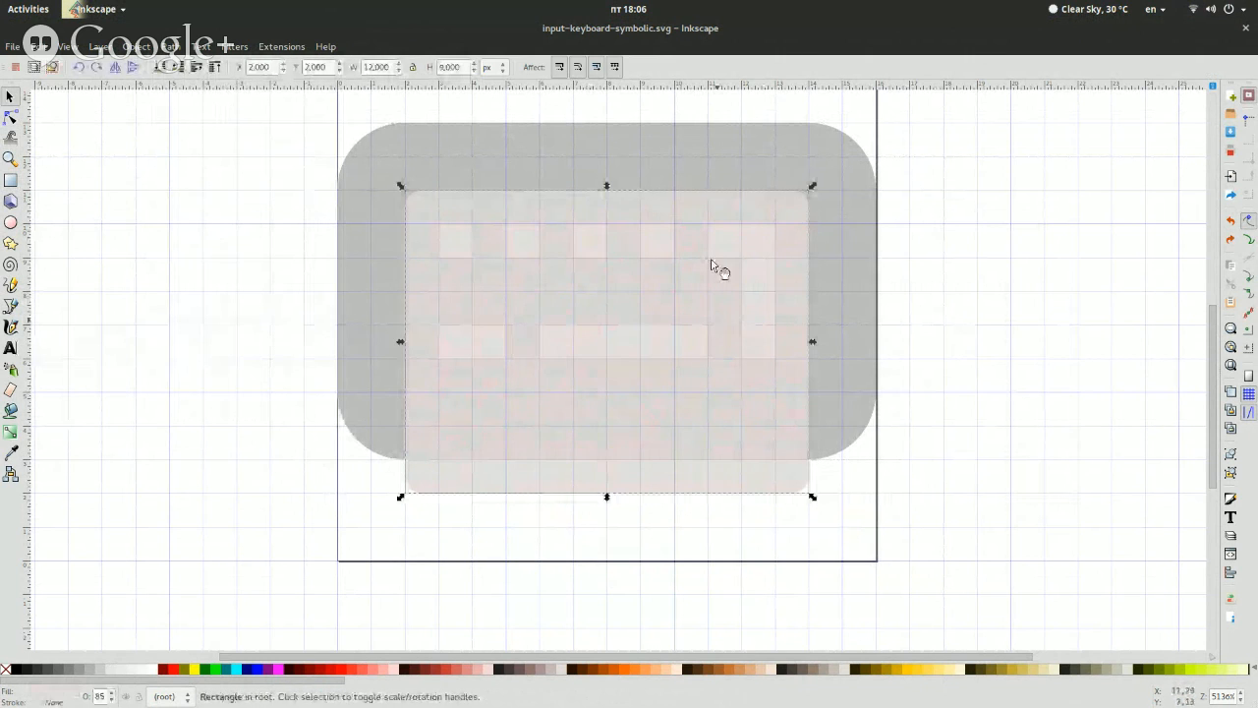
{"action": "left_click", "coordinate": [684, 164], "text": "shift"}
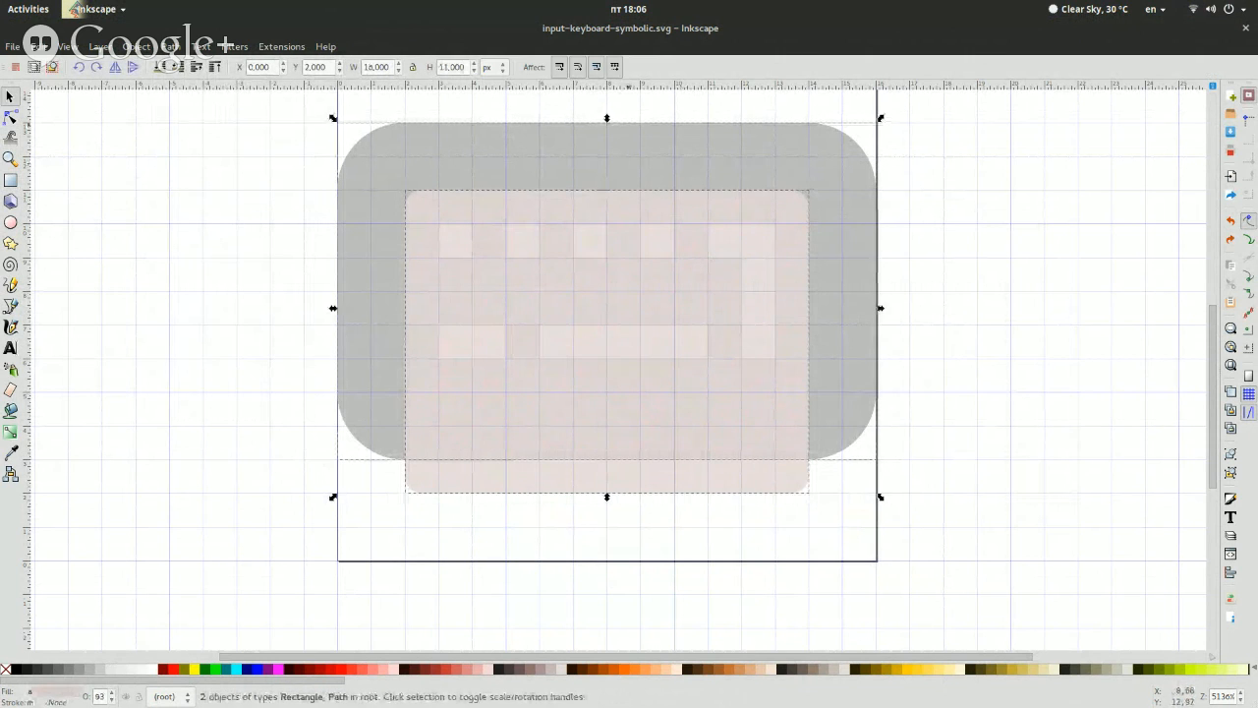
{"action": "left_click", "coordinate": [171, 46]}
{"action": "left_click", "coordinate": [222, 140]}
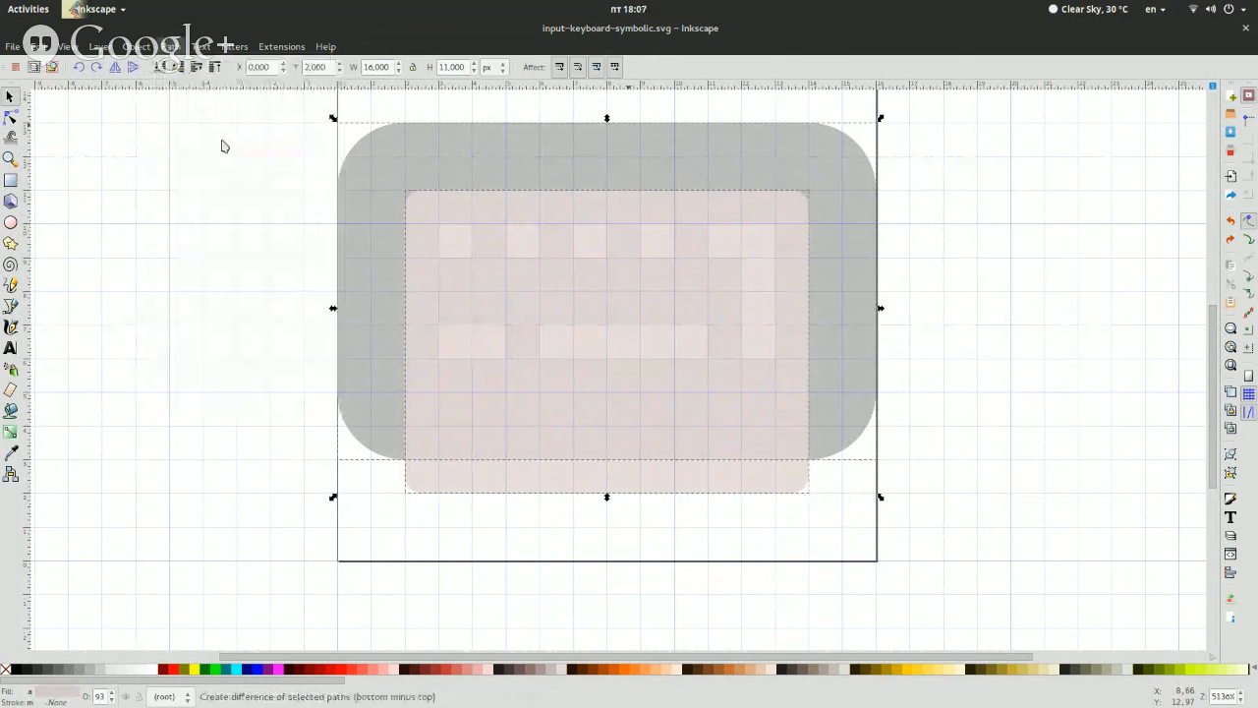
{"action": "left_click", "coordinate": [174, 167]}
Move the cut keyboard outline aside to inspect it, and undo the move and the difference
{"action": "left_click", "coordinate": [584, 160]}
{"action": "key", "text": "Left"}
{"action": "key", "text": "Left"}
{"action": "key", "text": "Left"}
{"action": "key", "text": "Left"}
{"action": "key", "text": "Left"}
{"action": "key", "text": "Left"}
{"action": "key", "text": "Left"}
{"action": "key", "text": "Left"}
{"action": "key", "text": "Left"}
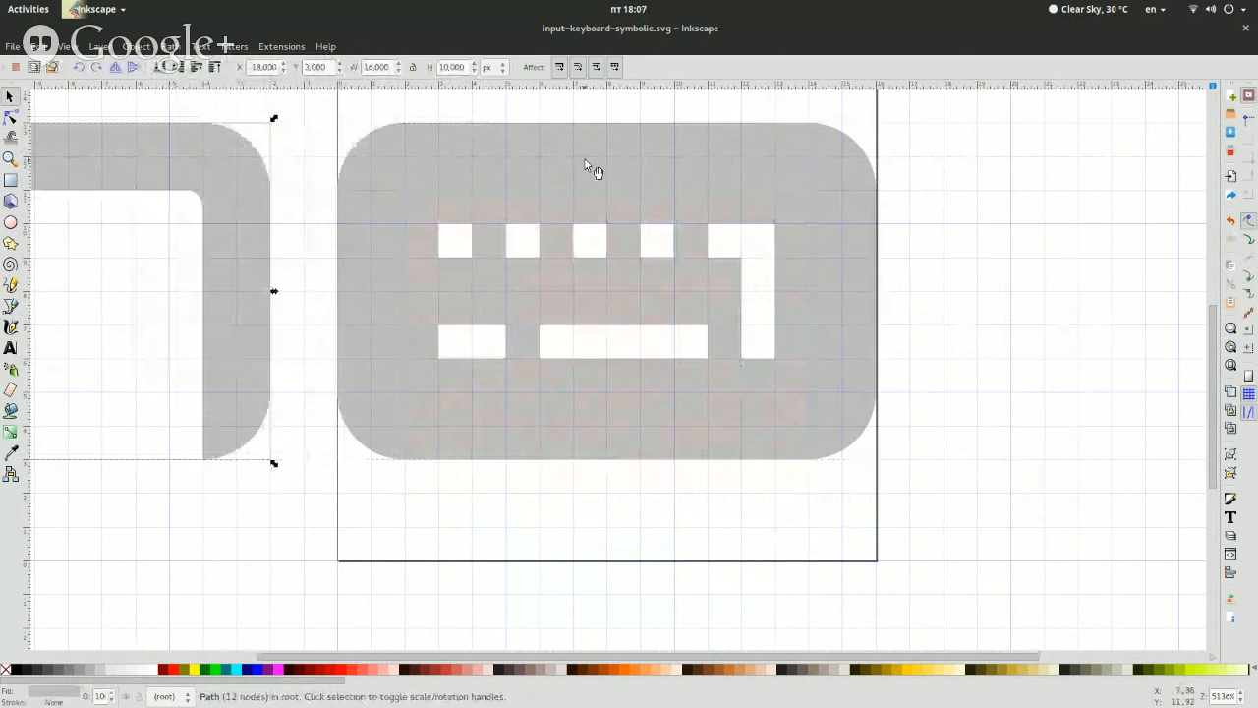
{"action": "key", "text": "Left"}
{"action": "key", "text": "Left"}
{"action": "key", "text": "ctrl+z"}
{"action": "key", "text": "ctrl+z"}
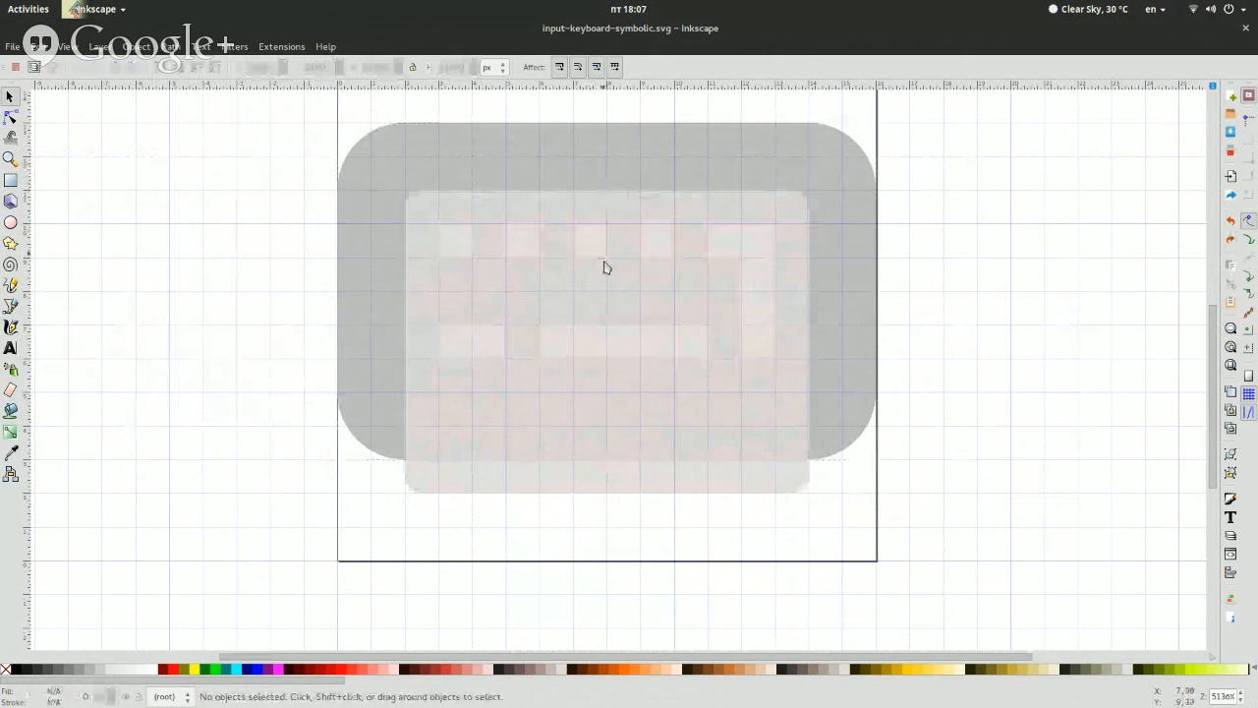
Lower the rounded rectangle behind the keyboard and subtract a copy of the keyboard path from it using Difference
{"action": "left_click", "coordinate": [605, 266]}
{"action": "left_click", "coordinate": [156, 69]}
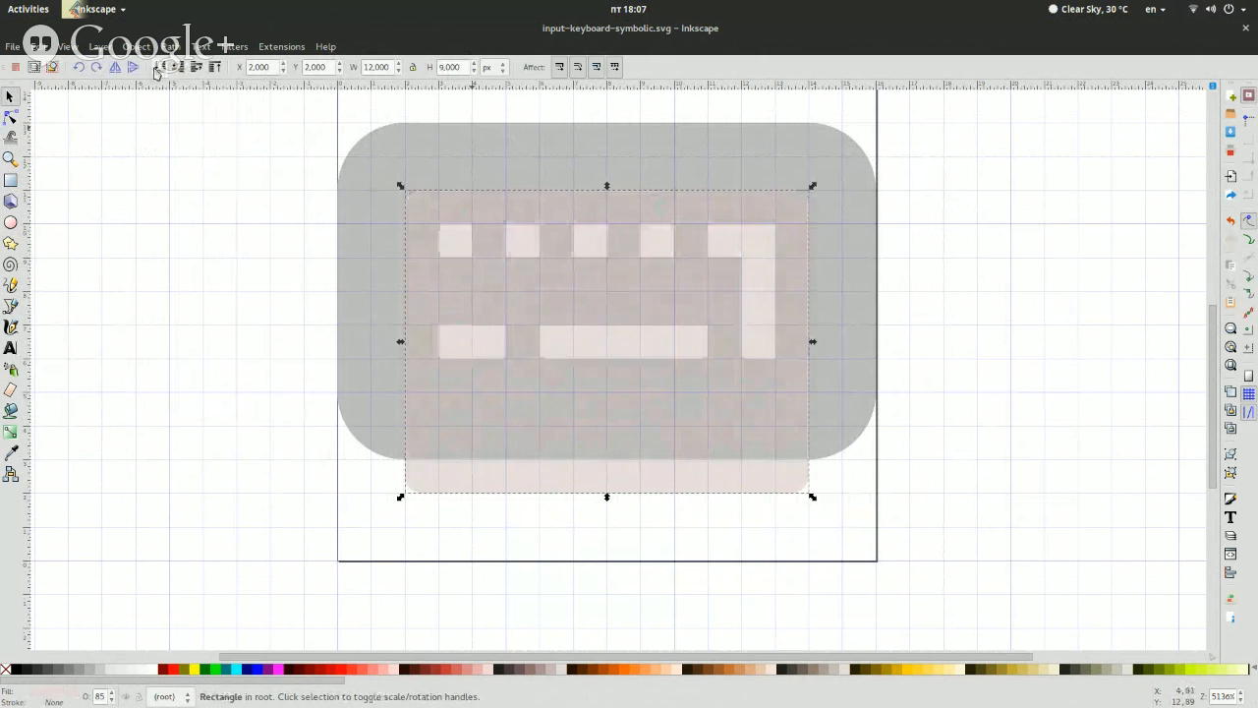
{"action": "left_click", "coordinate": [492, 191], "text": "shift"}
{"action": "left_click", "coordinate": [171, 46]}
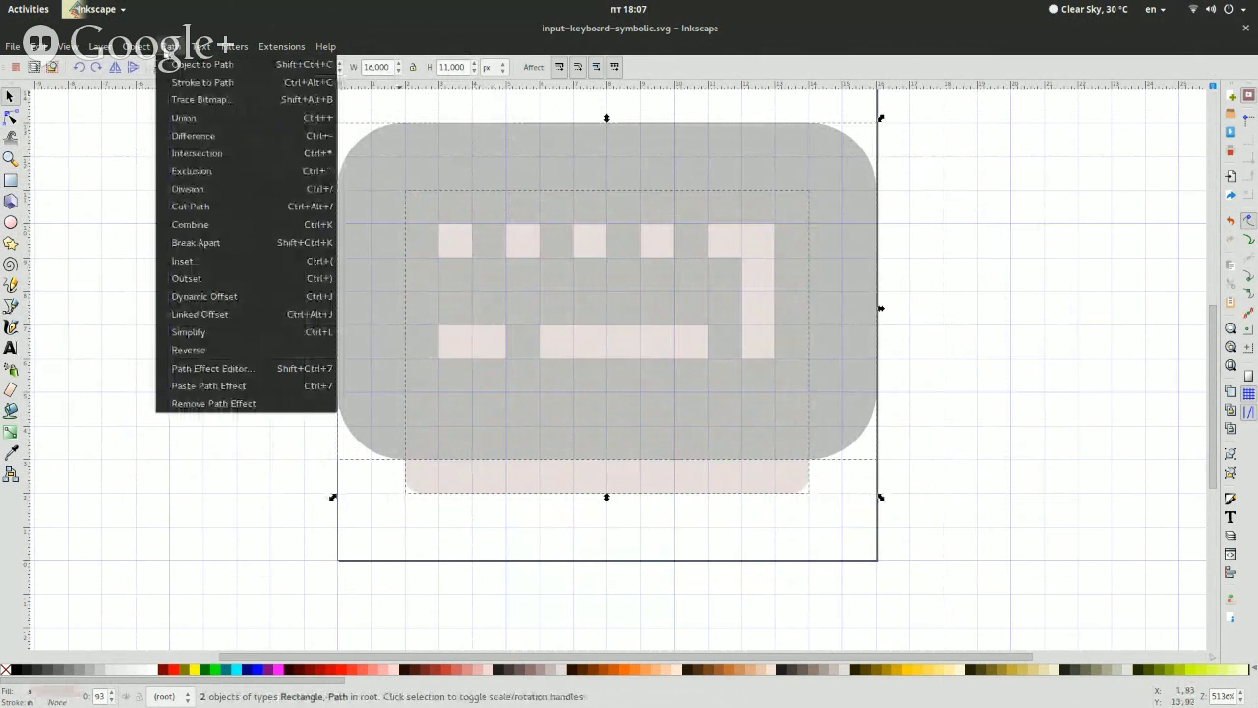
{"action": "left_click", "coordinate": [194, 136]}
{"action": "left_click", "coordinate": [204, 186]}
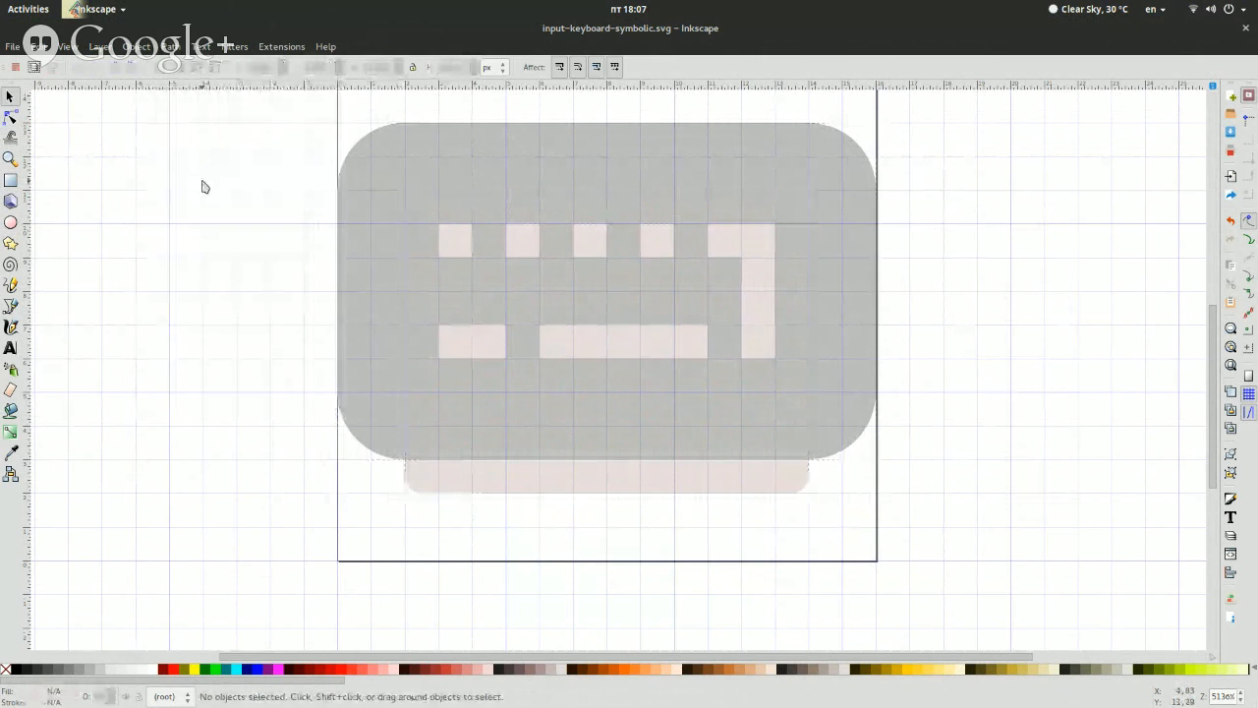
Move the subtracted shape out beside the keyboard to inspect it, and return it to its original place
{"action": "left_click", "coordinate": [694, 498]}
{"action": "key", "text": "Left"}
{"action": "key", "text": "Left"}
{"action": "key", "text": "Left"}
{"action": "key", "text": "Left"}
{"action": "key", "text": "Left"}
{"action": "key", "text": "Left"}
{"action": "key", "text": "Left"}
{"action": "key", "text": "Left"}
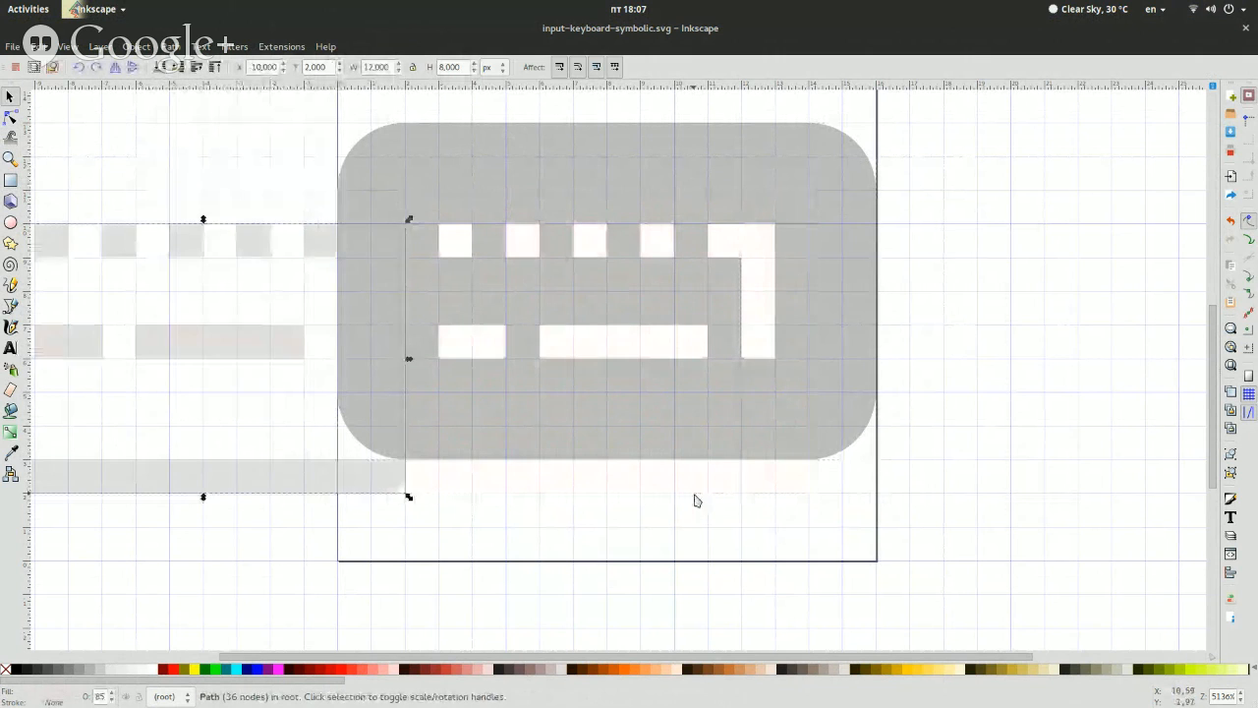
{"action": "mouse_move", "coordinate": [698, 655]}
{"action": "left_mouse_down"}
{"action": "mouse_move", "coordinate": [505, 678]}
{"action": "mouse_move", "coordinate": [498, 656]}
{"action": "left_mouse_up"}
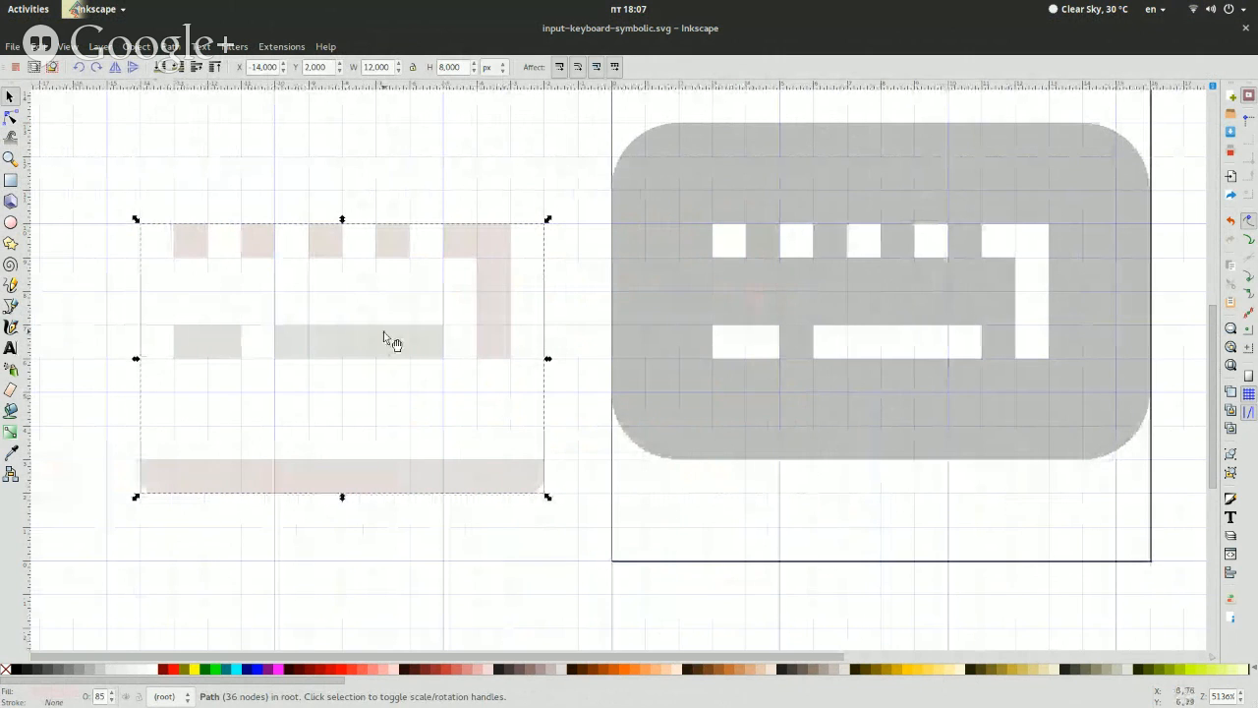
{"action": "key", "text": "Right"}
{"action": "key", "text": "Right"}
{"action": "key", "text": "Right"}
{"action": "key", "text": "Right"}
{"action": "key", "text": "Right"}
{"action": "key", "text": "Right"}
{"action": "key", "text": "Right"}
{"action": "key", "text": "Right"}
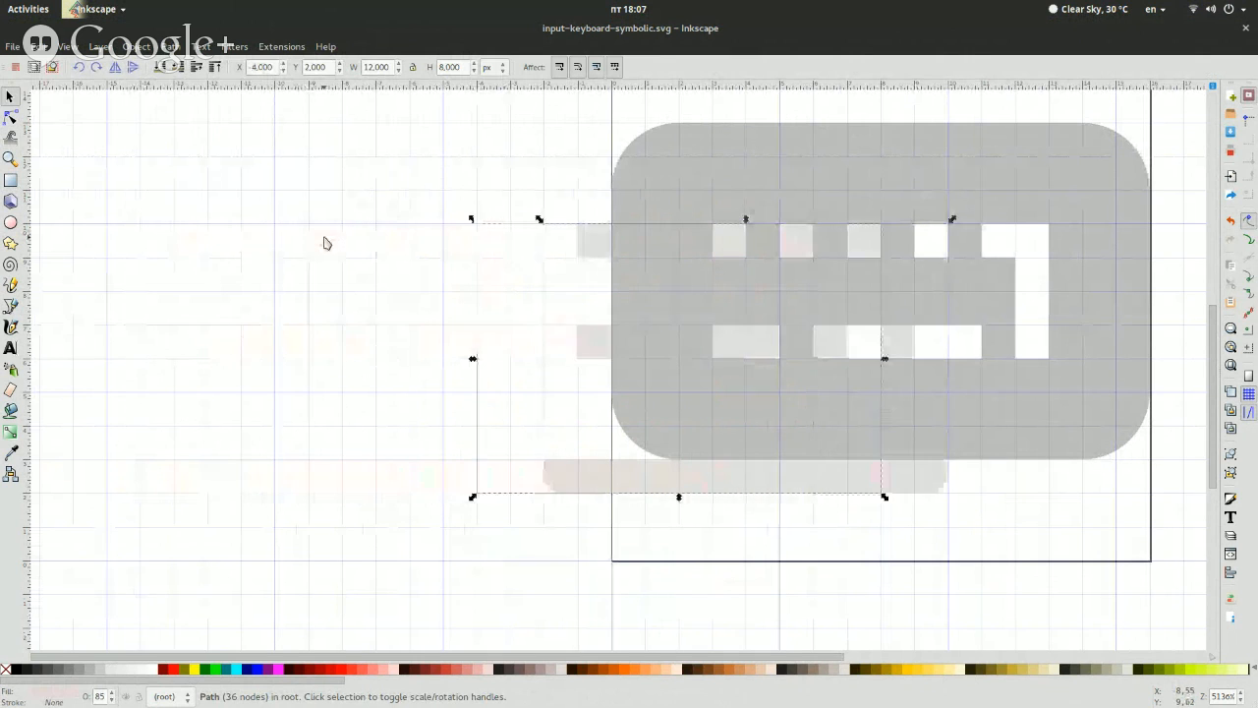
{"action": "key", "text": "Escape"}
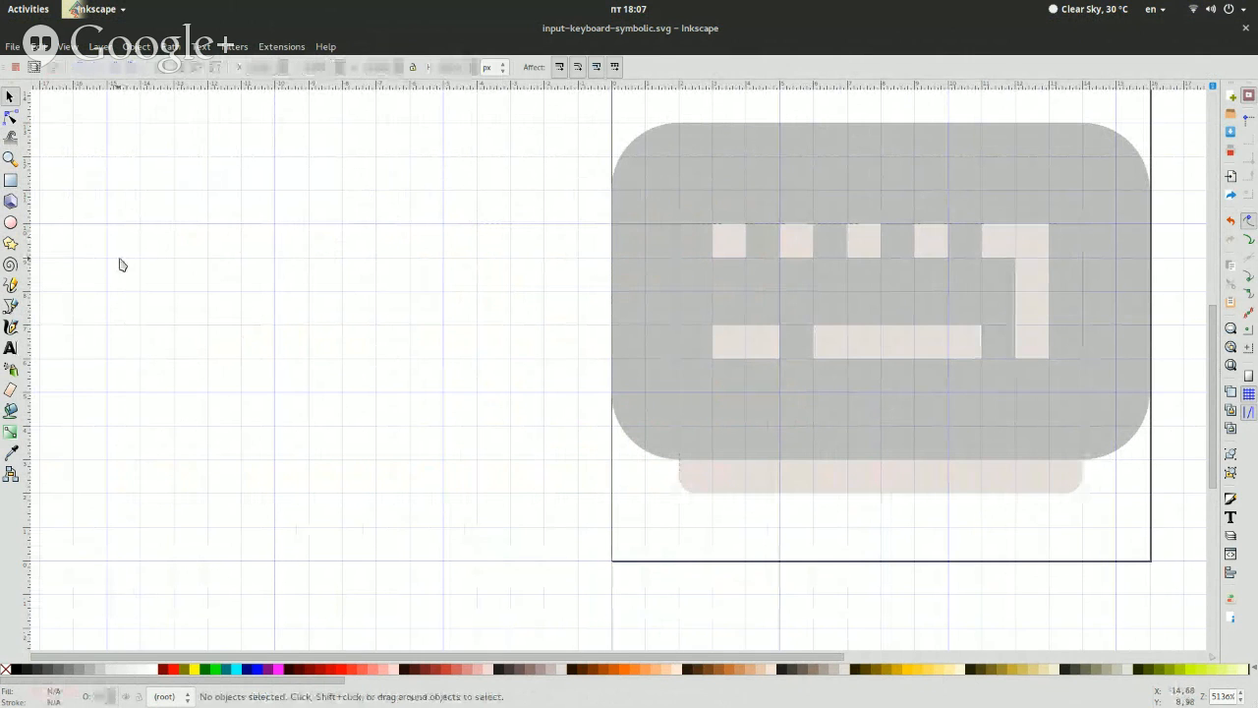
{"action": "left_click_drag", "start_coordinate": [585, 656], "coordinate": [650, 655]}
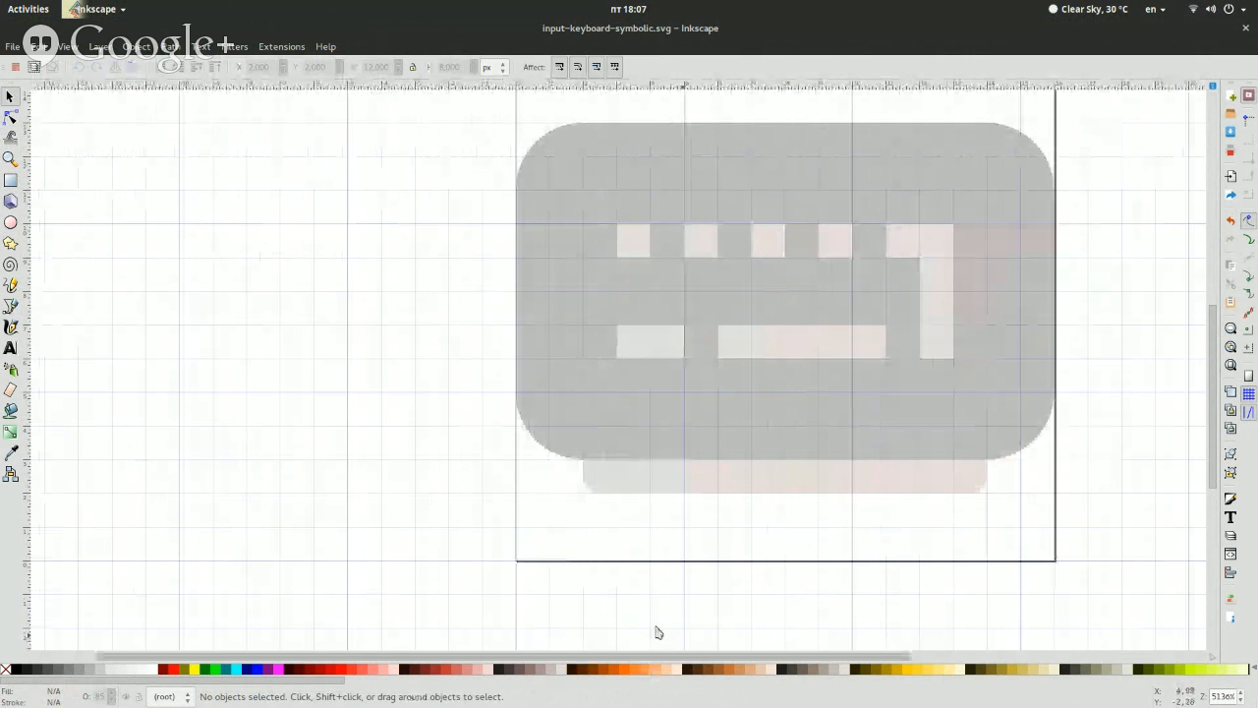
Delete the nodes of the strip below the keyboard from the subtracted path, leaving only the key shapes
{"action": "left_click", "coordinate": [11, 116]}
{"action": "left_click", "coordinate": [581, 393]}
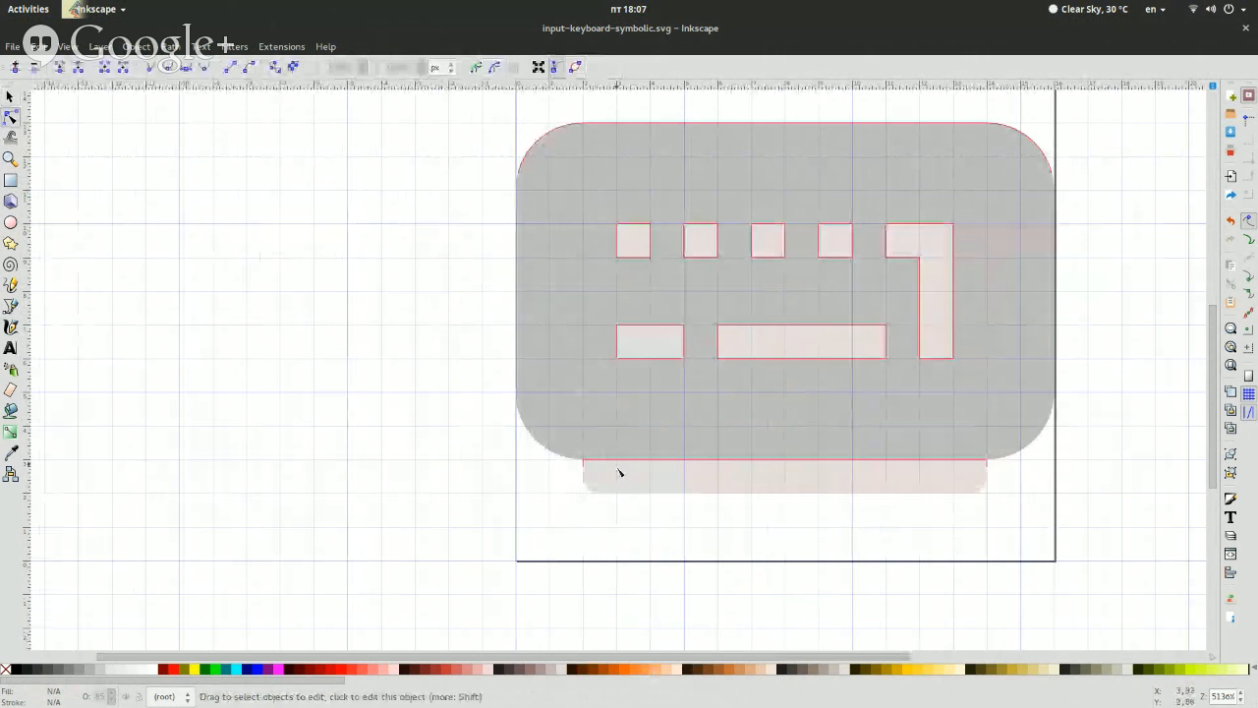
{"action": "left_click_drag", "start_coordinate": [546, 516], "coordinate": [1044, 482]}
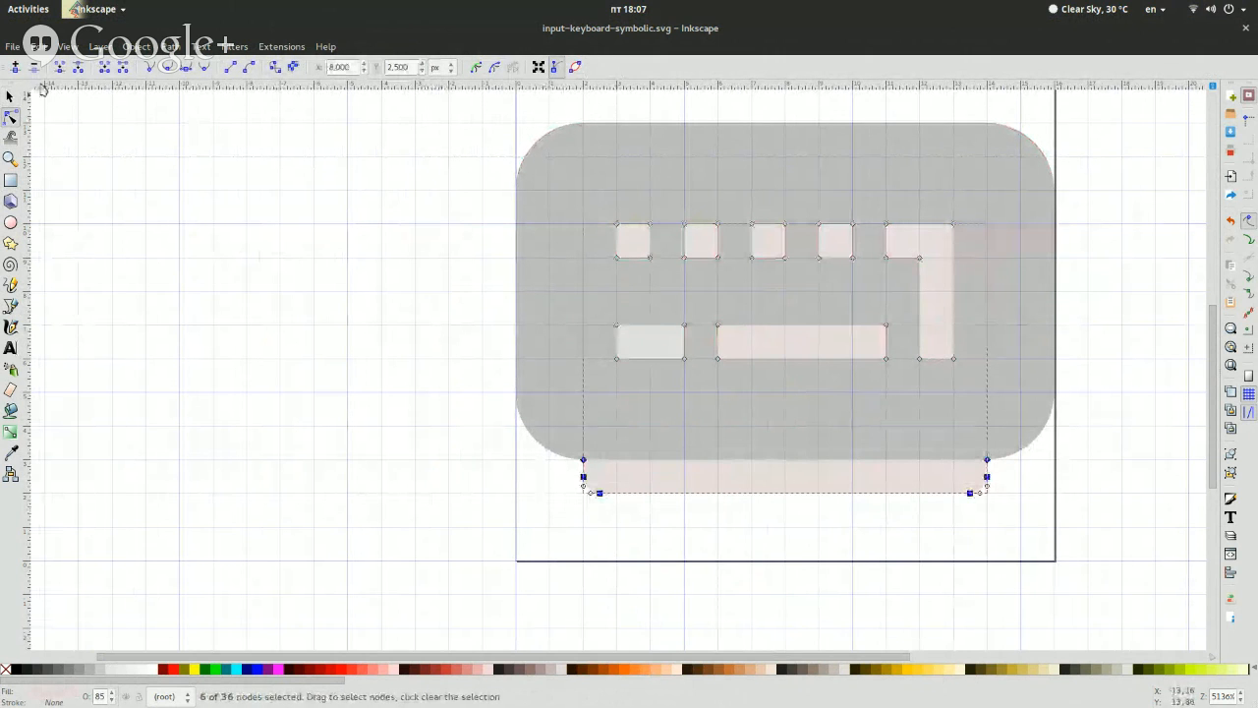
{"action": "key", "text": "Delete"}
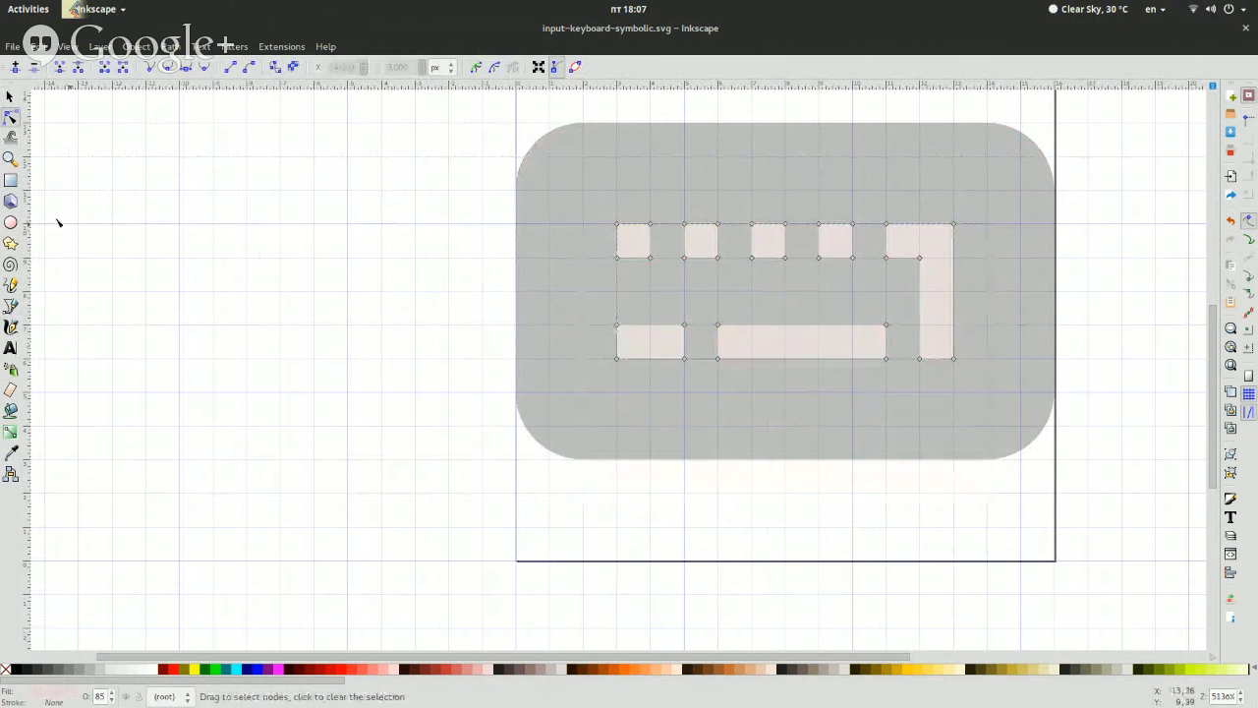
Move the grey keyboard aside to check the separate key shapes, and undo the move
{"action": "left_click", "coordinate": [9, 97]}
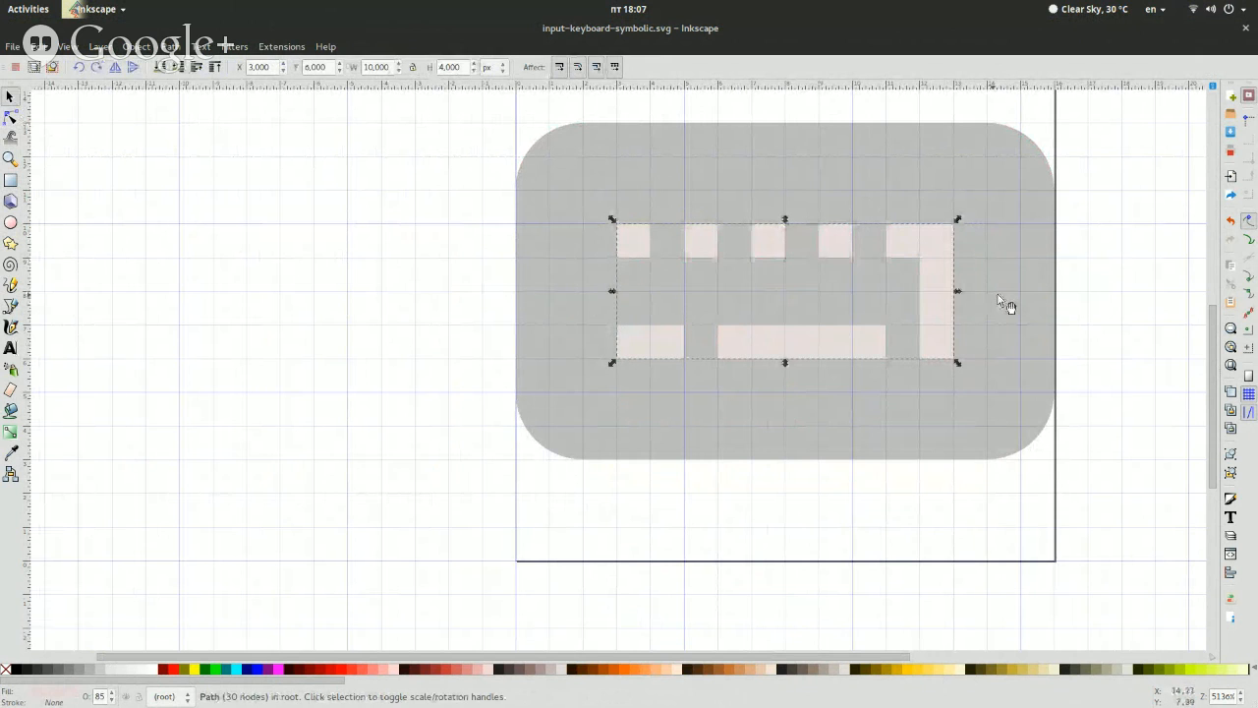
{"action": "left_click", "coordinate": [1042, 287]}
{"action": "key", "text": "Left"}
{"action": "key", "text": "Left"}
{"action": "key", "text": "Left"}
{"action": "key", "text": "Left"}
{"action": "key", "text": "Left"}
{"action": "key", "text": "Left"}
{"action": "key", "text": "Left"}
{"action": "key", "text": "Left"}
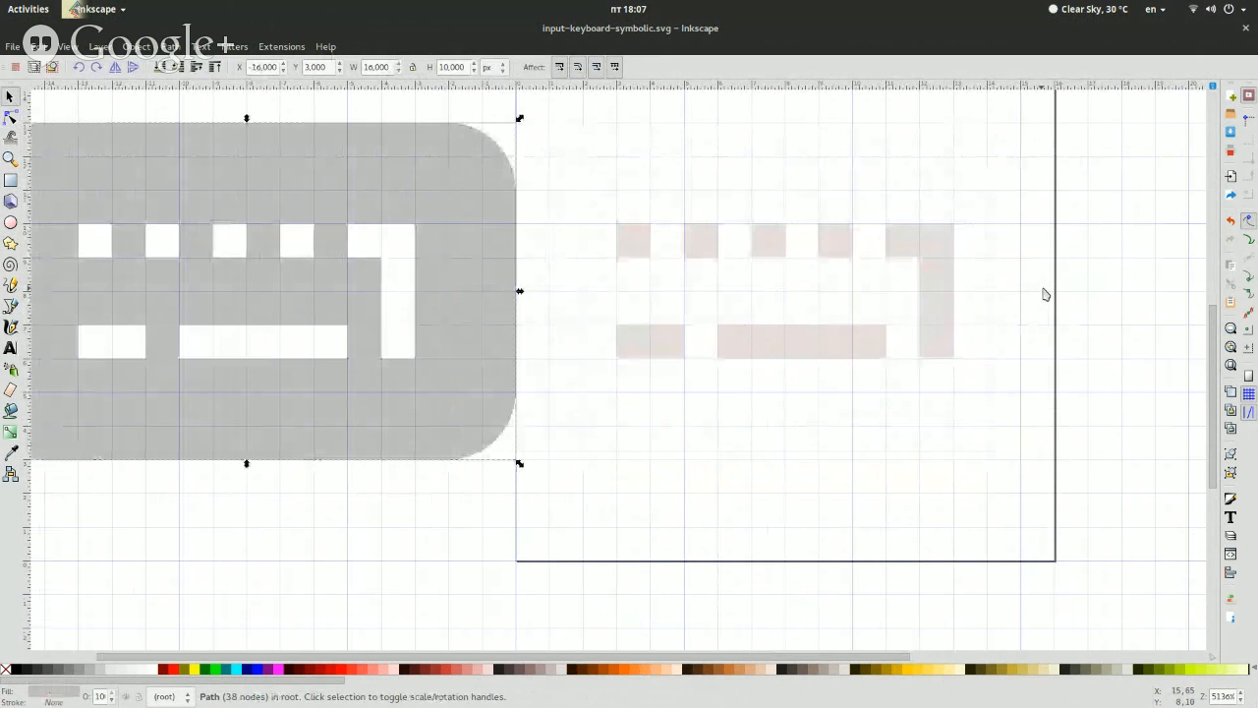
{"action": "key", "text": "ctrl+z"}
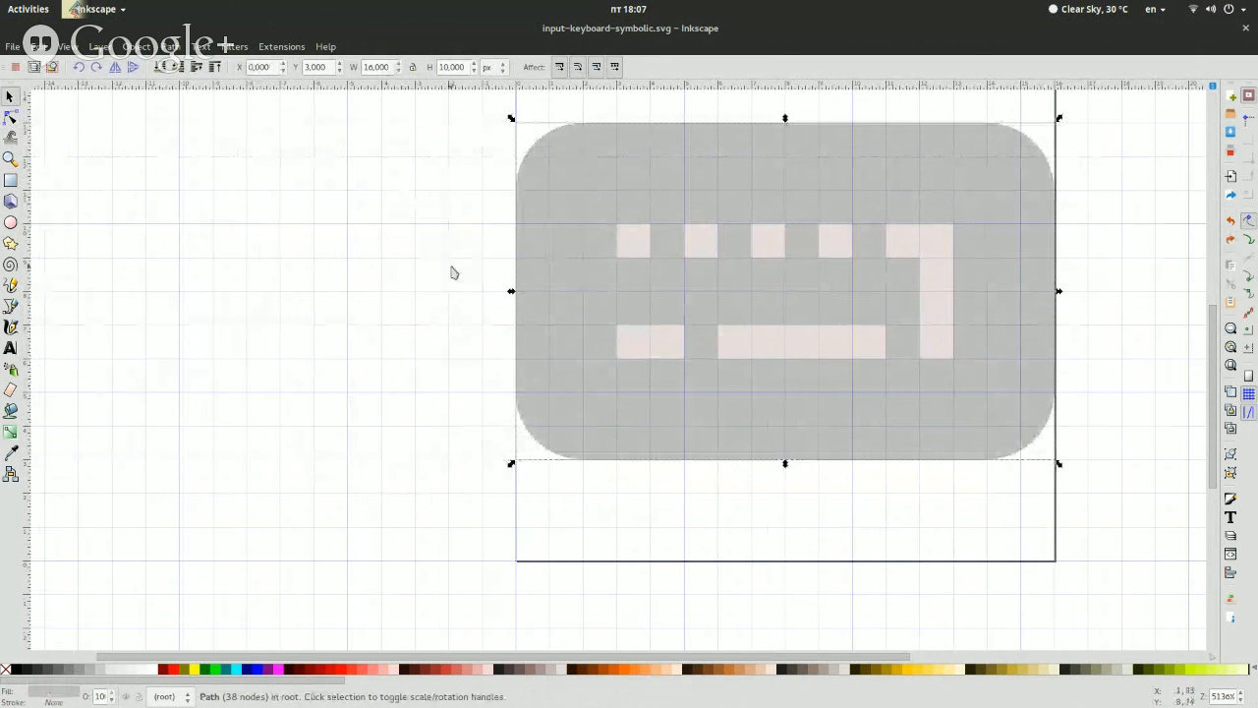
Draw a rounded rectangle covering the keyboard's keys, 12 px wide and 6 px high, with 0.5 px corner radii
{"action": "left_click", "coordinate": [118, 163]}
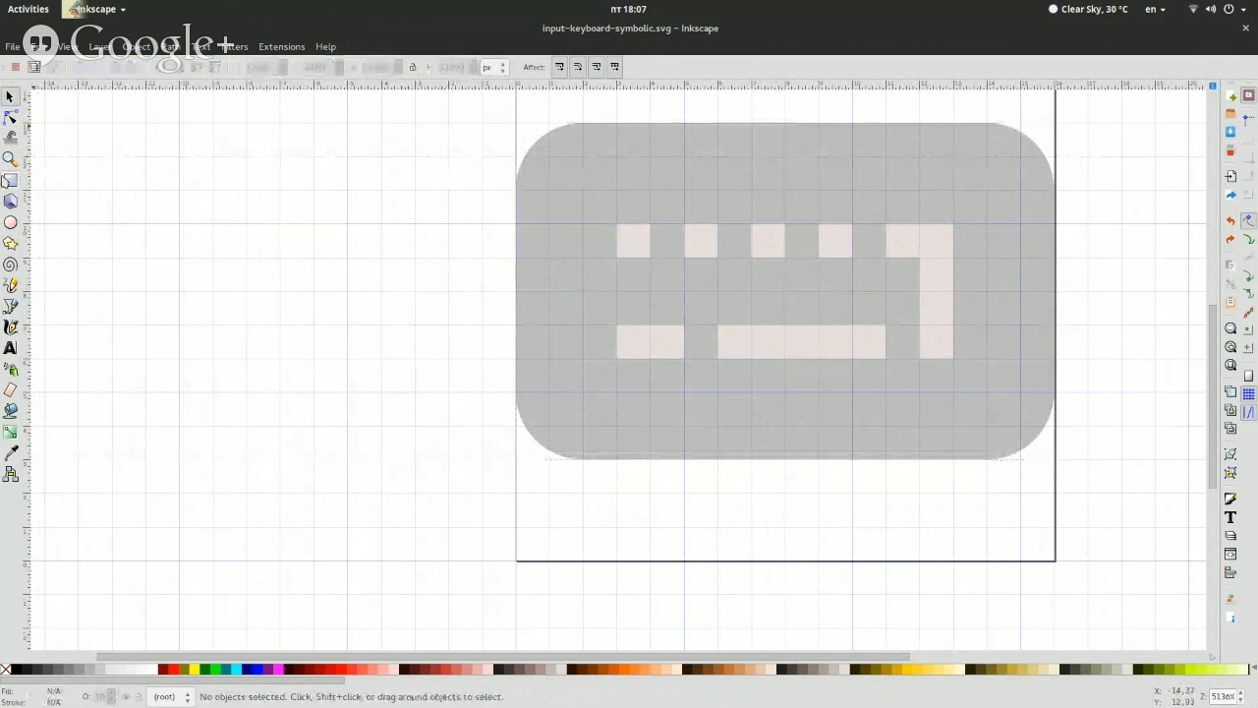
{"action": "left_click", "coordinate": [11, 181]}
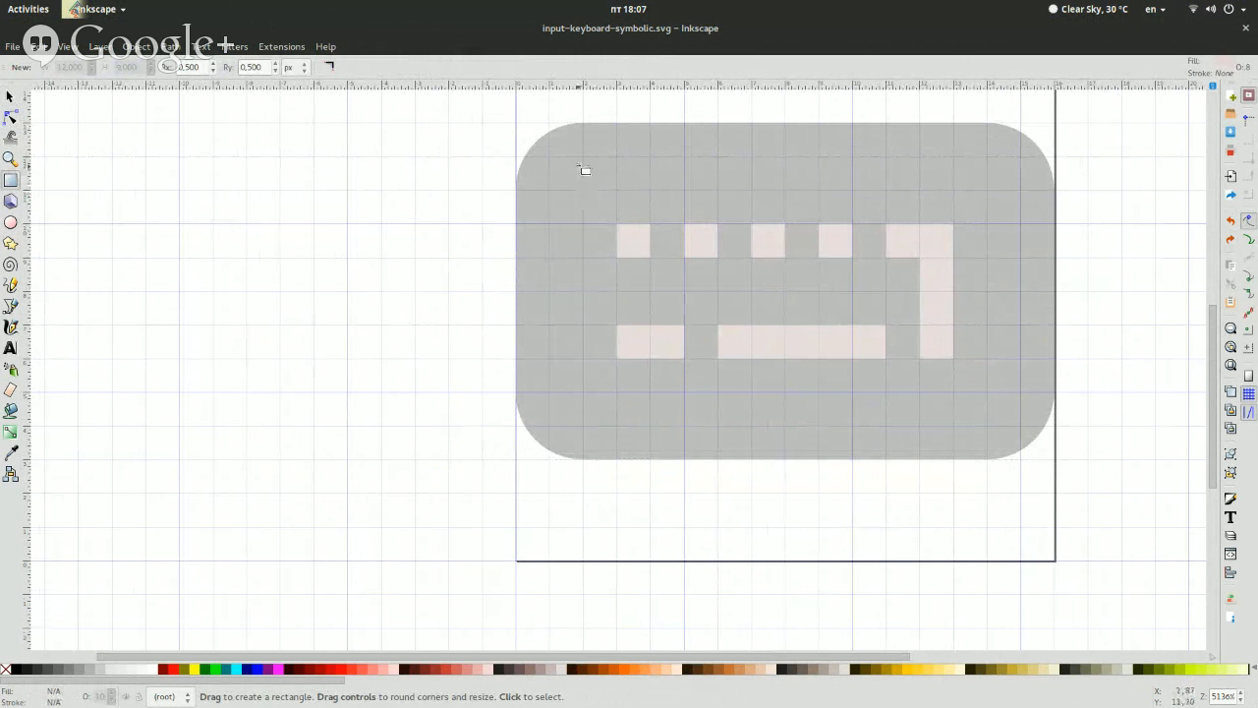
{"action": "left_click_drag", "start_coordinate": [582, 190], "coordinate": [986, 391]}
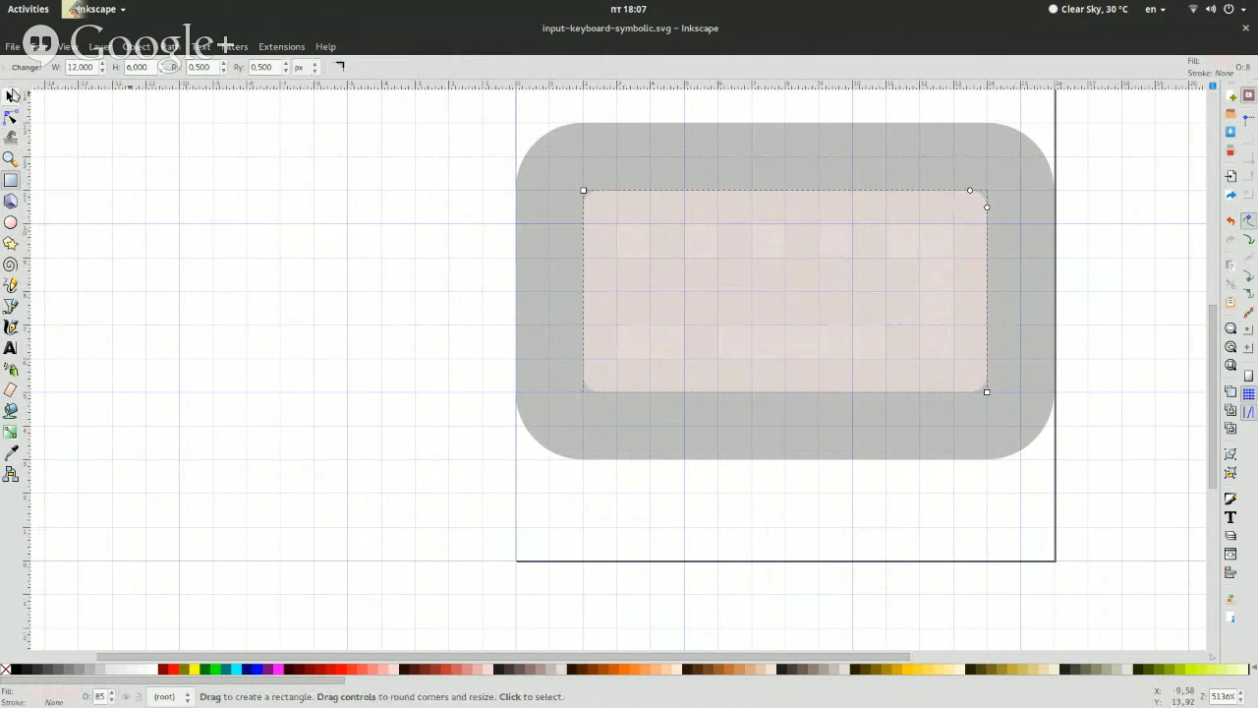
Remove the corner rounding from the rectangle covering the keyboard's keys
{"action": "left_click", "coordinate": [11, 95]}
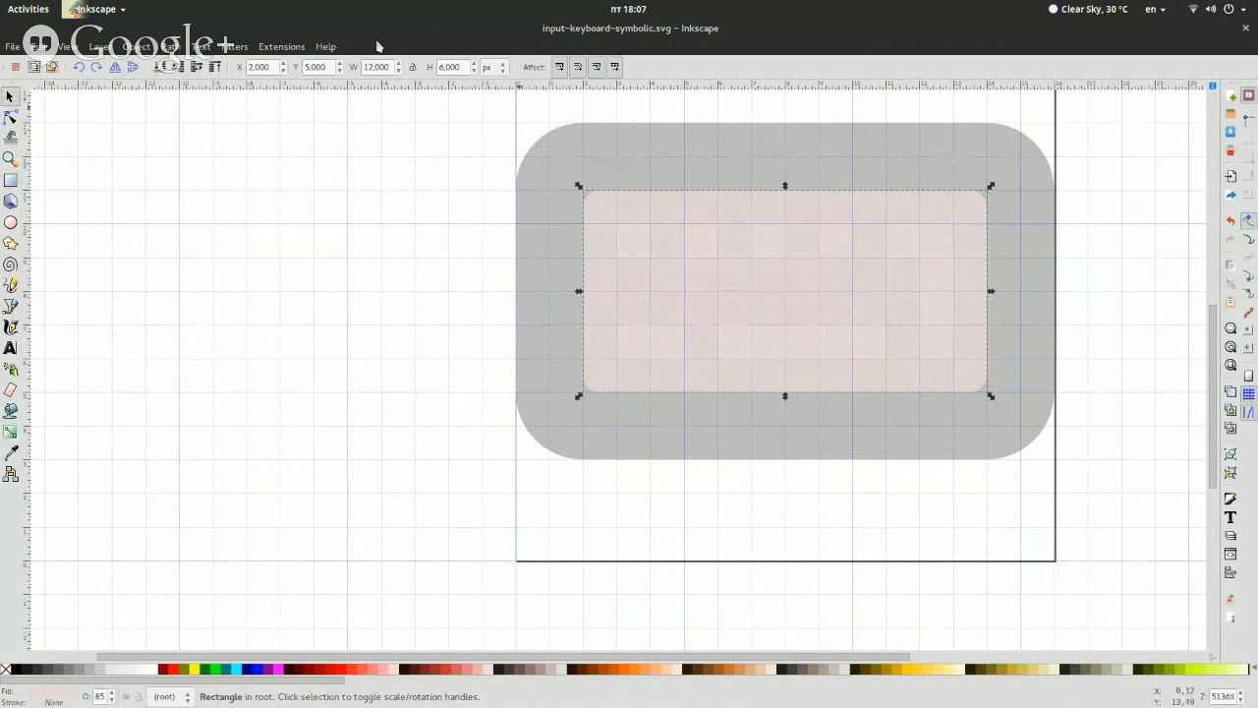
{"action": "left_click", "coordinate": [11, 179]}
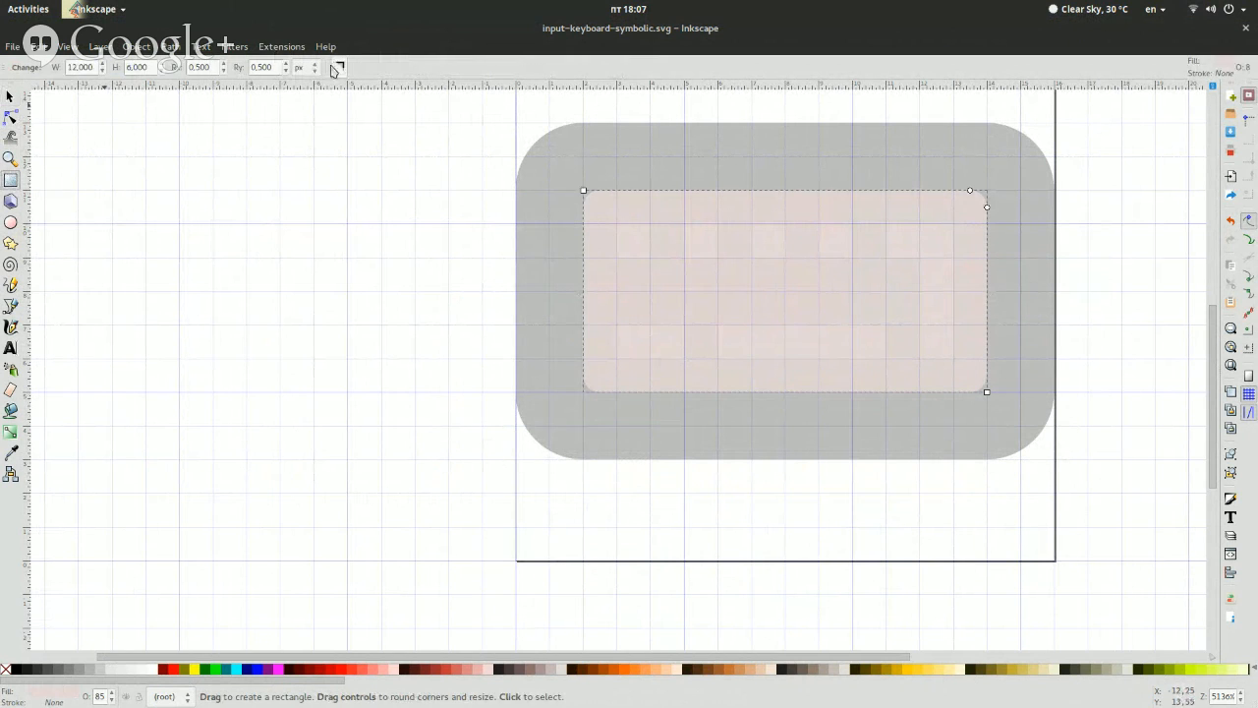
{"action": "left_click", "coordinate": [11, 93]}
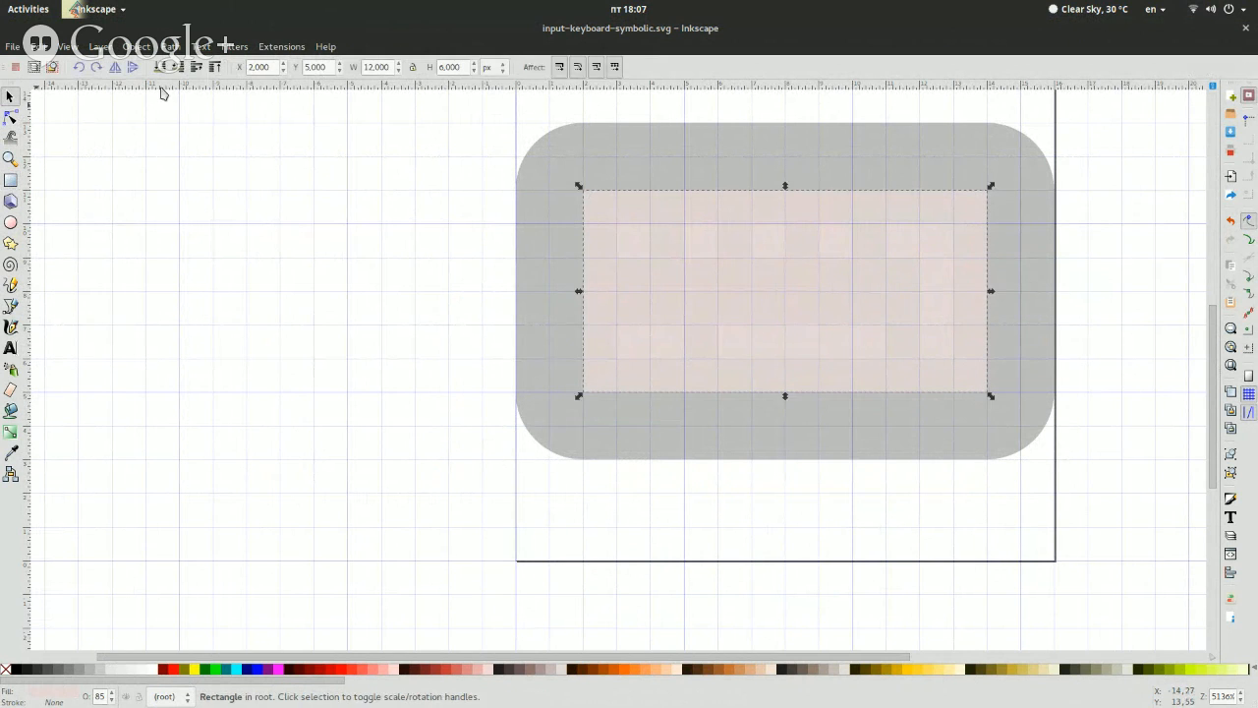
Intersect the rectangle with the path beneath it and select the resulting key shapes
{"action": "left_click", "coordinate": [612, 145], "text": "shift"}
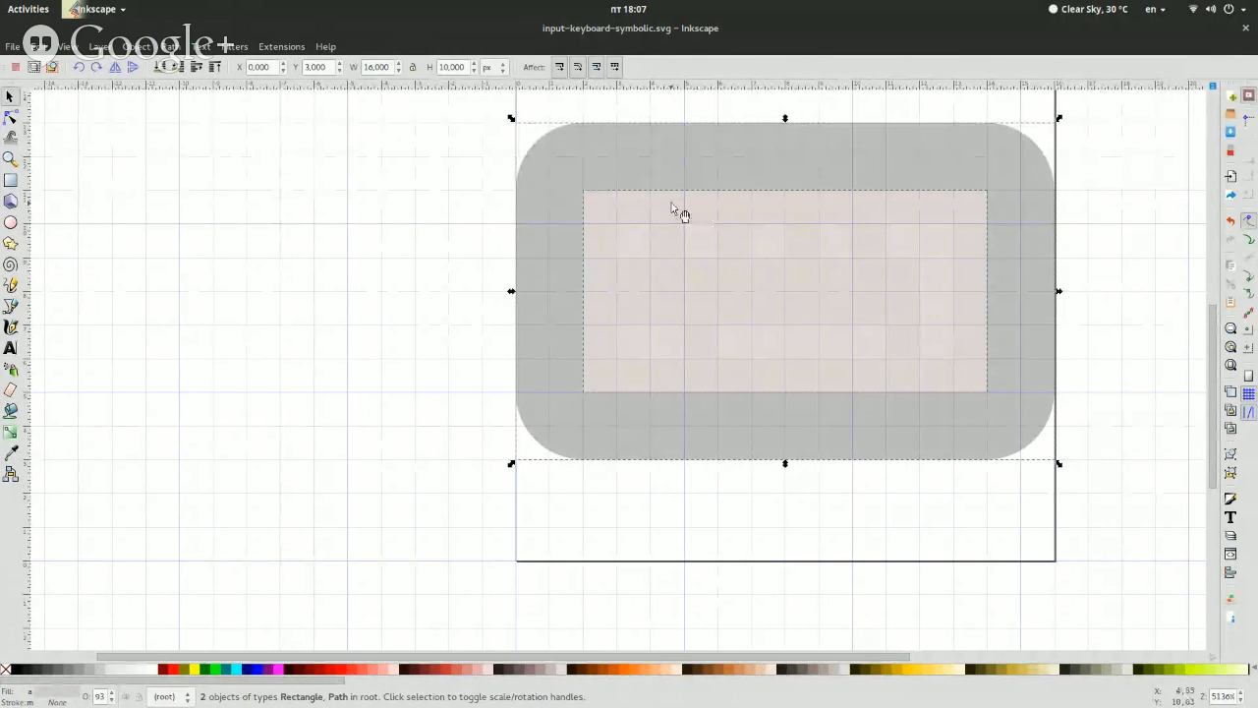
{"action": "left_click", "coordinate": [169, 46]}
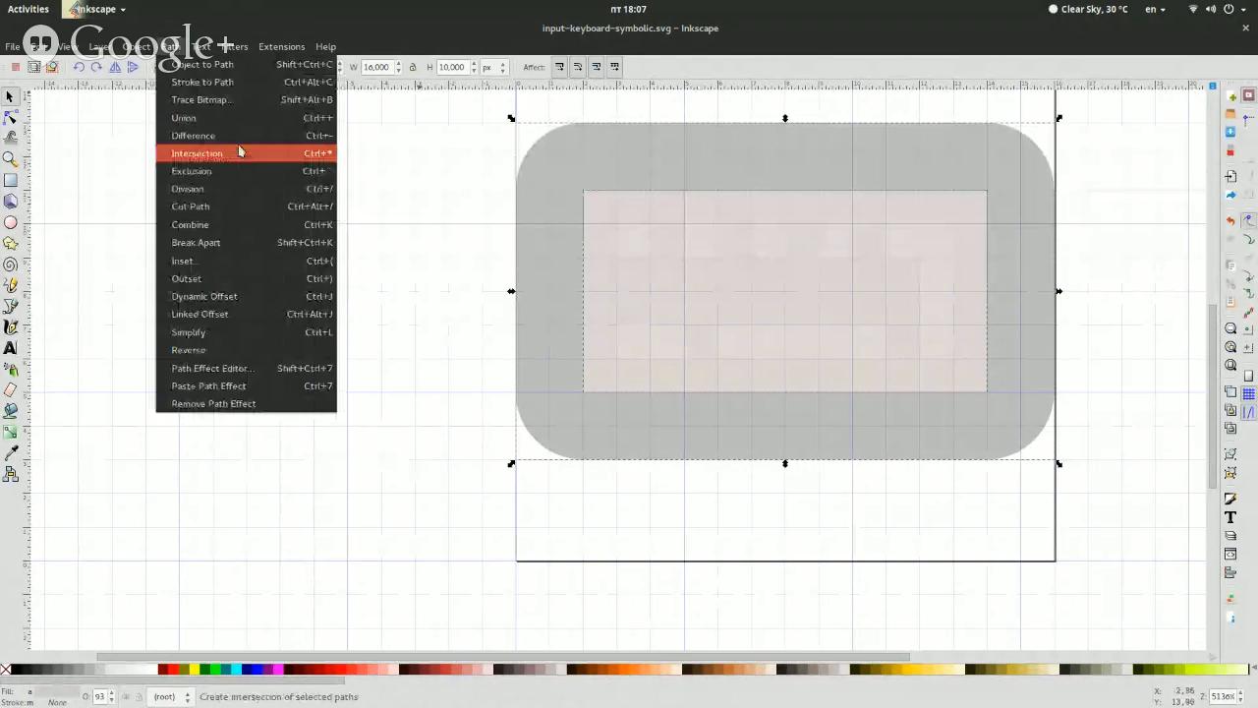
{"action": "left_click", "coordinate": [237, 154]}
{"action": "left_click", "coordinate": [784, 329]}
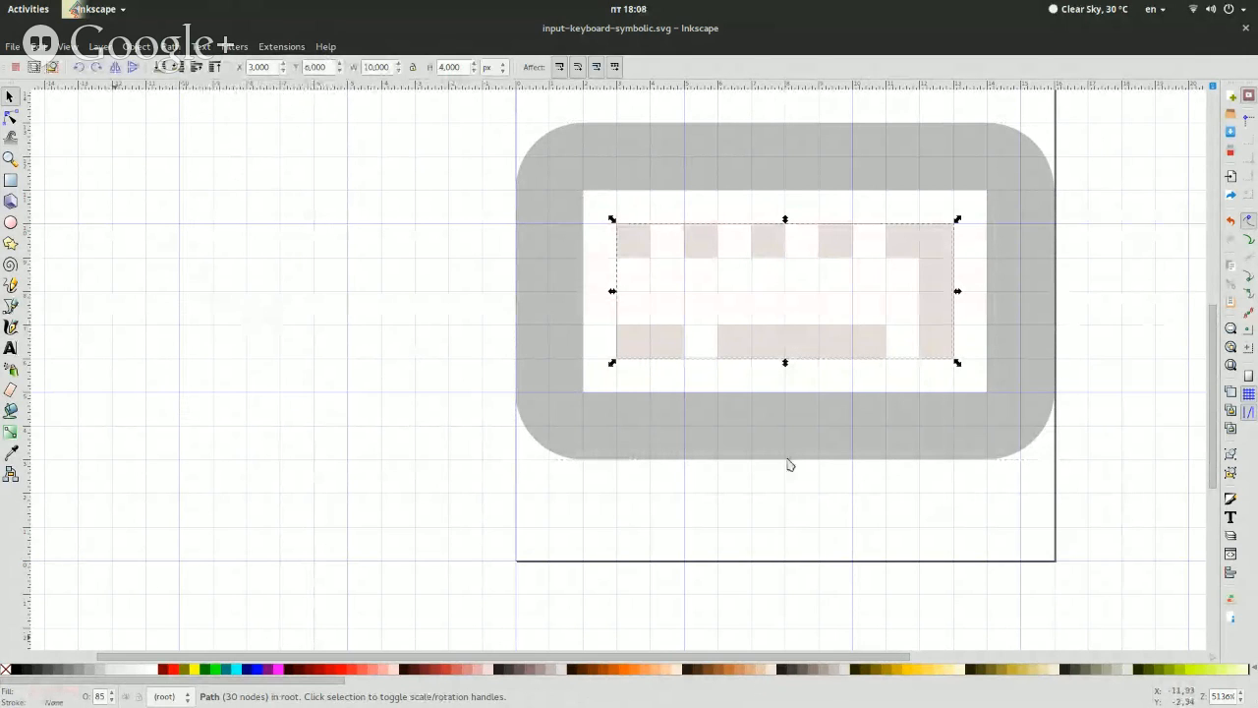
Give the key shapes a flat bebebeff fill at 100% opacity
{"action": "key", "text": "ctrl+shift+f"}
{"action": "double_click", "coordinate": [1187, 324]}
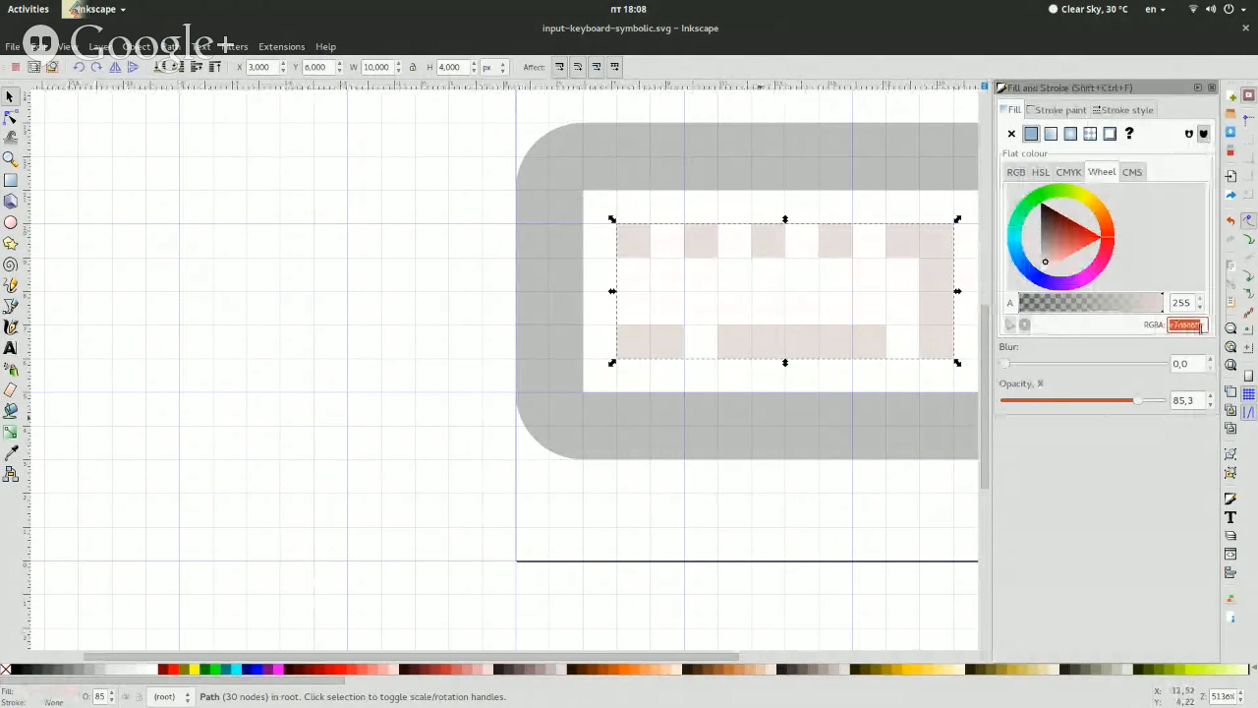
{"action": "type", "text": "bebebeff"}
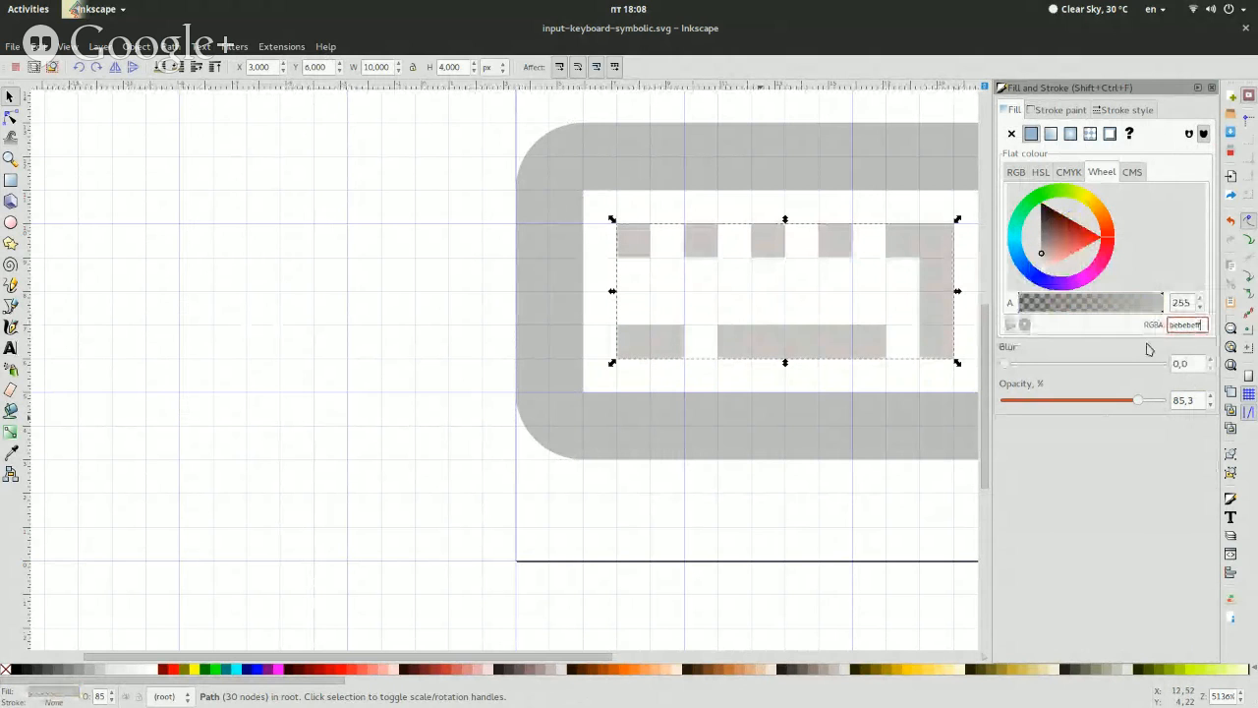
{"action": "left_click_drag", "start_coordinate": [1138, 405], "coordinate": [1255, 373]}
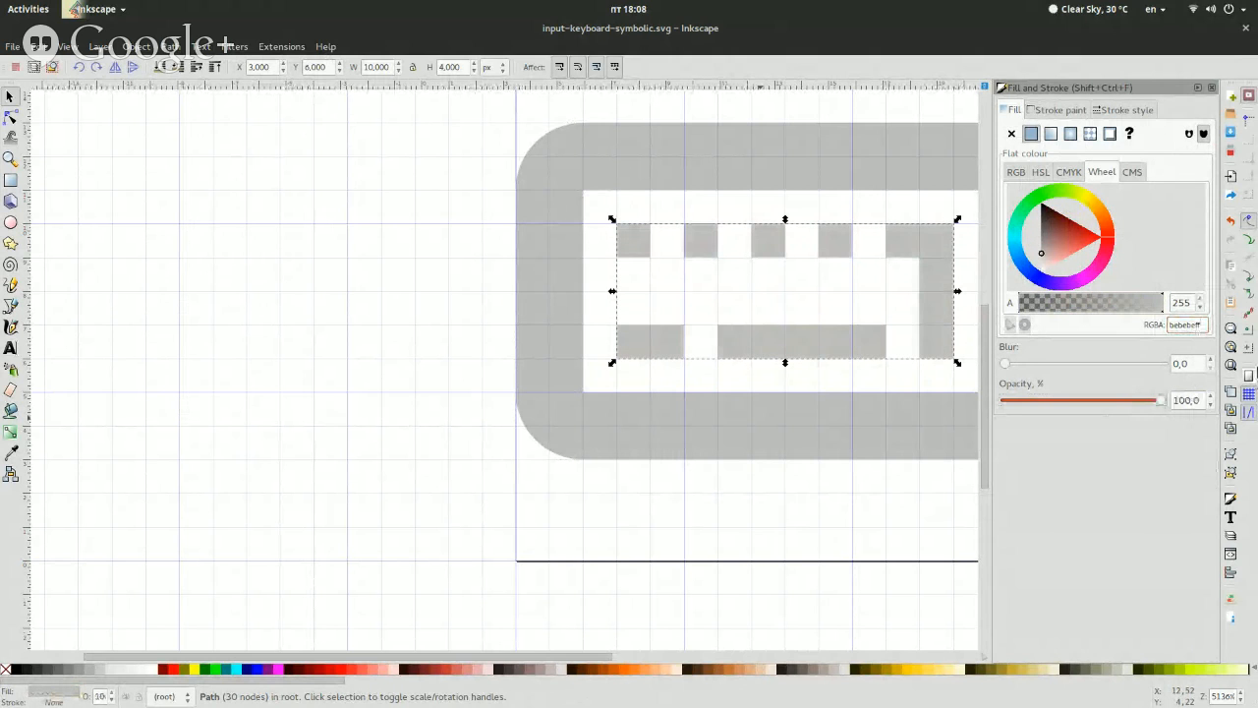
{"action": "left_click", "coordinate": [1212, 87]}
{"action": "left_click", "coordinate": [1106, 292]}
Save the icon as a copy named input-keyboard-symbolic-1.svg in the devices folder
{"action": "key", "text": "ctrl+shift+s"}
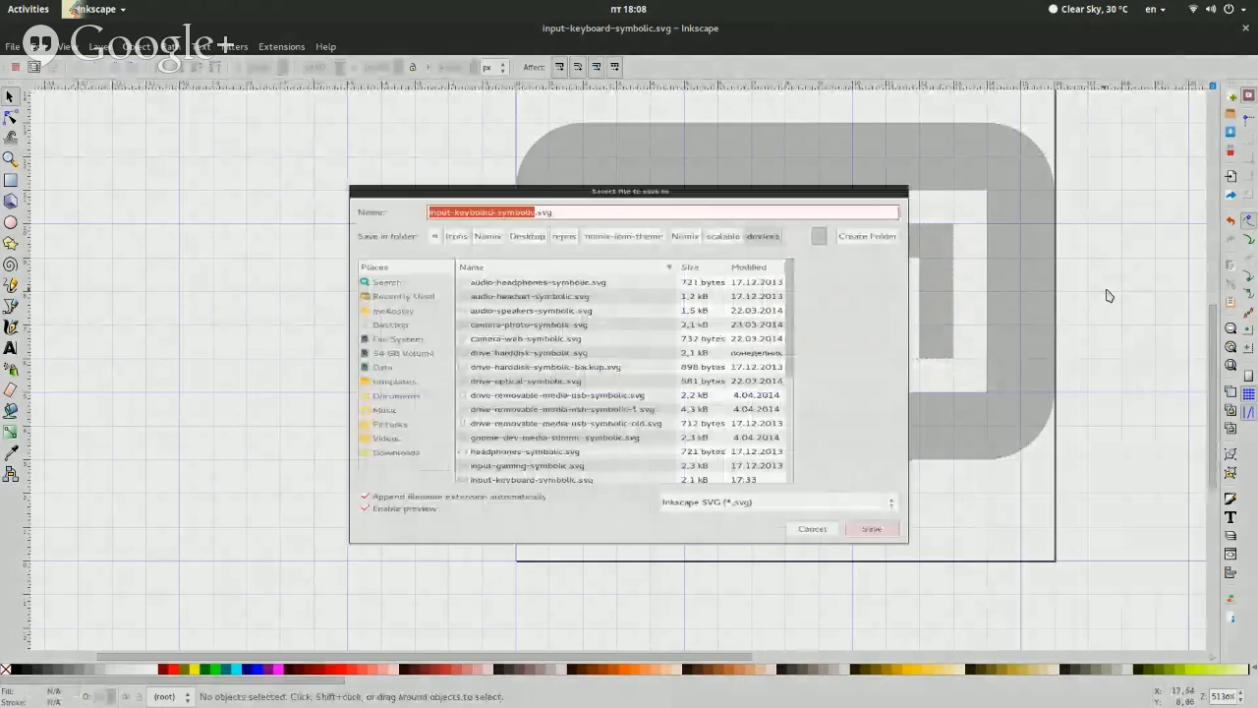
{"action": "key", "text": "Right"}
{"action": "type", "text": "-1"}
{"action": "key", "text": "Return"}
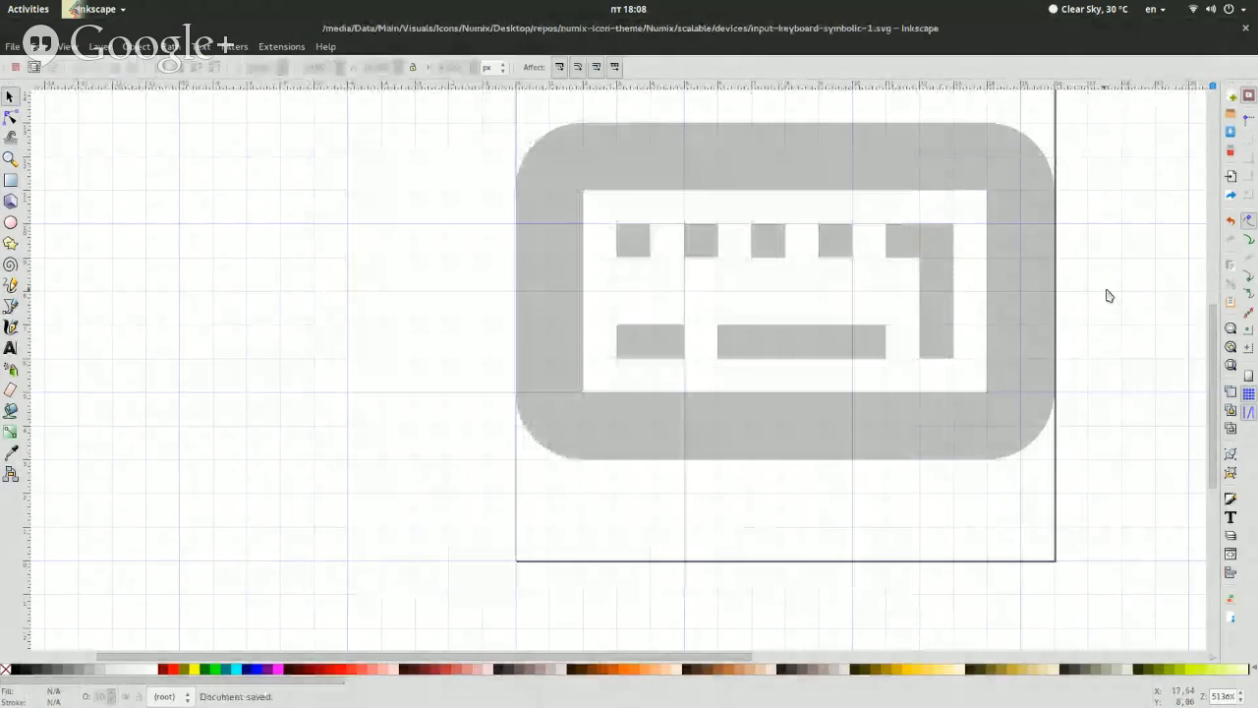
Compare the new keyboard icon with the original in the file manager's devices folder, and return to Inkscape
{"action": "key", "text": "super"}
{"action": "left_click", "coordinate": [924, 413]}
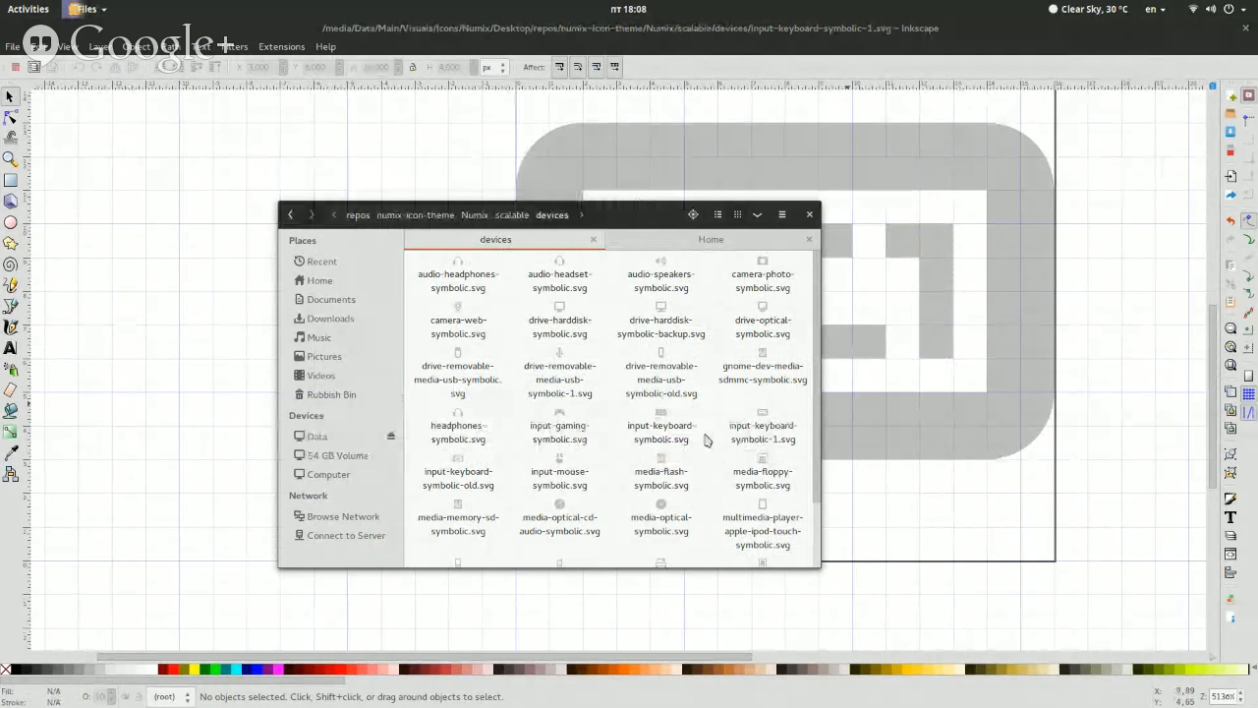
{"action": "left_click", "coordinate": [1099, 486]}
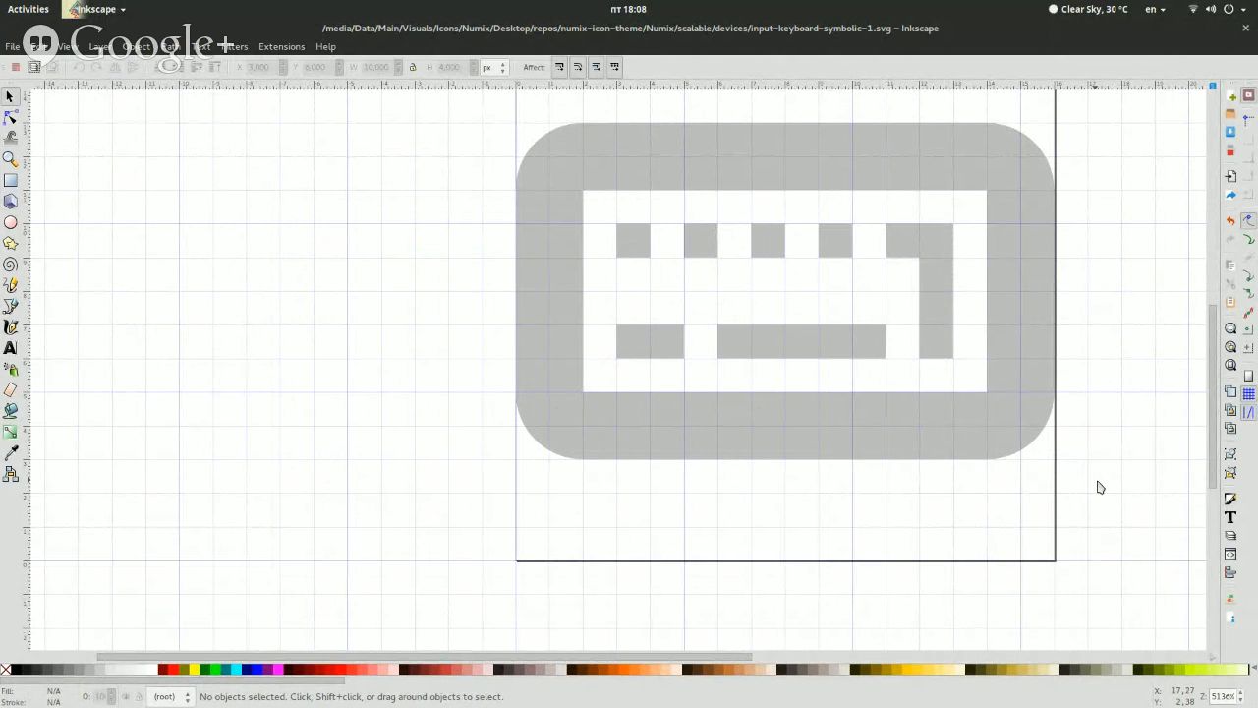
Switch to the file manager, close its Home tab and open the designer's folder that contains circle-test inside repos/numix-labs
{"action": "key", "text": "alt"}
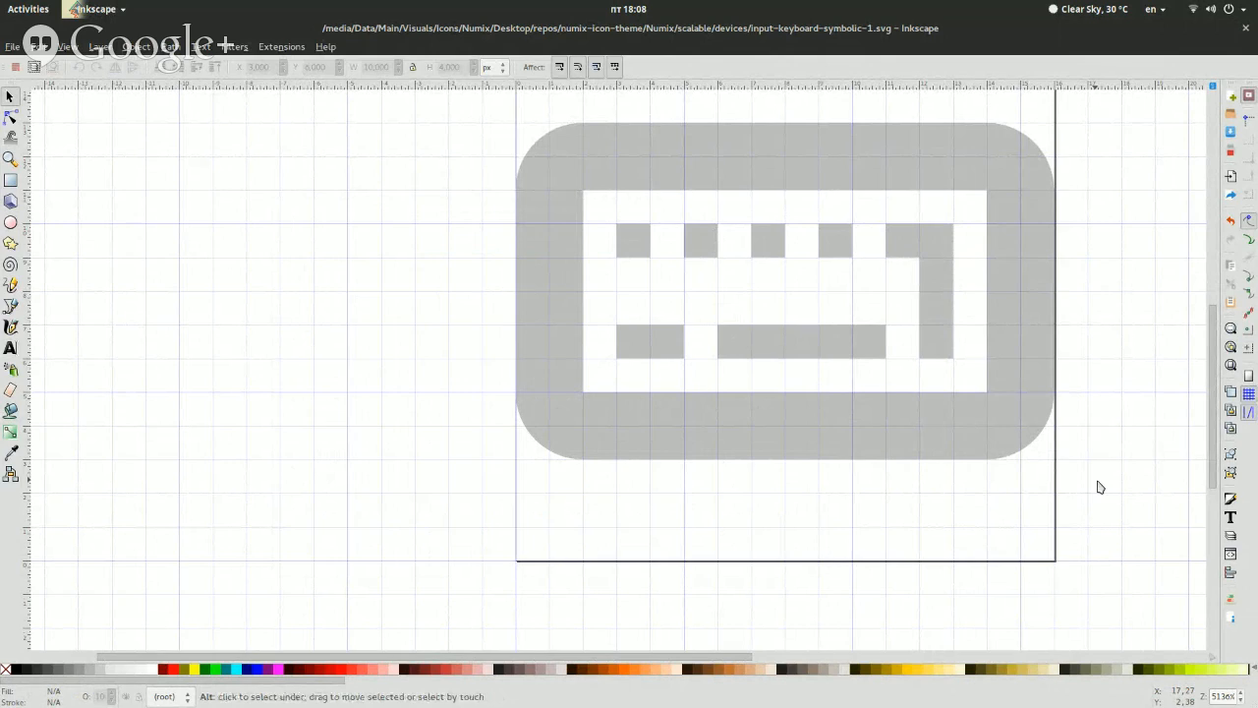
{"action": "key", "text": "alt+Tab"}
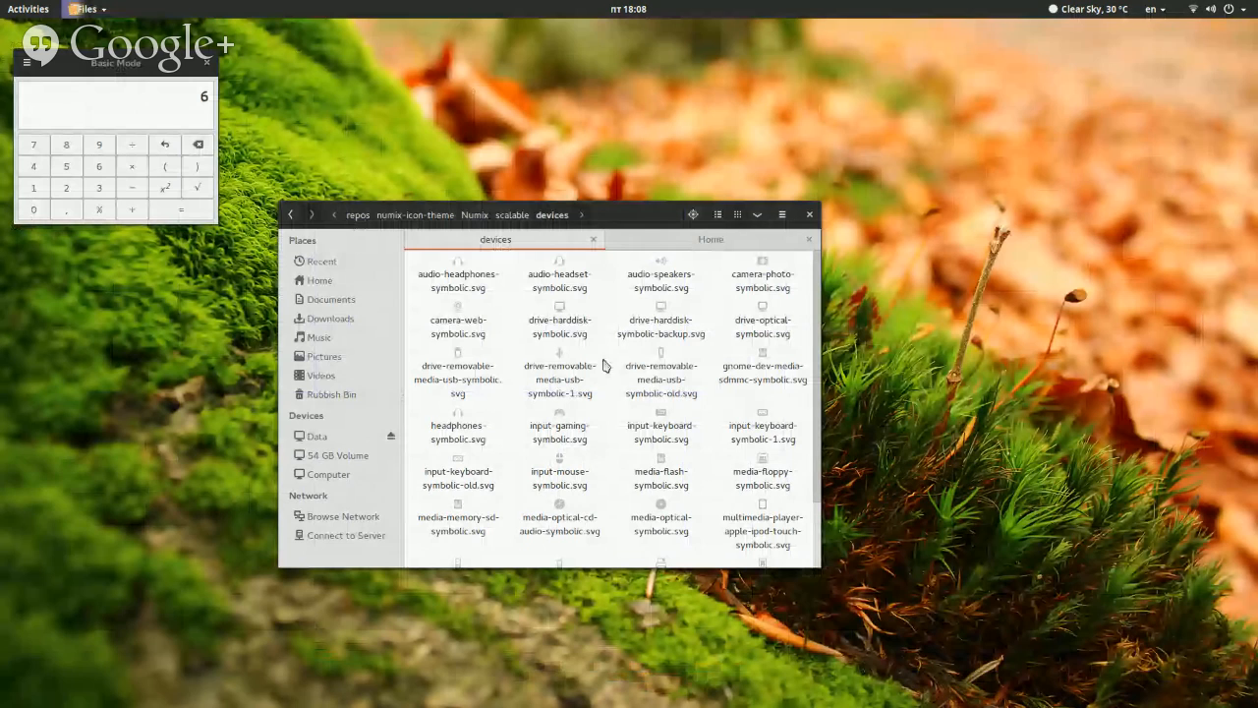
{"action": "left_click", "coordinate": [807, 242]}
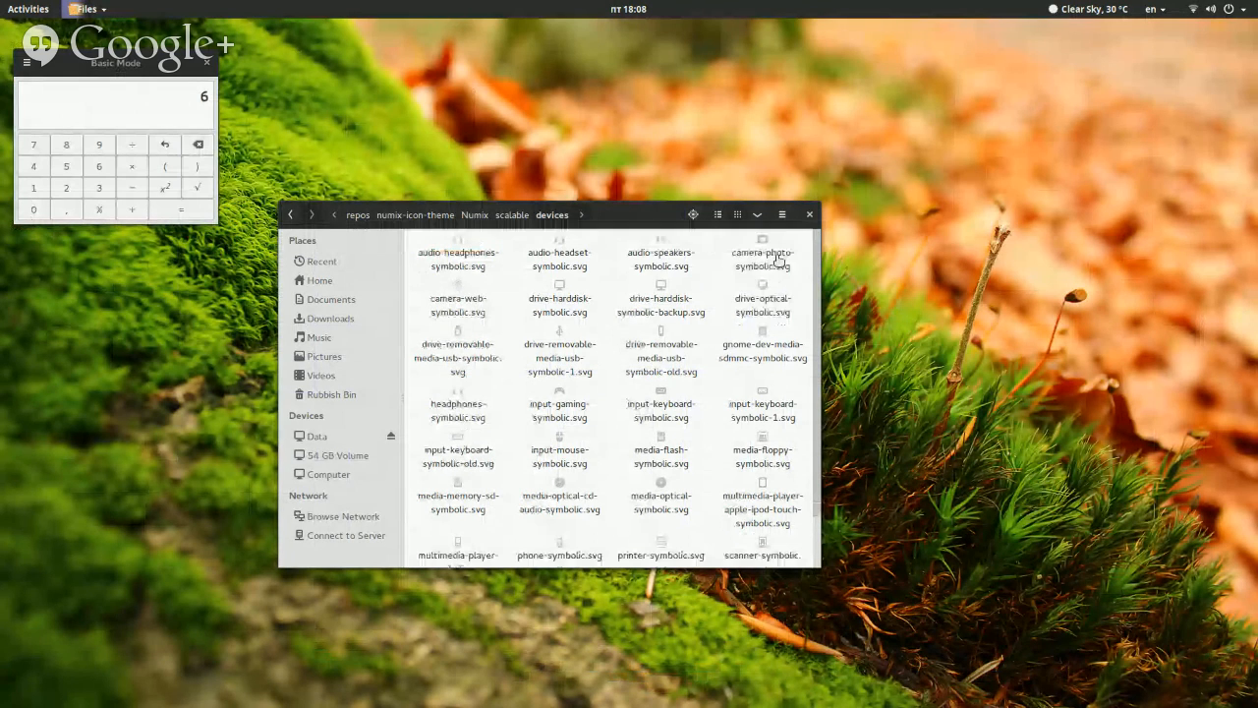
{"action": "left_click", "coordinate": [445, 215]}
{"action": "left_click", "coordinate": [662, 425]}
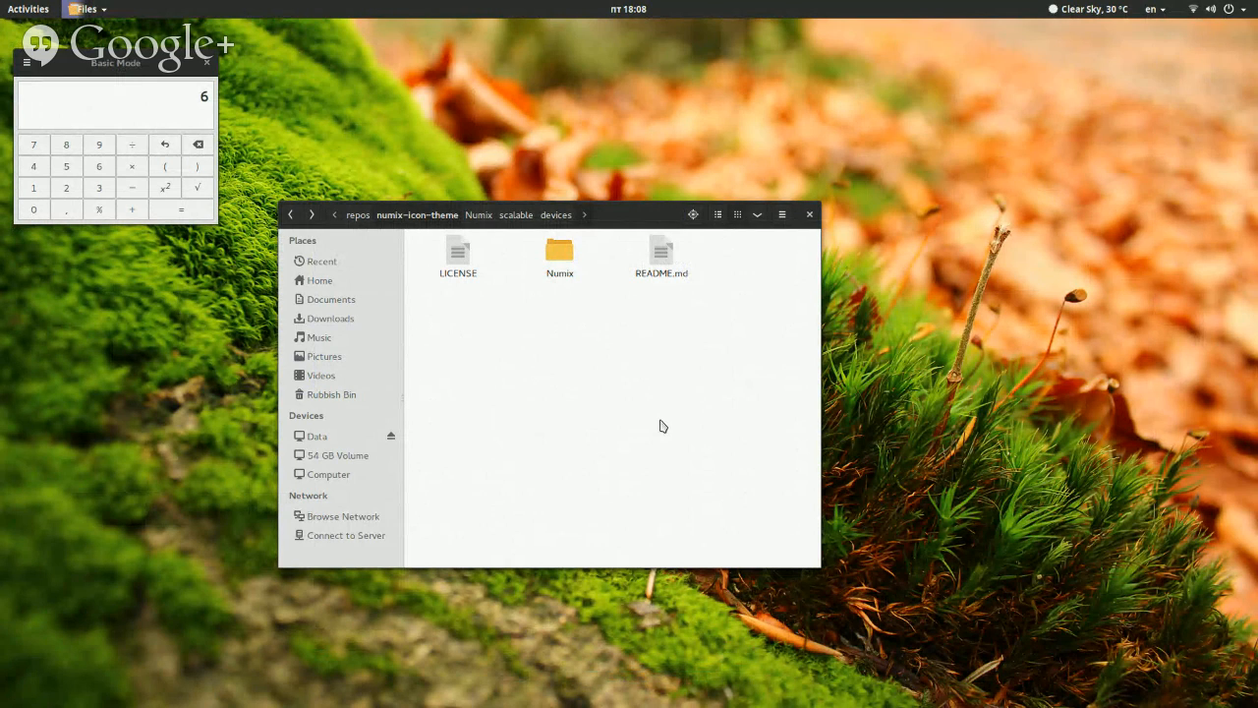
{"action": "left_click", "coordinate": [364, 214]}
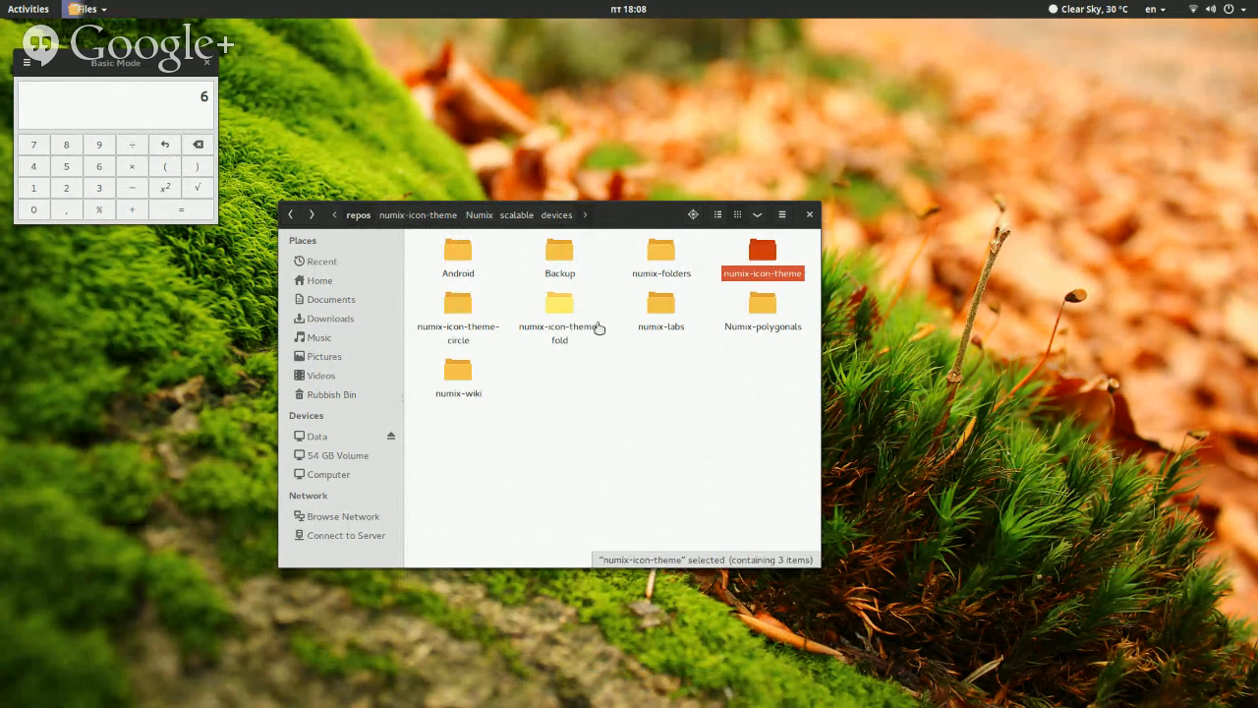
{"action": "double_click", "coordinate": [661, 303]}
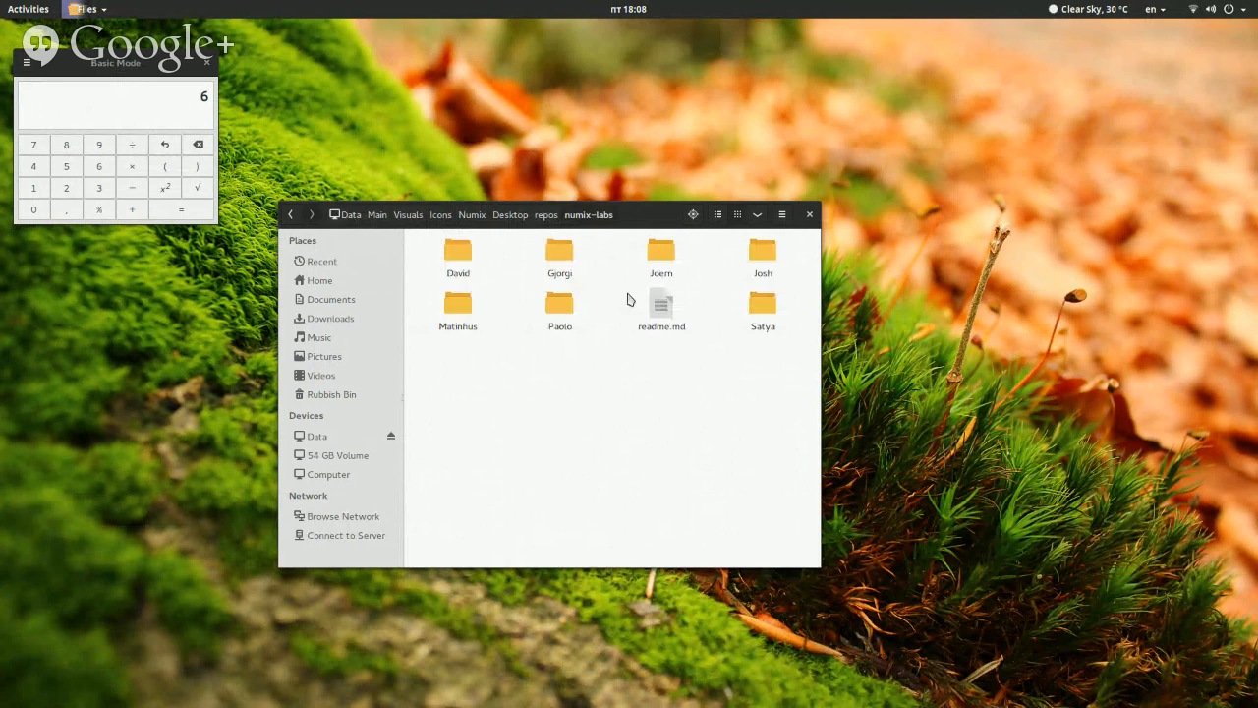
{"action": "double_click", "coordinate": [559, 277]}
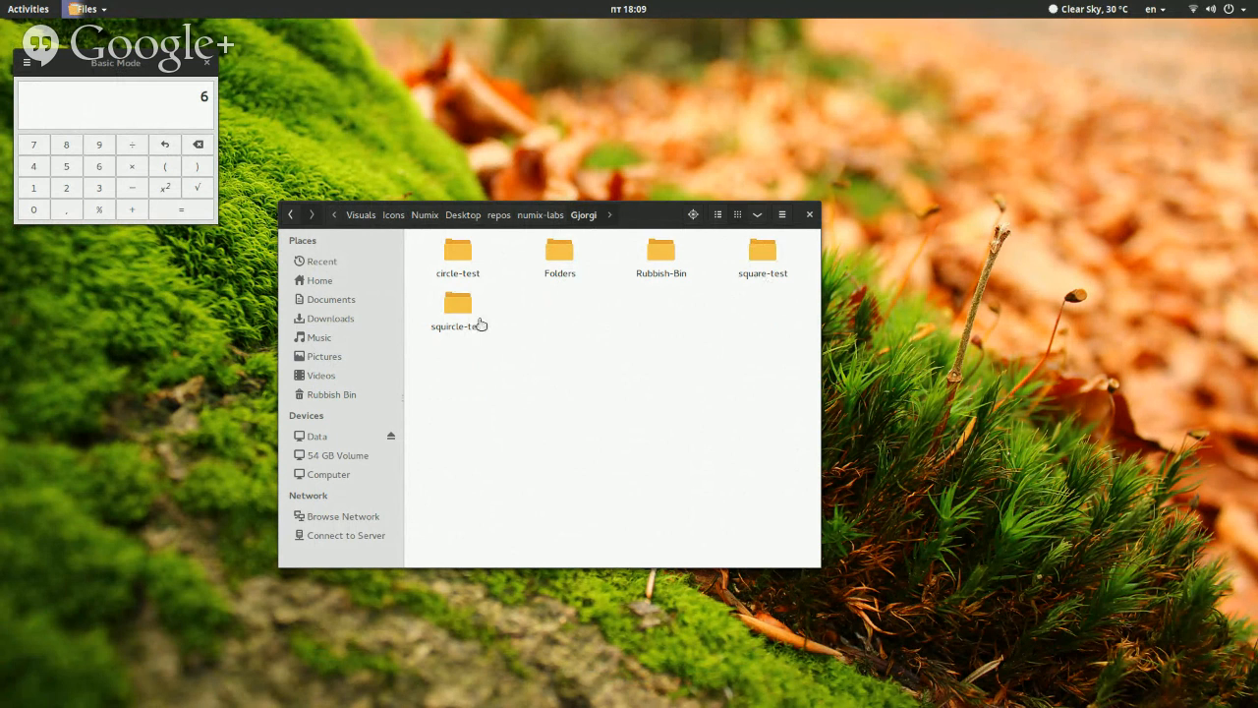
Launch Tweak Tool and move its window to the empty workspace
{"action": "key", "text": "super"}
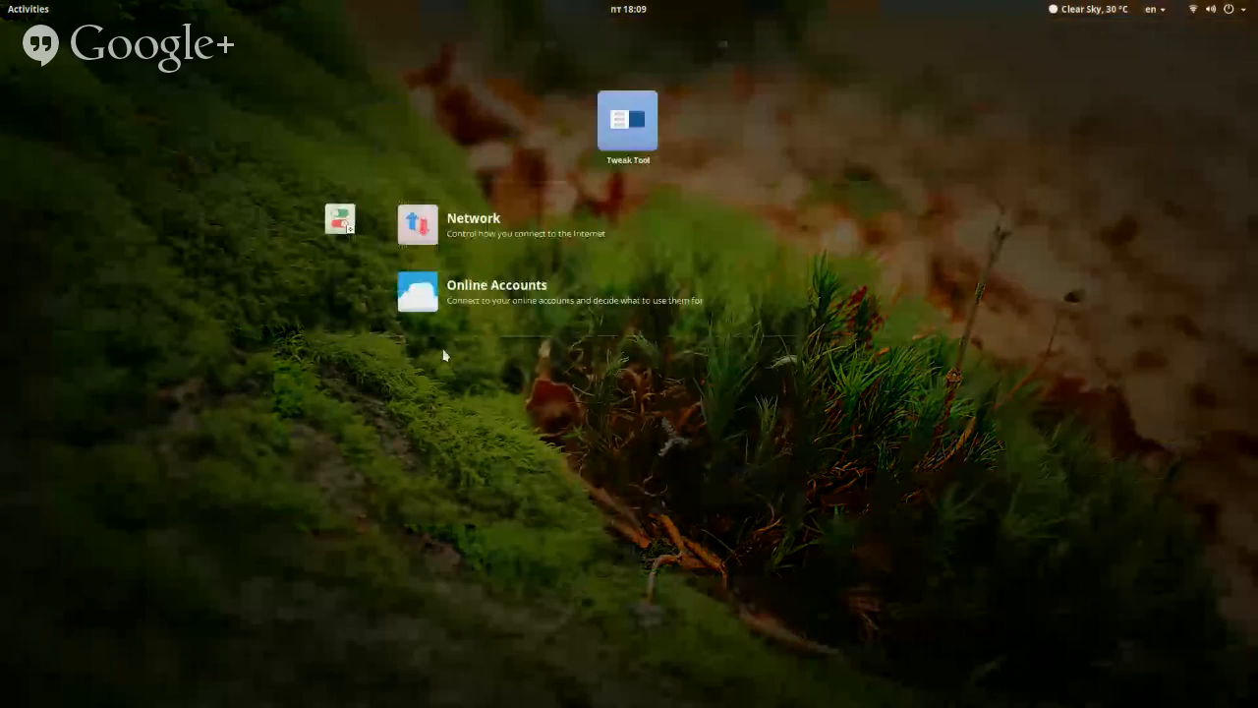
{"action": "left_click", "coordinate": [628, 120]}
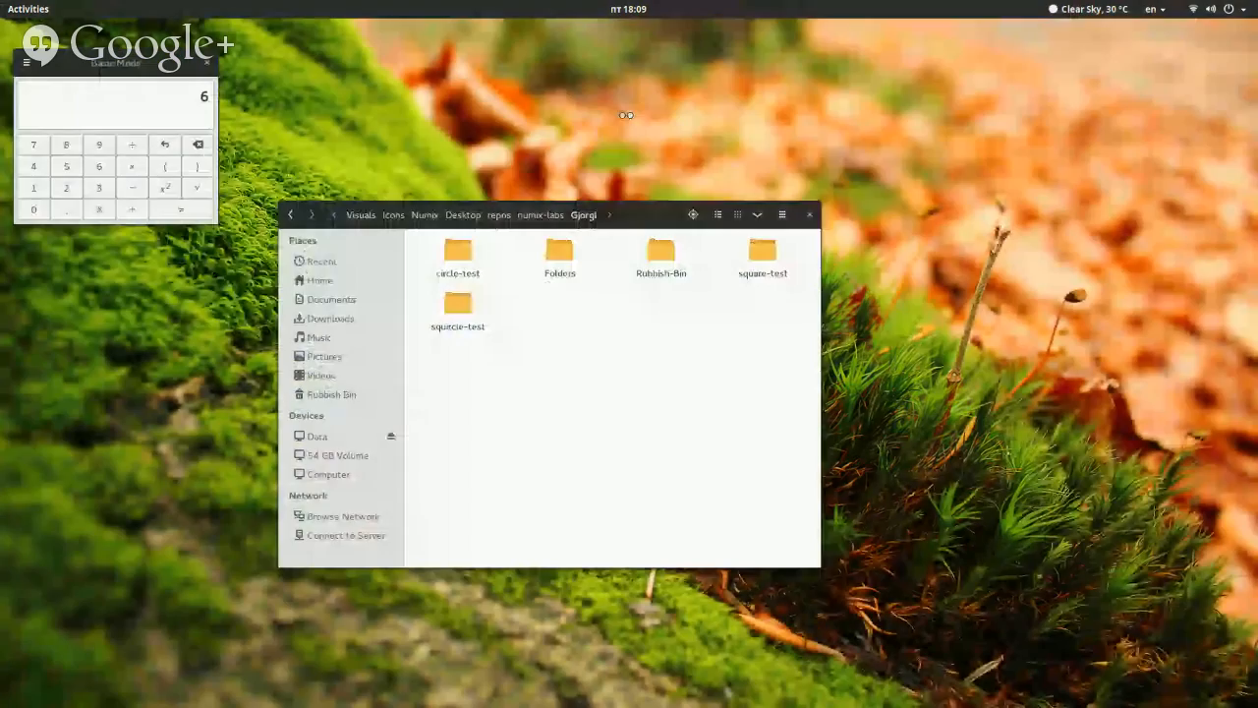
{"action": "key", "text": "super"}
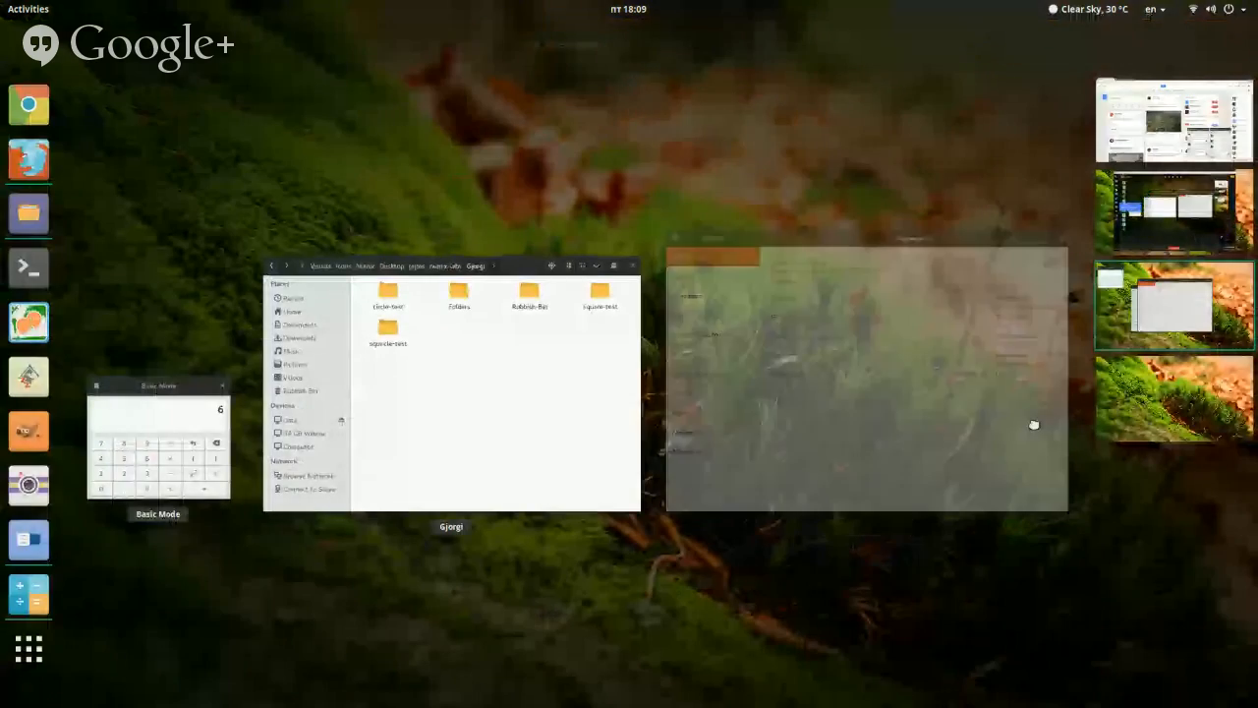
{"action": "left_click_drag", "start_coordinate": [1033, 424], "coordinate": [1140, 444]}
{"action": "left_click", "coordinate": [666, 443]}
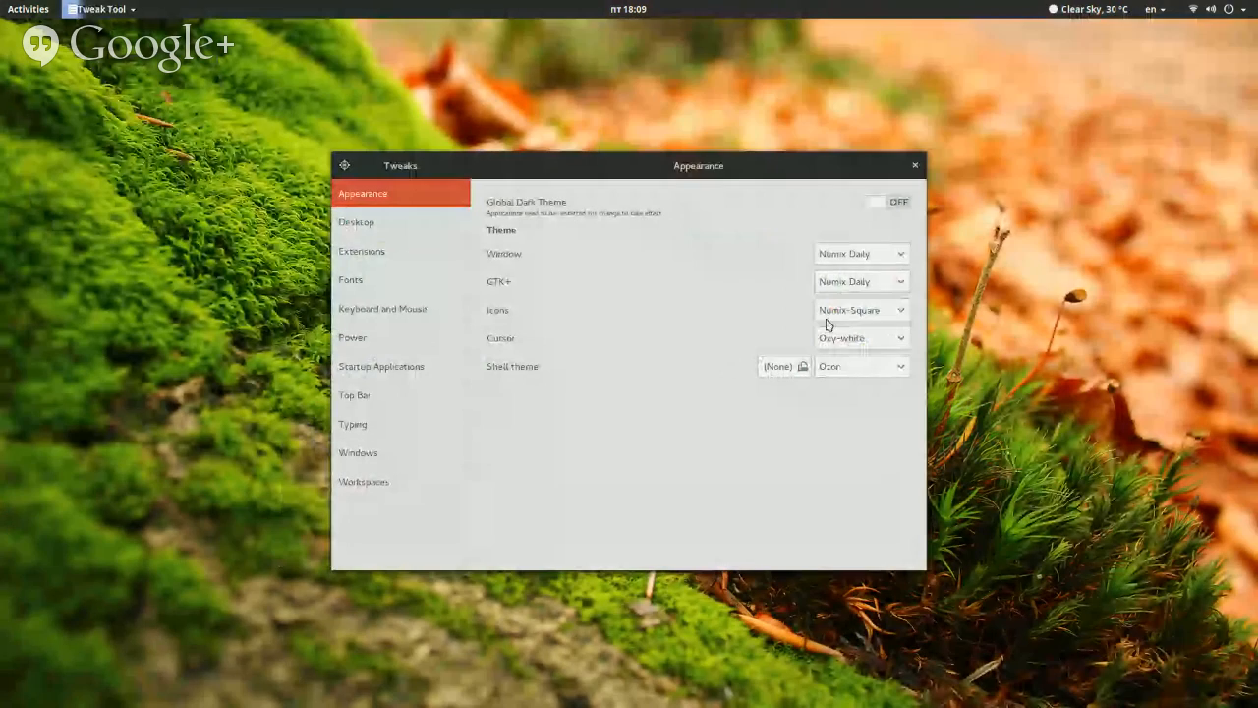
Switch the icon theme to Numix-Squircle and view the application icons in the app overview
{"action": "left_click", "coordinate": [875, 309]}
{"action": "left_click", "coordinate": [874, 338]}
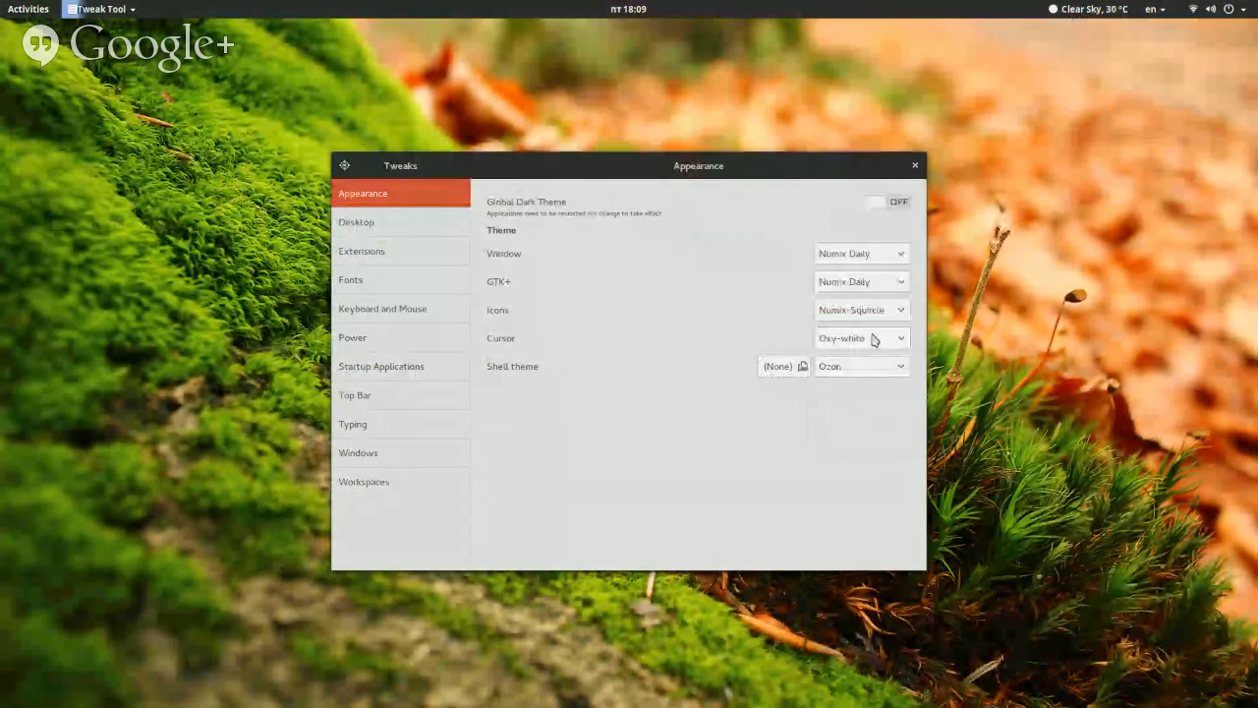
{"action": "key", "text": "super+a"}
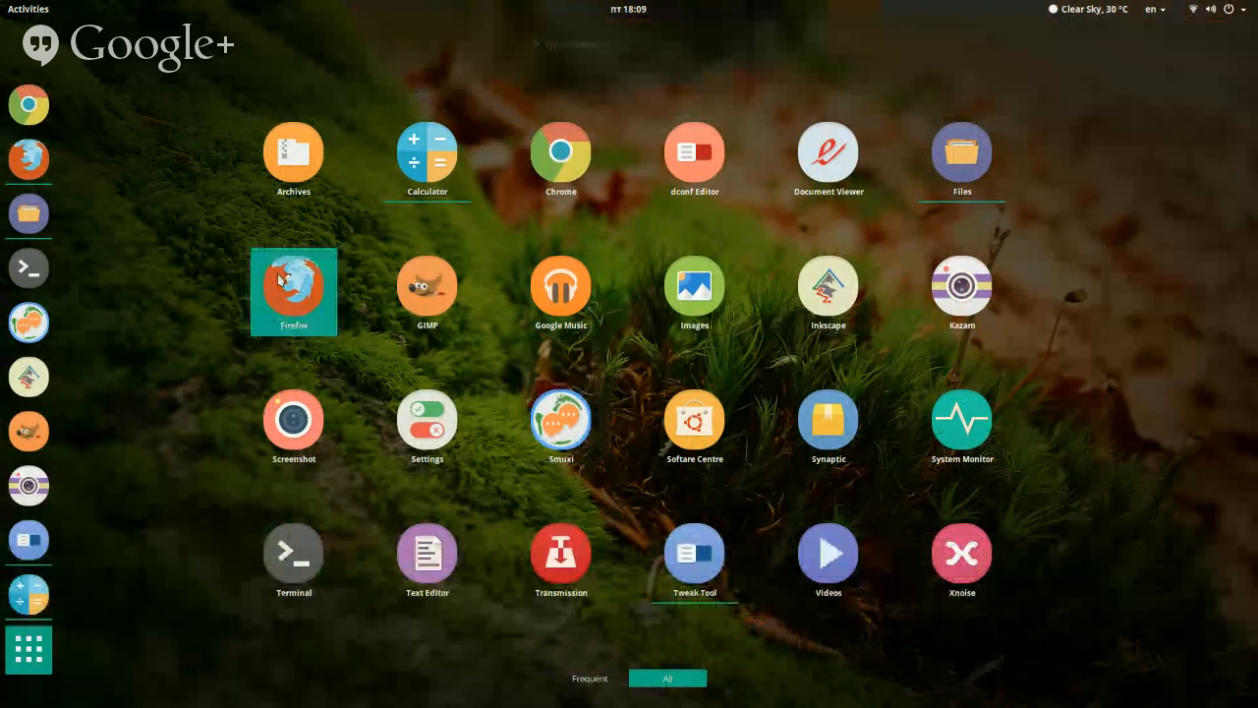
{"action": "key", "text": "super"}
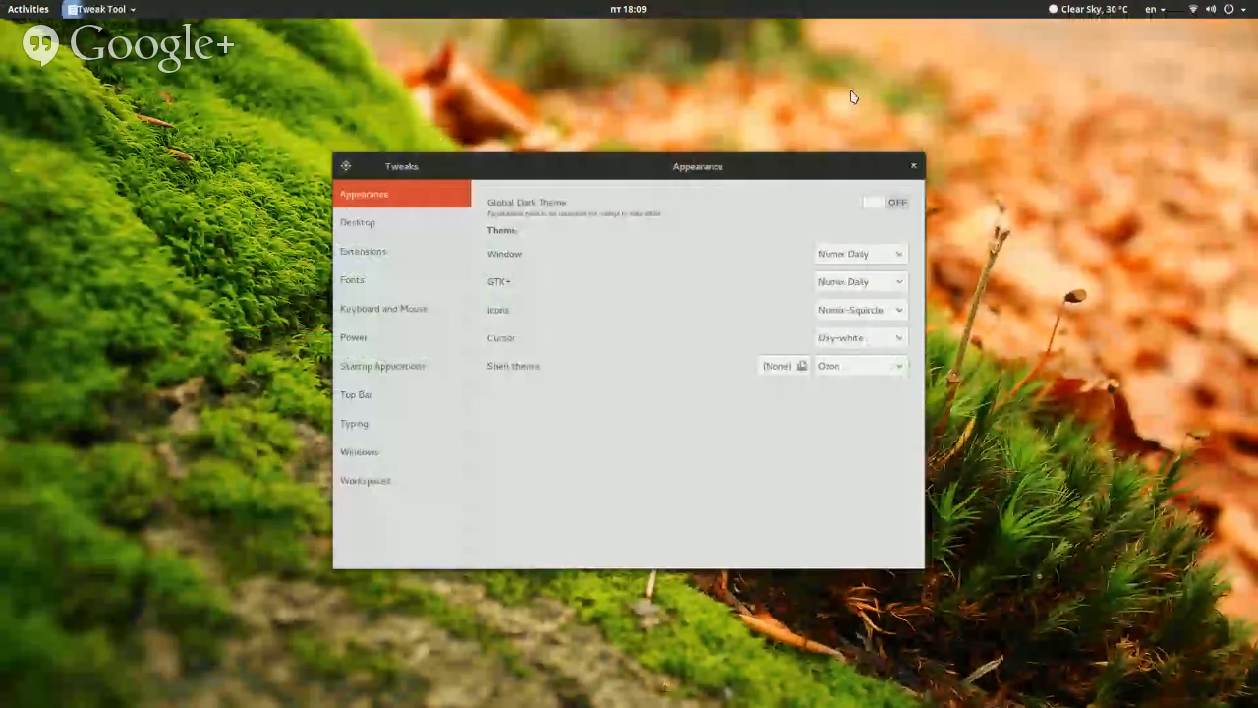
Set the icon theme back to Numix-Square, close Tweak Tool and return to the file manager's workspace
{"action": "left_click", "coordinate": [860, 316]}
{"action": "left_click", "coordinate": [875, 287]}
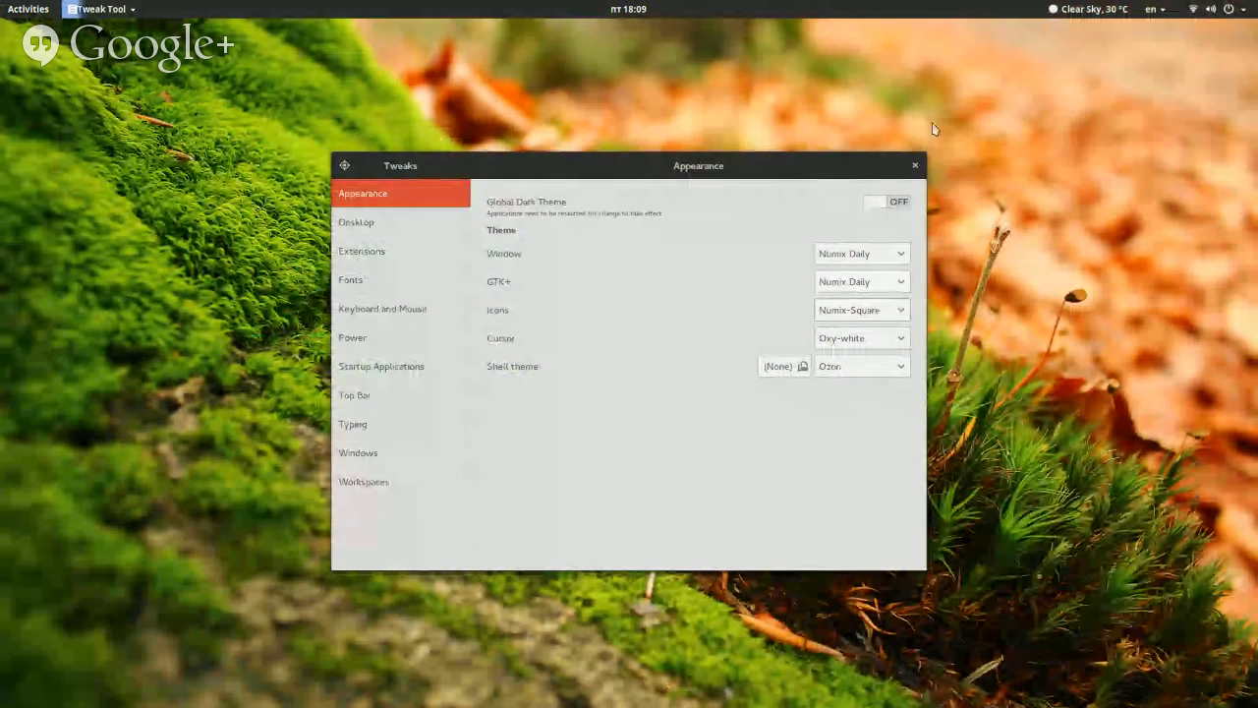
{"action": "left_click", "coordinate": [915, 165]}
{"action": "key", "text": "ctrl+alt+Up"}
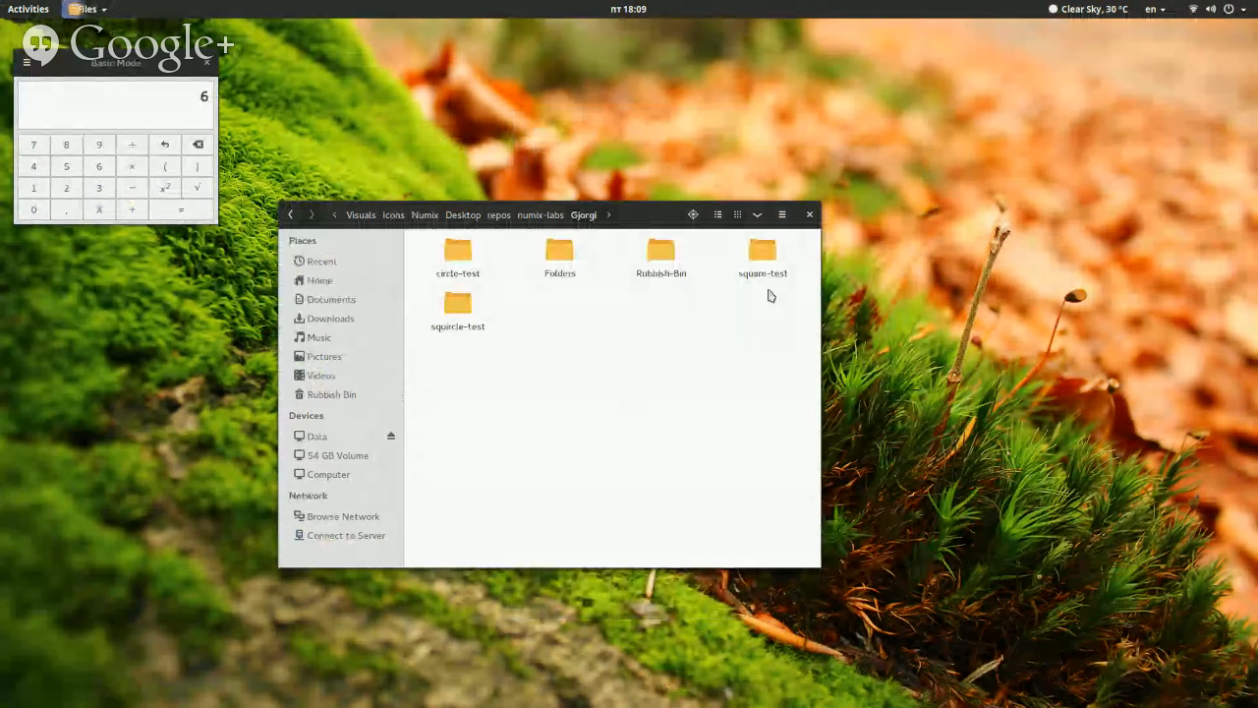
Open the circle-test folder and look through its circular icon designs
{"action": "double_click", "coordinate": [482, 257]}
{"action": "scroll", "coordinate": [732, 402], "scroll_direction": "down", "scroll_amount": 5}
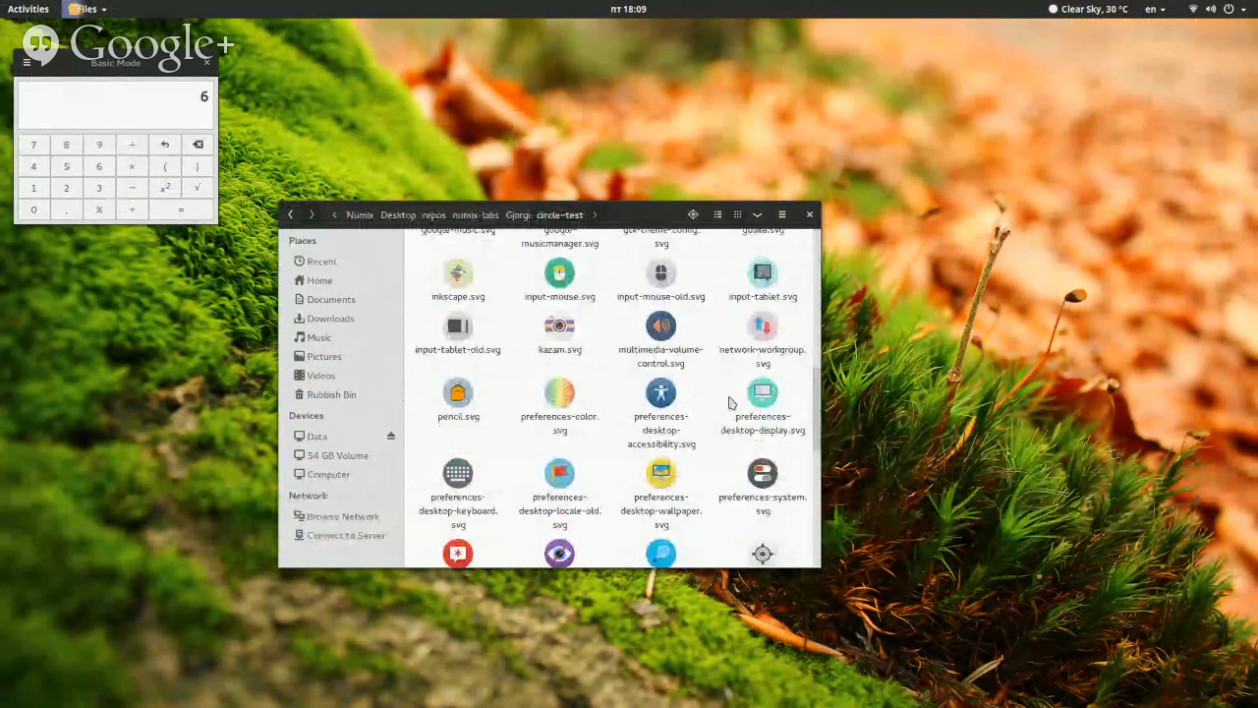
{"action": "scroll", "coordinate": [730, 402], "scroll_direction": "down", "scroll_amount": 5}
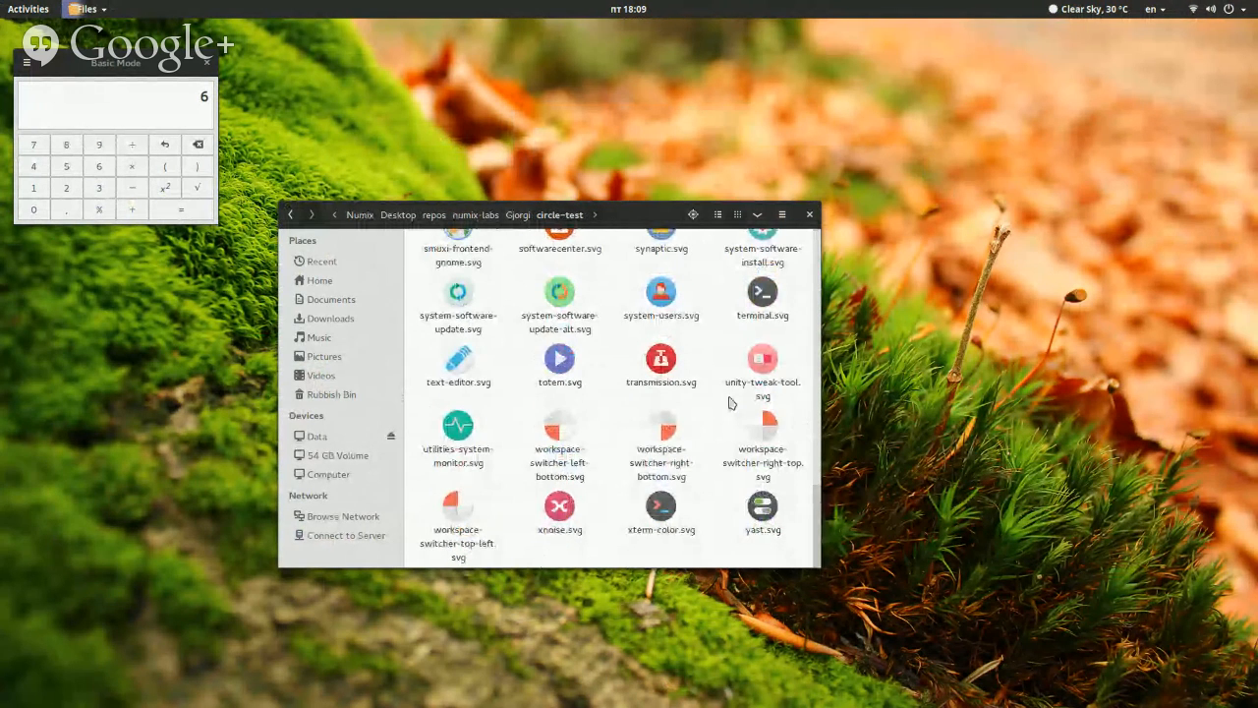
{"action": "scroll", "coordinate": [731, 402], "scroll_direction": "up", "scroll_amount": 3}
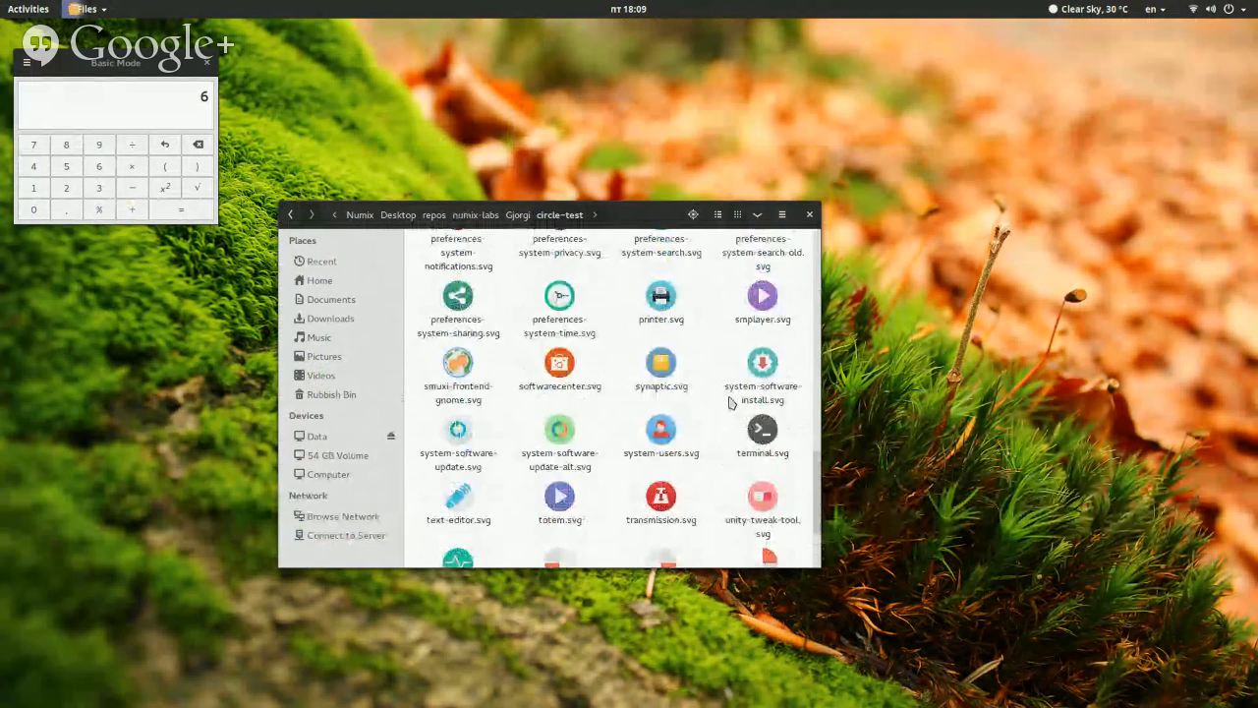
{"action": "scroll", "coordinate": [730, 402], "scroll_direction": "up", "scroll_amount": 4}
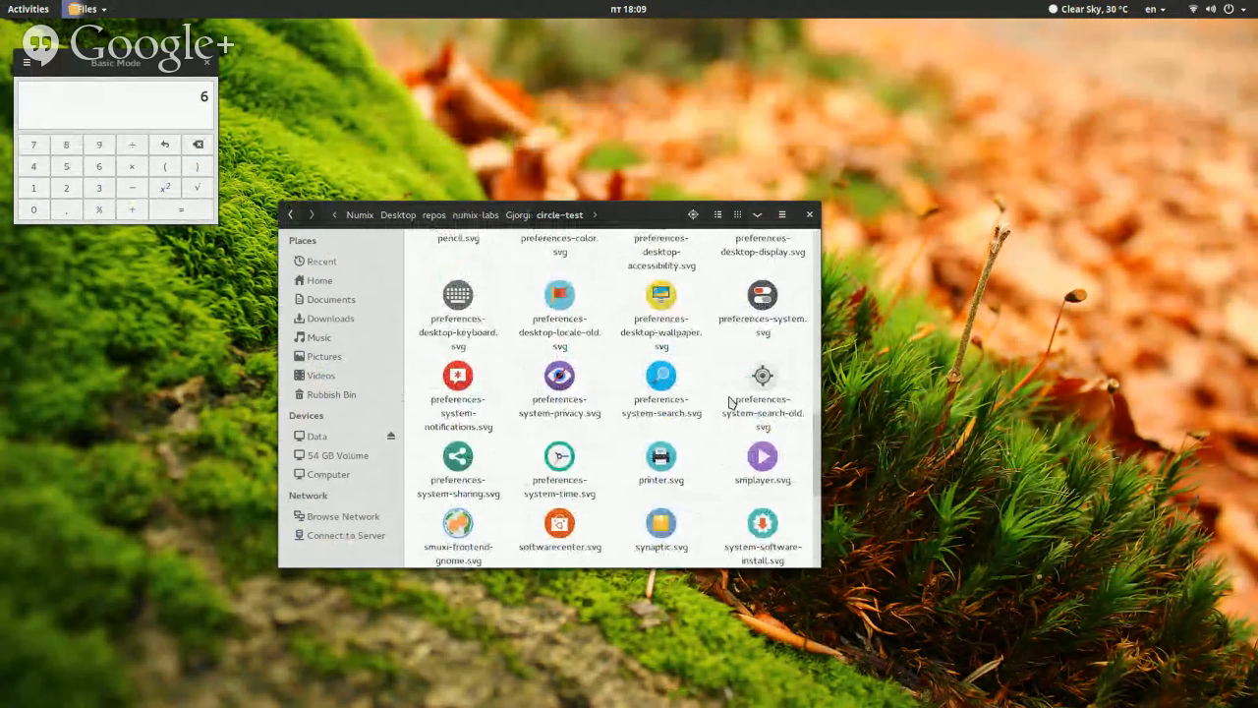
{"action": "scroll", "coordinate": [653, 388], "scroll_direction": "up", "scroll_amount": 3}
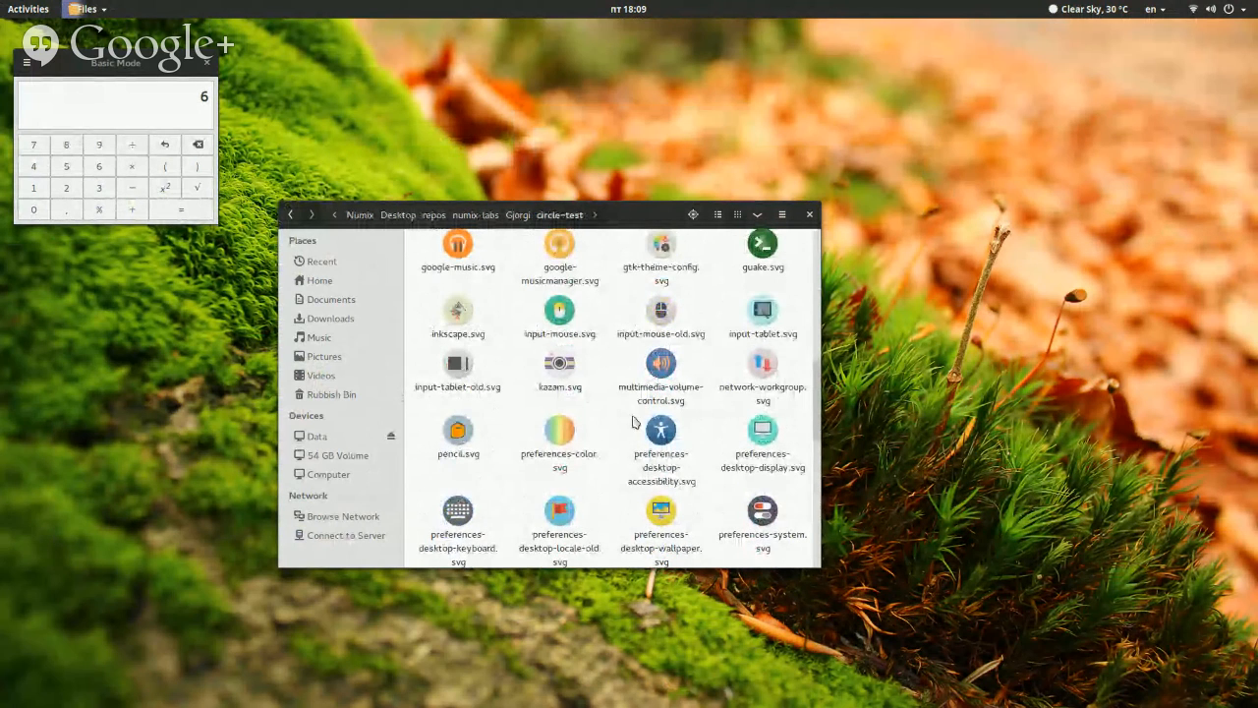
{"action": "scroll", "coordinate": [575, 476], "scroll_direction": "down", "scroll_amount": 2}
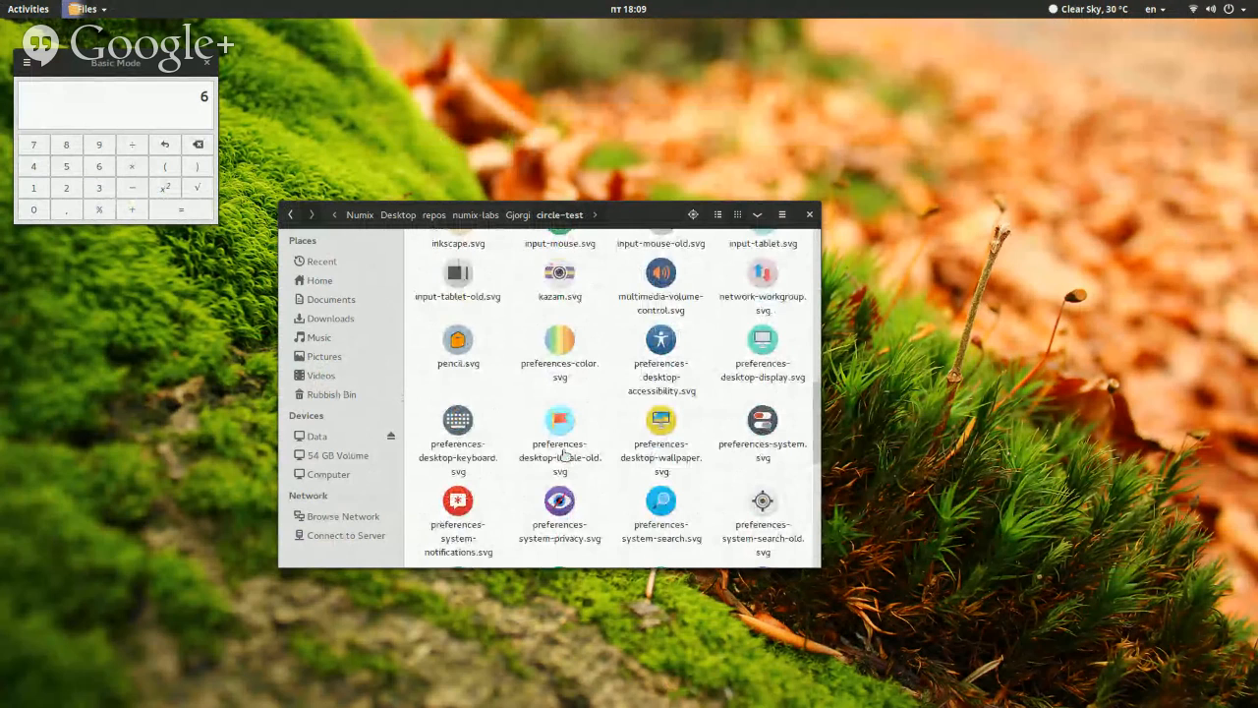
Open preferences-desktop-locale-old.svg from the circle-test folder in Inkscape
{"action": "right_click", "coordinate": [565, 454]}
{"action": "mouse_move", "coordinate": [639, 480]}
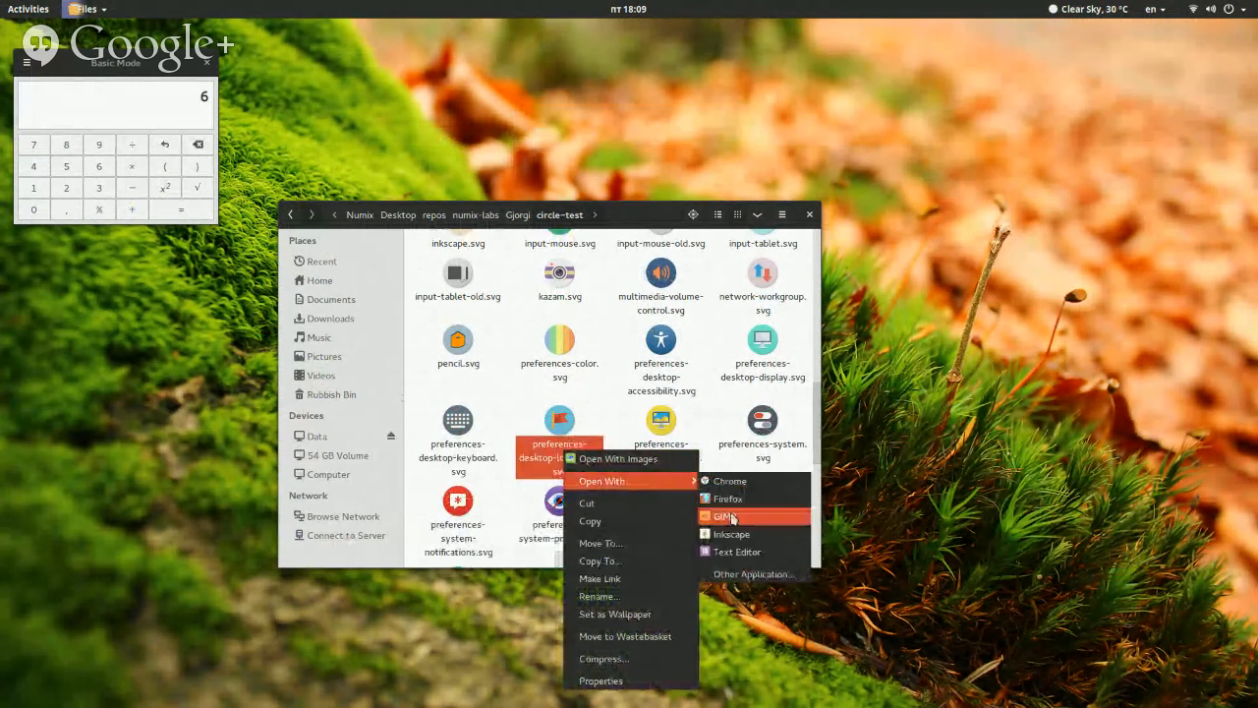
{"action": "left_click", "coordinate": [731, 534]}
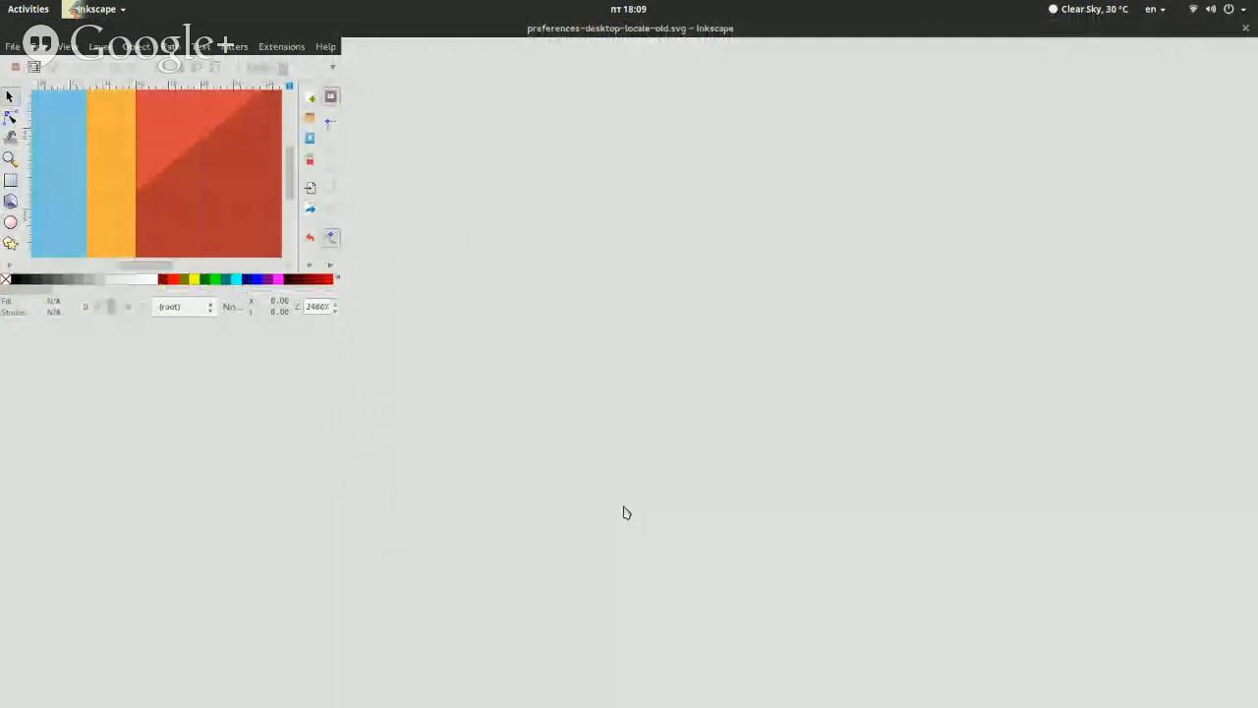
Switch to the Base layer and select the blue background circle near its lower edge
{"action": "scroll", "coordinate": [1014, 468], "scroll_direction": "down", "scroll_amount": 5}
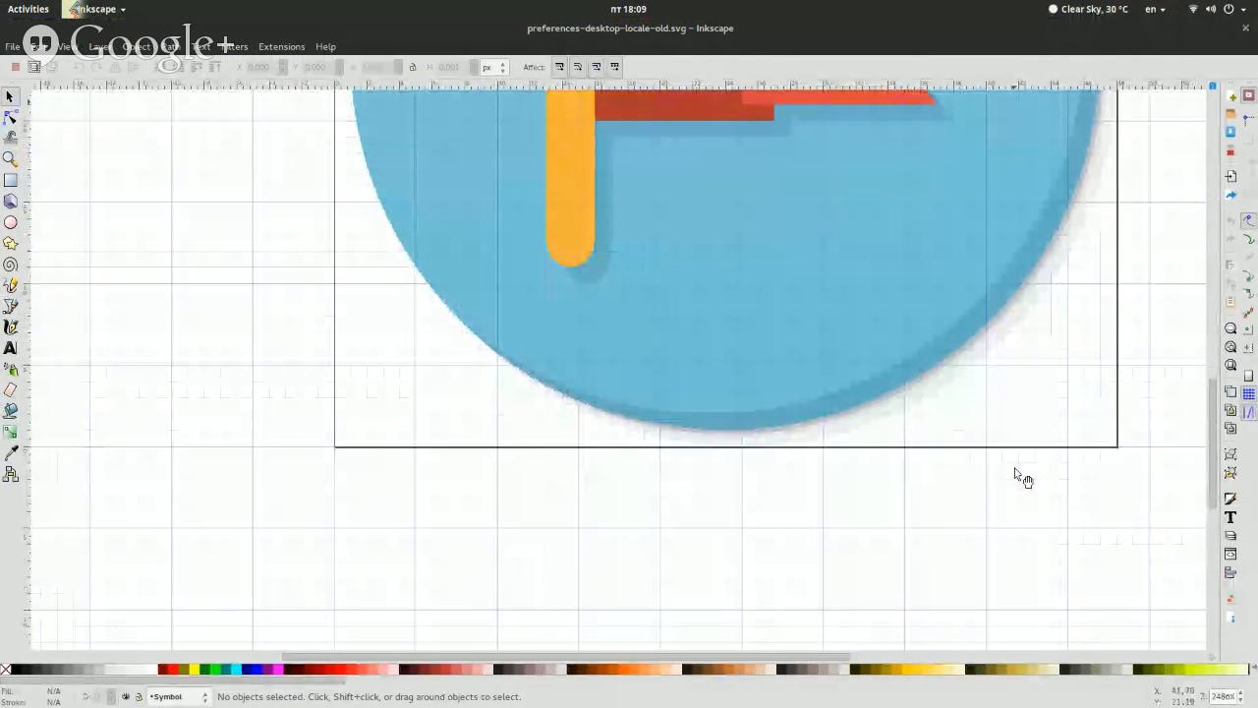
{"action": "left_click", "coordinate": [1240, 692]}
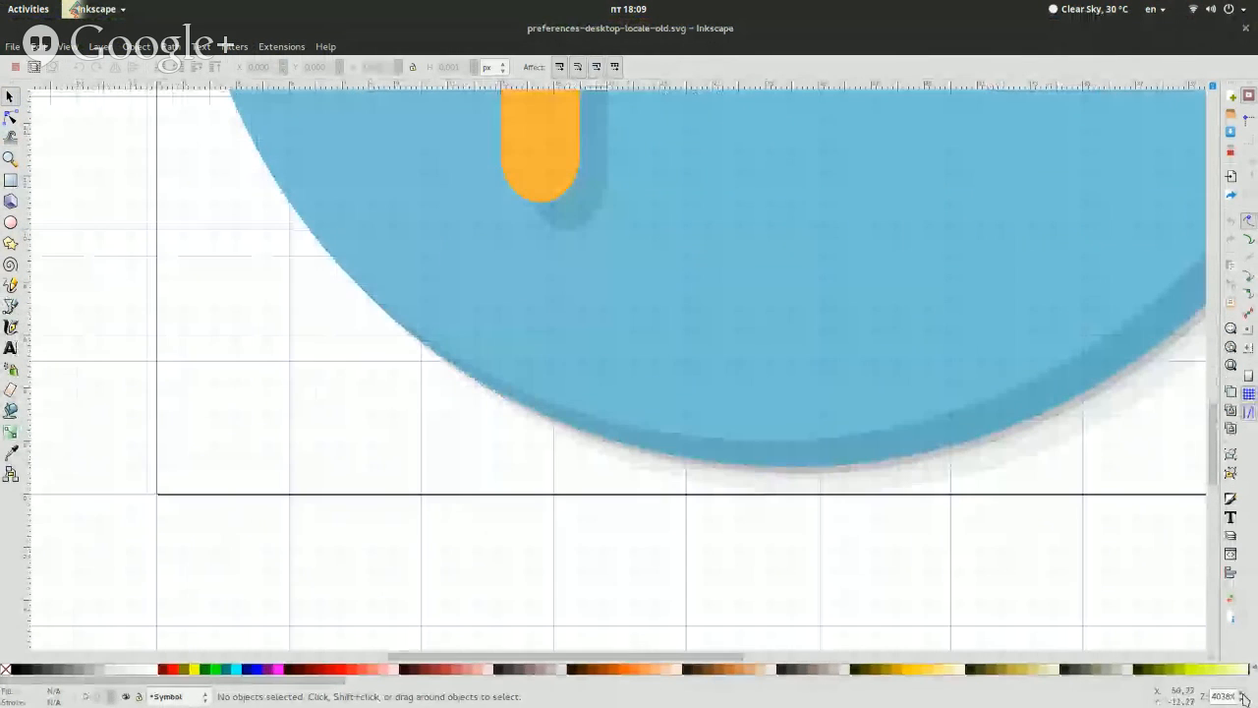
{"action": "left_click", "coordinate": [169, 696]}
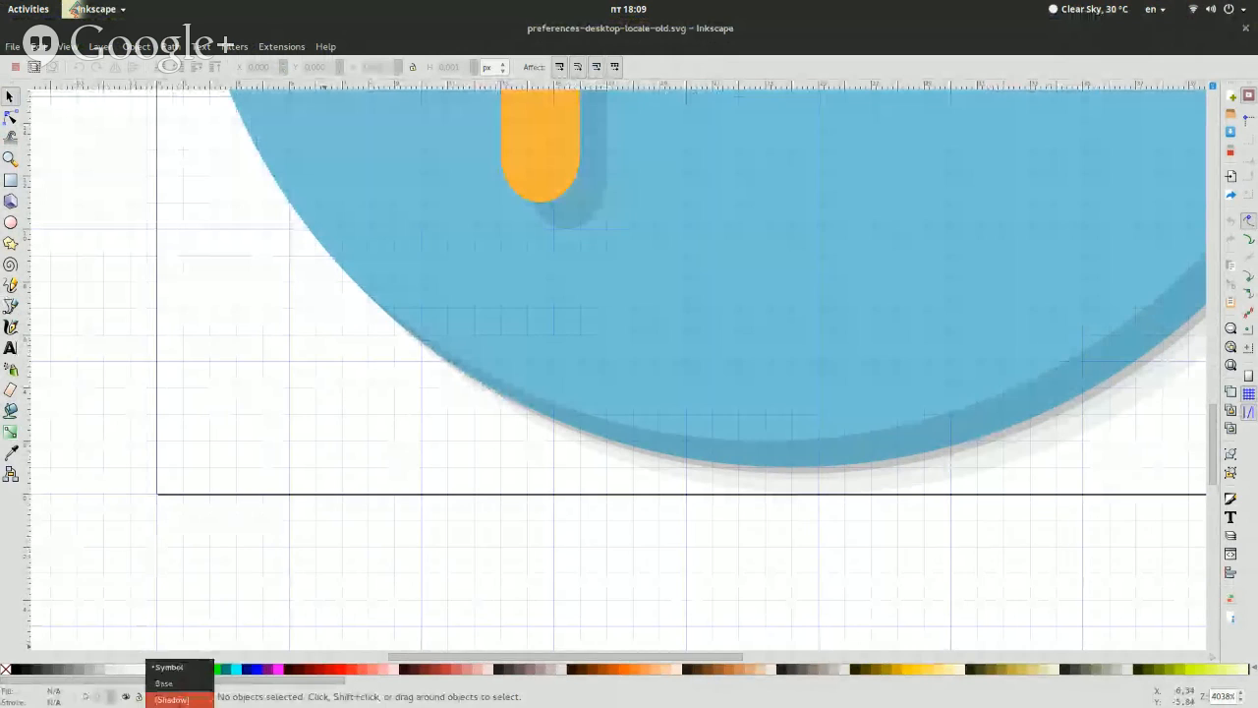
{"action": "left_click", "coordinate": [167, 683]}
{"action": "left_click", "coordinate": [636, 326]}
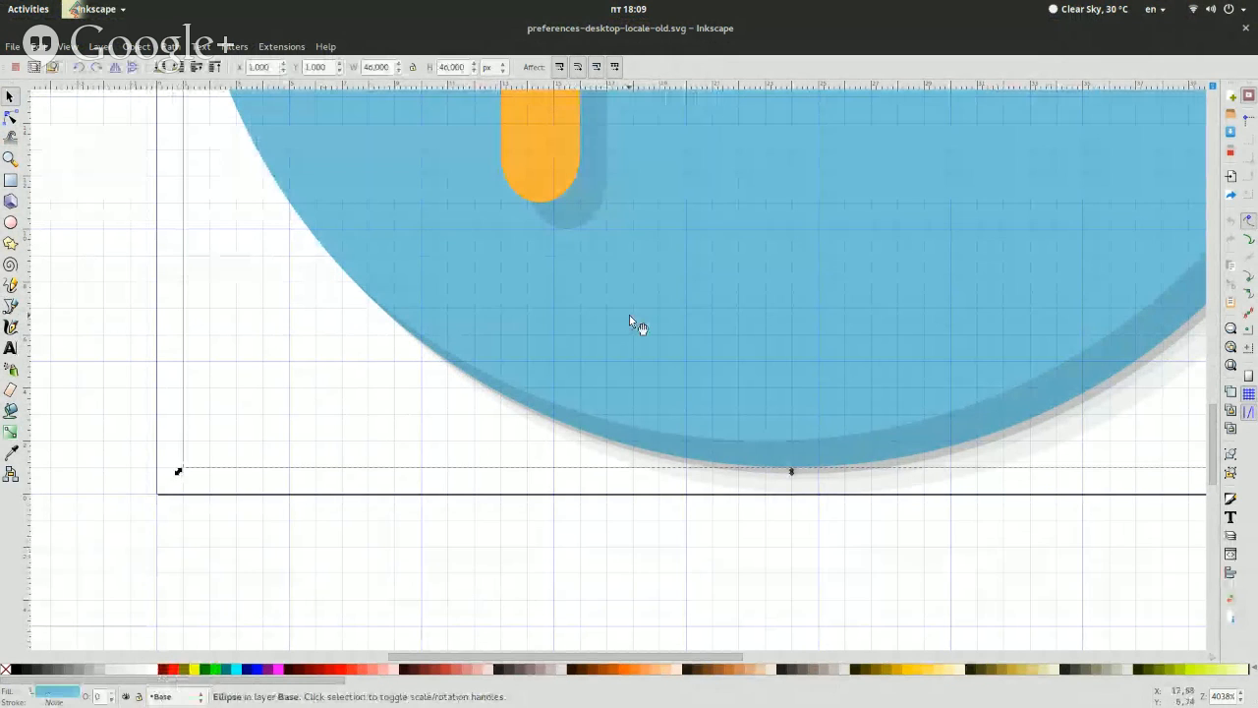
Select the flag's yellow pole and the flag's shadow group to inspect how the symbol is constructed
{"action": "scroll", "coordinate": [629, 316], "scroll_direction": "up", "scroll_amount": 15}
{"action": "left_click", "coordinate": [563, 350]}
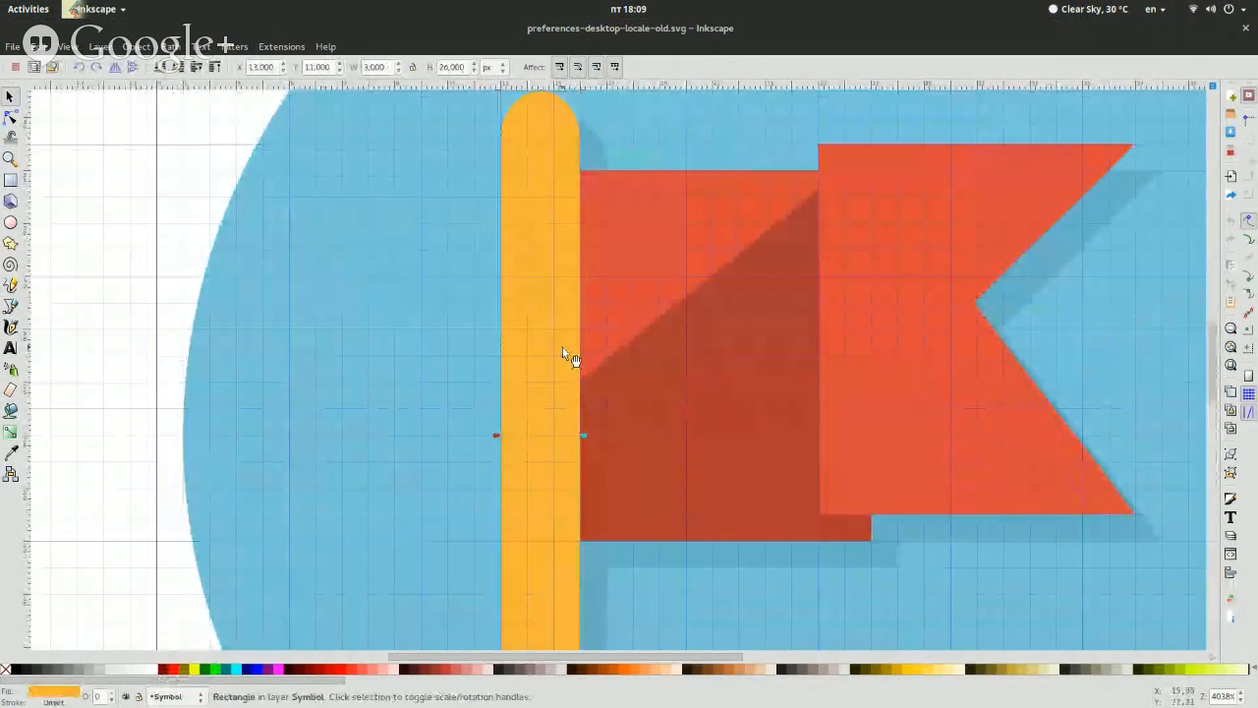
{"action": "scroll", "coordinate": [568, 353], "scroll_direction": "down", "scroll_amount": 10}
{"action": "scroll", "coordinate": [568, 352], "scroll_direction": "up", "scroll_amount": 6}
{"action": "left_click", "coordinate": [658, 399]}
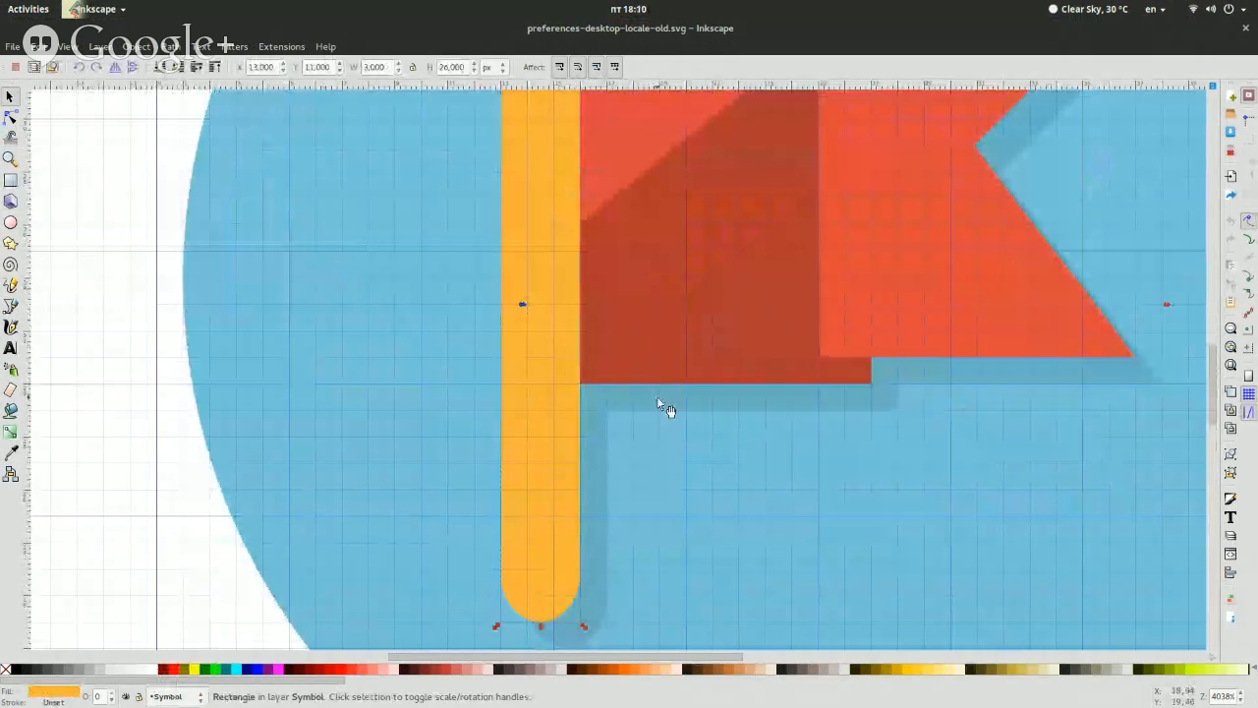
{"action": "scroll", "coordinate": [658, 399], "scroll_direction": "down", "scroll_amount": 12}
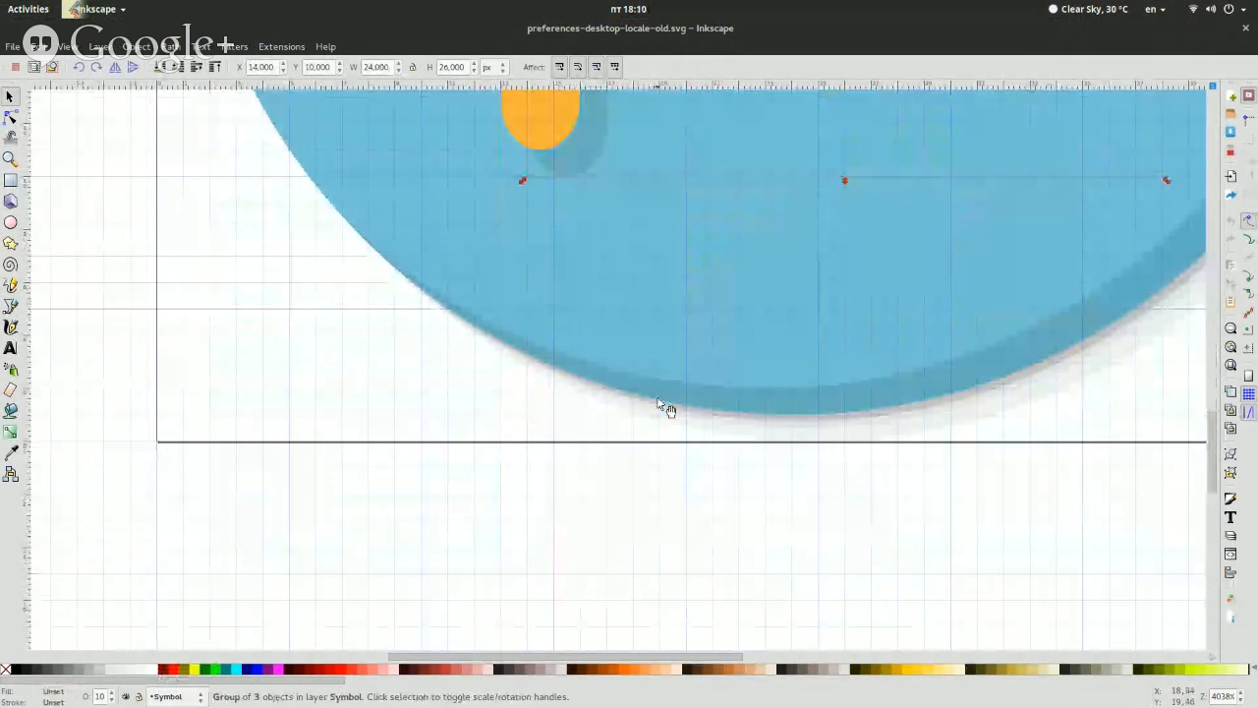
Clear the selection, make Base the current layer again and select the blue circle to check its dimensions
{"action": "left_click", "coordinate": [425, 439]}
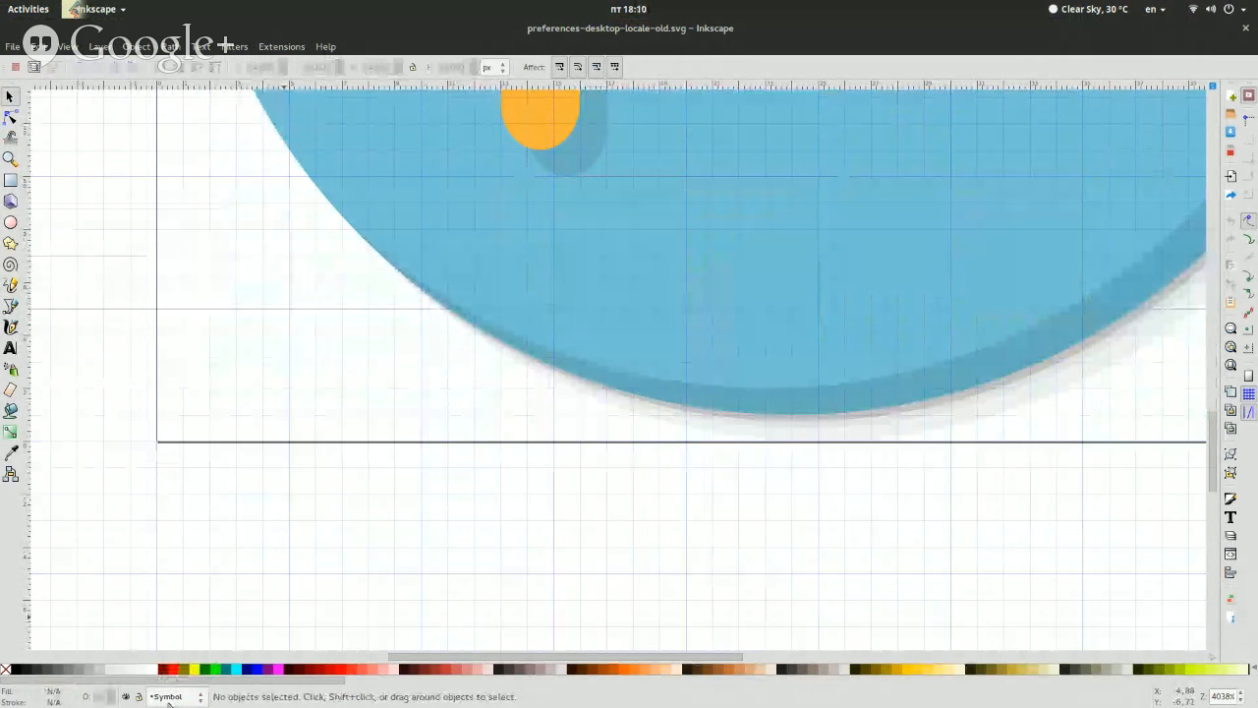
{"action": "left_click", "coordinate": [171, 698]}
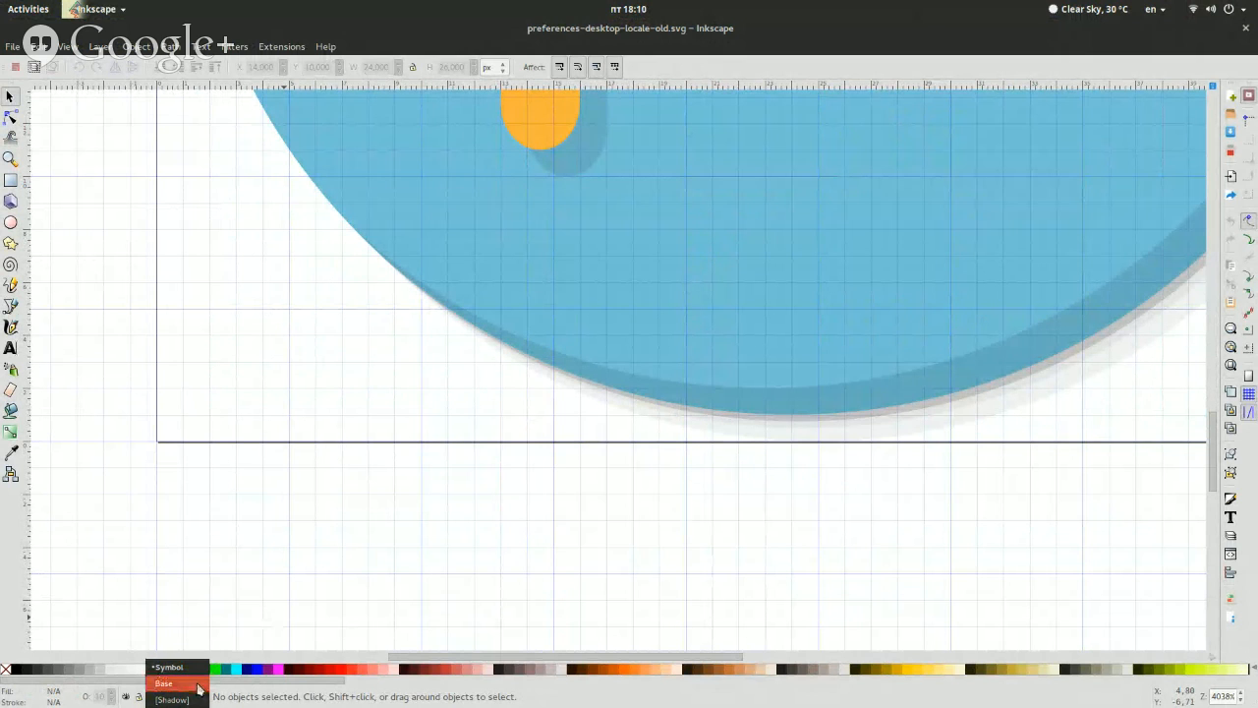
{"action": "left_click", "coordinate": [195, 685]}
{"action": "scroll", "coordinate": [491, 483], "scroll_direction": "up", "scroll_amount": 6}
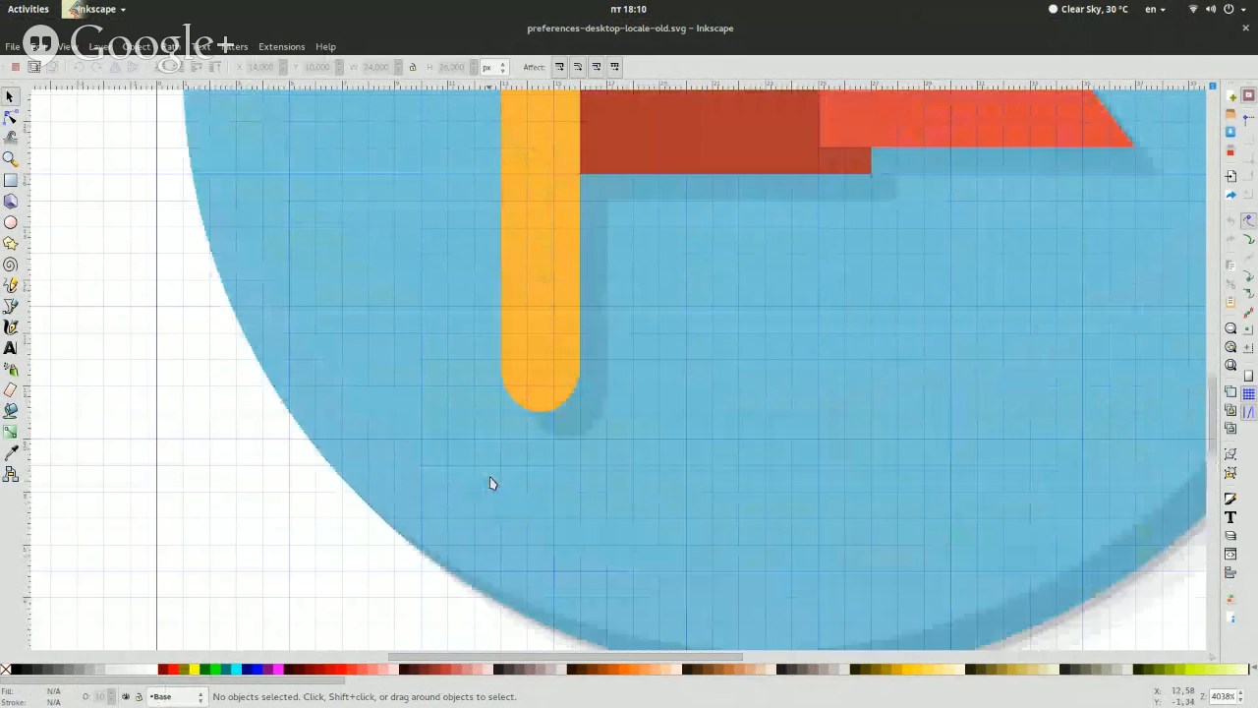
{"action": "left_click", "coordinate": [281, 374]}
{"action": "scroll", "coordinate": [284, 374], "scroll_direction": "up", "scroll_amount": 8}
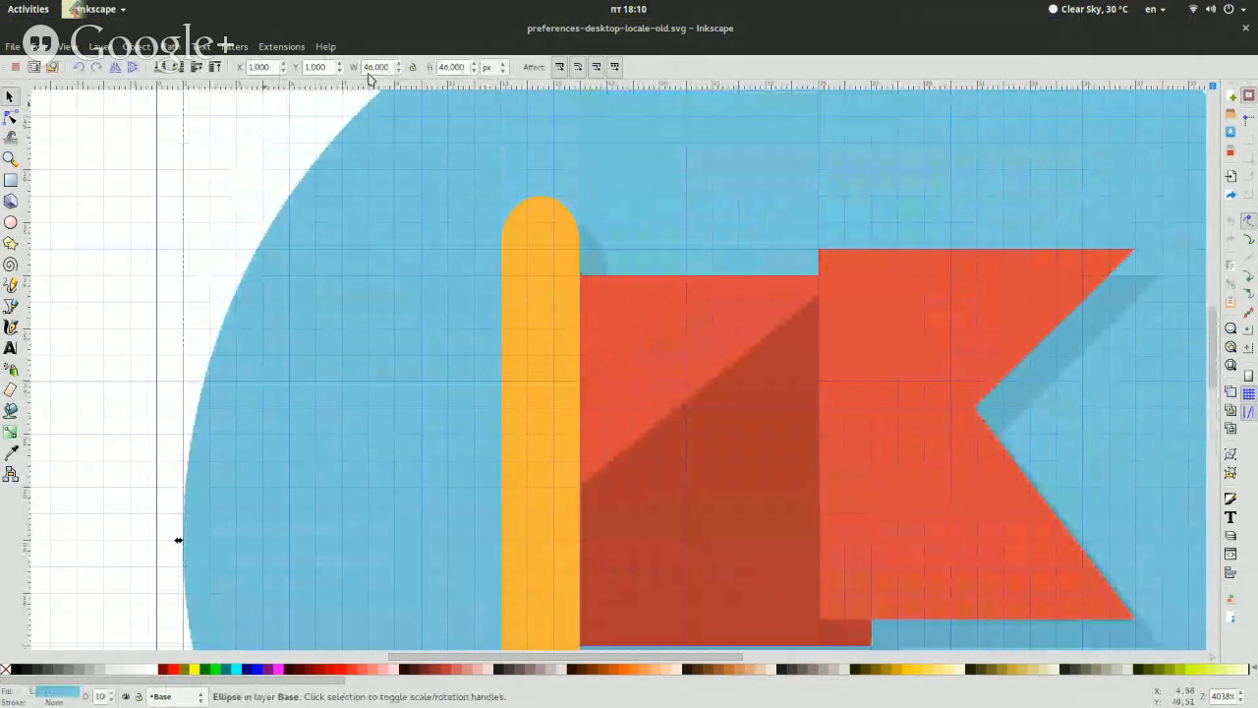
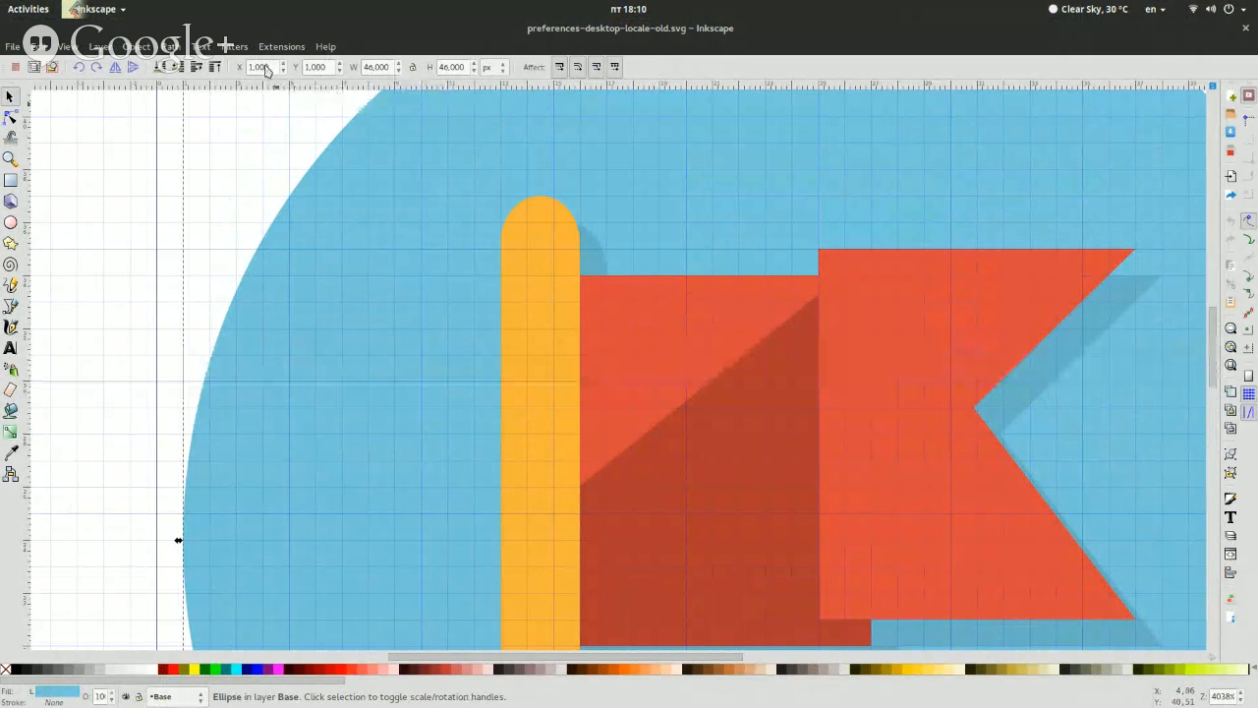
Clear the selection and reselect the blue background circle to examine its lower edge and dimensions
{"action": "left_click", "coordinate": [154, 213]}
{"action": "scroll", "coordinate": [155, 213], "scroll_direction": "down", "scroll_amount": 10}
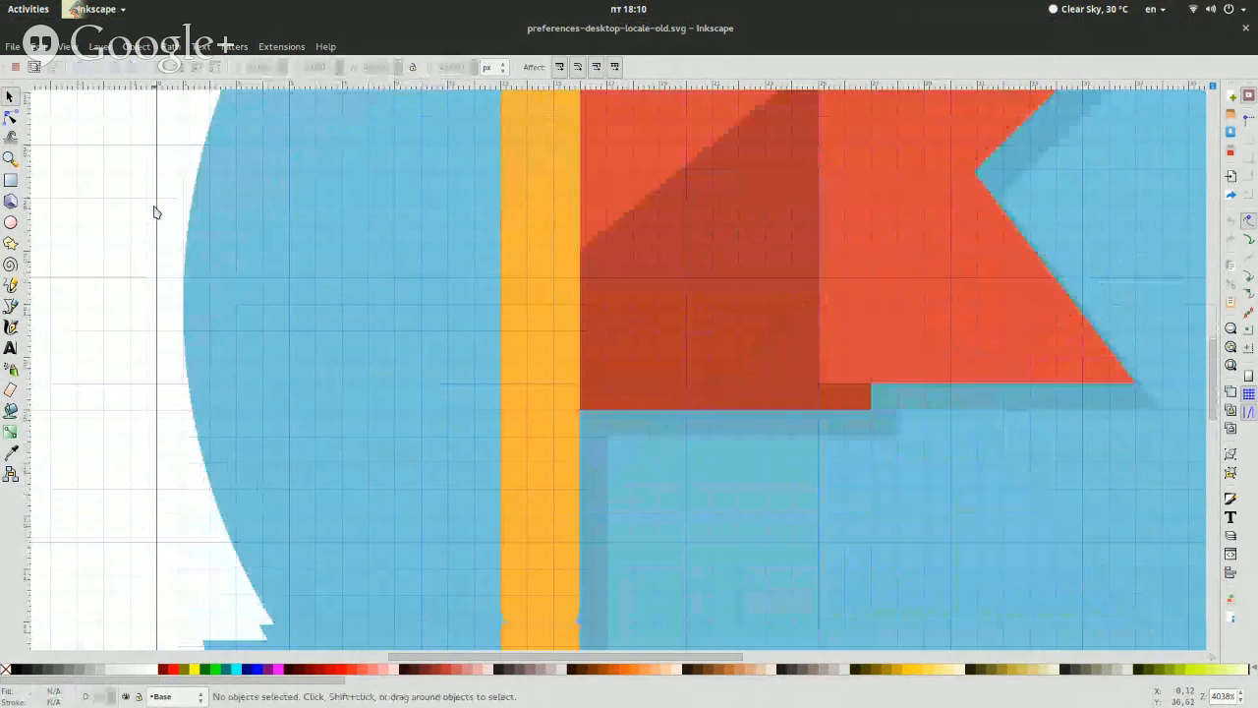
{"action": "scroll", "coordinate": [811, 462], "scroll_direction": "down", "scroll_amount": 5}
{"action": "left_click", "coordinate": [843, 451]}
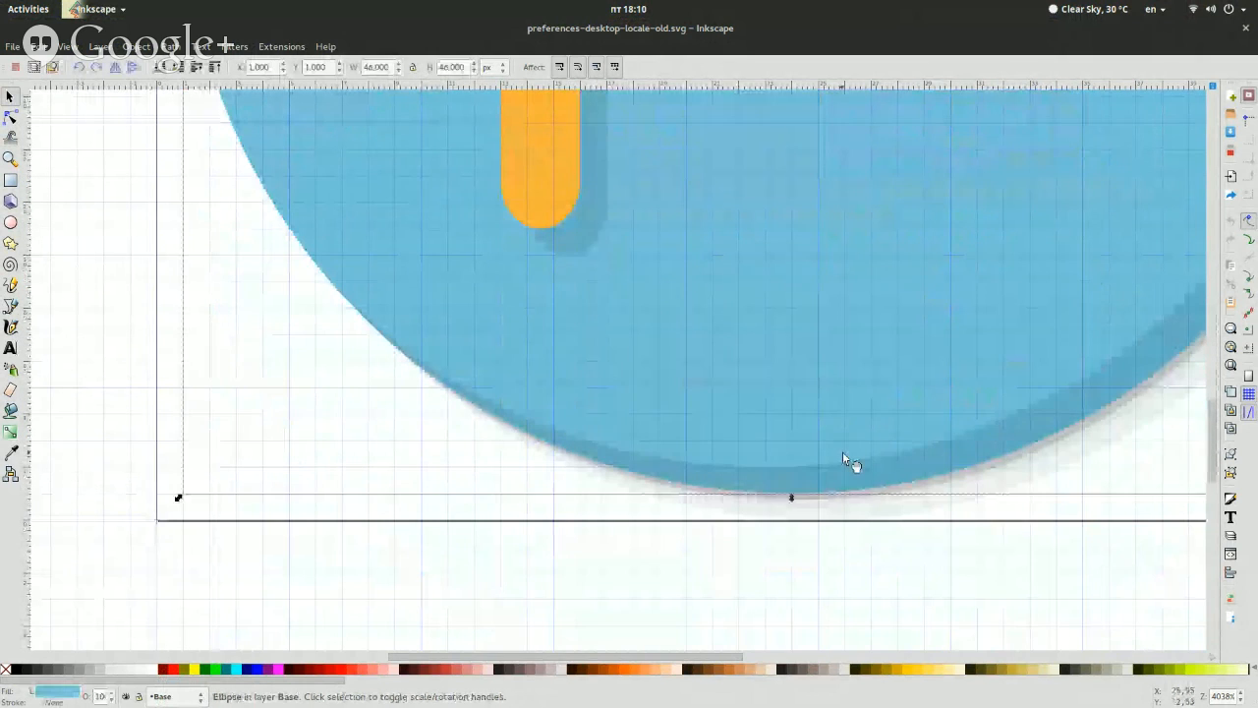
{"action": "scroll", "coordinate": [842, 451], "scroll_direction": "up", "scroll_amount": 10}
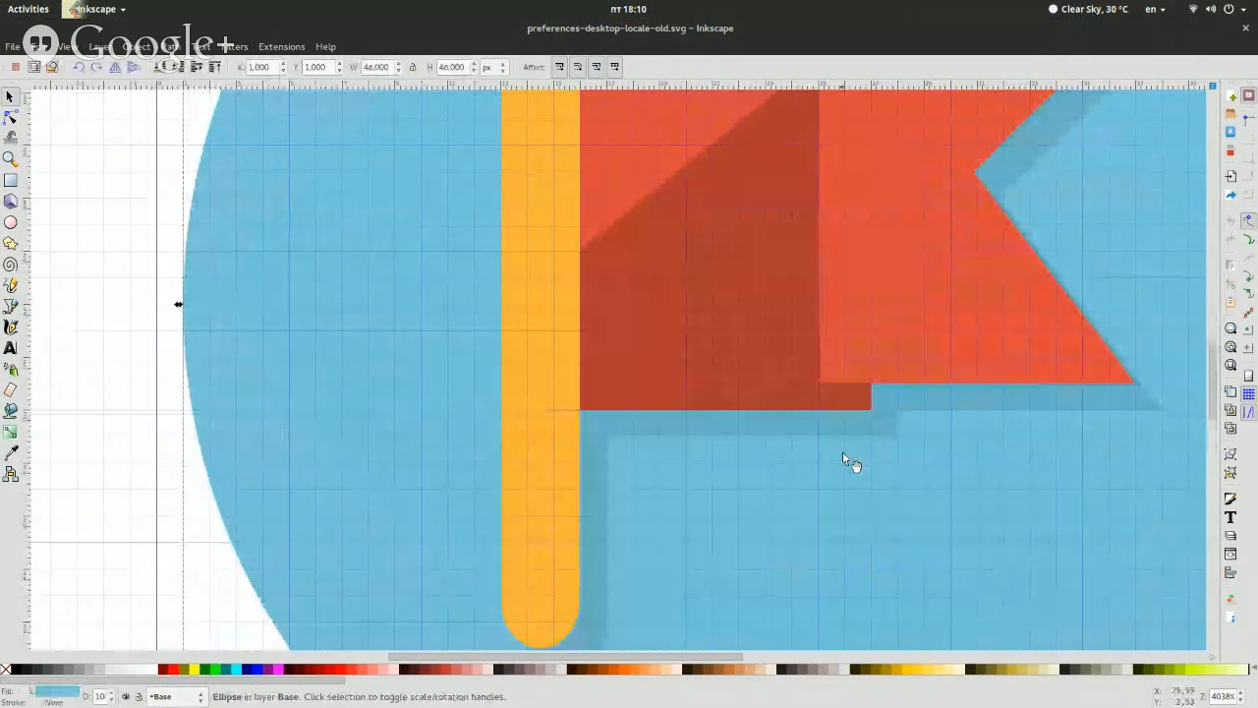
{"action": "scroll", "coordinate": [842, 455], "scroll_direction": "up", "scroll_amount": 4}
{"action": "scroll", "coordinate": [842, 455], "scroll_direction": "down", "scroll_amount": 9}
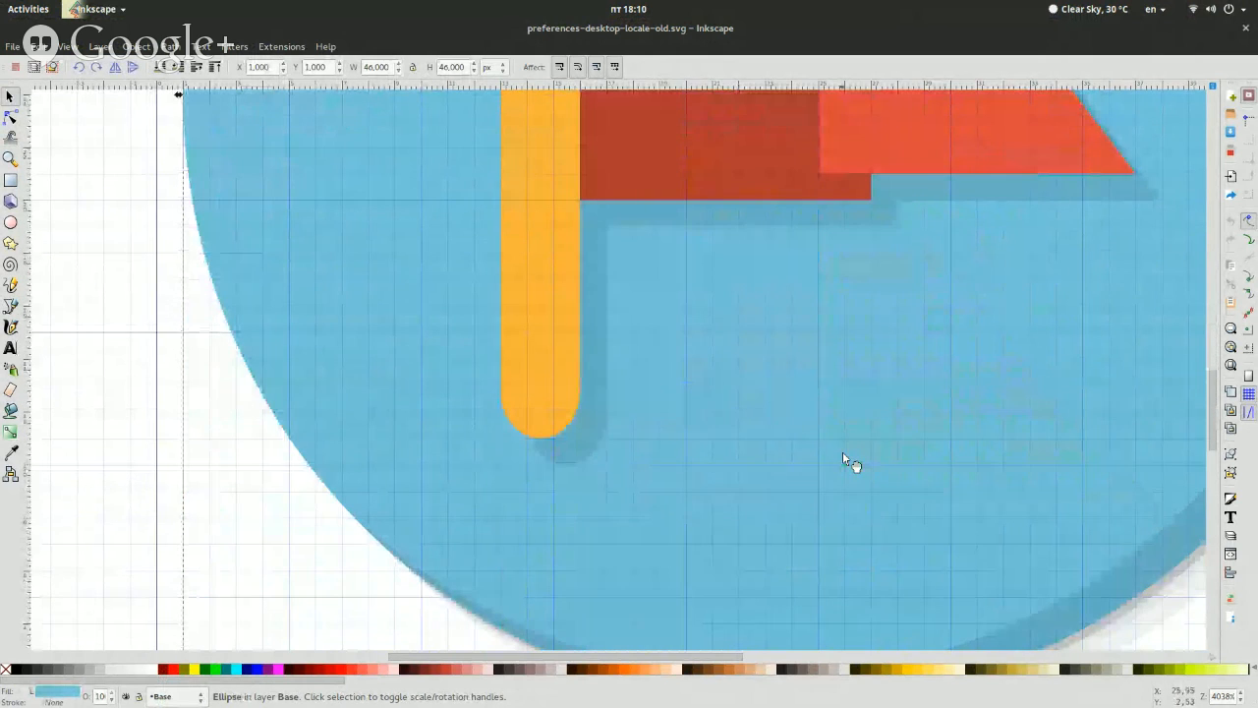
Select the flag's shadow group and the yellow pole in turn to compare their positions and sizes
{"action": "left_click", "coordinate": [596, 450]}
{"action": "scroll", "coordinate": [596, 454], "scroll_direction": "up", "scroll_amount": 3}
{"action": "scroll", "coordinate": [596, 454], "scroll_direction": "down", "scroll_amount": 3}
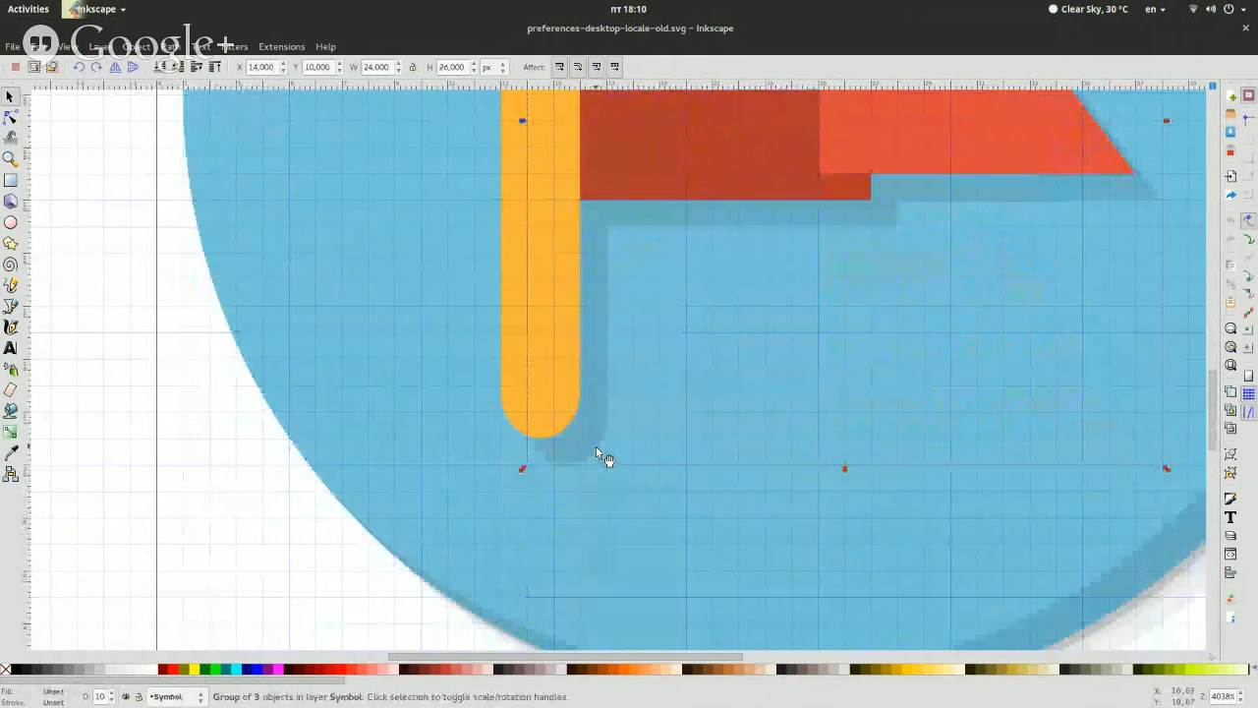
{"action": "left_click", "coordinate": [557, 421]}
{"action": "scroll", "coordinate": [558, 418], "scroll_direction": "up", "scroll_amount": 5}
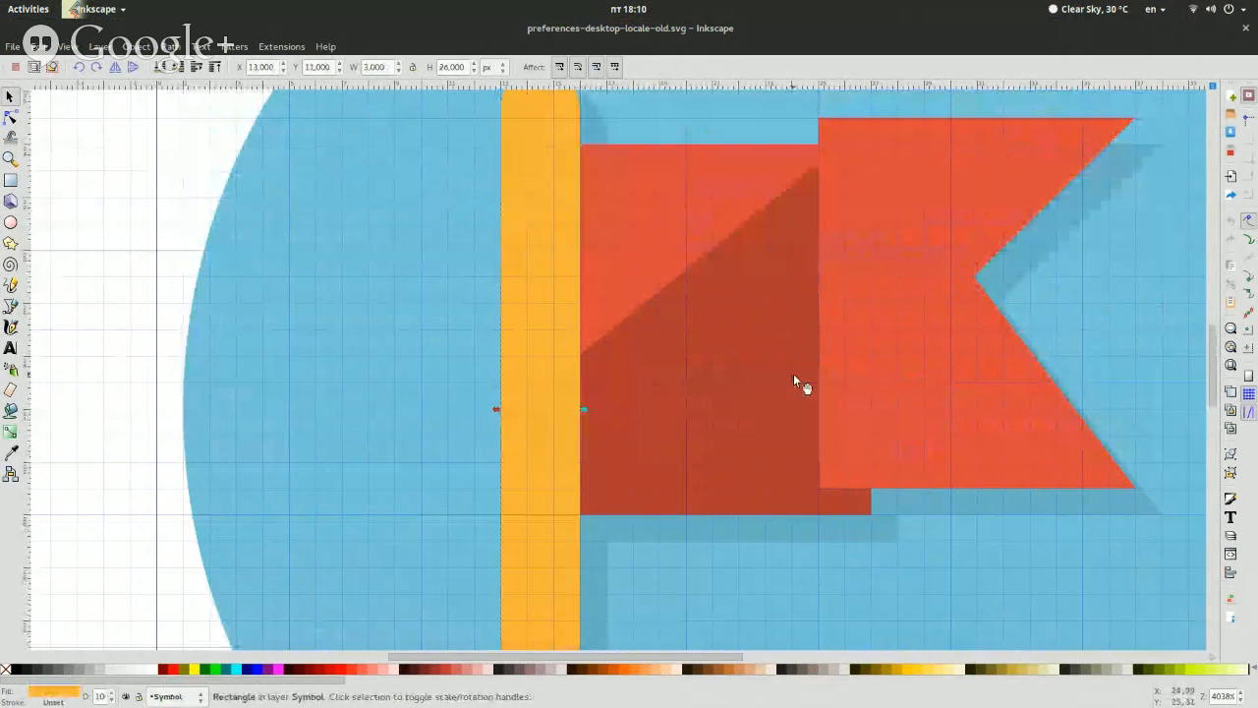
{"action": "scroll", "coordinate": [798, 383], "scroll_direction": "down", "scroll_amount": 5}
Delete the flag's shadow group and group the remaining four symbol objects together
{"action": "left_click", "coordinate": [637, 335]}
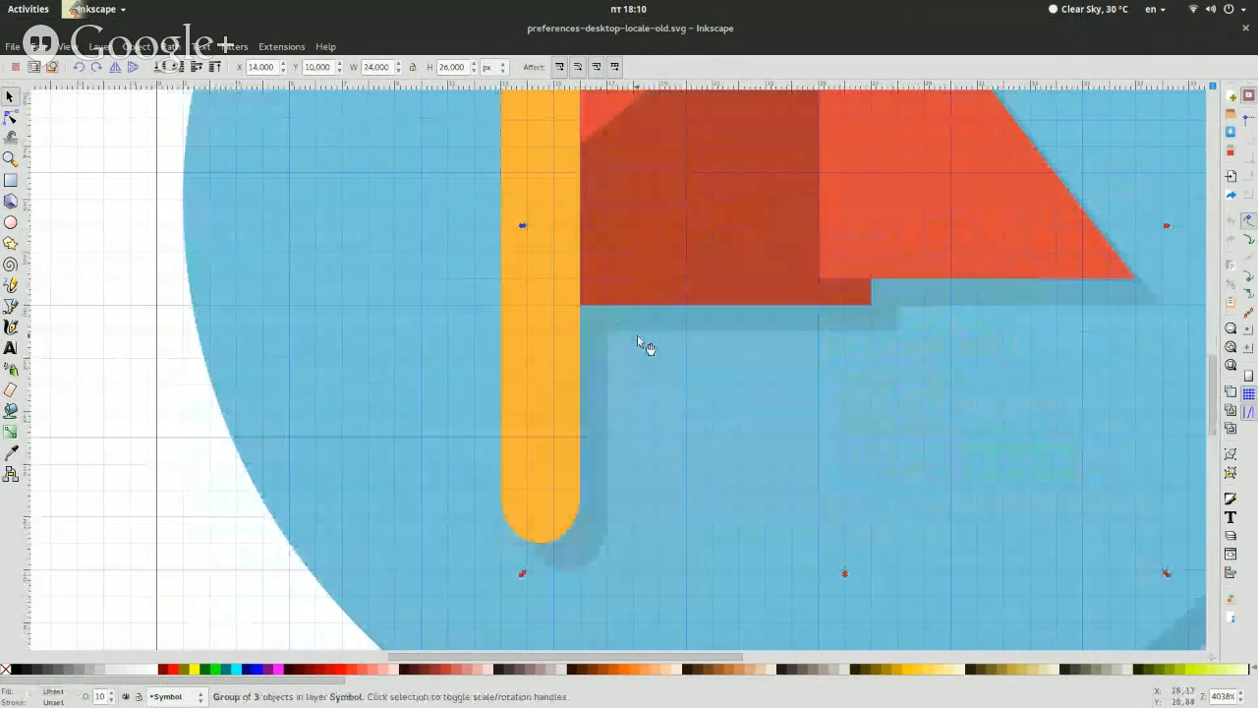
{"action": "key", "text": "Escape"}
{"action": "key", "text": "ctrl+a"}
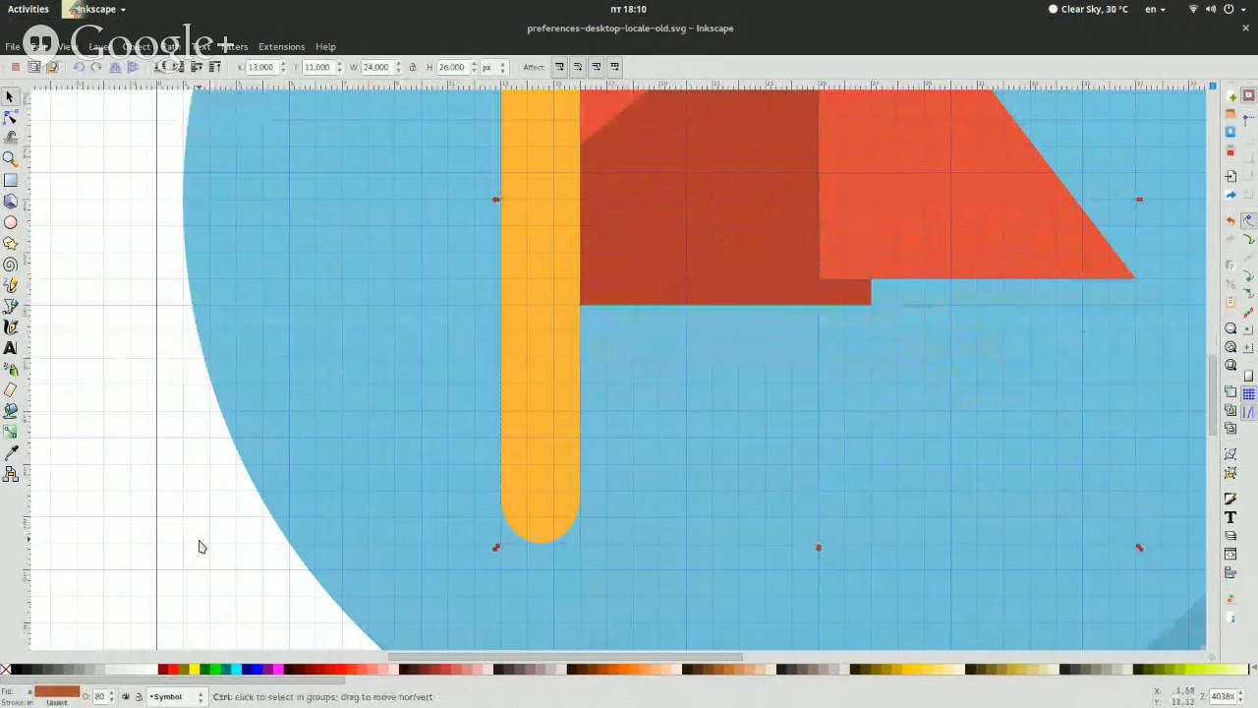
{"action": "left_click", "coordinate": [169, 46]}
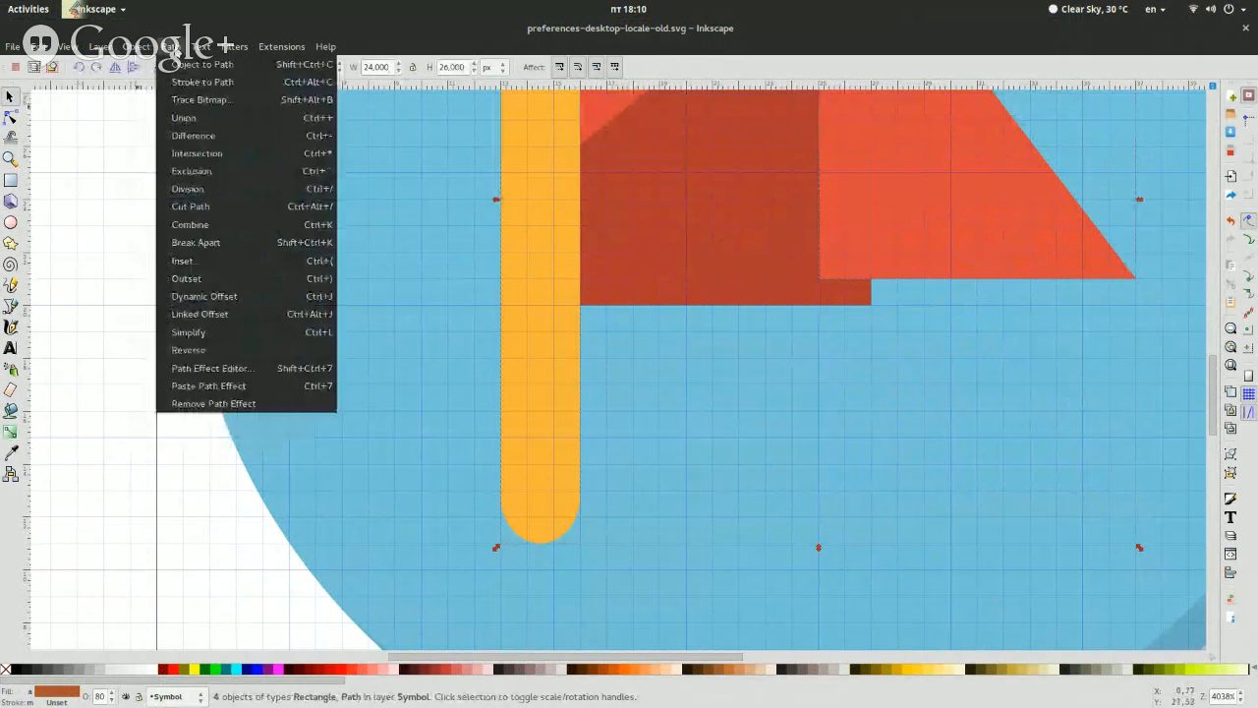
{"action": "left_click", "coordinate": [145, 100]}
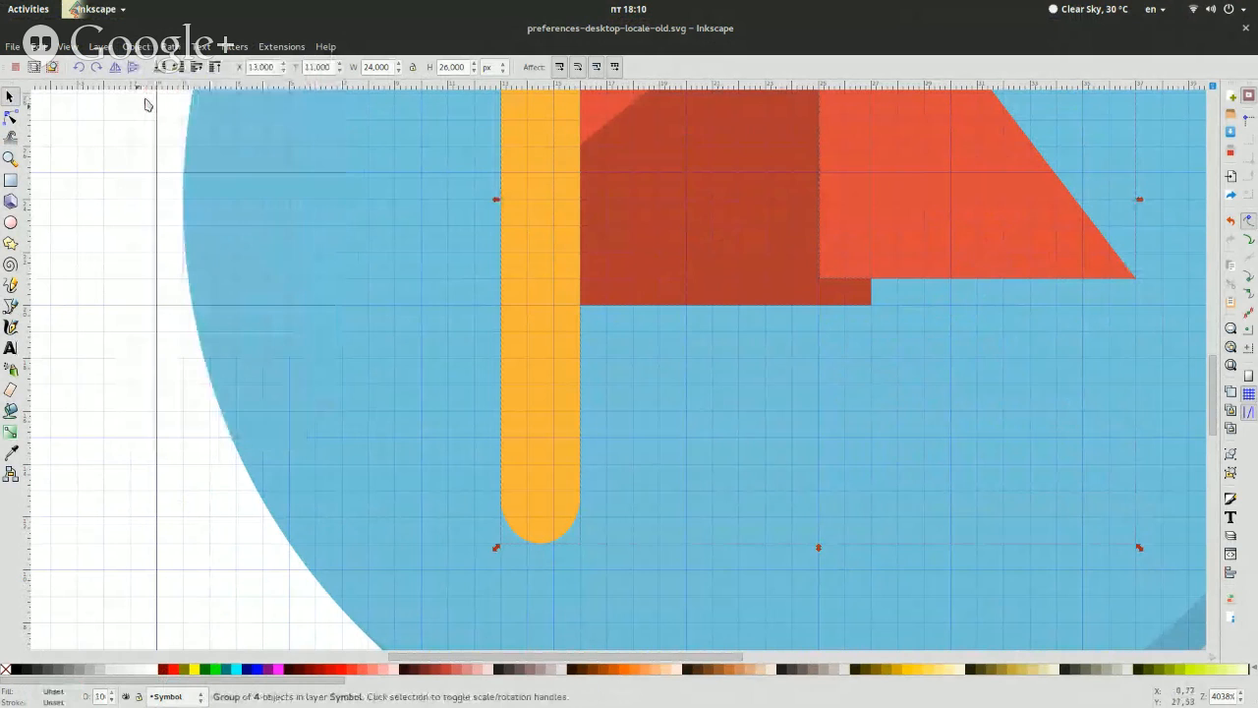
{"action": "scroll", "coordinate": [513, 304], "scroll_direction": "up", "scroll_amount": 10}
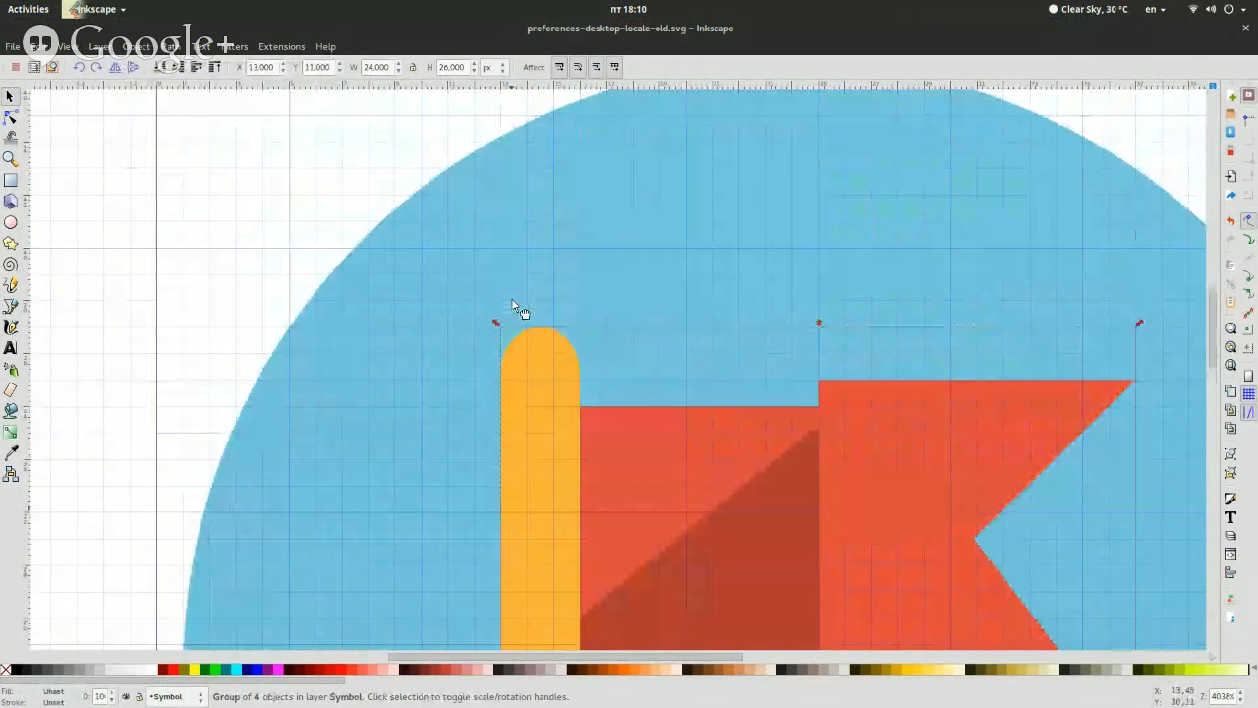
{"action": "scroll", "coordinate": [377, 130], "scroll_direction": "up", "scroll_amount": 20}
{"action": "left_click_drag", "start_coordinate": [516, 303], "coordinate": [375, 135]}
{"action": "key", "text": "ctrl+z"}
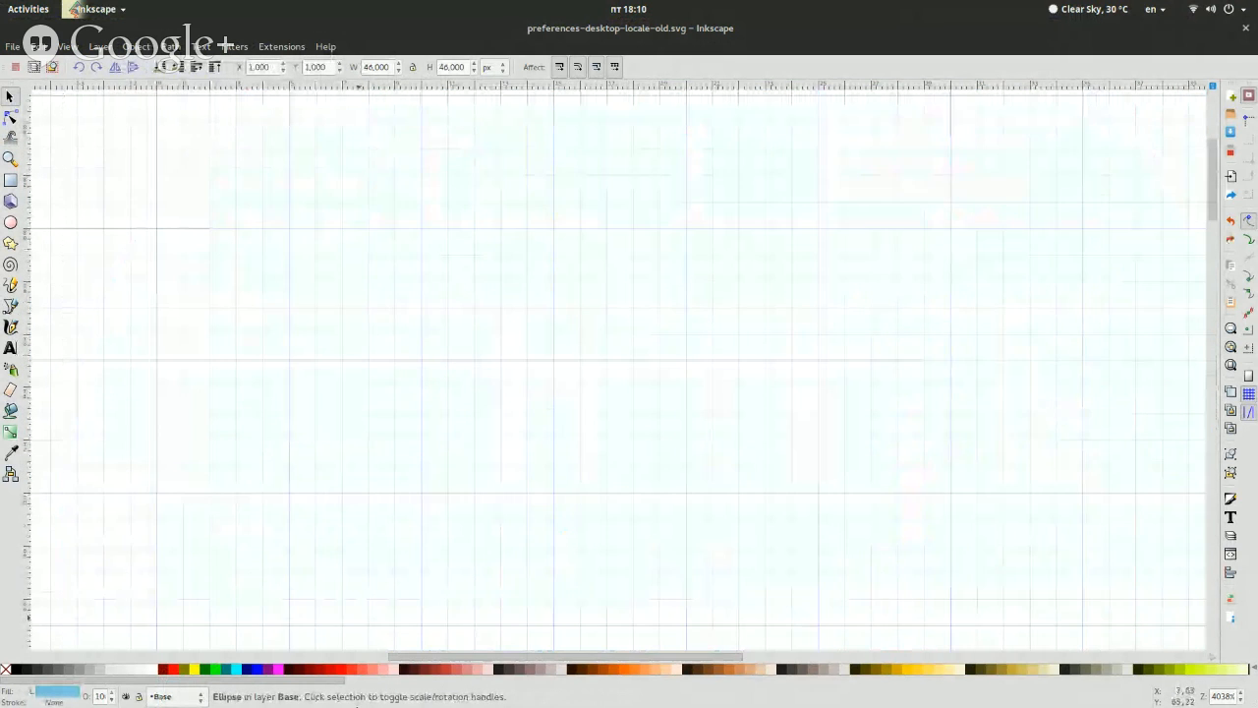
Duplicate the grouped flag symbol and position the copy at X 14 px and Y 10 px
{"action": "scroll", "coordinate": [643, 486], "scroll_direction": "down", "scroll_amount": 12}
{"action": "scroll", "coordinate": [646, 485], "scroll_direction": "down", "scroll_amount": 3}
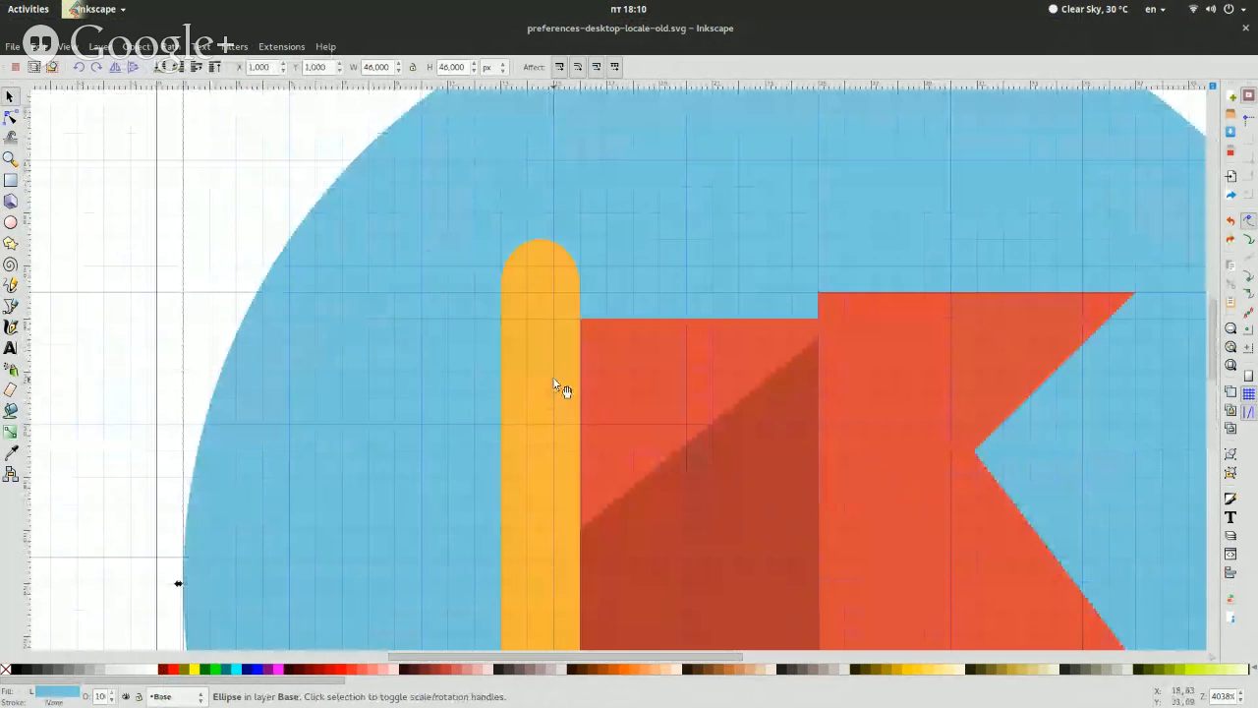
{"action": "left_click", "coordinate": [552, 376]}
{"action": "triple_click", "coordinate": [321, 71]}
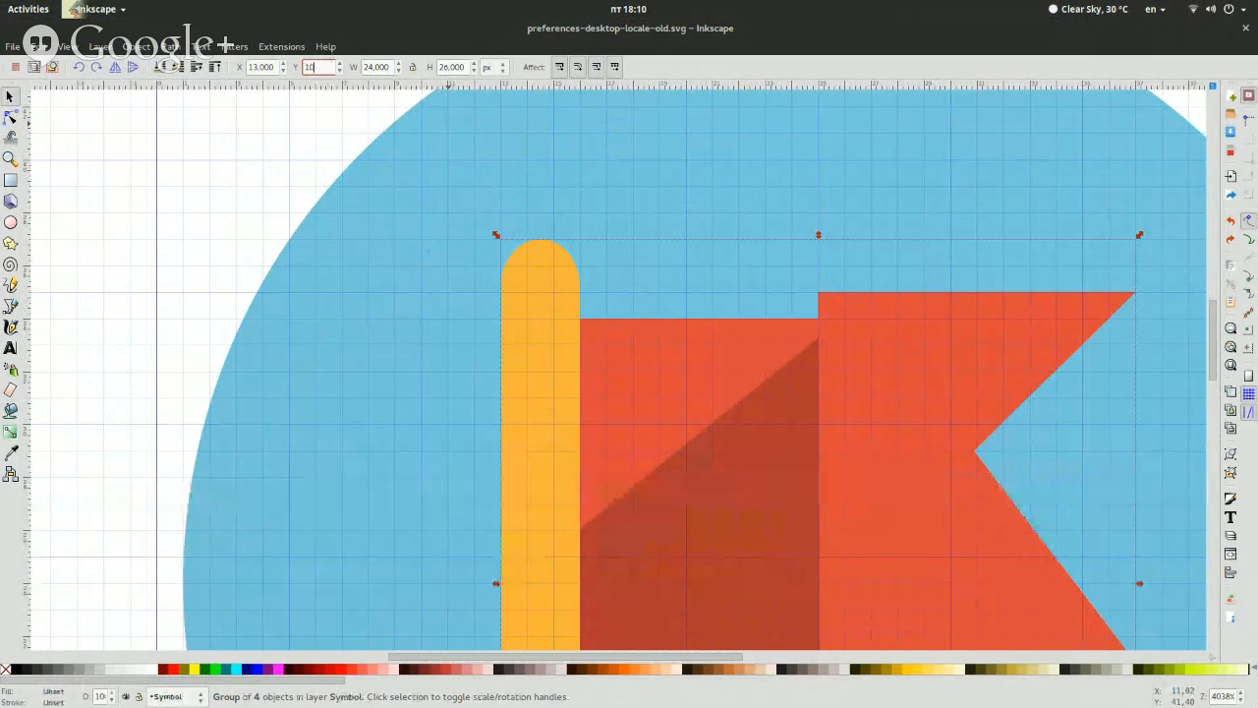
{"action": "key", "text": "Return"}
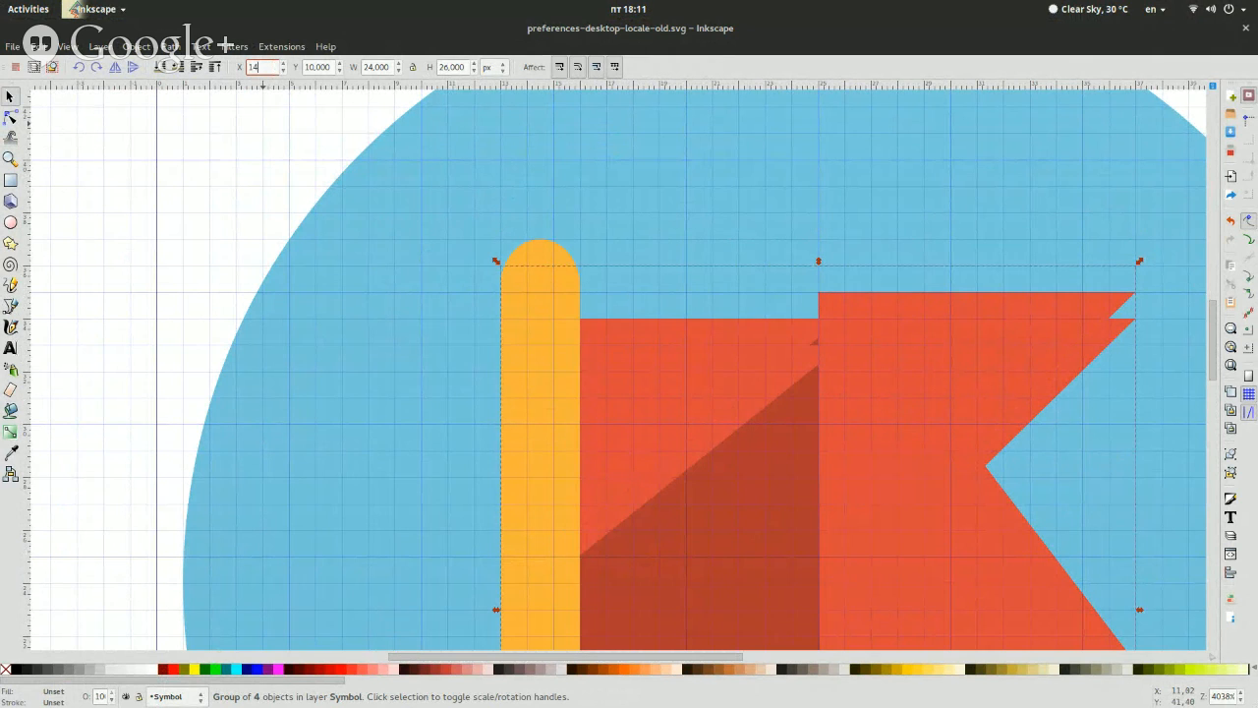
{"action": "left_click", "coordinate": [260, 66]}
{"action": "type", "text": "14"}
{"action": "key", "text": "Return"}
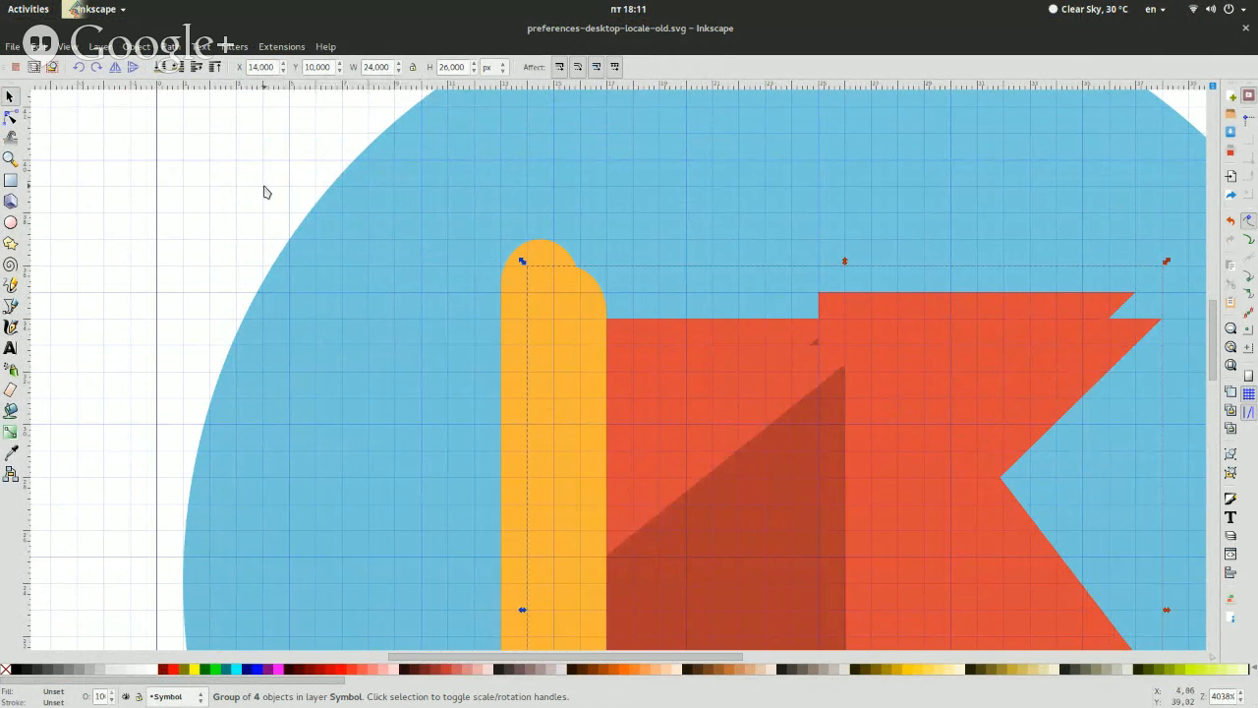
Turn the duplicated flag into a shadow with a flat black fill and 10% opacity, placed behind the original flag
{"action": "left_click", "coordinate": [59, 693]}
{"action": "left_click", "coordinate": [1030, 133]}
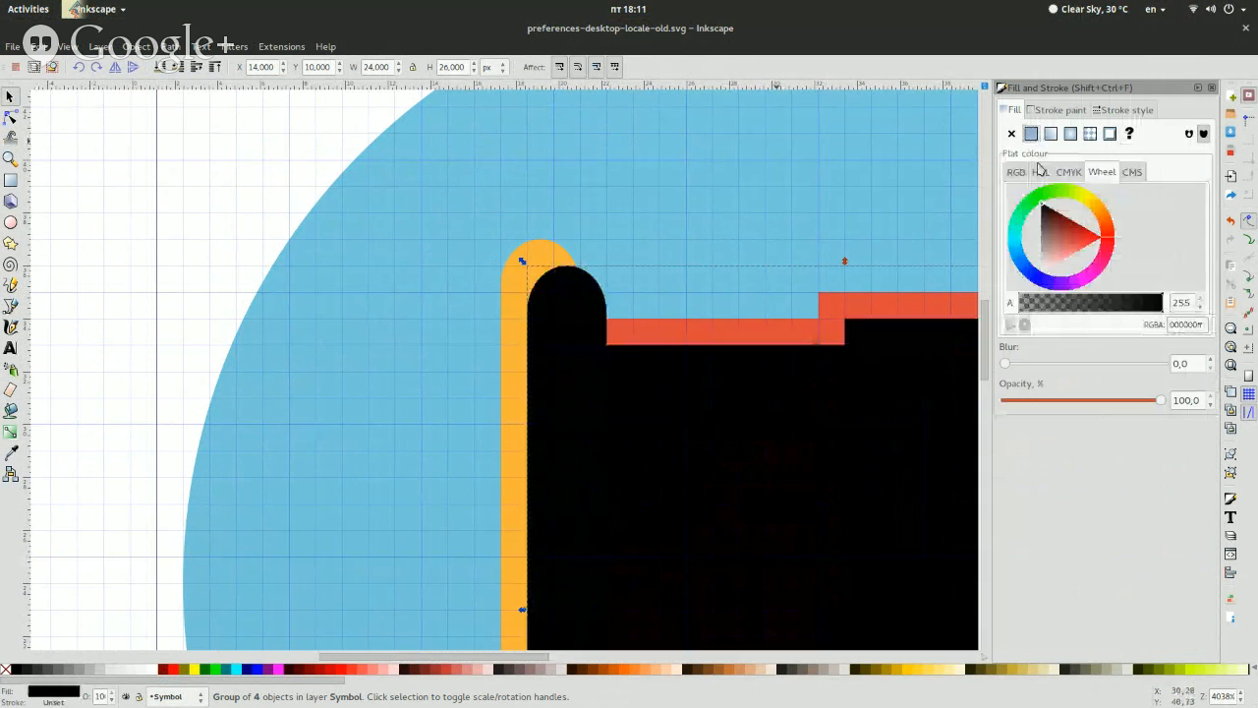
{"action": "left_click", "coordinate": [1186, 403]}
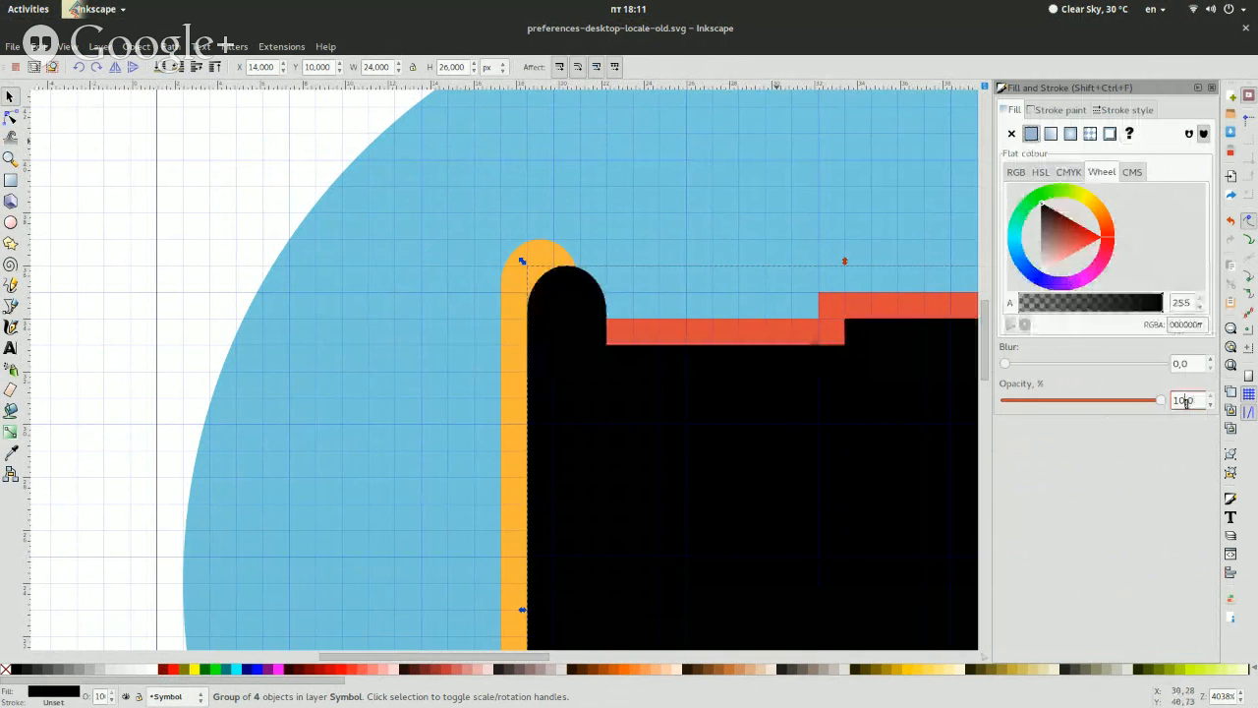
{"action": "key", "text": "BackSpace"}
{"action": "key", "text": "Return"}
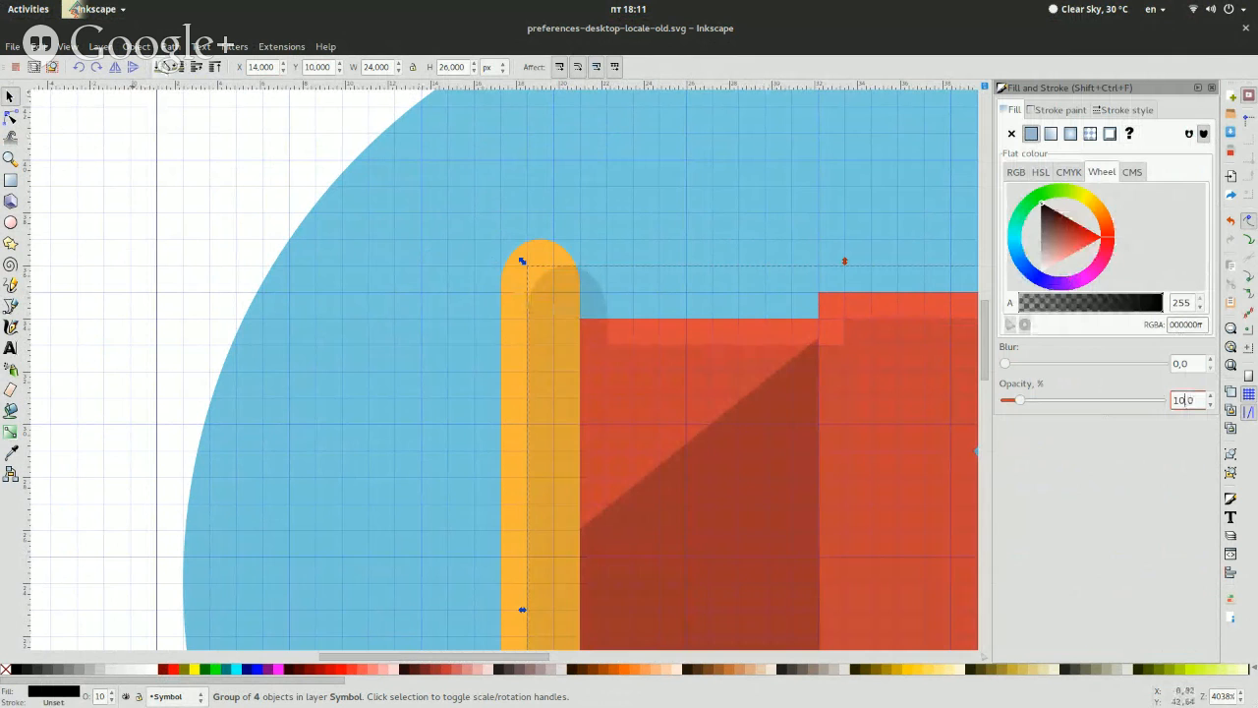
{"action": "scroll", "coordinate": [335, 329], "scroll_direction": "up", "scroll_amount": 5}
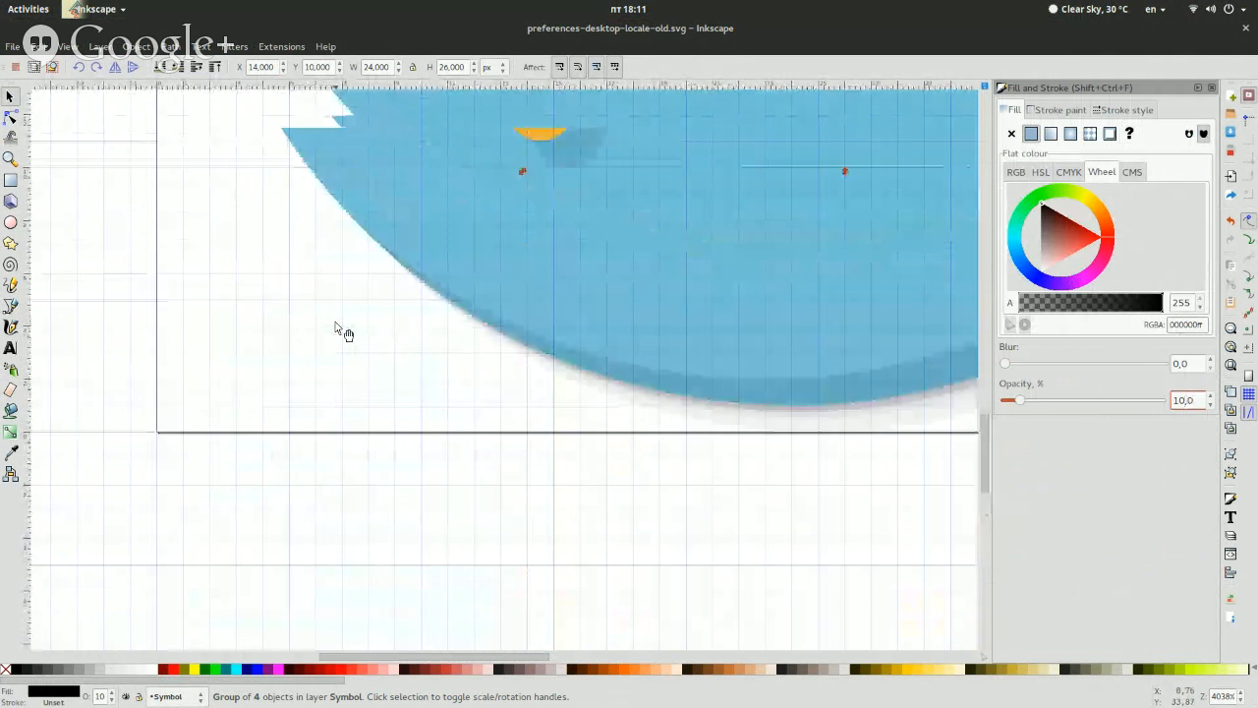
Clear the selection, reselect the rebuilt flag shadow and examine it along the pole and flag, then deselect it
{"action": "left_click", "coordinate": [808, 576]}
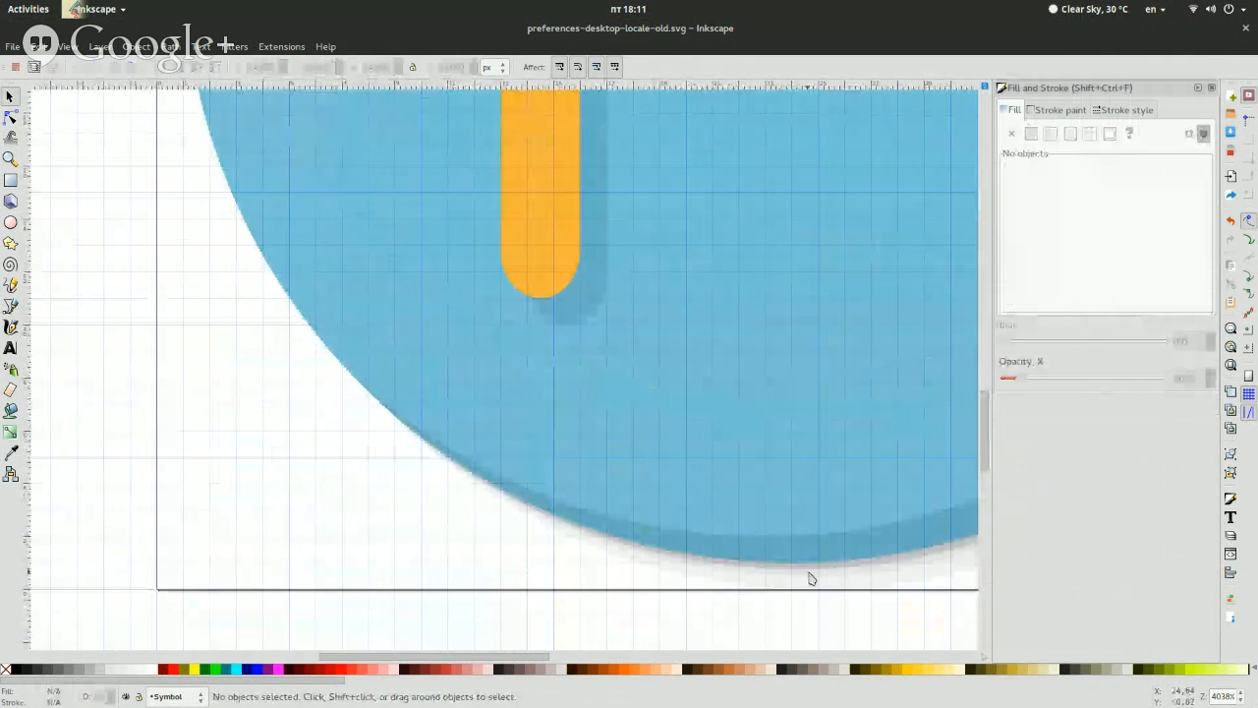
{"action": "scroll", "coordinate": [835, 528], "scroll_direction": "up", "scroll_amount": 10}
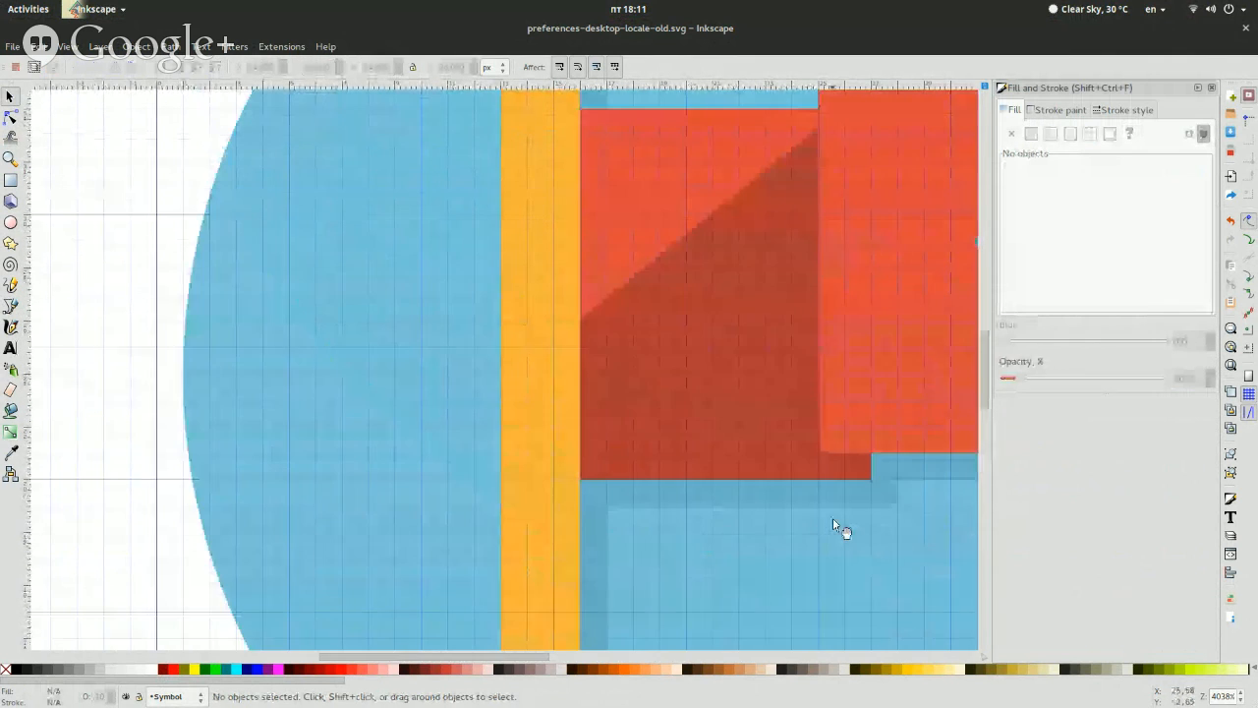
{"action": "left_click", "coordinate": [759, 514]}
{"action": "scroll", "coordinate": [758, 513], "scroll_direction": "down", "scroll_amount": 10}
{"action": "scroll", "coordinate": [757, 514], "scroll_direction": "down", "scroll_amount": 3}
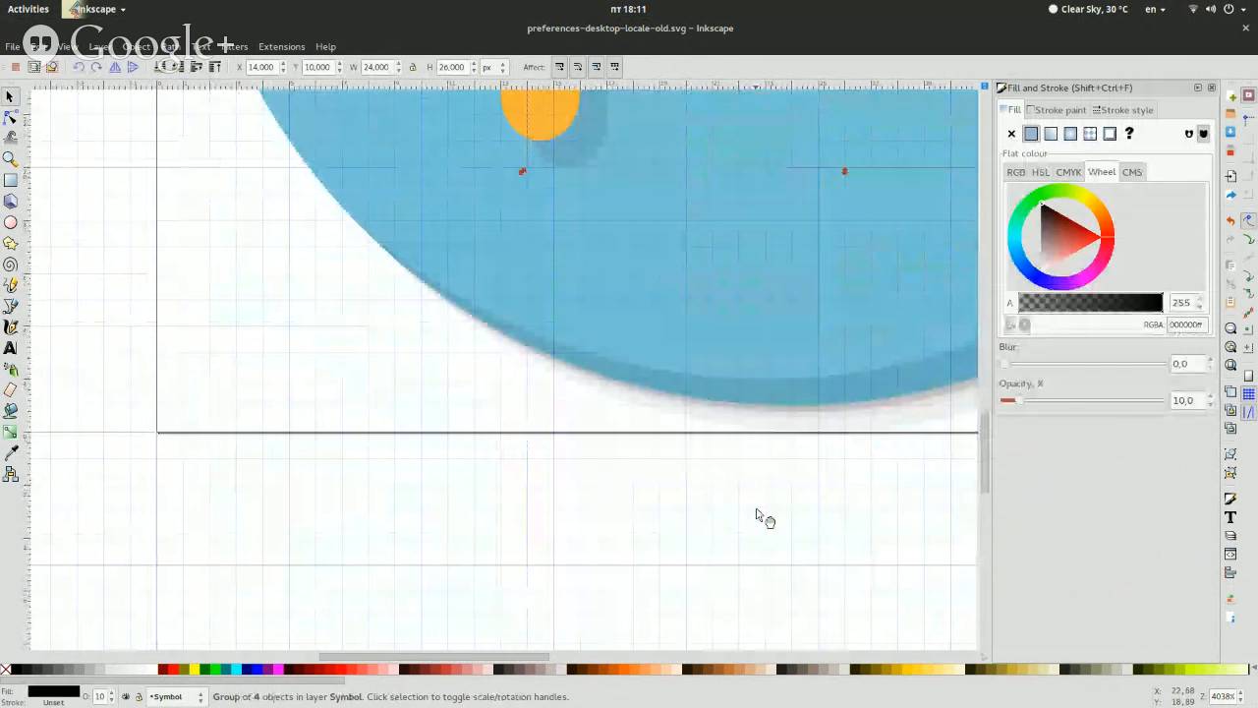
{"action": "scroll", "coordinate": [758, 514], "scroll_direction": "up", "scroll_amount": 12}
{"action": "scroll", "coordinate": [758, 516], "scroll_direction": "down", "scroll_amount": 6}
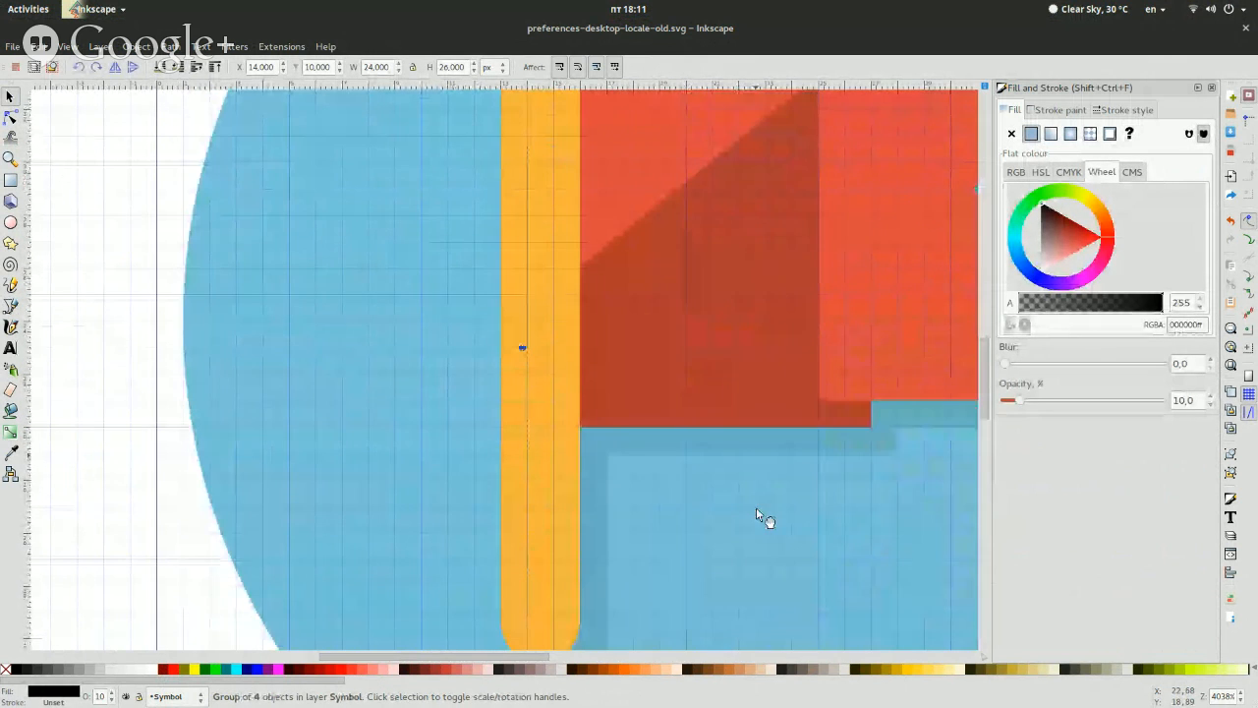
{"action": "left_click", "coordinate": [149, 435]}
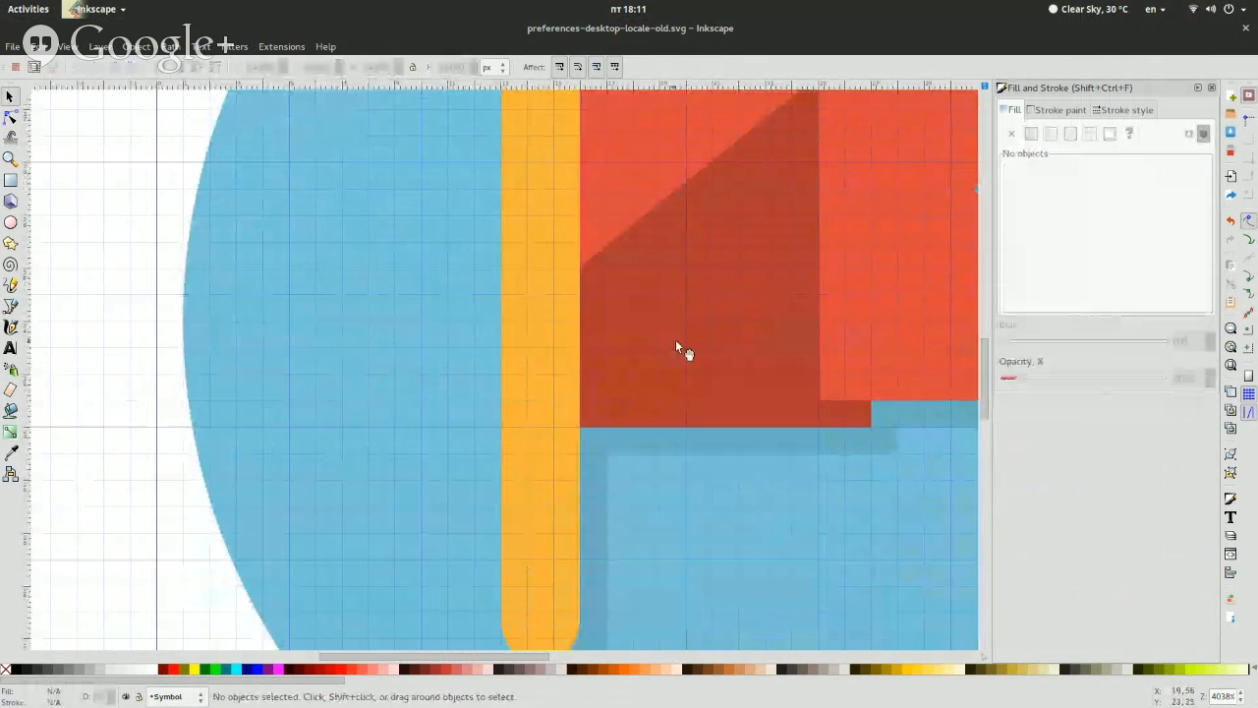
Select the dark fold shadow on the flag to check its fill and opacity, then clear the selection and review the icon
{"action": "scroll", "coordinate": [678, 348], "scroll_direction": "up", "scroll_amount": 4}
{"action": "scroll", "coordinate": [678, 348], "scroll_direction": "down", "scroll_amount": 10}
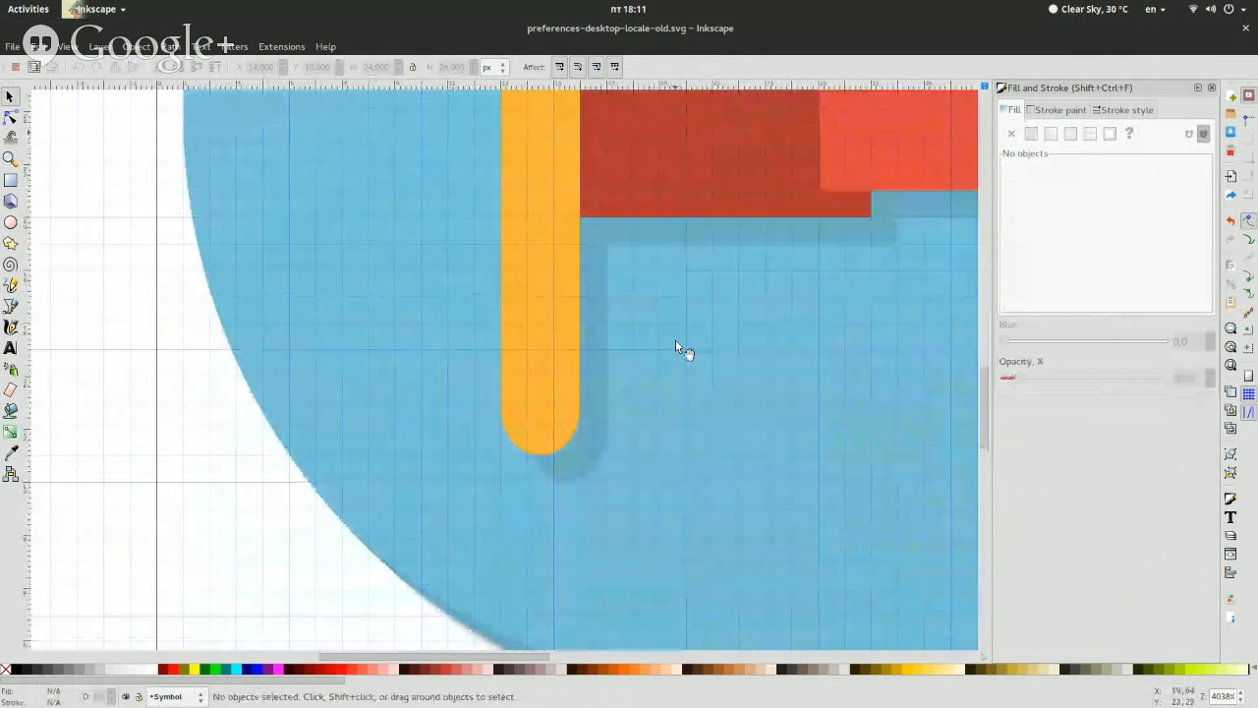
{"action": "scroll", "coordinate": [747, 225], "scroll_direction": "up", "scroll_amount": 9}
{"action": "left_click", "coordinate": [751, 261]}
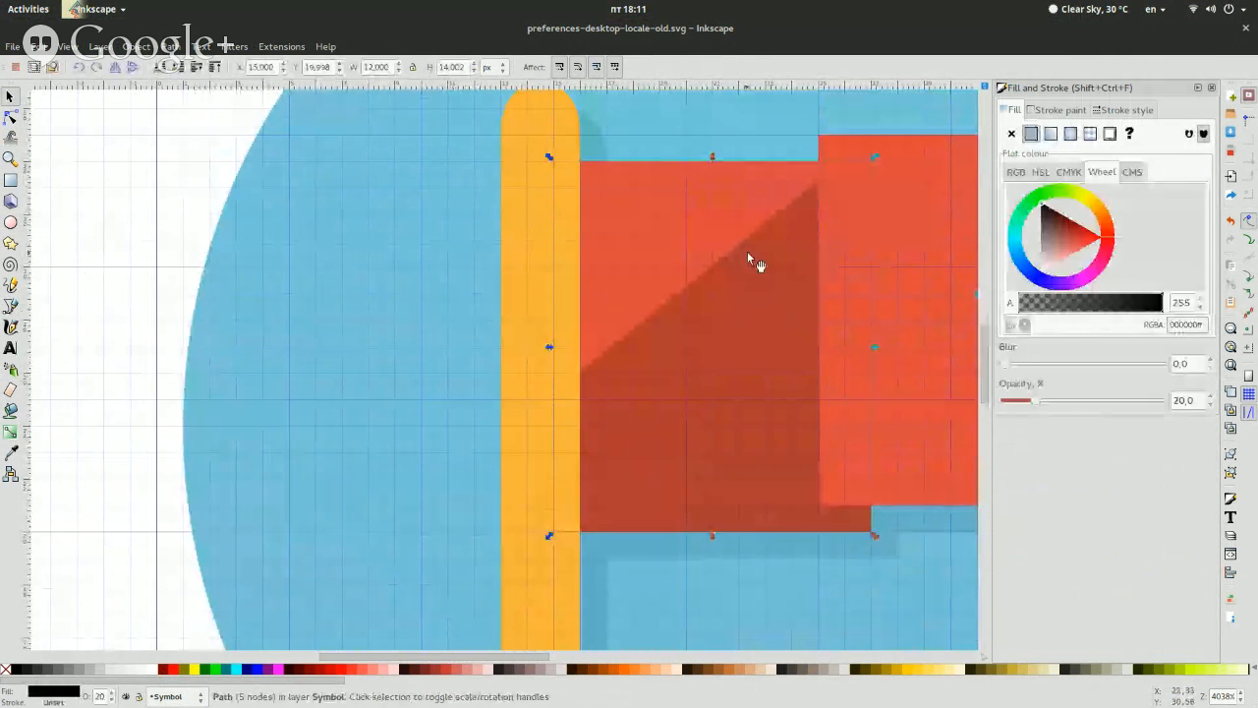
{"action": "scroll", "coordinate": [750, 260], "scroll_direction": "down", "scroll_amount": 6}
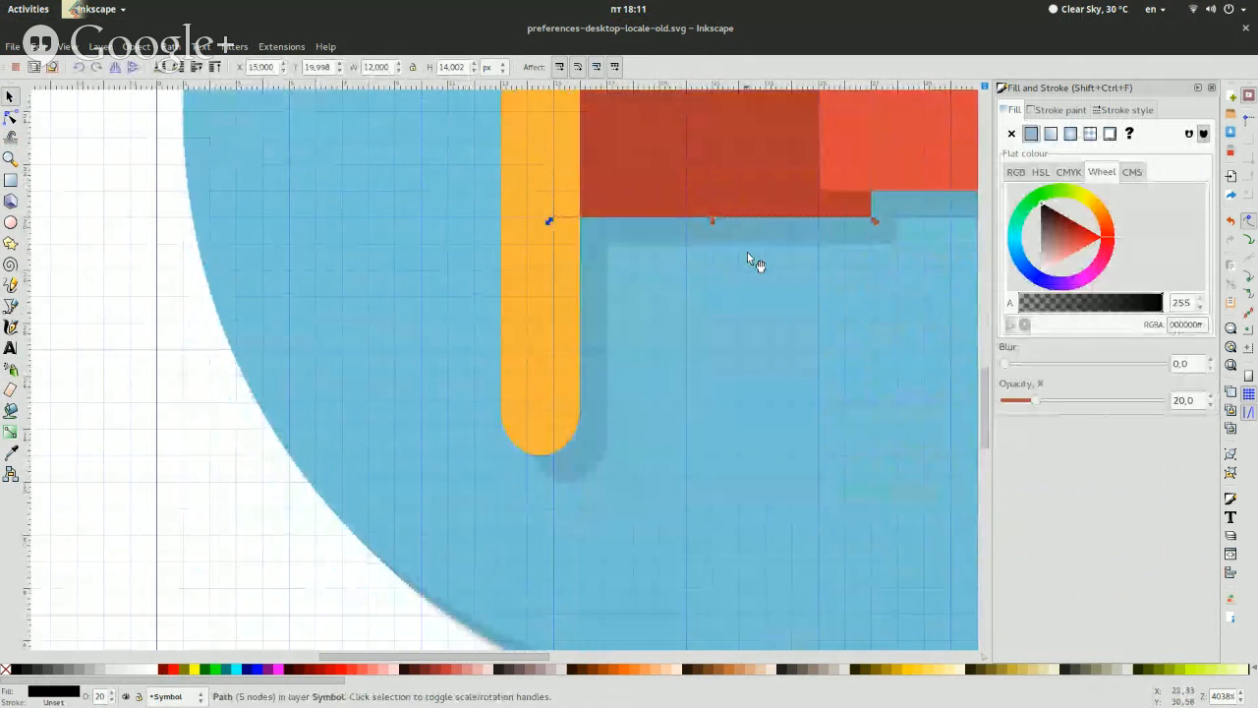
{"action": "scroll", "coordinate": [750, 260], "scroll_direction": "down", "scroll_amount": 12}
{"action": "scroll", "coordinate": [752, 261], "scroll_direction": "up", "scroll_amount": 4}
{"action": "scroll", "coordinate": [365, 384], "scroll_direction": "up", "scroll_amount": 7}
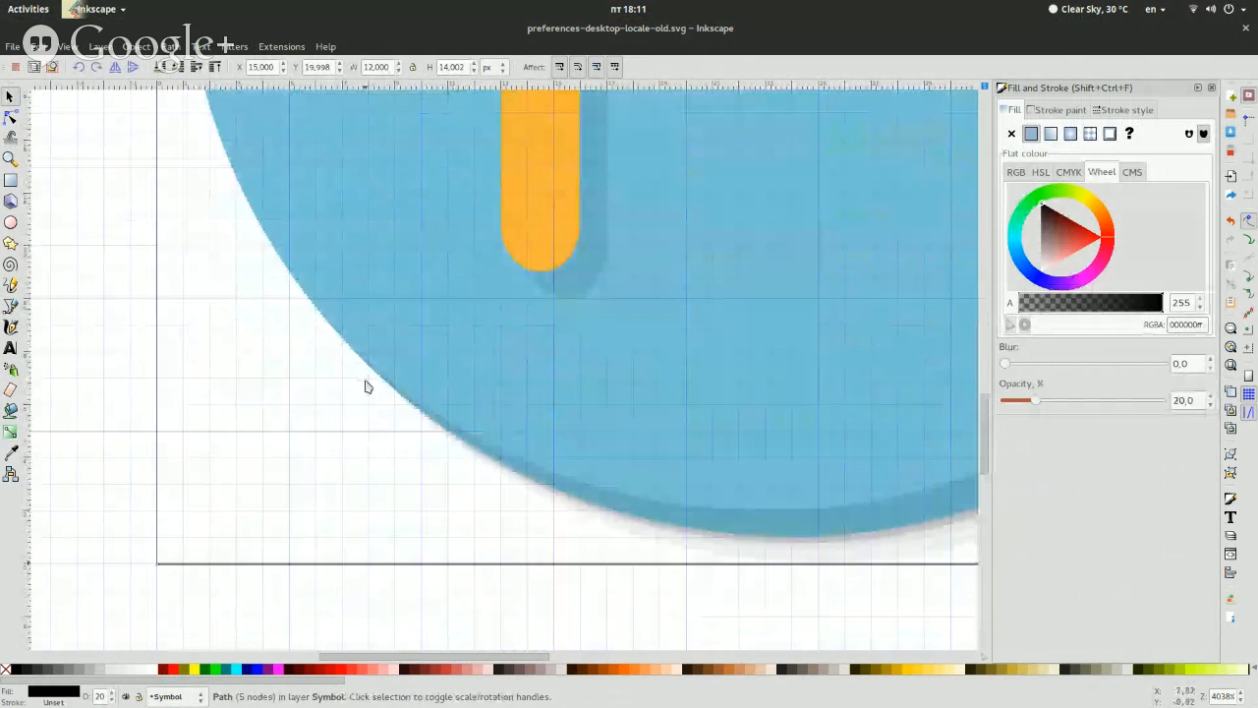
{"action": "scroll", "coordinate": [364, 386], "scroll_direction": "up", "scroll_amount": 7}
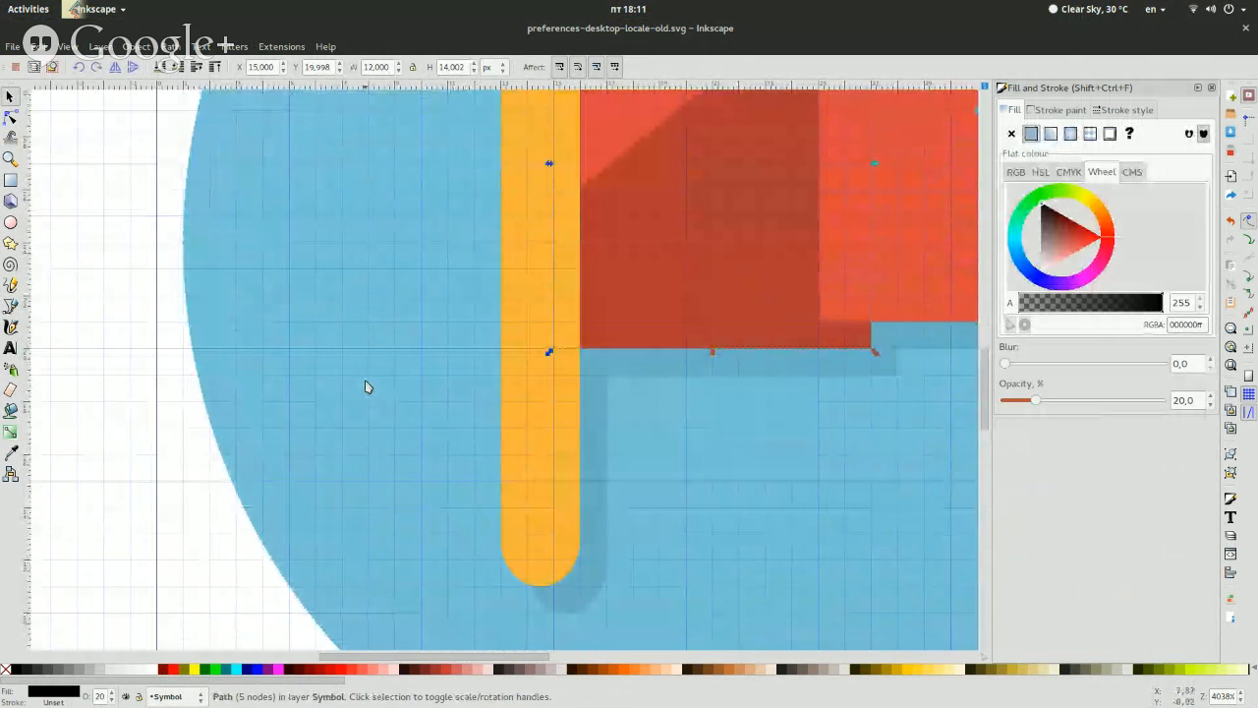
{"action": "scroll", "coordinate": [365, 386], "scroll_direction": "up", "scroll_amount": 3}
{"action": "left_click", "coordinate": [120, 345]}
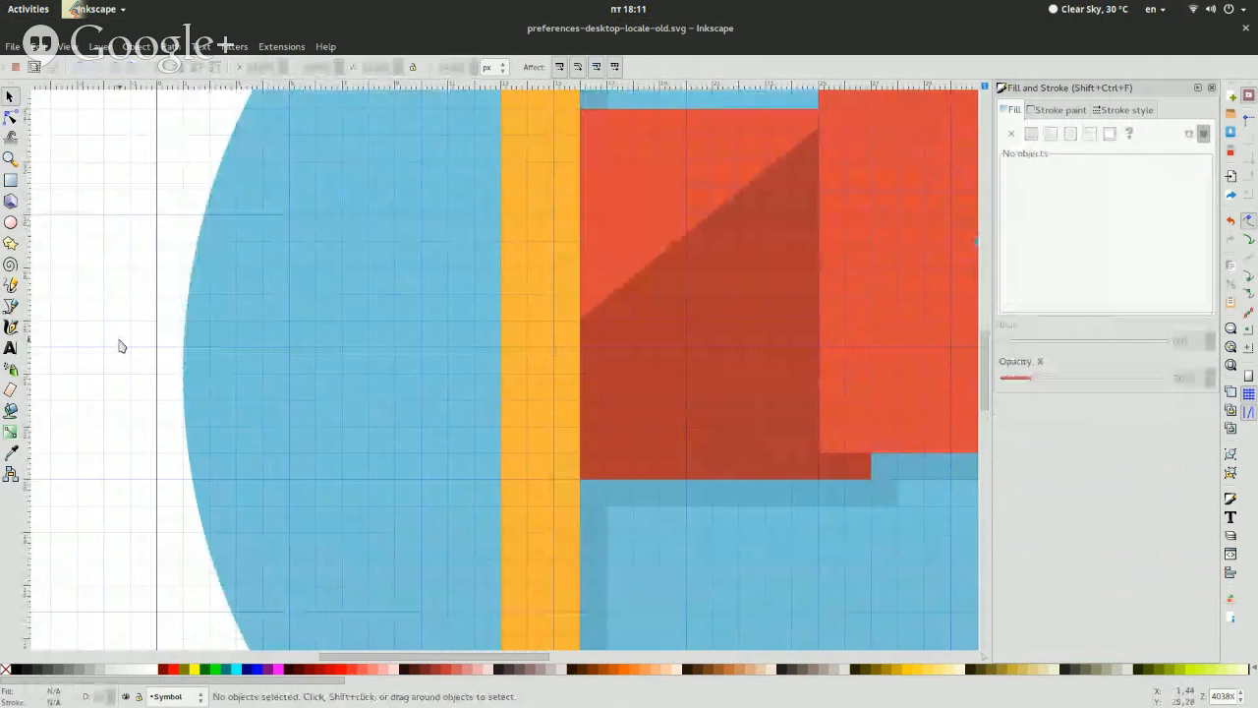
{"action": "scroll", "coordinate": [121, 345], "scroll_direction": "down", "scroll_amount": 7}
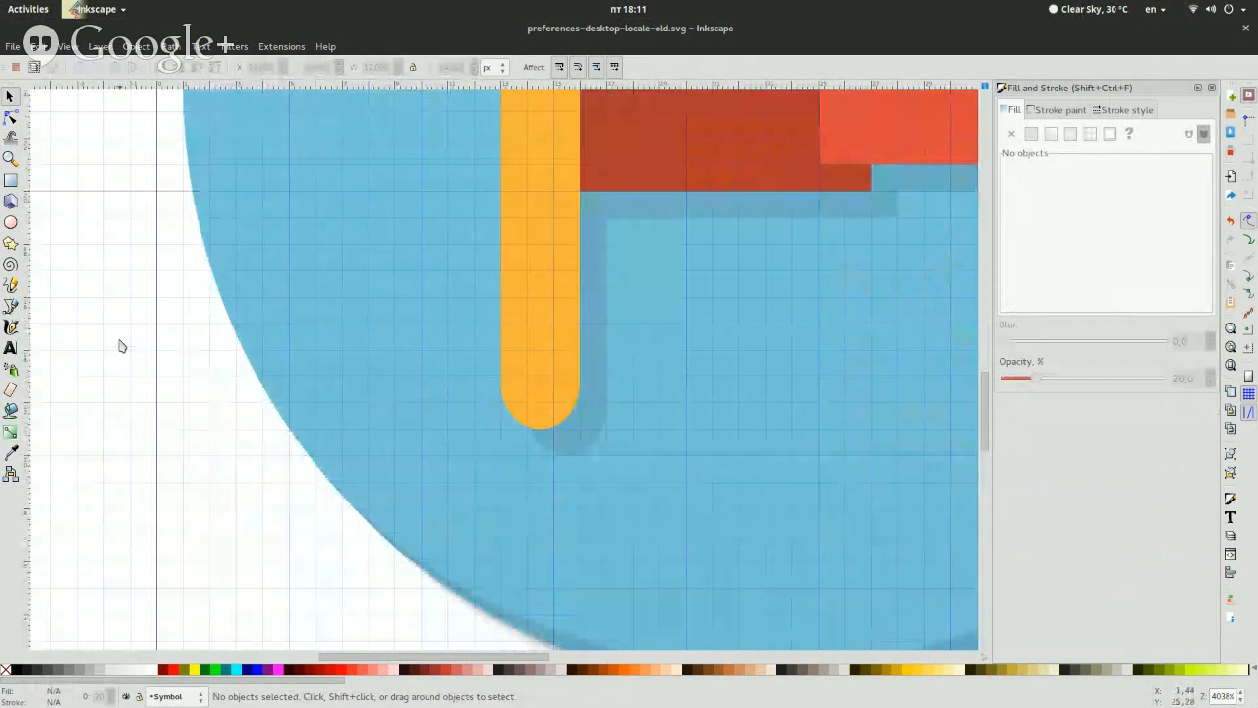
Close preferences-desktop-locale-old.svg without saving the changes and go up to the numix-labs folder in the file manager
{"action": "key", "text": "ctrl+w"}
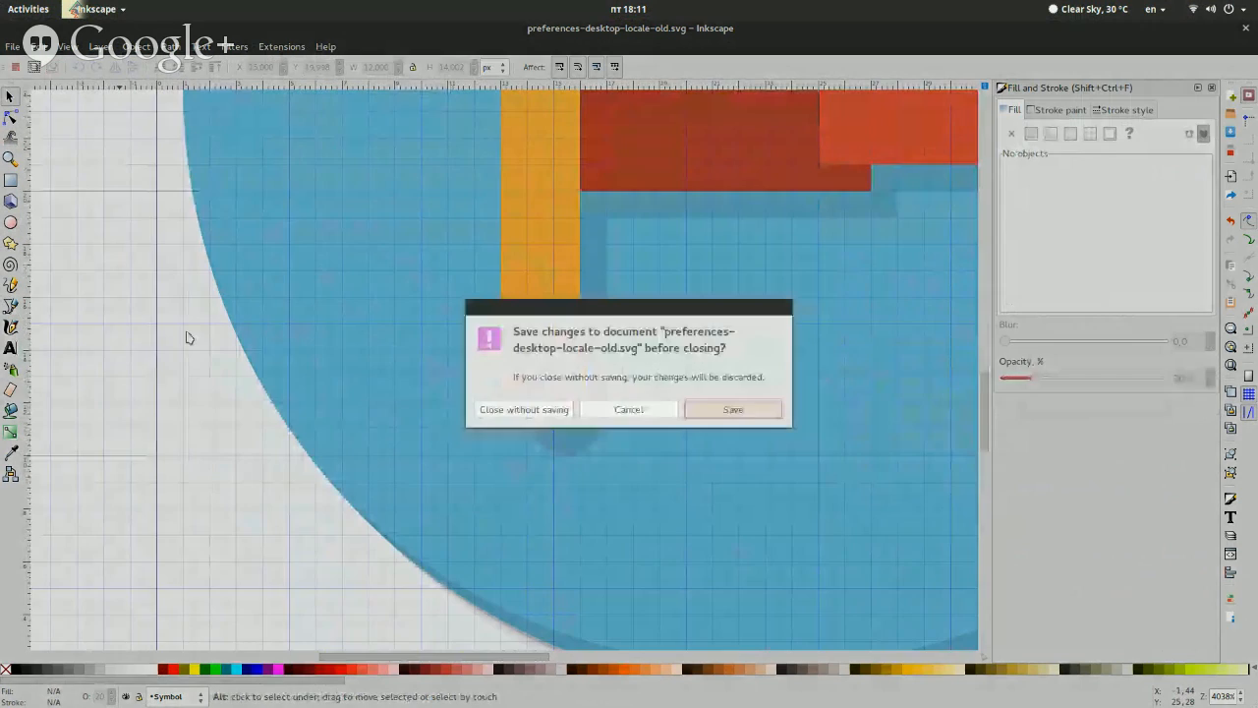
{"action": "left_click", "coordinate": [509, 409]}
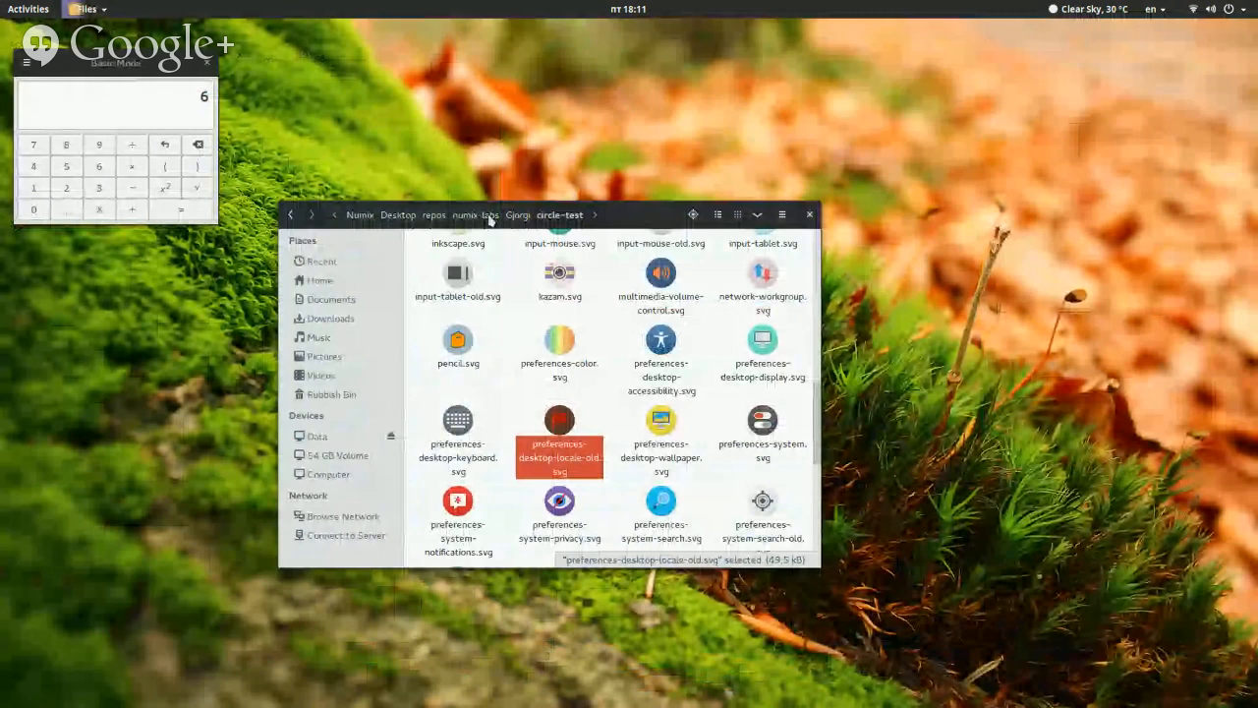
{"action": "left_click", "coordinate": [477, 215]}
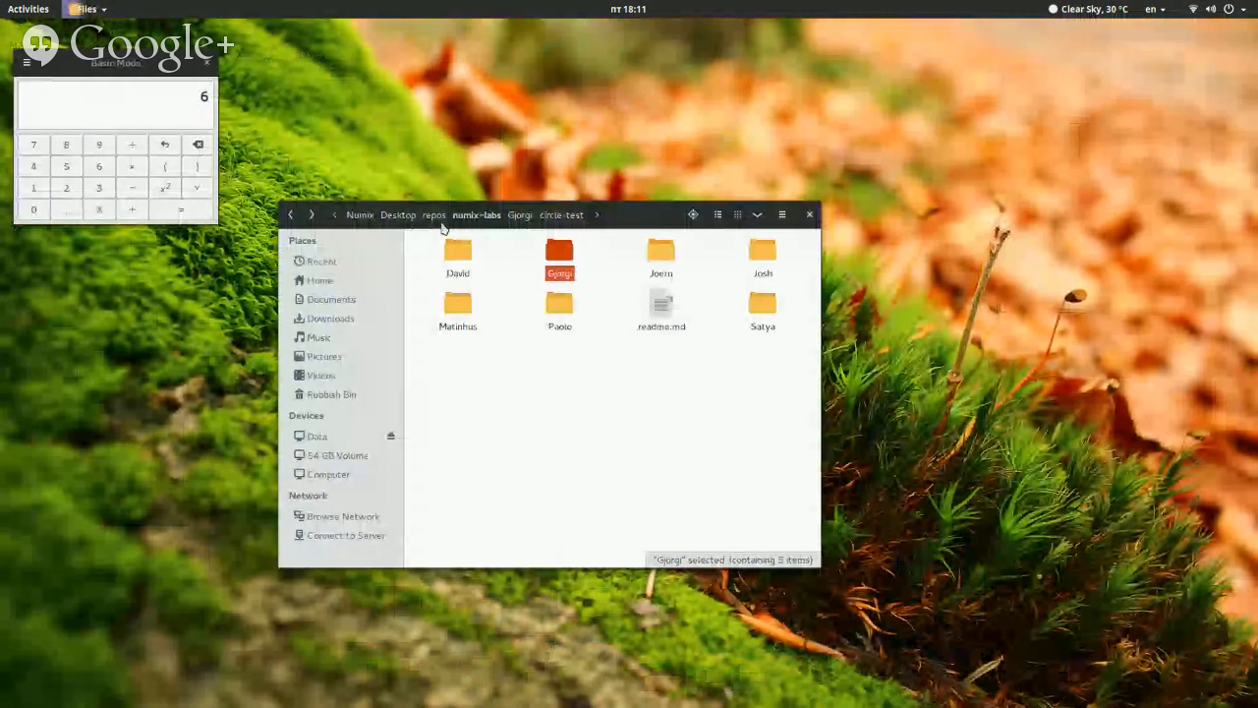
Open gimp.svg from the contributor's square-test folder in Inkscape and inspect the lower part of the square icon
{"action": "left_click", "coordinate": [441, 224]}
{"action": "double_click", "coordinate": [668, 332]}
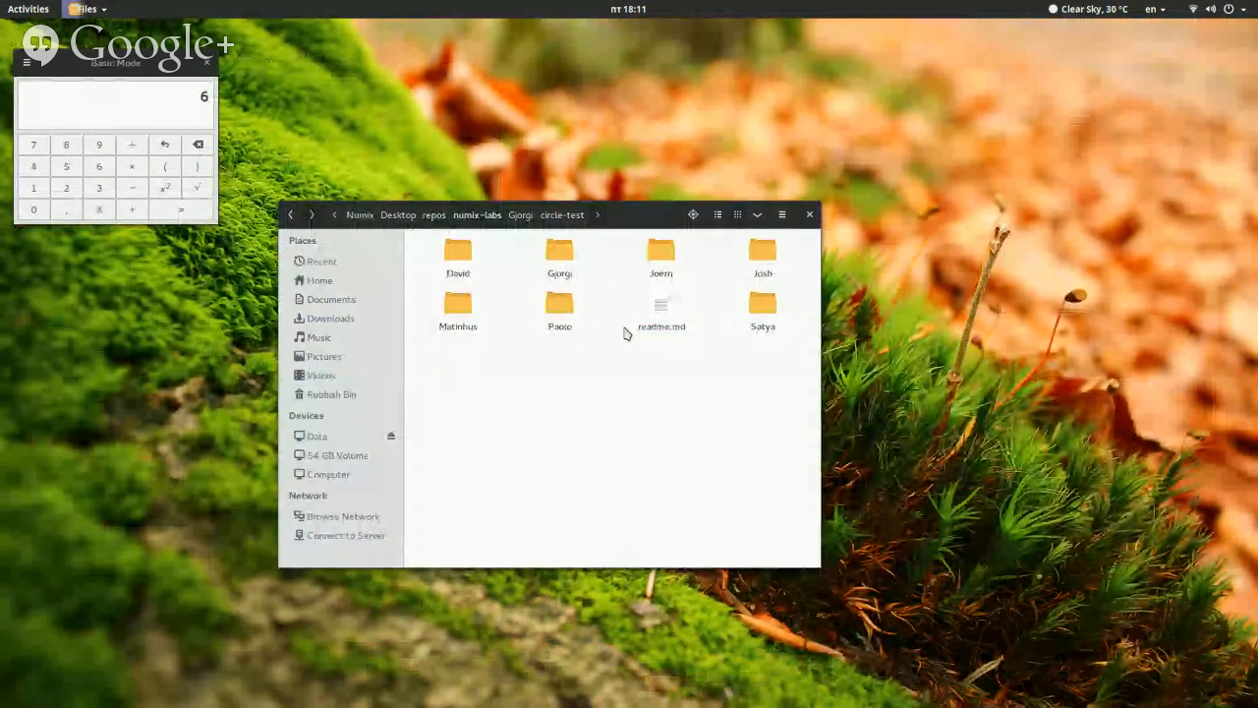
{"action": "double_click", "coordinate": [563, 266]}
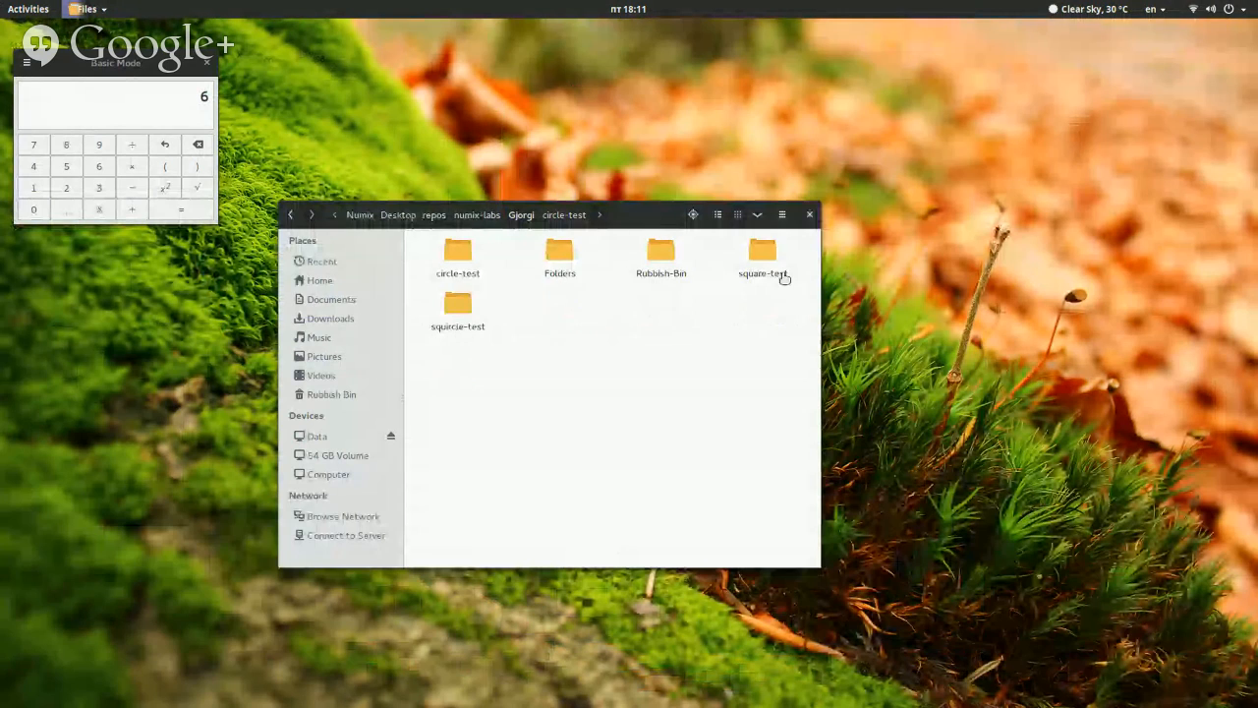
{"action": "double_click", "coordinate": [763, 275]}
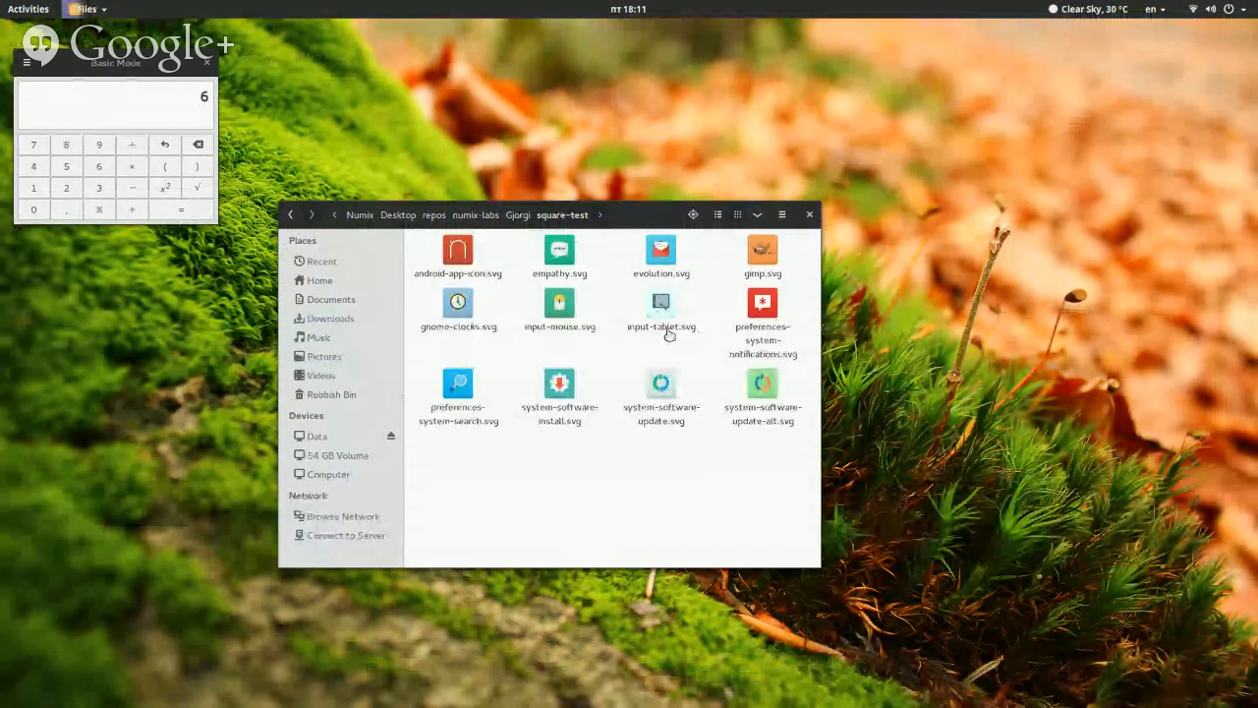
{"action": "right_click", "coordinate": [555, 270]}
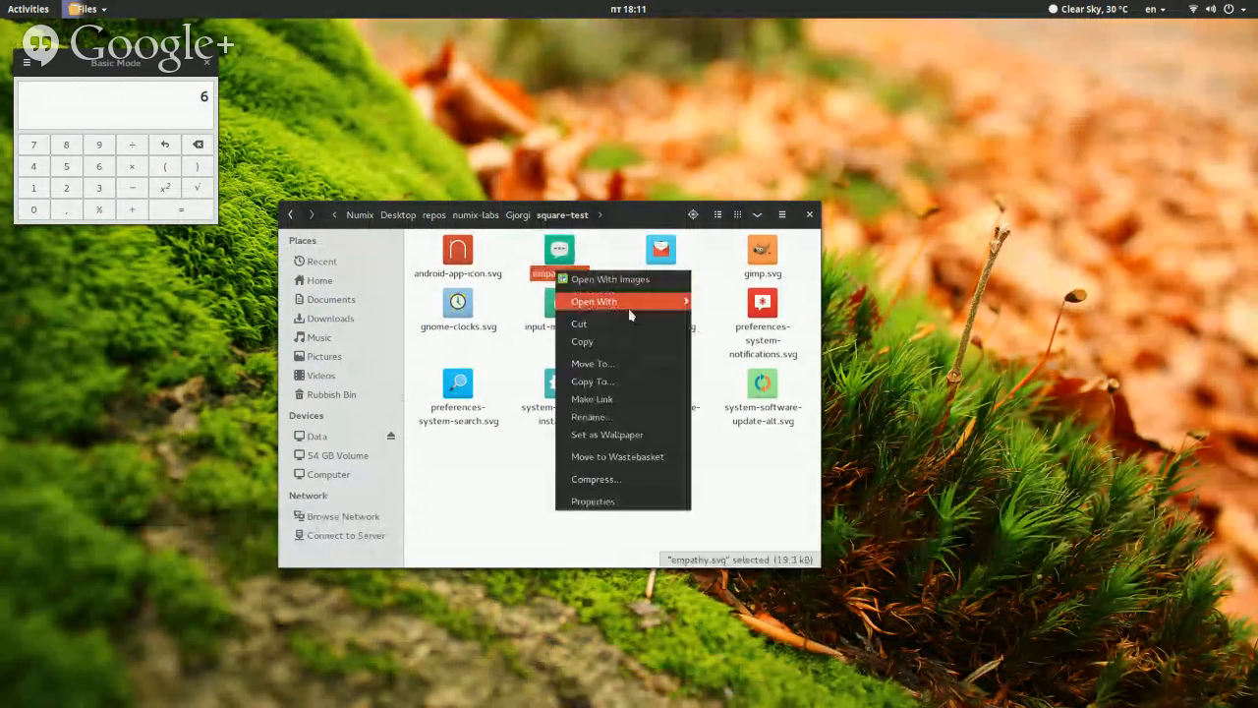
{"action": "left_click", "coordinate": [761, 272]}
{"action": "right_click", "coordinate": [762, 271]}
{"action": "mouse_move", "coordinate": [815, 299]}
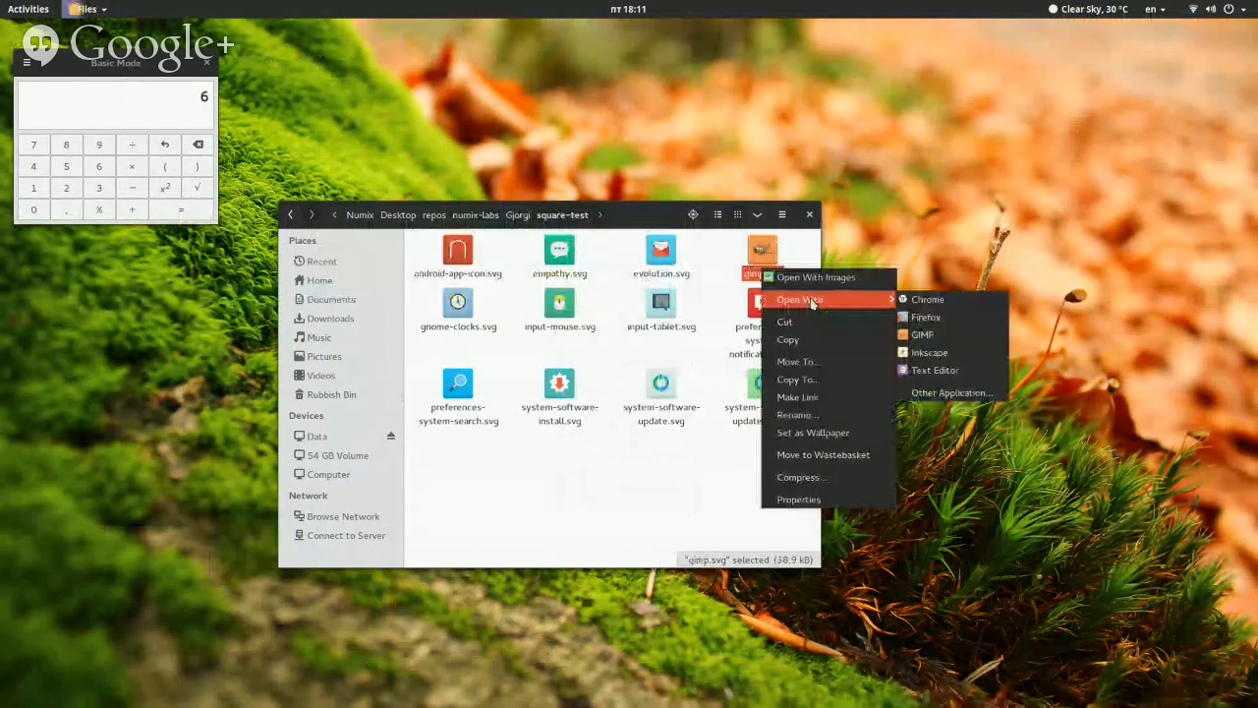
{"action": "left_click", "coordinate": [958, 351]}
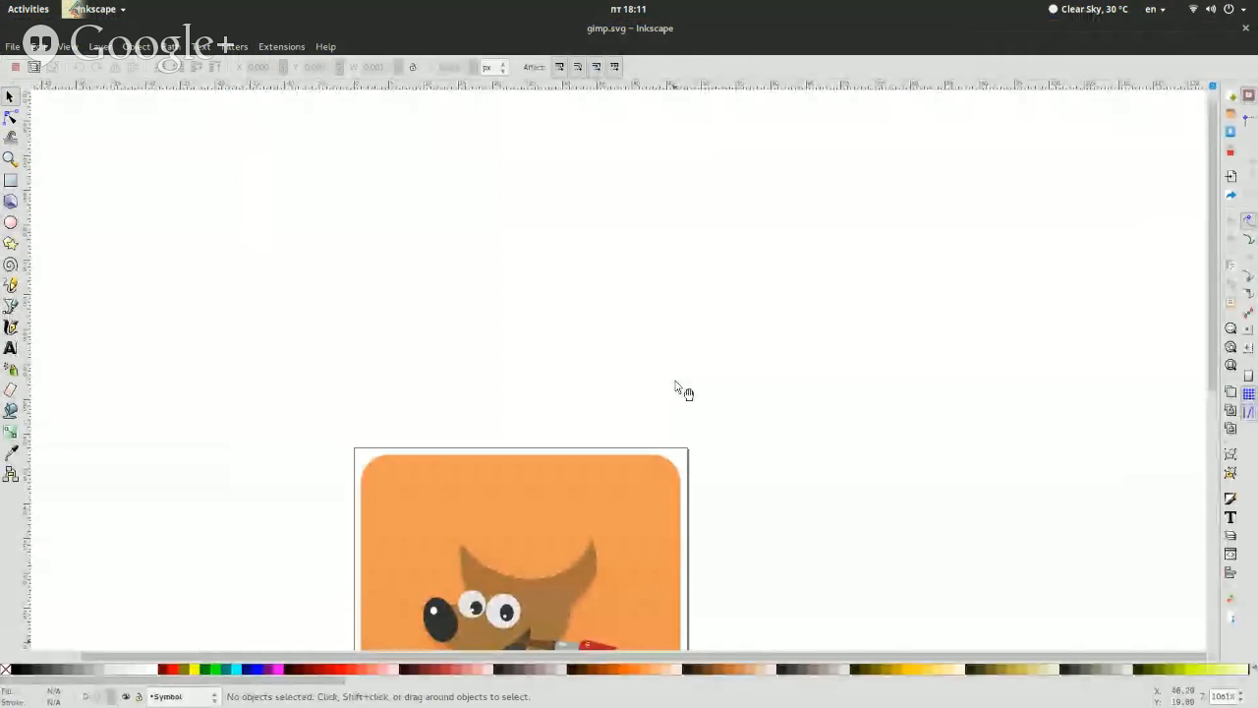
{"action": "scroll", "coordinate": [676, 382], "scroll_direction": "down", "scroll_amount": 14}
{"action": "scroll", "coordinate": [1234, 694], "scroll_direction": "up", "scroll_amount": 2}
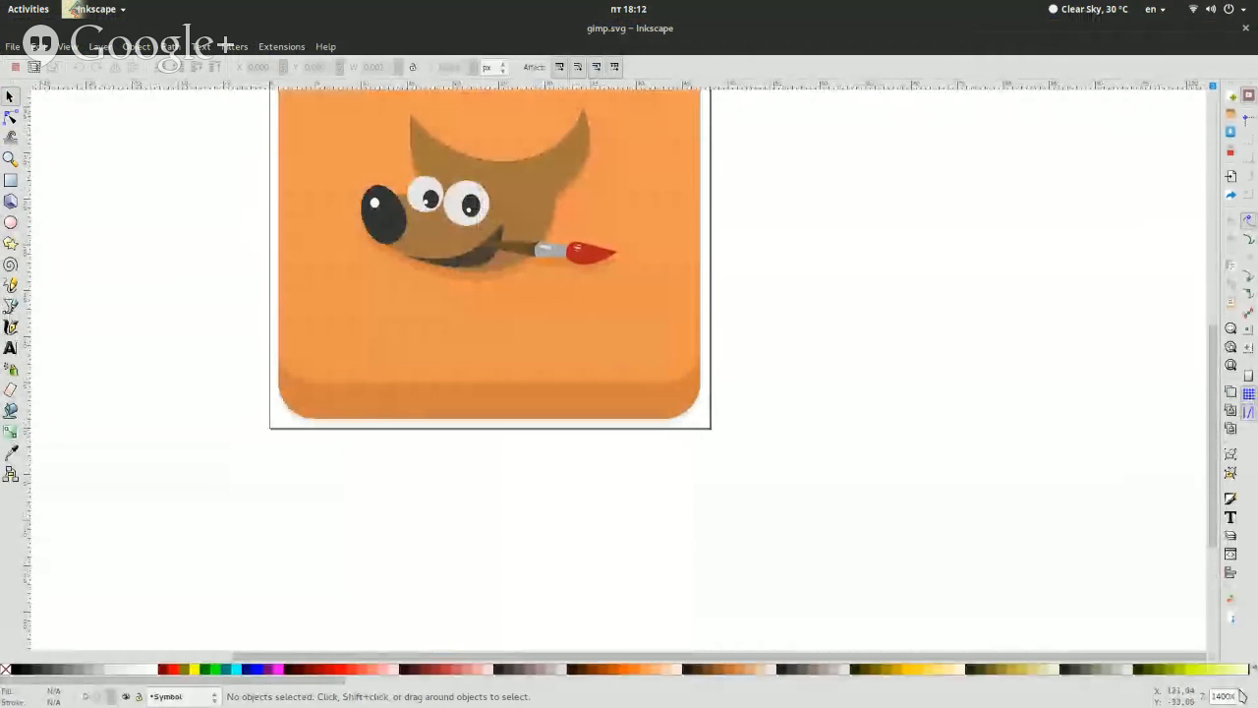
{"action": "scroll", "coordinate": [1240, 696], "scroll_direction": "up", "scroll_amount": 1}
Switch to Files, open applications-system.svg from the circle-test folder in Inkscape, and make its Shadow layer current
{"action": "key", "text": "super"}
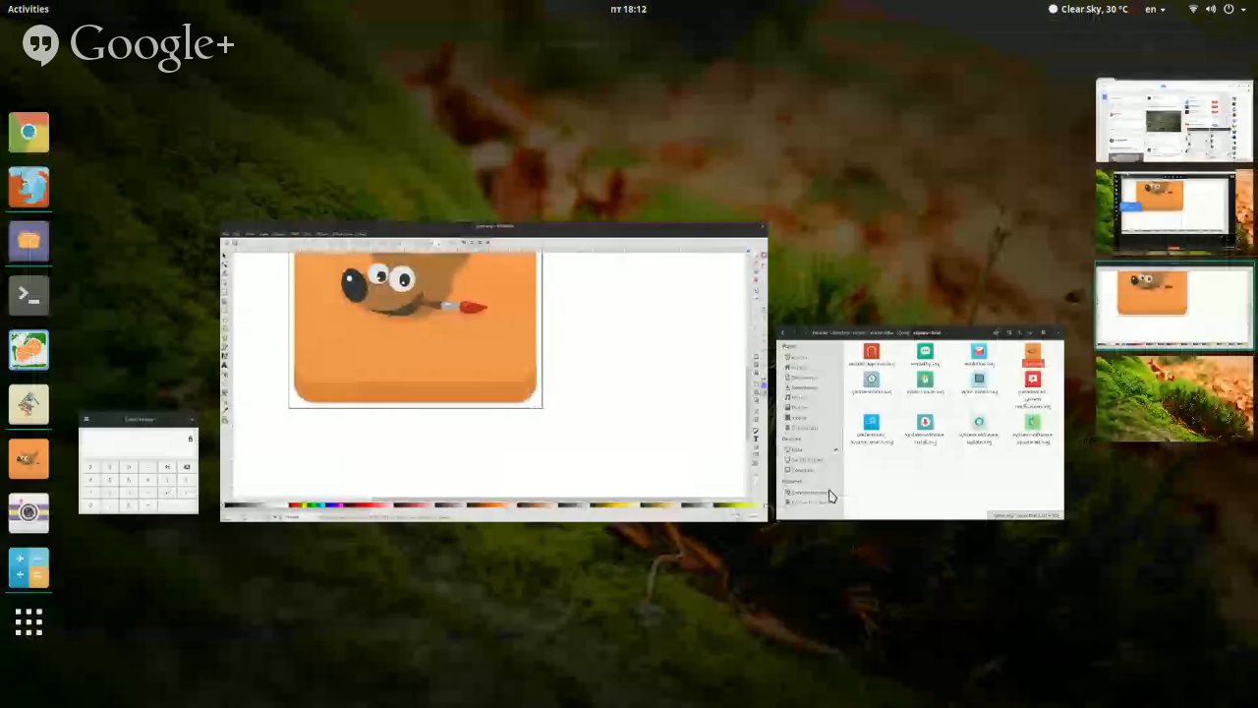
{"action": "left_click", "coordinate": [828, 444]}
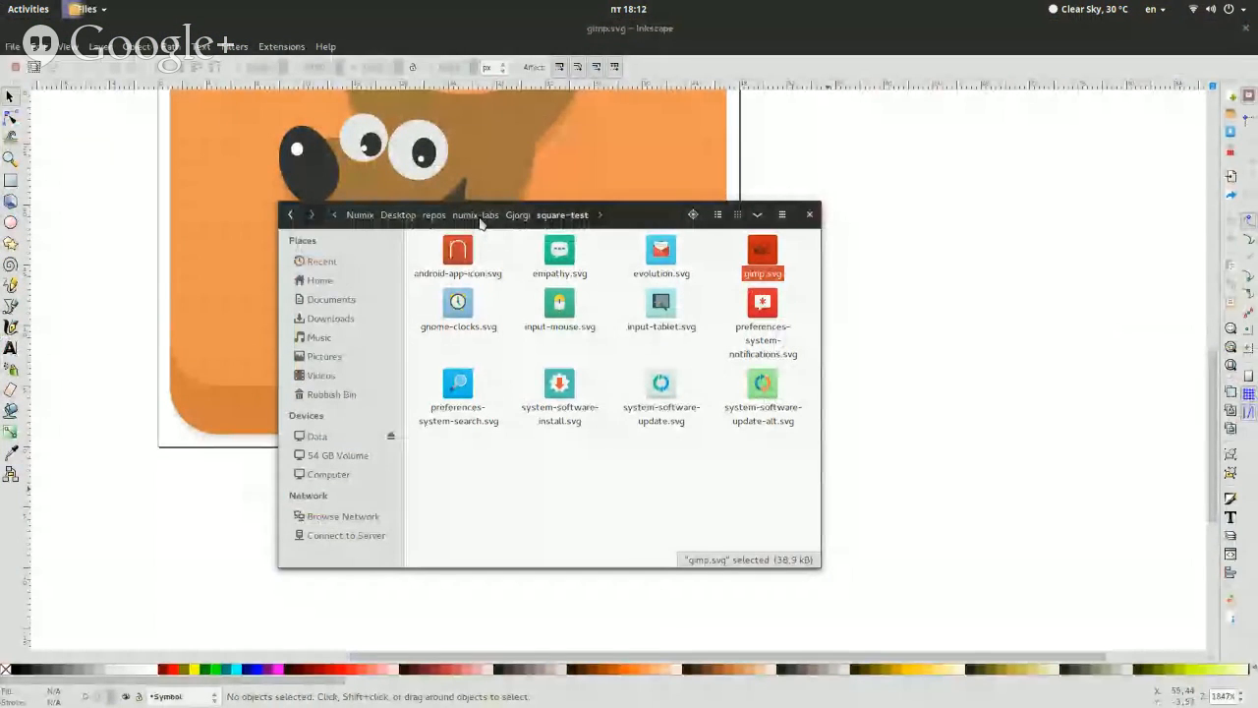
{"action": "middle_click", "coordinate": [481, 220]}
{"action": "left_click", "coordinate": [747, 241]}
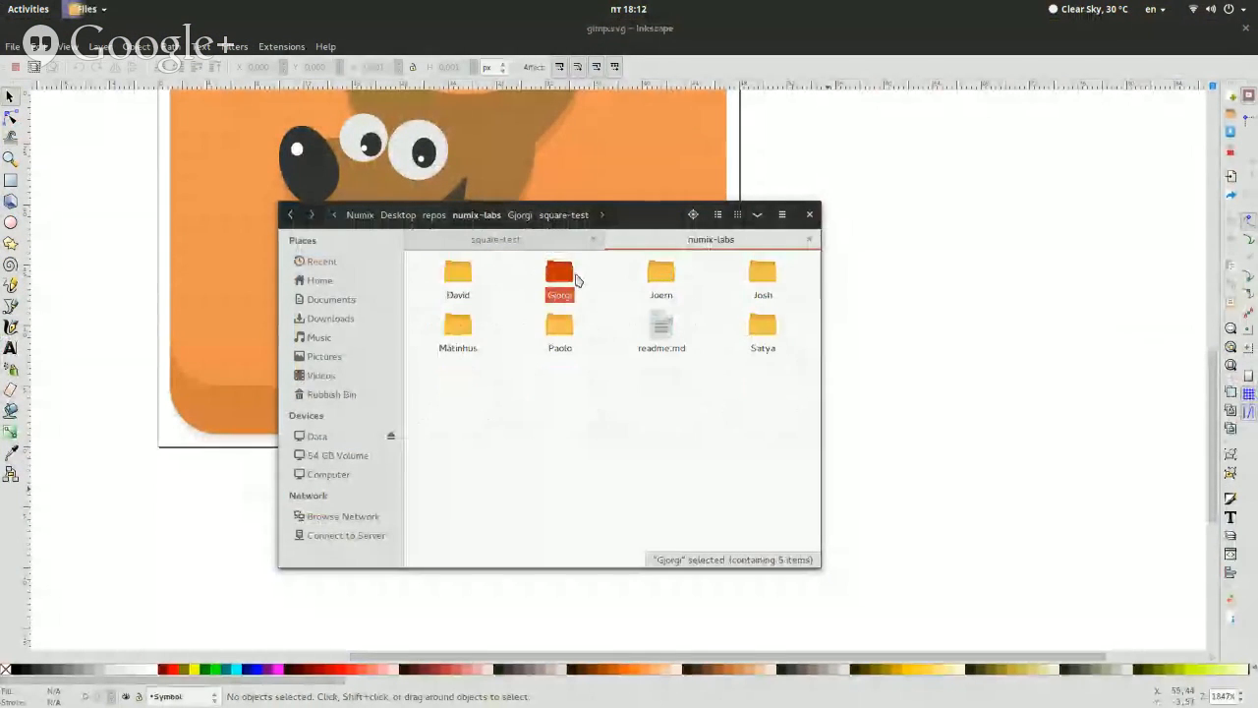
{"action": "double_click", "coordinate": [576, 280]}
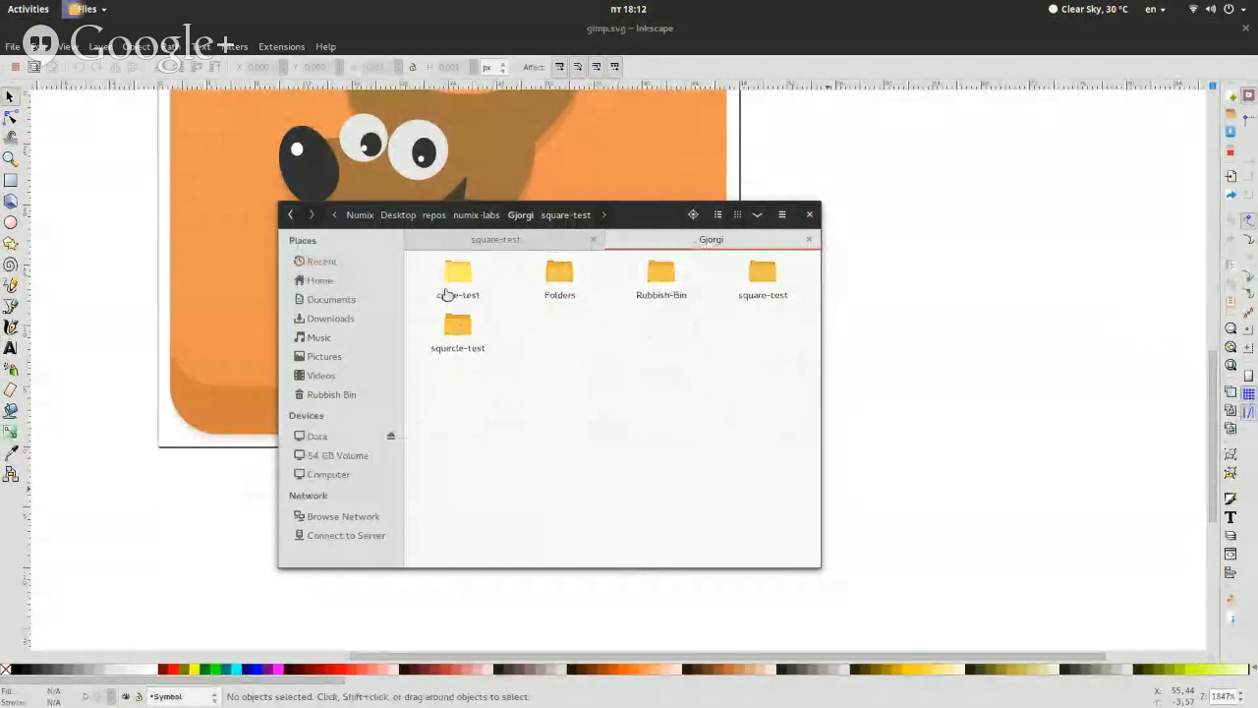
{"action": "double_click", "coordinate": [454, 285]}
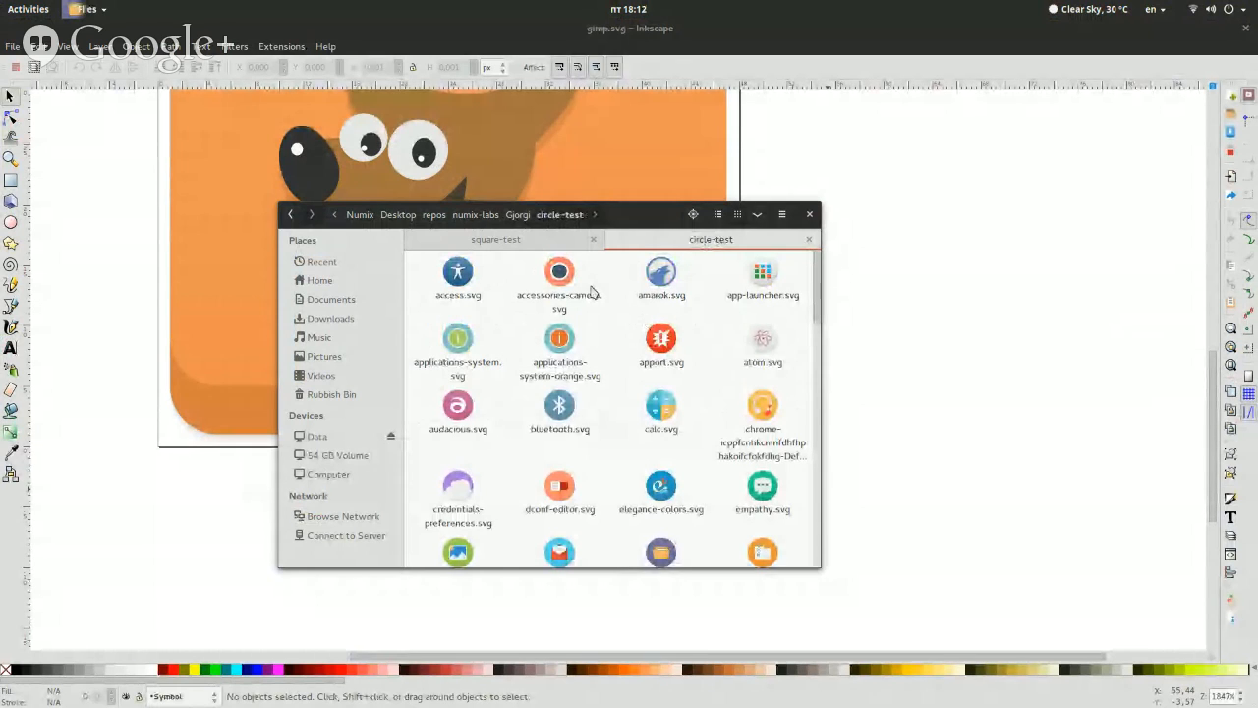
{"action": "right_click", "coordinate": [449, 356]}
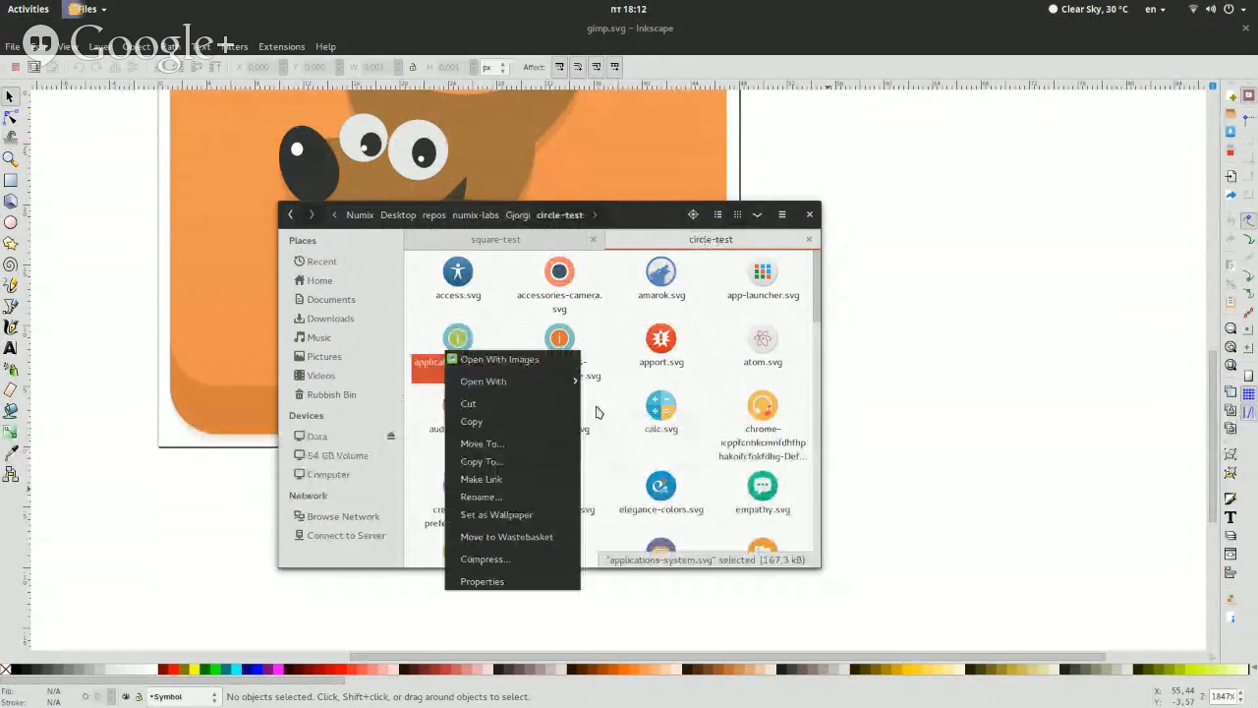
{"action": "mouse_move", "coordinate": [565, 383]}
{"action": "left_click", "coordinate": [637, 435]}
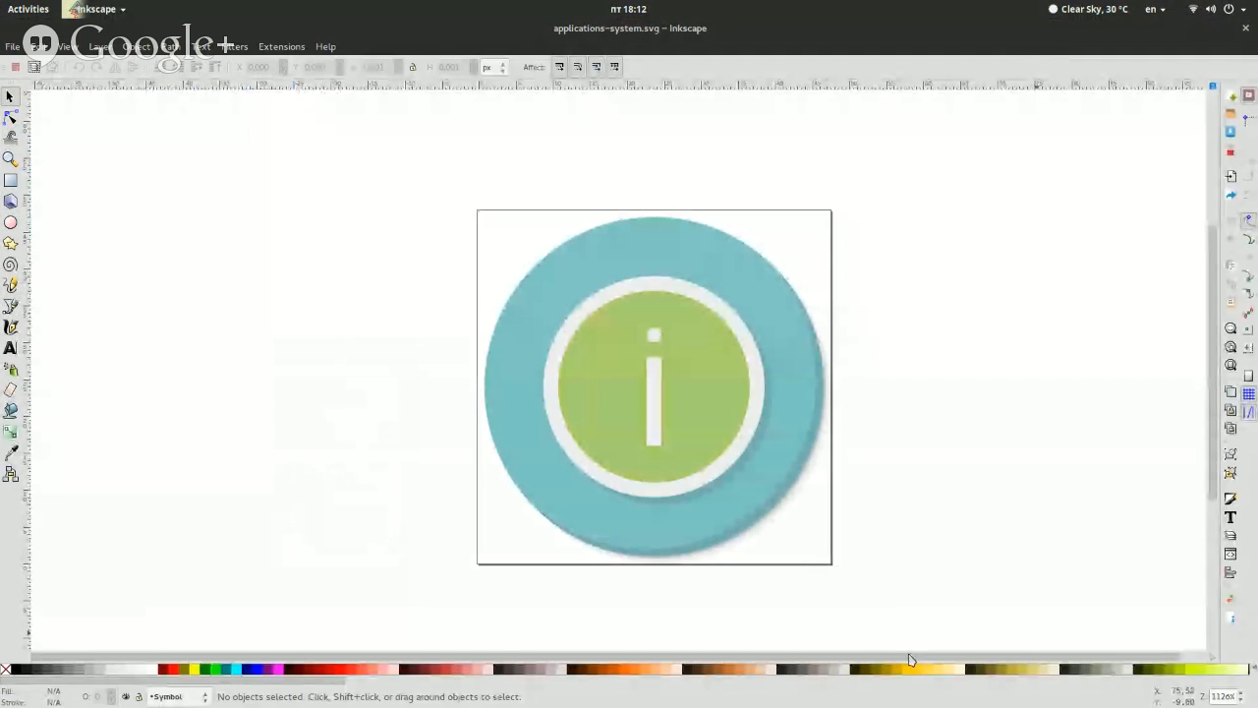
{"action": "left_click", "coordinate": [173, 698]}
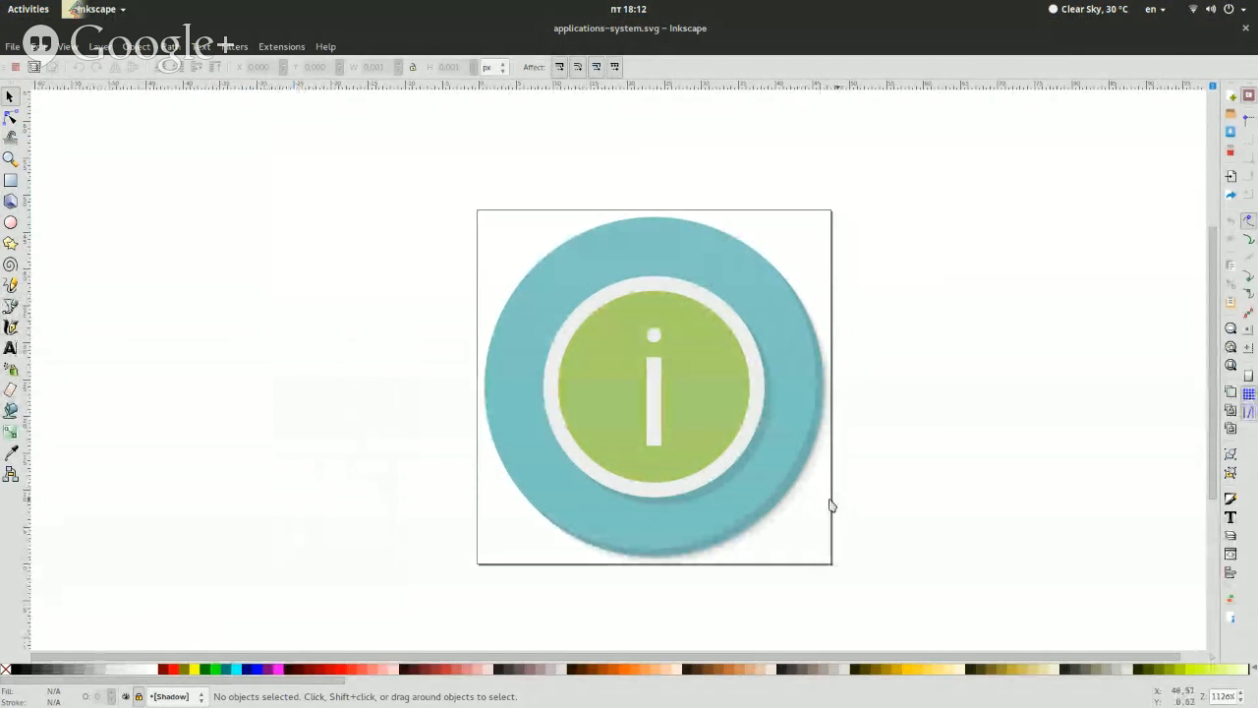
Launch Tweak Tool, set the icon theme to Numix-Circle, and display all installed applications to examine their icons
{"action": "key", "text": "super"}
{"action": "type", "text": "tw"}
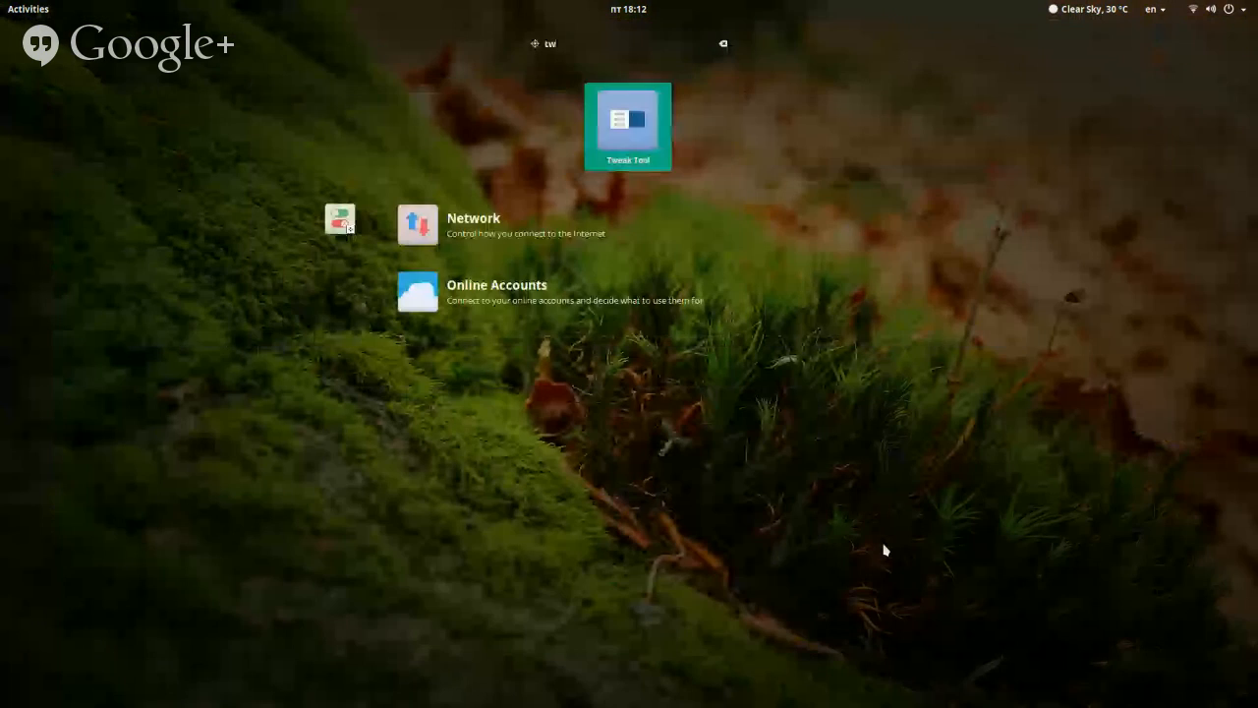
{"action": "key", "text": "Return"}
{"action": "left_click", "coordinate": [861, 281]}
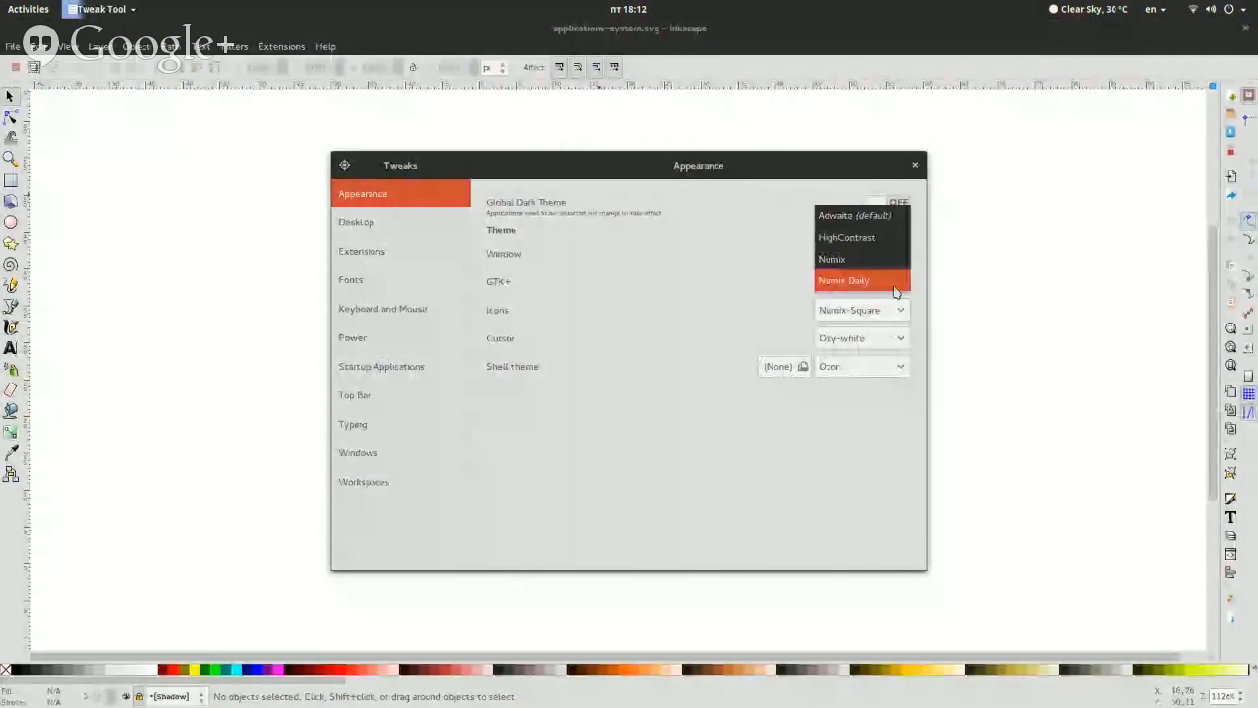
{"action": "left_click", "coordinate": [858, 324]}
{"action": "left_click", "coordinate": [865, 318]}
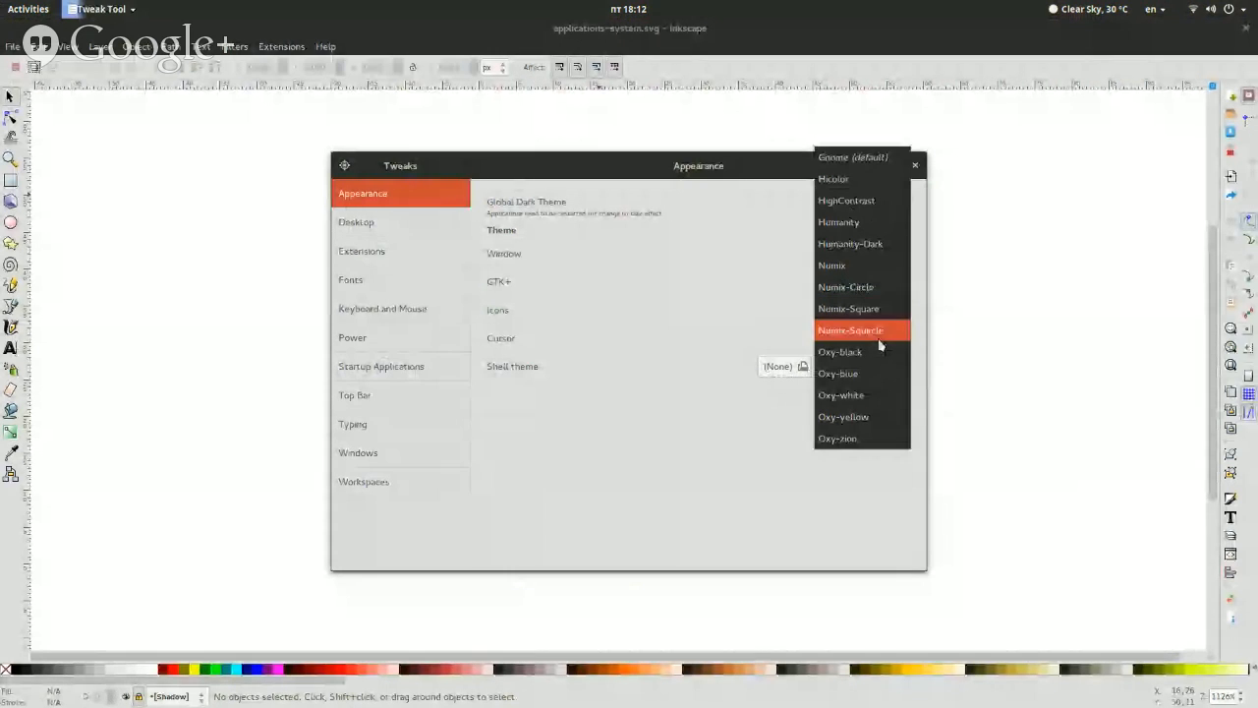
{"action": "left_click", "coordinate": [881, 282]}
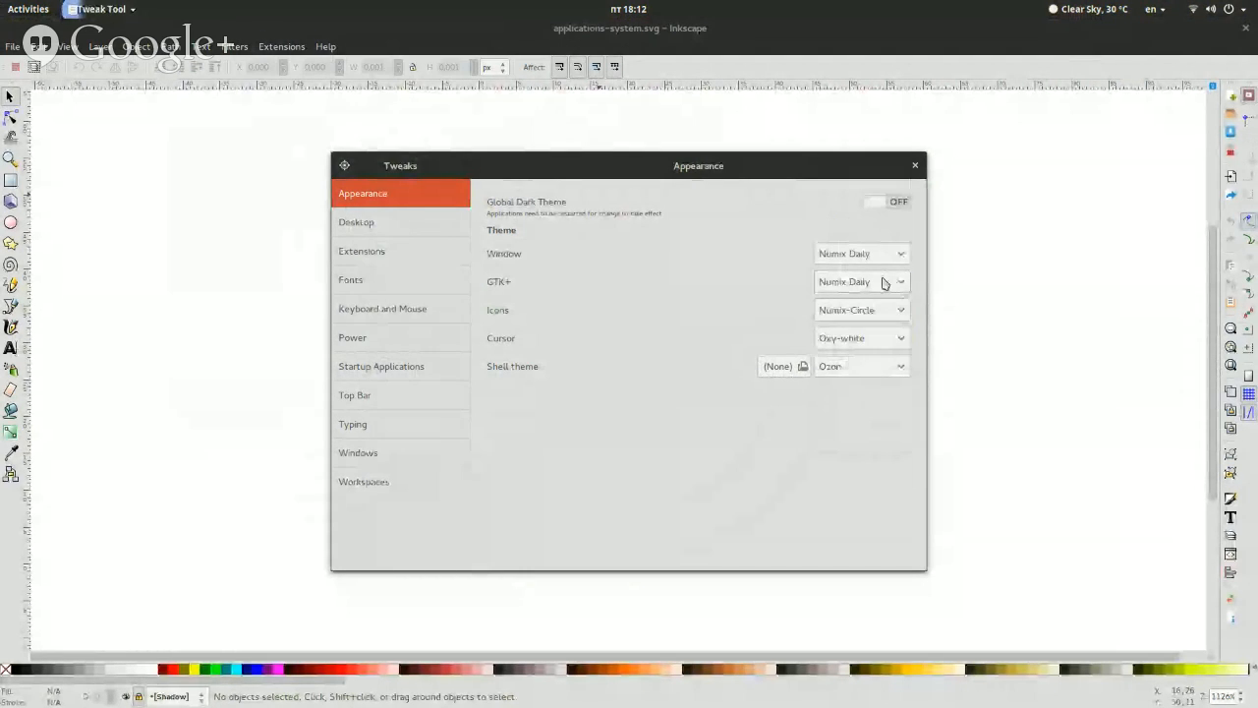
{"action": "key", "text": "super+a"}
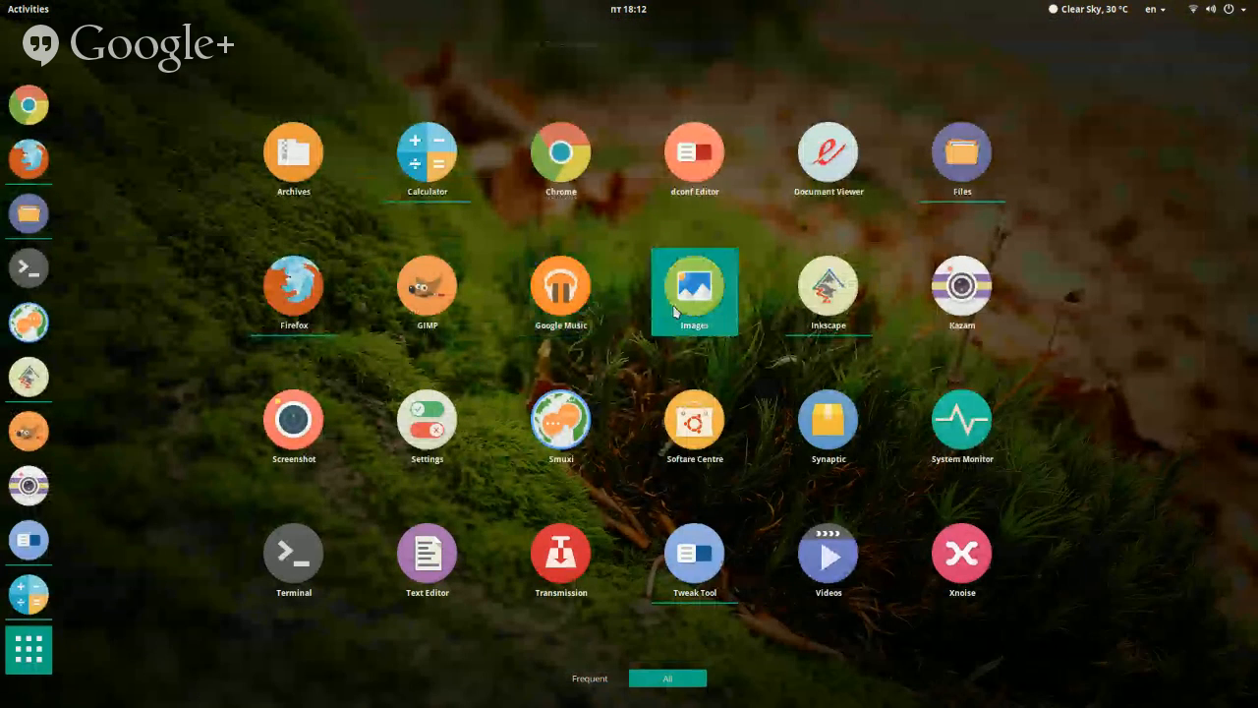
Return to Tweak Tool, set the icon theme to Numix-Square, and go back to gimp.svg in Inkscape
{"action": "key", "text": "super"}
{"action": "left_click", "coordinate": [996, 526]}
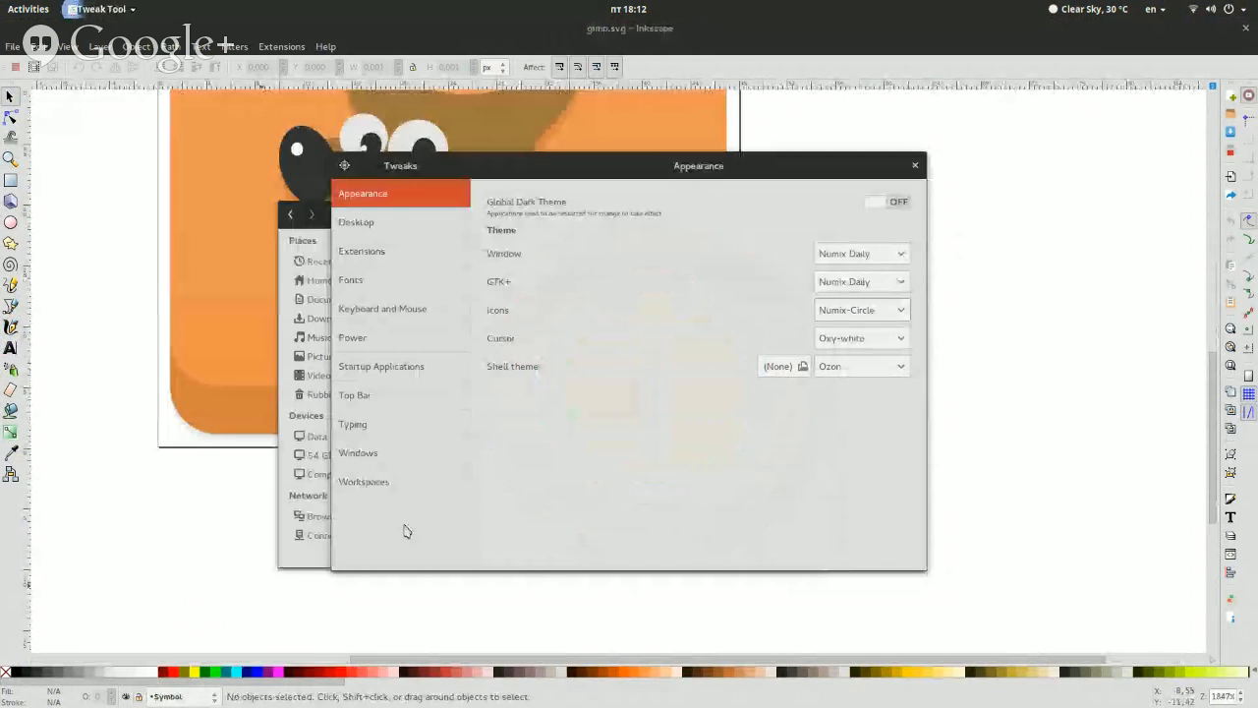
{"action": "left_click", "coordinate": [875, 333]}
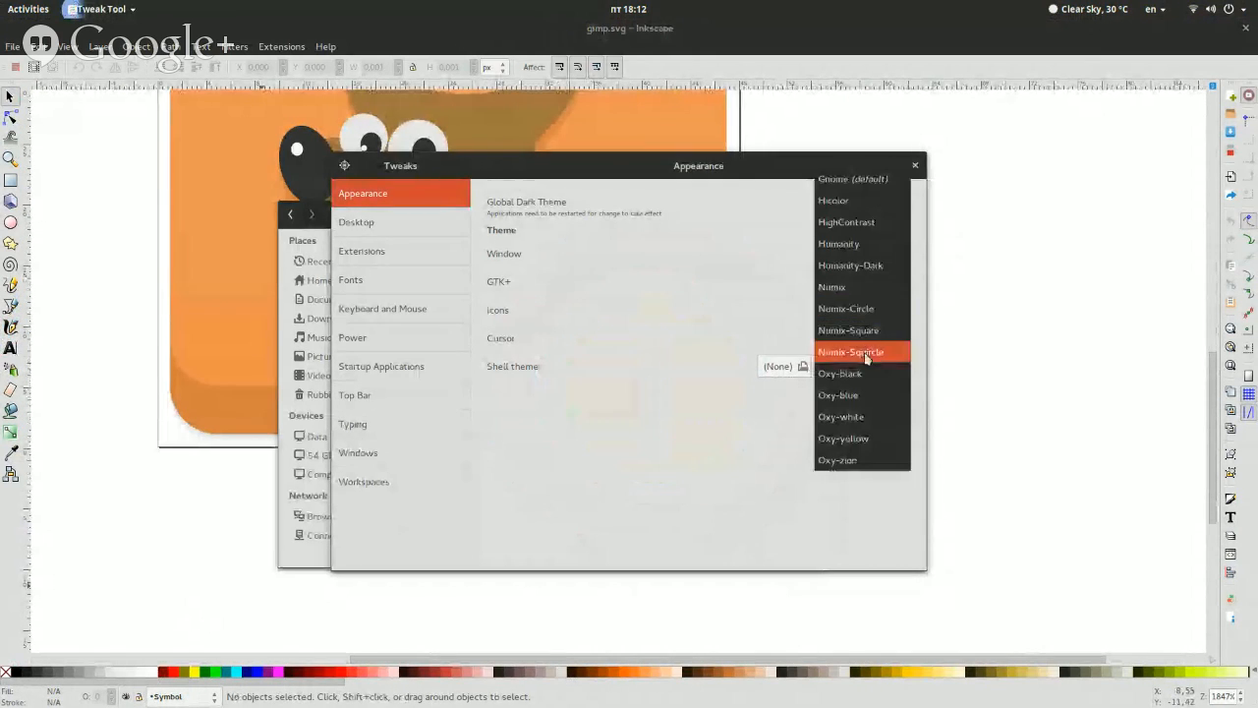
{"action": "left_click", "coordinate": [864, 356]}
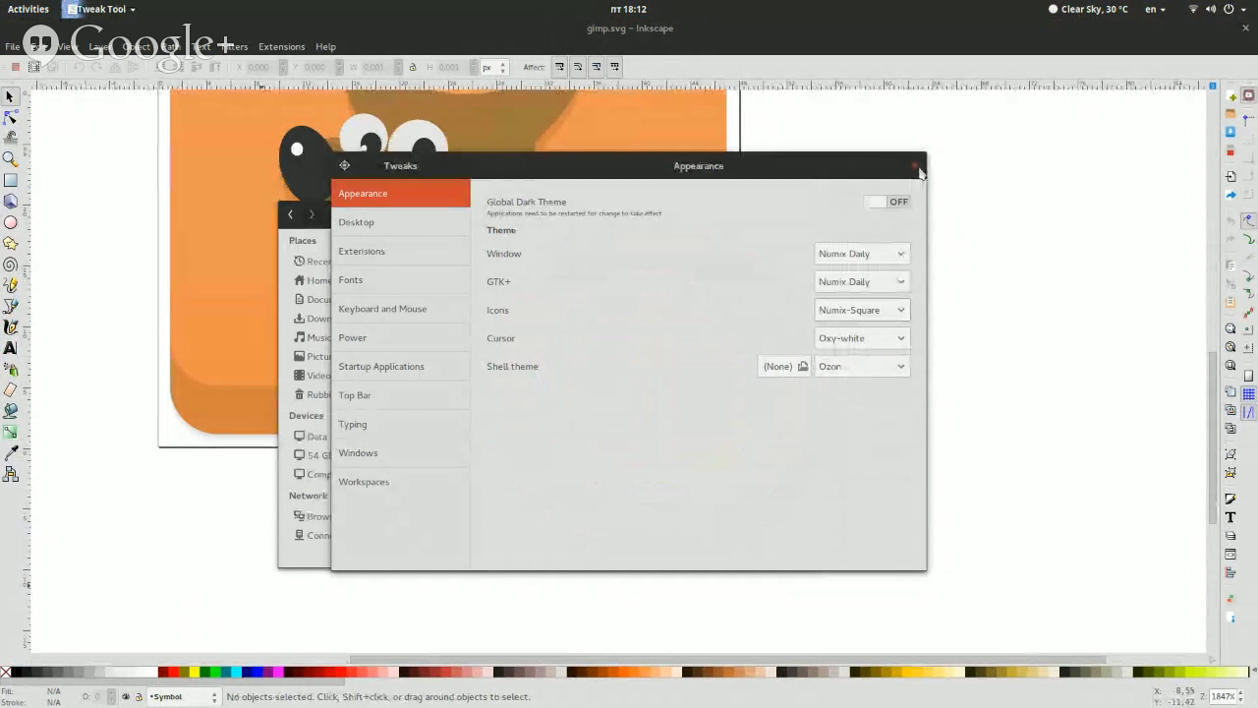
{"action": "left_click", "coordinate": [938, 362]}
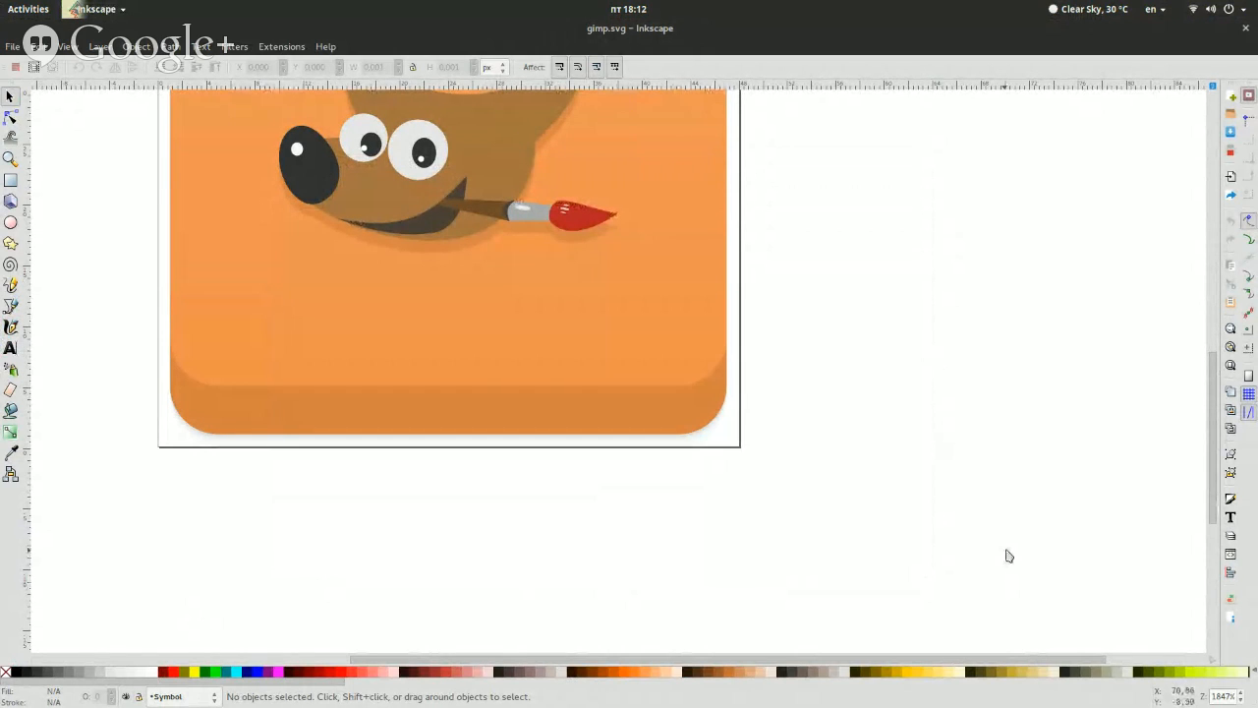
Select the orange rounded-square background group in gimp.svg and check its size and position
{"action": "scroll", "coordinate": [1007, 589], "scroll_direction": "up", "scroll_amount": 1}
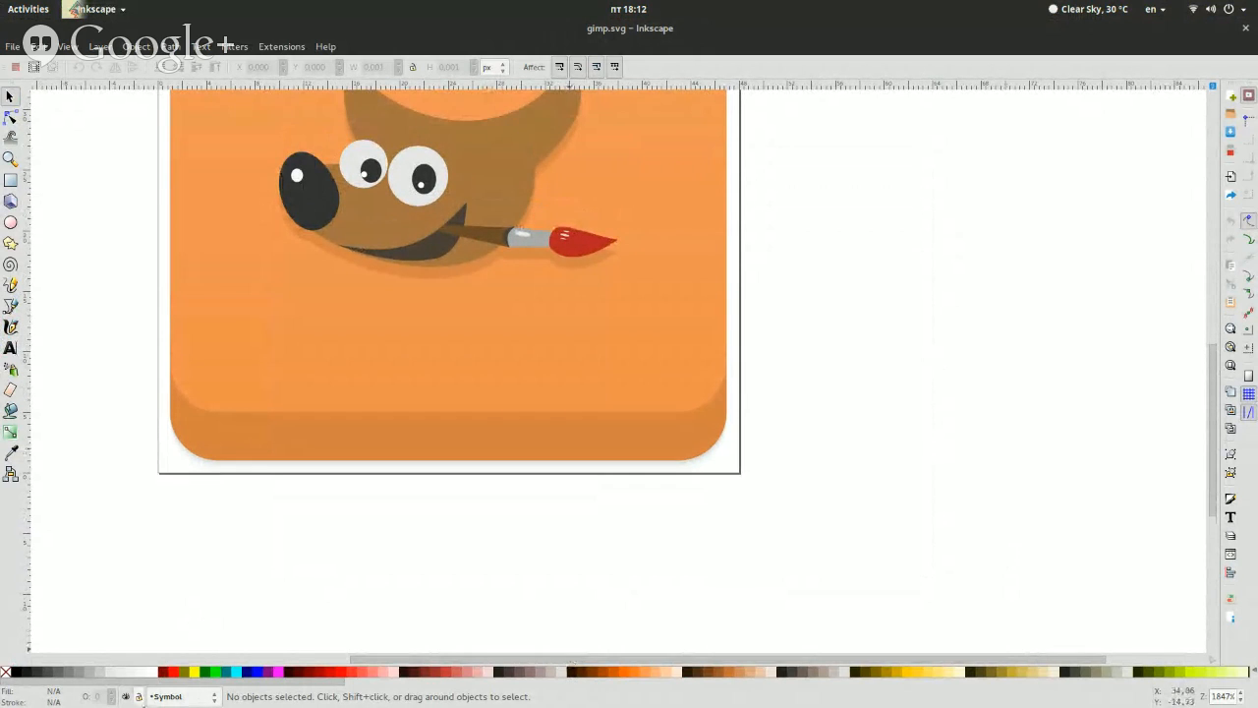
{"action": "left_click", "coordinate": [187, 699]}
{"action": "left_click", "coordinate": [514, 652]}
{"action": "scroll", "coordinate": [1241, 697], "scroll_direction": "up", "scroll_amount": 8}
{"action": "scroll", "coordinate": [1125, 331], "scroll_direction": "up", "scroll_amount": 12}
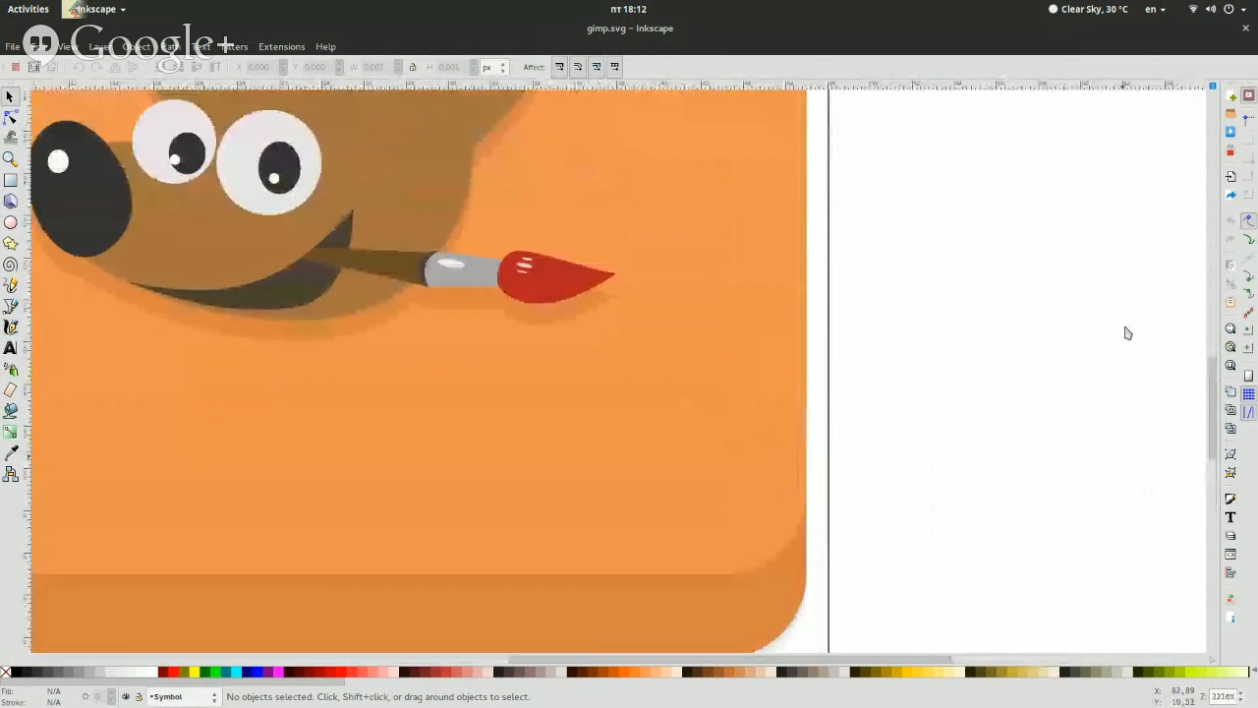
{"action": "left_click", "coordinate": [760, 305]}
{"action": "scroll", "coordinate": [760, 306], "scroll_direction": "down", "scroll_amount": 12}
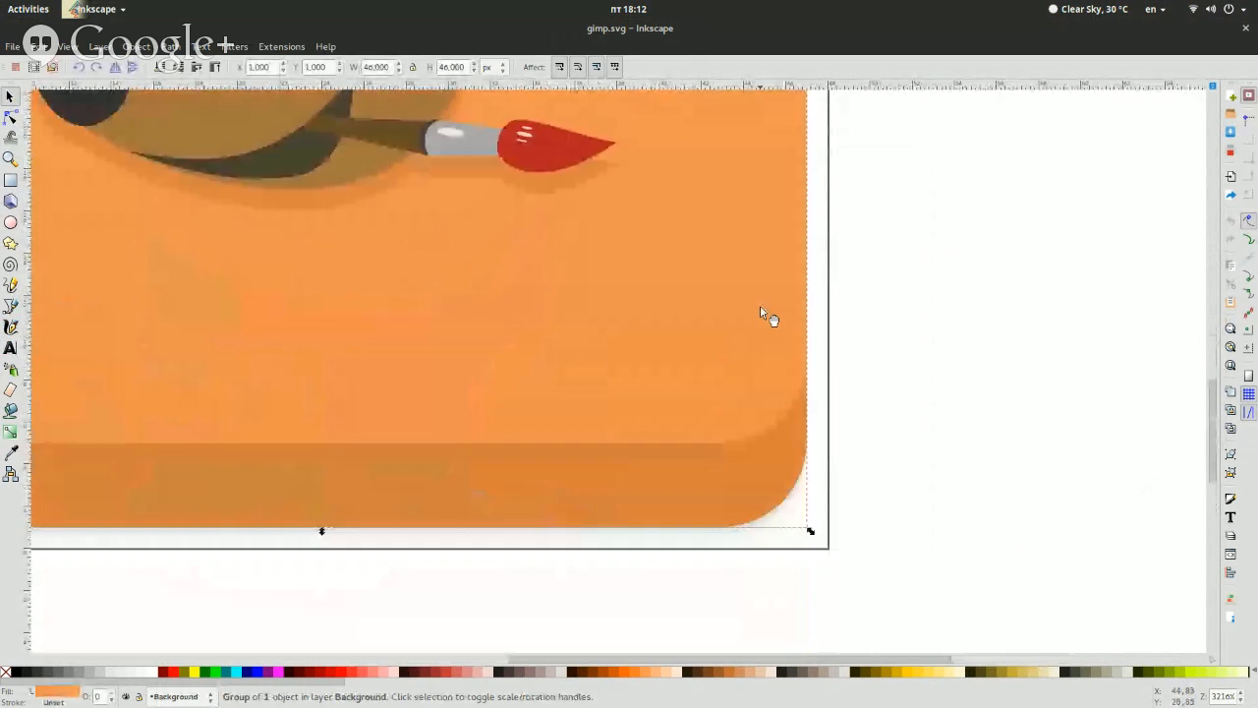
Examine the background's rounded corners with the Rectangle tool, return to the selection tool and clear the selection
{"action": "left_click", "coordinate": [12, 182]}
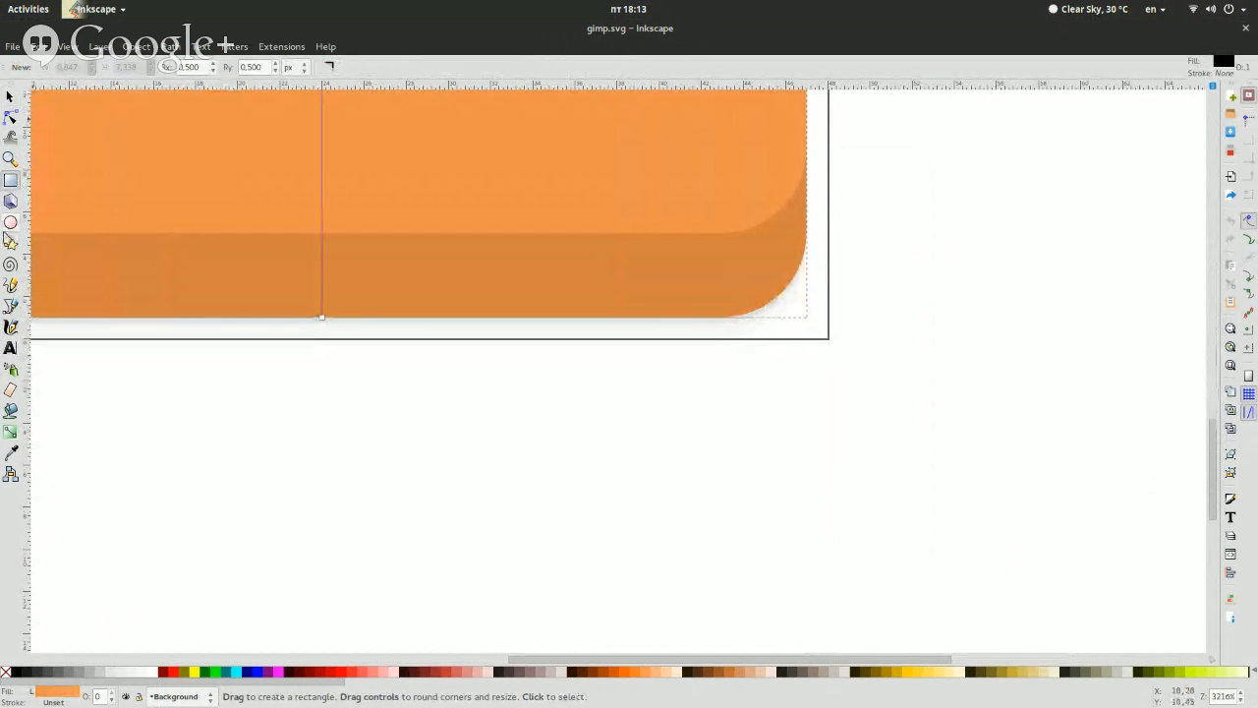
{"action": "scroll", "coordinate": [157, 206], "scroll_direction": "up", "scroll_amount": 10}
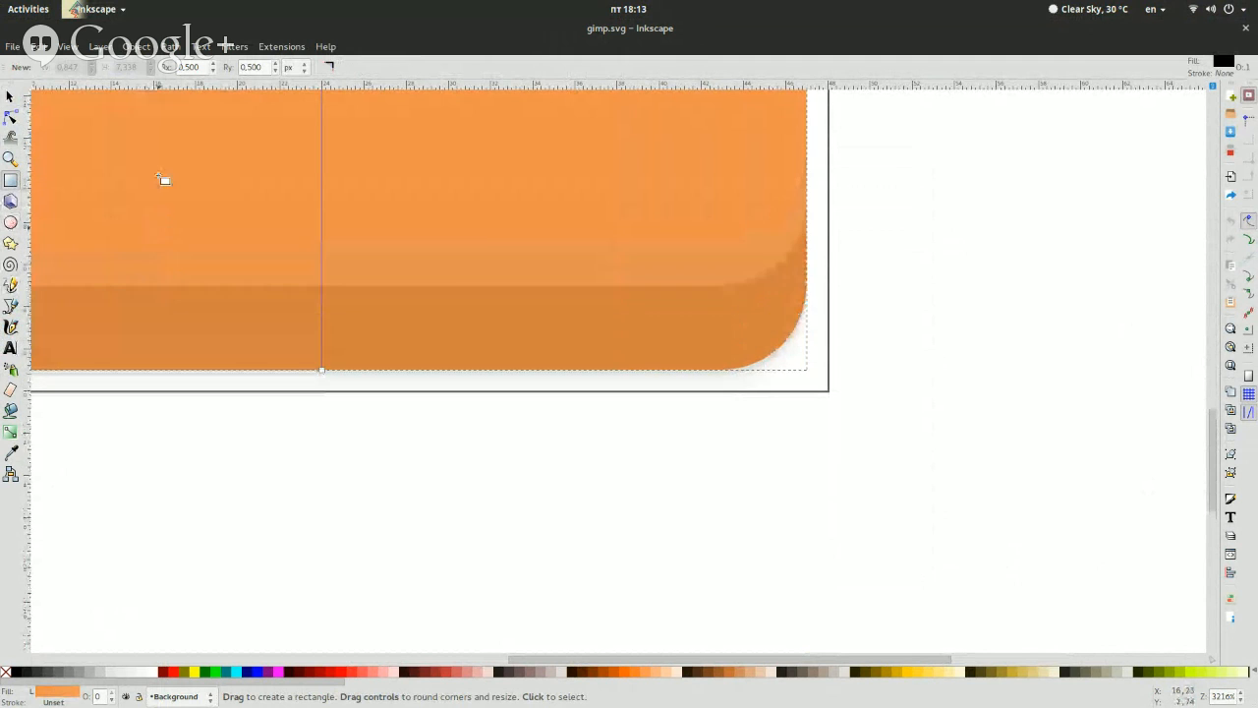
{"action": "scroll", "coordinate": [486, 267], "scroll_direction": "up", "scroll_amount": 5}
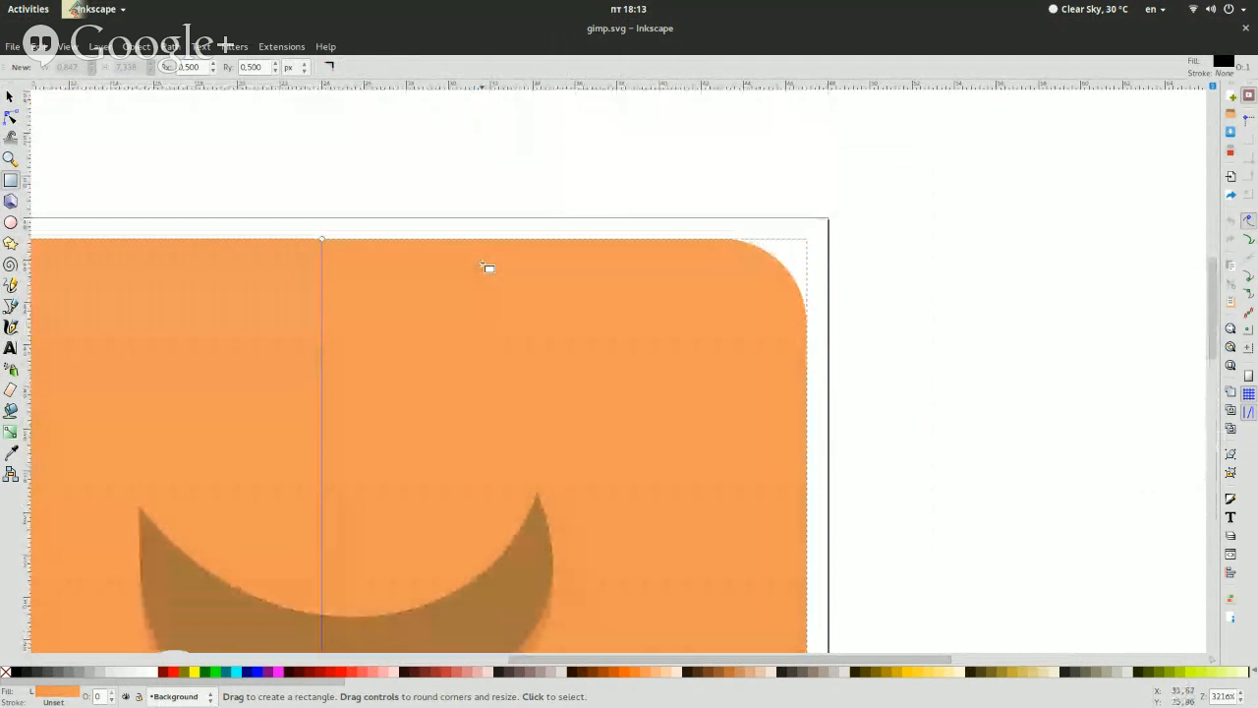
{"action": "scroll", "coordinate": [485, 266], "scroll_direction": "down", "scroll_amount": 10}
{"action": "key", "text": "s"}
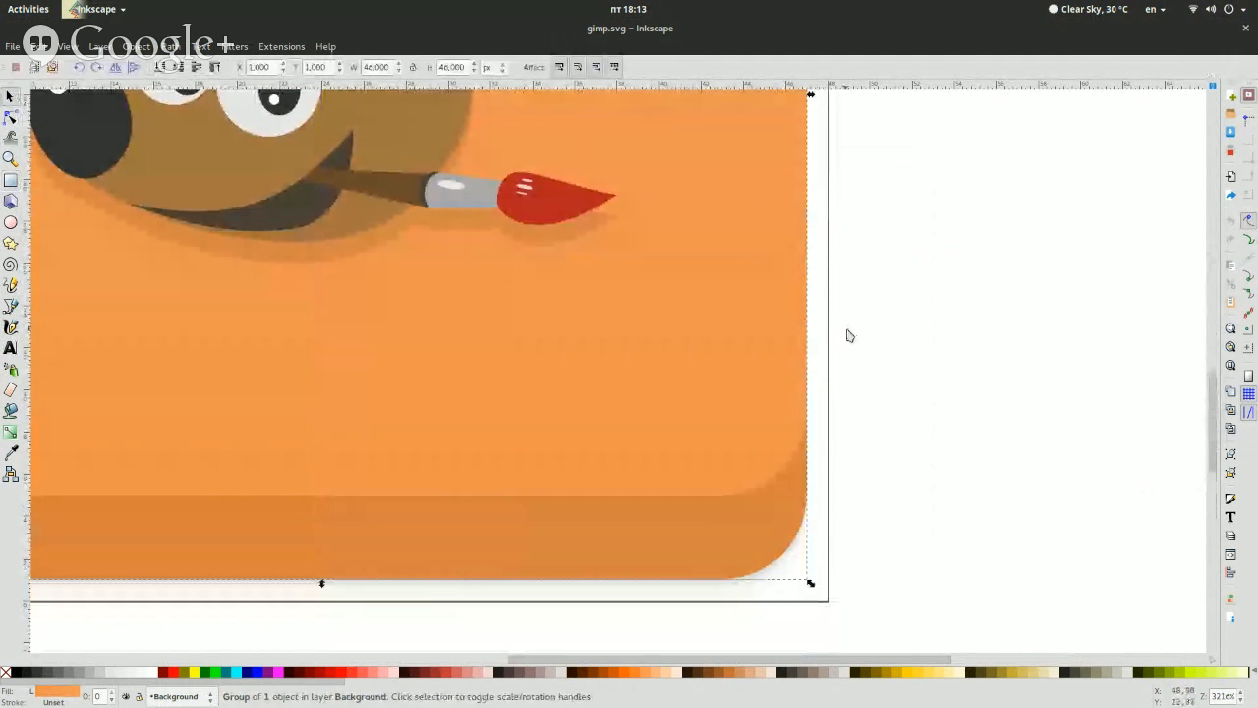
{"action": "left_click", "coordinate": [1019, 443]}
Select the darker strip along the background's lower edge to check its size and shape, and clear the selection
{"action": "scroll", "coordinate": [1019, 443], "scroll_direction": "up", "scroll_amount": 10}
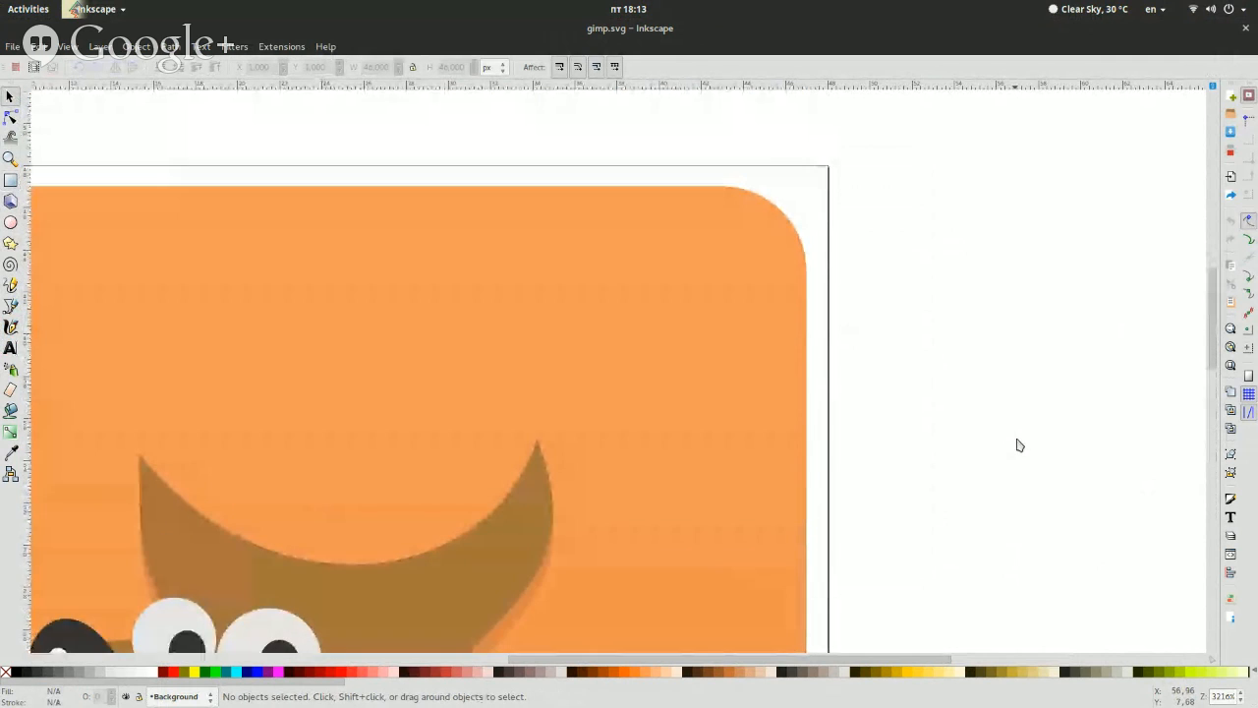
{"action": "scroll", "coordinate": [1019, 443], "scroll_direction": "down", "scroll_amount": 6}
{"action": "scroll", "coordinate": [1019, 445], "scroll_direction": "down", "scroll_amount": 5}
{"action": "left_click", "coordinate": [745, 520]}
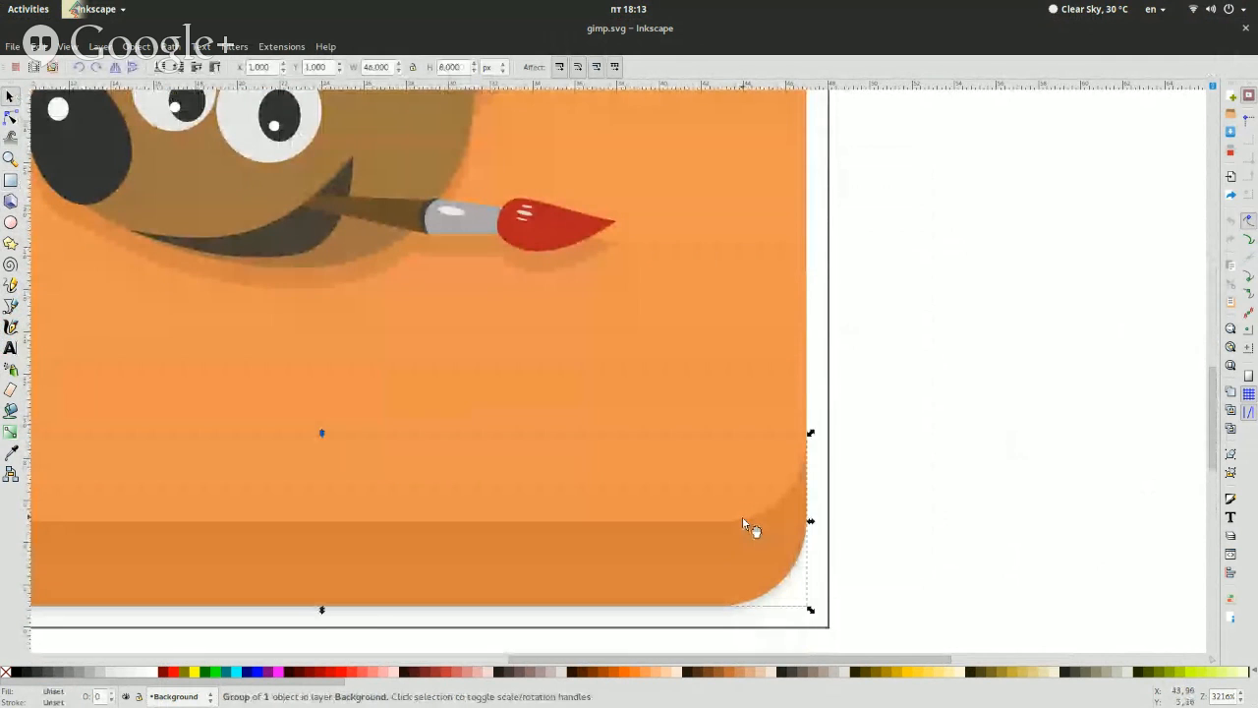
{"action": "scroll", "coordinate": [1025, 432], "scroll_direction": "up", "scroll_amount": 2}
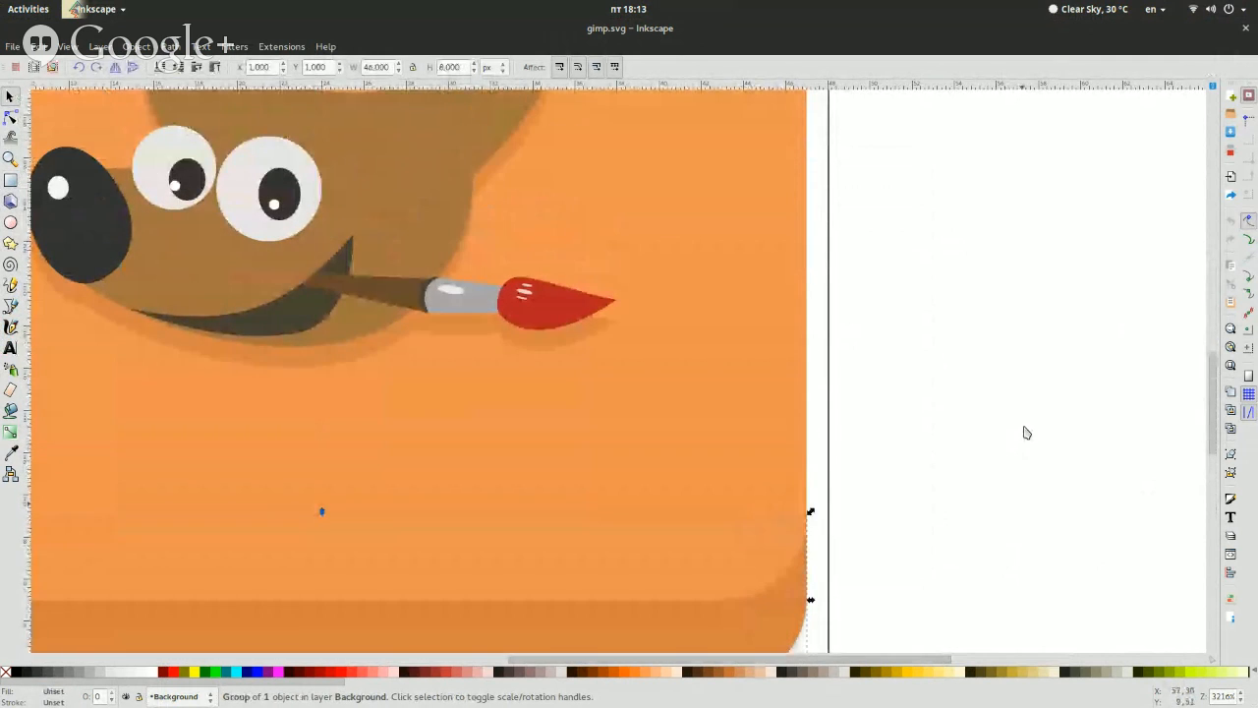
{"action": "scroll", "coordinate": [1025, 433], "scroll_direction": "down", "scroll_amount": 4}
{"action": "left_click", "coordinate": [948, 517]}
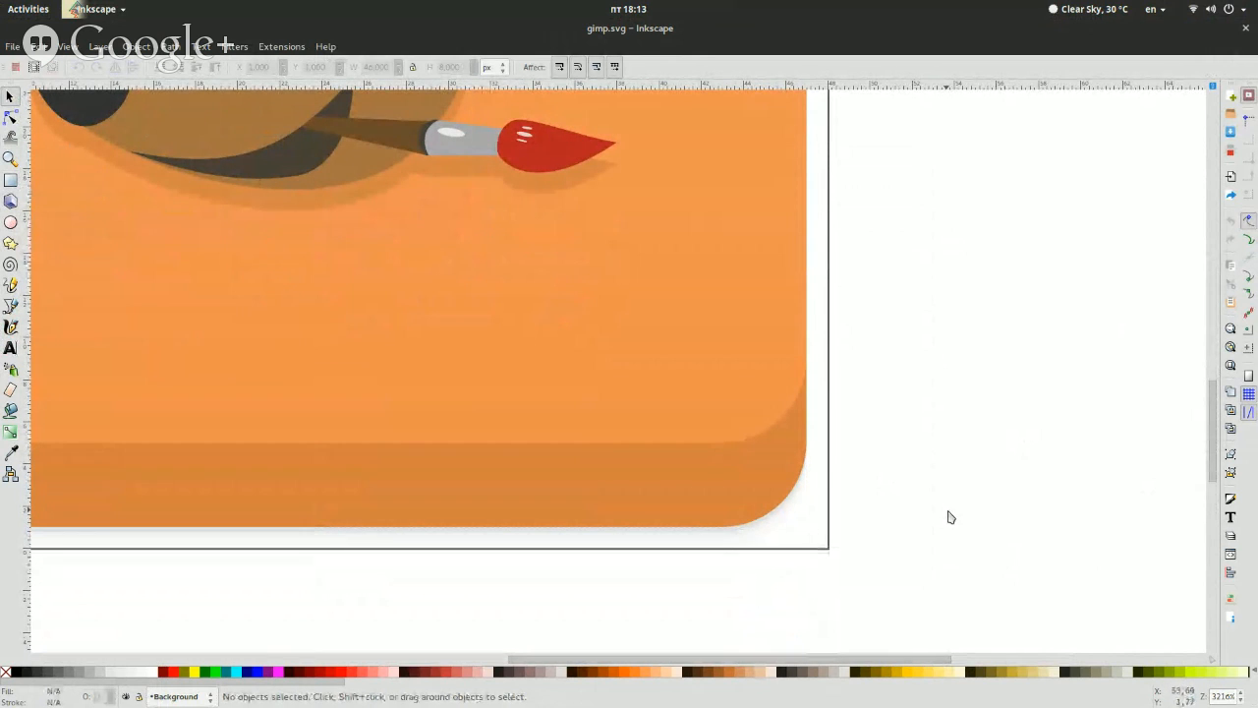
Examine the GIMP symbol against the darker strip and soft shadow along the background's lower edge
{"action": "scroll", "coordinate": [890, 488], "scroll_direction": "up", "scroll_amount": 5}
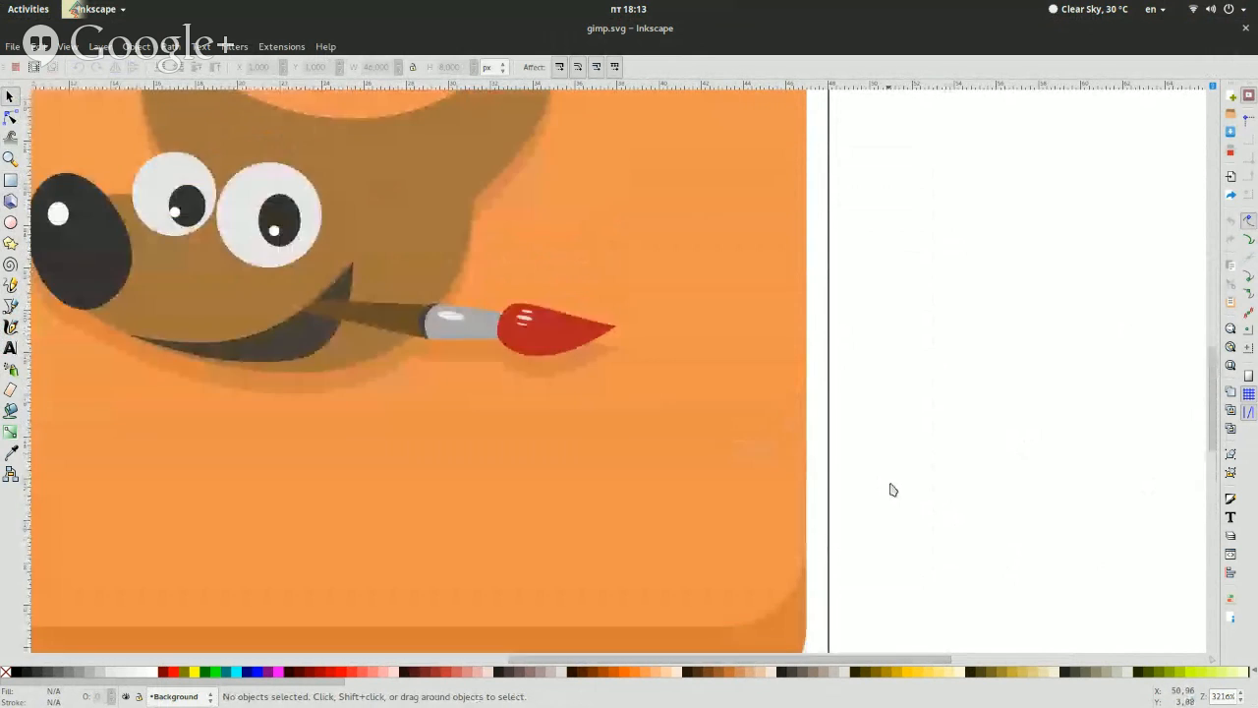
{"action": "scroll", "coordinate": [887, 483], "scroll_direction": "down", "scroll_amount": 4}
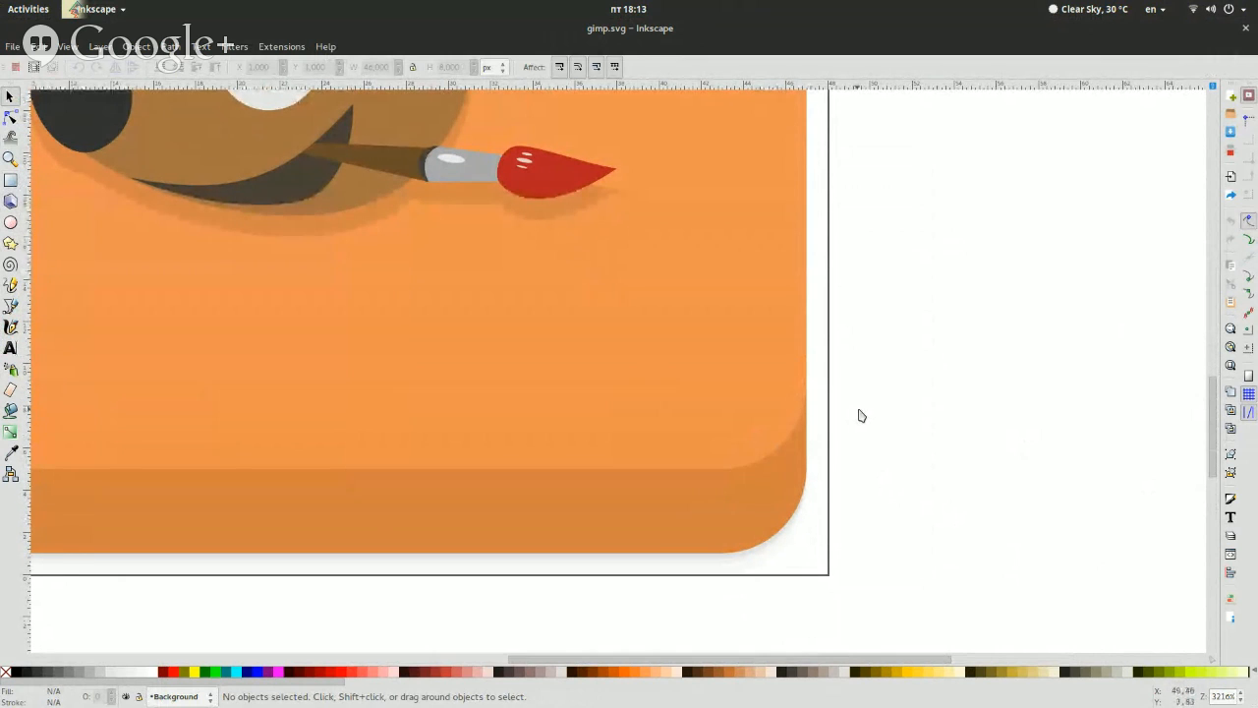
{"action": "scroll", "coordinate": [861, 415], "scroll_direction": "down", "scroll_amount": 4}
{"action": "scroll", "coordinate": [861, 415], "scroll_direction": "up", "scroll_amount": 8}
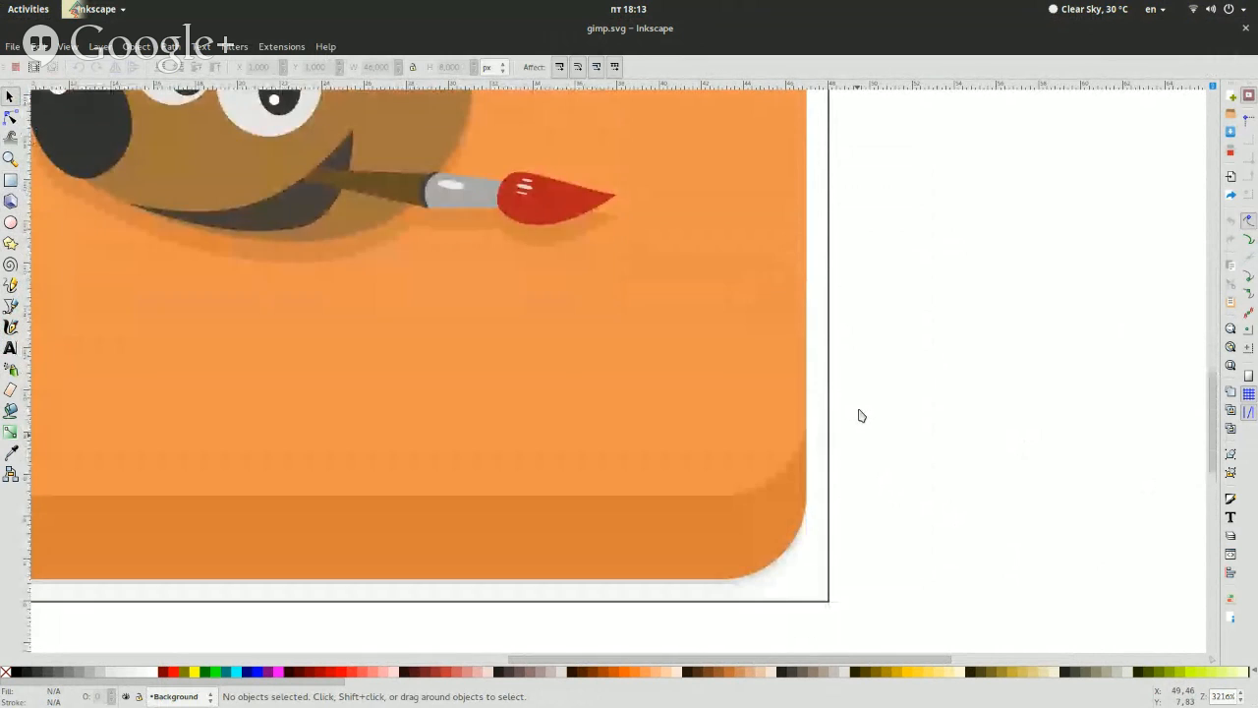
{"action": "scroll", "coordinate": [861, 416], "scroll_direction": "up", "scroll_amount": 2}
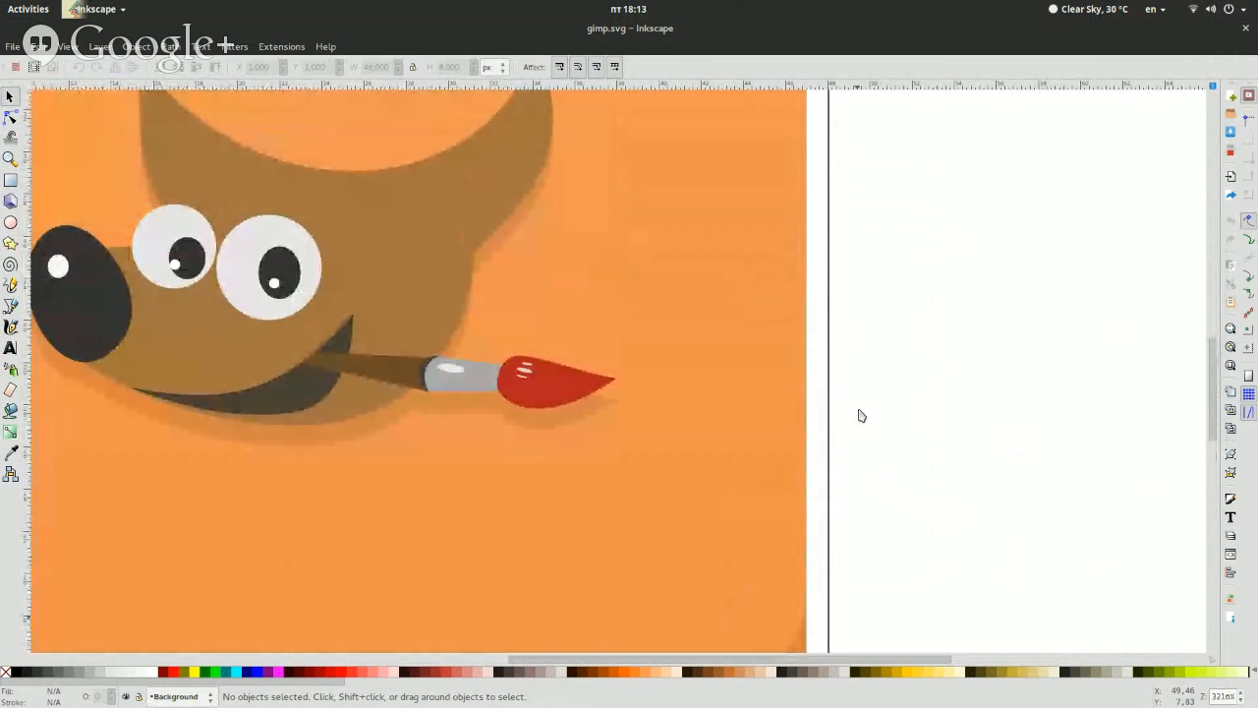
{"action": "scroll", "coordinate": [861, 416], "scroll_direction": "down", "scroll_amount": 6}
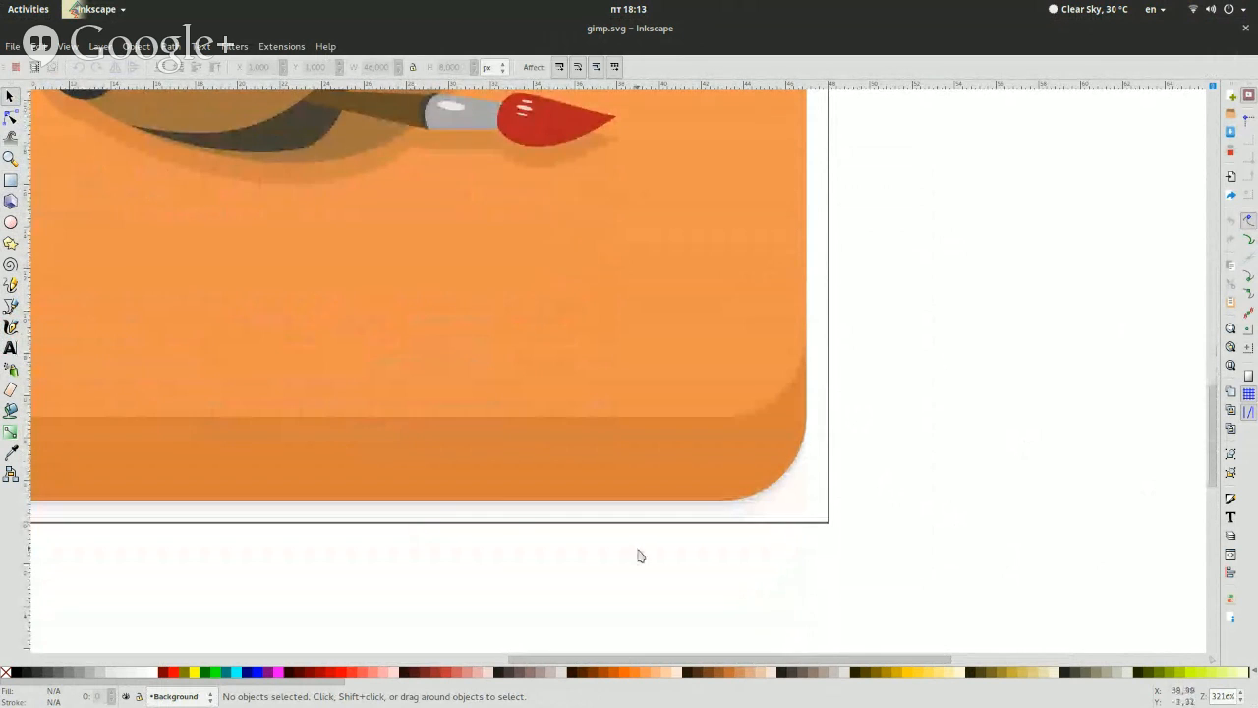
{"action": "scroll", "coordinate": [639, 556], "scroll_direction": "up", "scroll_amount": 6}
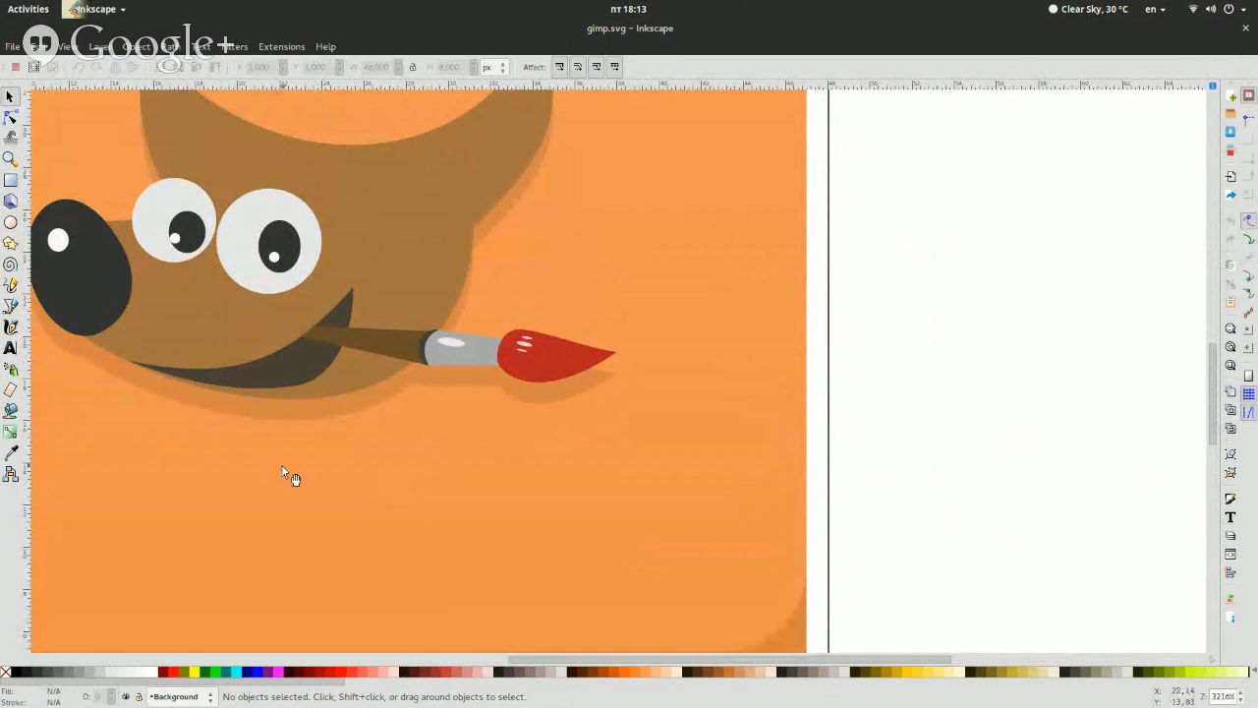
{"action": "scroll", "coordinate": [289, 475], "scroll_direction": "down", "scroll_amount": 6}
Switch to the Shadow layer, unlock it, and select the shadow group below the background for close inspection
{"action": "left_click", "coordinate": [198, 698]}
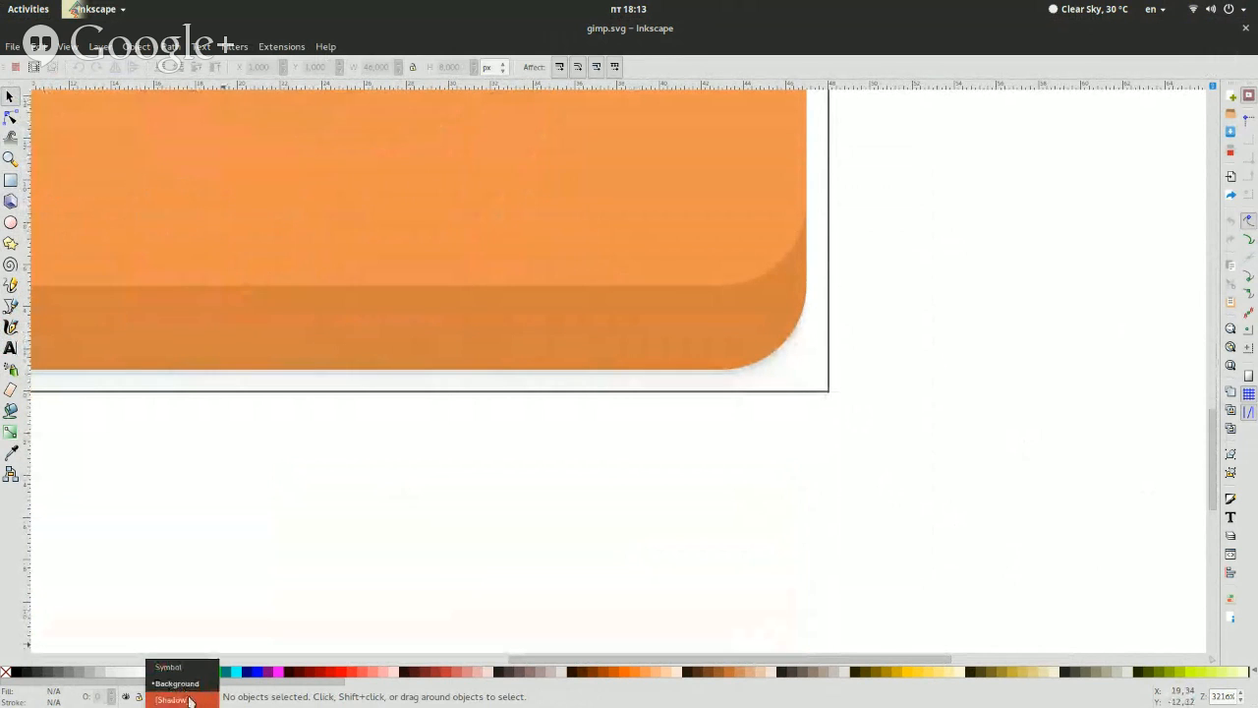
{"action": "left_click", "coordinate": [189, 699]}
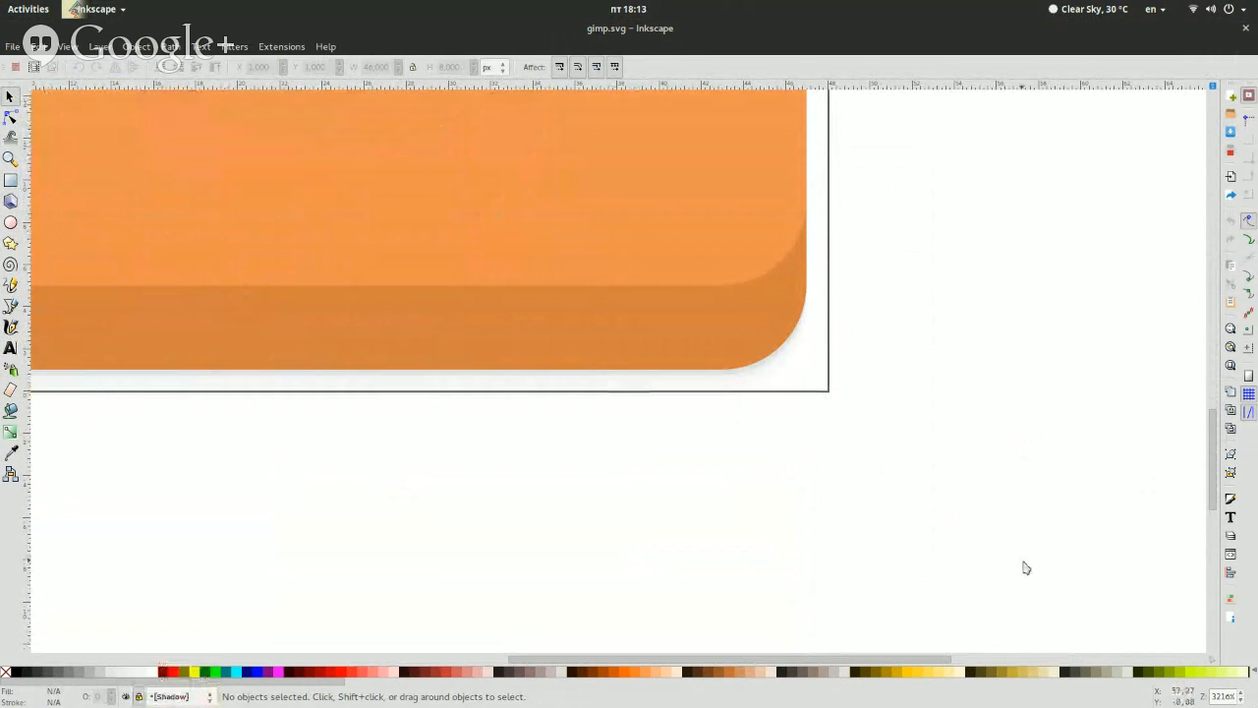
{"action": "left_click", "coordinate": [1241, 693]}
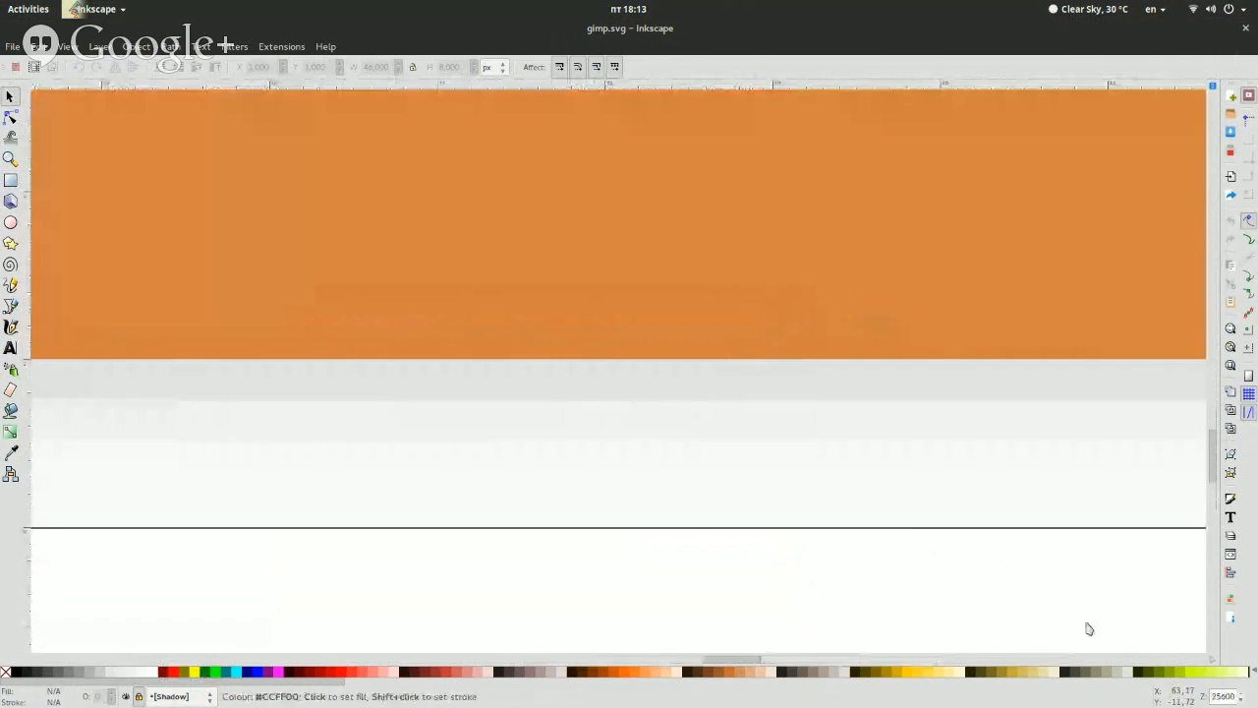
{"action": "left_click", "coordinate": [139, 696]}
{"action": "left_click", "coordinate": [446, 505]}
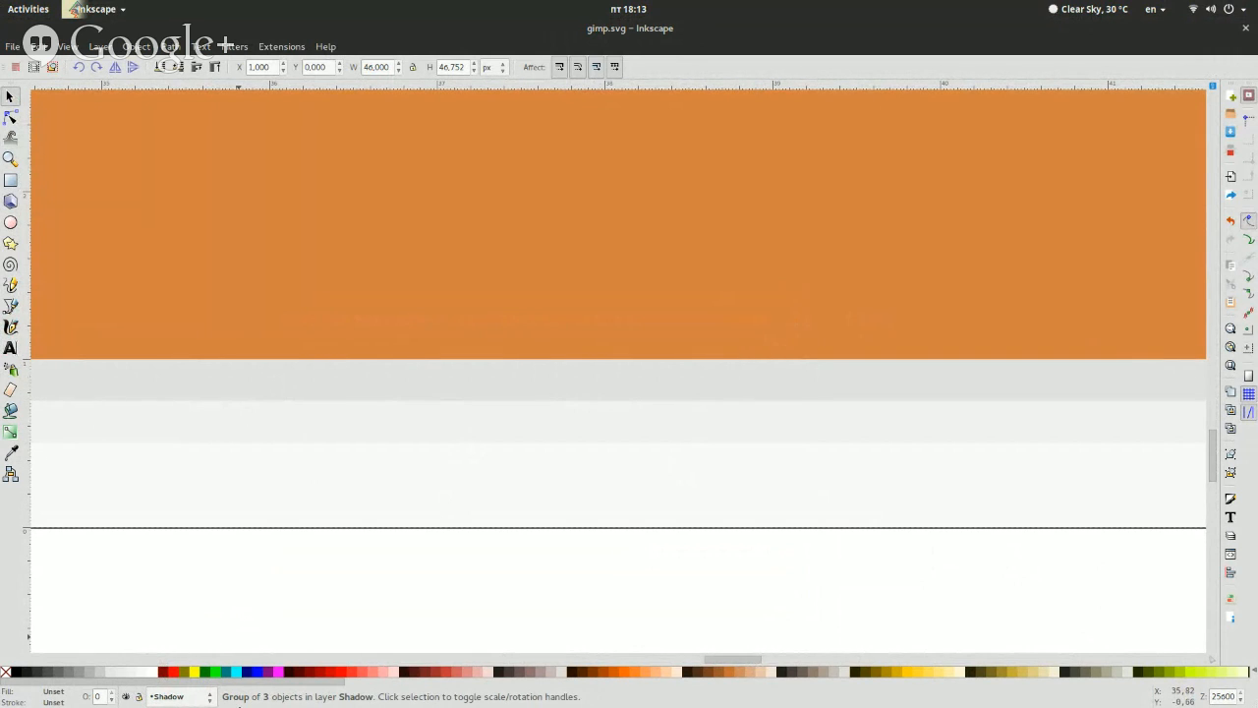
{"action": "scroll", "coordinate": [415, 537], "scroll_direction": "down", "scroll_amount": 3}
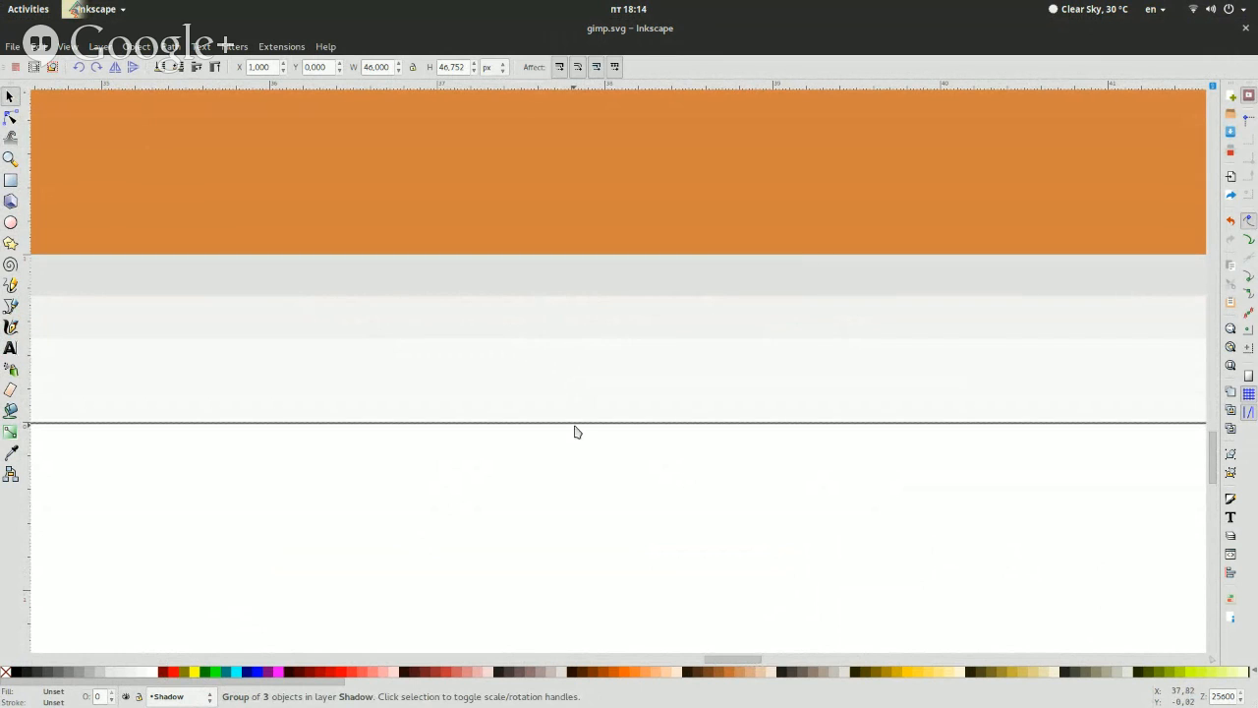
Show all installed applications to view the square icons' shadows, and return to gimp.svg
{"action": "key", "text": "Escape"}
{"action": "left_click", "coordinate": [639, 342]}
{"action": "key", "text": "super+a"}
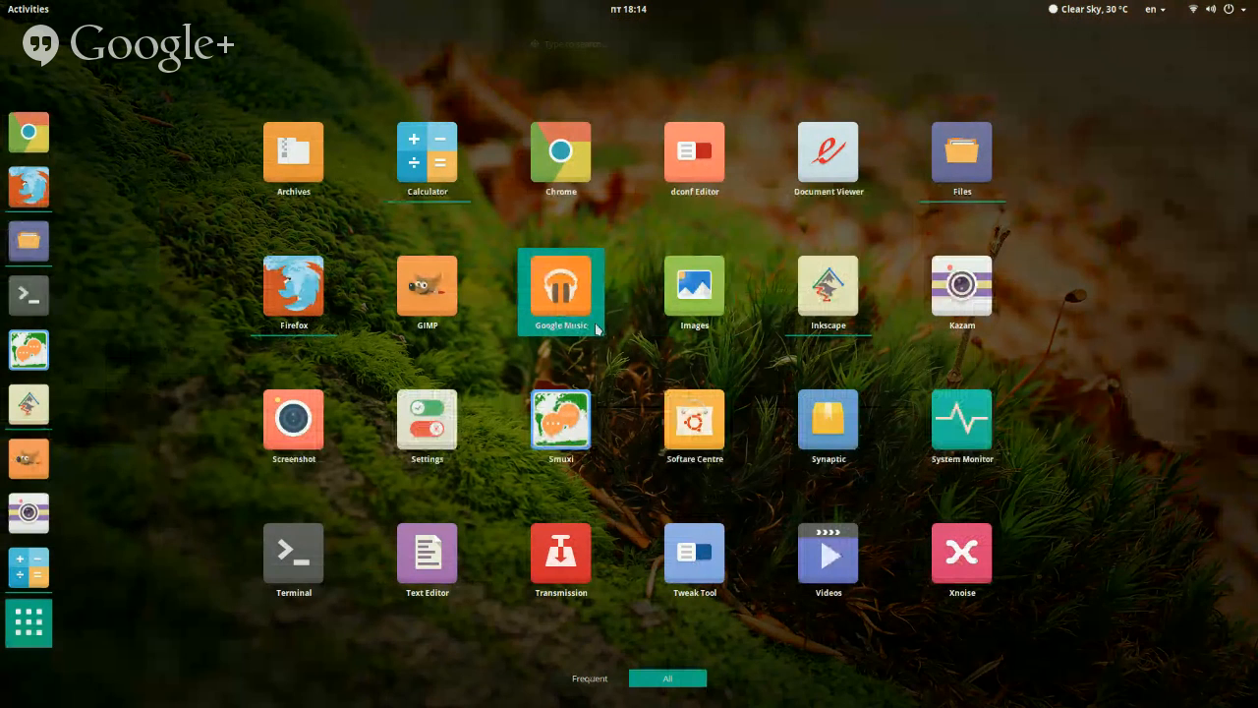
{"action": "key", "text": "Escape"}
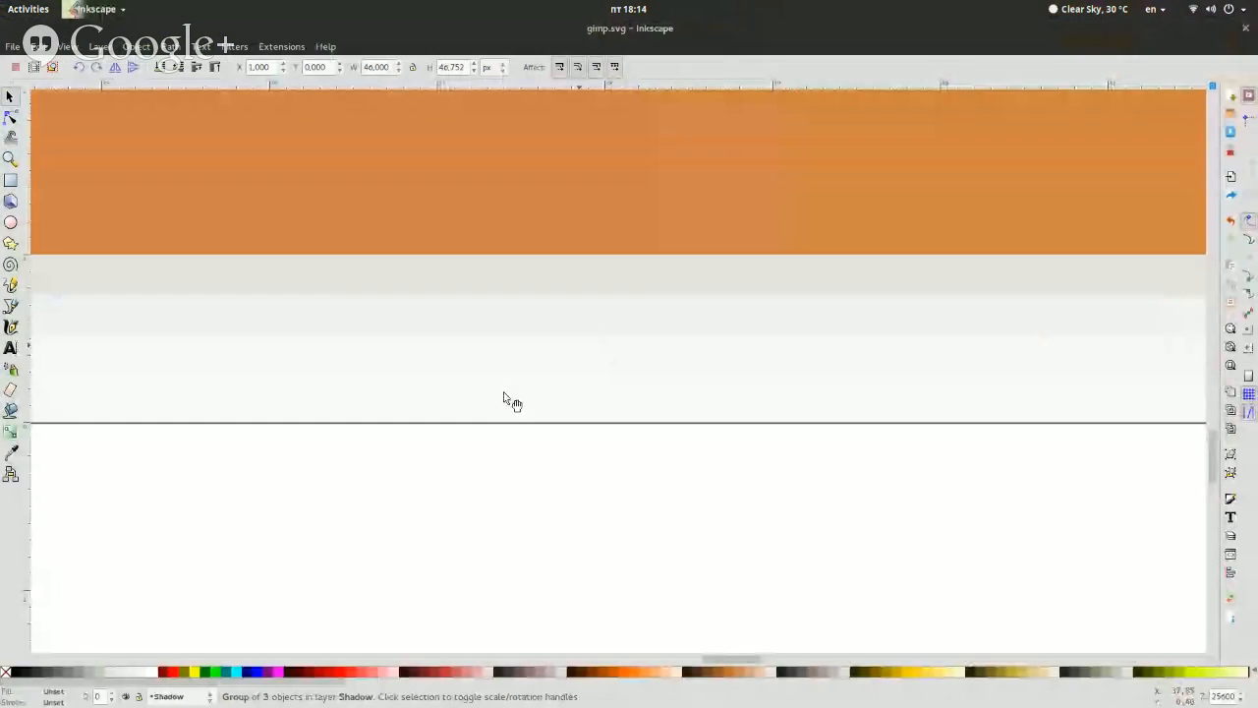
Lock the Shadow layer, select the background's darker lower strip, zoom back out and clear the selection
{"action": "left_click", "coordinate": [139, 697]}
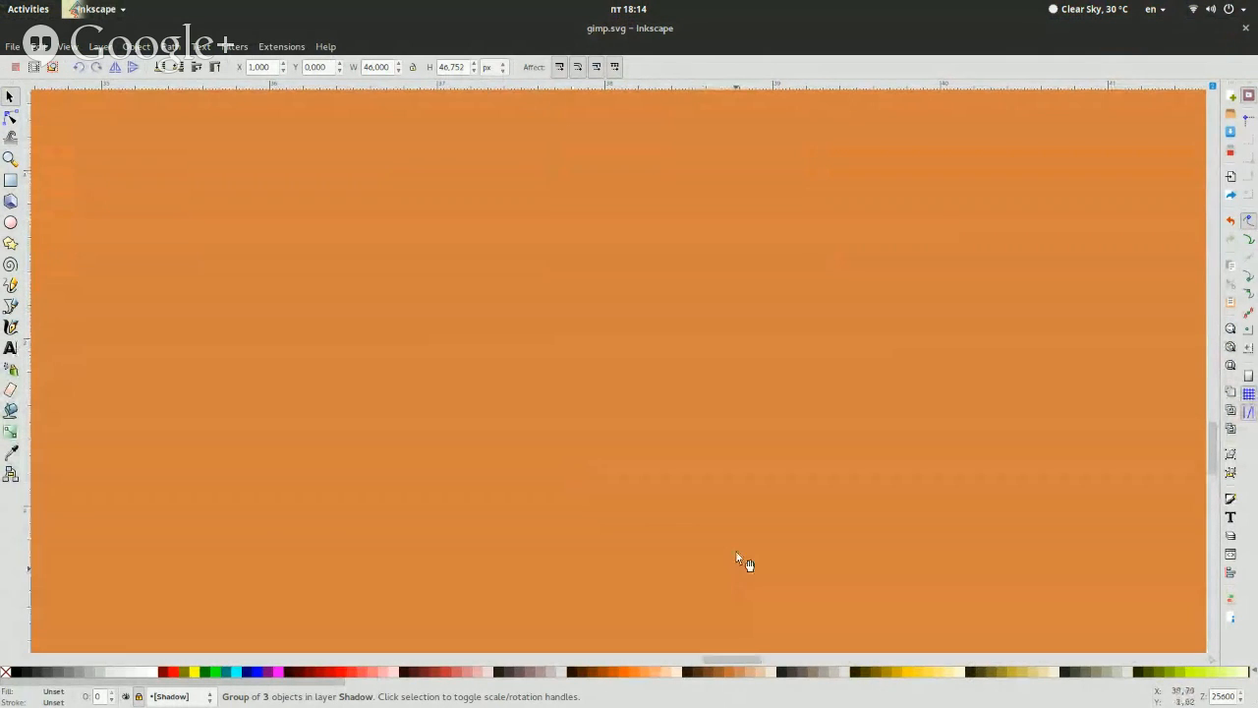
{"action": "left_click", "coordinate": [761, 484]}
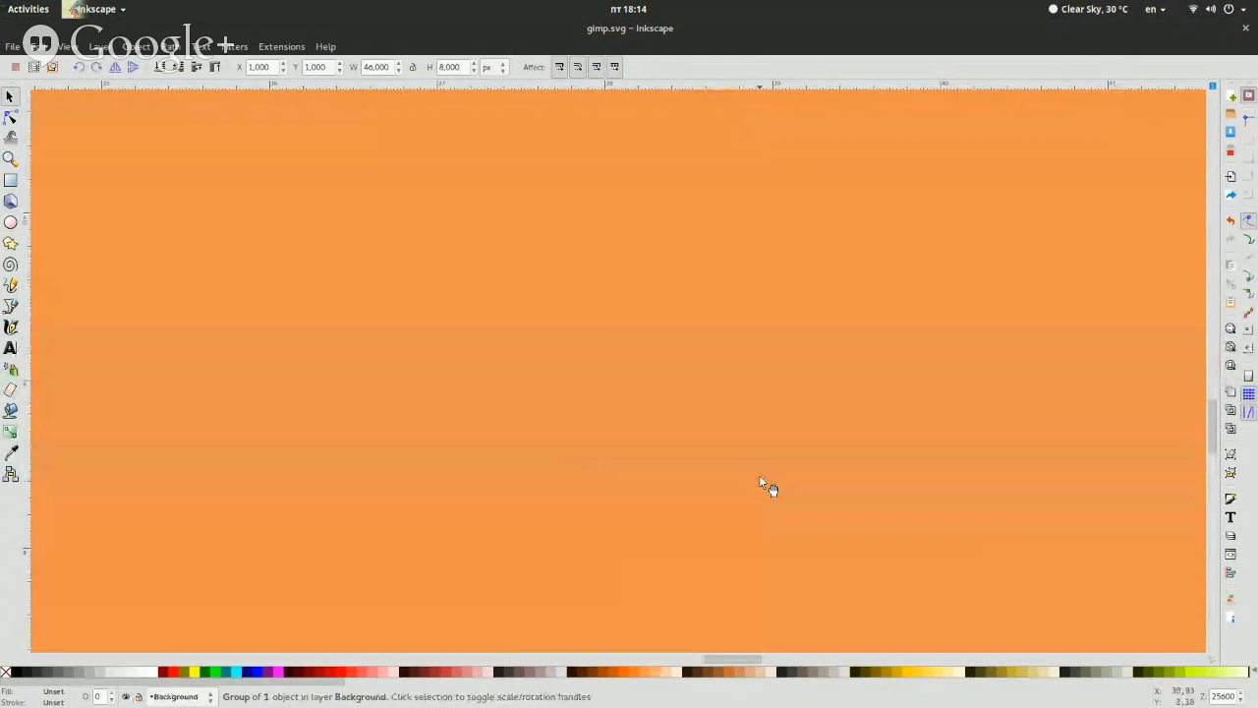
{"action": "left_click", "coordinate": [1242, 700]}
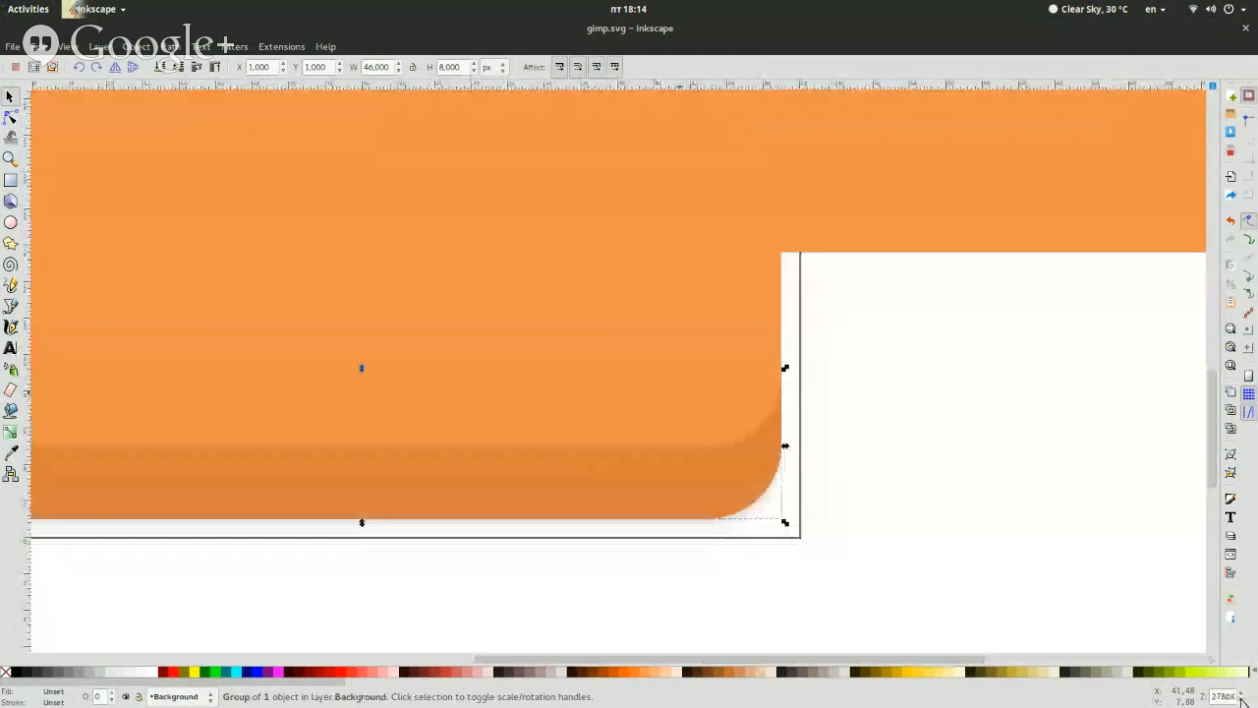
{"action": "scroll", "coordinate": [1099, 474], "scroll_direction": "up", "scroll_amount": 4}
{"action": "left_click", "coordinate": [1099, 474]}
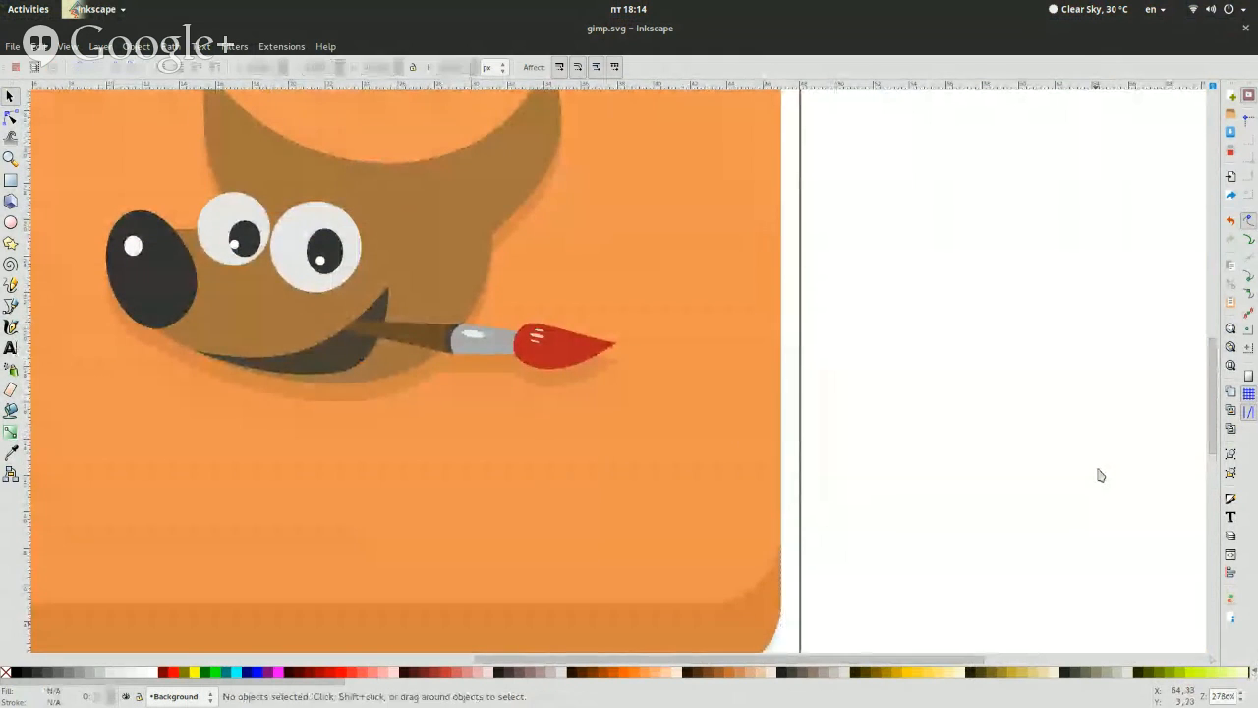
Select the symbol's shadow group and the brown head shape in turn to compare them, and clear the selection
{"action": "left_click", "coordinate": [579, 389]}
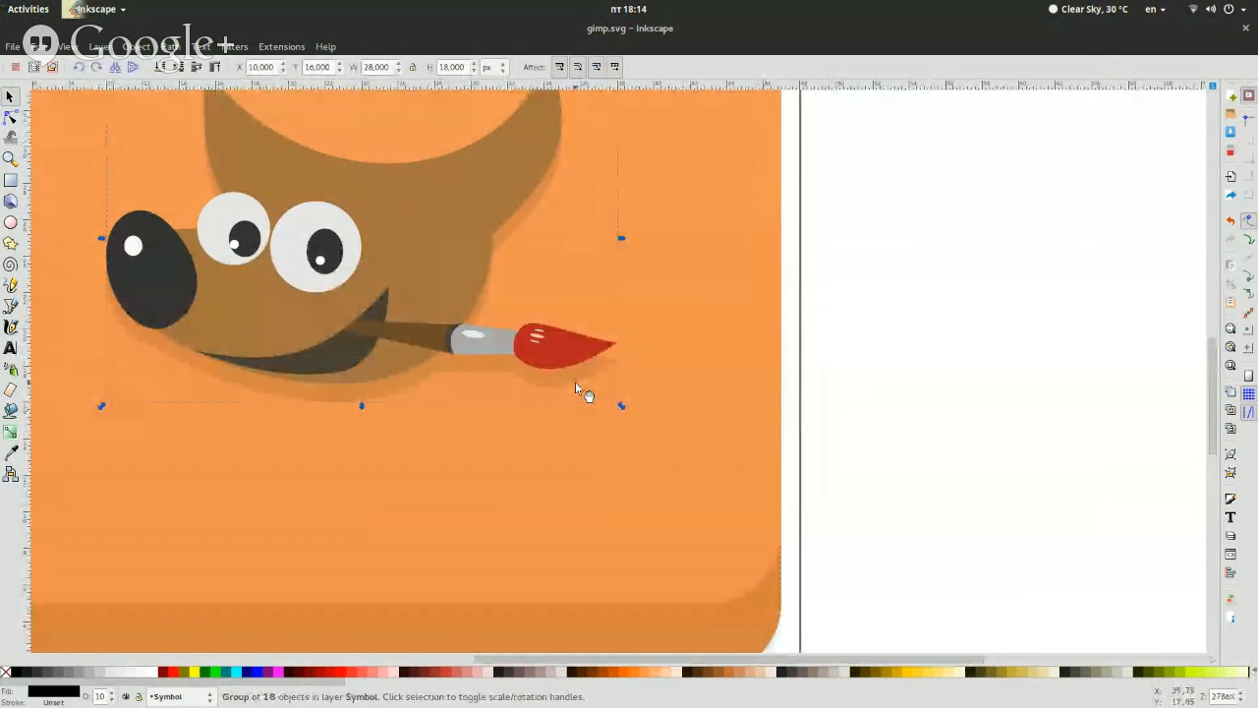
{"action": "left_click", "coordinate": [389, 258]}
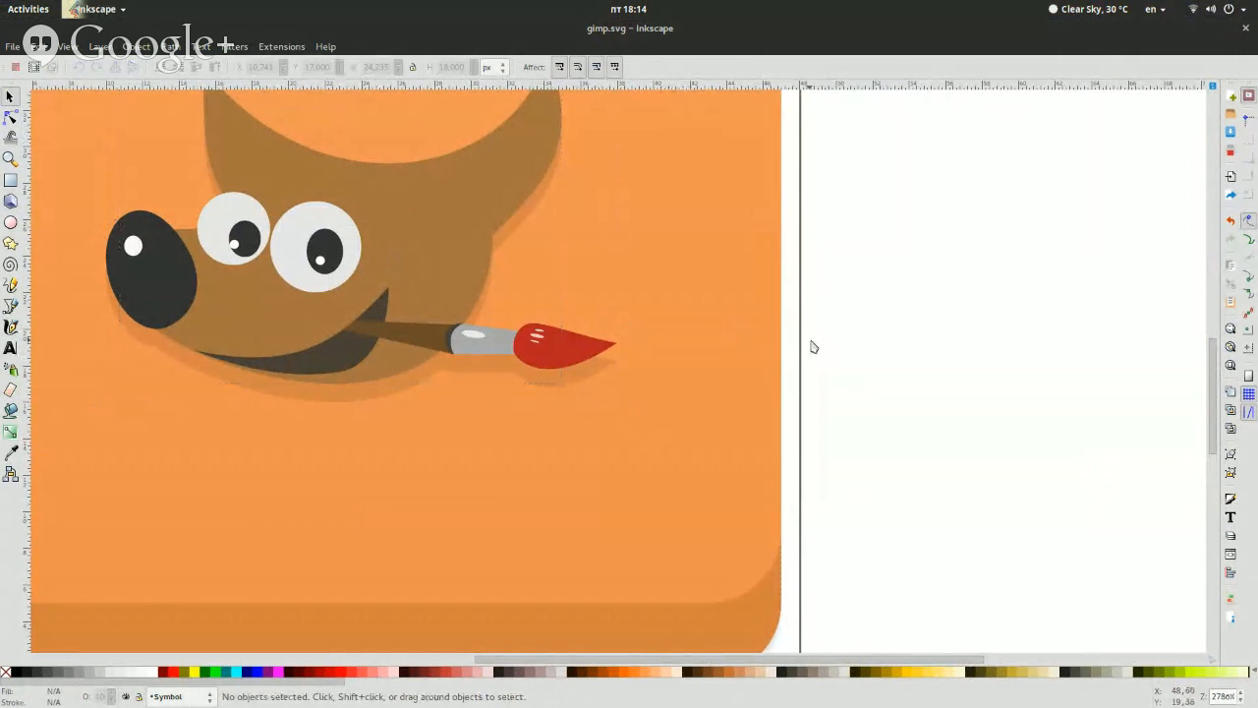
{"action": "left_click", "coordinate": [545, 386]}
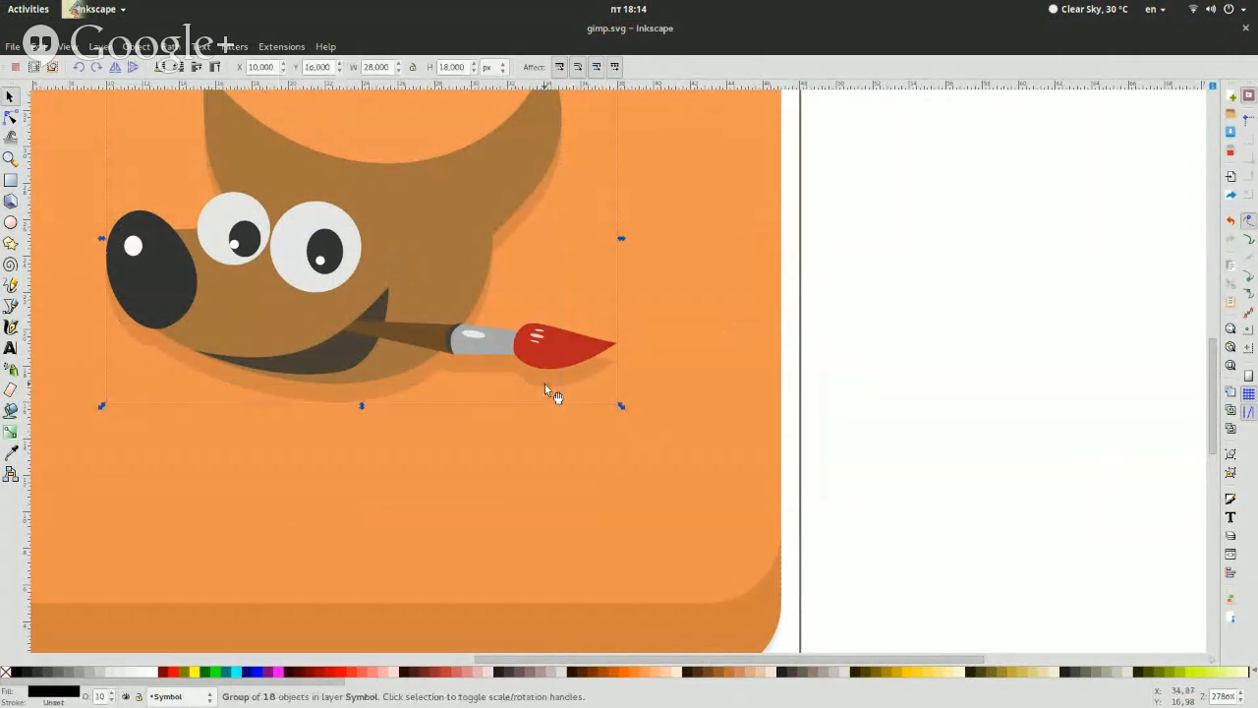
{"action": "scroll", "coordinate": [547, 387], "scroll_direction": "down", "scroll_amount": 5}
{"action": "left_click", "coordinate": [898, 379]}
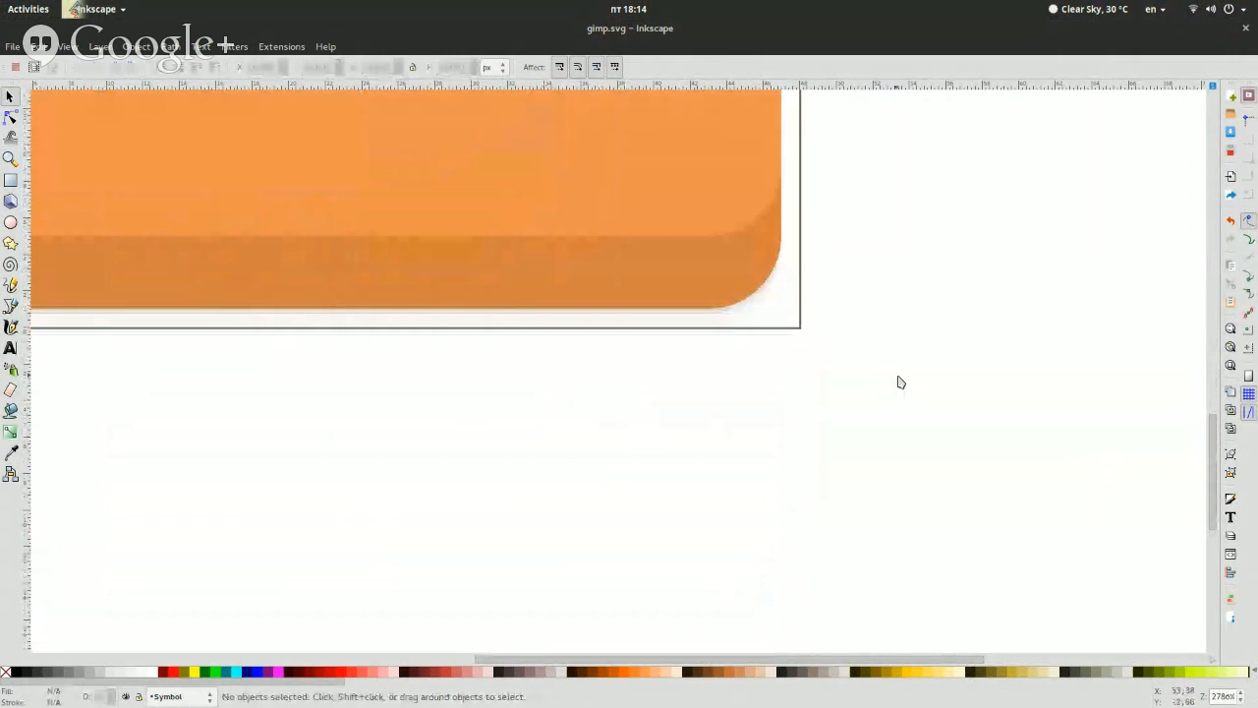
Try moving the brown head shape 2 px to the left, and undo the move
{"action": "scroll", "coordinate": [468, 383], "scroll_direction": "up", "scroll_amount": 7}
{"action": "left_click", "coordinate": [466, 378]}
{"action": "key", "text": "Left"}
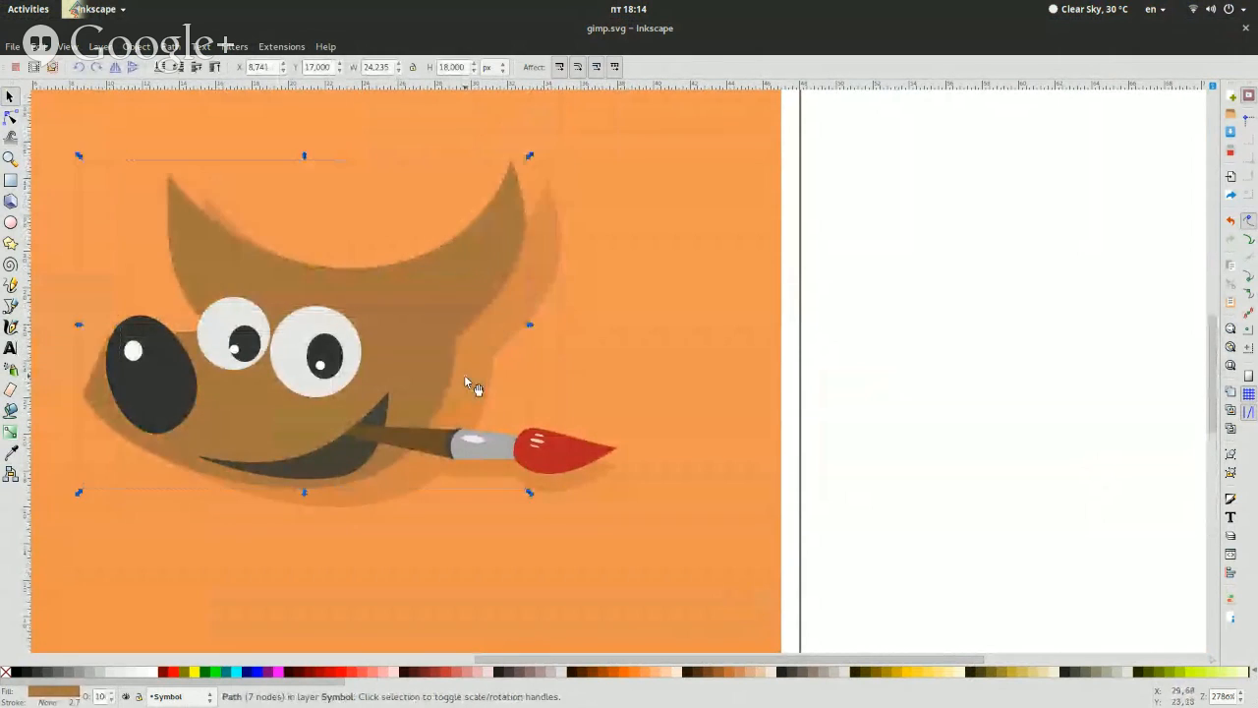
{"action": "key", "text": "ctrl+z"}
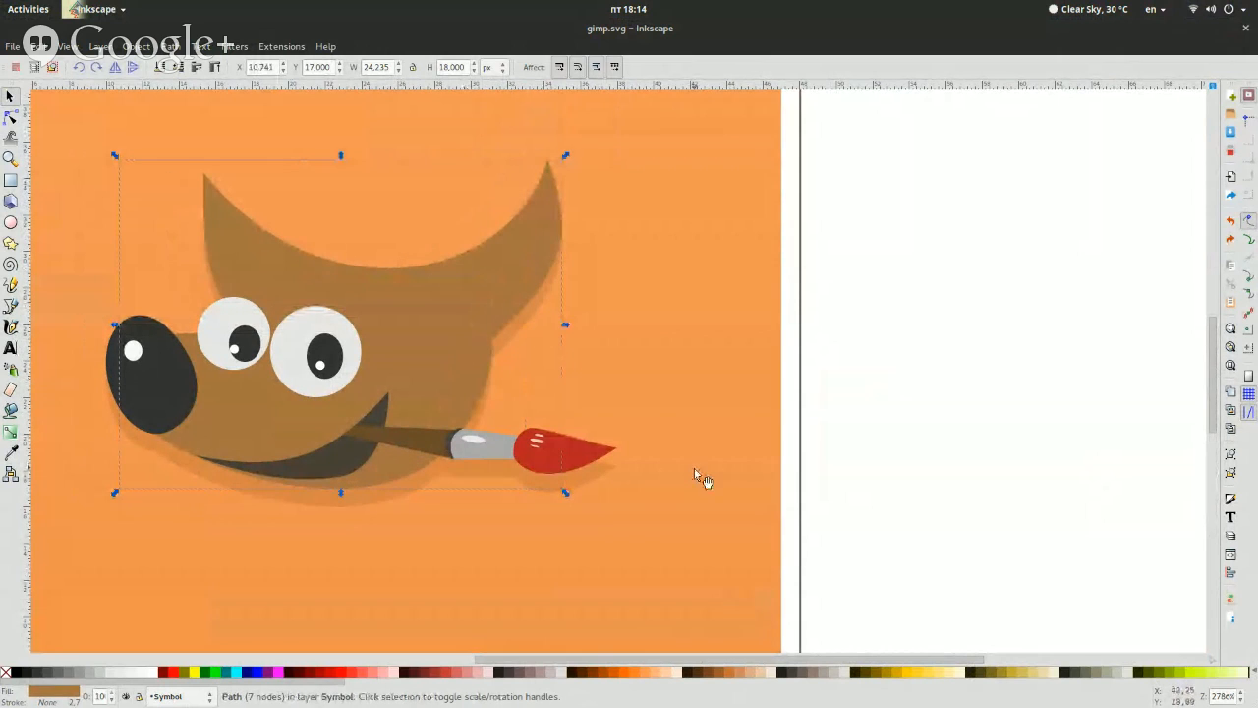
Select the red brush tip and the brown head shape in turn to inspect them, and clear the selection
{"action": "left_click", "coordinate": [575, 455]}
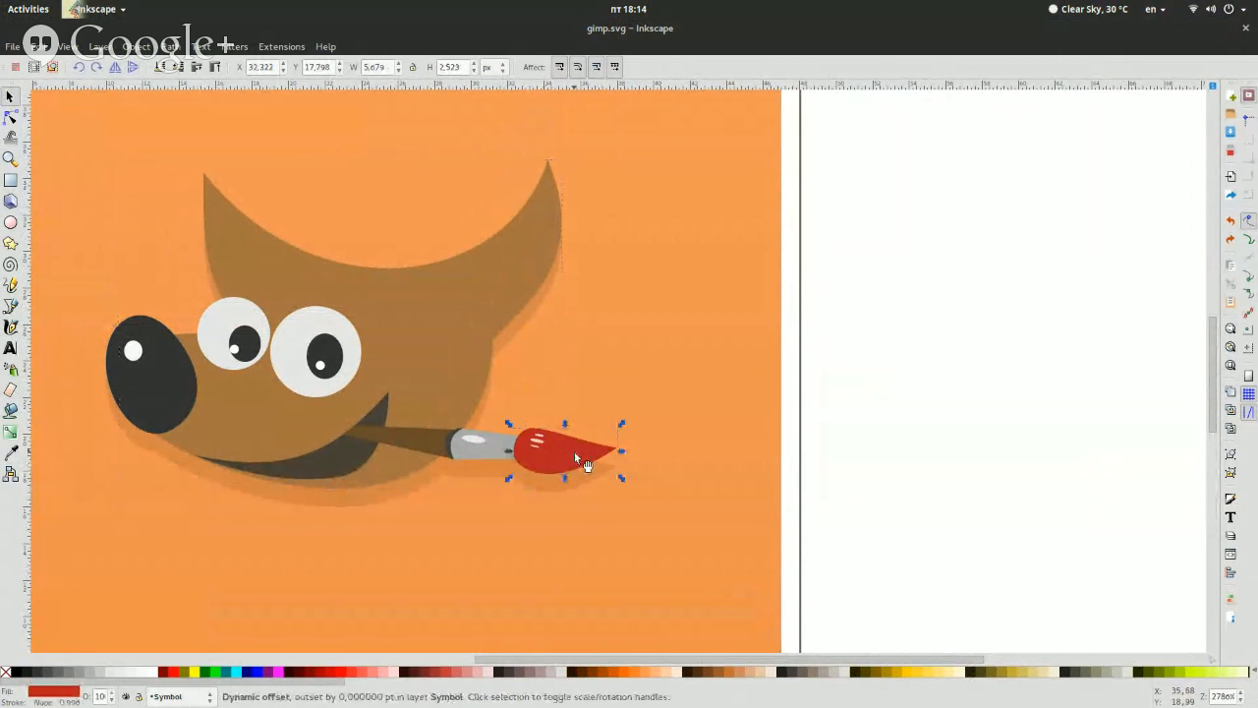
{"action": "left_click", "coordinate": [965, 470]}
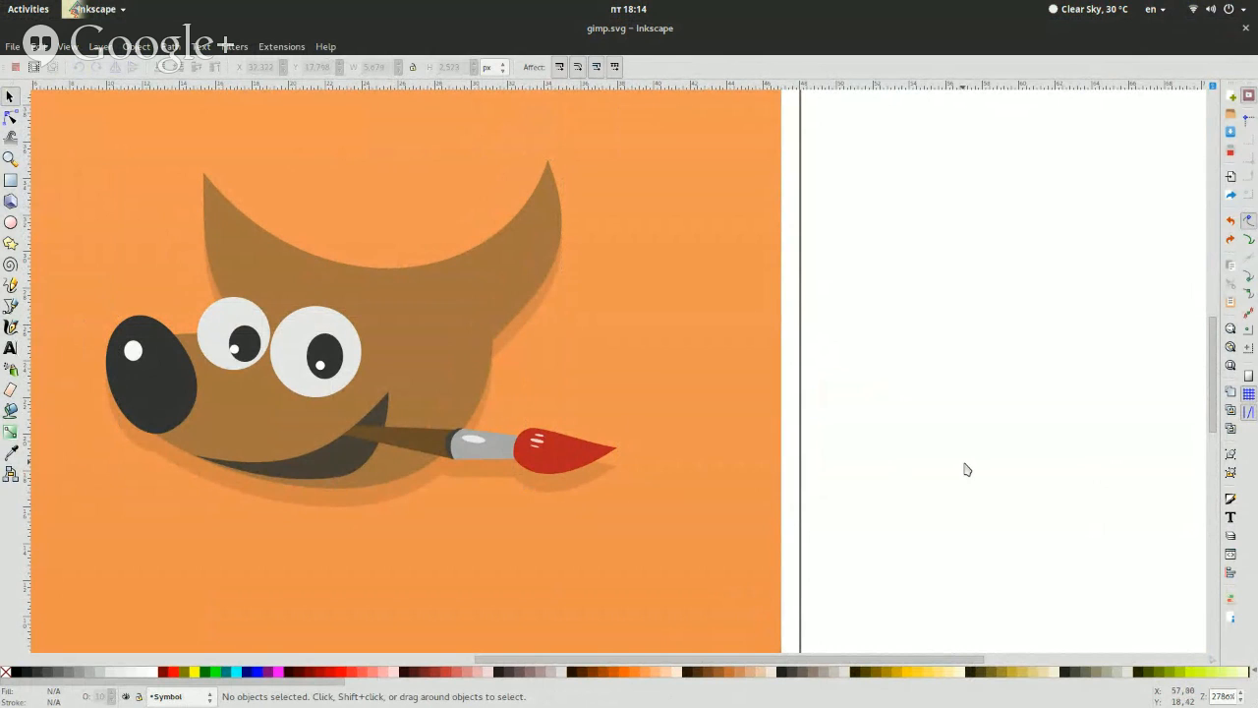
{"action": "left_click", "coordinate": [403, 409]}
{"action": "left_click", "coordinate": [921, 444]}
Select the symbol's shadow group and the background's darker strip in turn to compare the two shading effects
{"action": "scroll", "coordinate": [500, 331], "scroll_direction": "down", "scroll_amount": 4}
{"action": "left_click", "coordinate": [443, 321]}
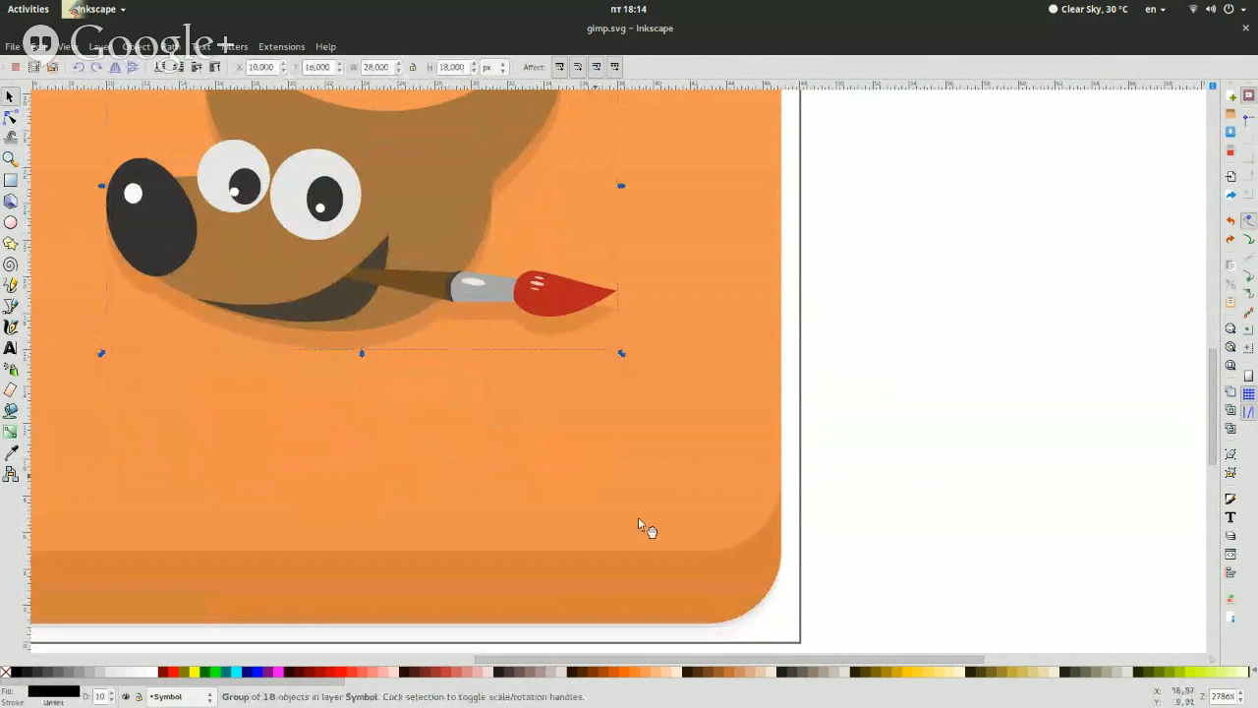
{"action": "left_click", "coordinate": [710, 574]}
{"action": "left_click", "coordinate": [1003, 378]}
{"action": "scroll", "coordinate": [1003, 378], "scroll_direction": "up", "scroll_amount": 2}
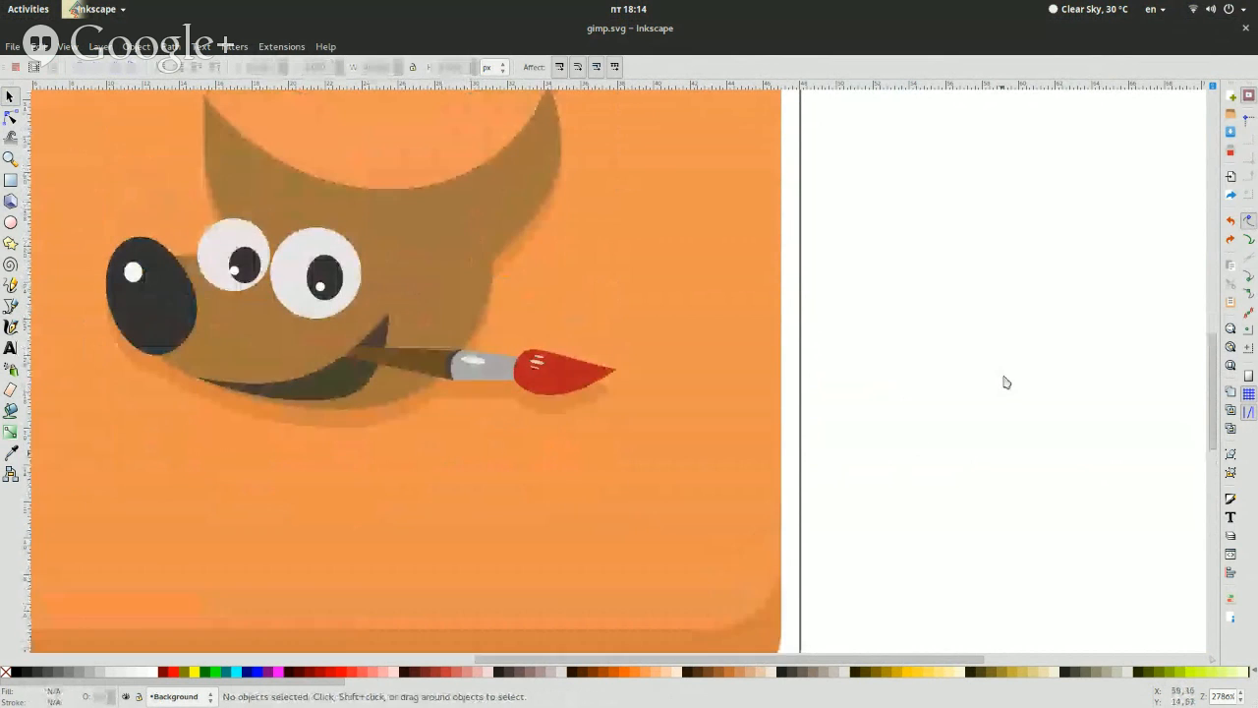
{"action": "scroll", "coordinate": [1003, 381], "scroll_direction": "down", "scroll_amount": 3}
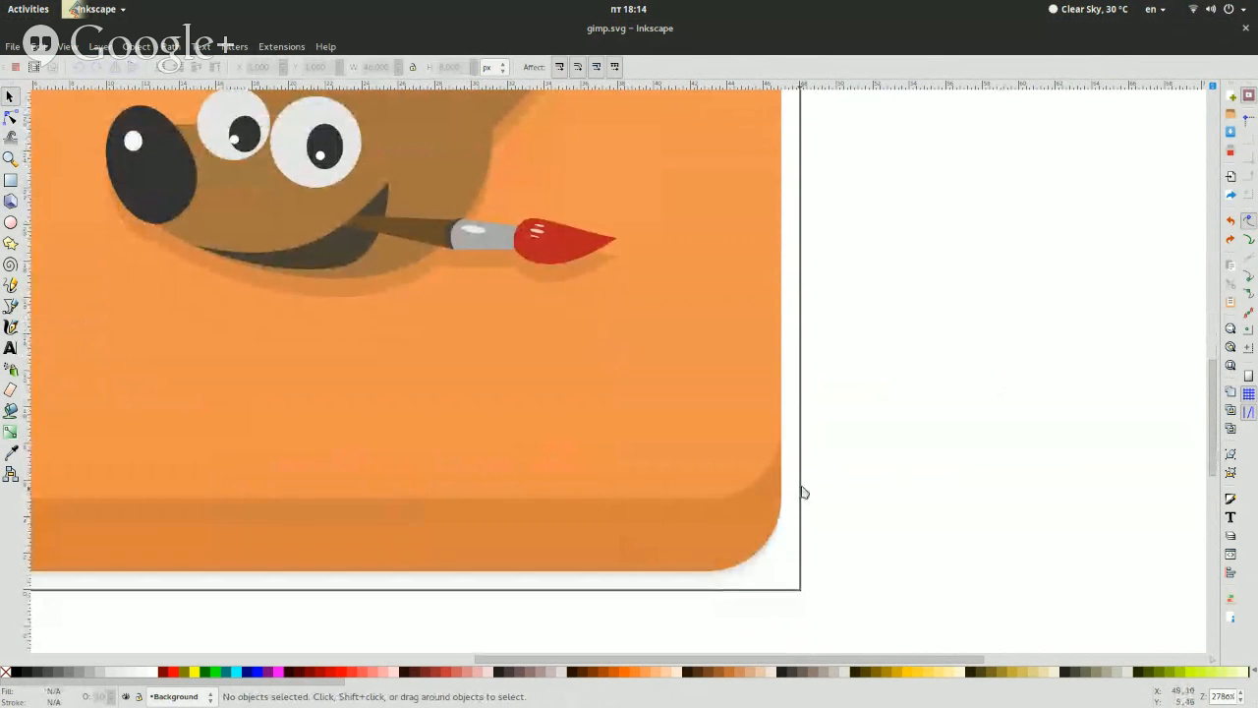
Select the shadow group beneath the GIMP symbol and delete it
{"action": "scroll", "coordinate": [551, 323], "scroll_direction": "up", "scroll_amount": 3}
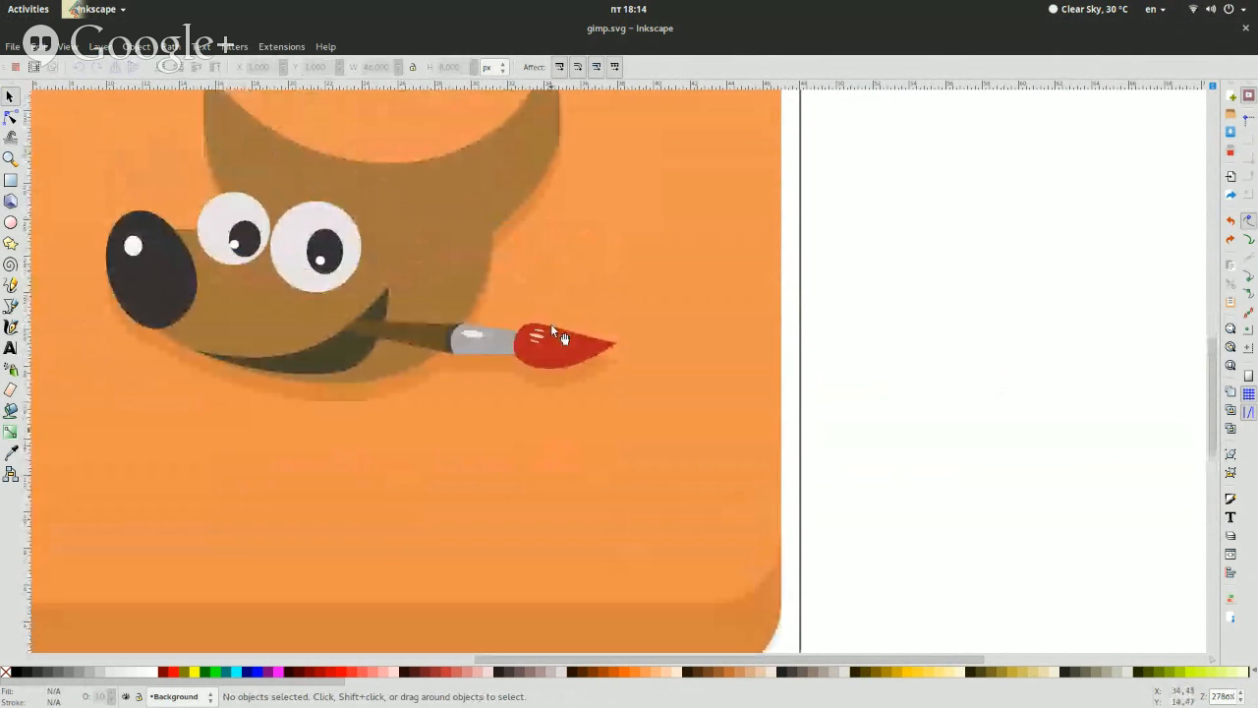
{"action": "left_click", "coordinate": [432, 372]}
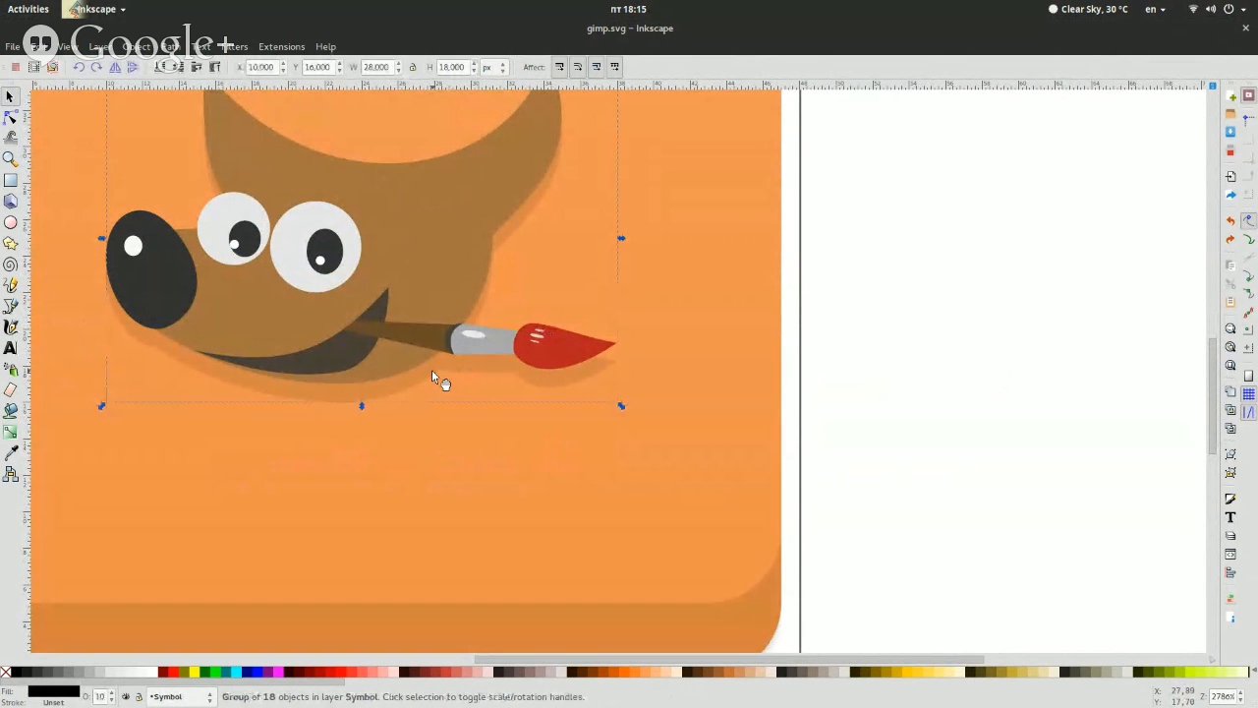
{"action": "left_click", "coordinate": [479, 231], "text": "ctrl"}
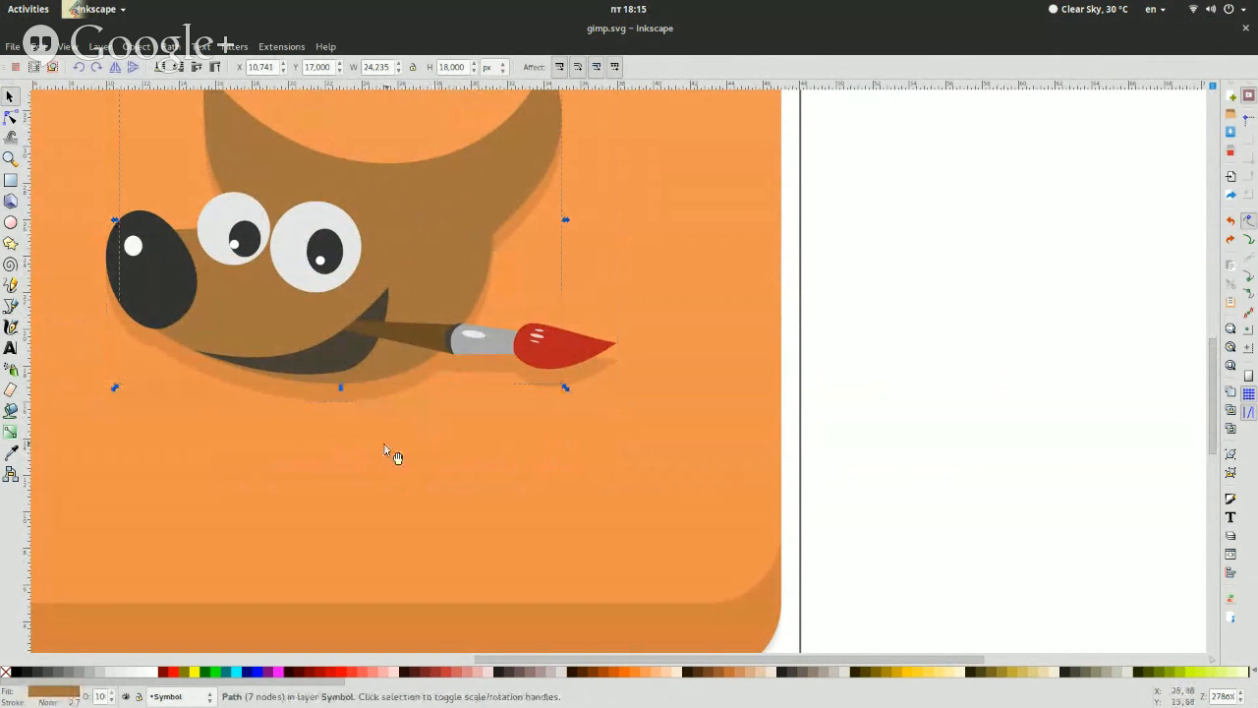
{"action": "left_click", "coordinate": [395, 396]}
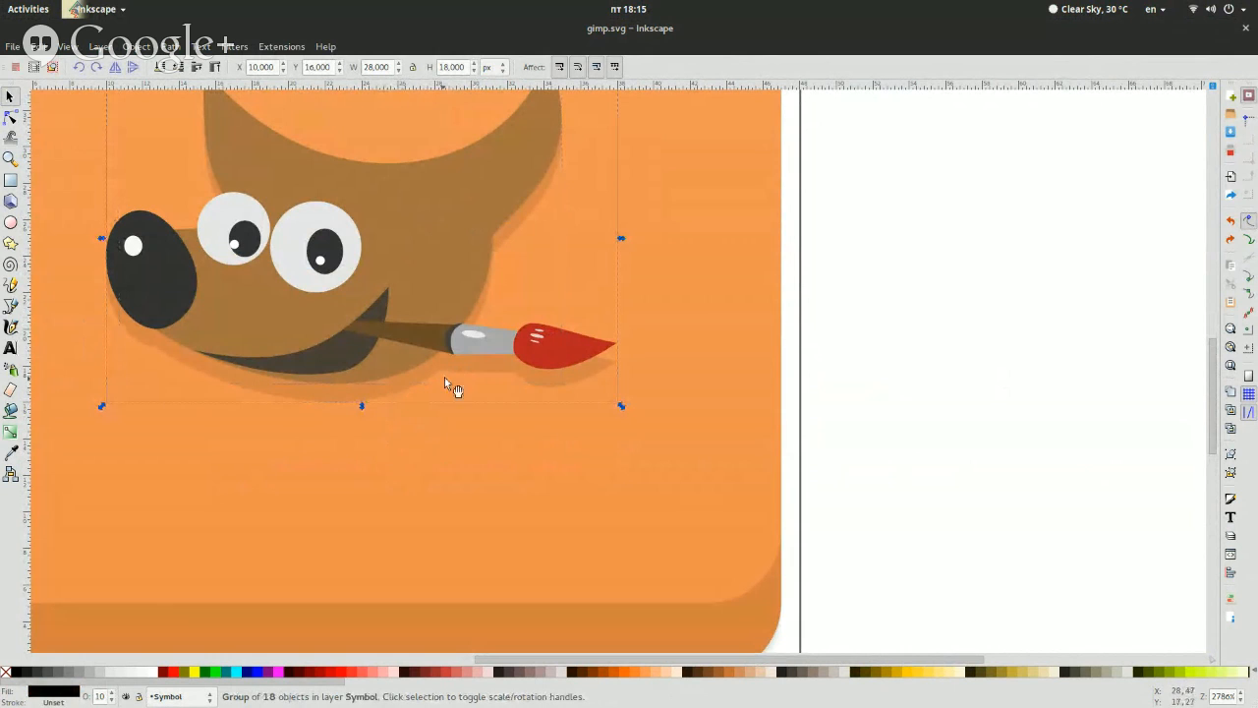
{"action": "left_click", "coordinate": [626, 381]}
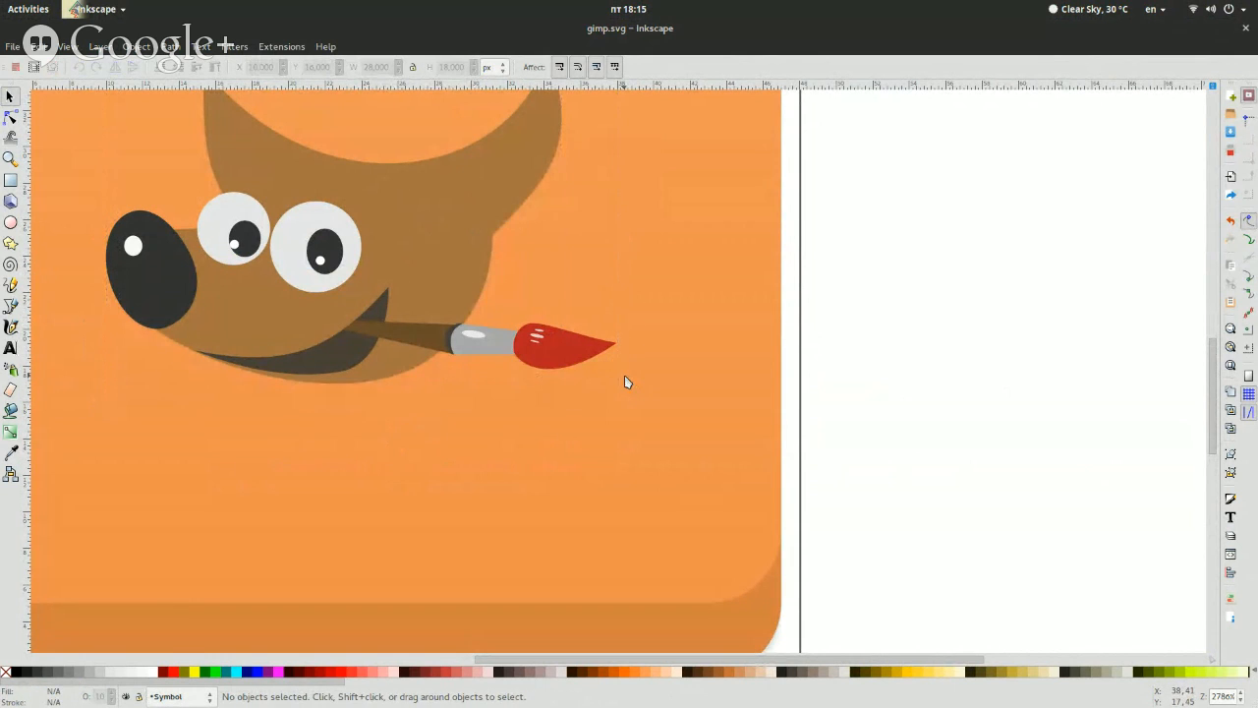
Duplicate all 18 objects of the GIMP symbol and group the copies
{"action": "key", "text": "ctrl"}
{"action": "left_click", "coordinate": [626, 382], "text": "ctrl"}
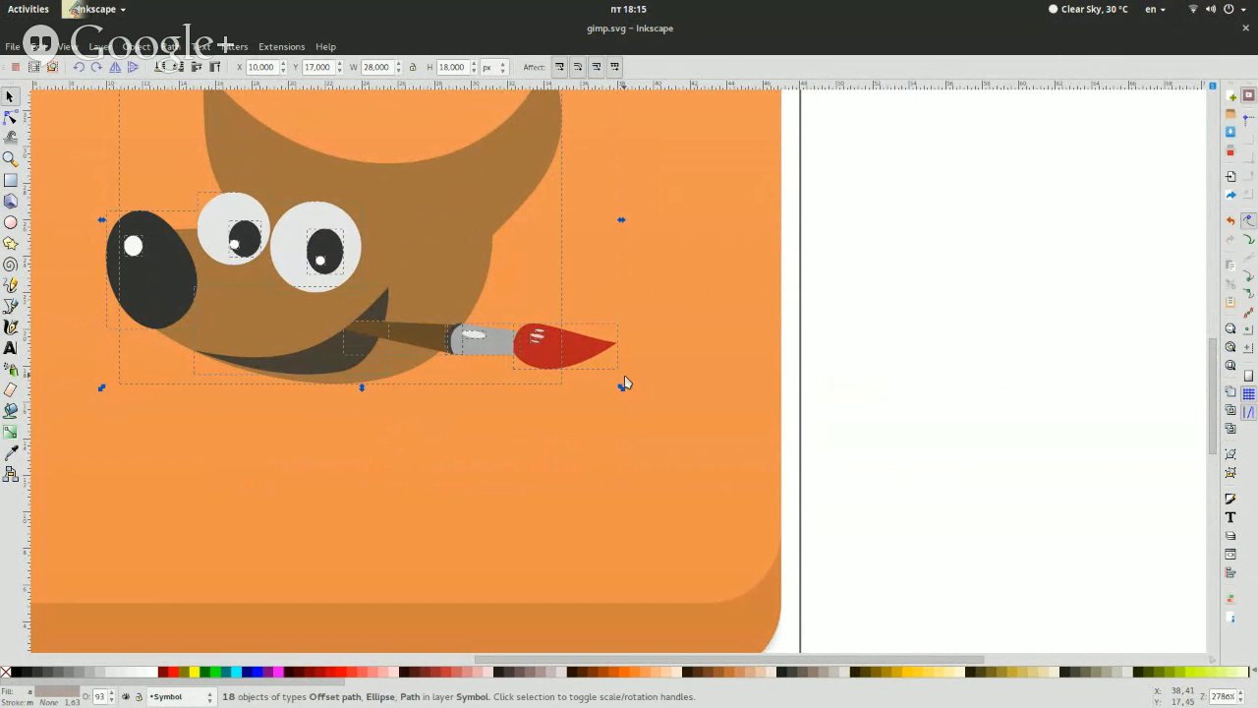
{"action": "scroll", "coordinate": [626, 381], "scroll_direction": "up", "scroll_amount": 5}
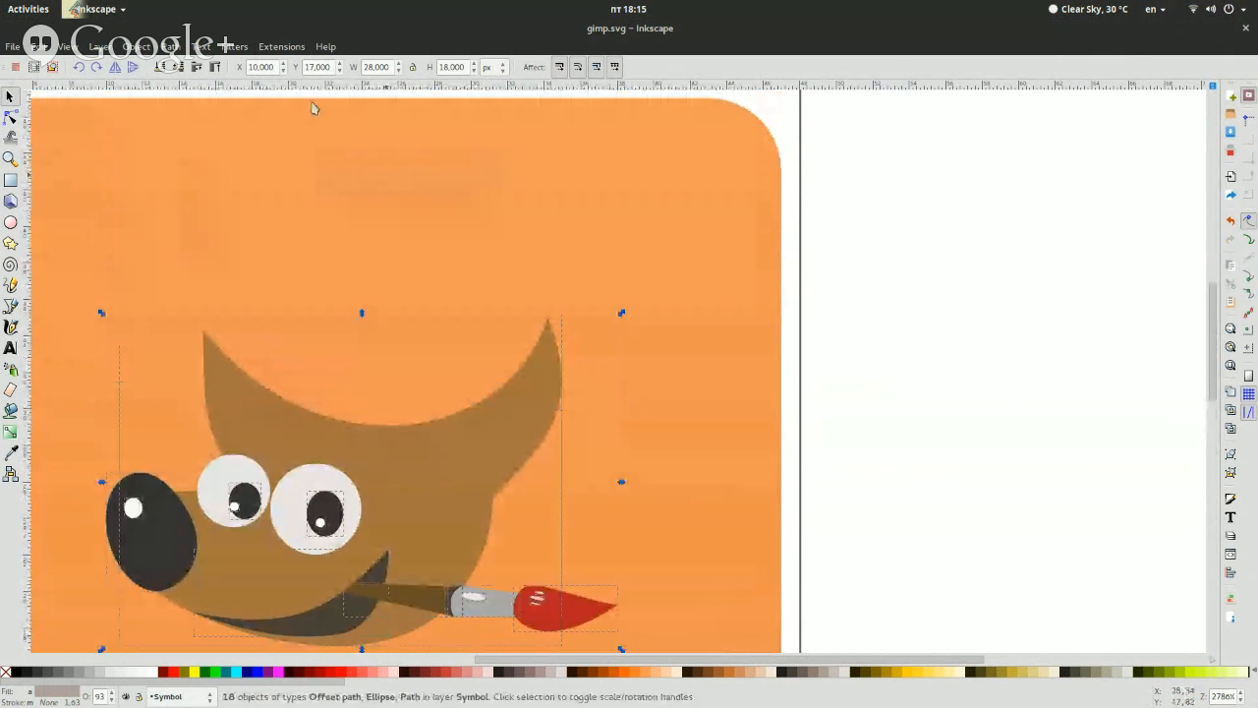
{"action": "left_click", "coordinate": [138, 46]}
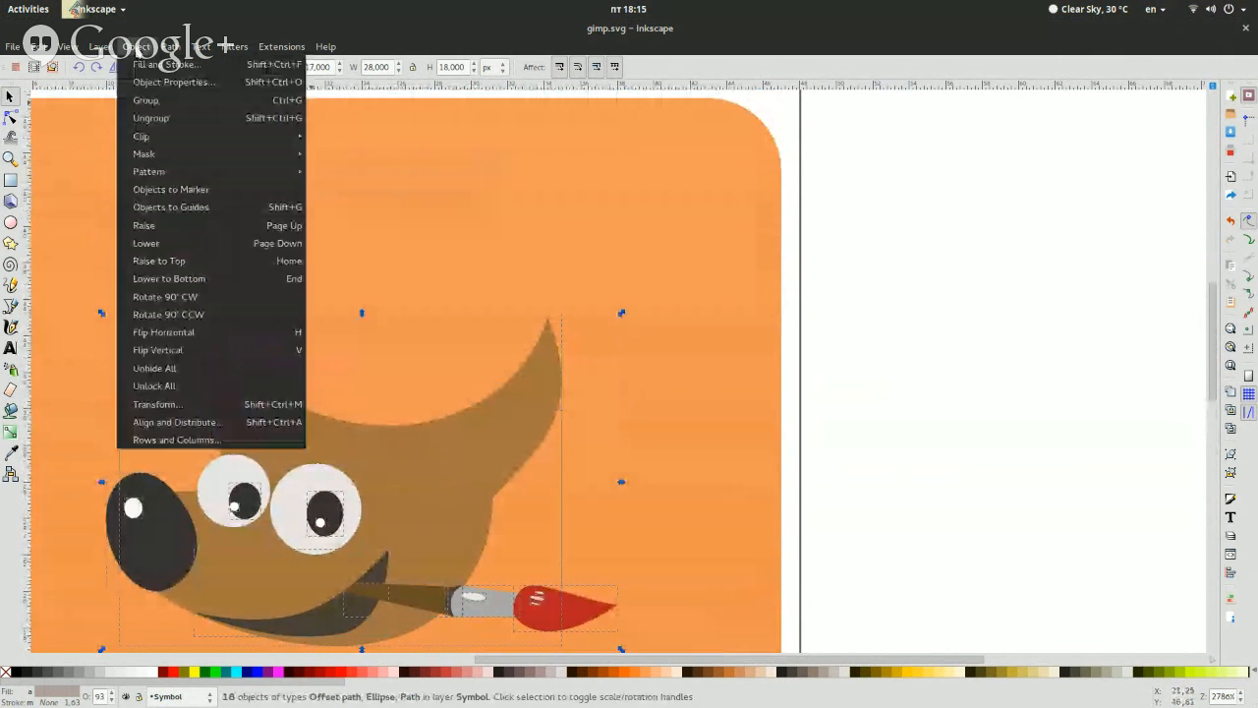
{"action": "left_click", "coordinate": [175, 102]}
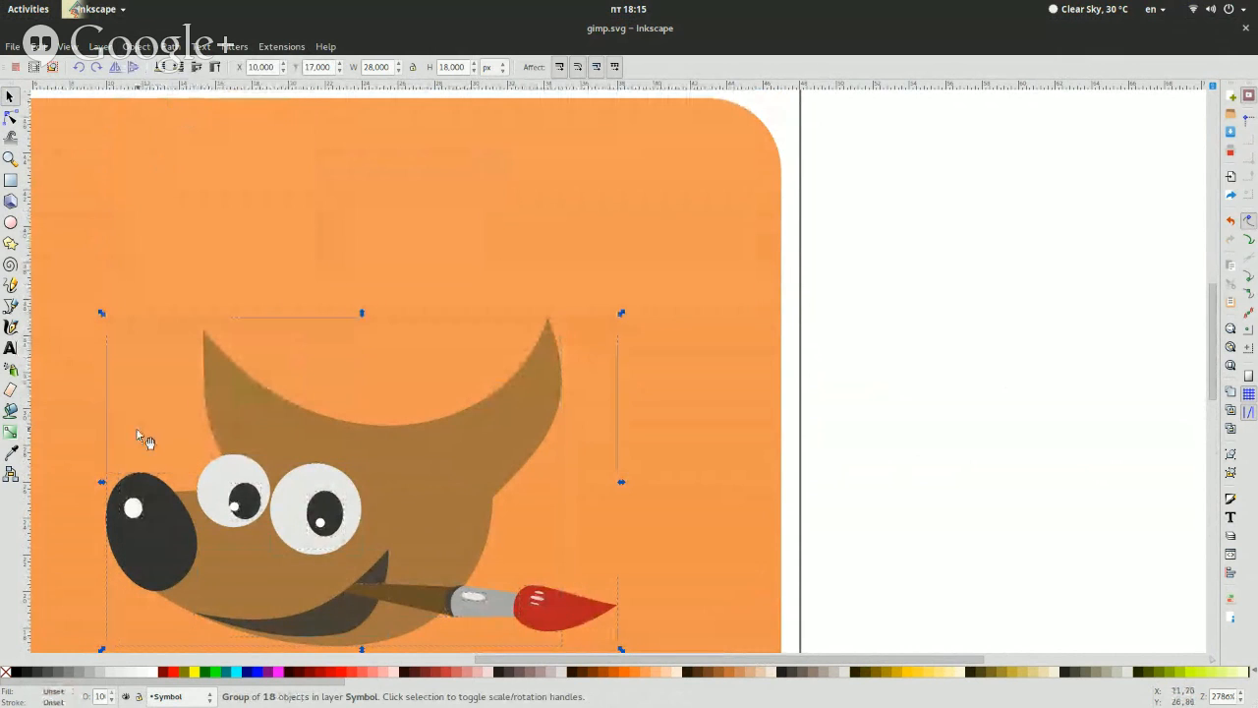
Fill the duplicated symbol group with flat black, and close the fill and stroke settings
{"action": "key", "text": "ctrl+shift+f"}
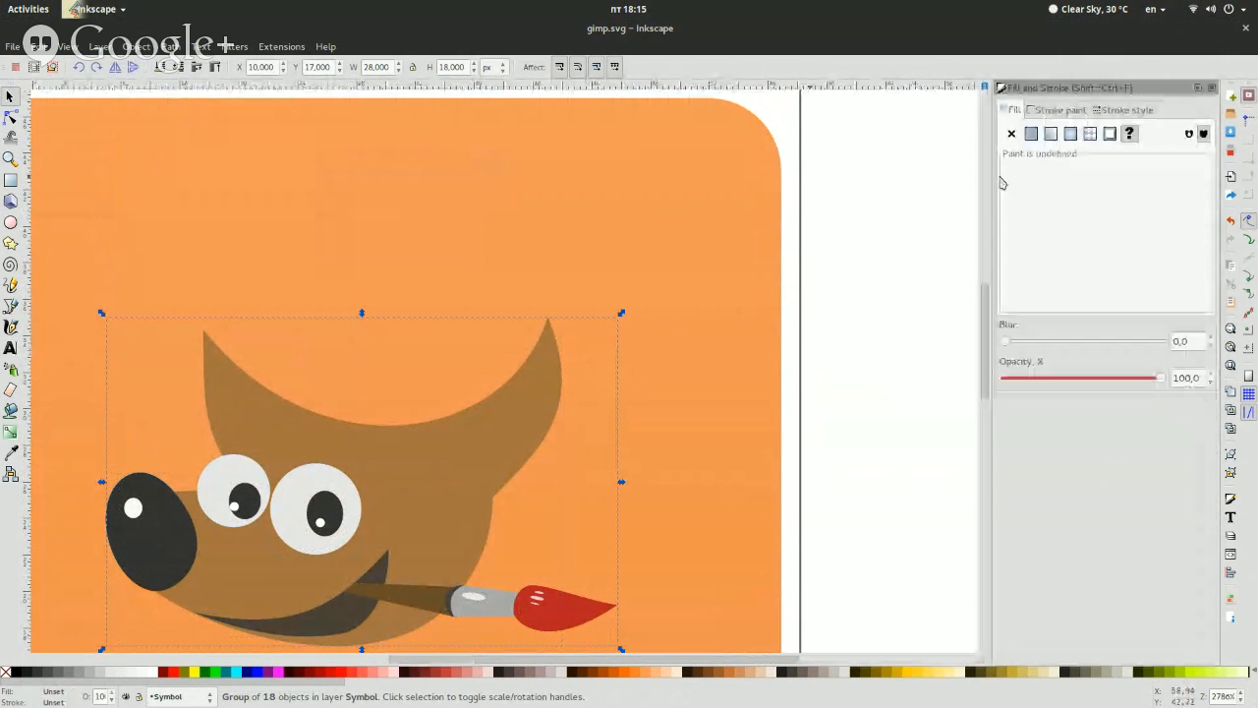
{"action": "left_click", "coordinate": [1030, 134]}
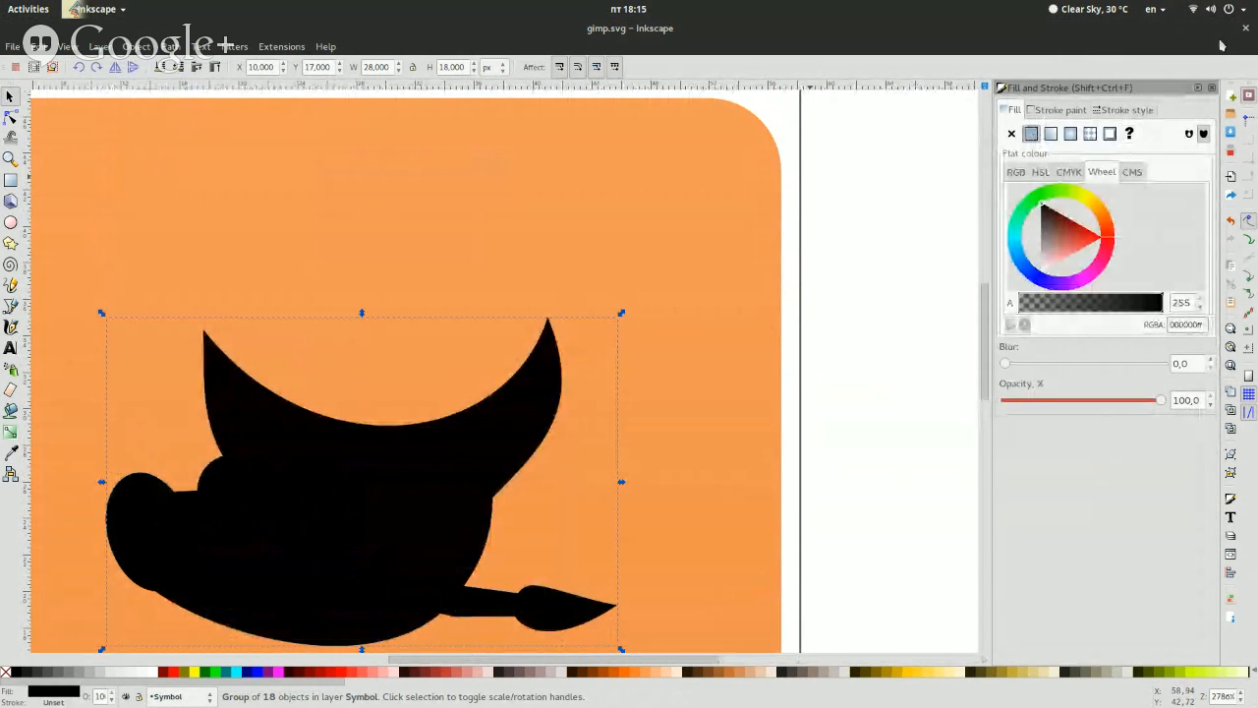
{"action": "left_click", "coordinate": [1198, 87]}
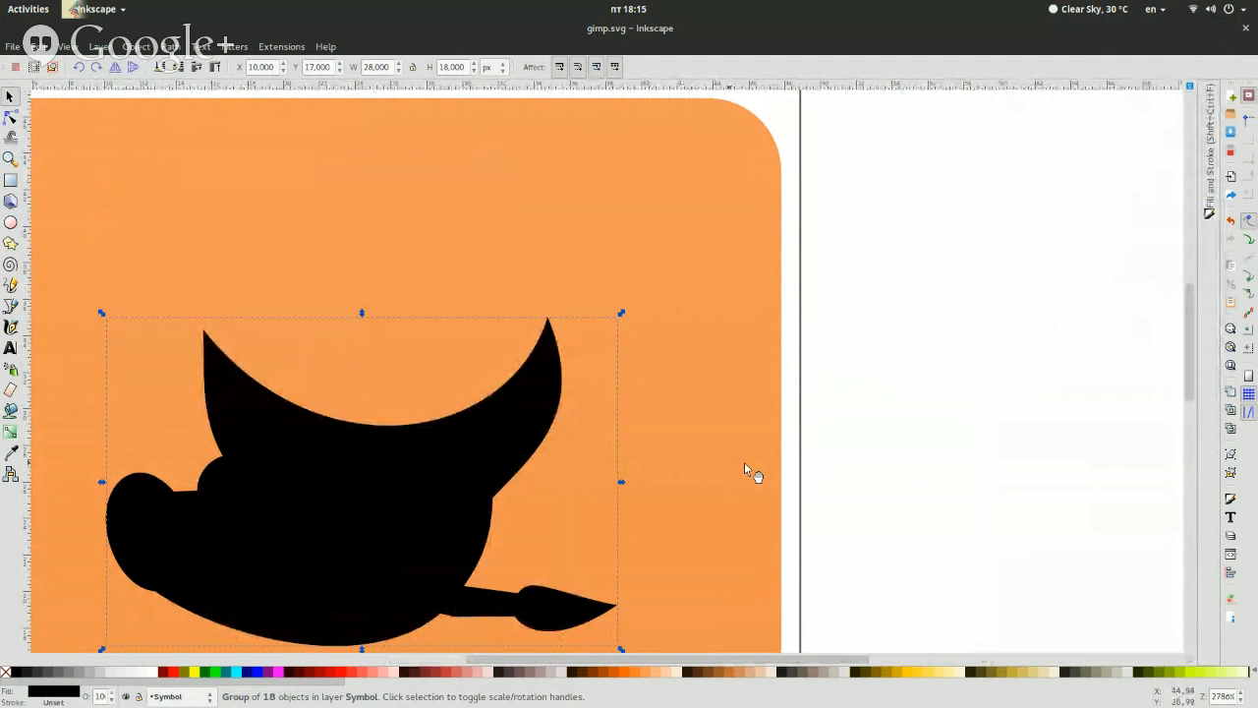
{"action": "left_click", "coordinate": [1209, 118]}
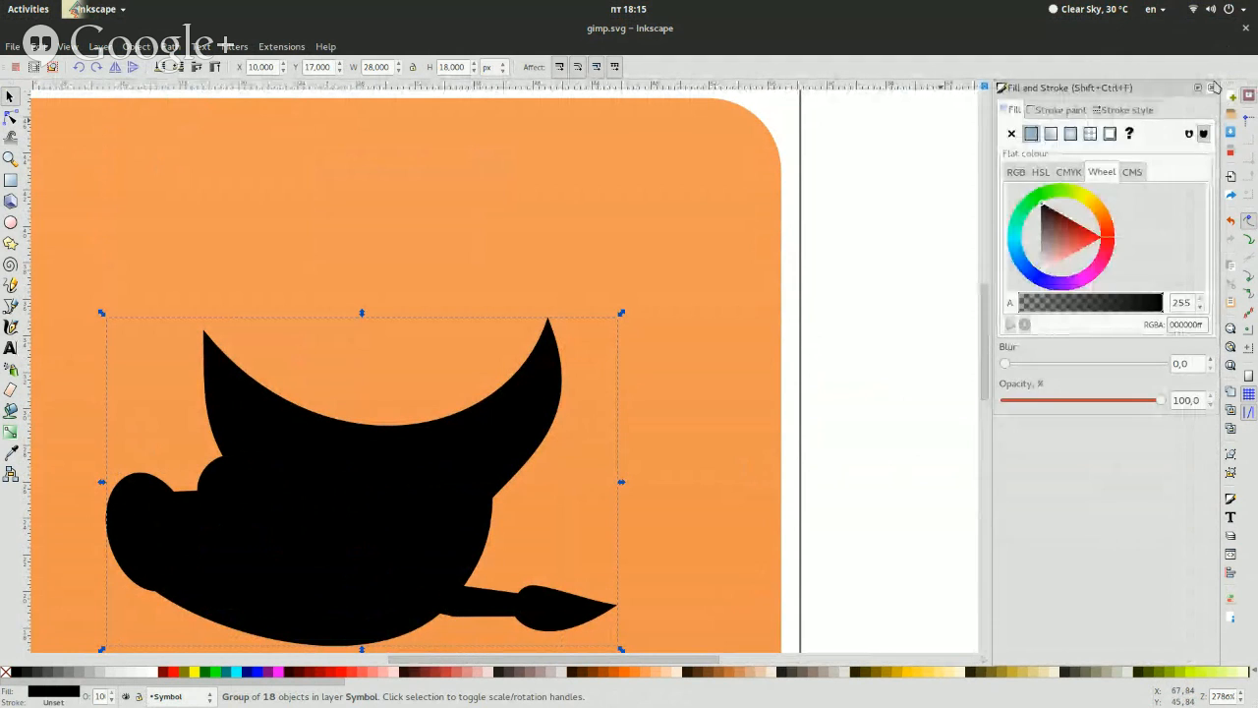
{"action": "left_click", "coordinate": [1214, 87]}
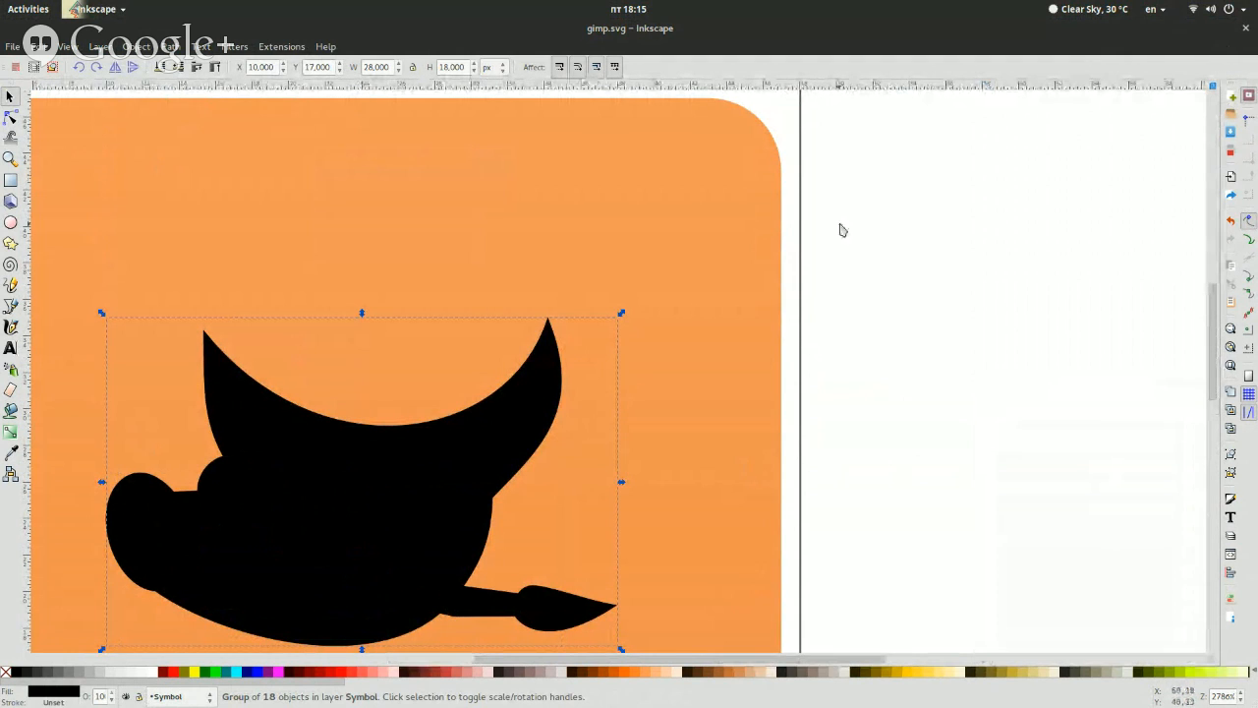
Set the black group's Y position to 16 px
{"action": "triple_click", "coordinate": [318, 67]}
{"action": "type", "text": "16"}
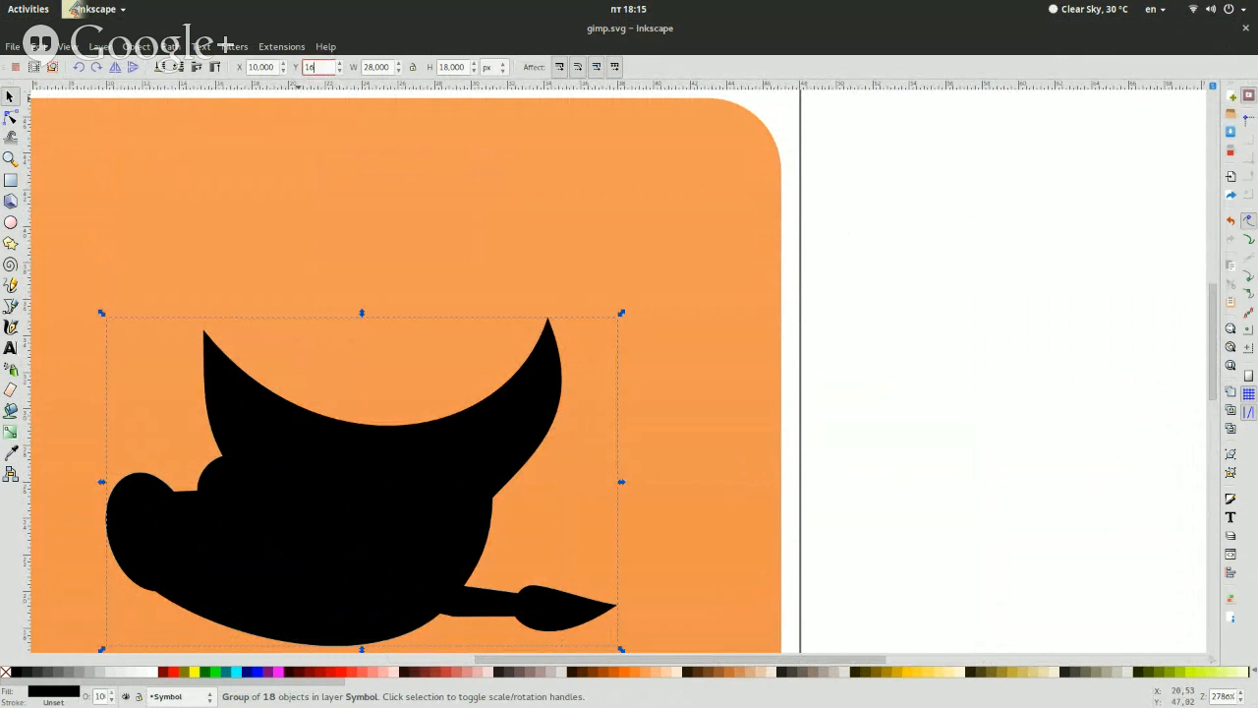
{"action": "key", "text": "Return"}
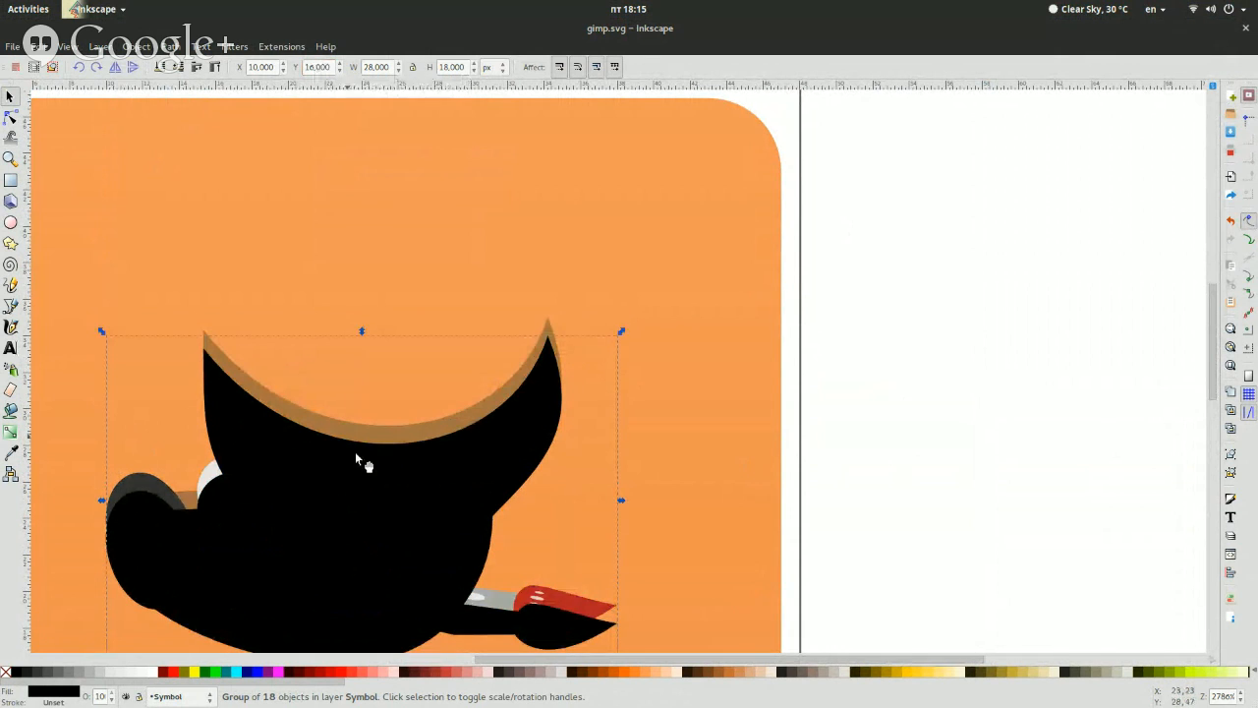
Reduce the black group's opacity to 10% and lower it to the bottom beneath the GIMP symbol, and clear the selection
{"action": "scroll", "coordinate": [364, 453], "scroll_direction": "down", "scroll_amount": 8}
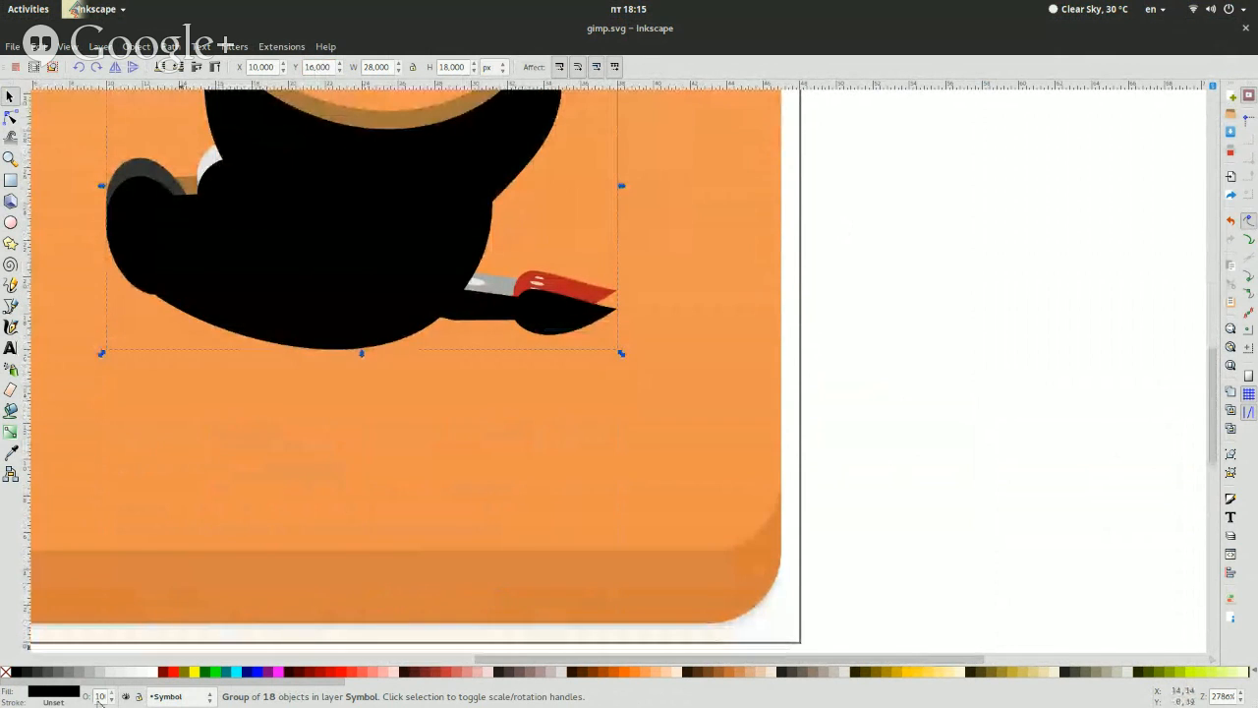
{"action": "key", "text": "BackSpace"}
{"action": "key", "text": "Return"}
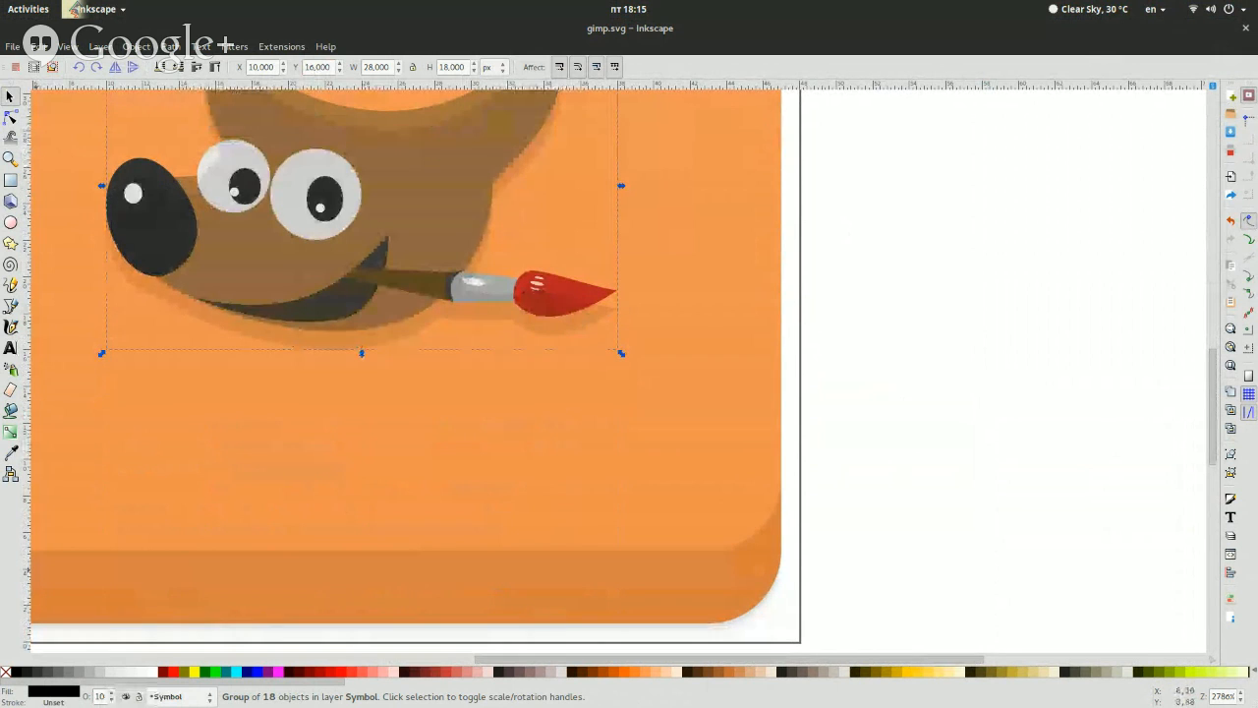
{"action": "left_click", "coordinate": [160, 66]}
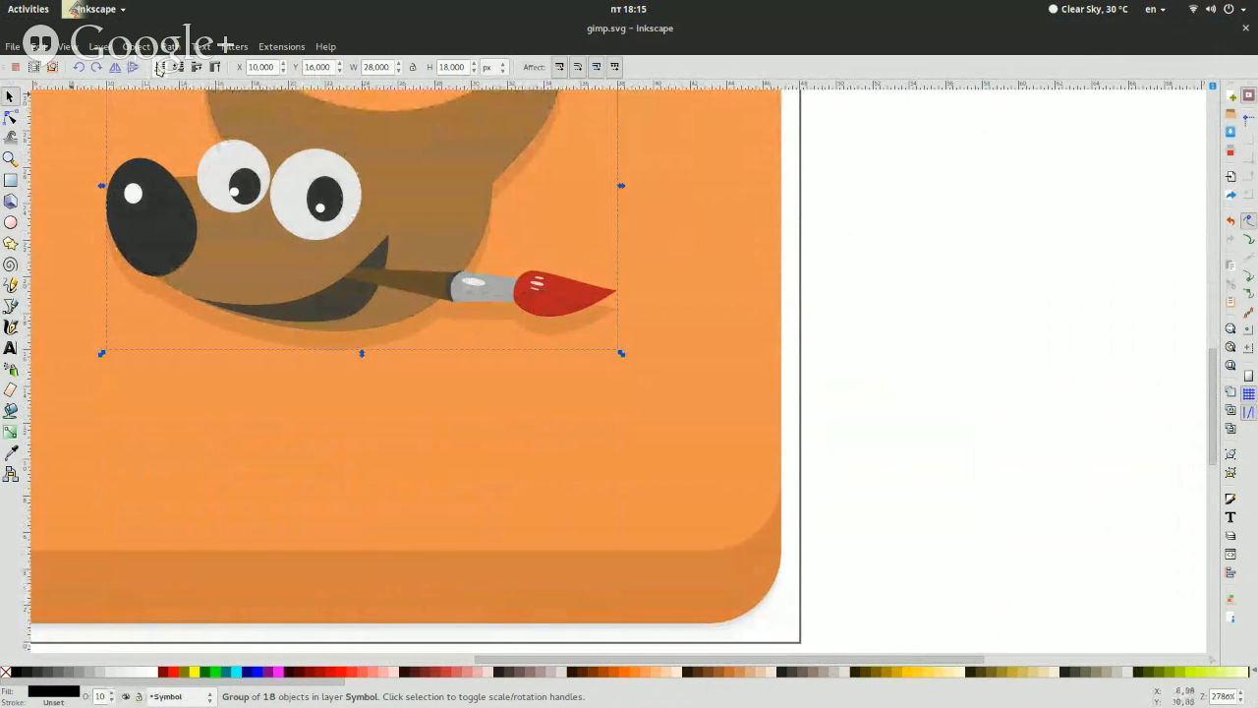
{"action": "left_click", "coordinate": [1003, 351]}
{"action": "scroll", "coordinate": [1004, 350], "scroll_direction": "up", "scroll_amount": 3}
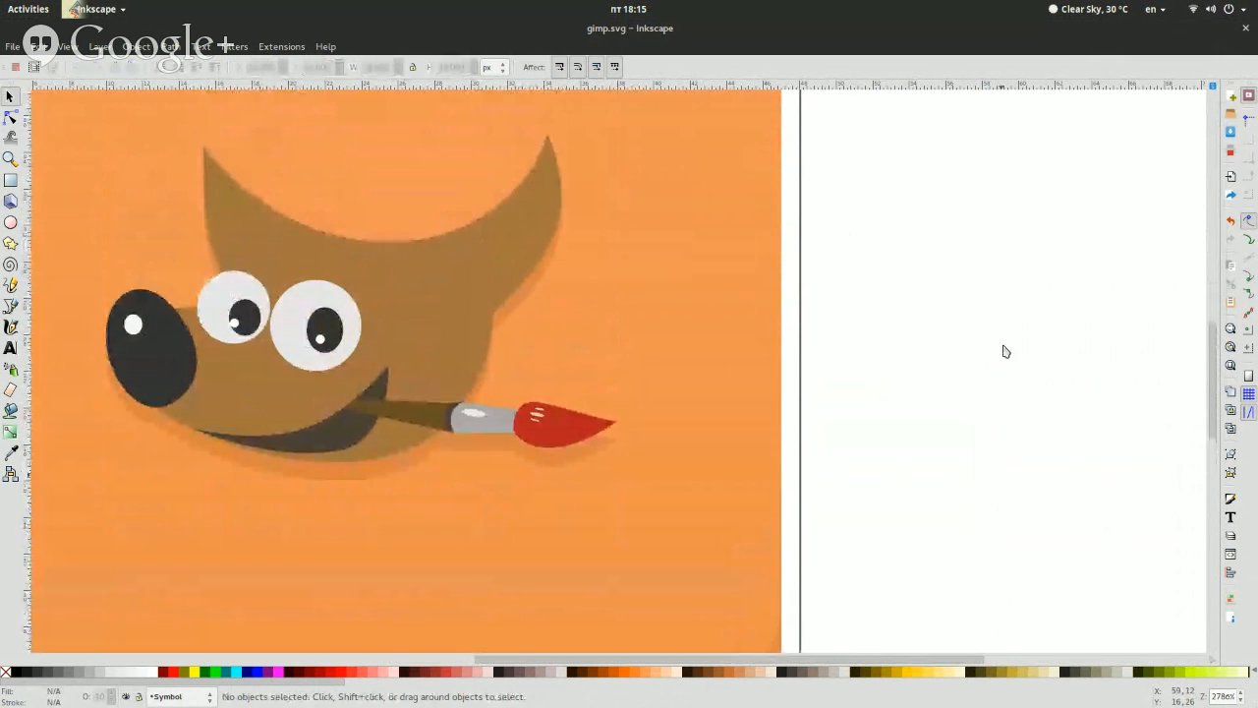
{"action": "scroll", "coordinate": [1004, 351], "scroll_direction": "down", "scroll_amount": 3}
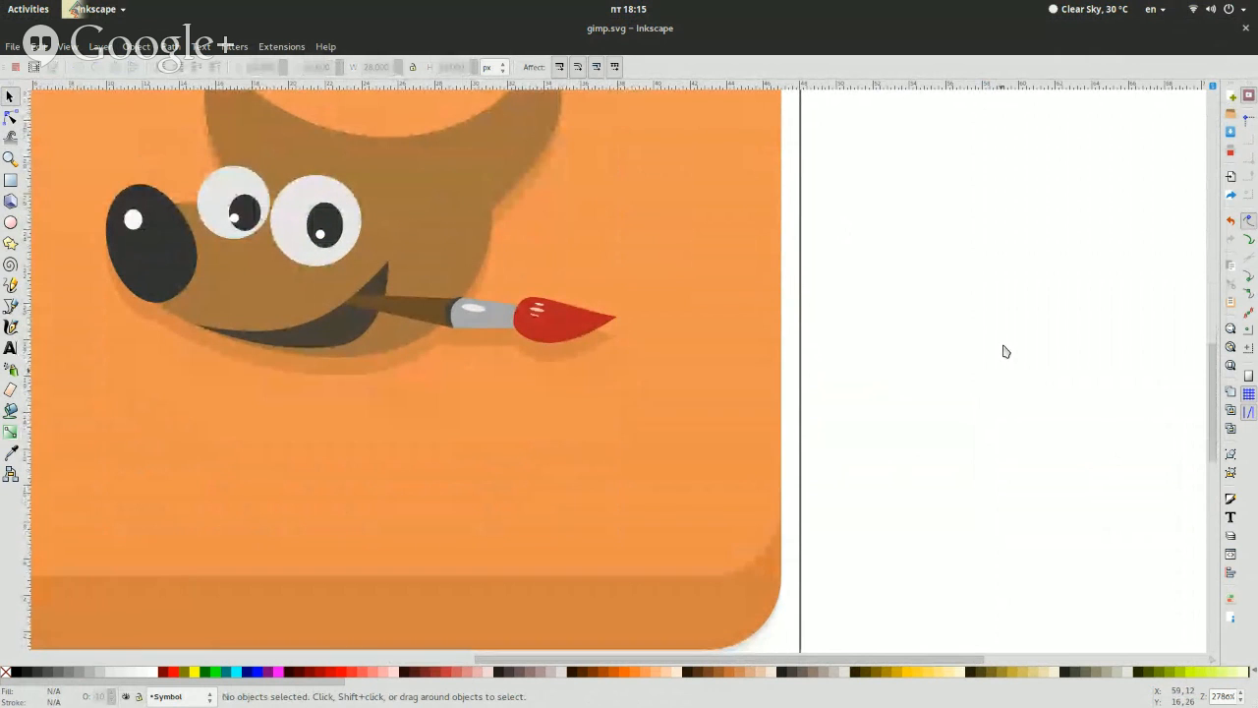
Close gimp.svg without saving the changes
{"action": "key", "text": "alt+F4"}
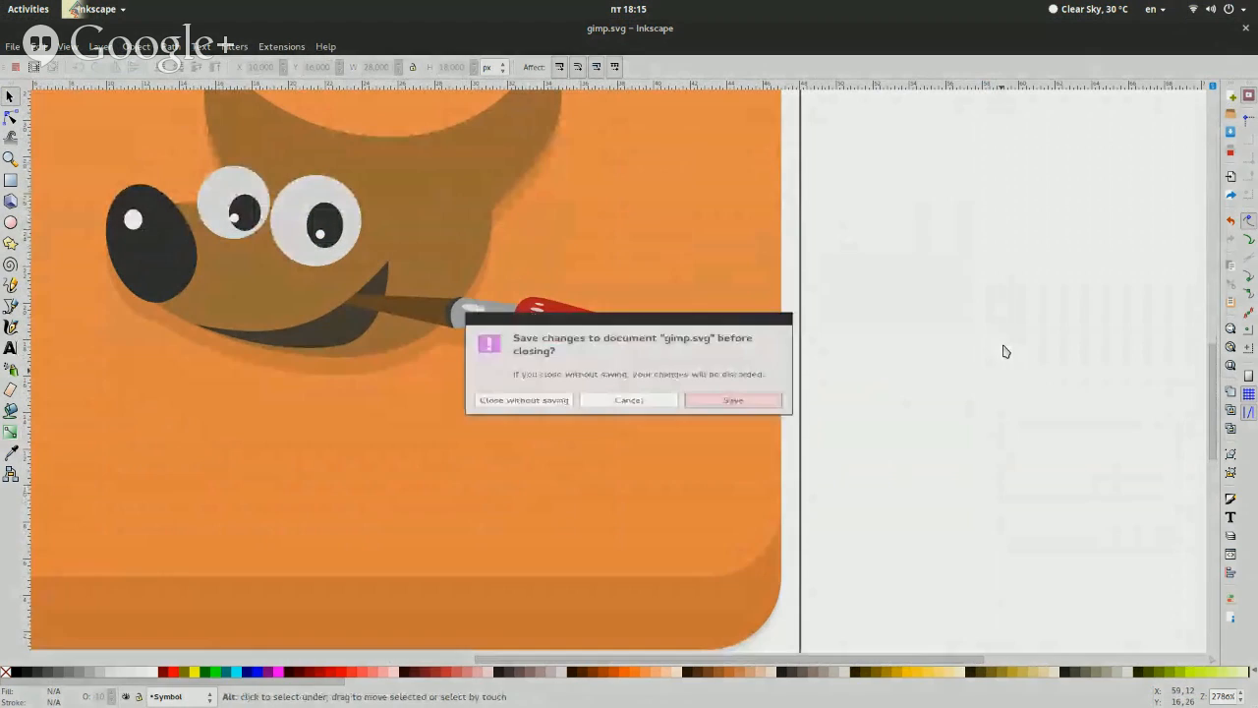
{"action": "left_click", "coordinate": [555, 410]}
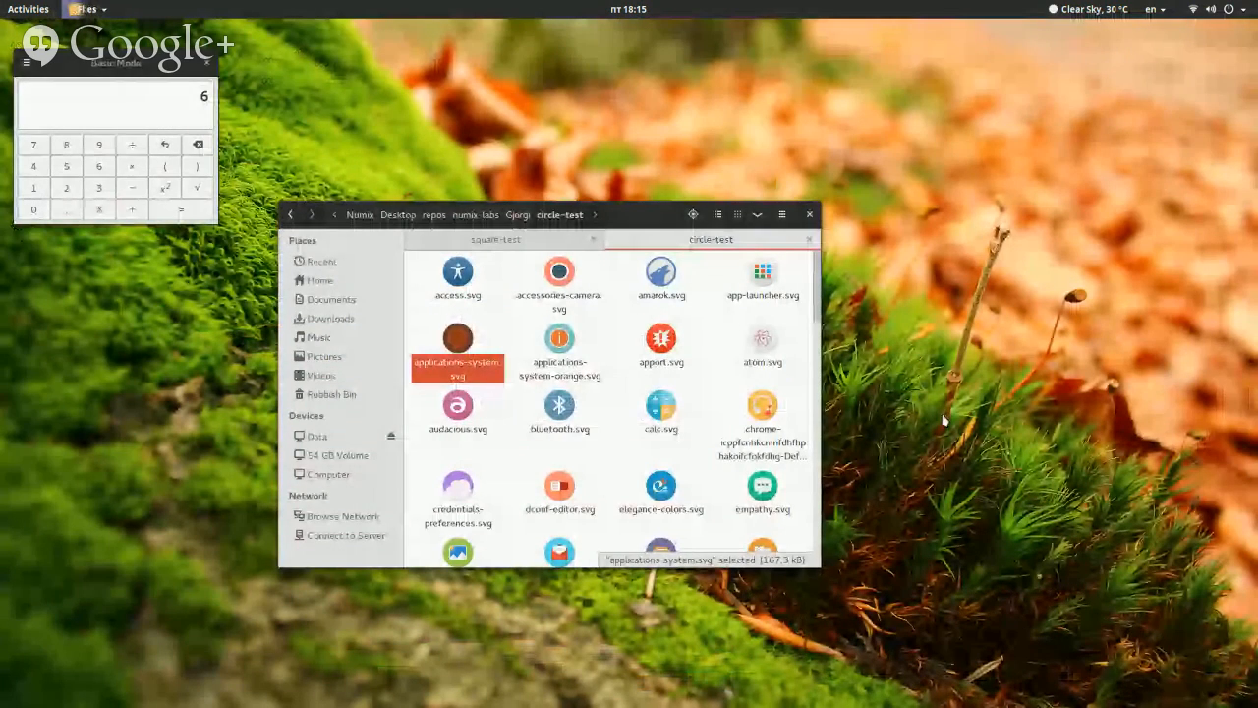
Browse the finished SVG icons in the circle-test folder to compare their backgrounds and symbols
{"action": "scroll", "coordinate": [590, 442], "scroll_direction": "down", "scroll_amount": 10}
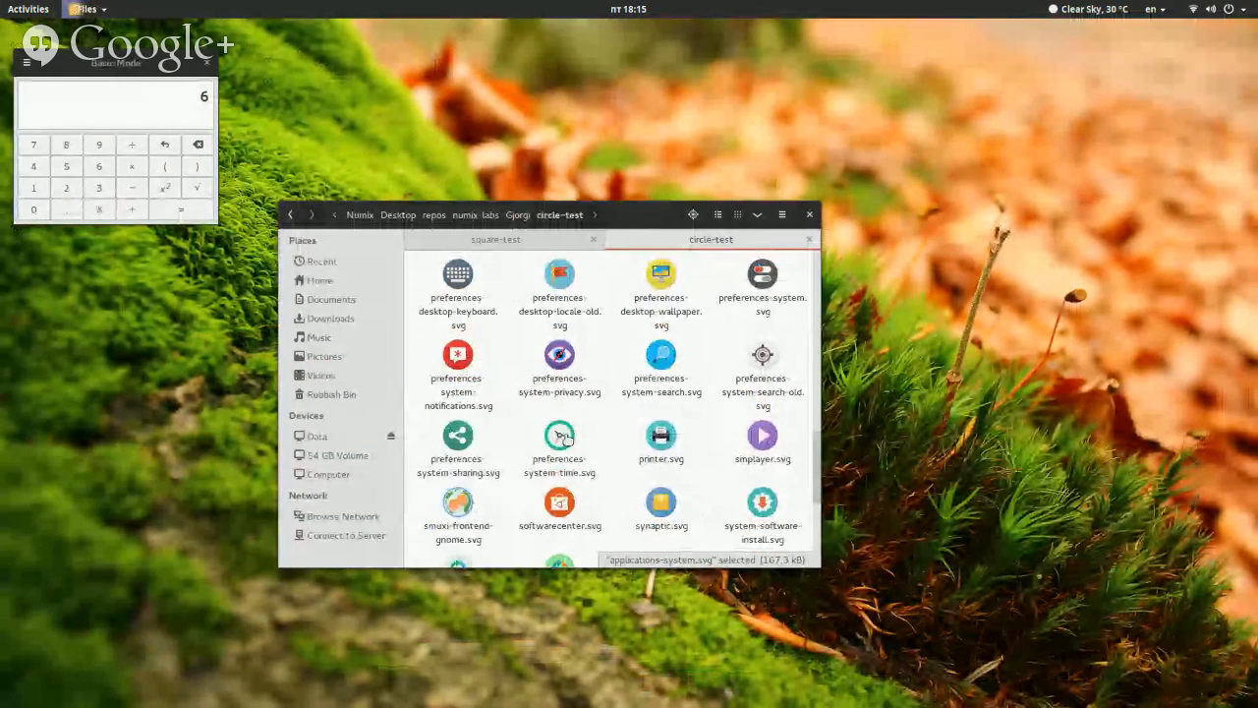
{"action": "left_click", "coordinate": [608, 480]}
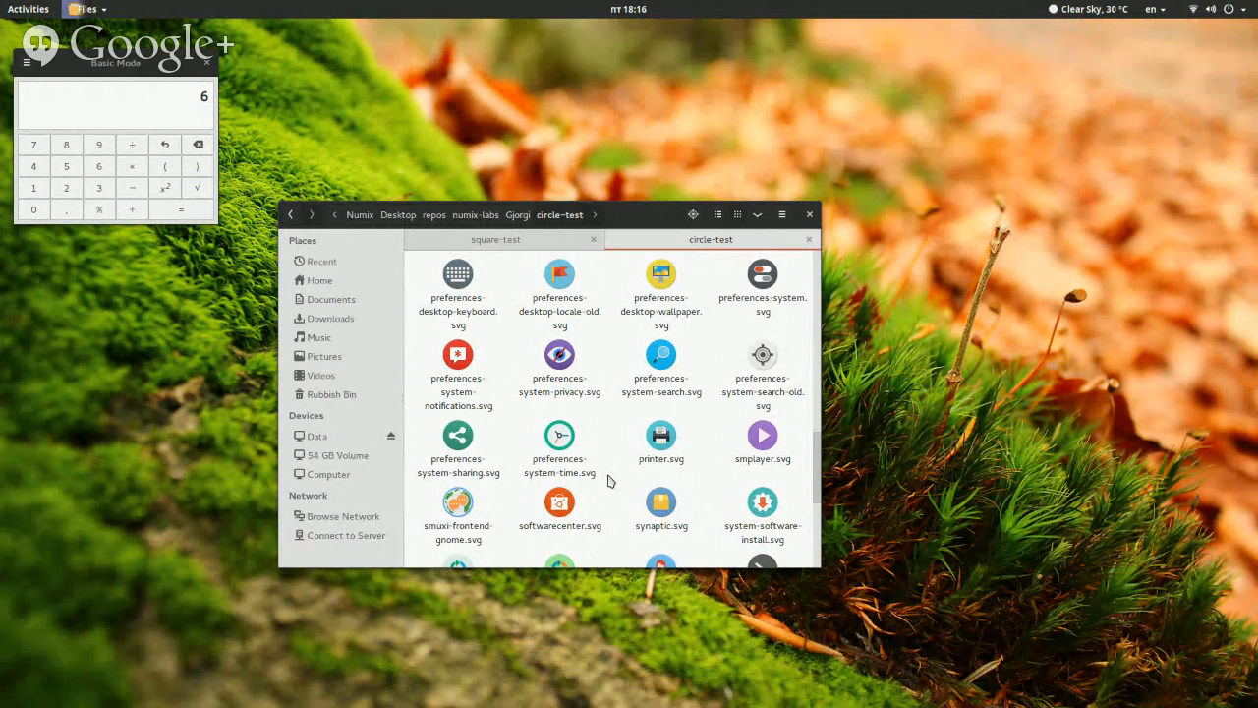
{"action": "scroll", "coordinate": [607, 481], "scroll_direction": "down", "scroll_amount": 5}
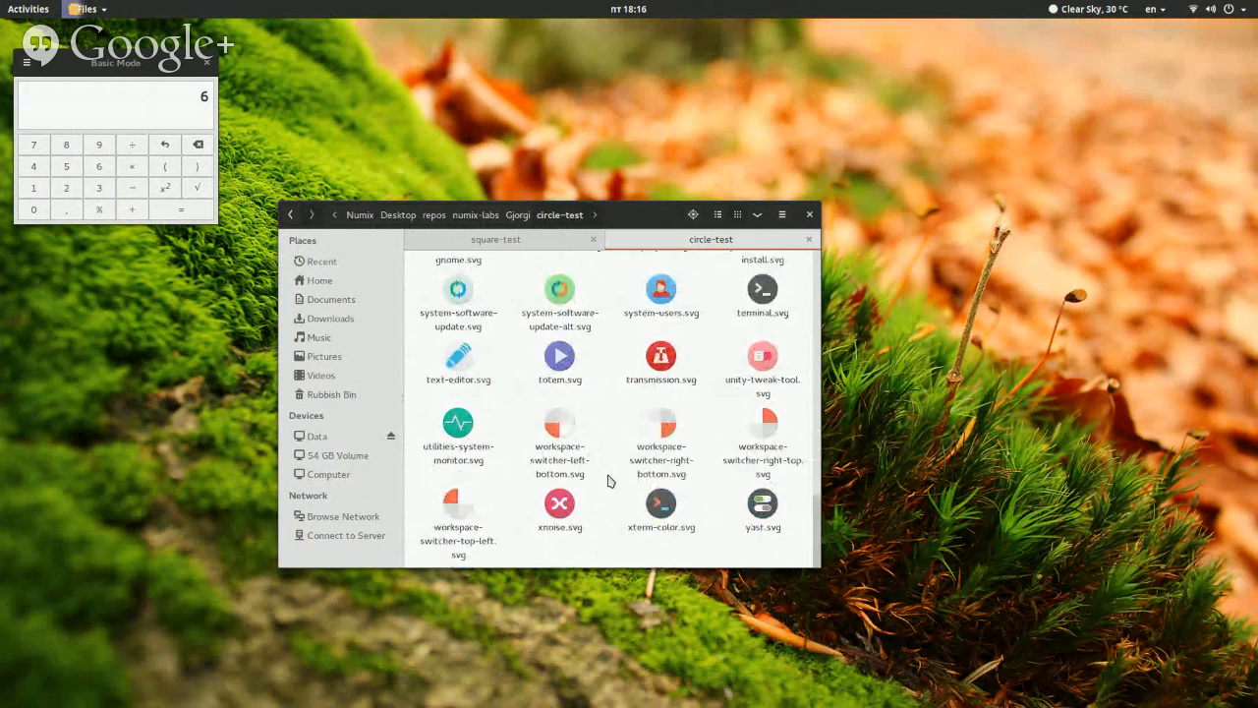
{"action": "scroll", "coordinate": [608, 480], "scroll_direction": "up", "scroll_amount": 4}
{"action": "scroll", "coordinate": [608, 481], "scroll_direction": "down", "scroll_amount": 3}
{"action": "scroll", "coordinate": [607, 480], "scroll_direction": "up", "scroll_amount": 5}
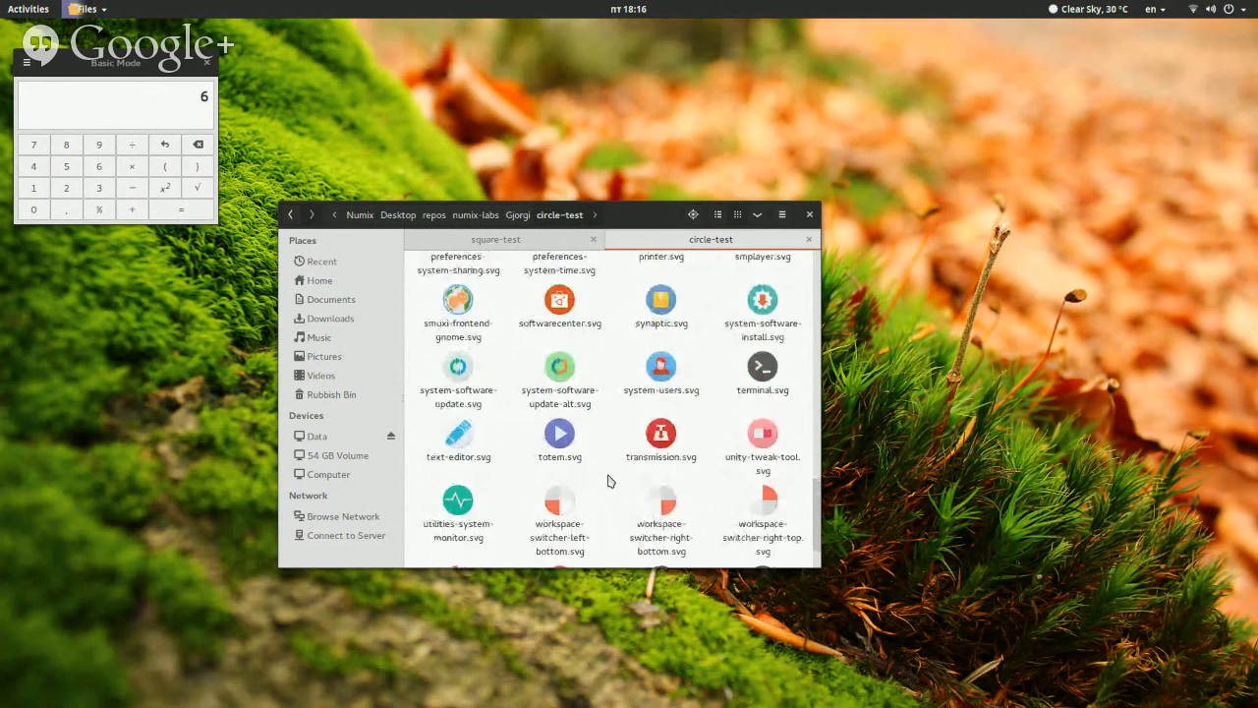
{"action": "scroll", "coordinate": [607, 481], "scroll_direction": "up", "scroll_amount": 5}
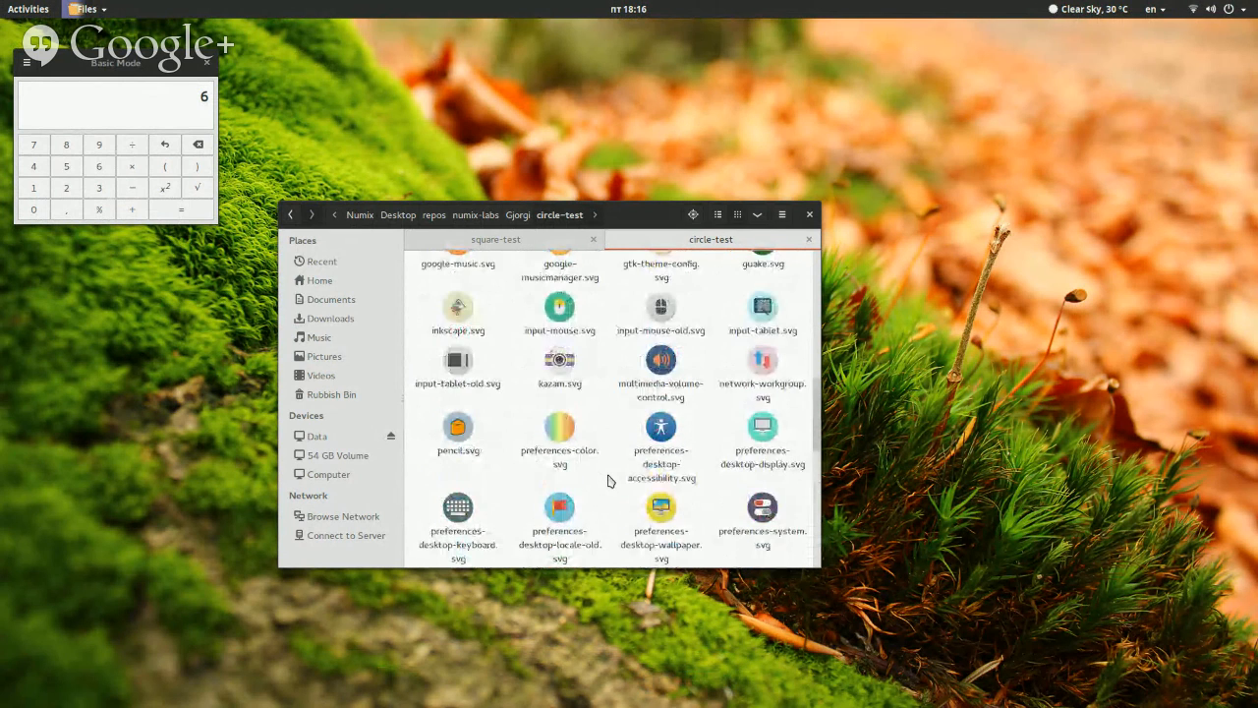
{"action": "scroll", "coordinate": [607, 481], "scroll_direction": "down", "scroll_amount": 2}
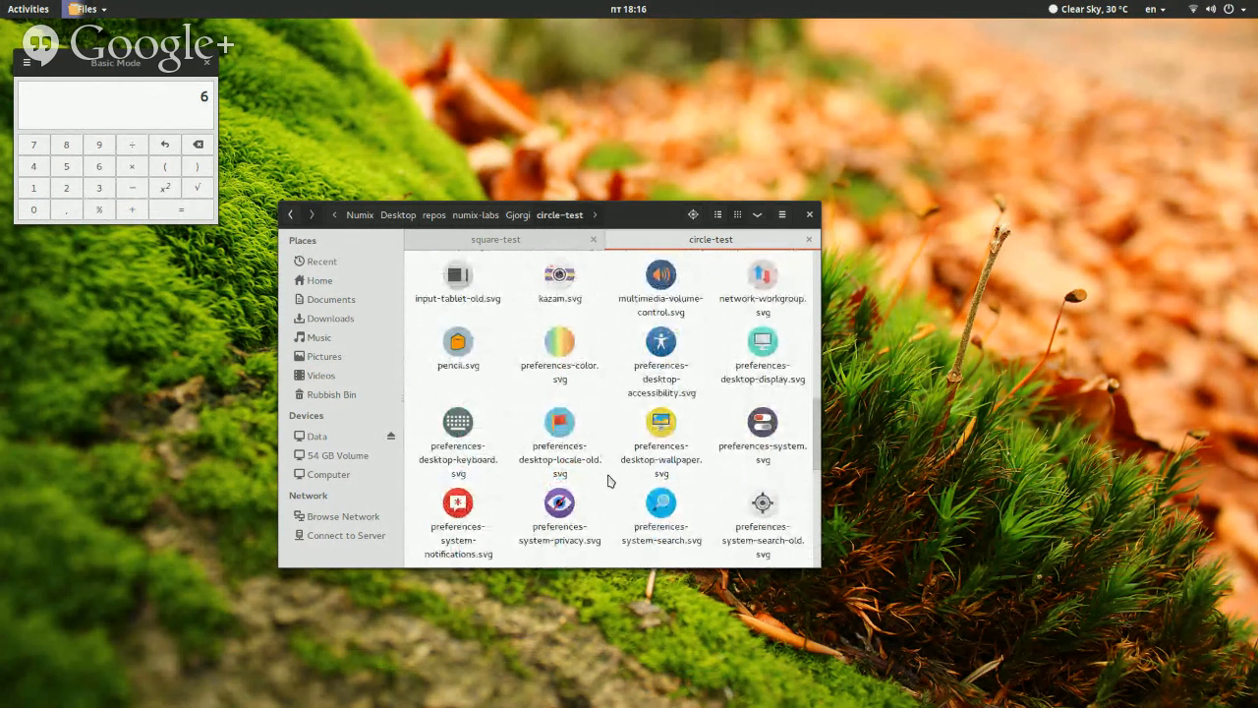
{"action": "scroll", "coordinate": [608, 481], "scroll_direction": "up", "scroll_amount": 1}
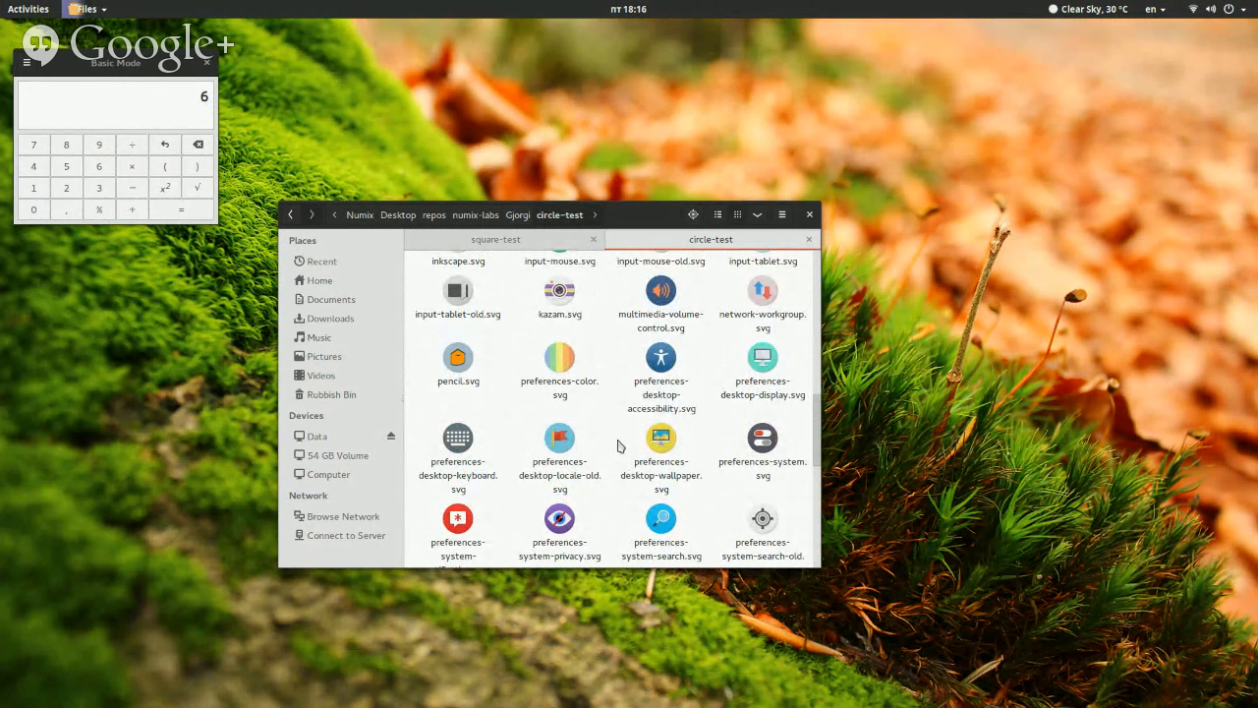
{"action": "scroll", "coordinate": [617, 446], "scroll_direction": "up", "scroll_amount": 1}
{"action": "scroll", "coordinate": [617, 446], "scroll_direction": "down", "scroll_amount": 2}
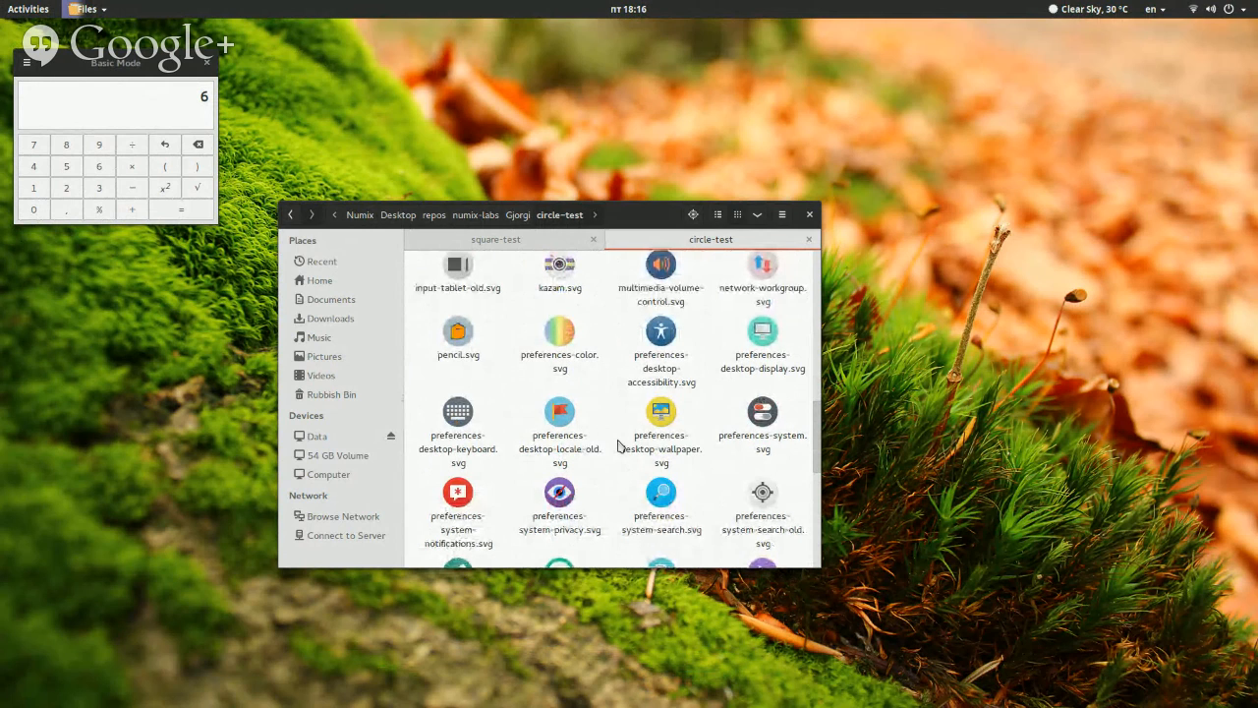
{"action": "scroll", "coordinate": [617, 446], "scroll_direction": "down", "scroll_amount": 1}
{"action": "scroll", "coordinate": [617, 446], "scroll_direction": "up", "scroll_amount": 1}
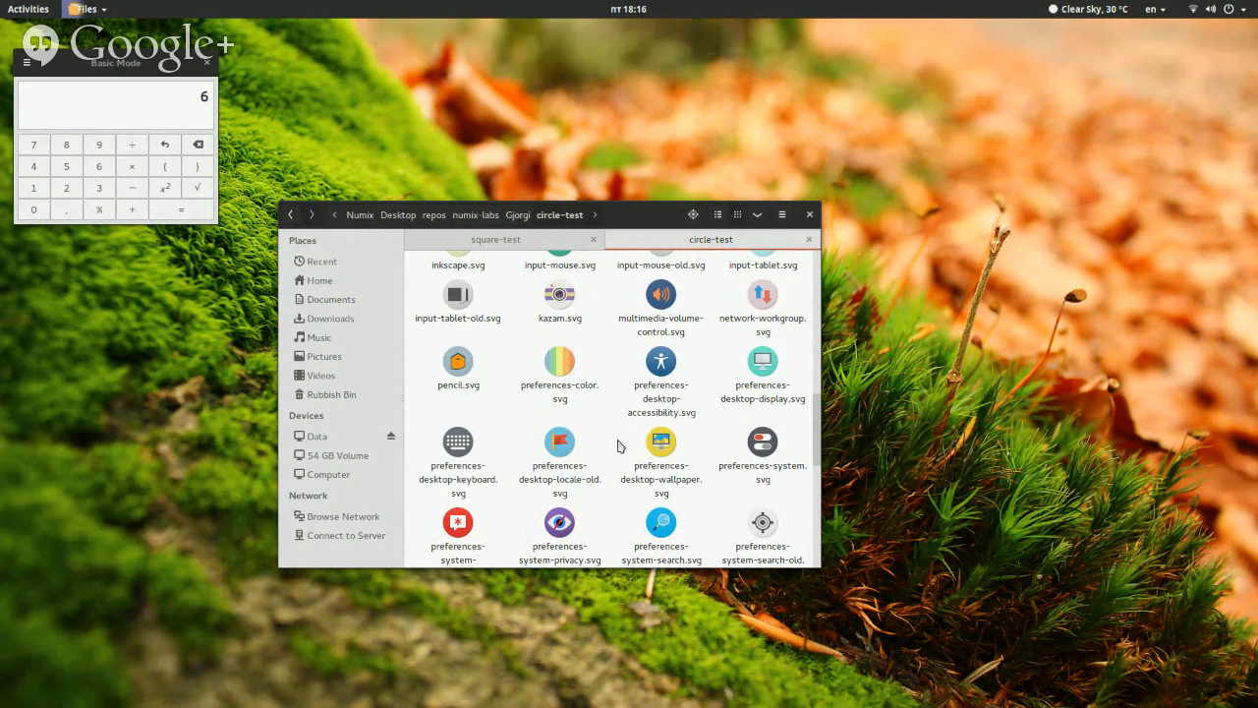
Switch to the Google+ Hangouts window in Firefox and stop the live broadcast
{"action": "key", "text": "super"}
{"action": "left_click", "coordinate": [1166, 201]}
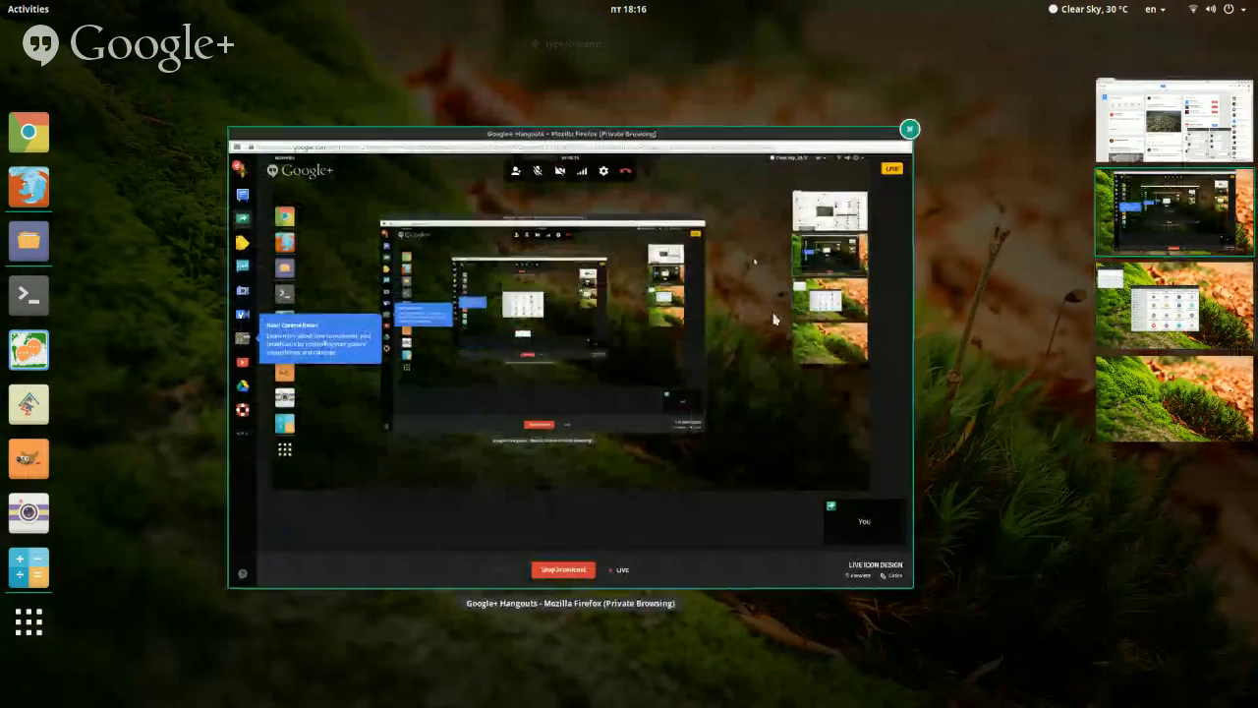
{"action": "left_click", "coordinate": [773, 320]}
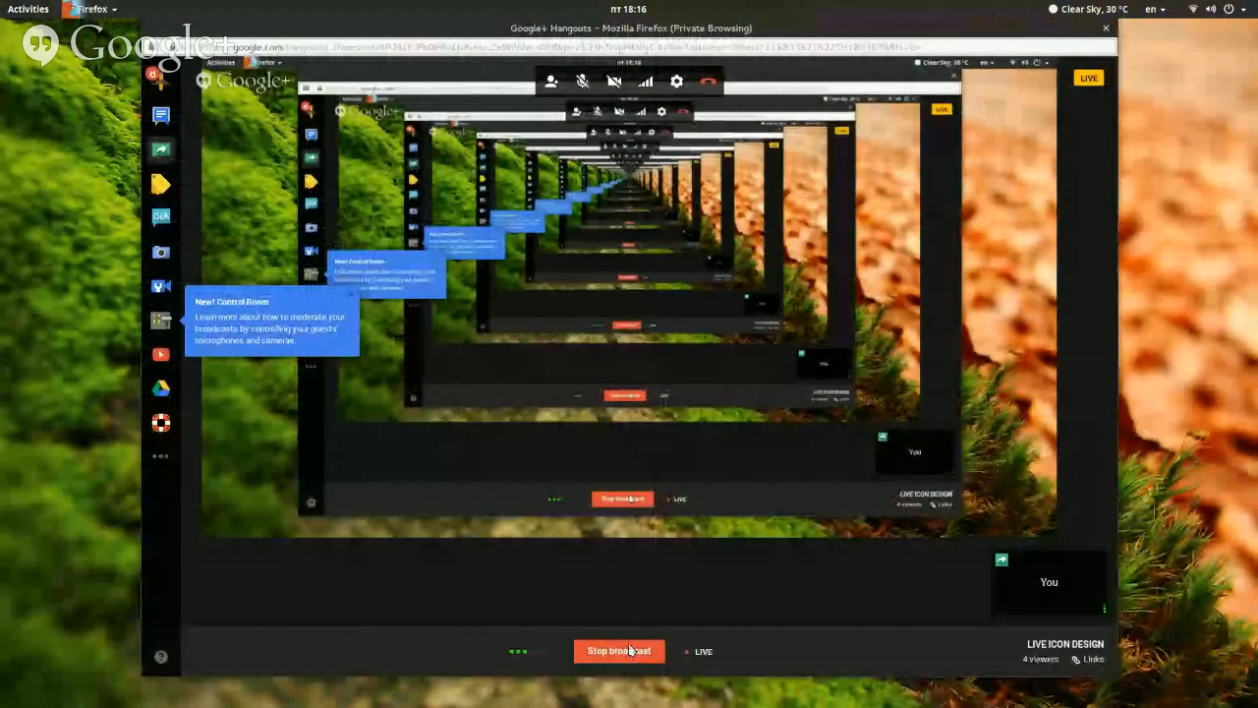
{"action": "left_click", "coordinate": [630, 649]}
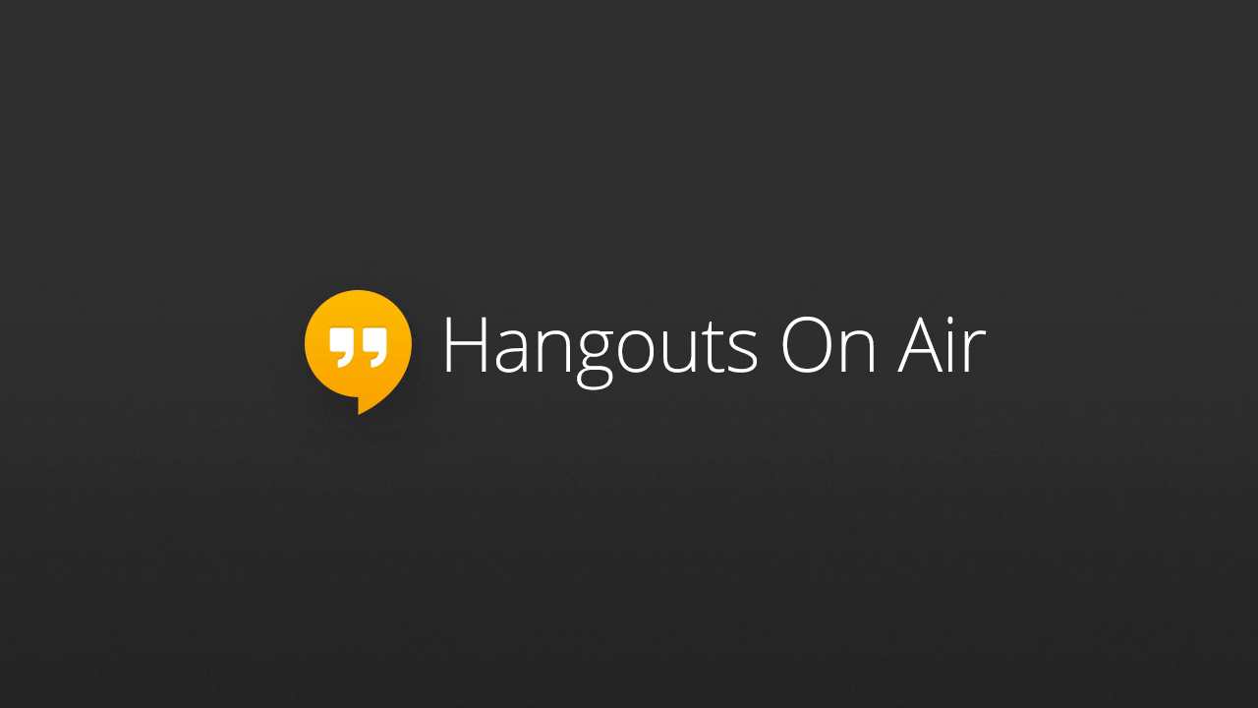